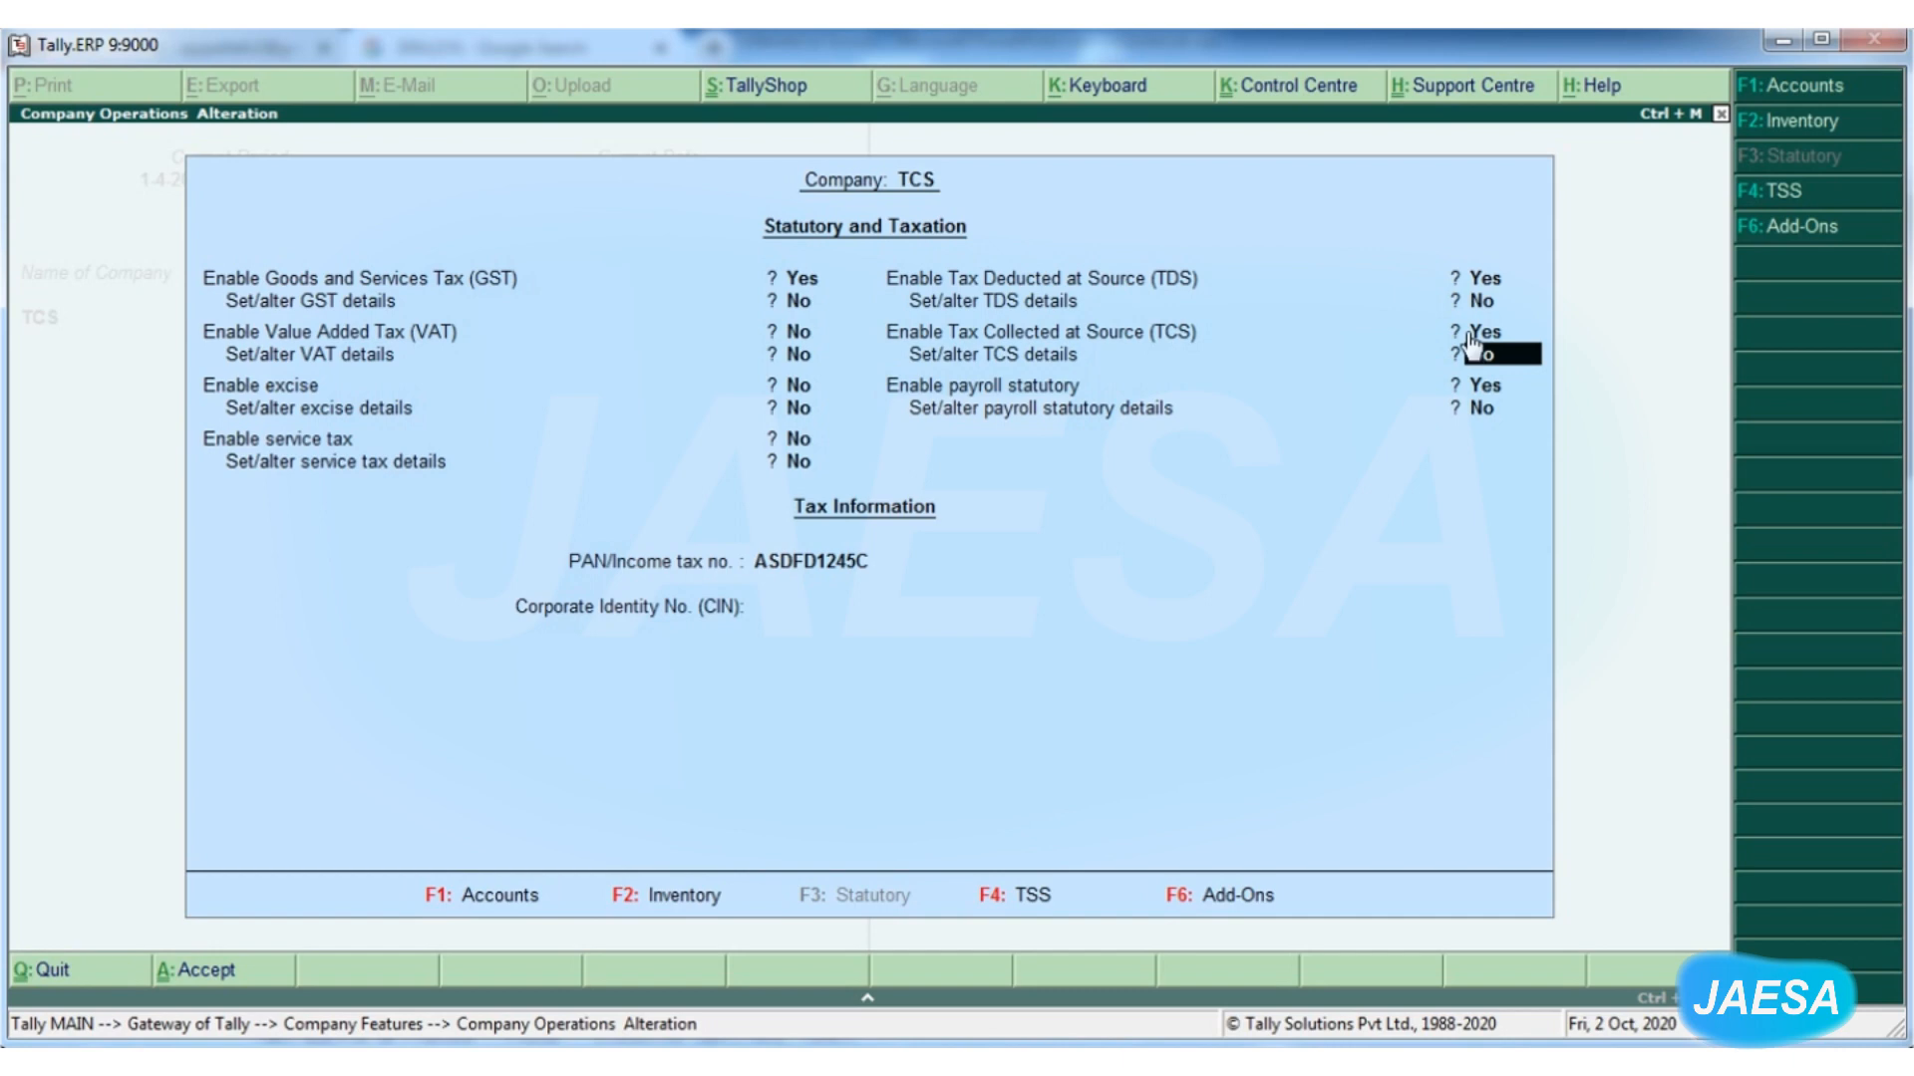
Enable altering the company's TCS details, accept the TCS collector details, and save the Statutory and Taxation settings
{"action": "type", "text": "y"}
{"action": "key", "text": "Return"}
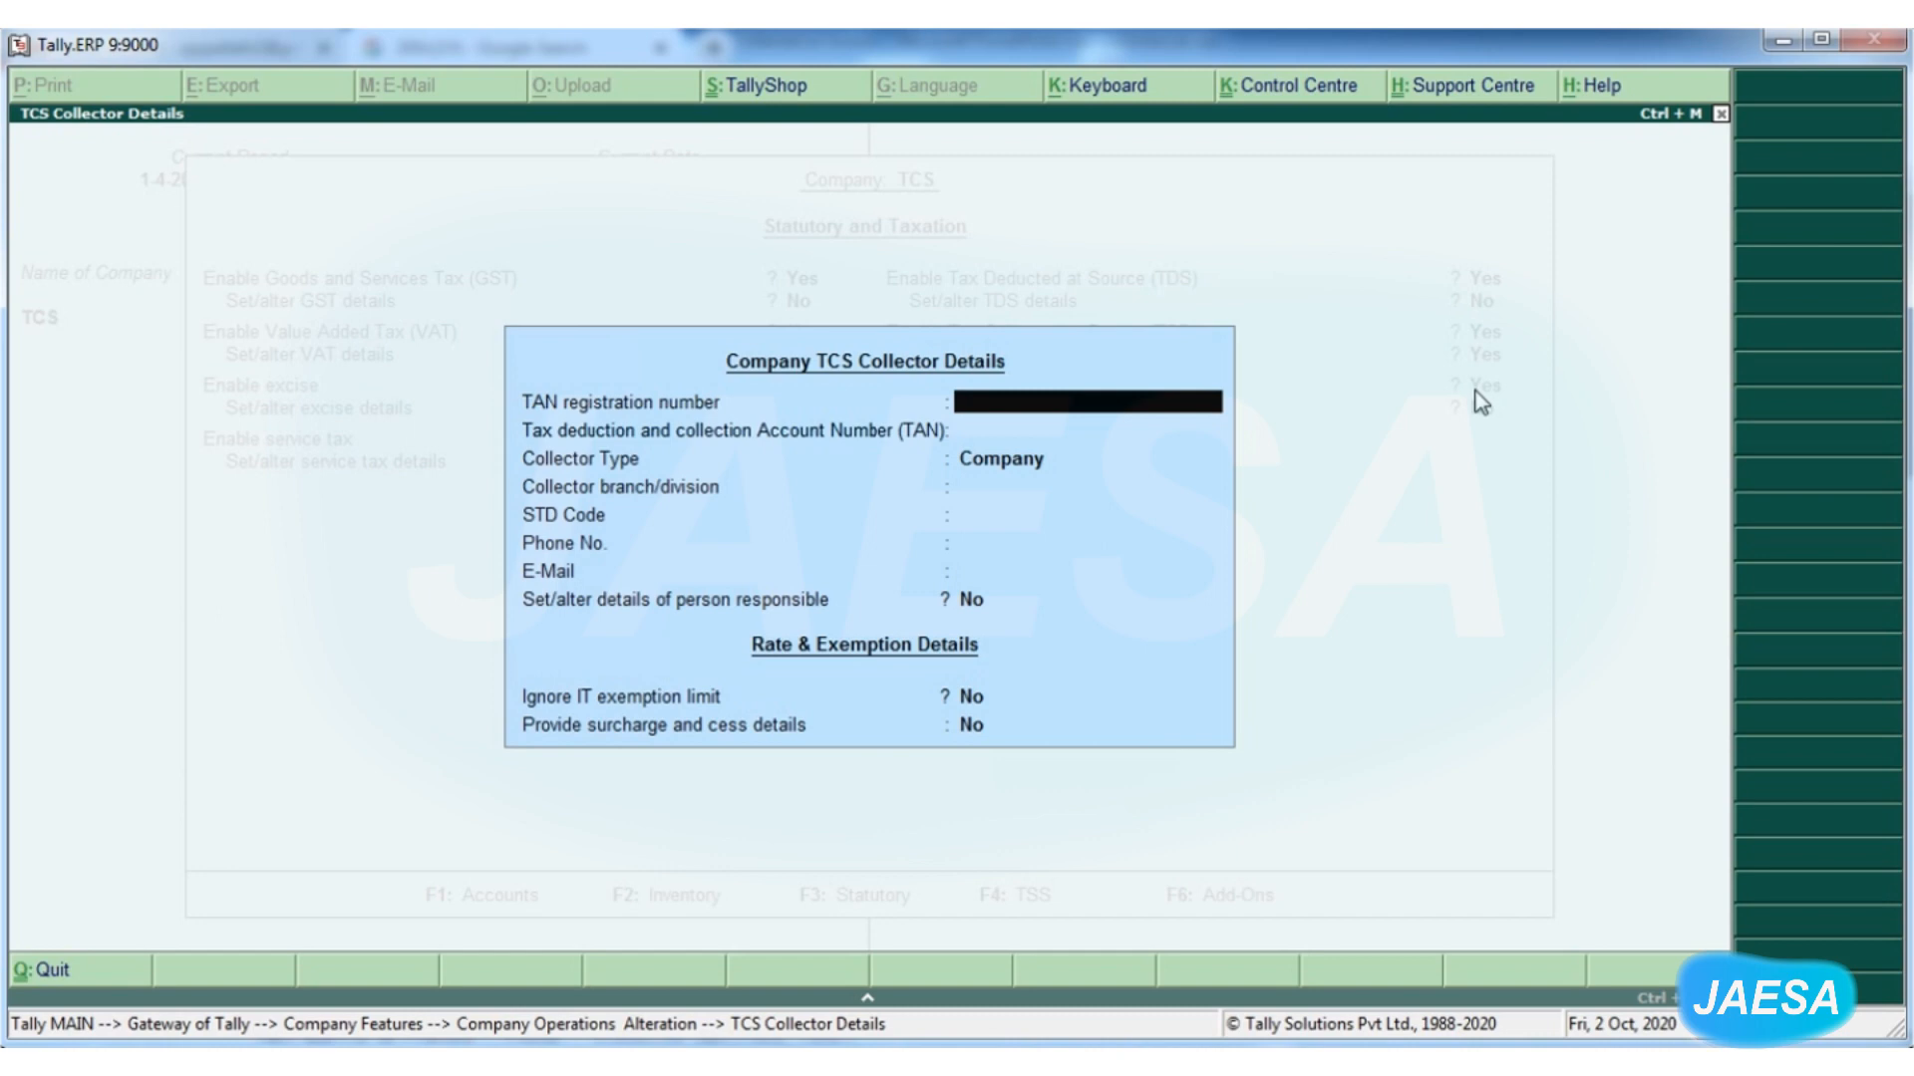
{"action": "key", "text": "ctrl+a"}
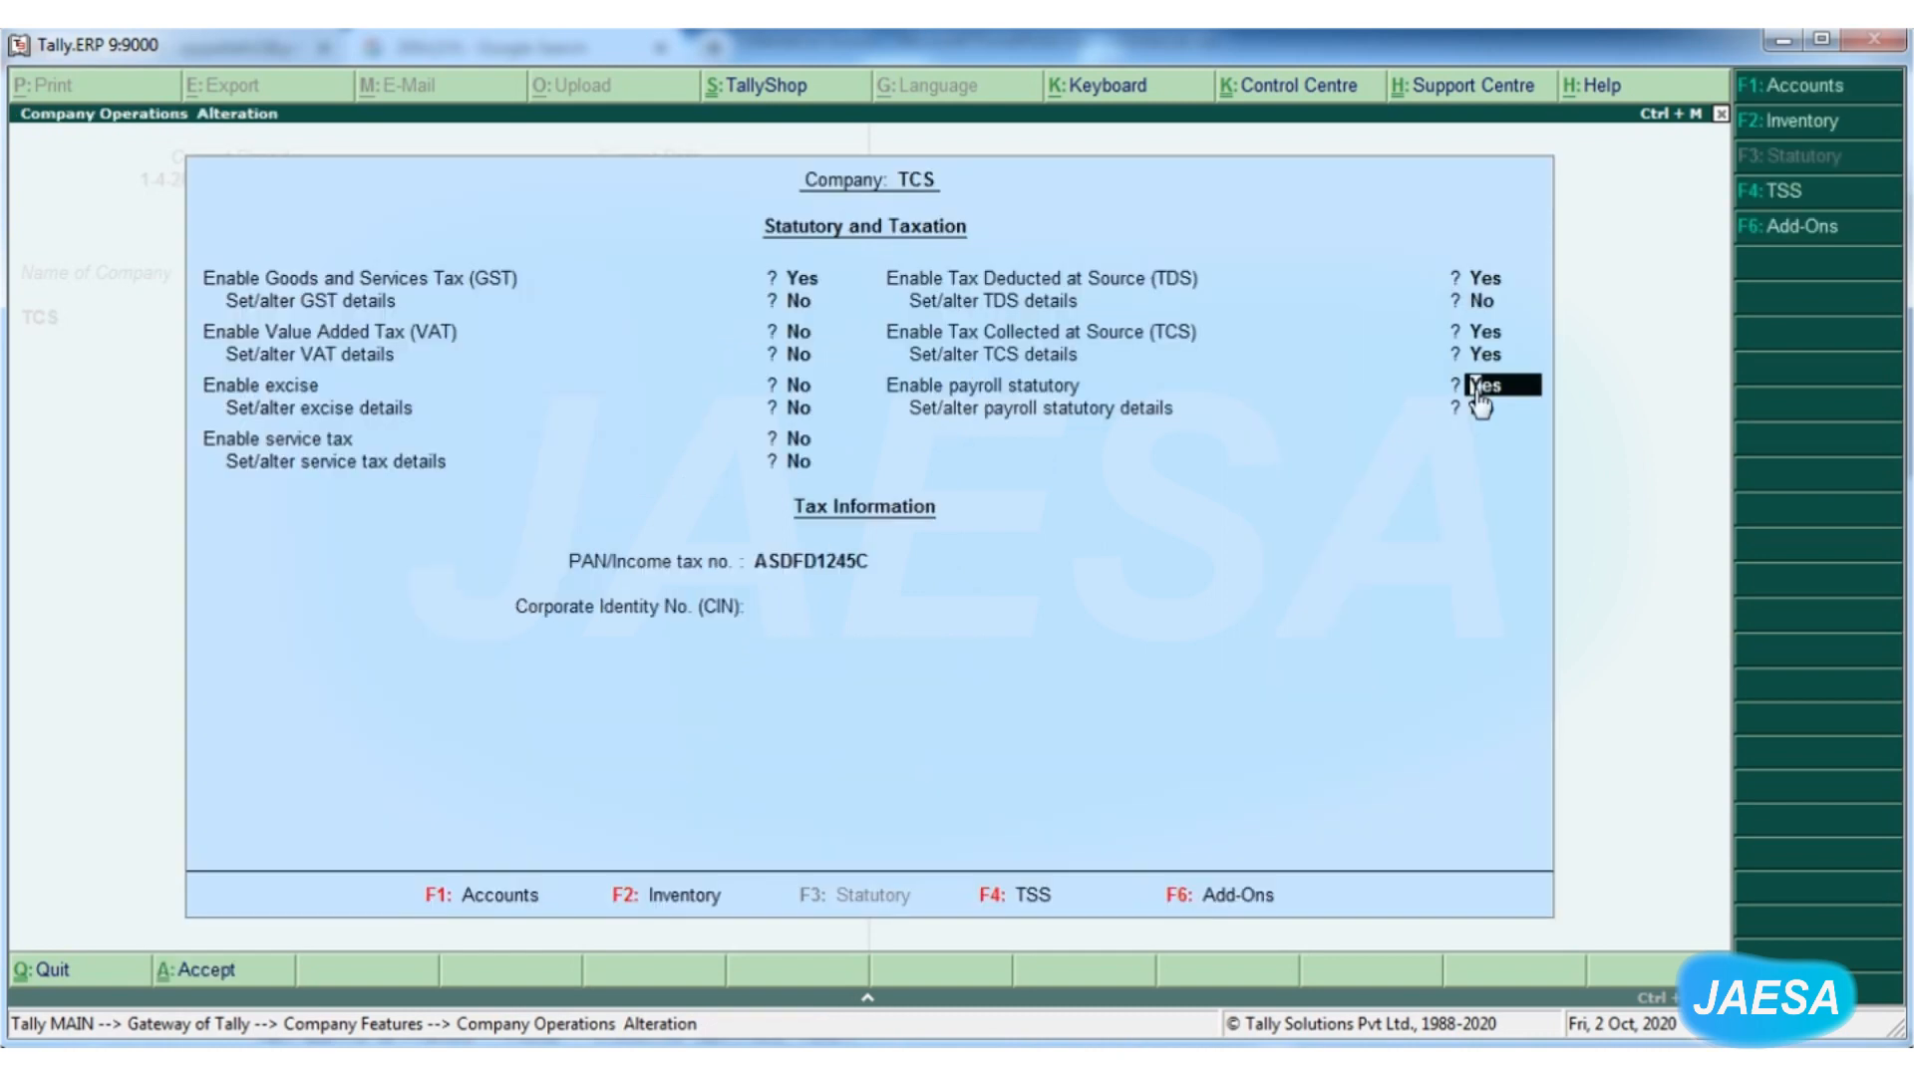
{"action": "key", "text": "ctrl+a"}
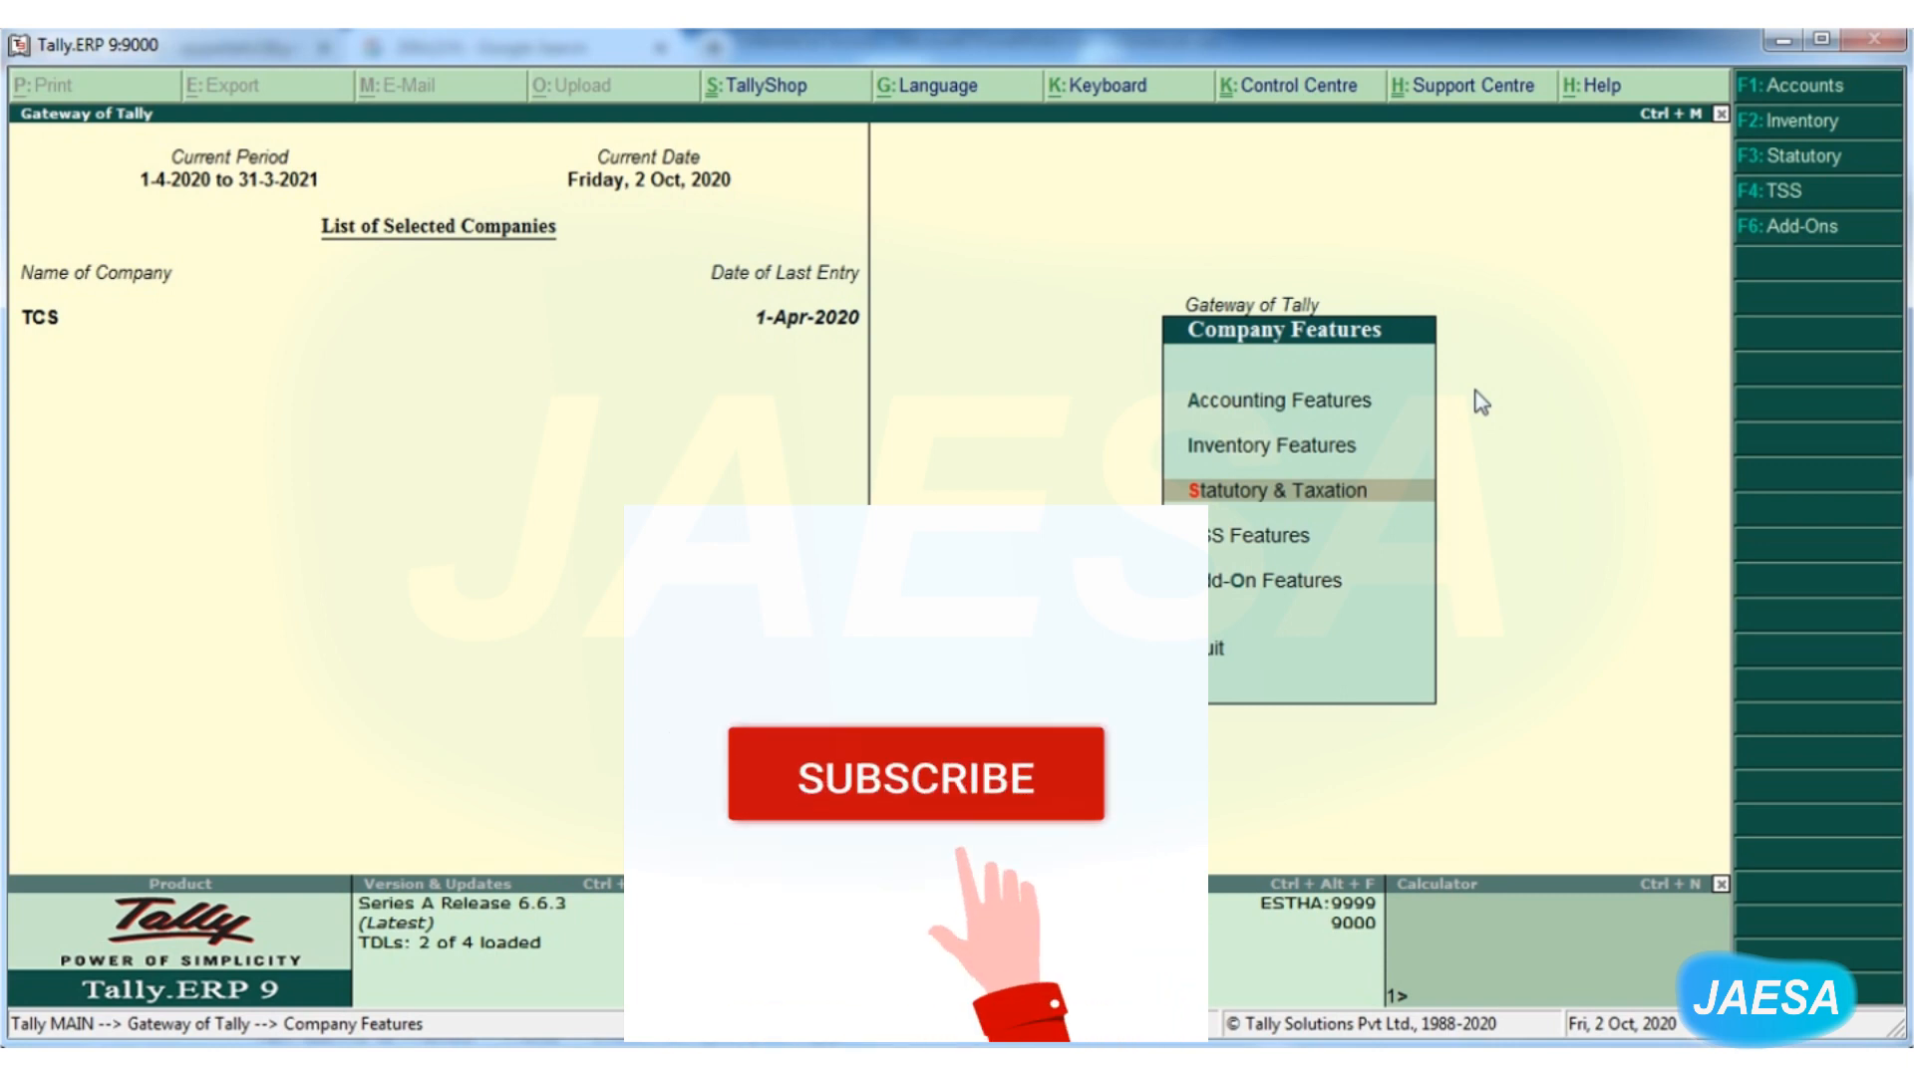
{"action": "key", "text": "Escape"}
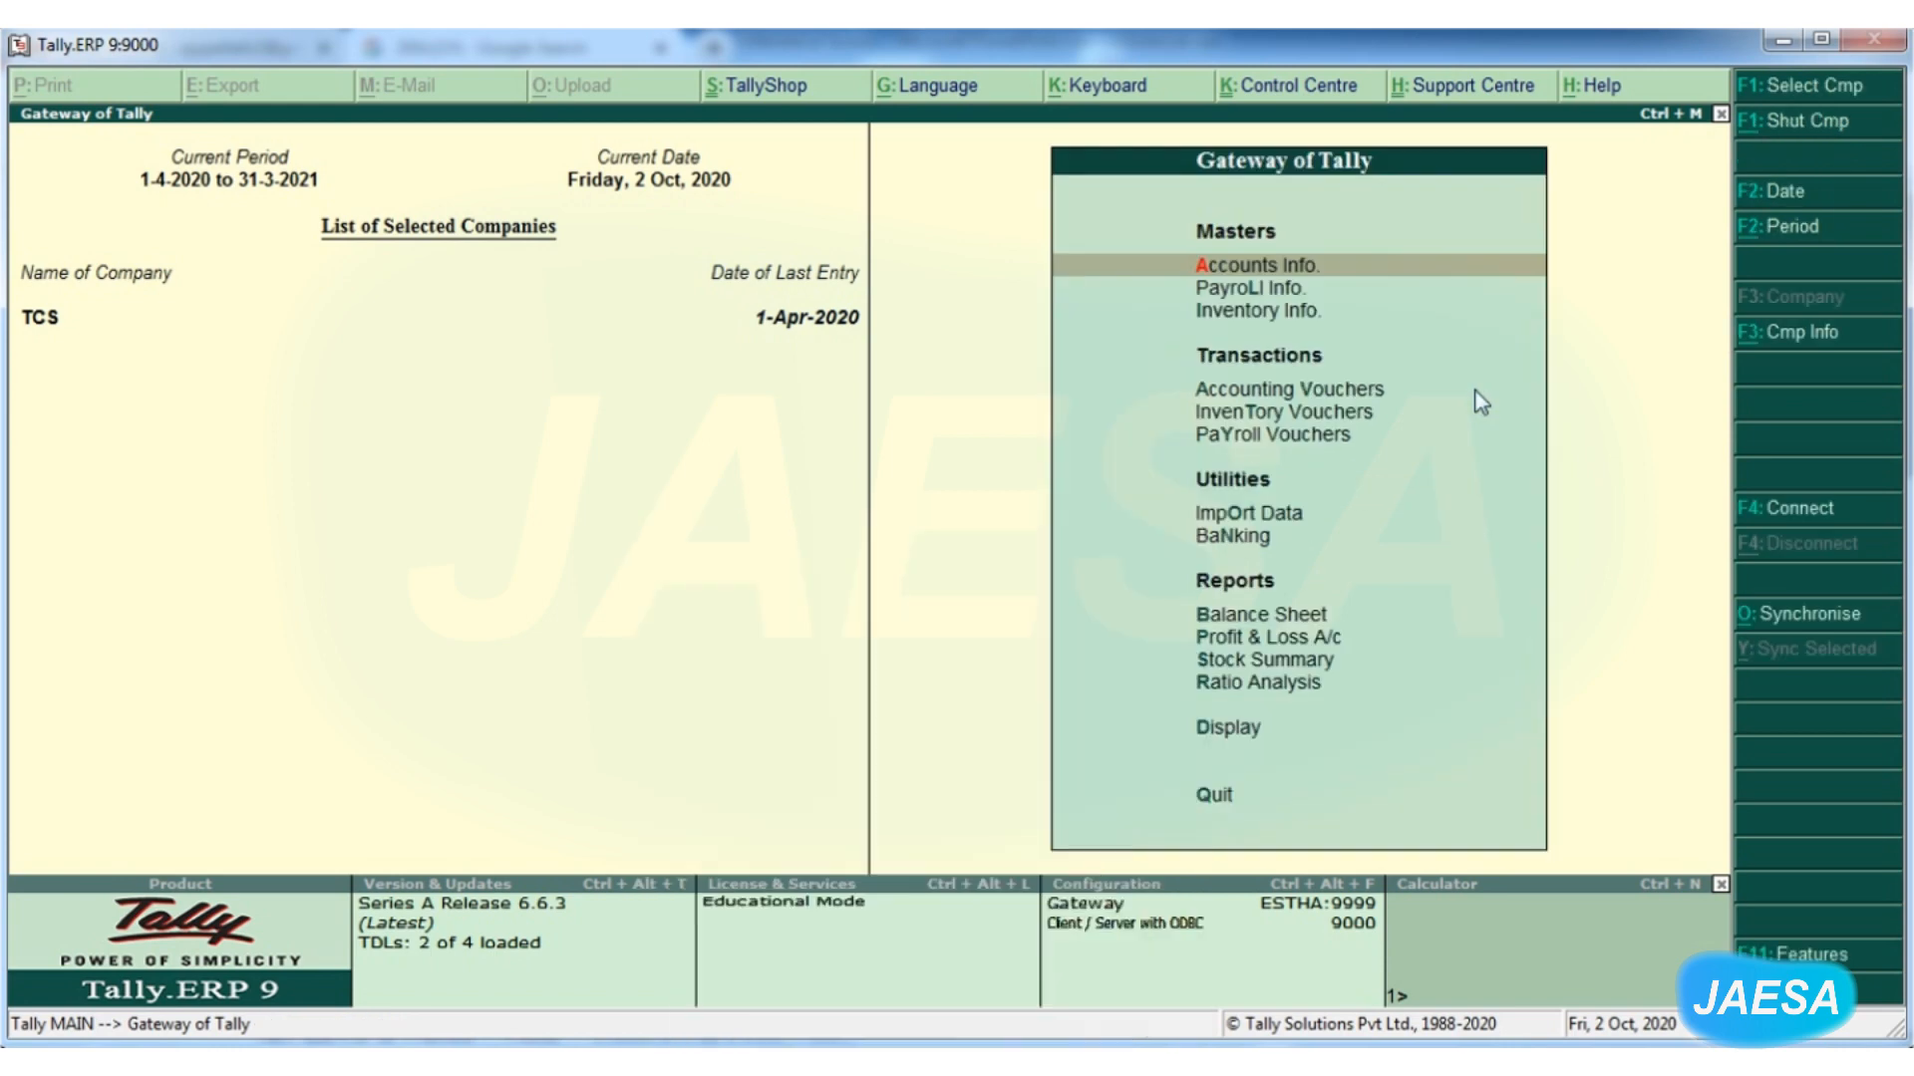
Start a sales voucher and choose the customer ledger listed directly below Cash as the party account
{"action": "key", "text": "v"}
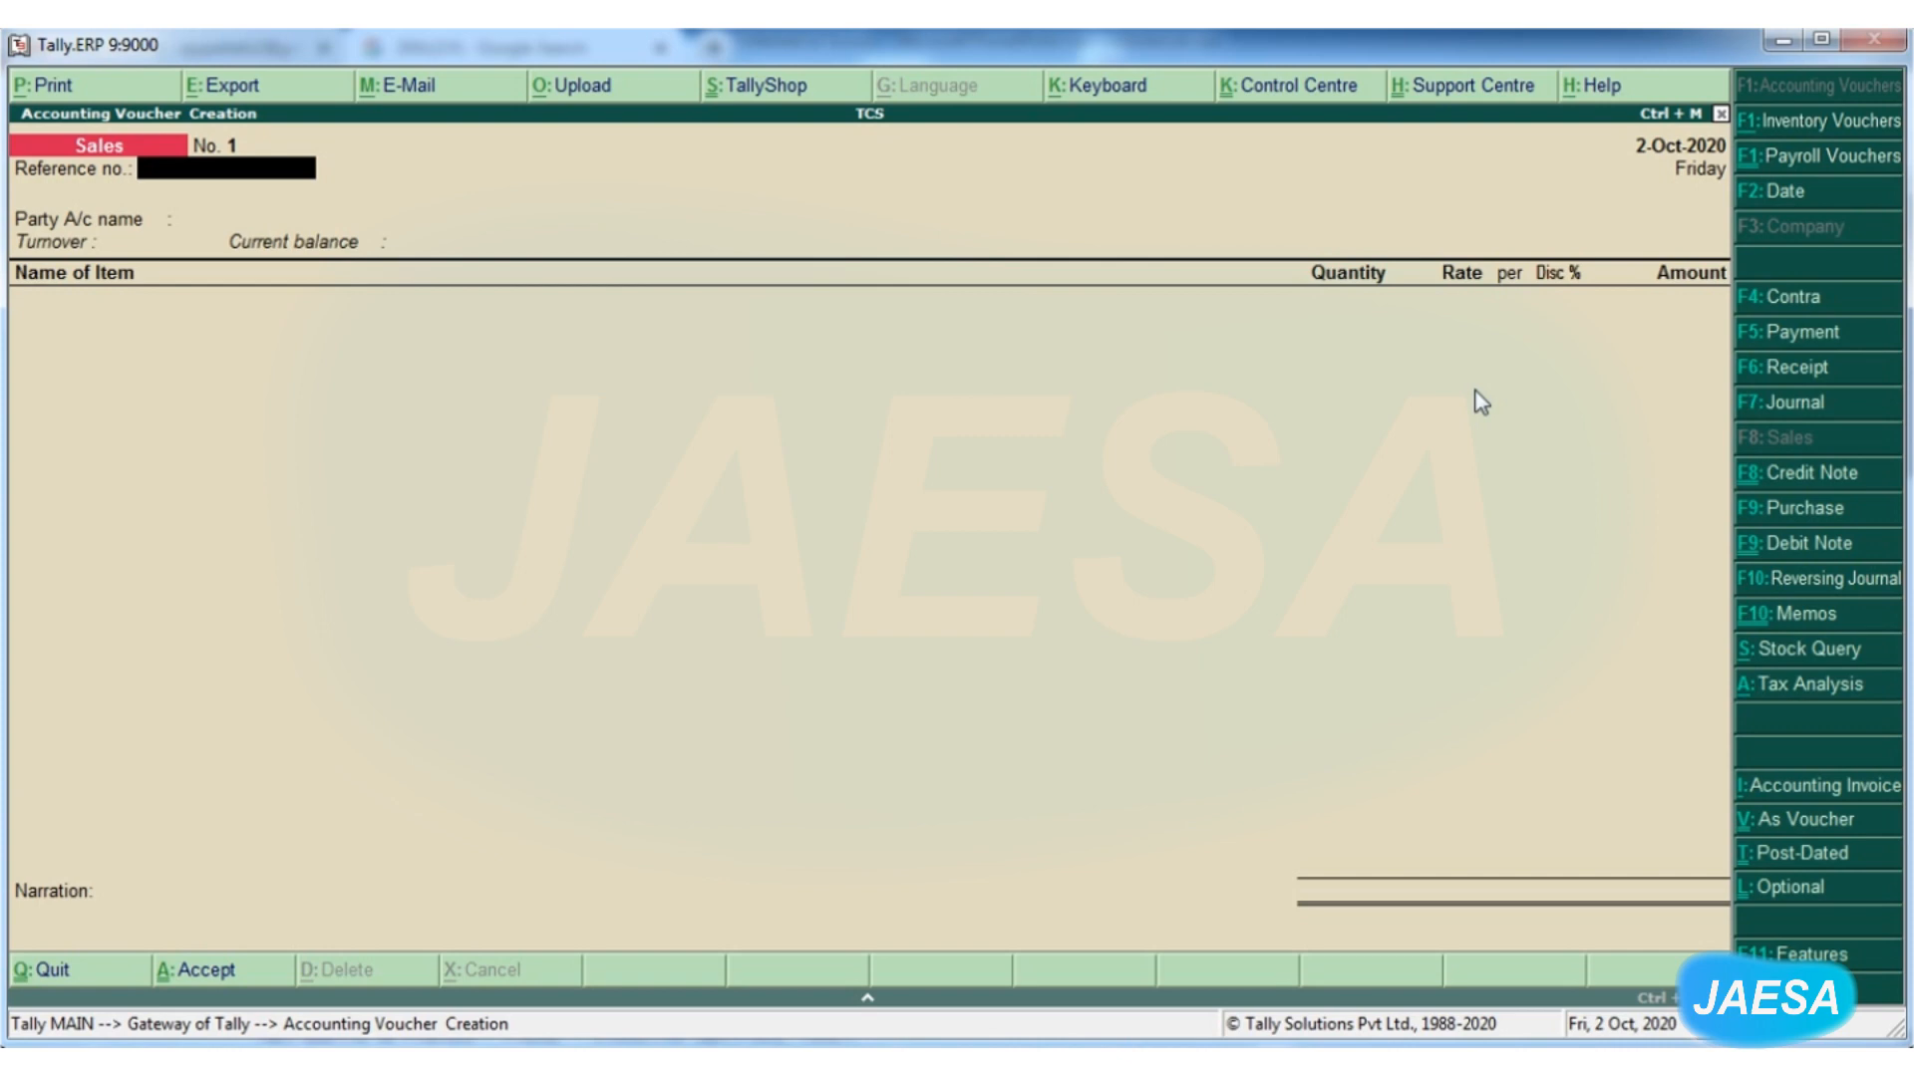
{"action": "key", "text": "Return"}
{"action": "key", "text": "Down"}
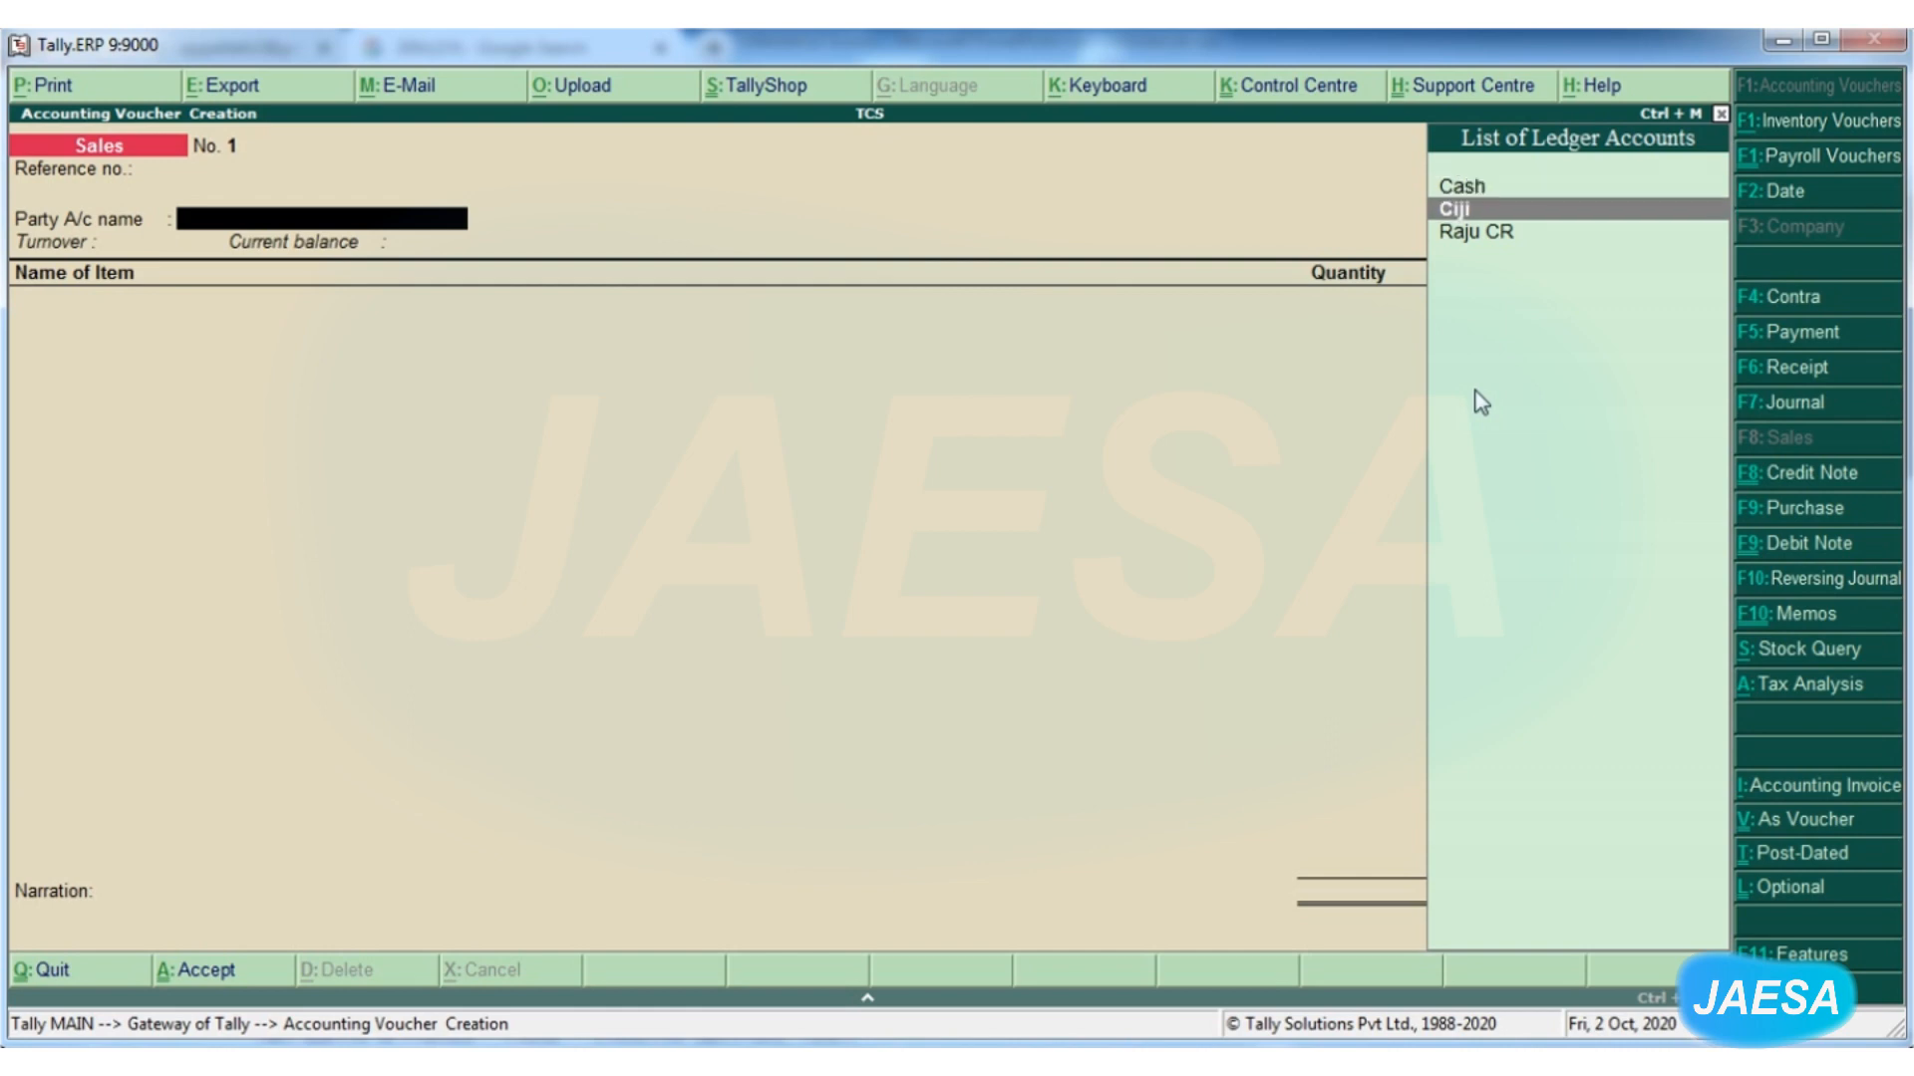
{"action": "key", "text": "Return"}
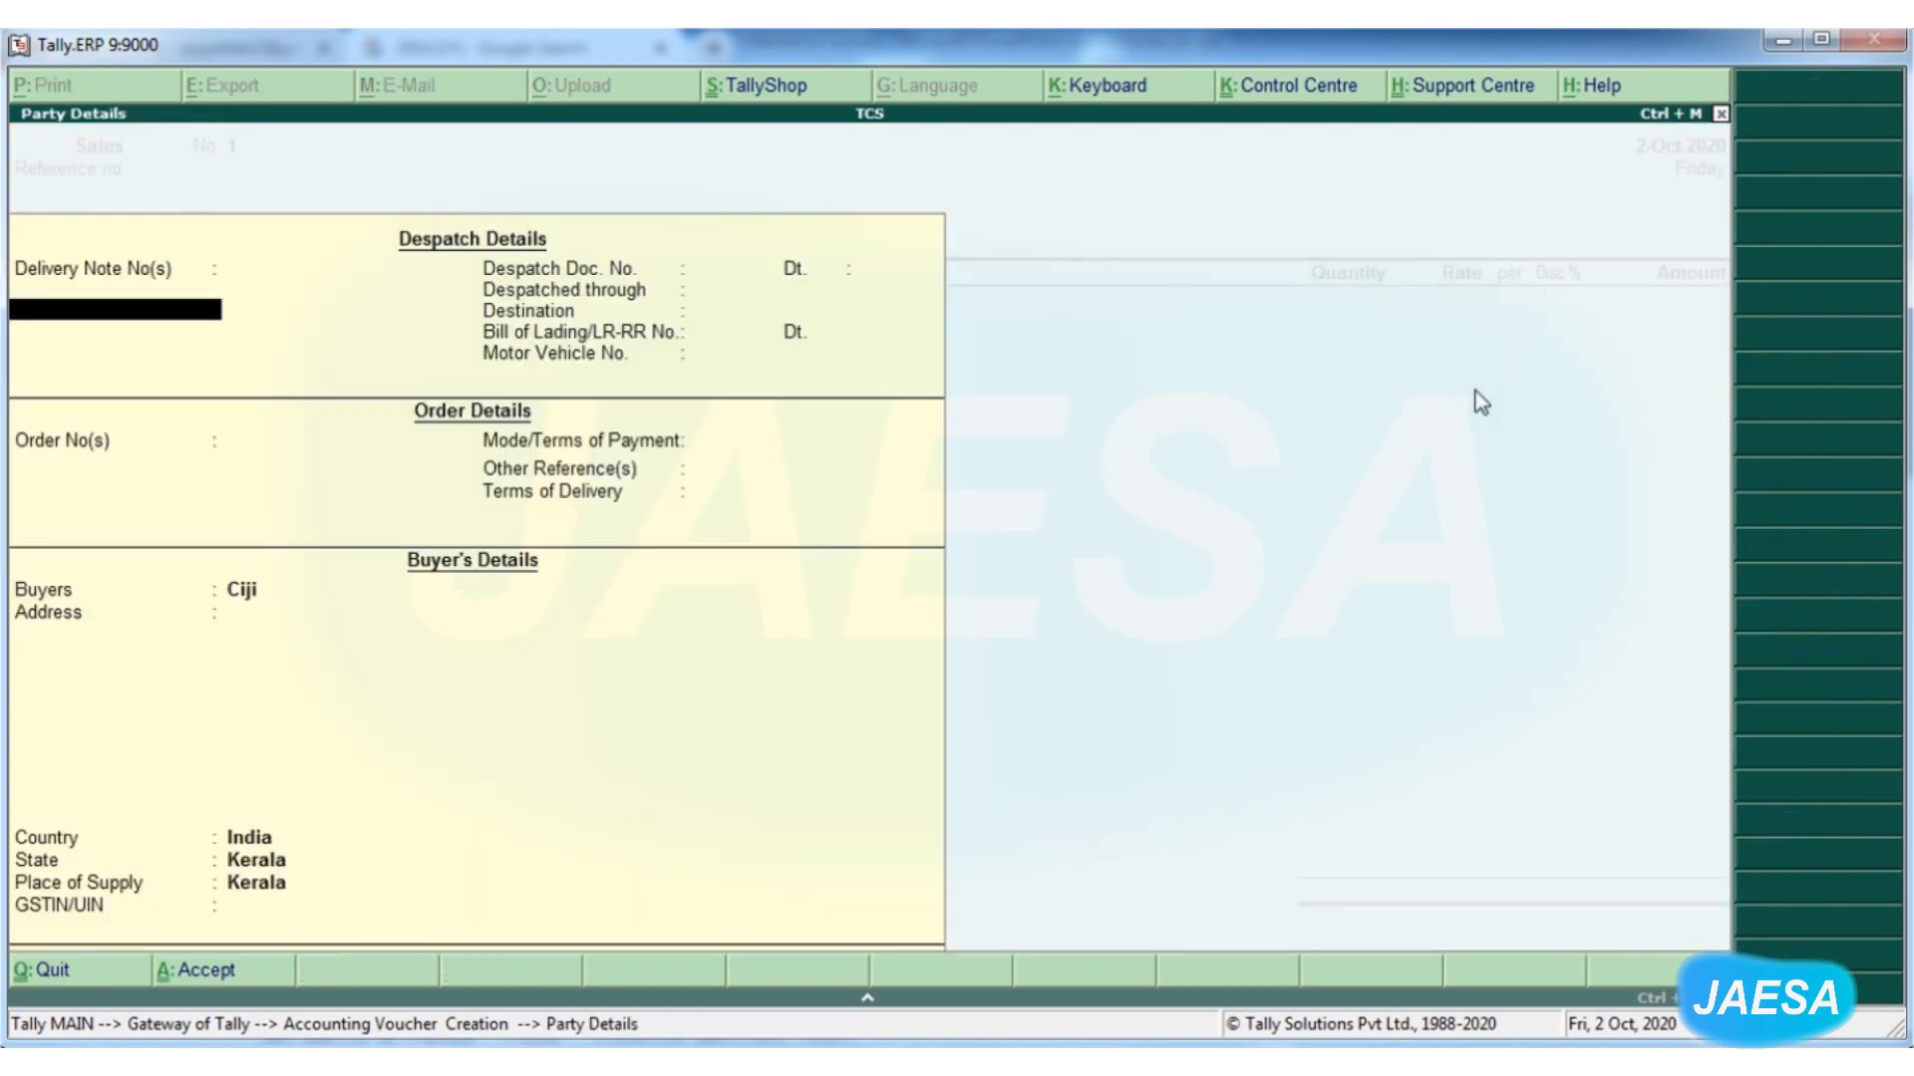
{"action": "key", "text": "Escape"}
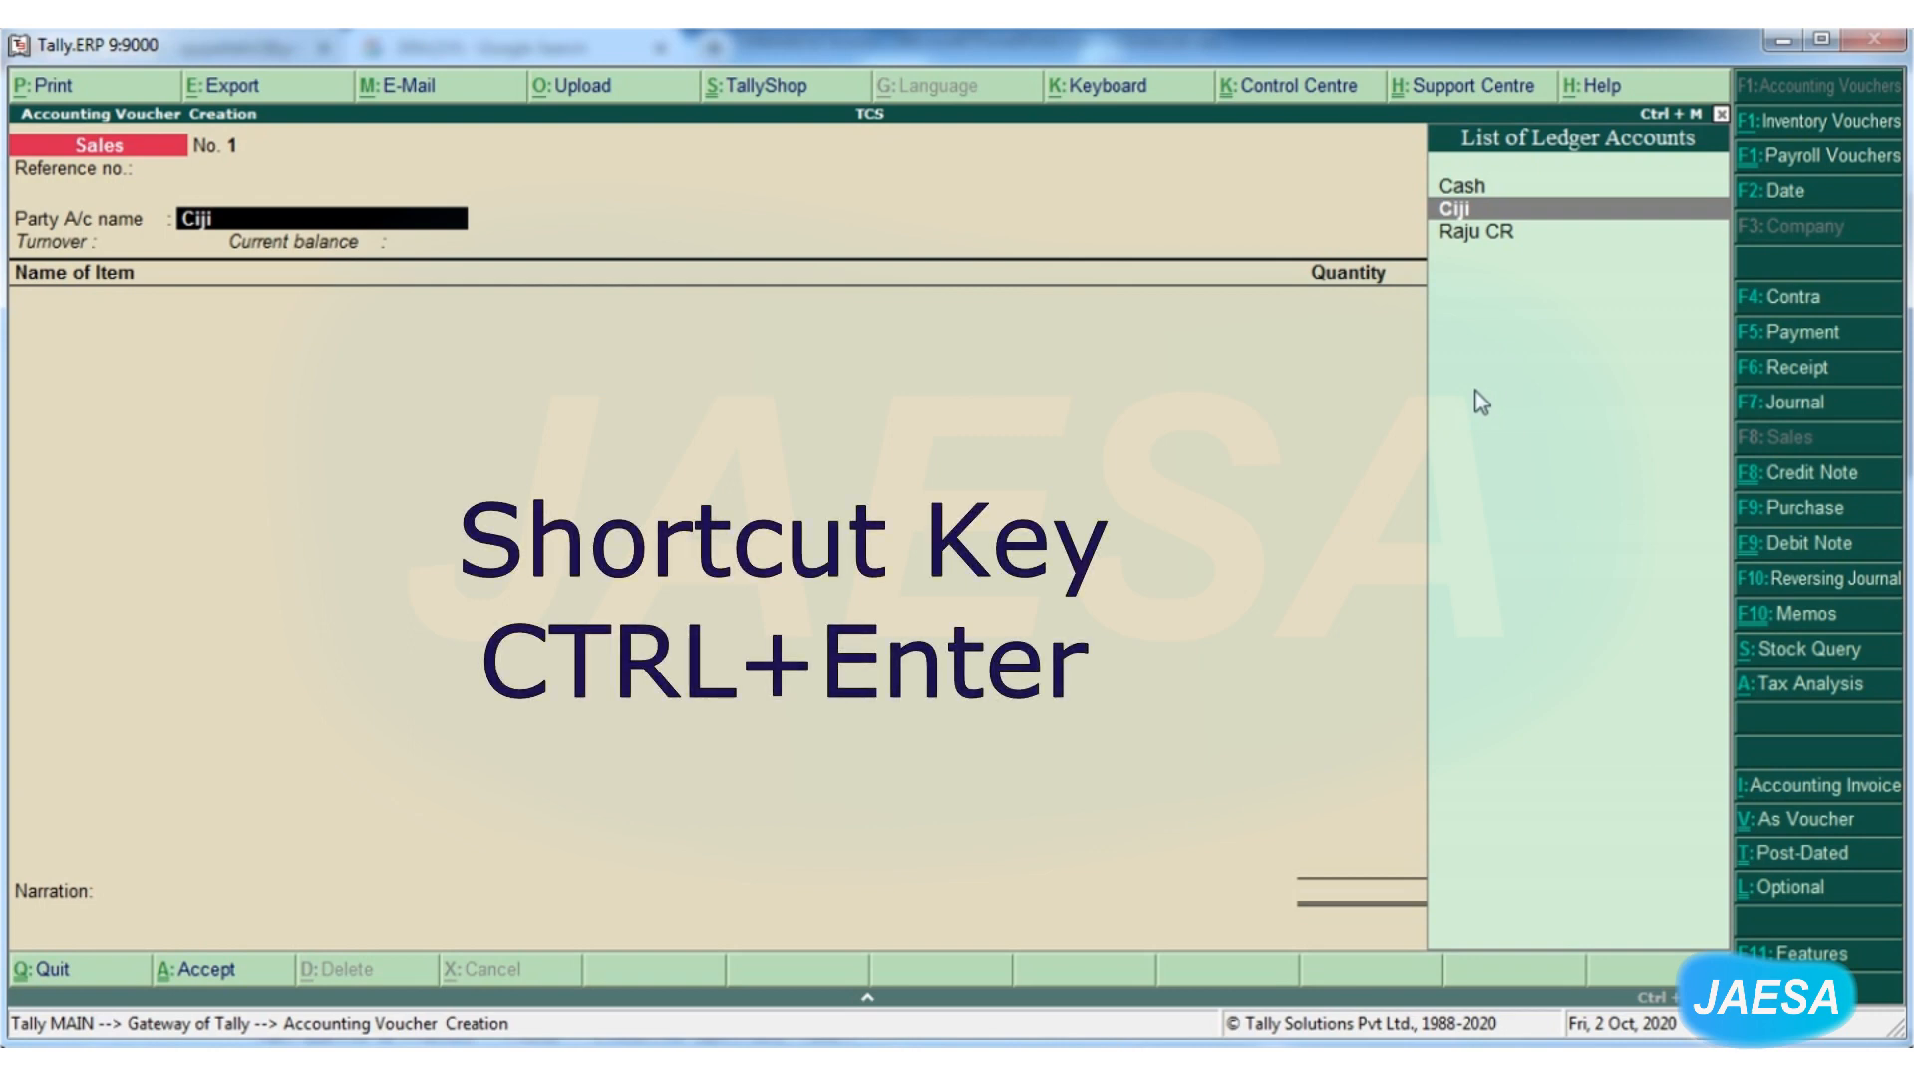
Open the party ledger for alteration, keeping TCS applicable and the buyer/lessee type as Individual/HUF - Resident
{"action": "key", "text": "ctrl+Return"}
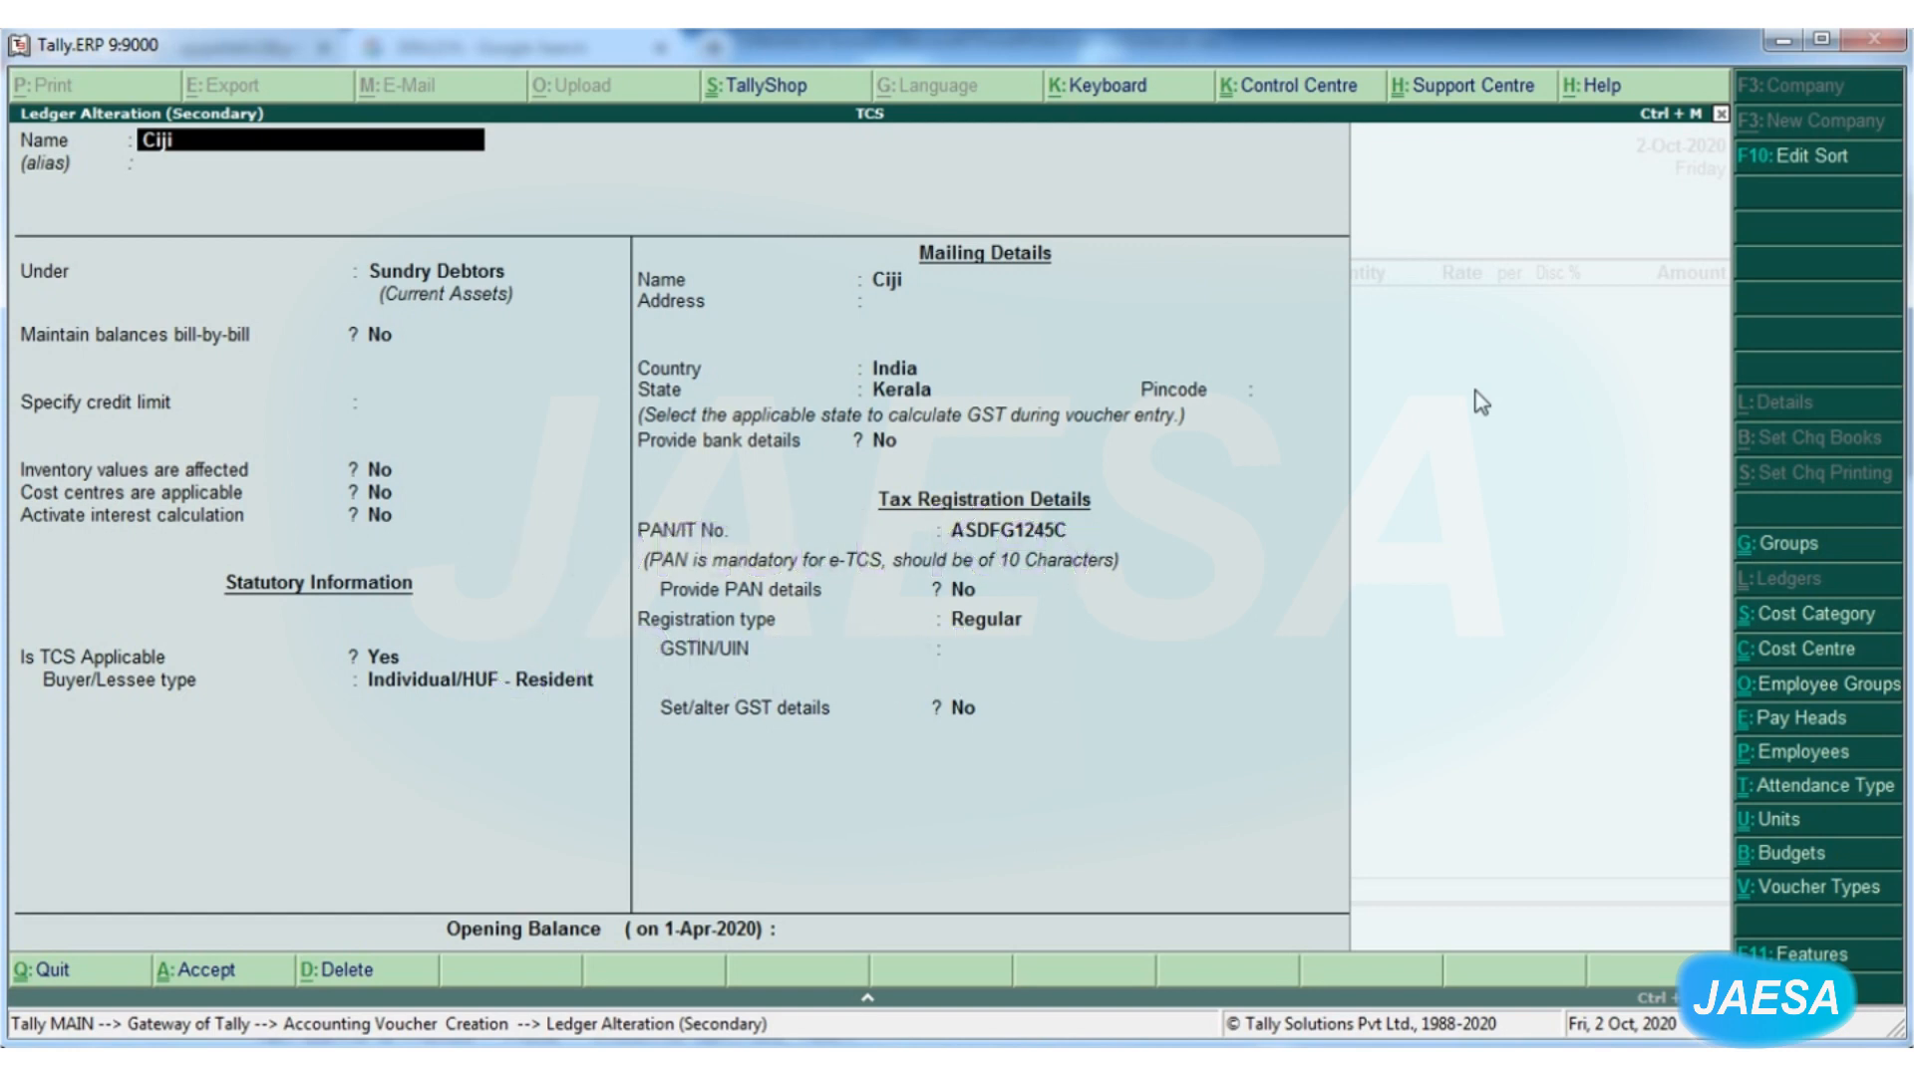
{"action": "key", "text": "Return"}
{"action": "key", "text": "Return"}
{"action": "key", "text": "Return"}
{"action": "key", "text": "Return"}
{"action": "key", "text": "Return"}
{"action": "key", "text": "Return"}
{"action": "key", "text": "Return"}
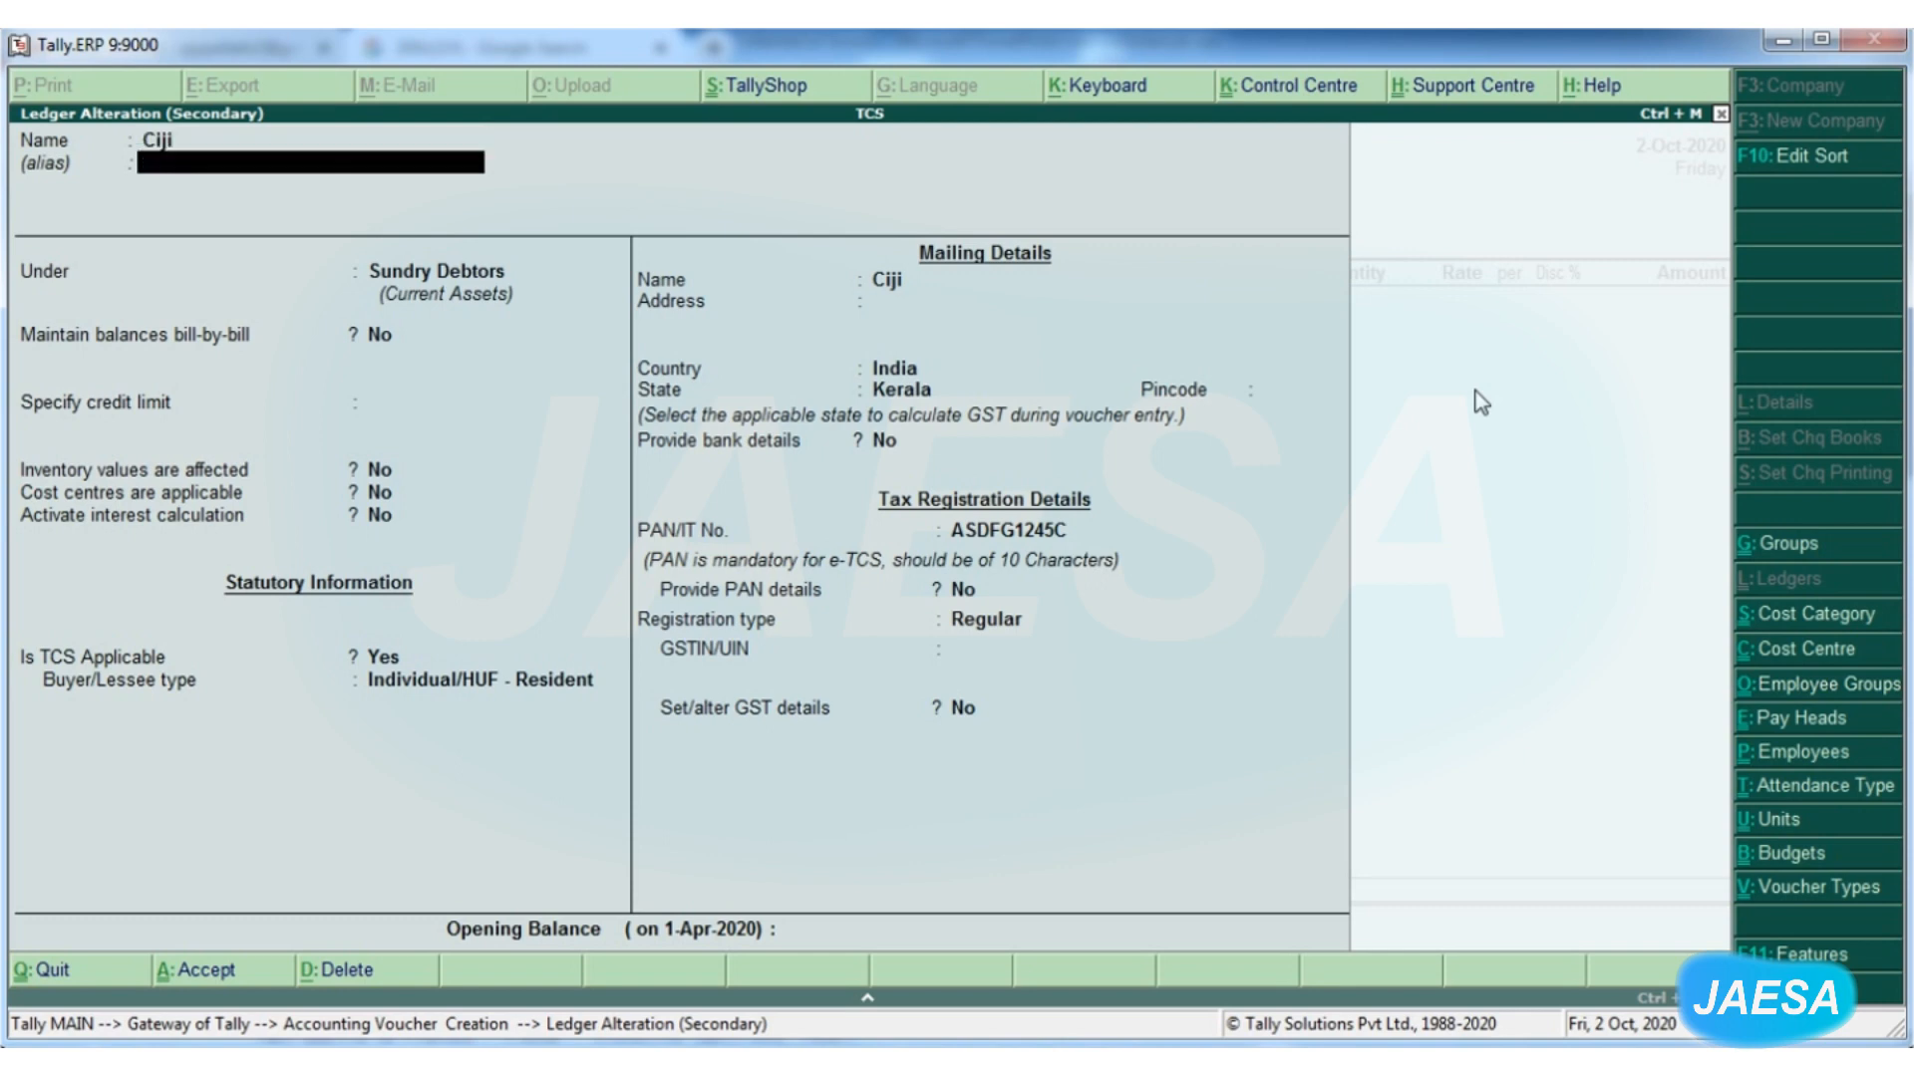
{"action": "key", "text": "Return"}
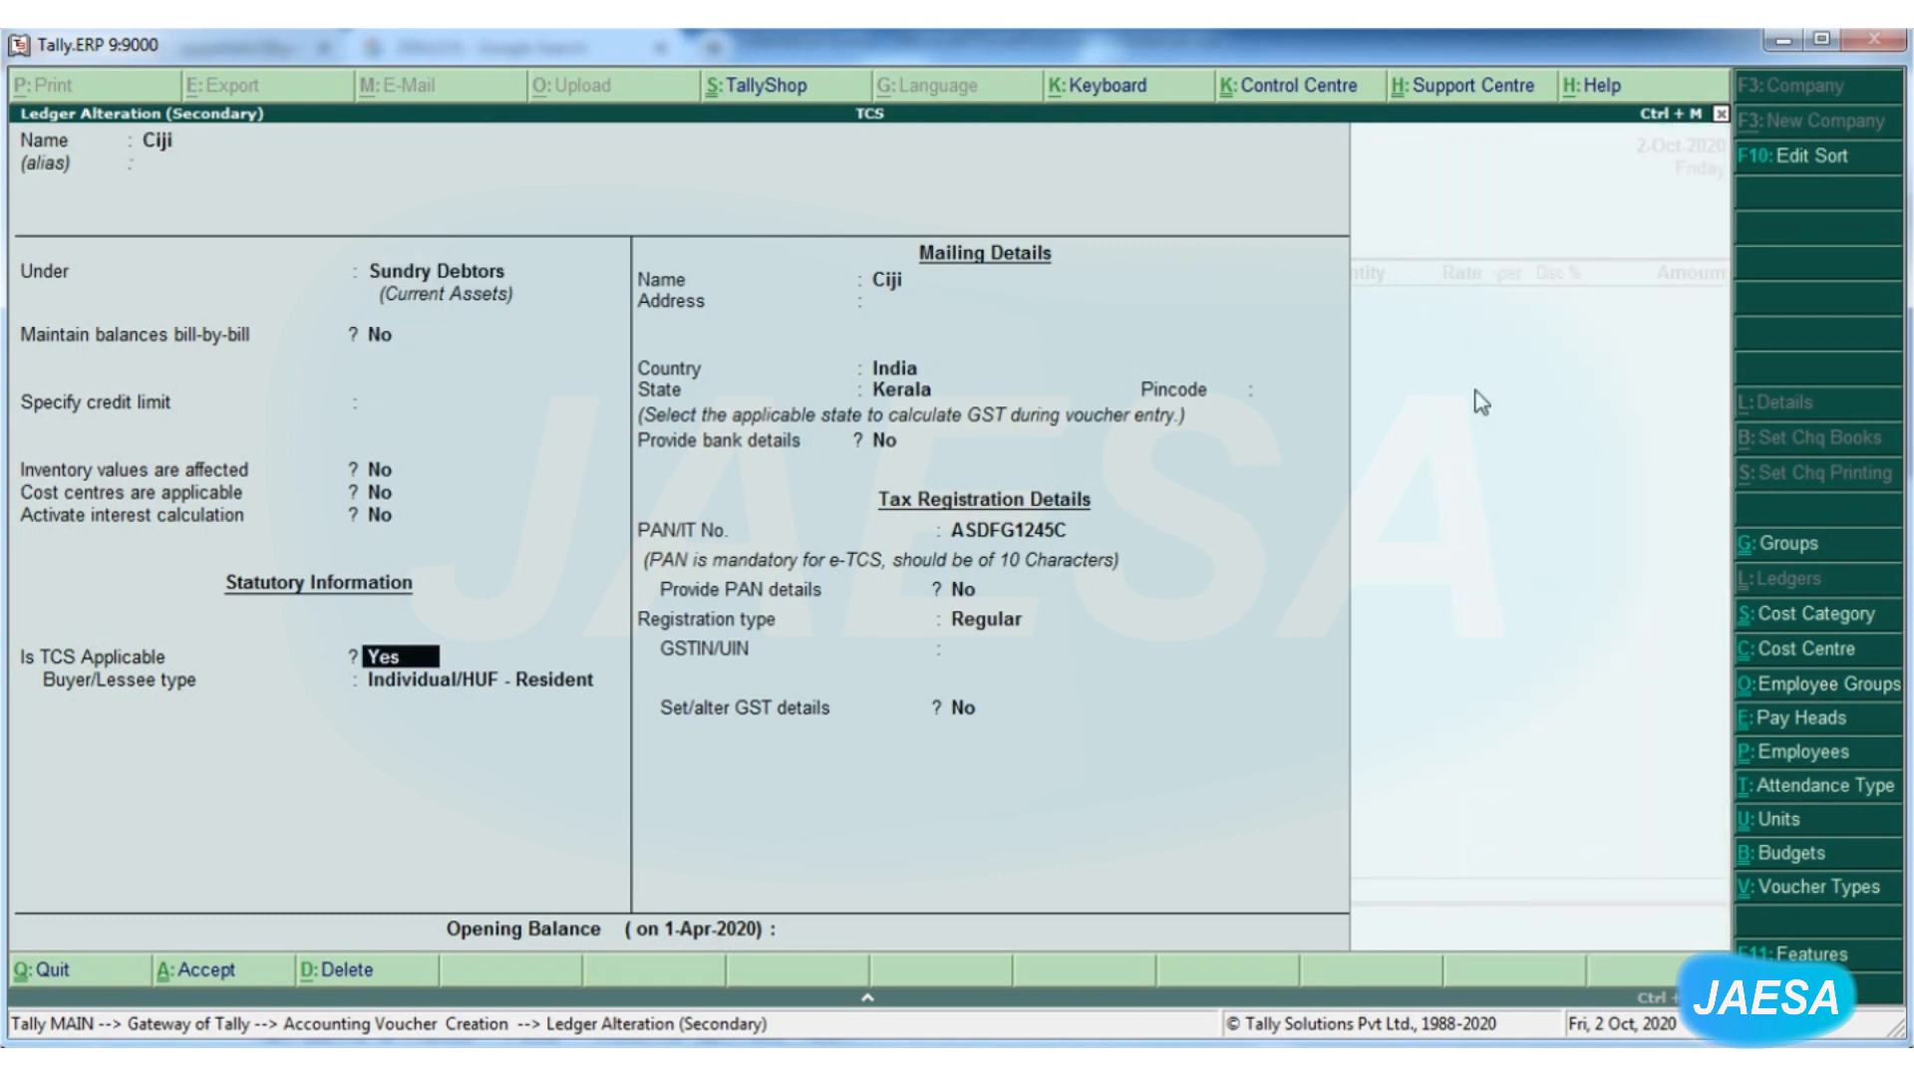
{"action": "key", "text": "Return"}
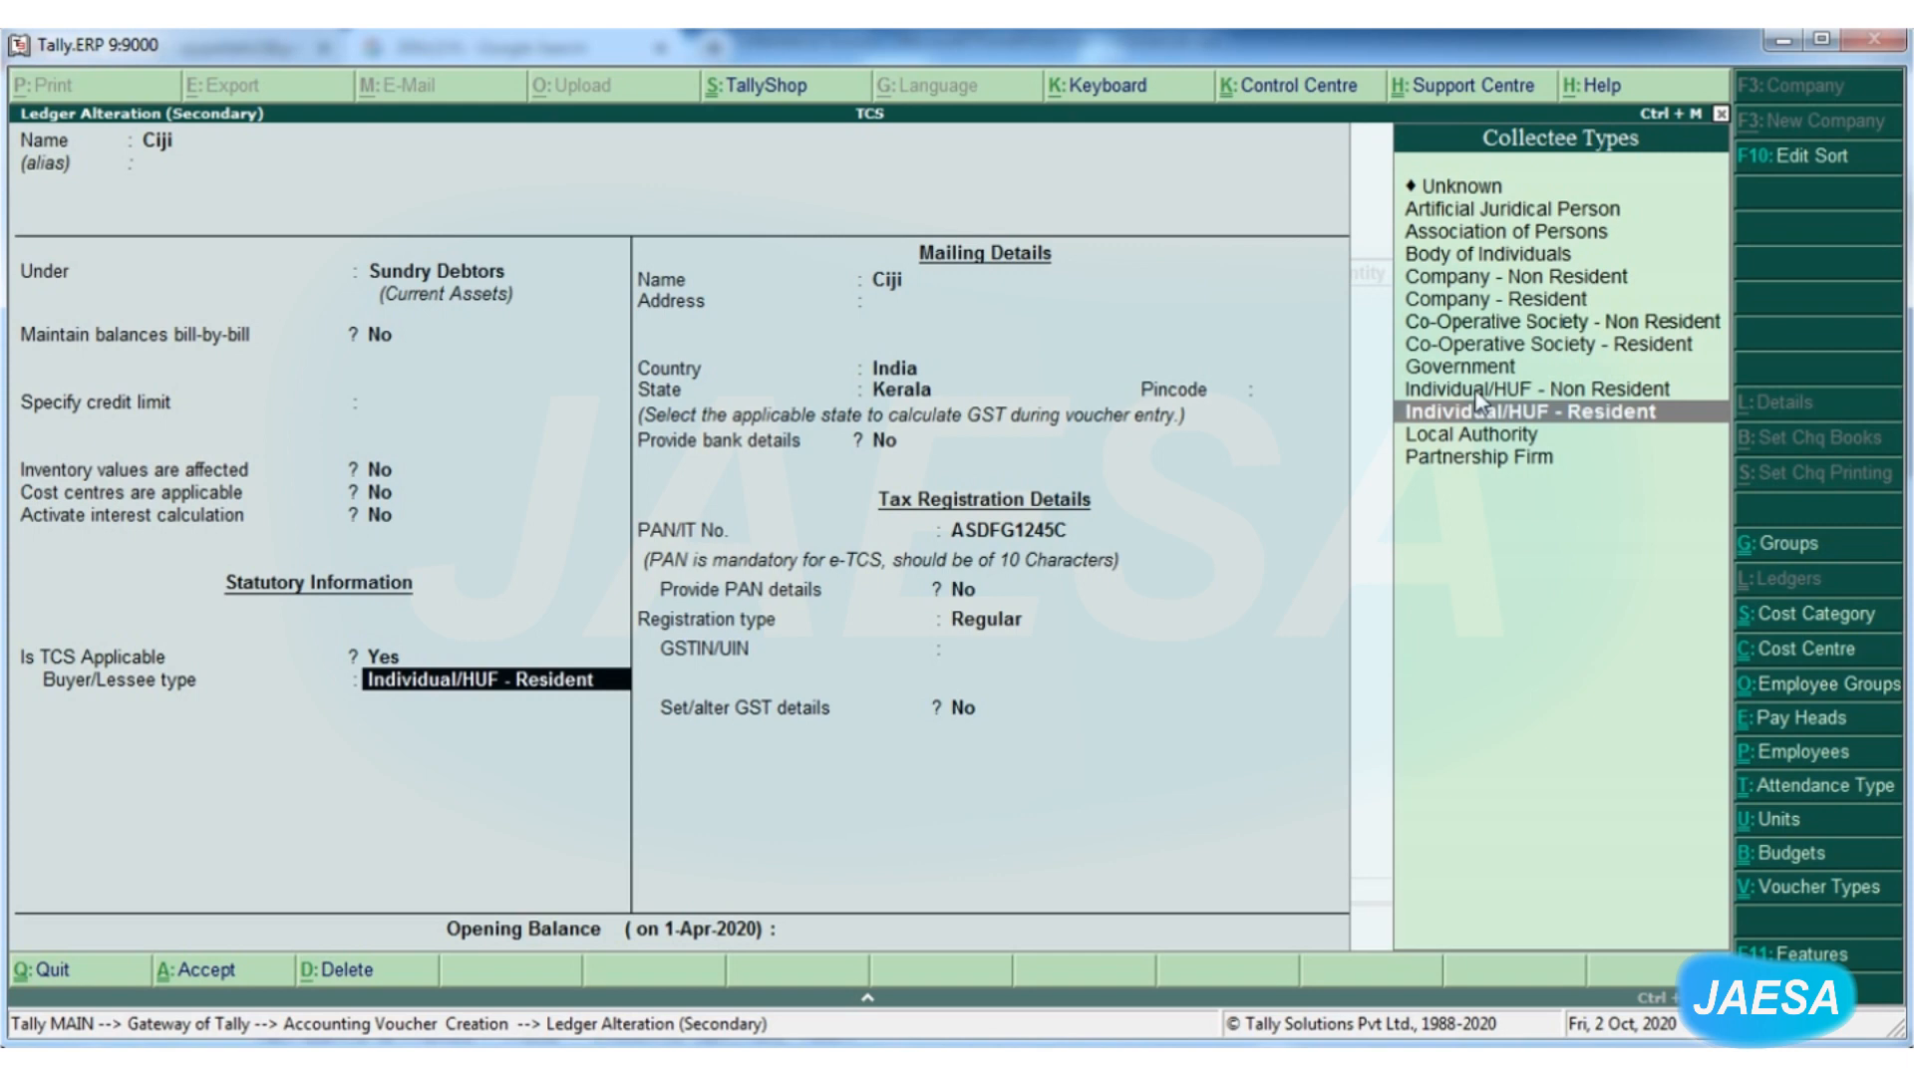
{"action": "key", "text": "Return"}
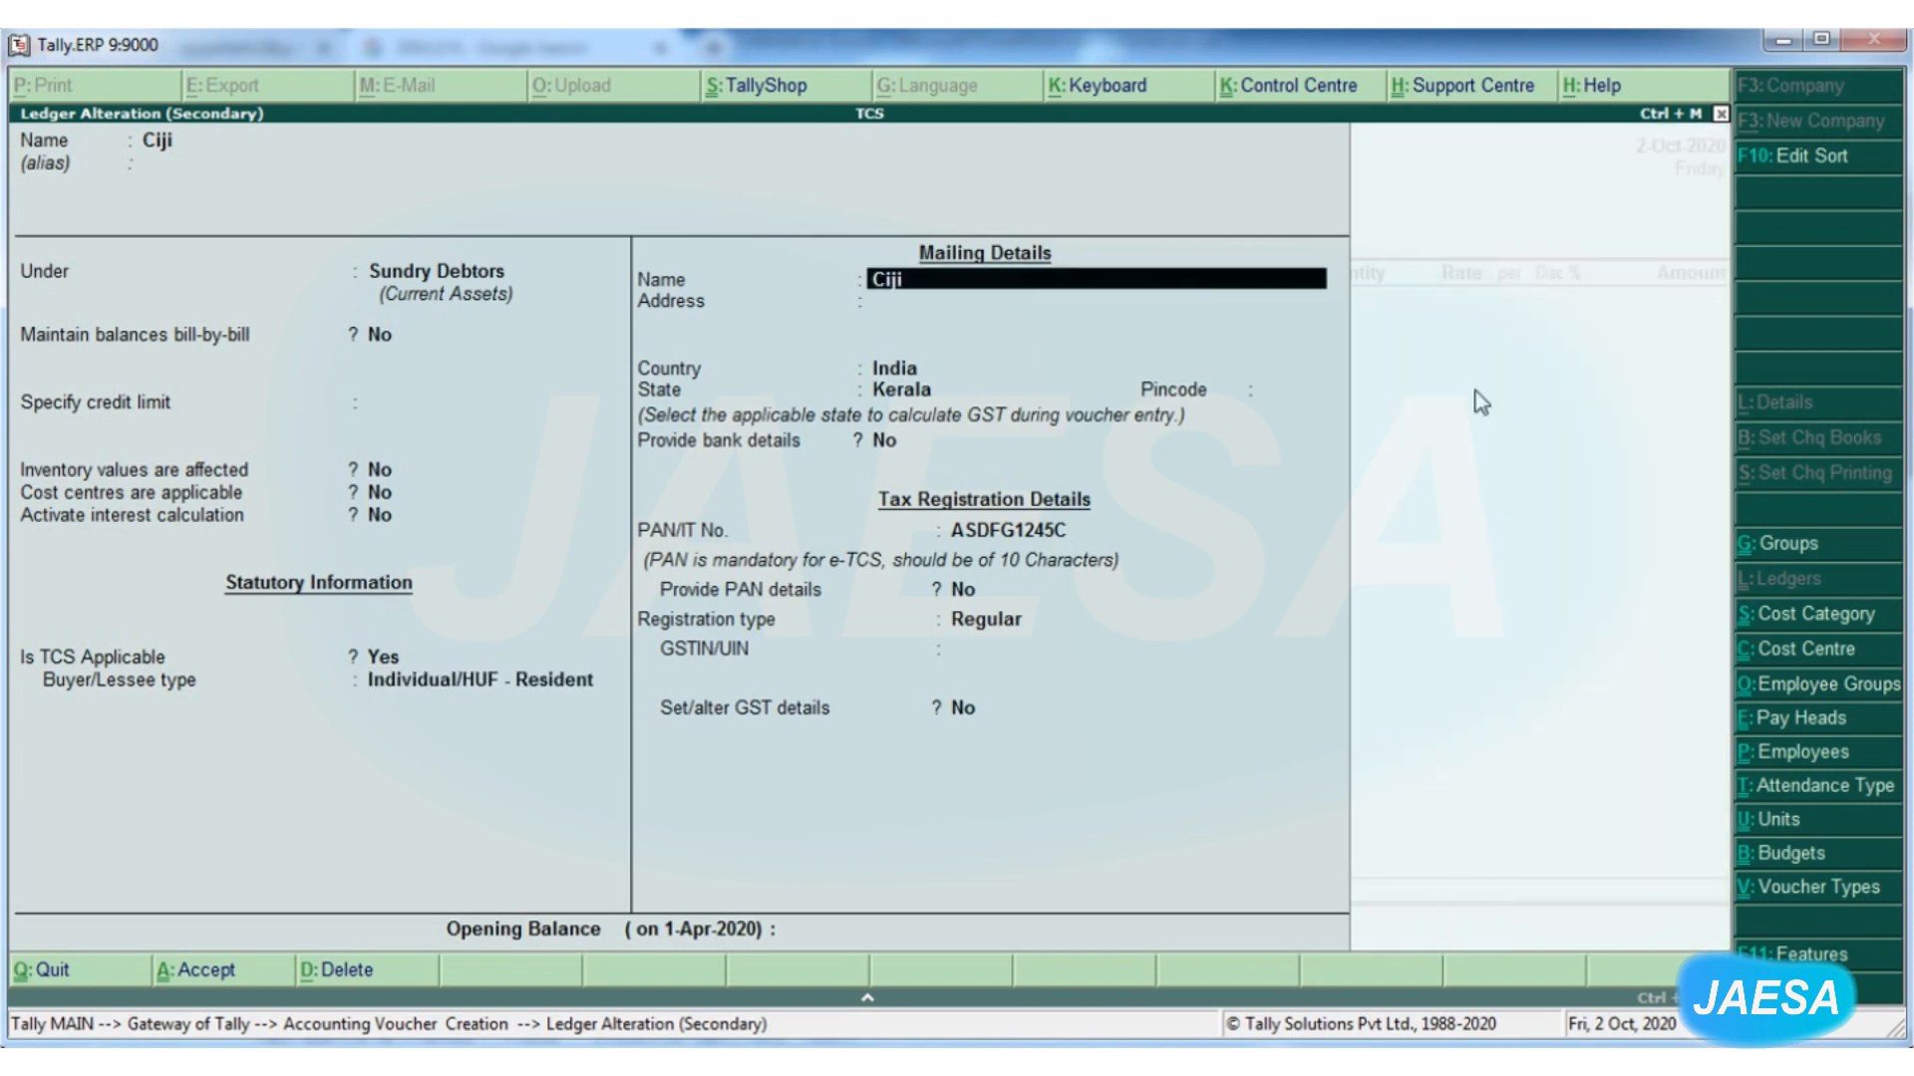
Review the party ledger's mailing and tax registration details, save the ledger, and accept the voucher's party details
{"action": "key", "text": "Return"}
{"action": "key", "text": "Return"}
{"action": "key", "text": "Return"}
{"action": "key", "text": "Return"}
{"action": "key", "text": "Return"}
{"action": "key", "text": "Return"}
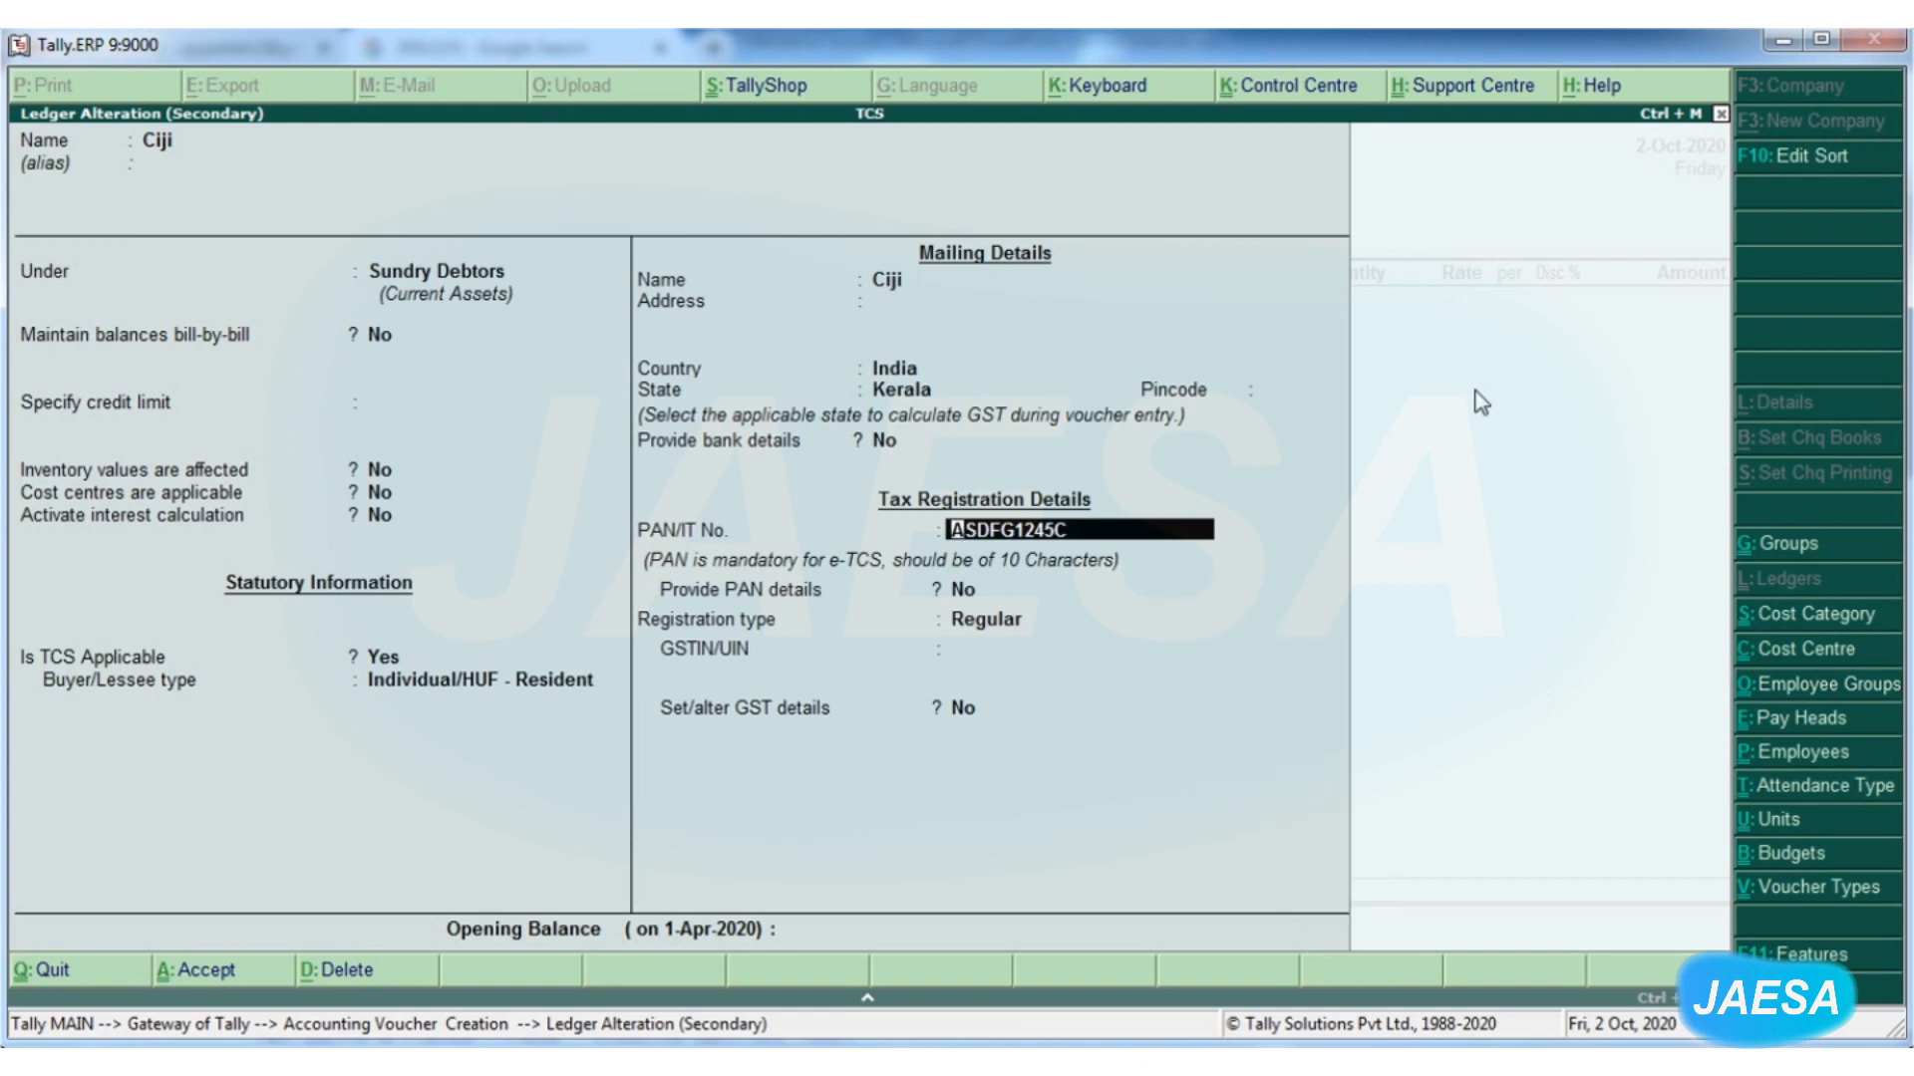
{"action": "key", "text": "Return"}
{"action": "key", "text": "Return"}
{"action": "key", "text": "Return"}
{"action": "key", "text": "Return"}
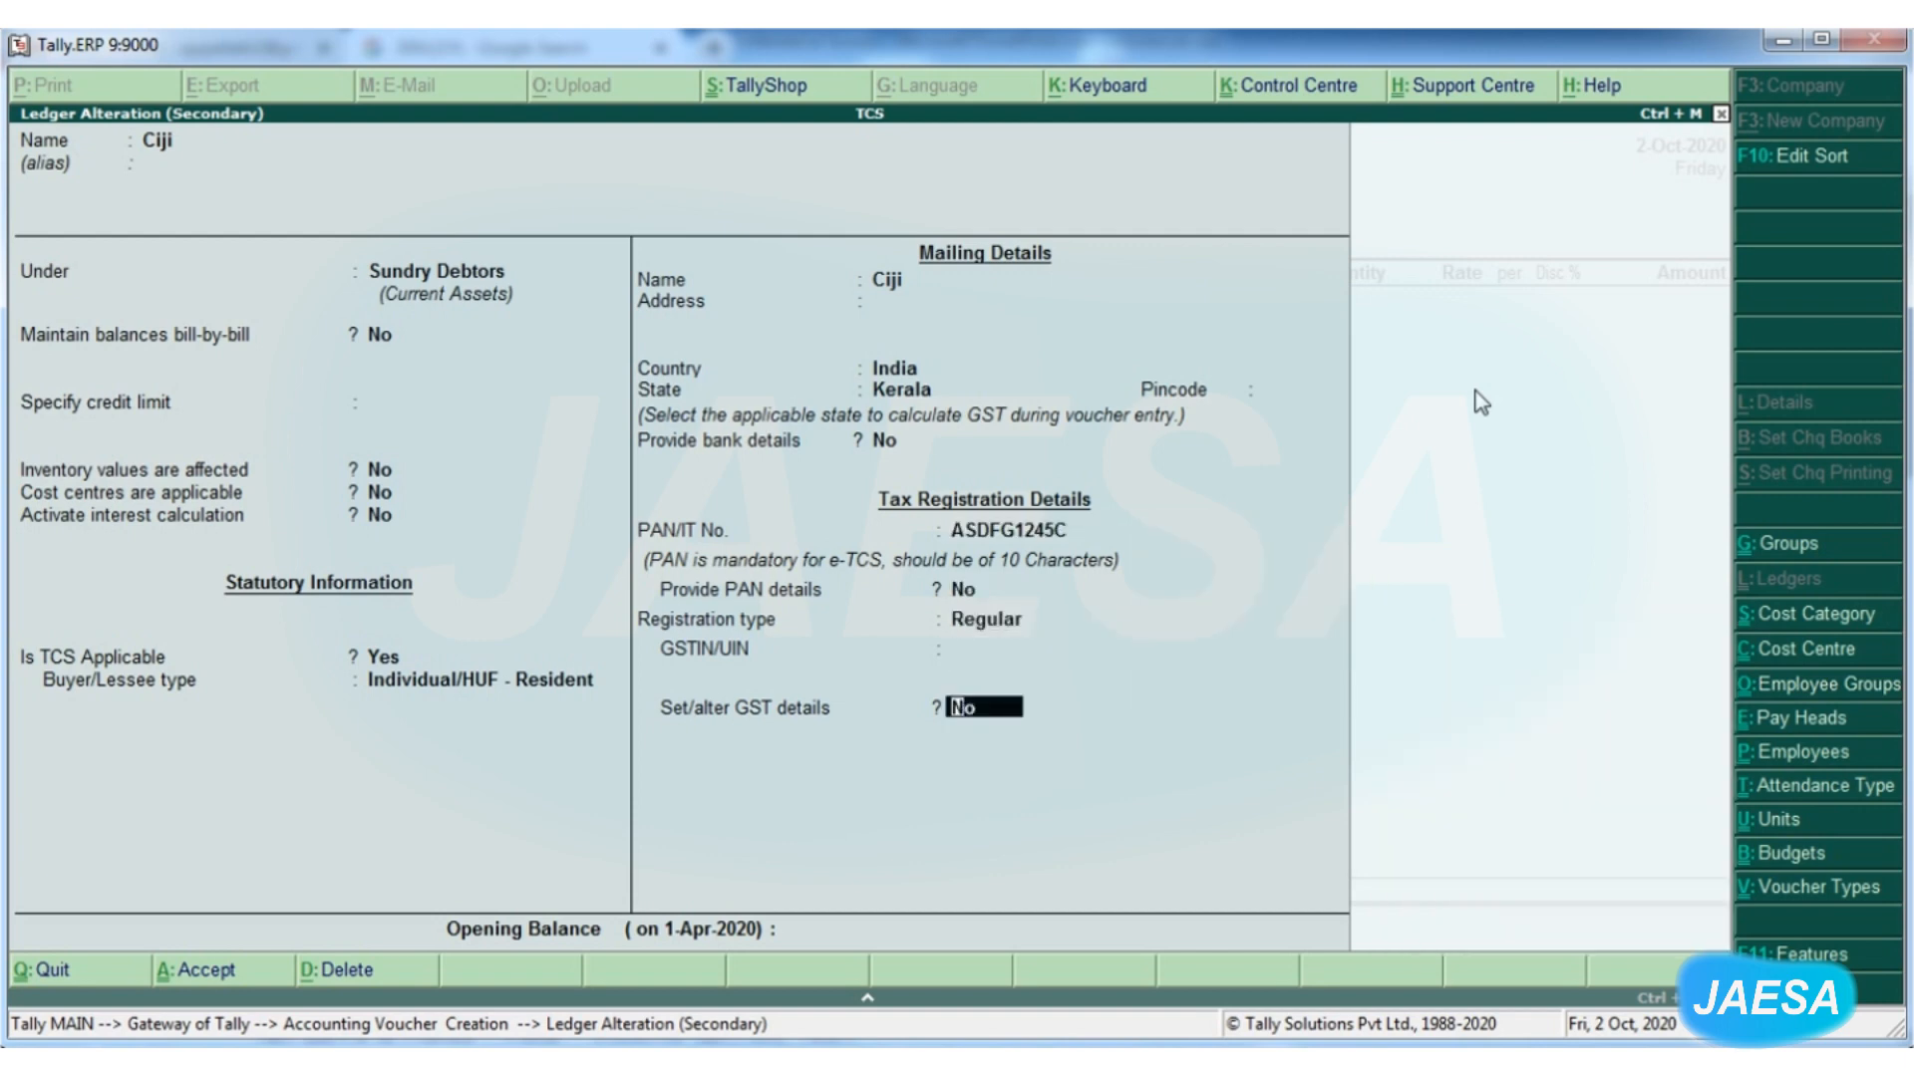
{"action": "key", "text": "Return"}
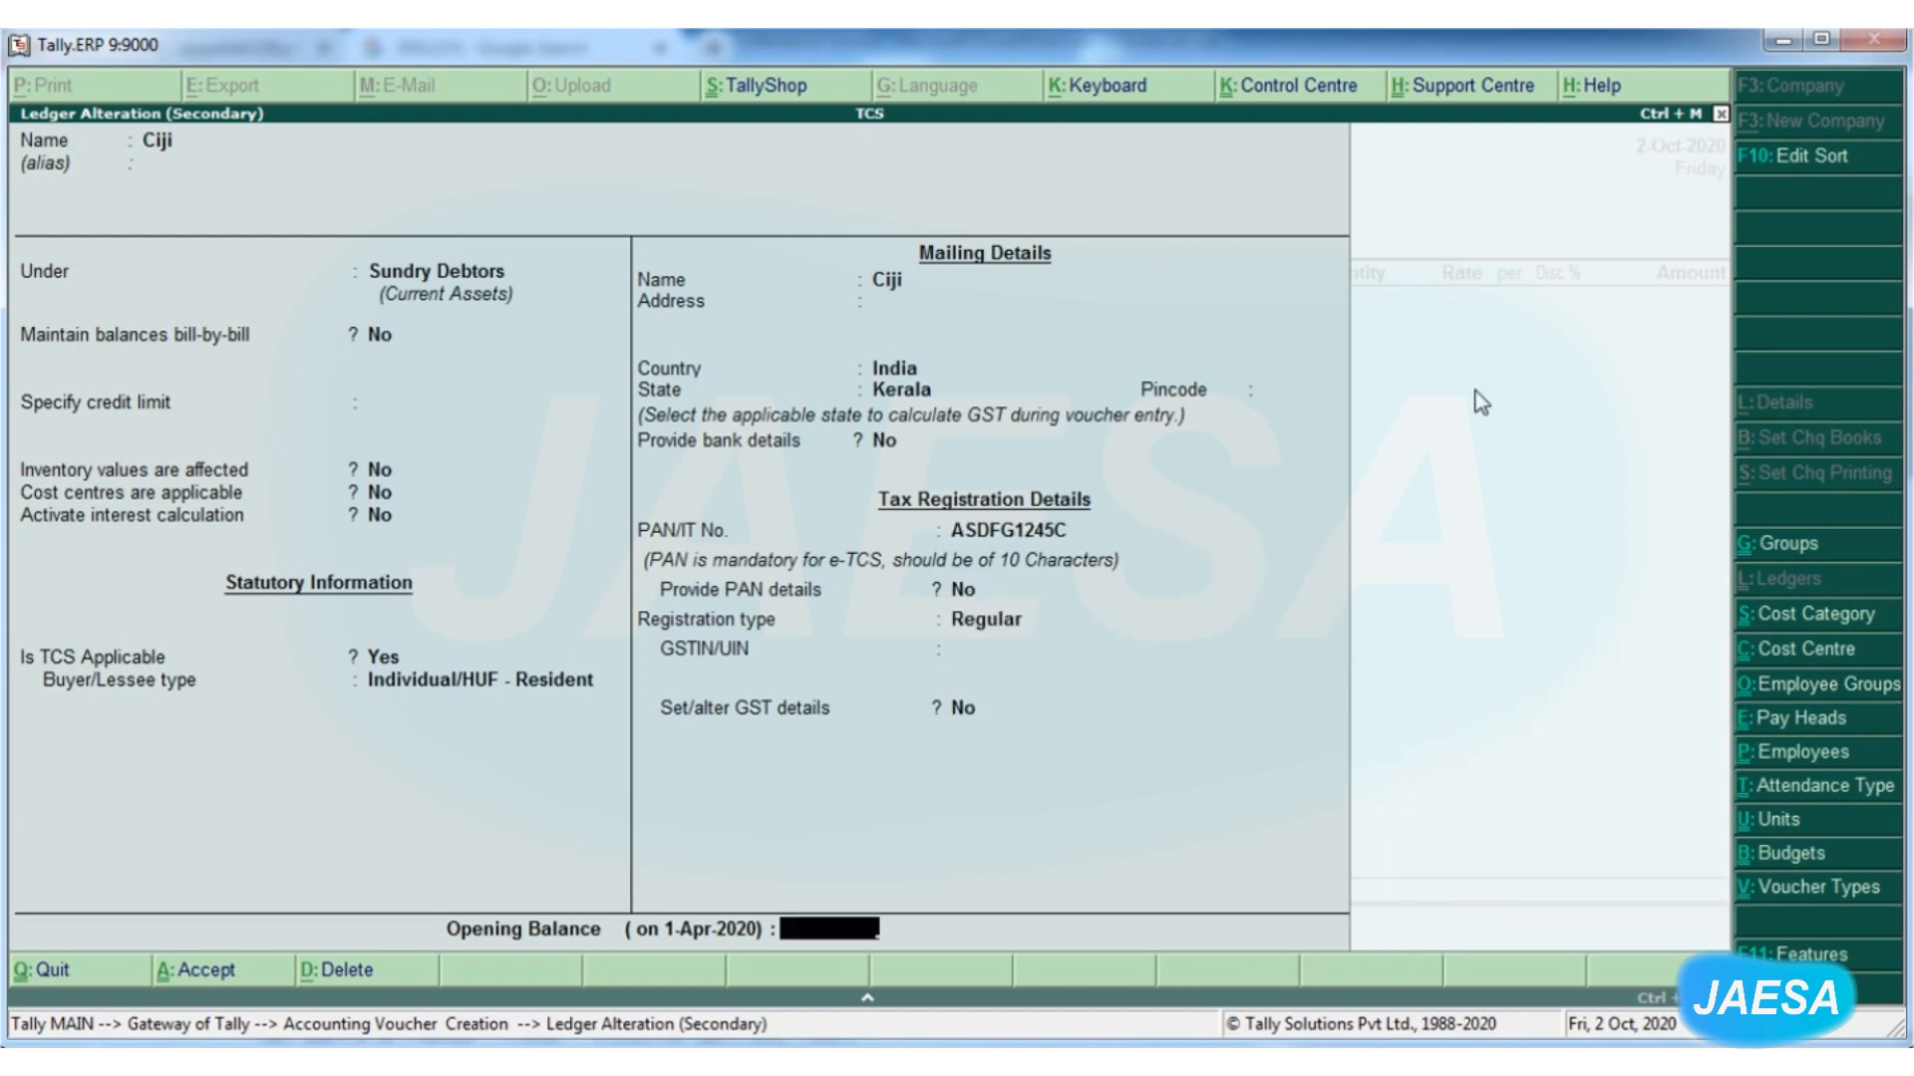
{"action": "key", "text": "Return"}
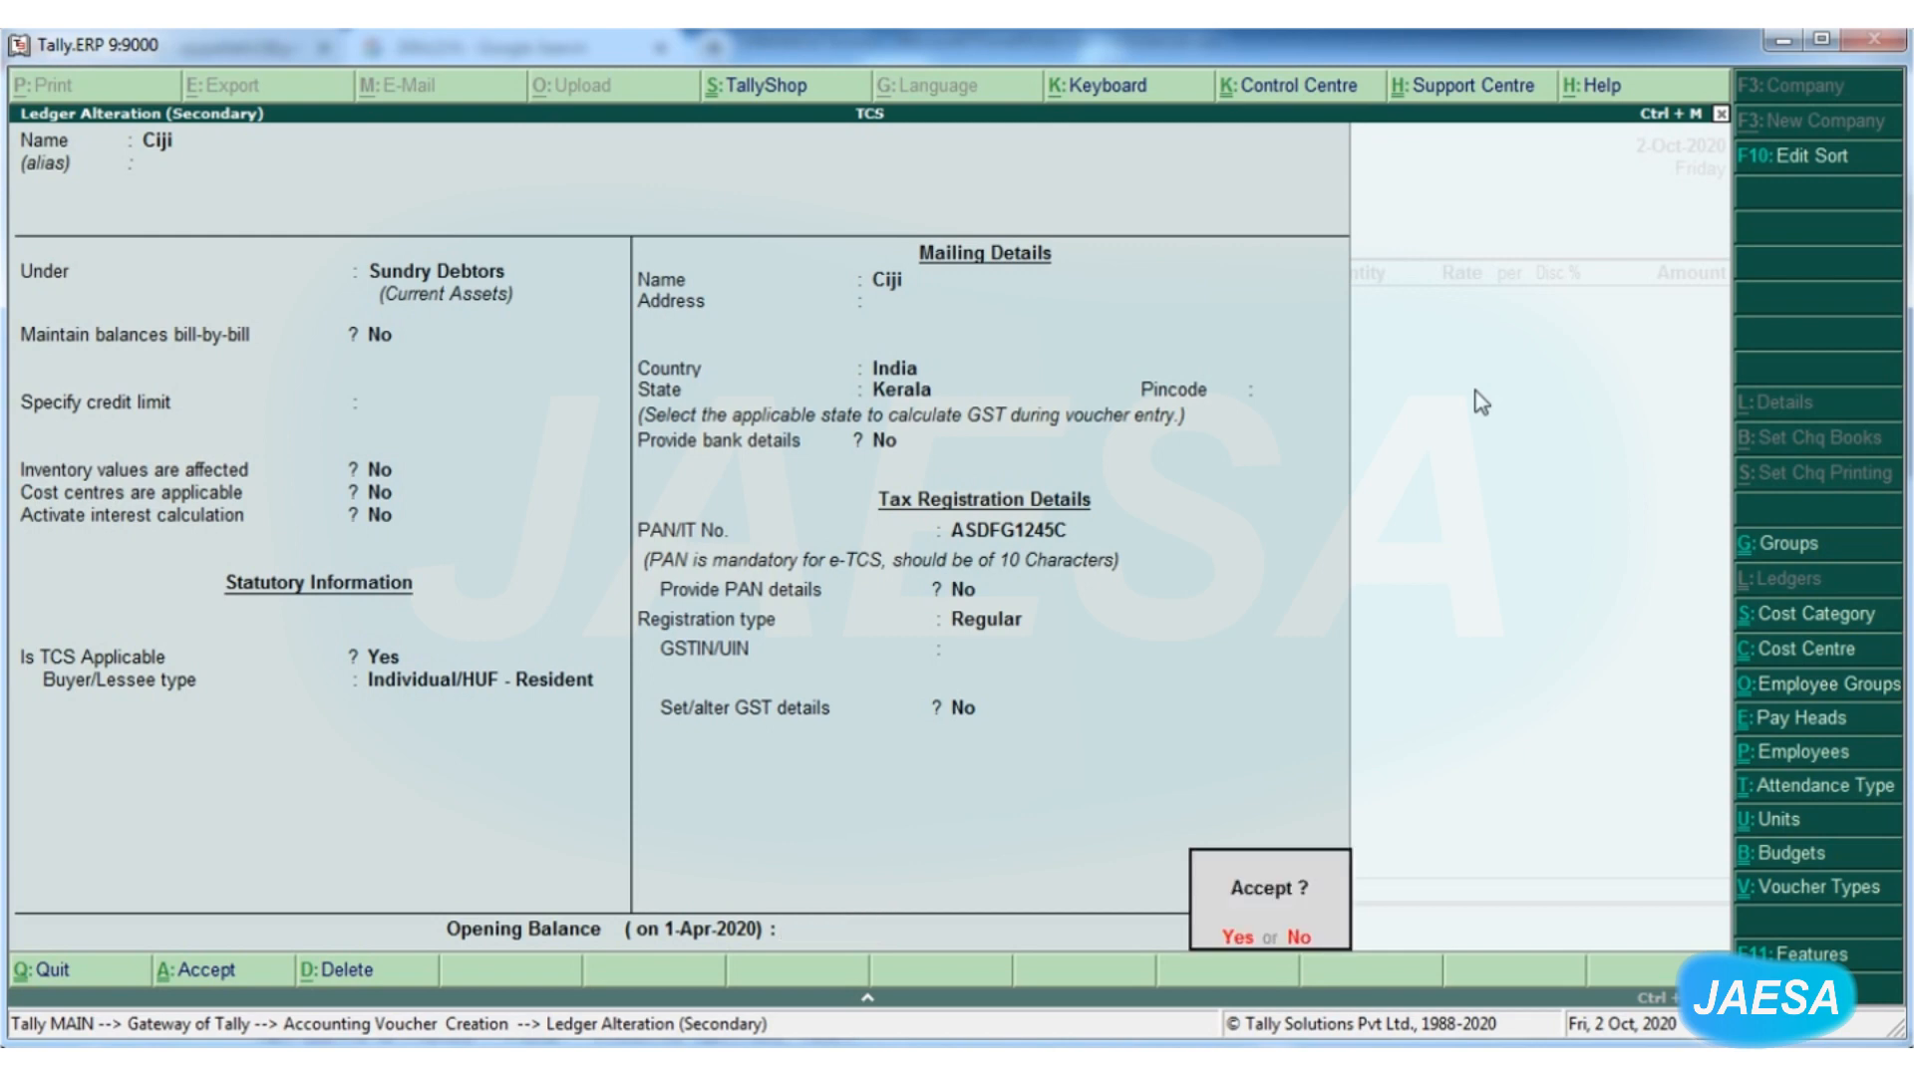
{"action": "key", "text": "Return"}
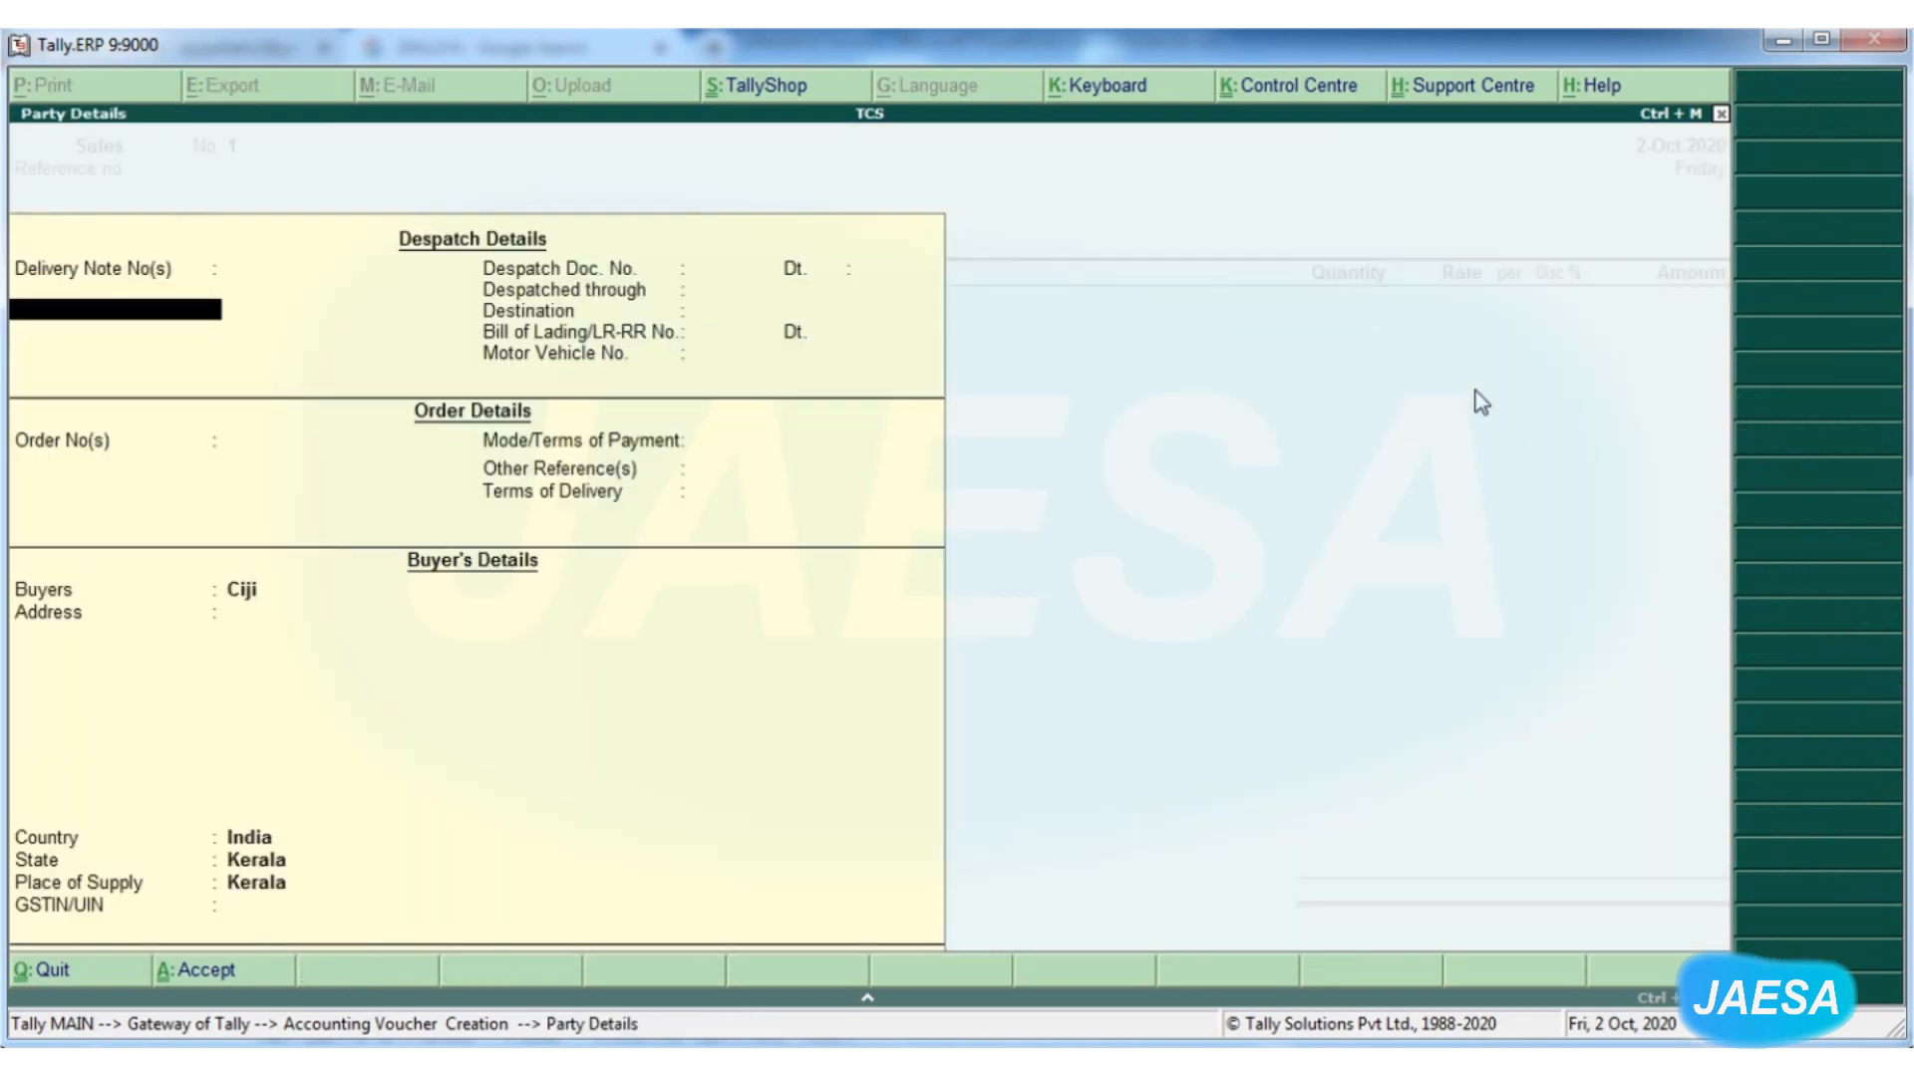
{"action": "key", "text": "ctrl+a"}
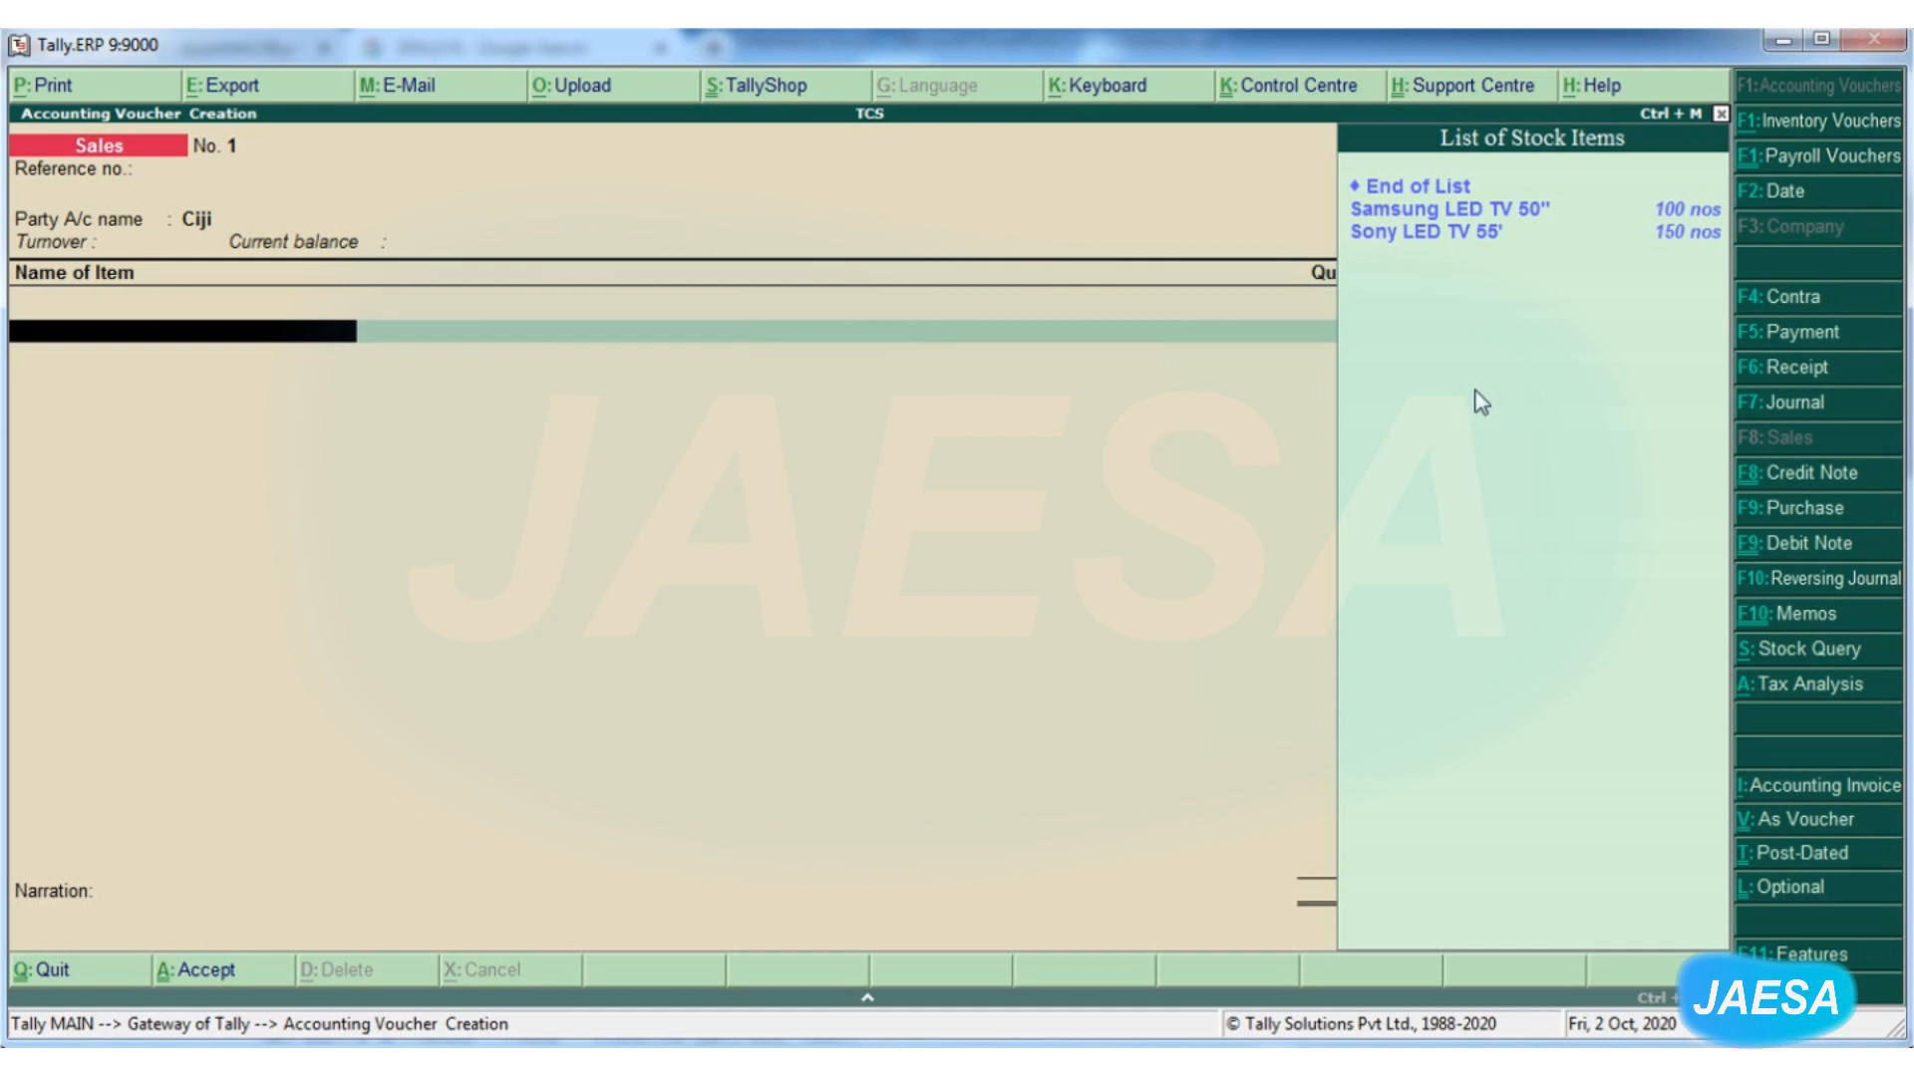
Add 25 nos of Samsung LED TV 50" to the sales voucher at a rate of 75,000 per unit
{"action": "key", "text": "Down"}
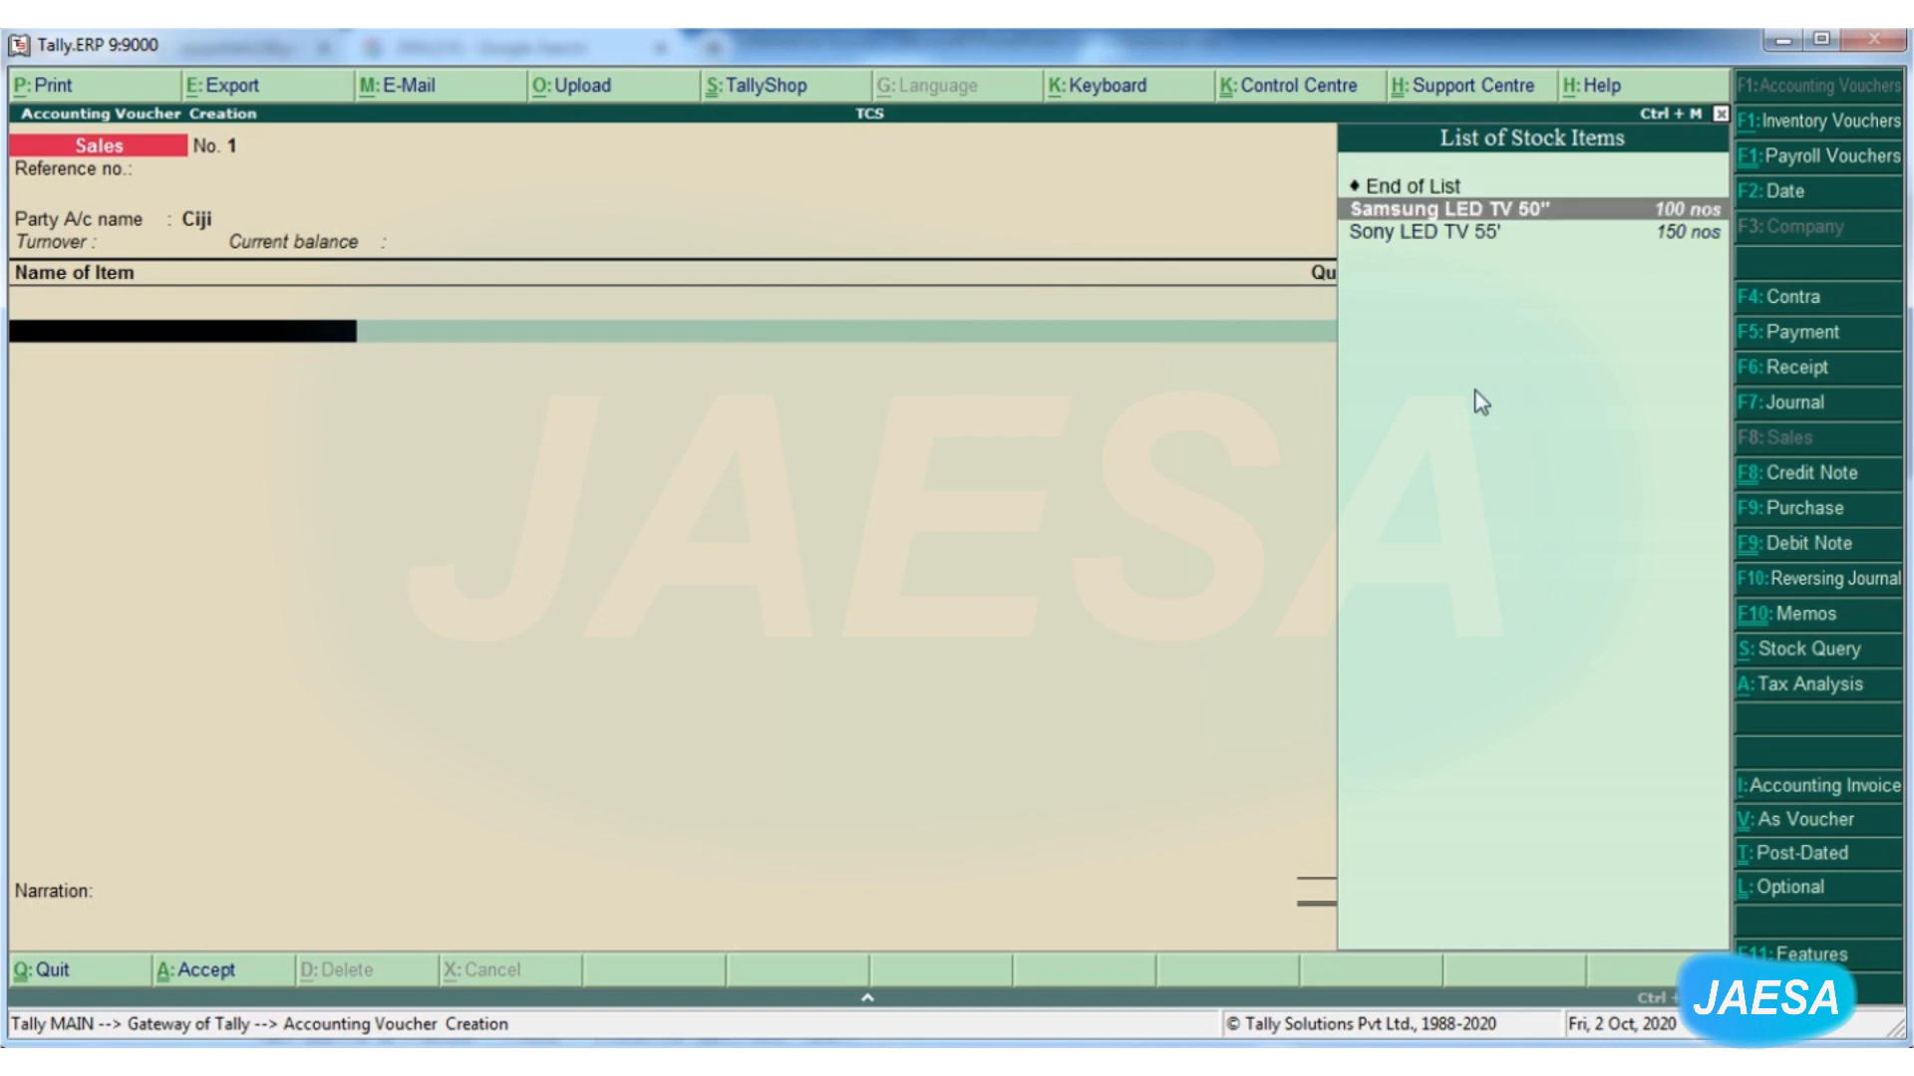
{"action": "key", "text": "Return"}
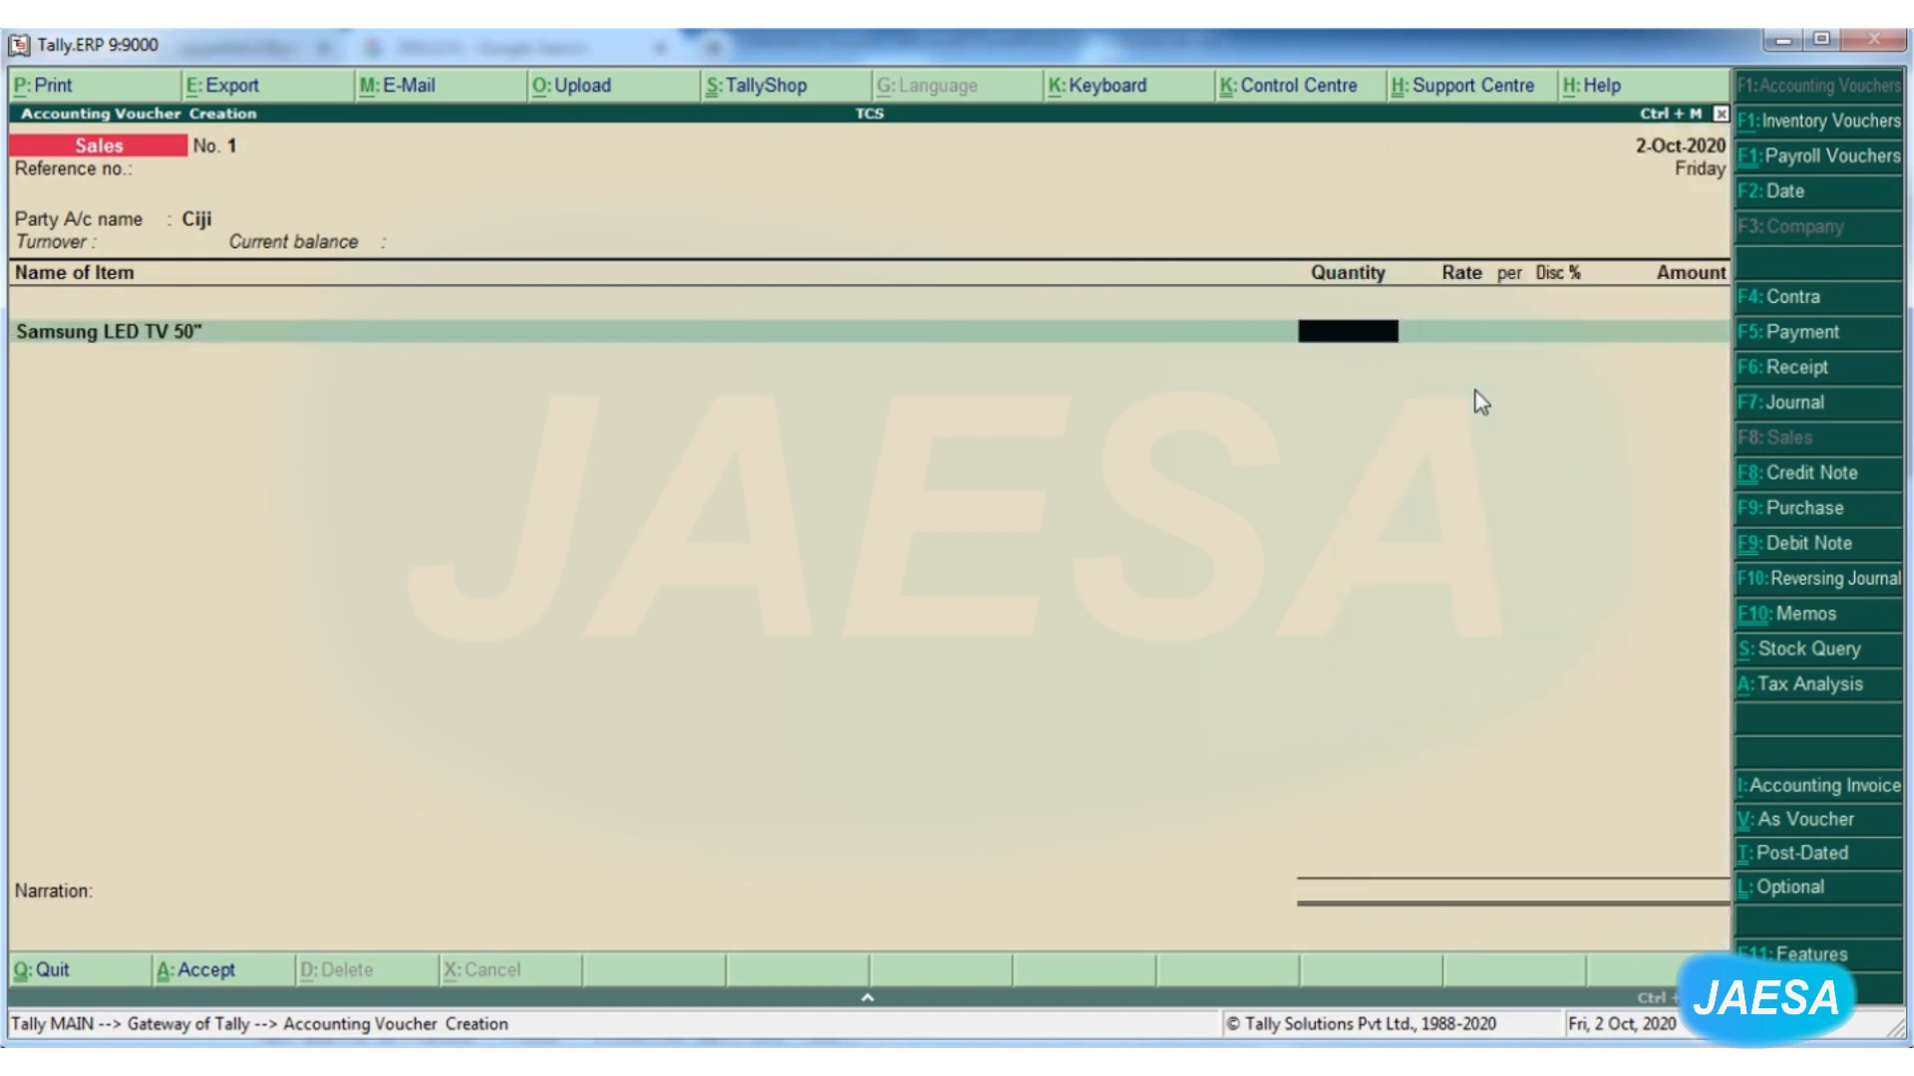
{"action": "type", "text": "25"}
{"action": "key", "text": "Return"}
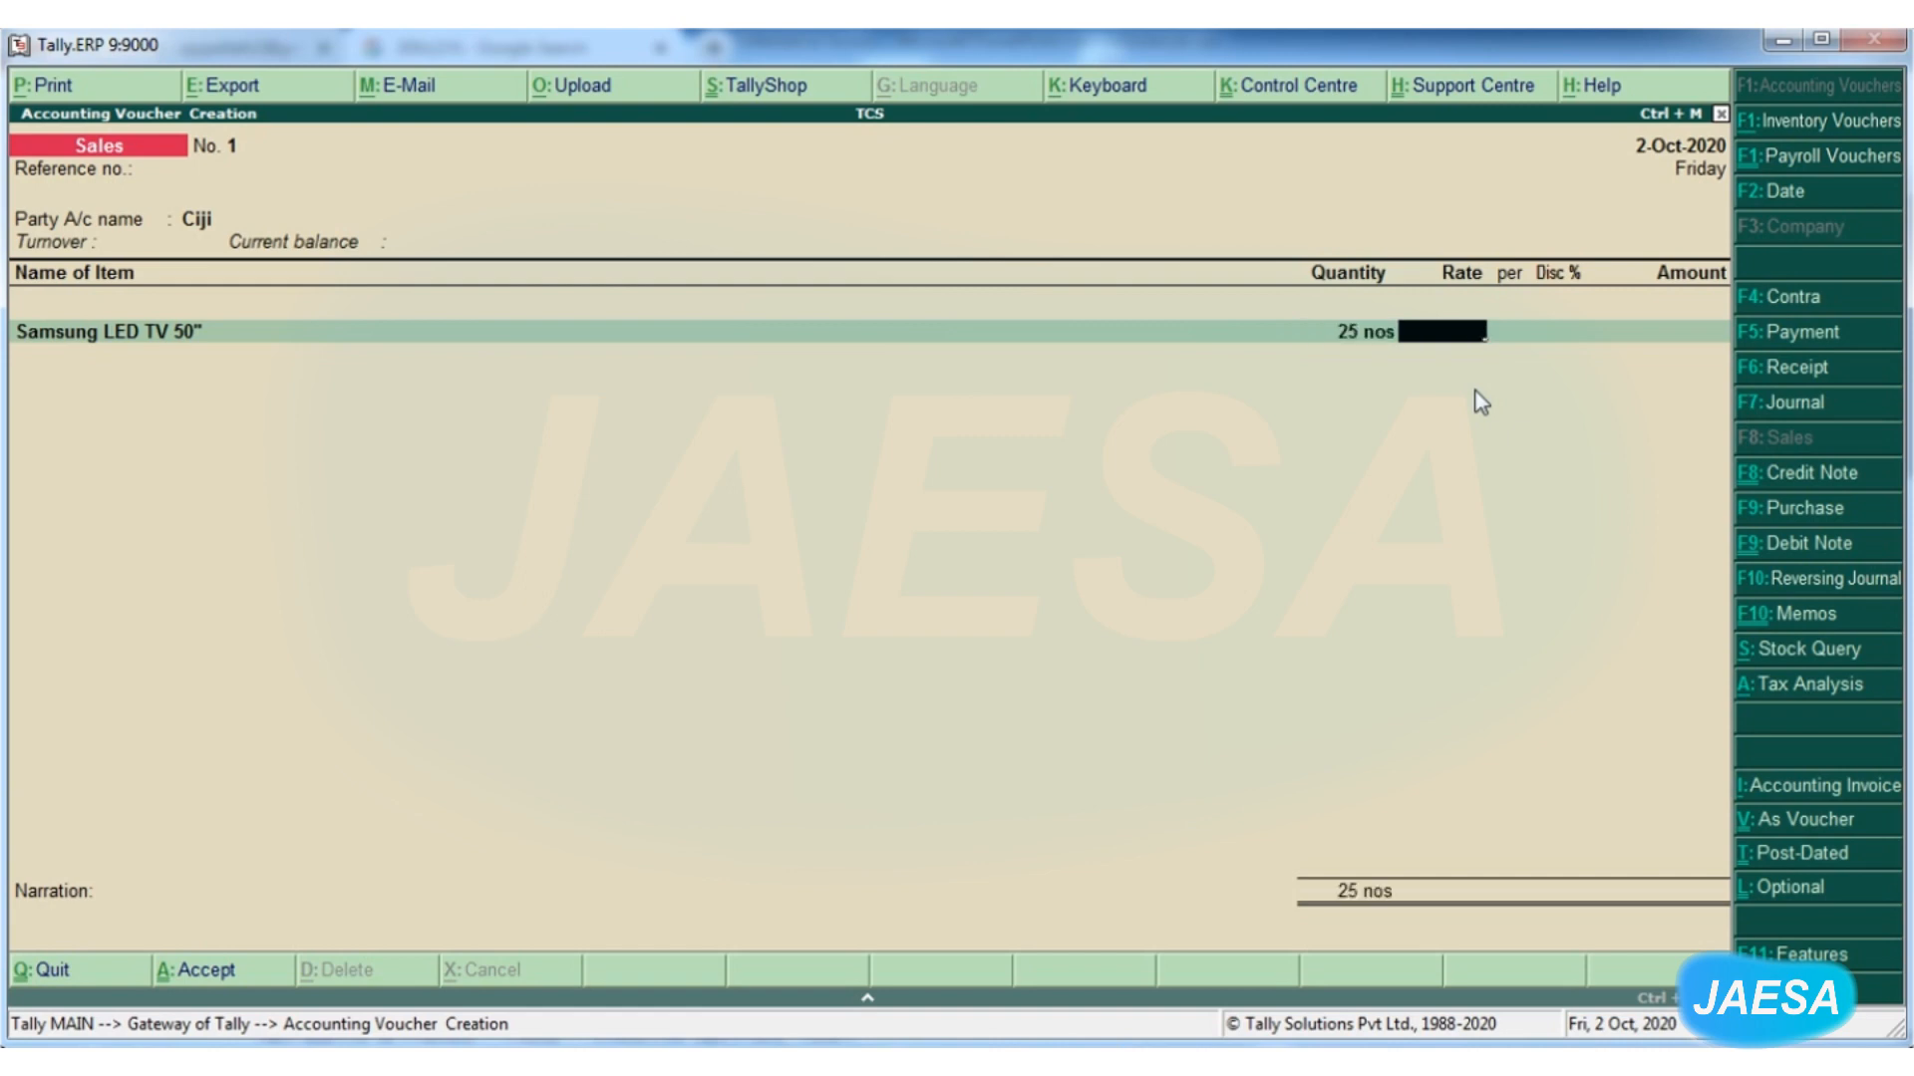
{"action": "type", "text": "75000"}
{"action": "key", "text": "Return"}
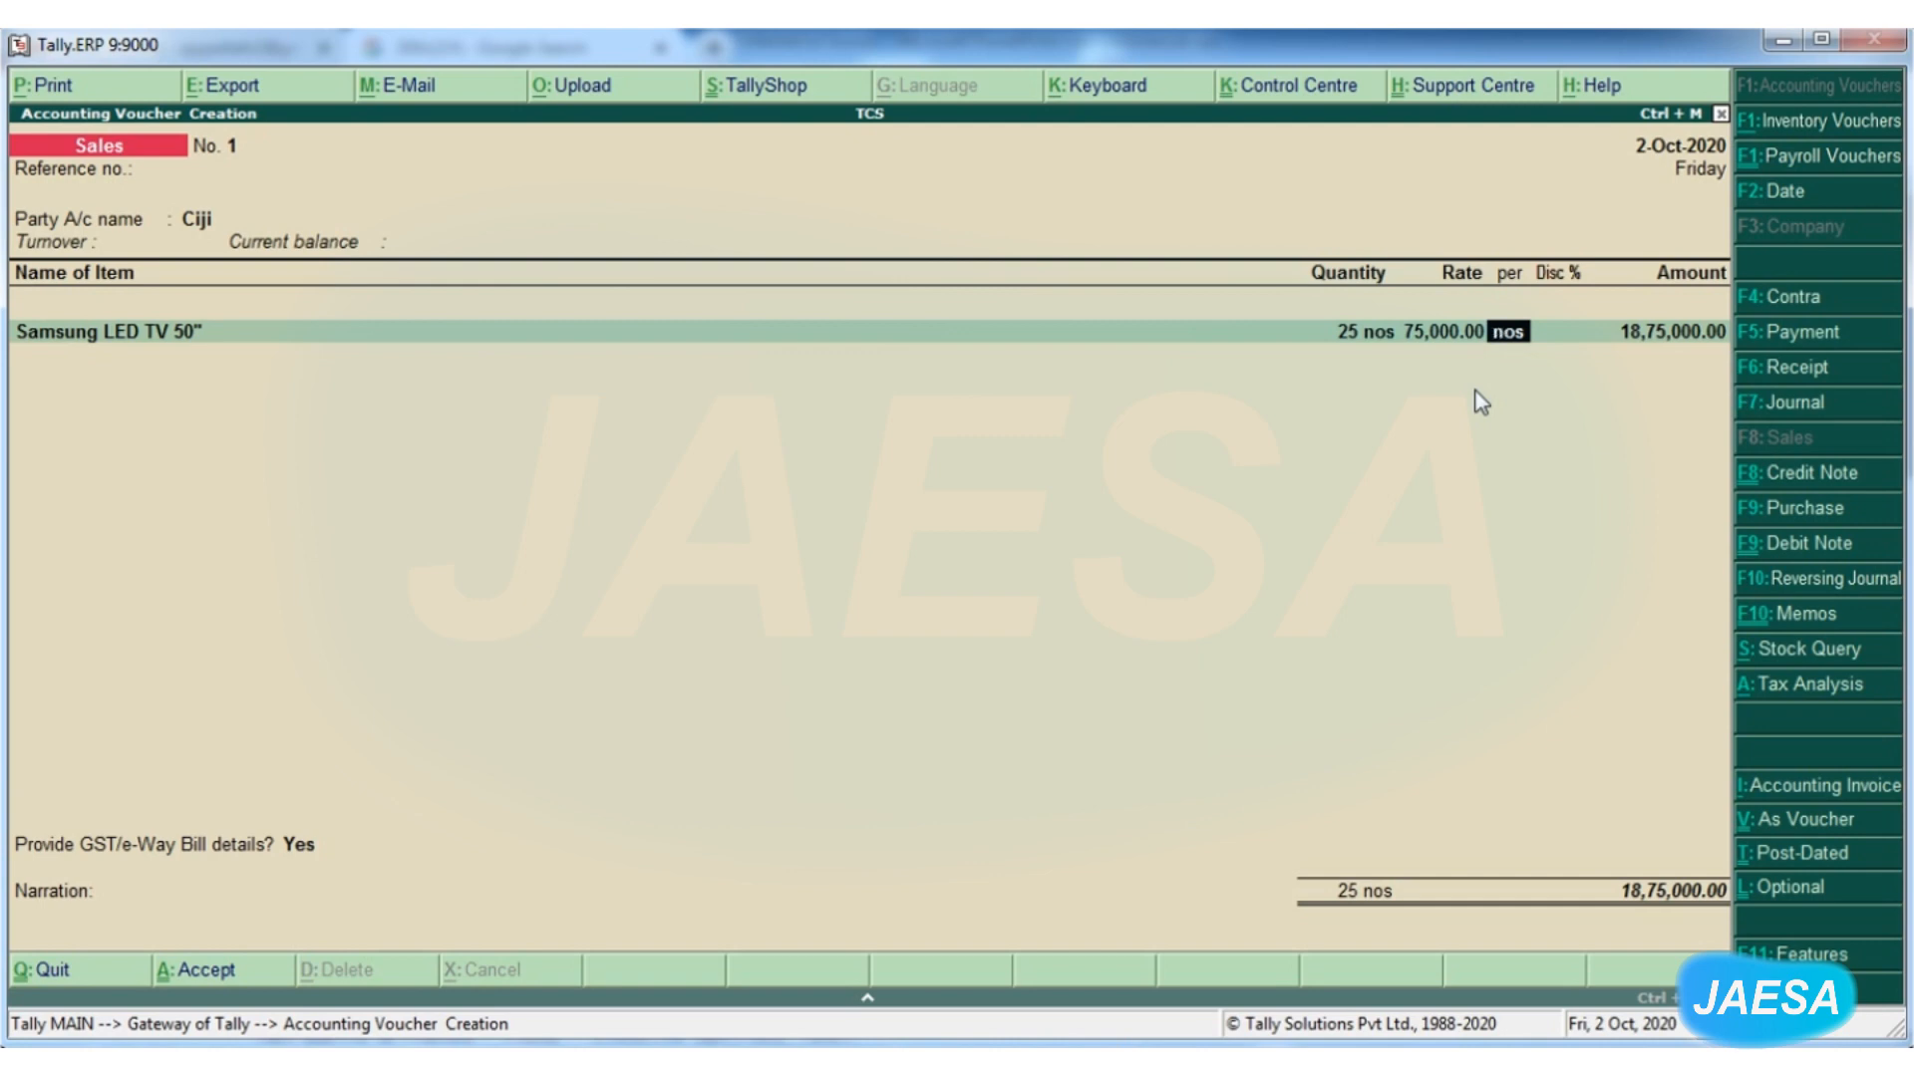
{"action": "key", "text": "Return"}
{"action": "key", "text": "Return"}
{"action": "key", "text": "Return"}
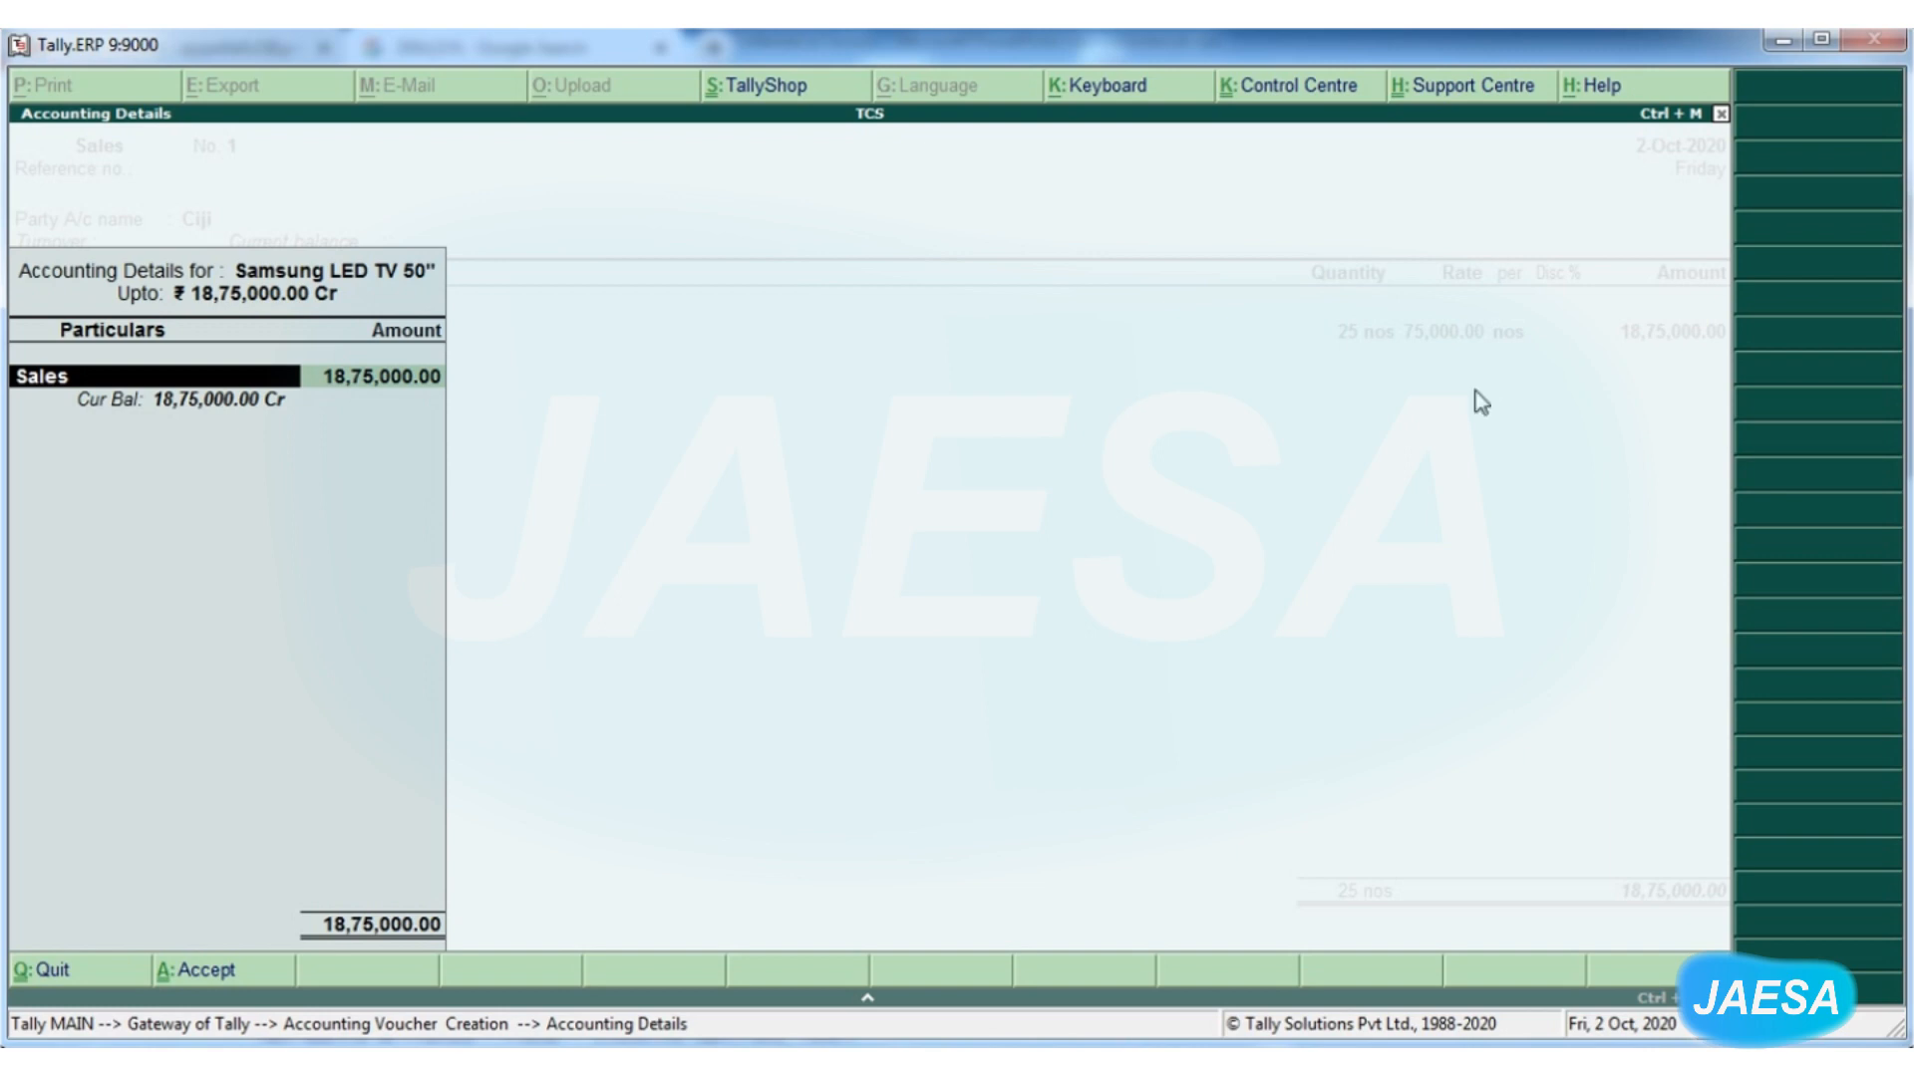
Open the Sales ledger for alteration, keeping it under Sales Accounts with the type of ledger as Not Applicable
{"action": "key", "text": "ctrl+Return"}
{"action": "key", "text": "Return"}
{"action": "key", "text": "Return"}
{"action": "key", "text": "Return"}
{"action": "key", "text": "Return"}
{"action": "key", "text": "Return"}
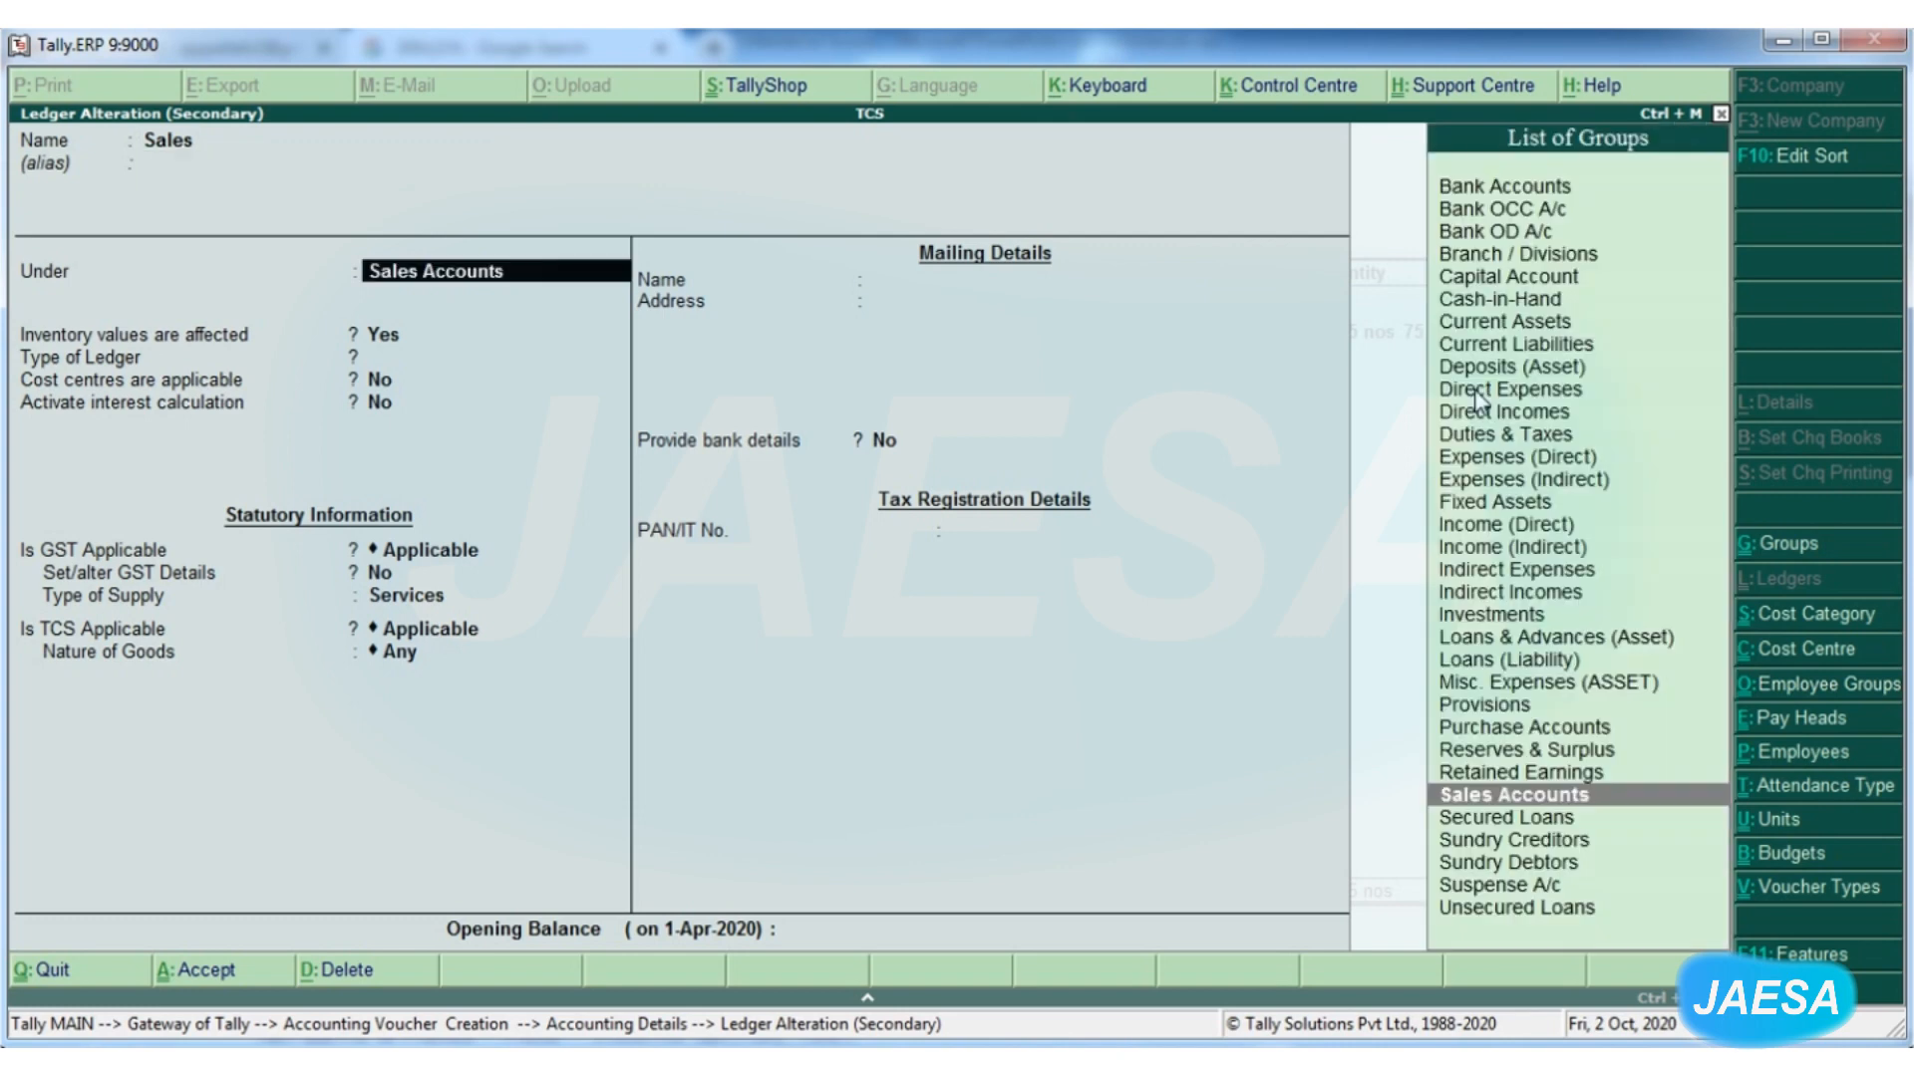
{"action": "key", "text": "Return"}
{"action": "key", "text": "Return"}
{"action": "key", "text": "Return"}
{"action": "key", "text": "Return"}
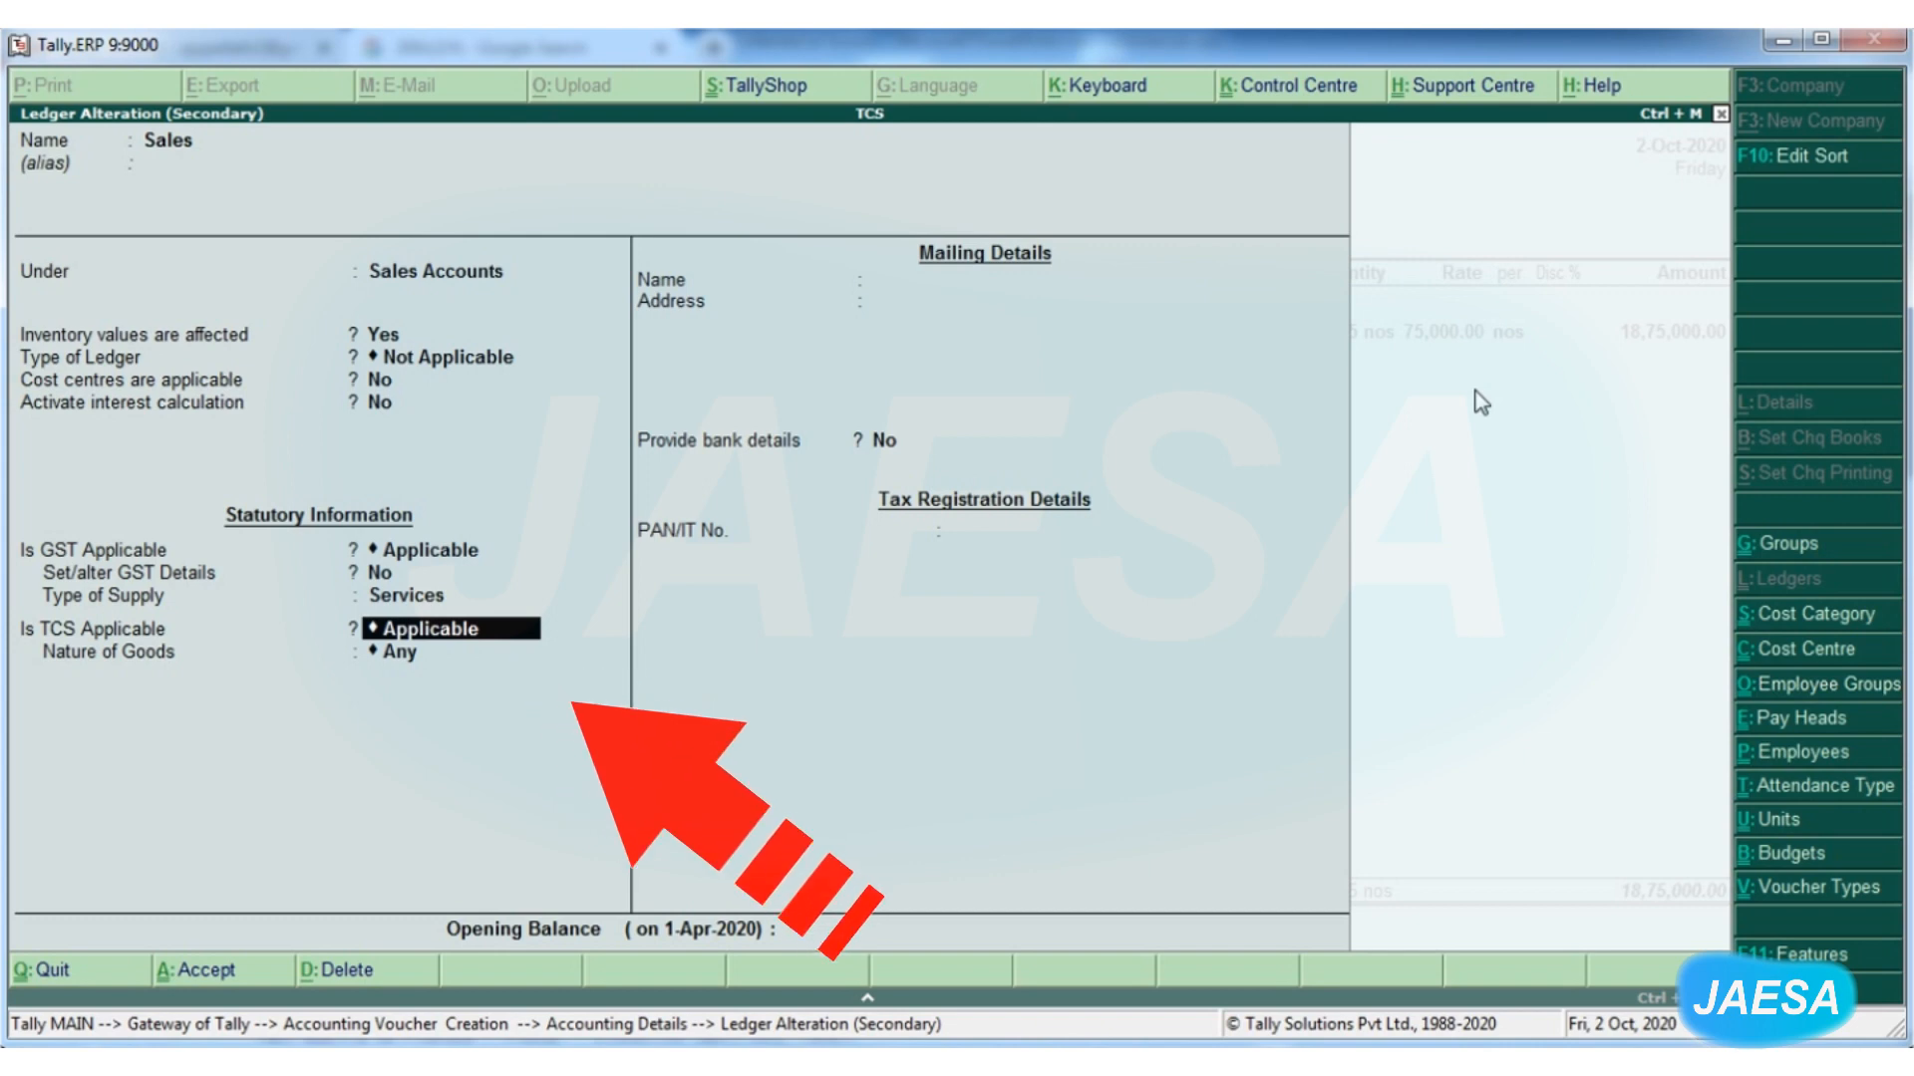
Keep TCS as Applicable with nature of goods Any in the Sales ledger, and save the ledger
{"action": "key", "text": "Return"}
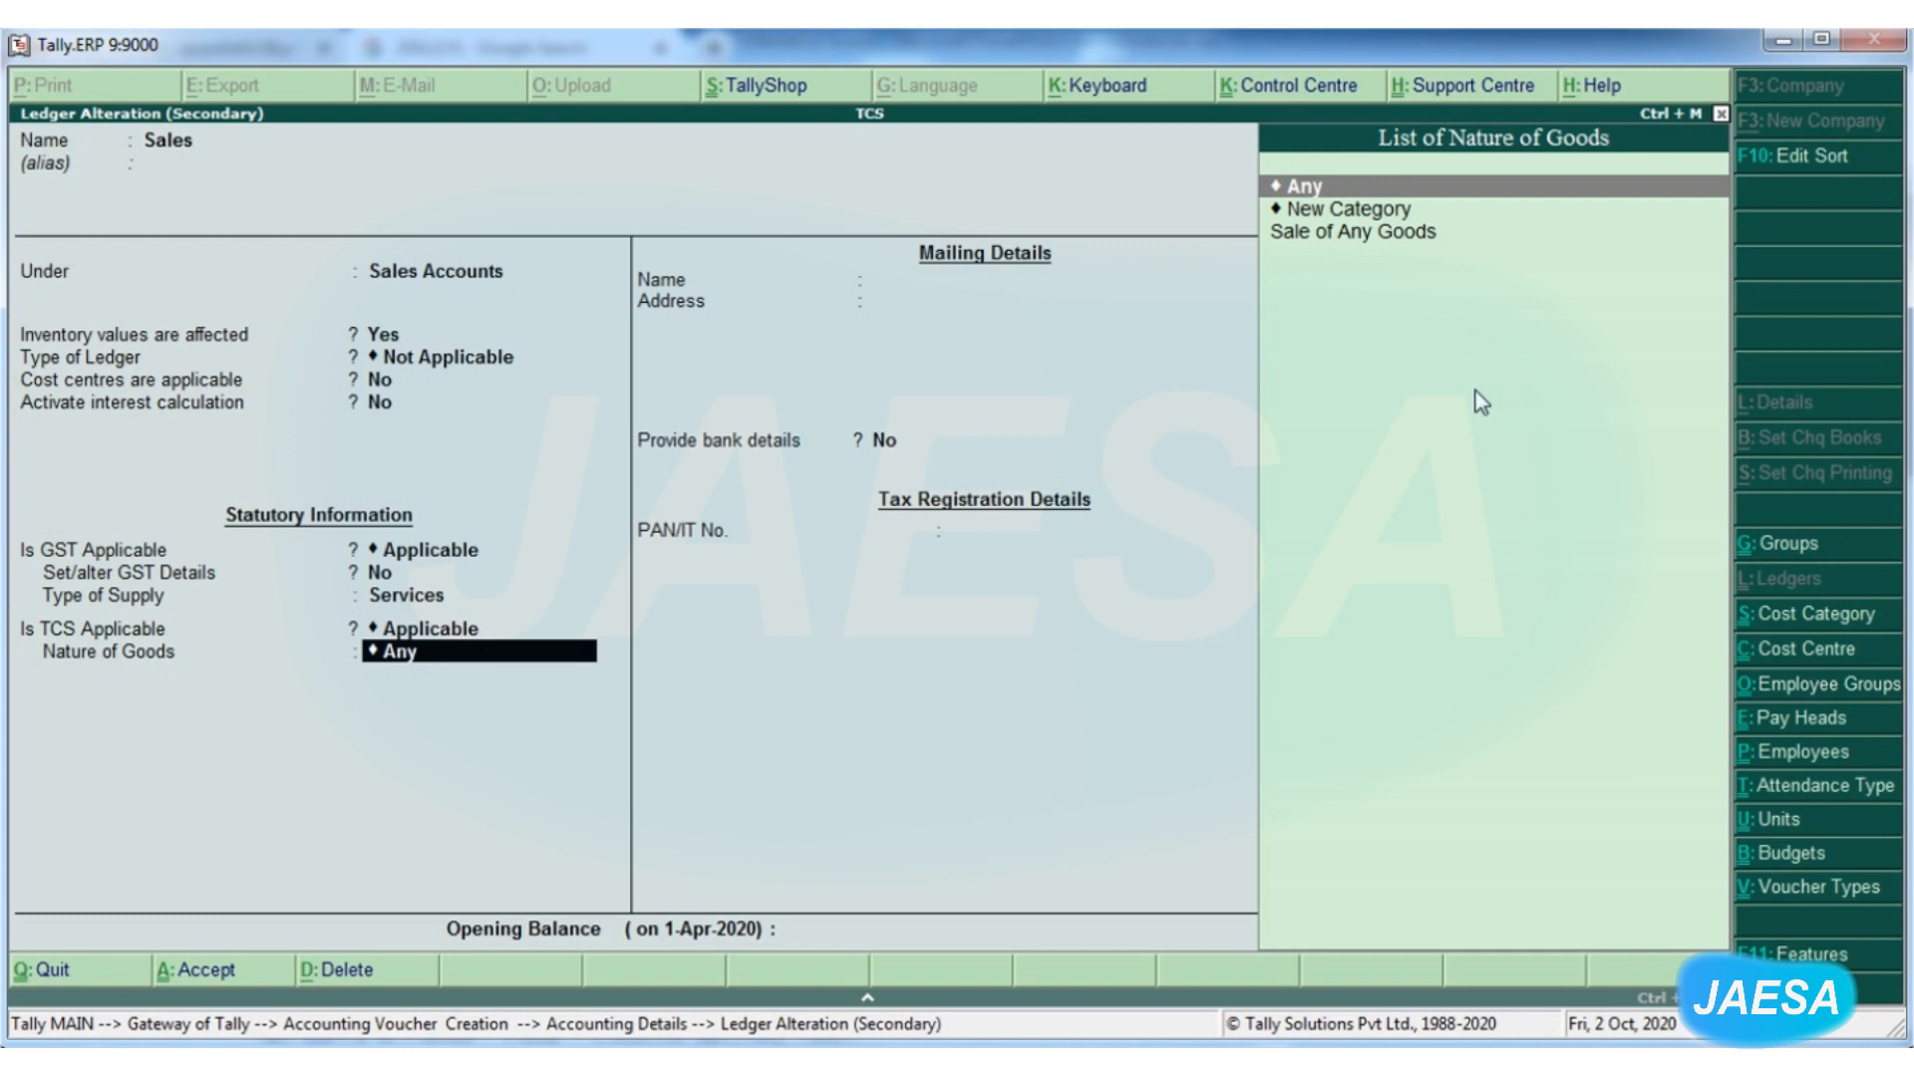
{"action": "key", "text": "Return"}
{"action": "key", "text": "Return"}
{"action": "key", "text": "Return"}
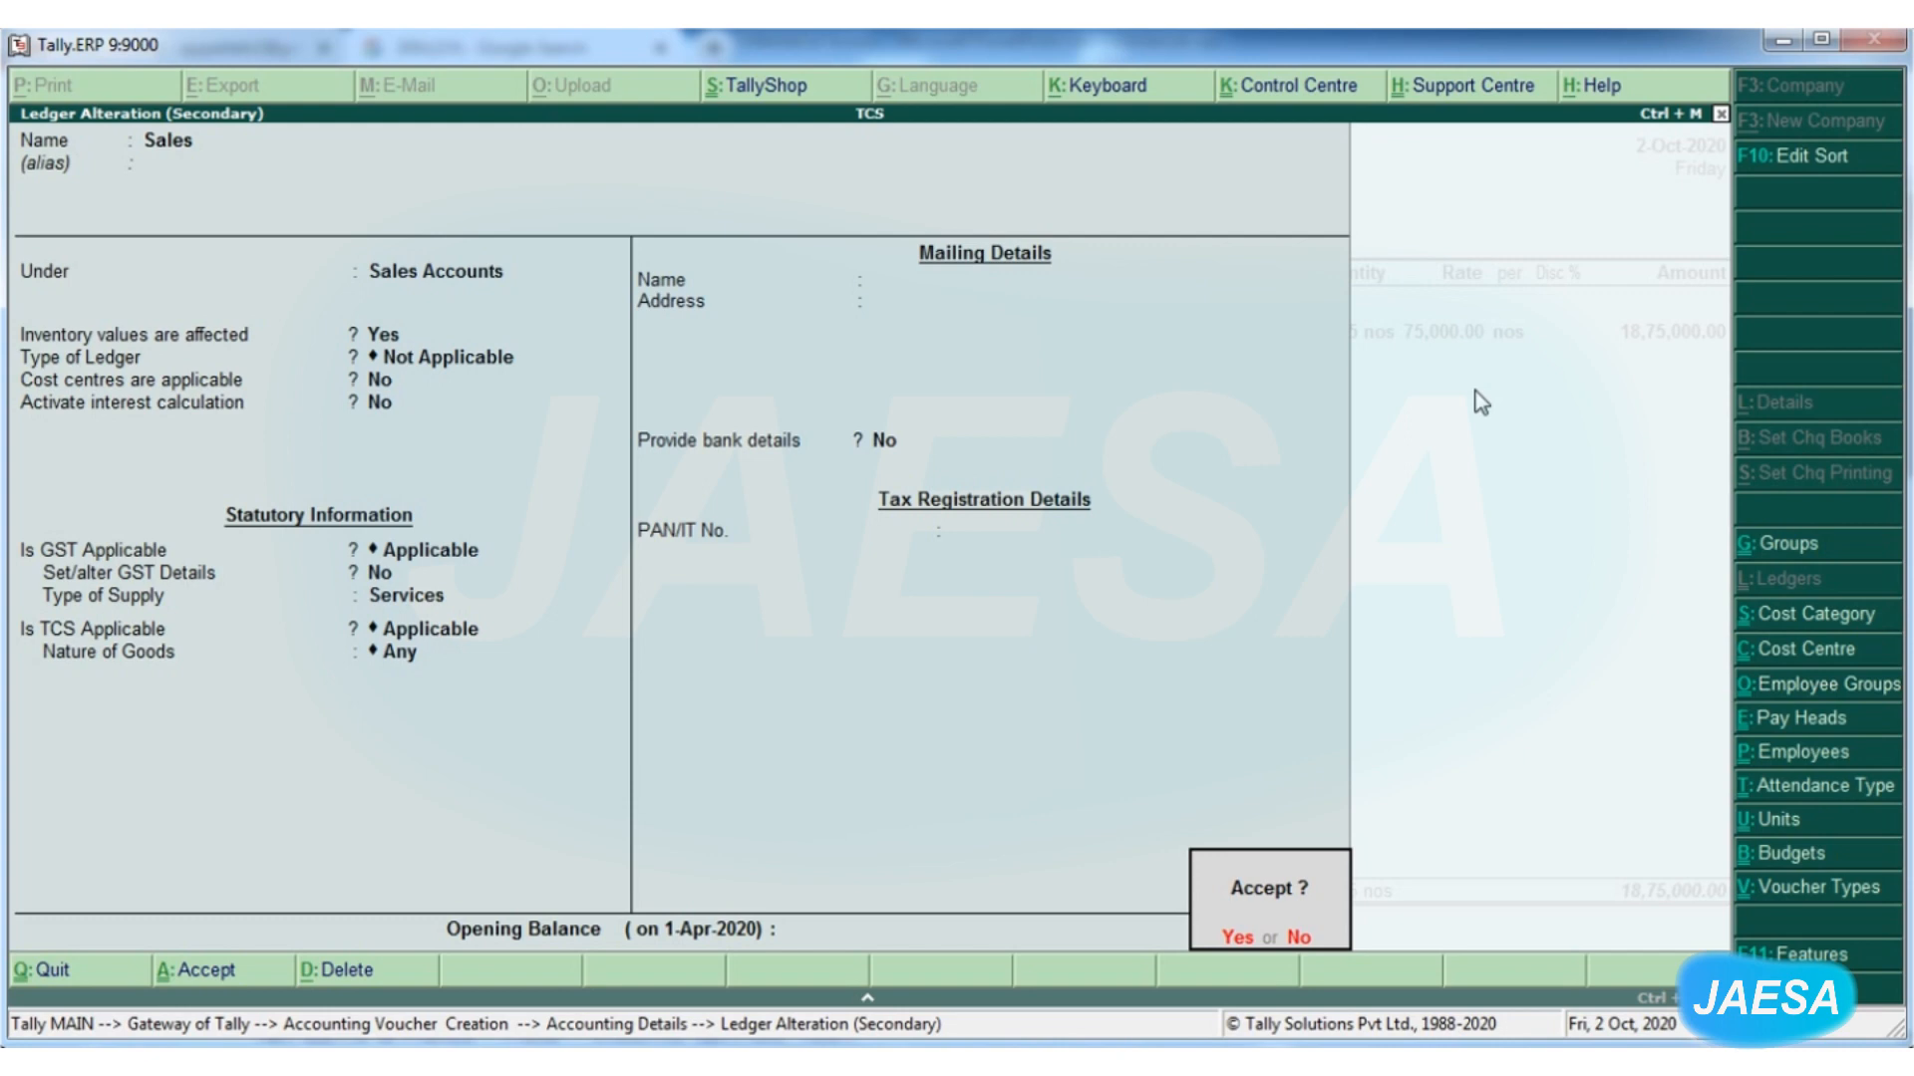
{"action": "key", "text": "Return"}
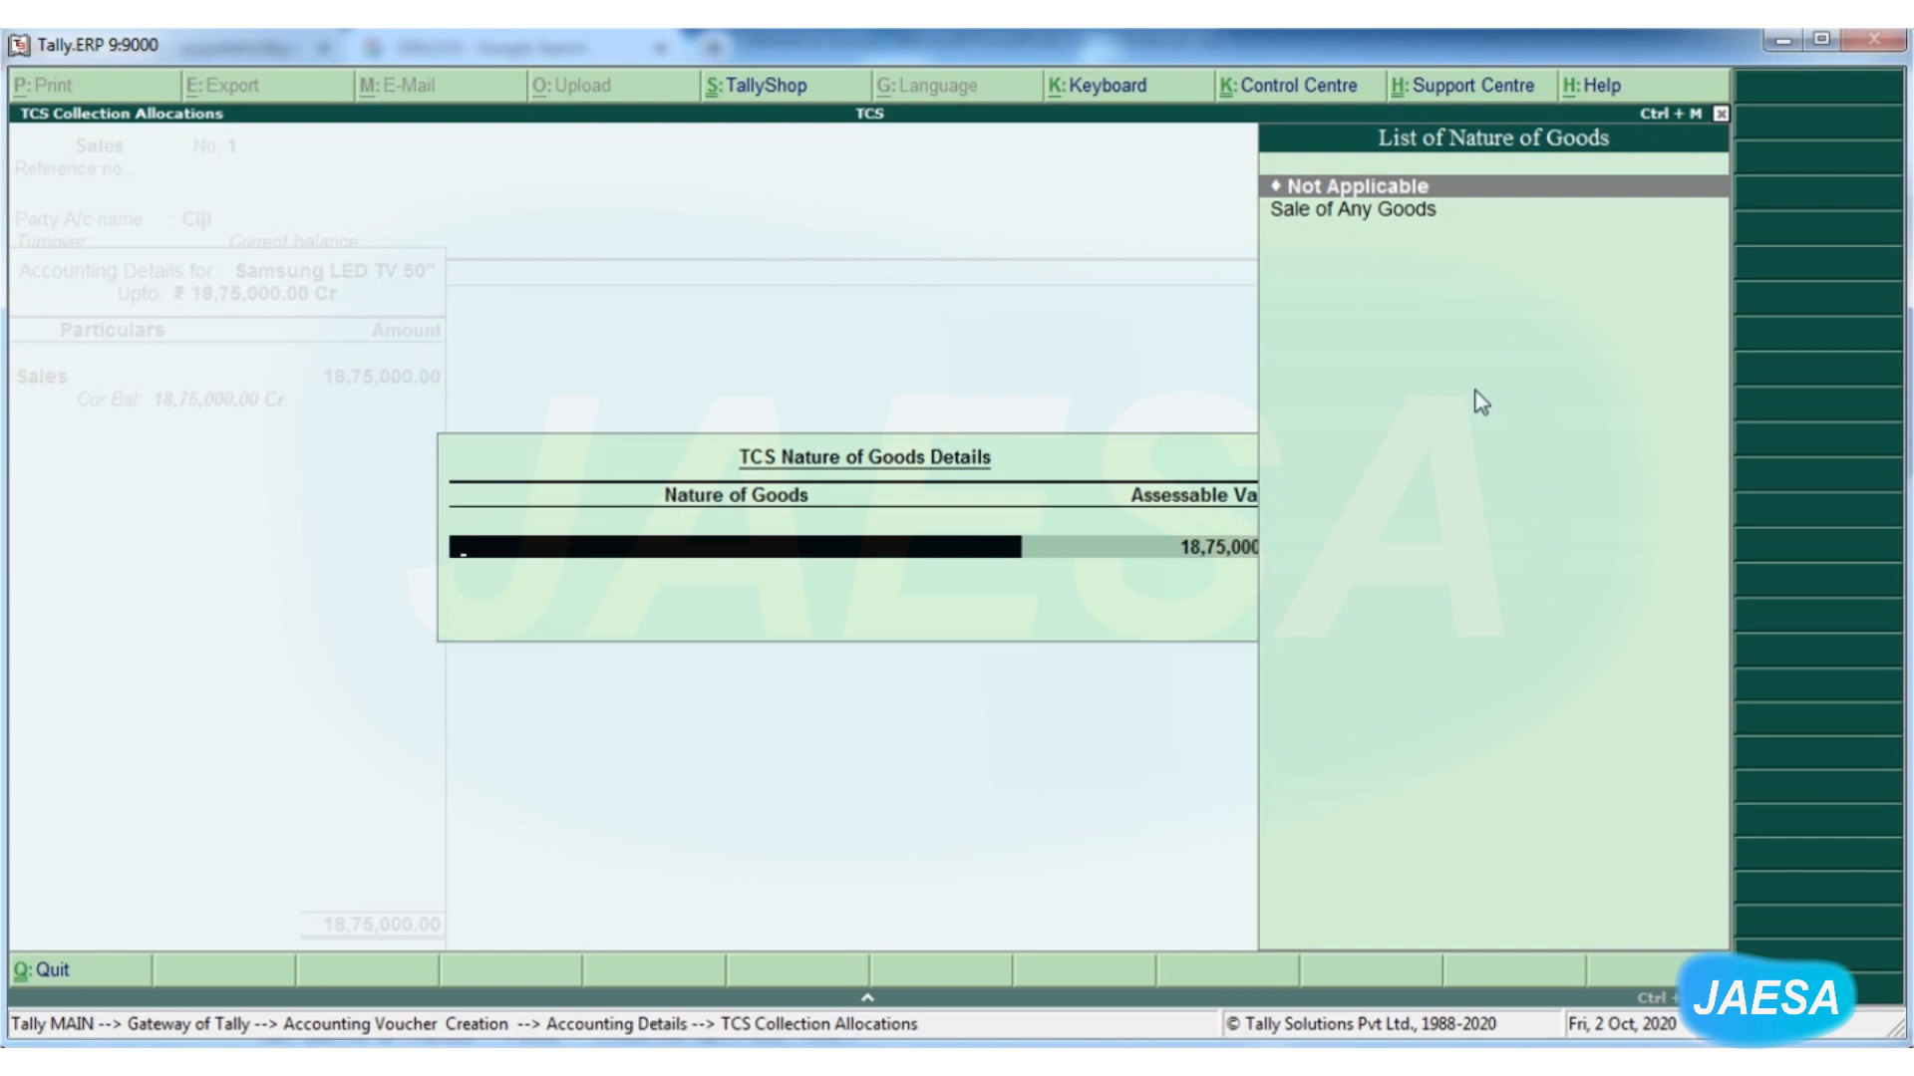
Complete the TCS nature of goods allocation and accept the Sales accounting details for the television item
{"action": "key", "text": "Return"}
{"action": "key", "text": "Return"}
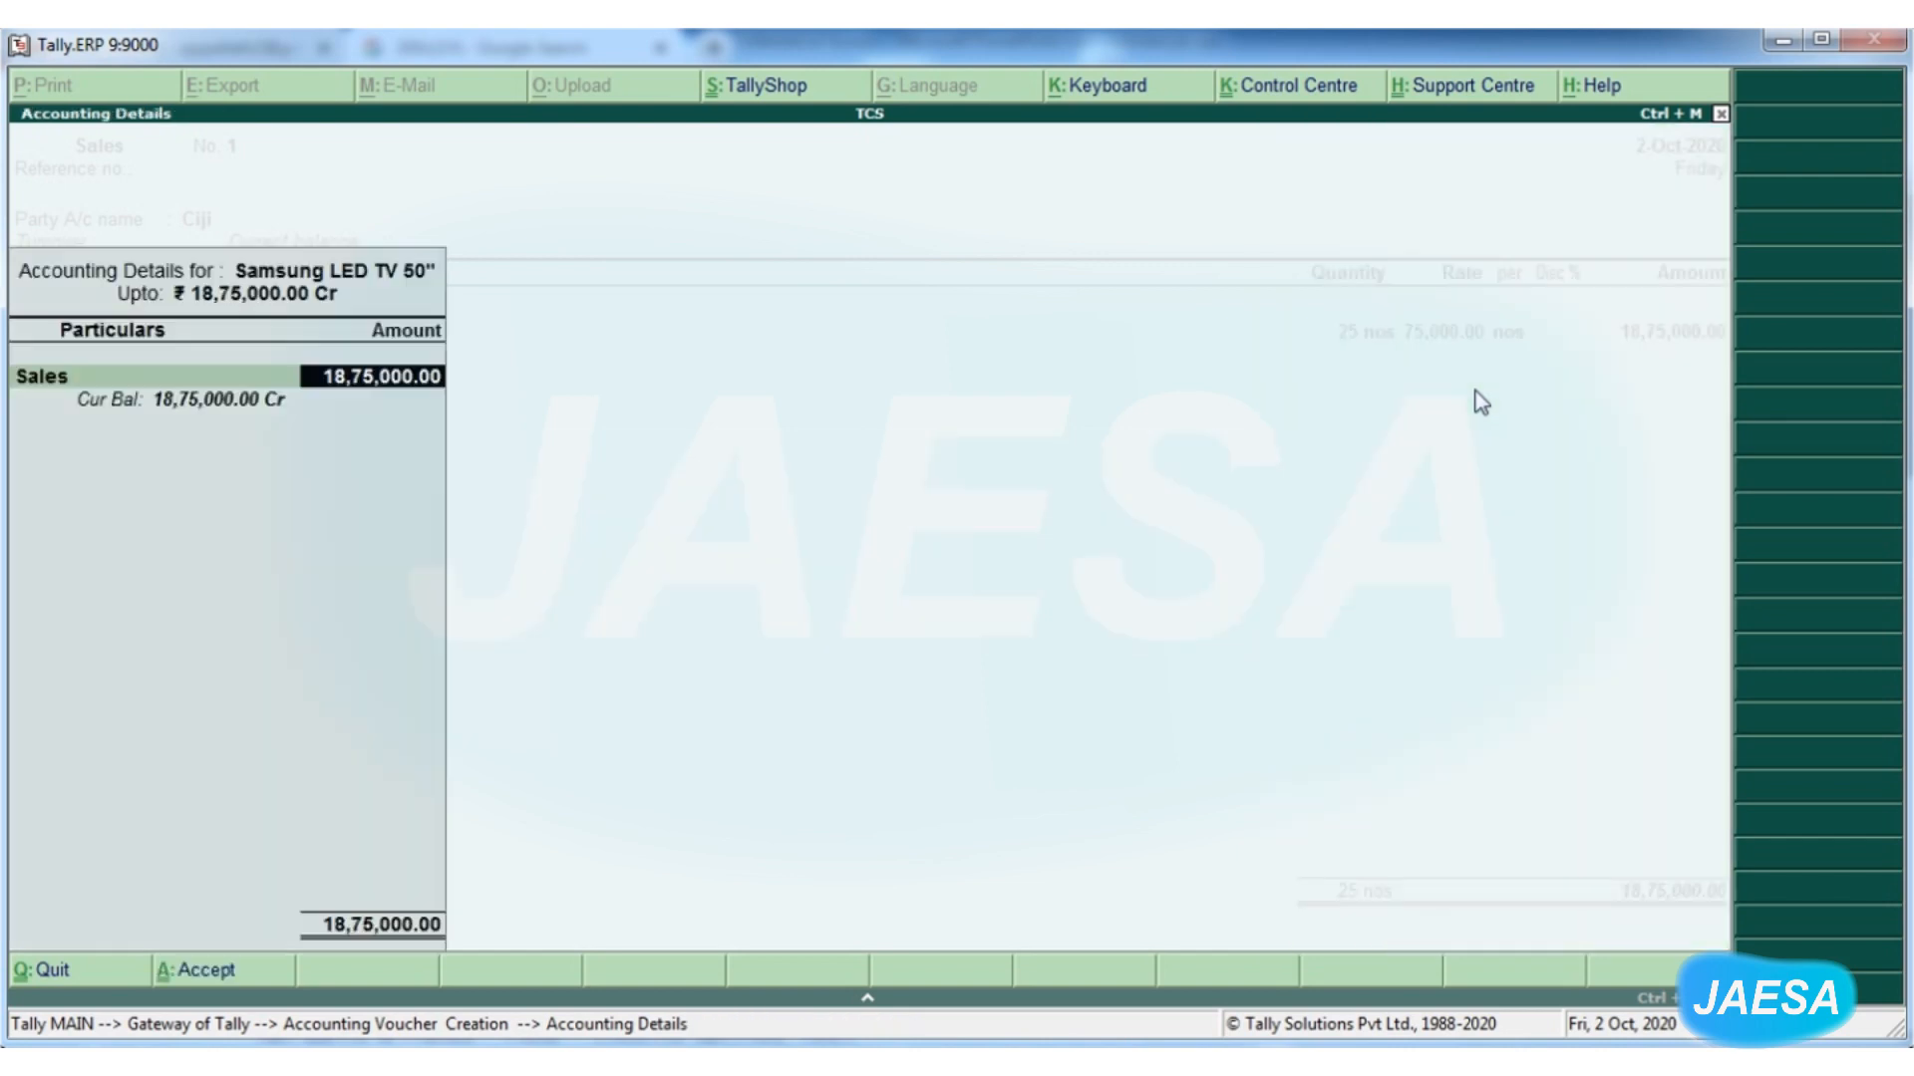
{"action": "key", "text": "Return"}
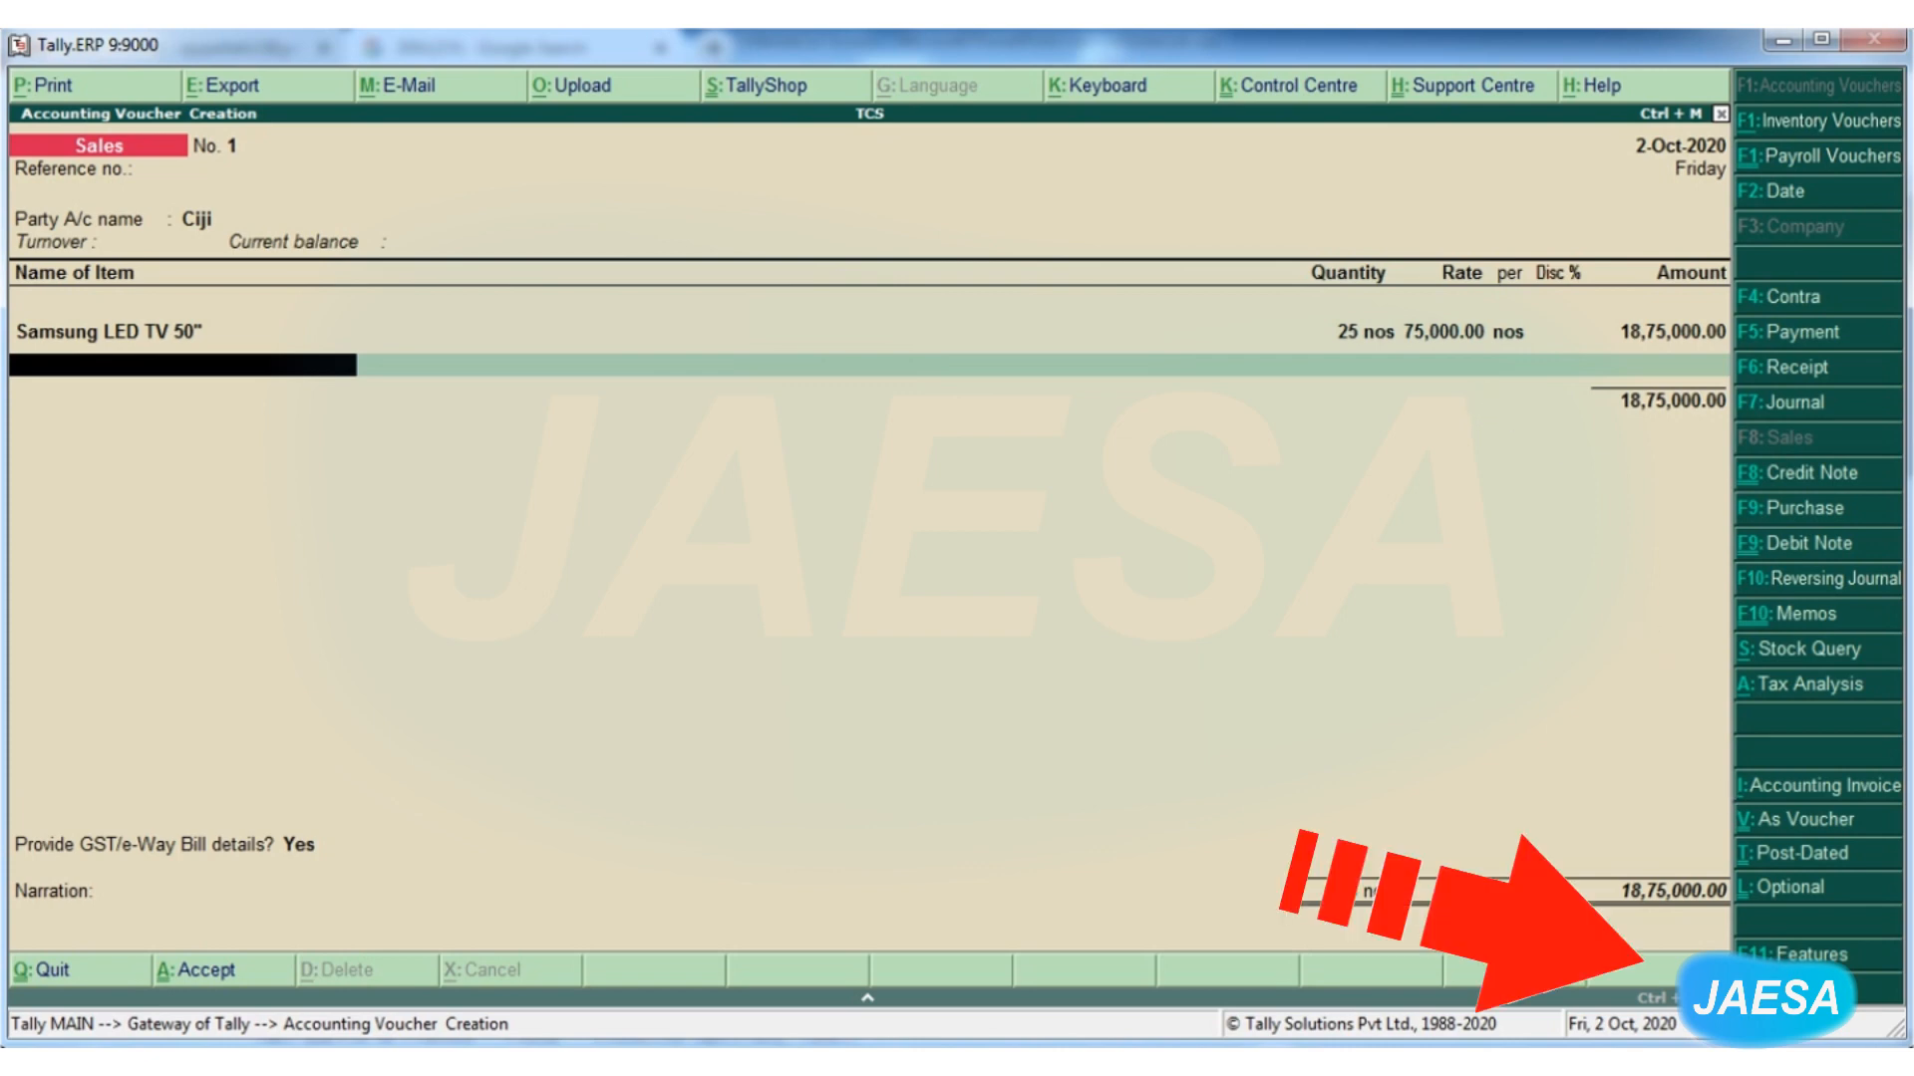
Review the sales invoice configuration, keeping modification of tax details for TCS set to Yes, and accept it
{"action": "key", "text": "F12"}
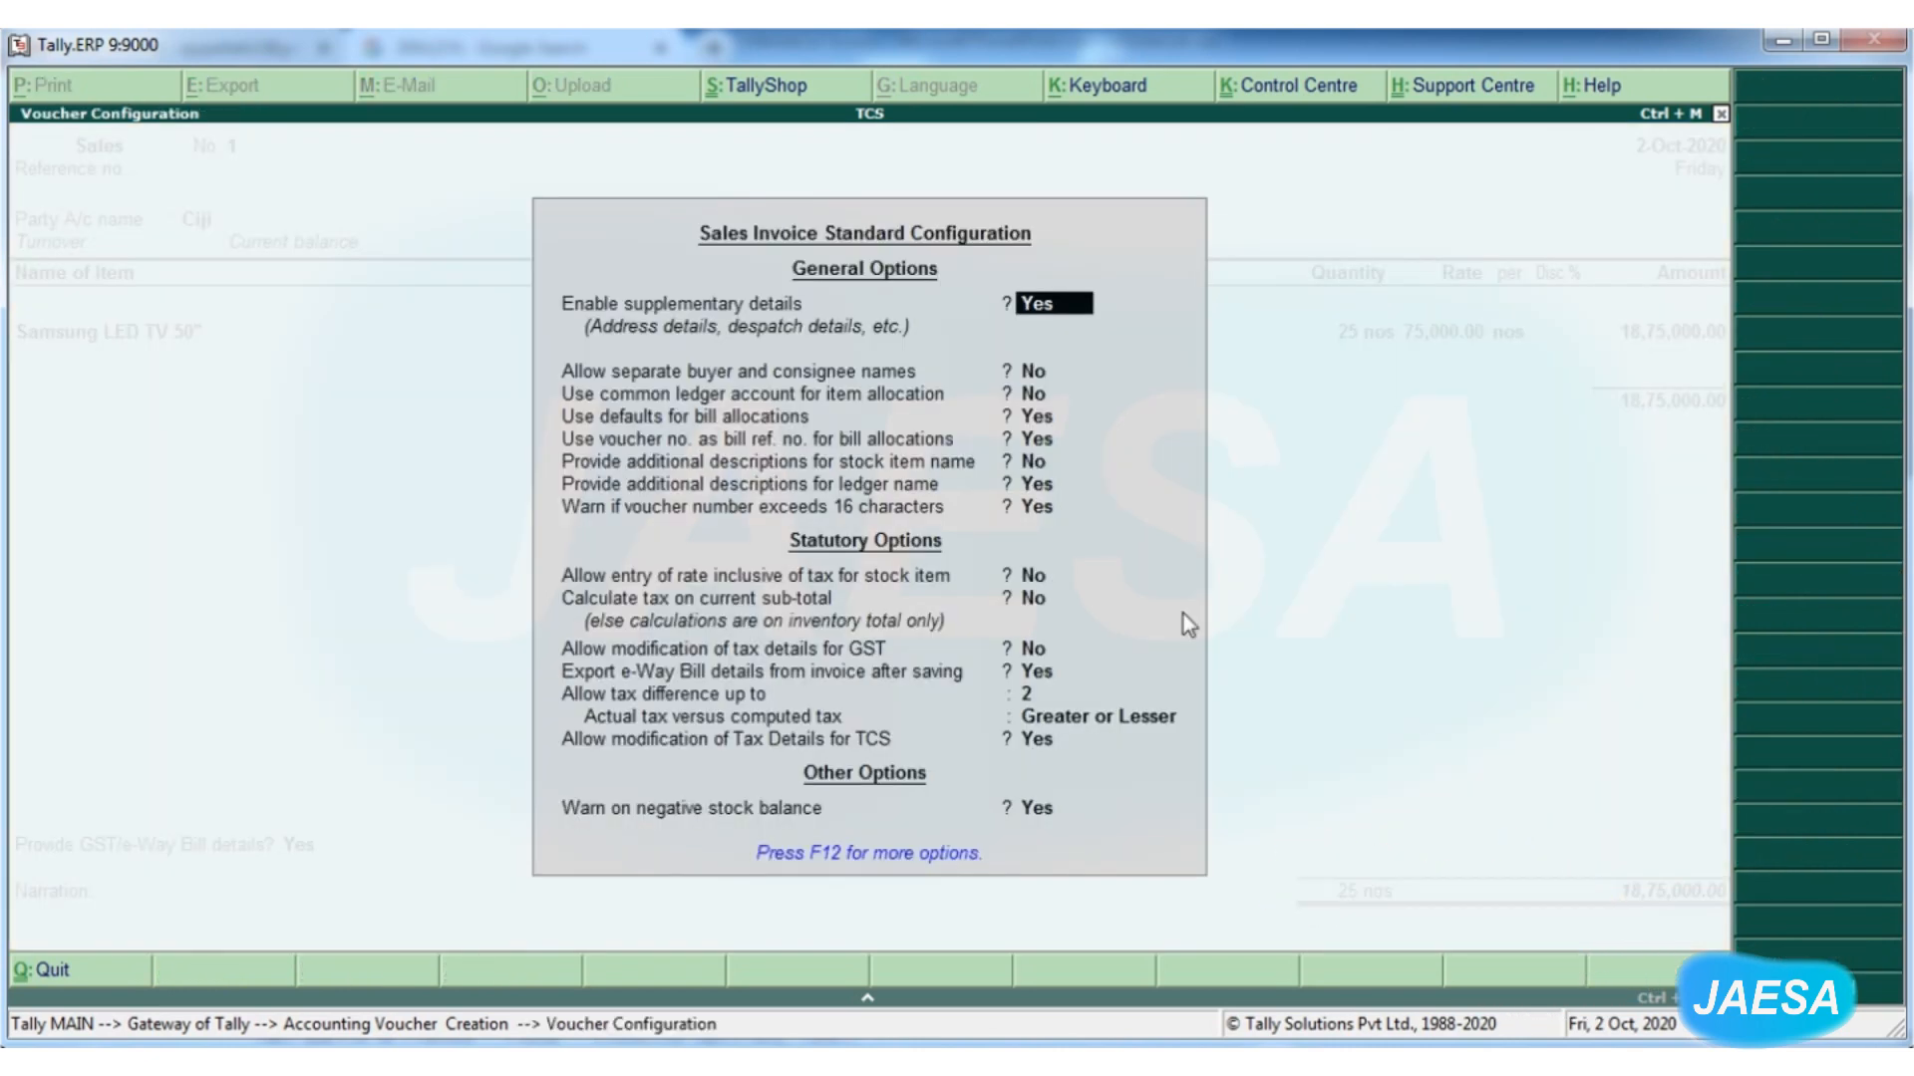
{"action": "left_click", "coordinate": [744, 656]}
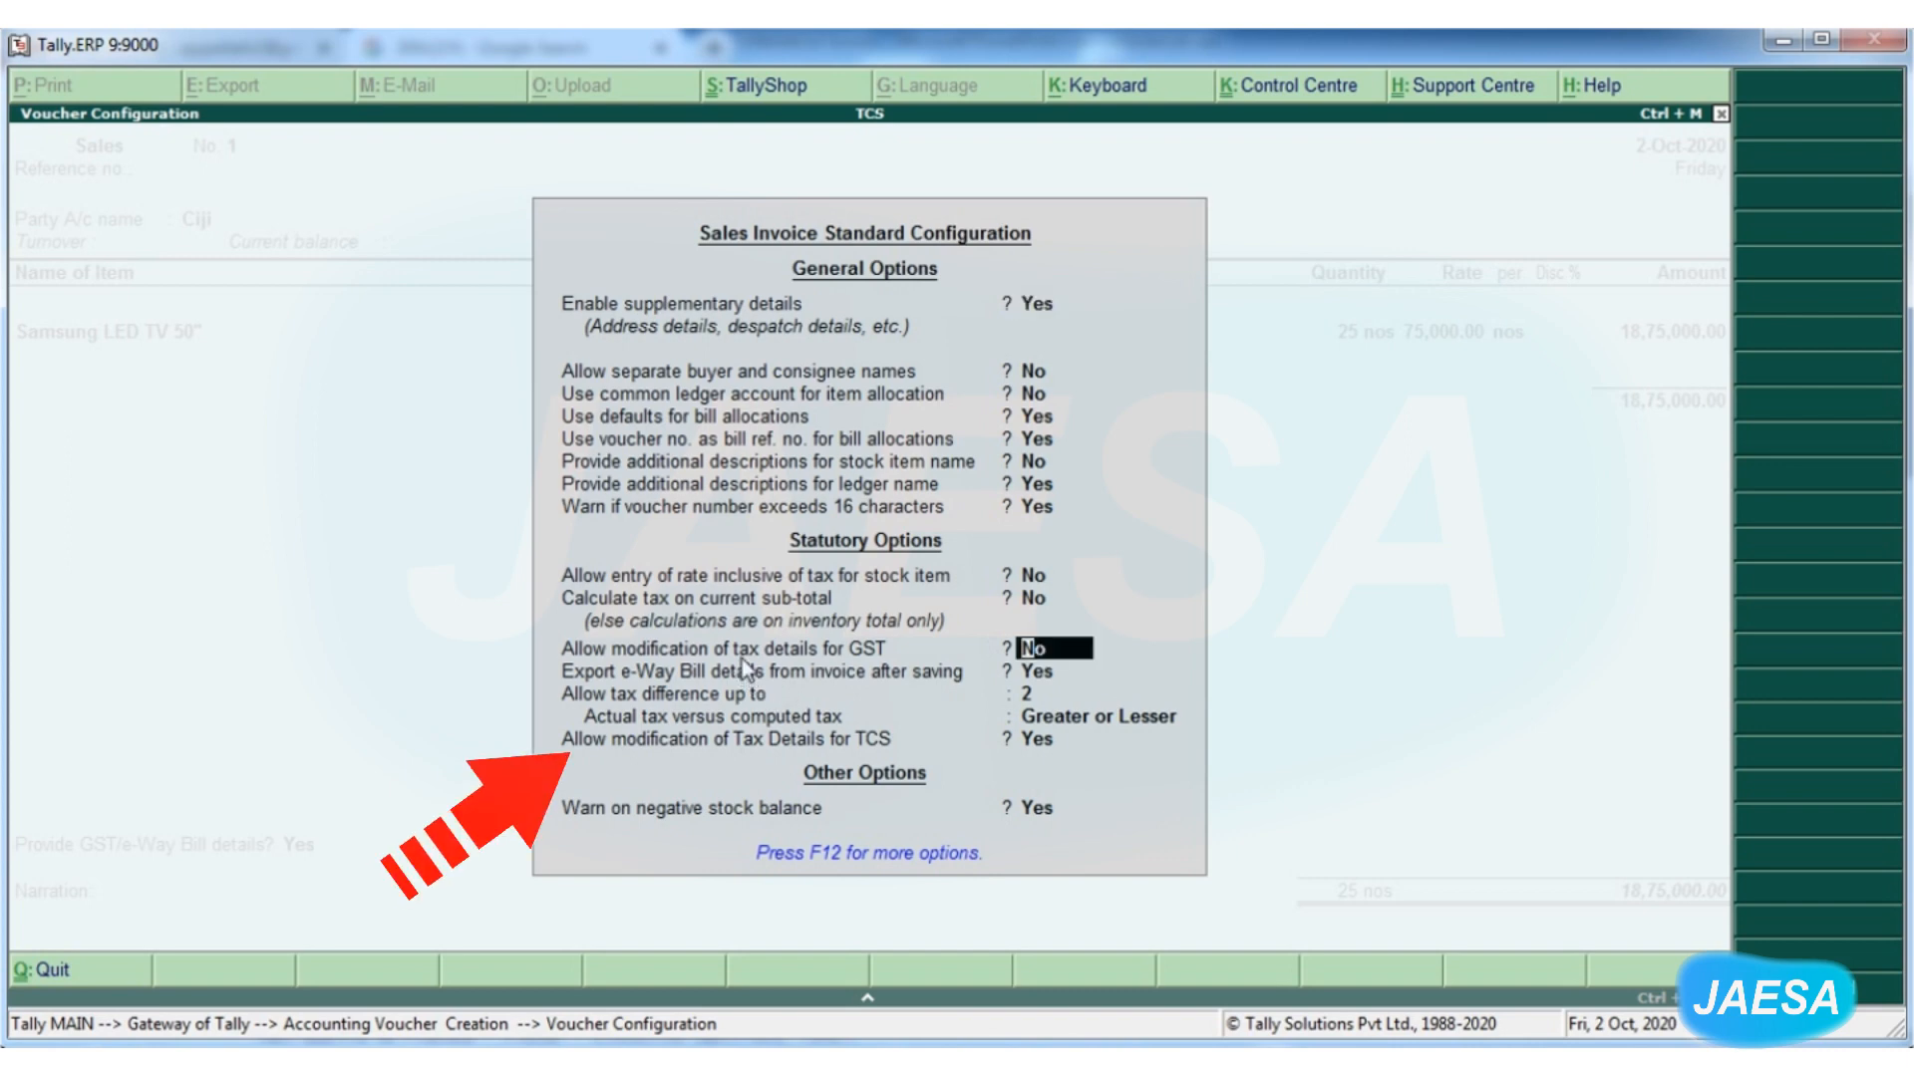
{"action": "key", "text": "Return"}
{"action": "key", "text": "Return"}
{"action": "key", "text": "Return"}
{"action": "key", "text": "Return"}
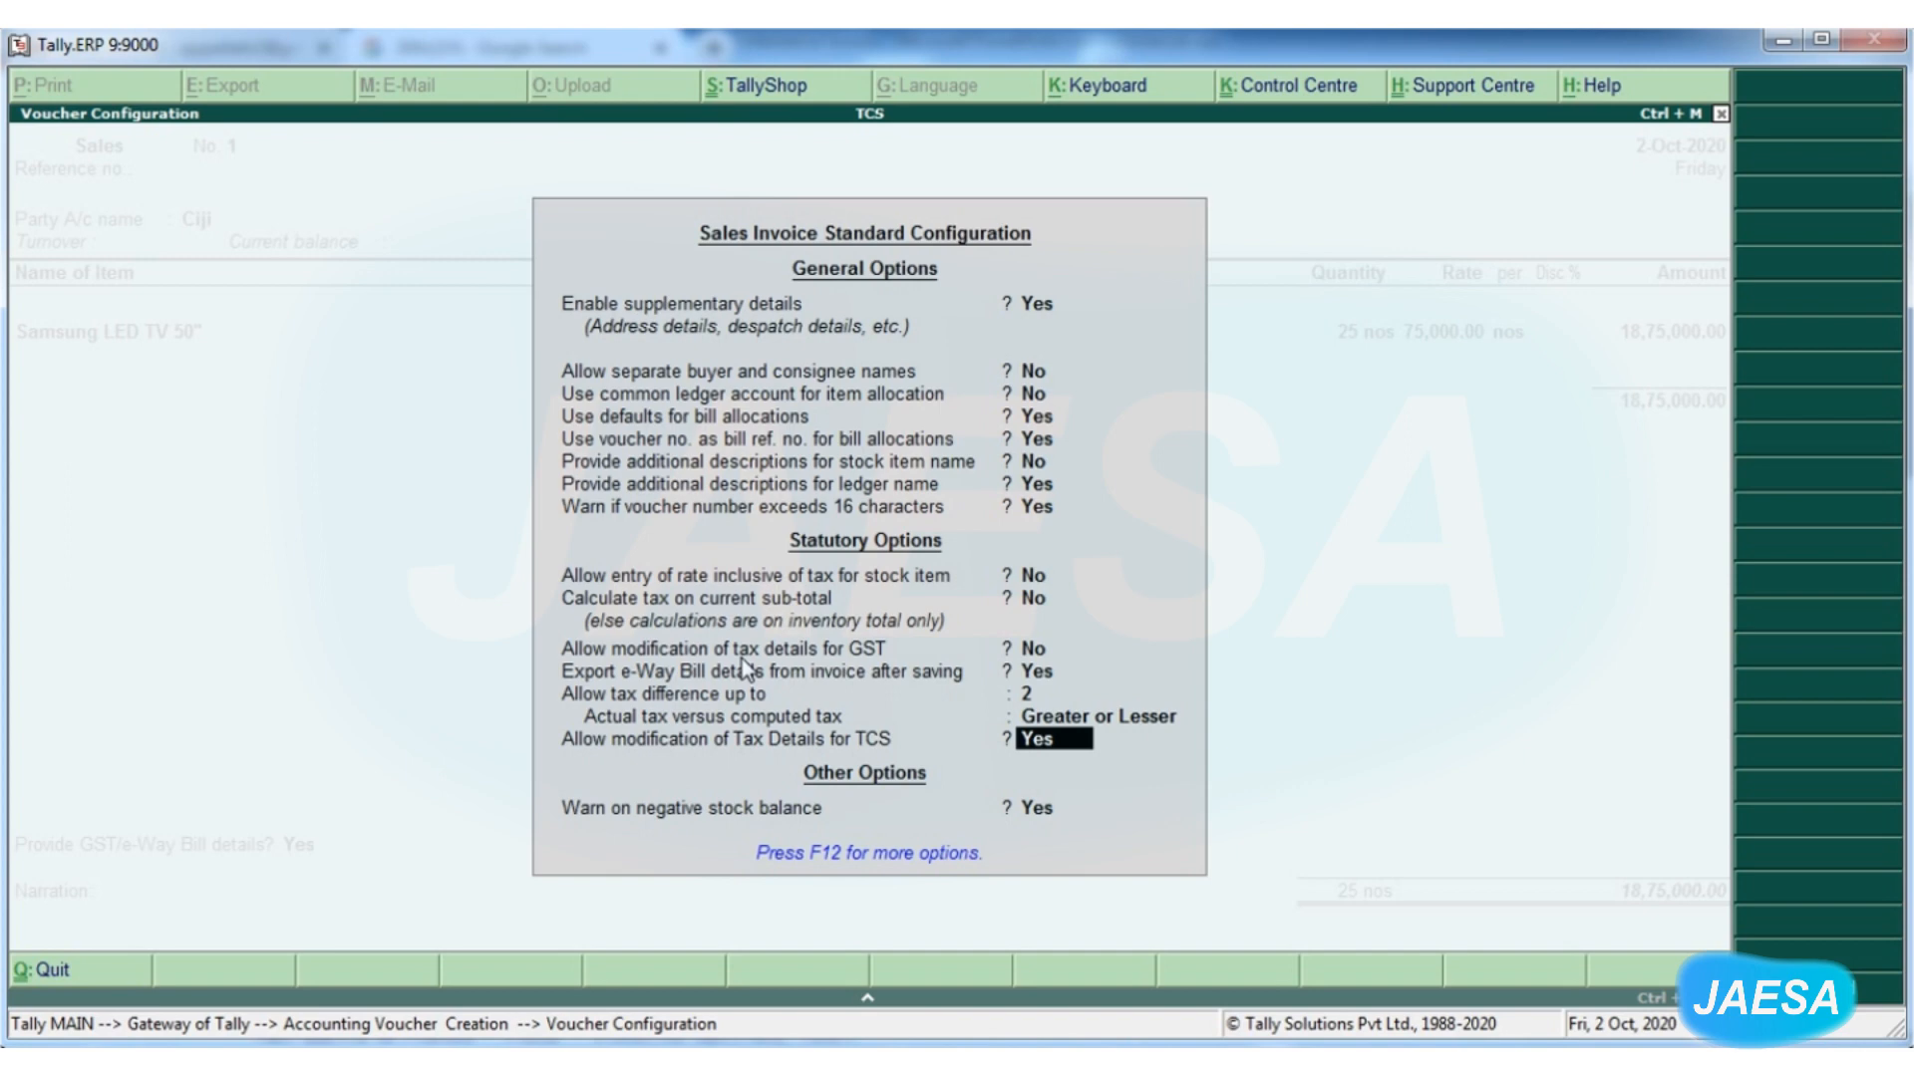
{"action": "key", "text": "ctrl+a"}
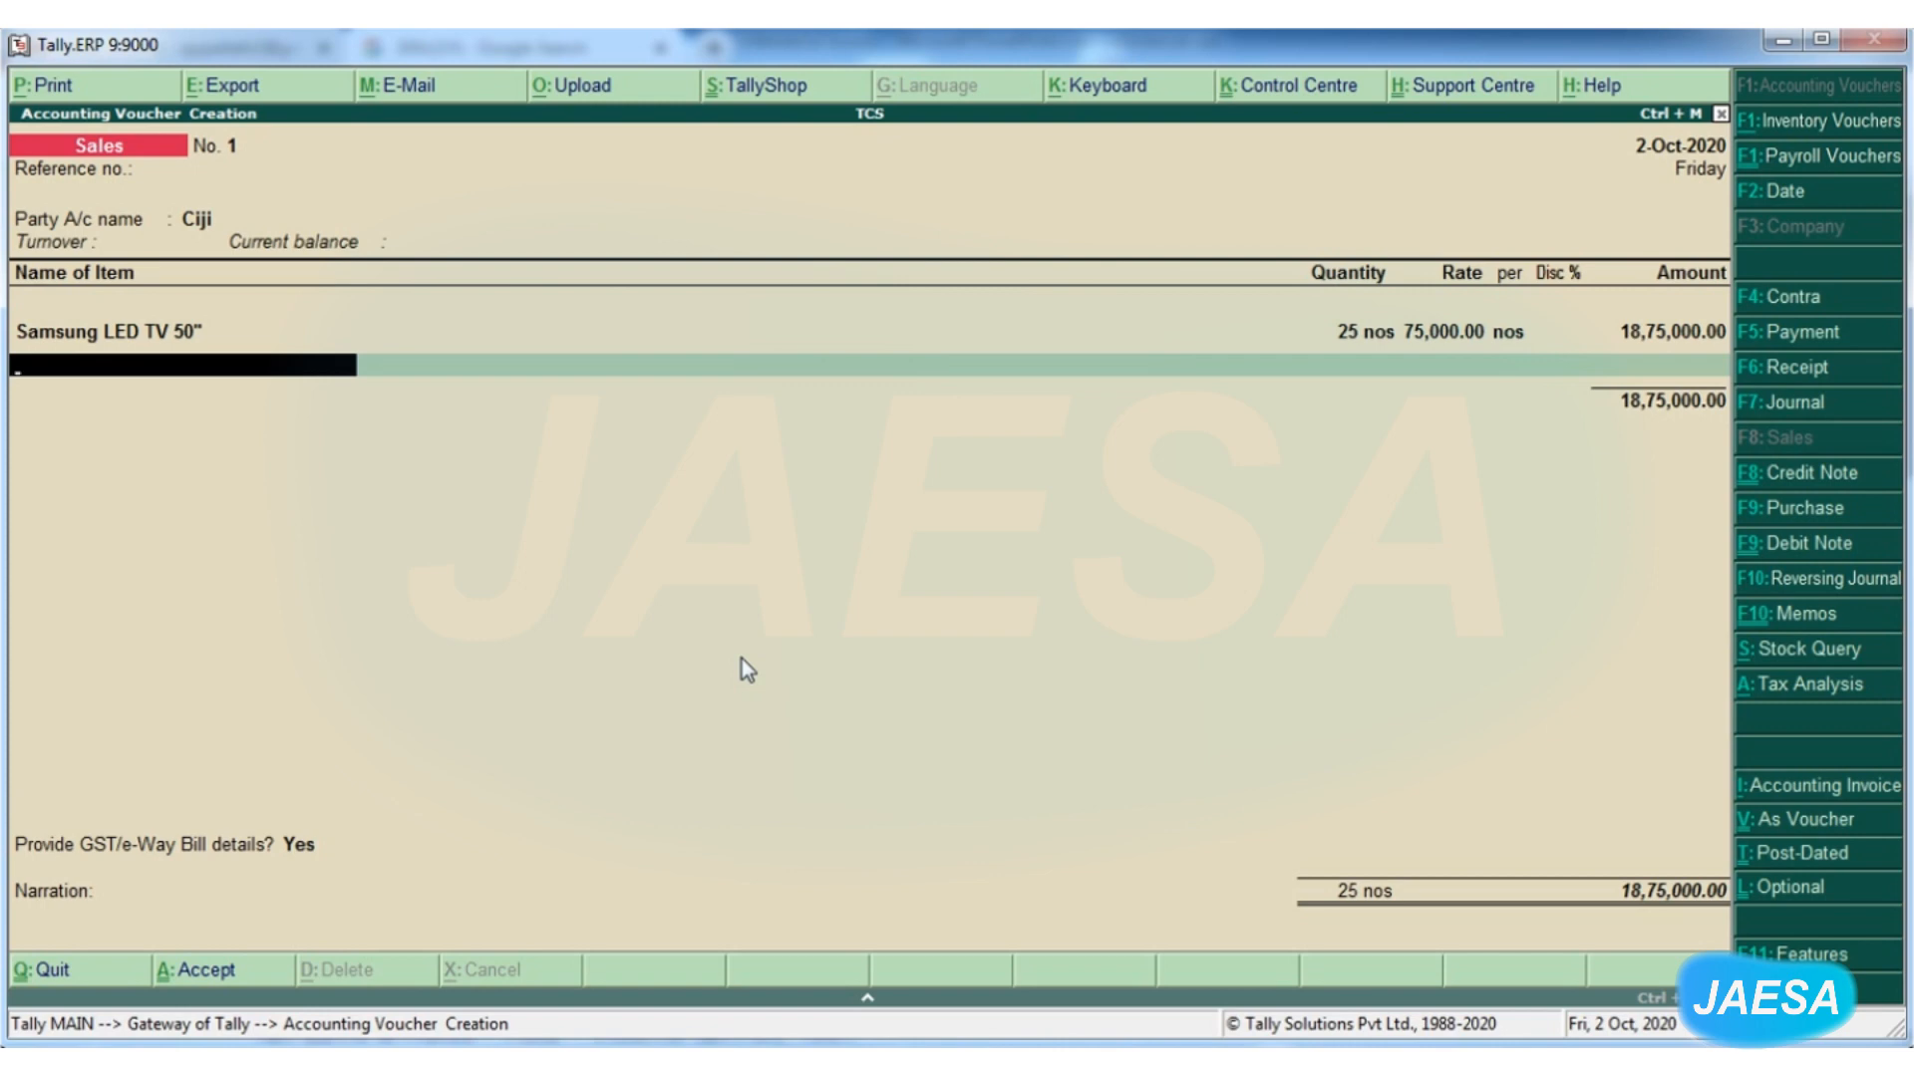
Add Sony LED TV 55' as the second invoice item and open its stock item for alteration
{"action": "key", "text": "Return"}
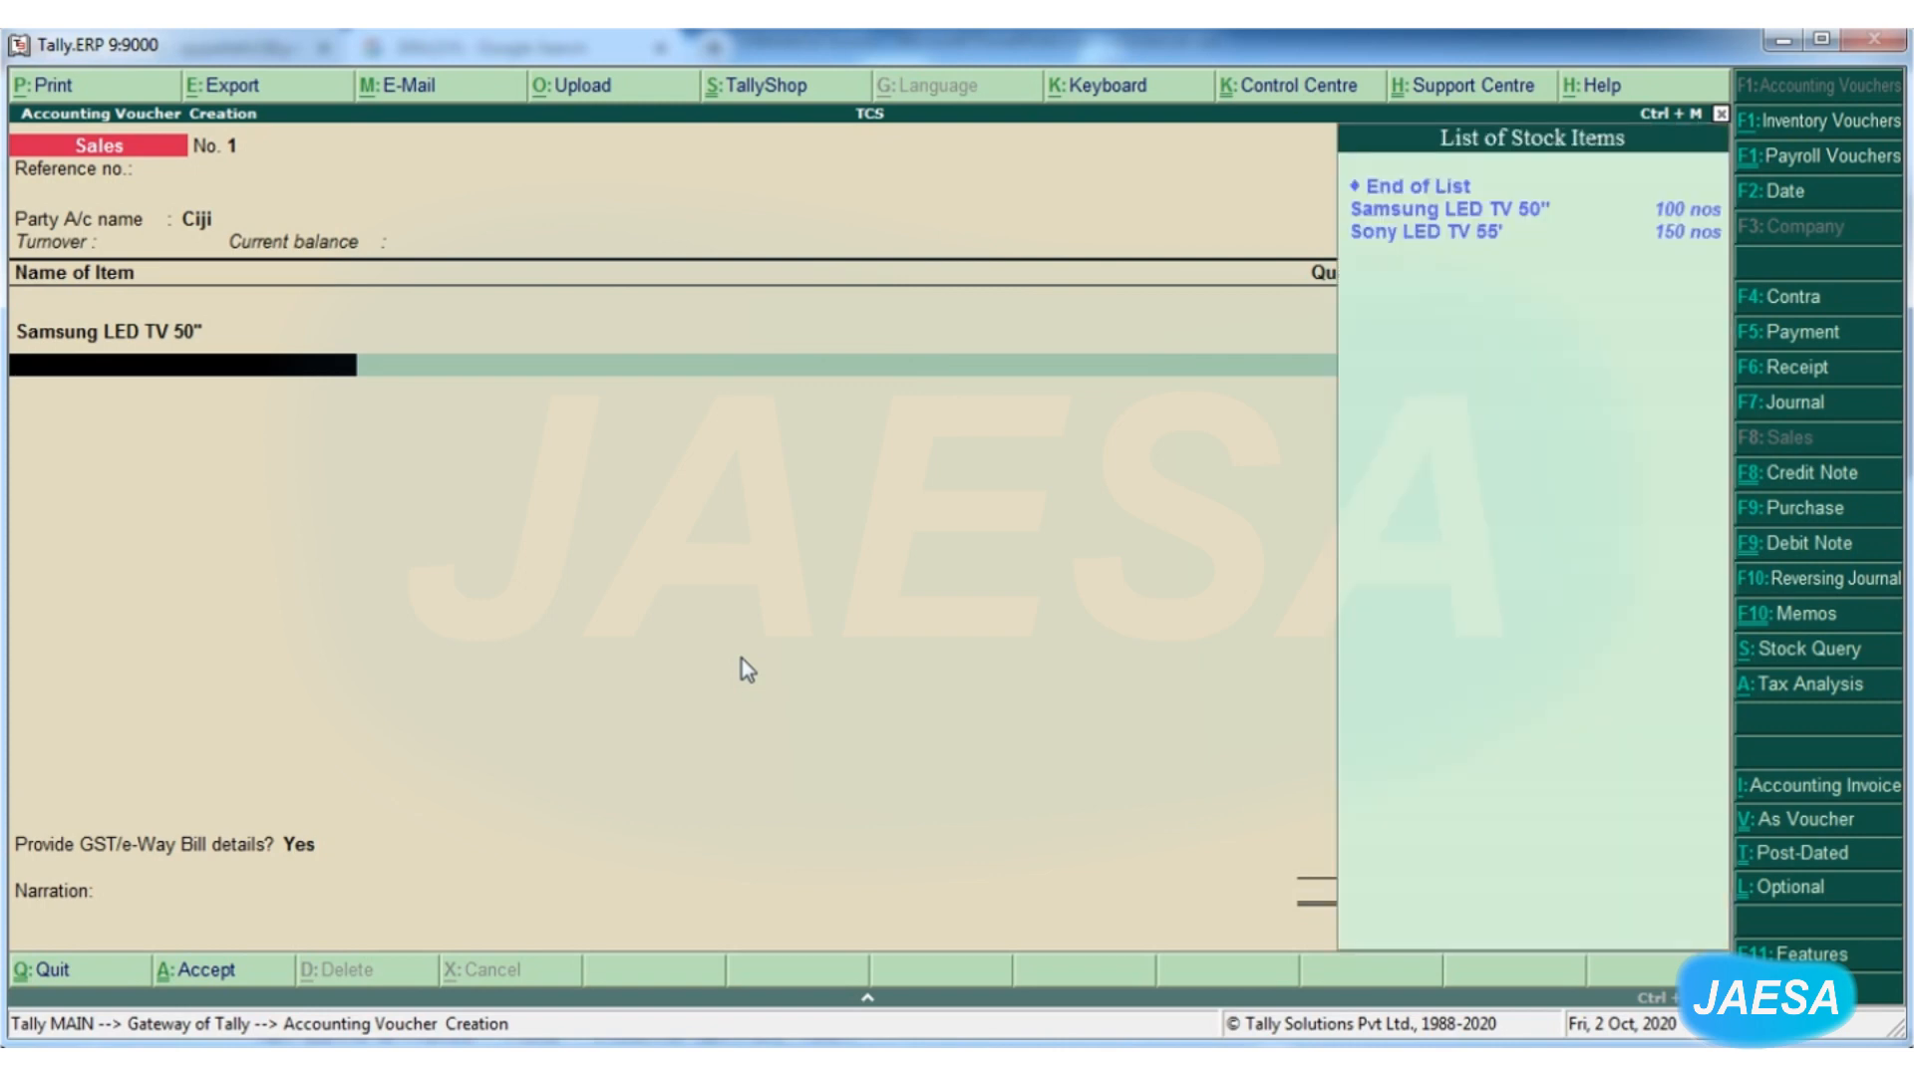
{"action": "key", "text": "Down"}
{"action": "key", "text": "Down"}
{"action": "key", "text": "Return"}
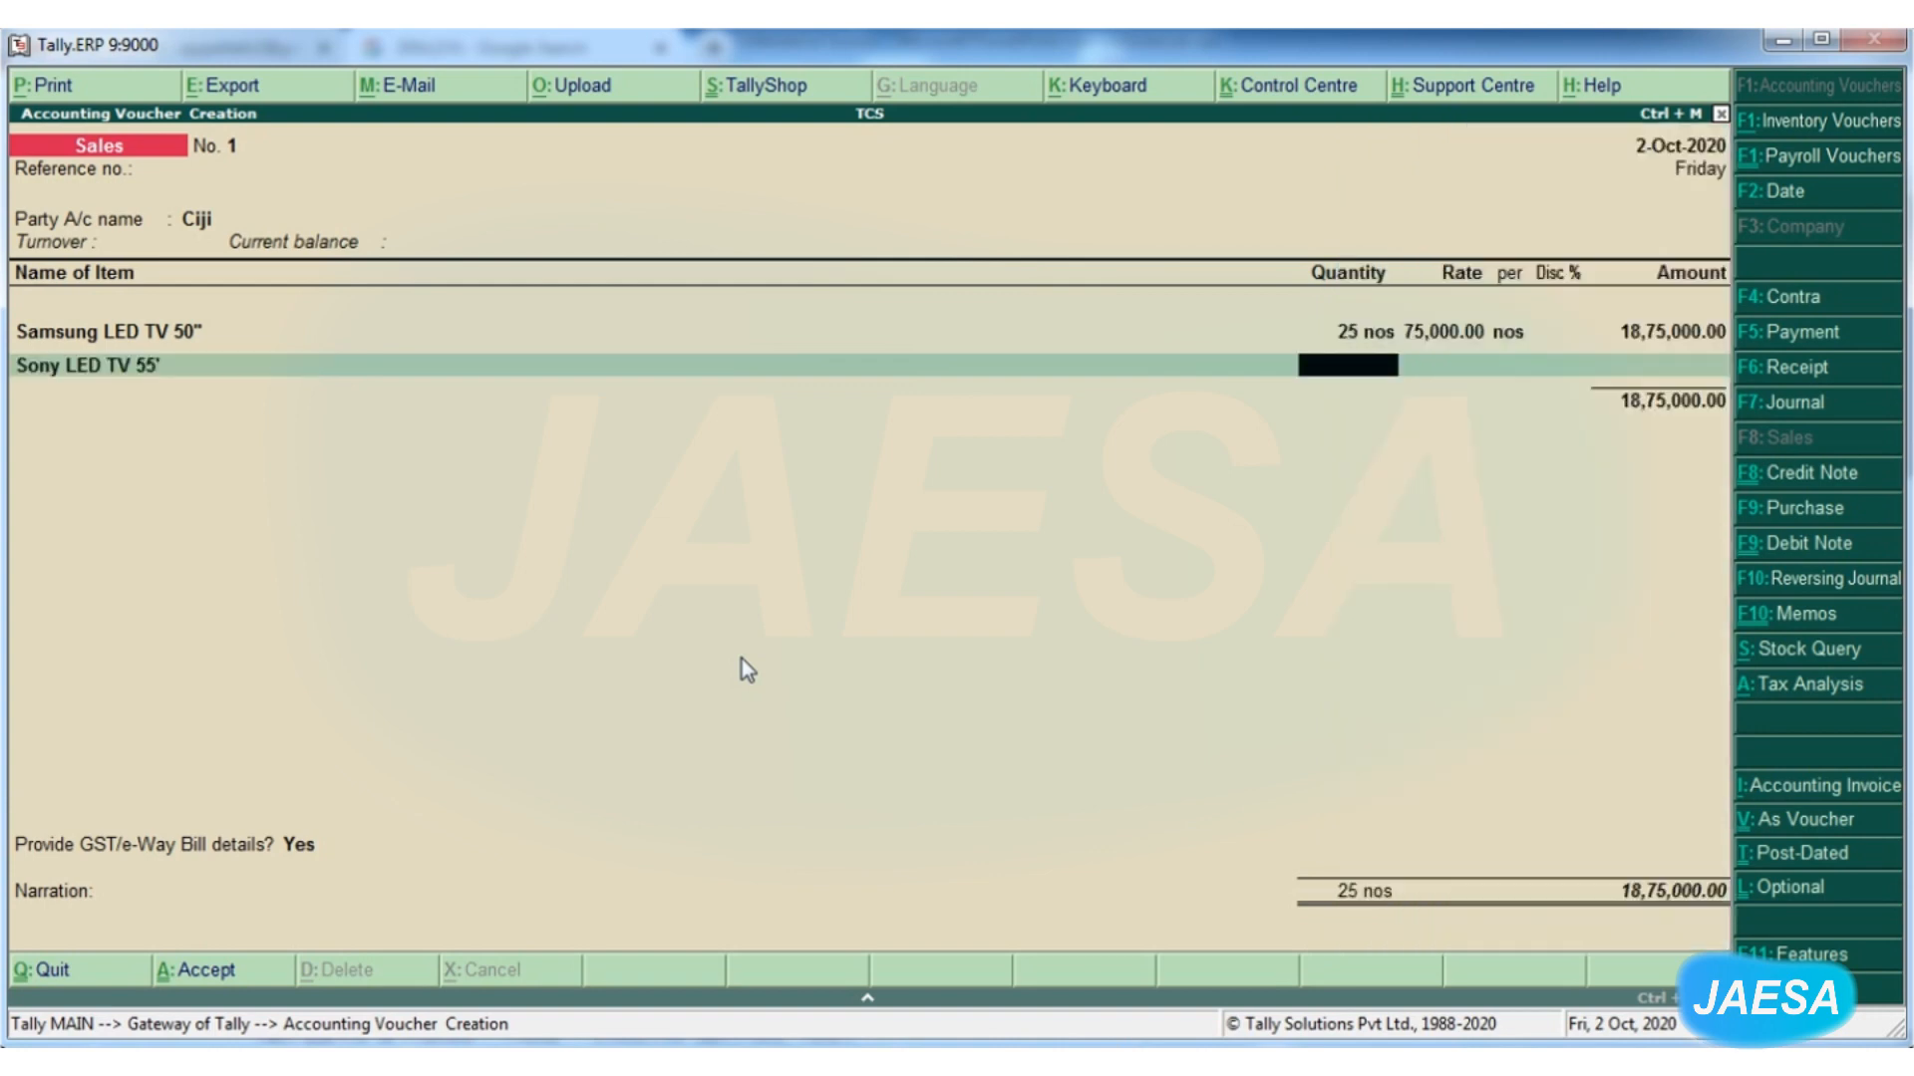
{"action": "key", "text": "BackSpace"}
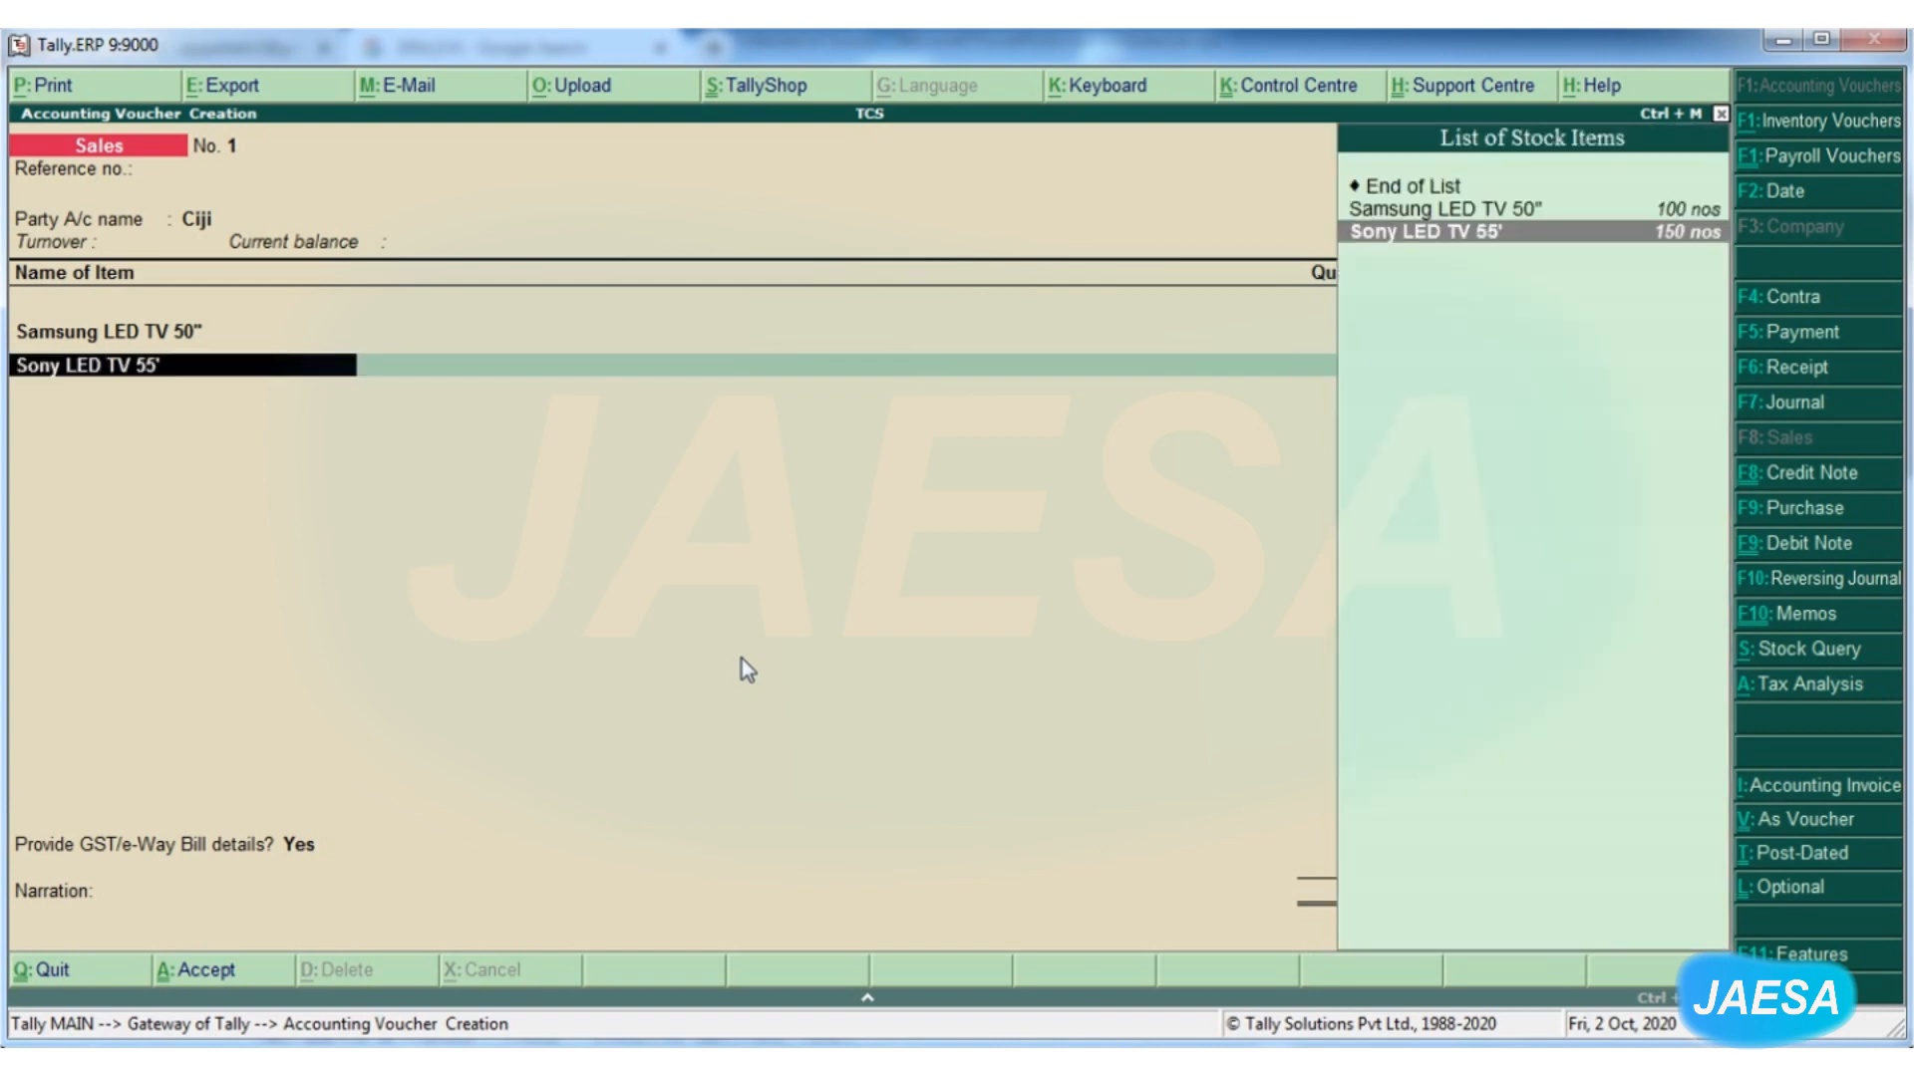
{"action": "key", "text": "ctrl+Return"}
{"action": "key", "text": "Return"}
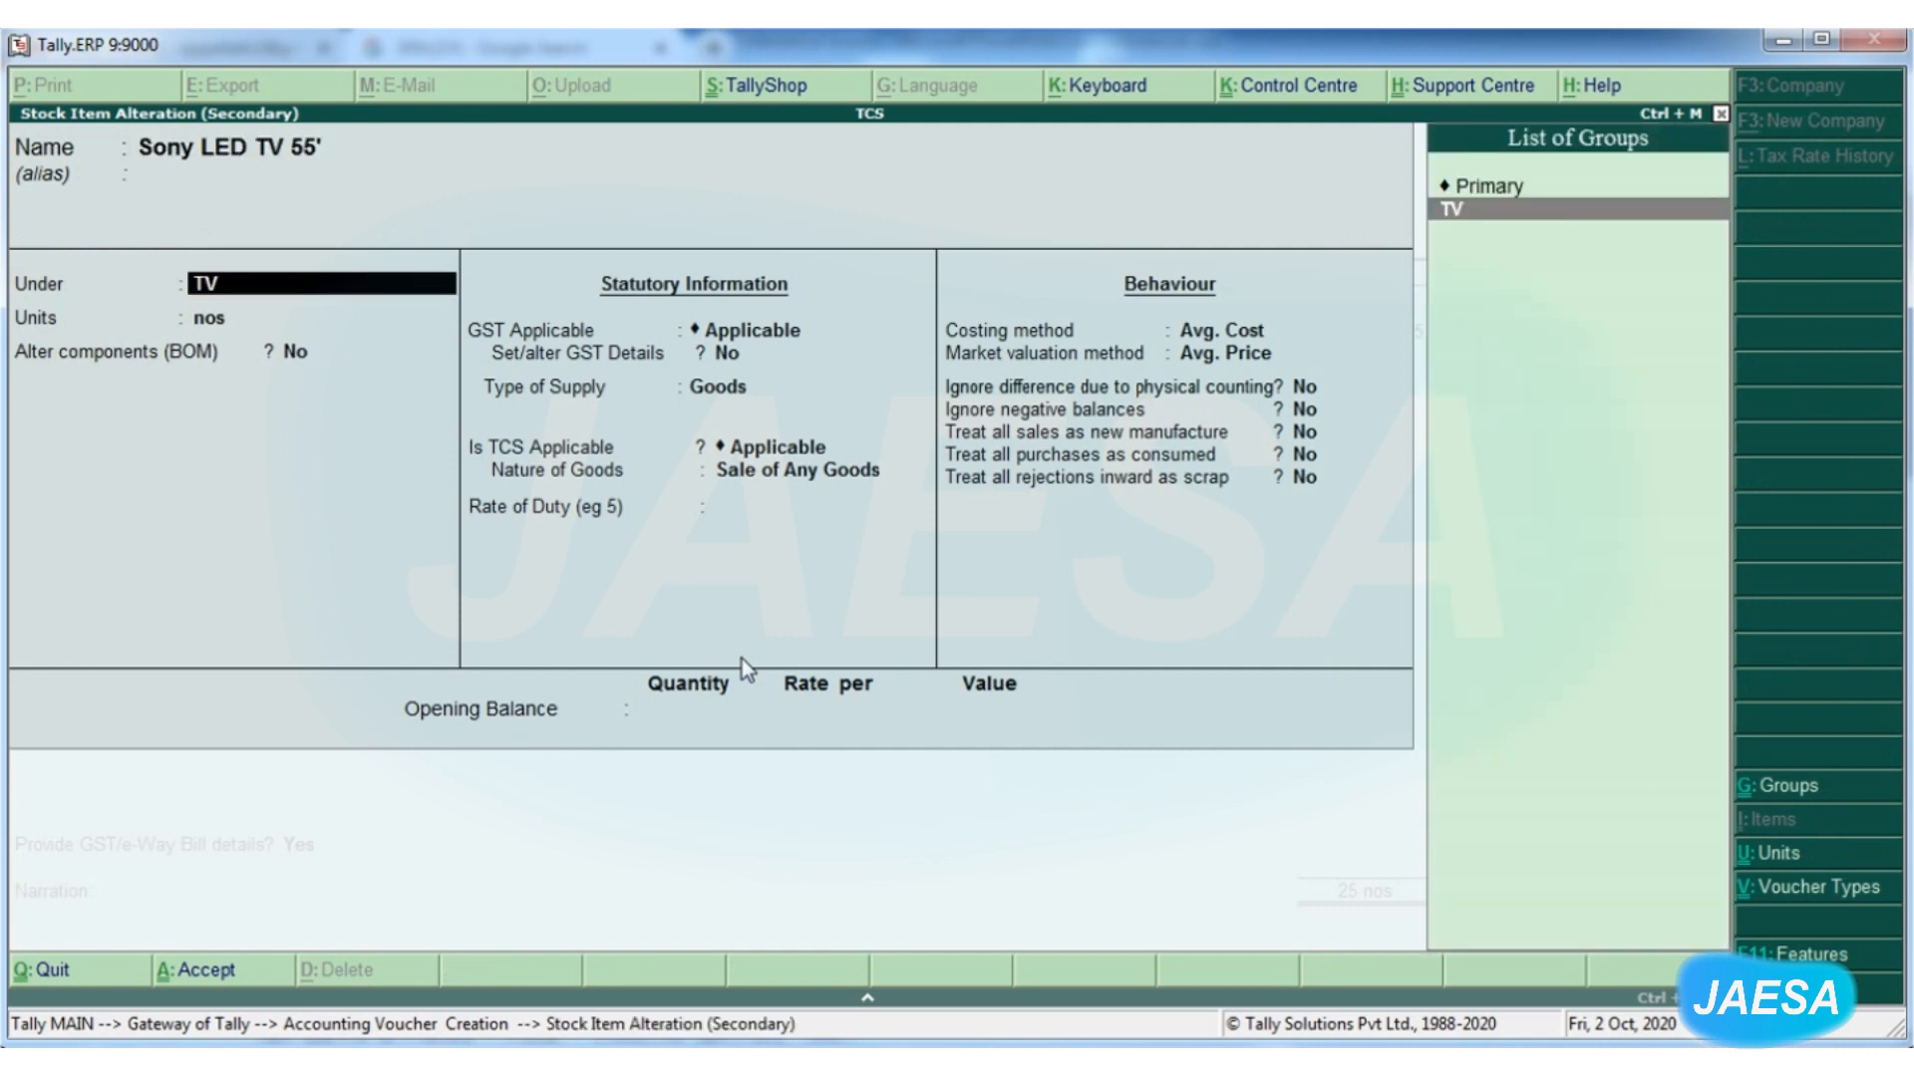
Keep the Sony LED TV 55' under TV in nos, with supply type Goods and both GST and TCS Applicable
{"action": "key", "text": "Return"}
{"action": "key", "text": "Return"}
{"action": "key", "text": "Return"}
{"action": "key", "text": "Return"}
{"action": "key", "text": "Return"}
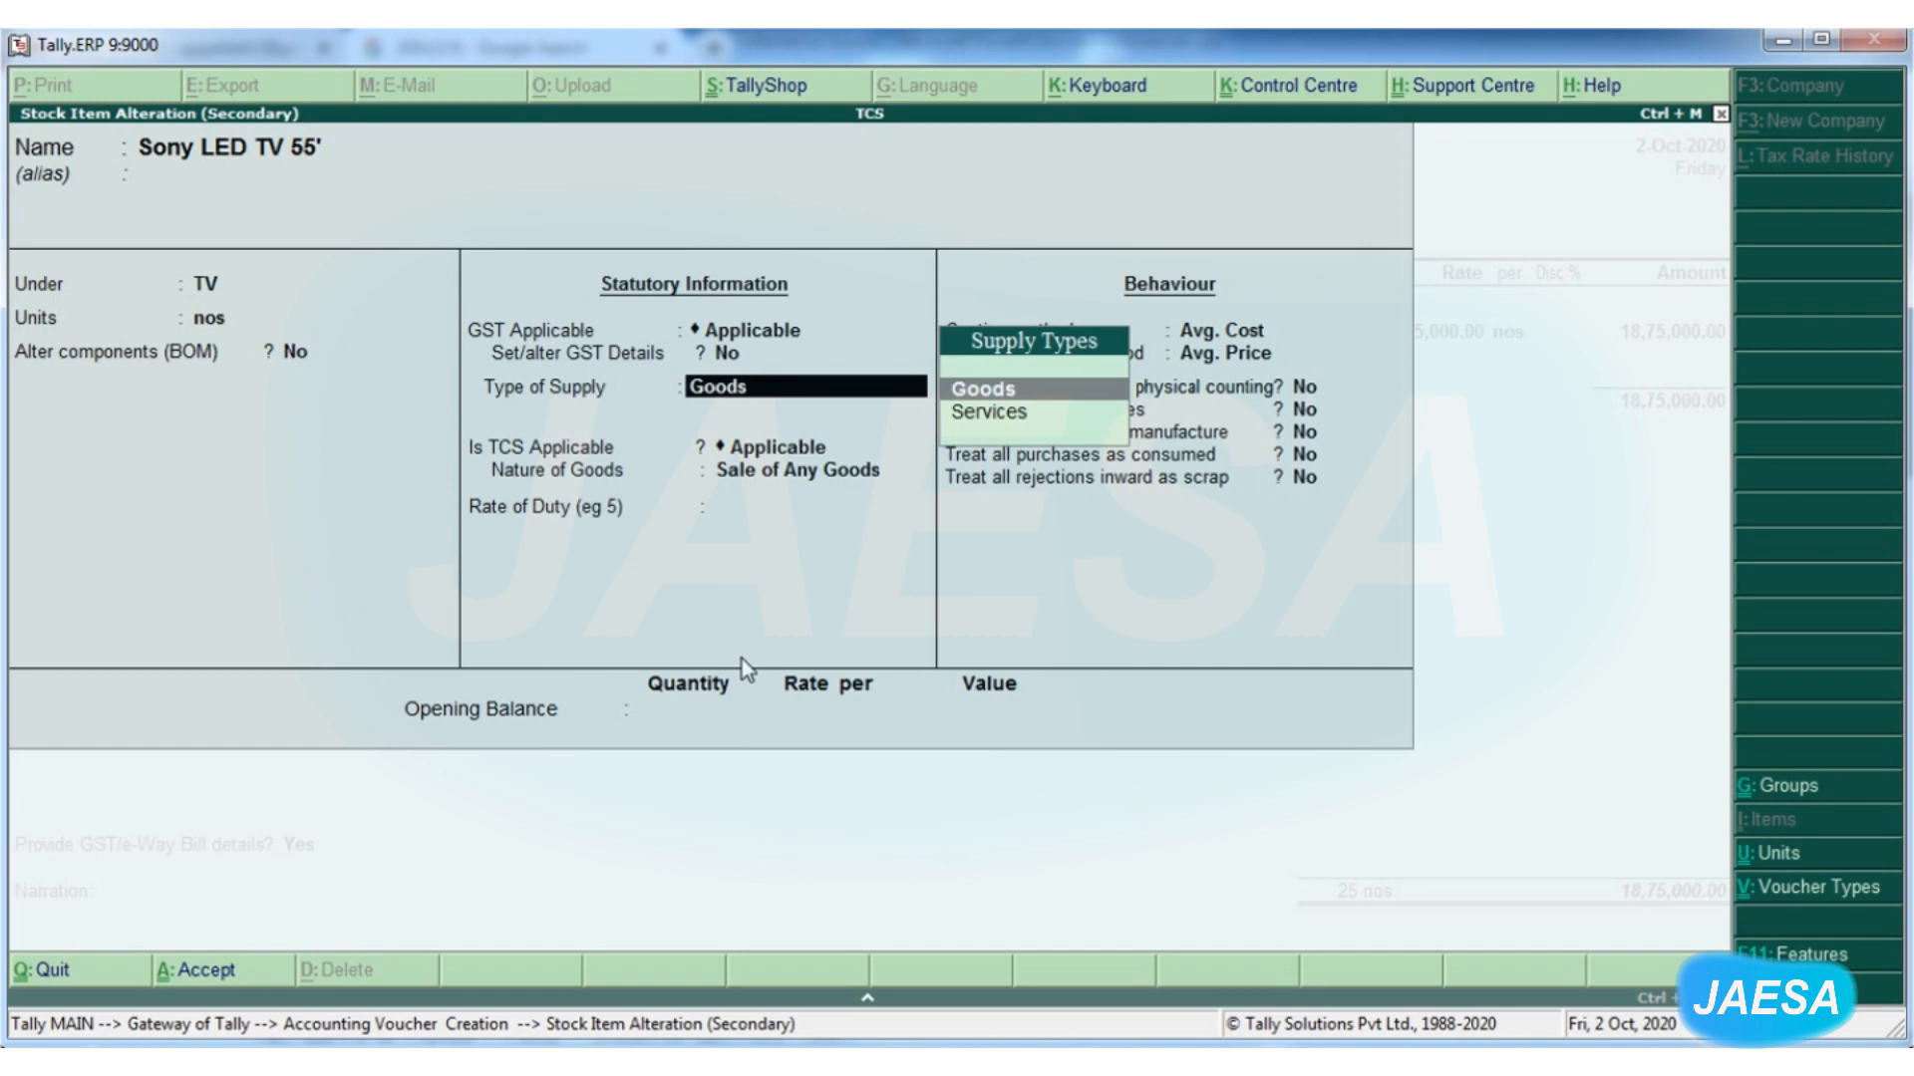
{"action": "key", "text": "Return"}
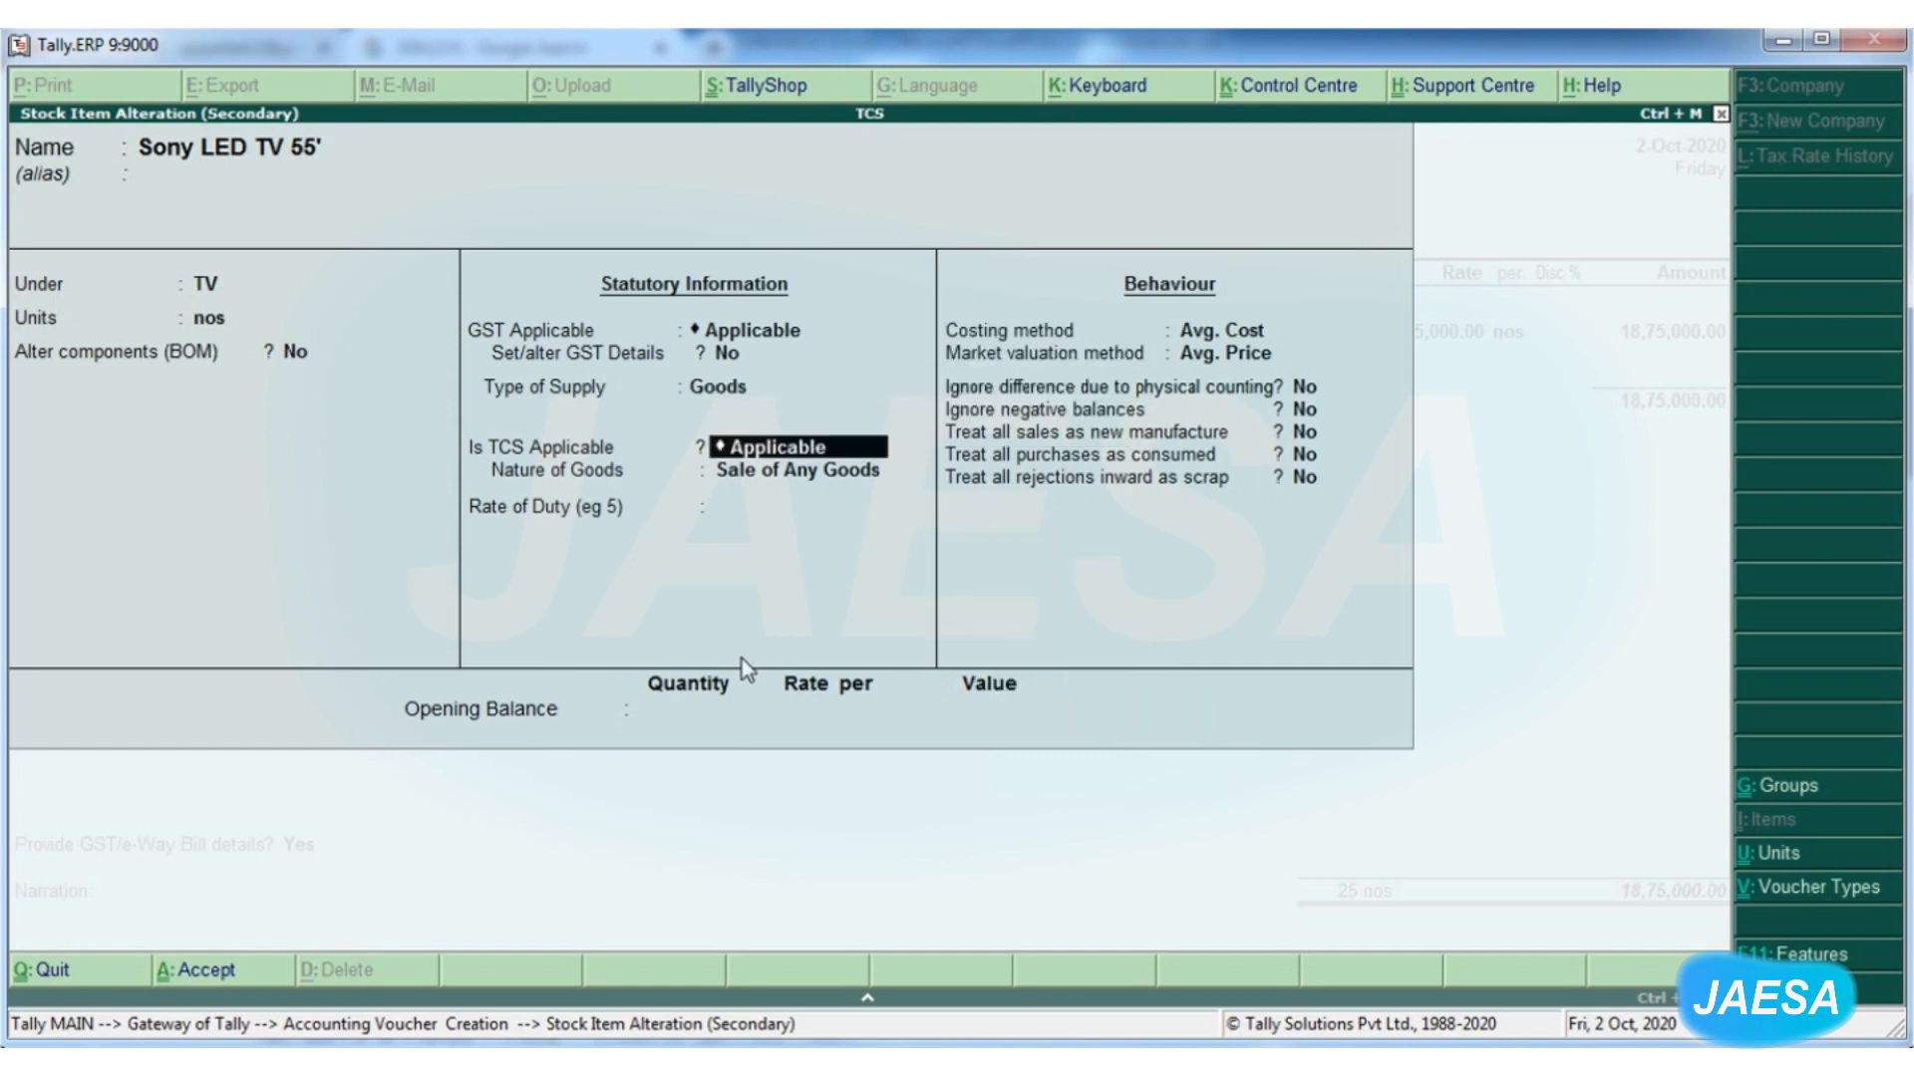
{"action": "key", "text": "Return"}
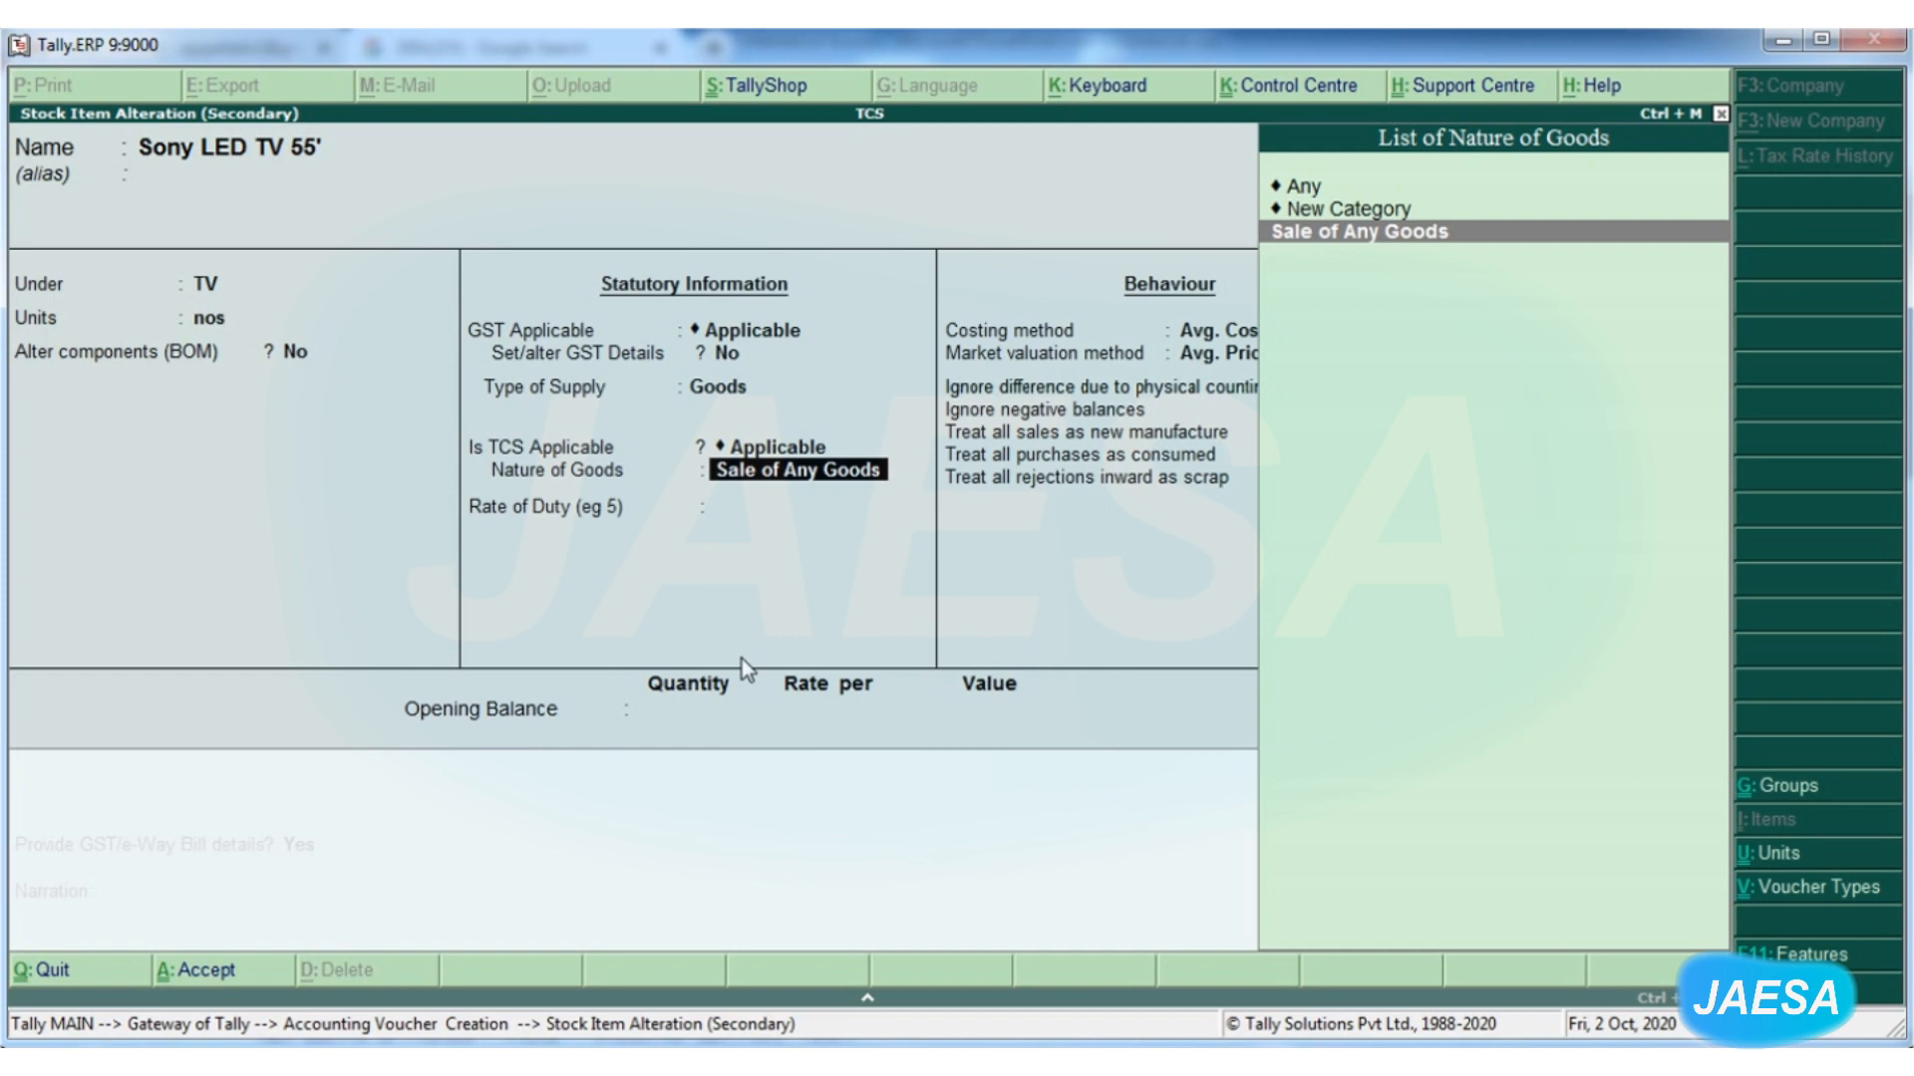
{"action": "key", "text": "Up"}
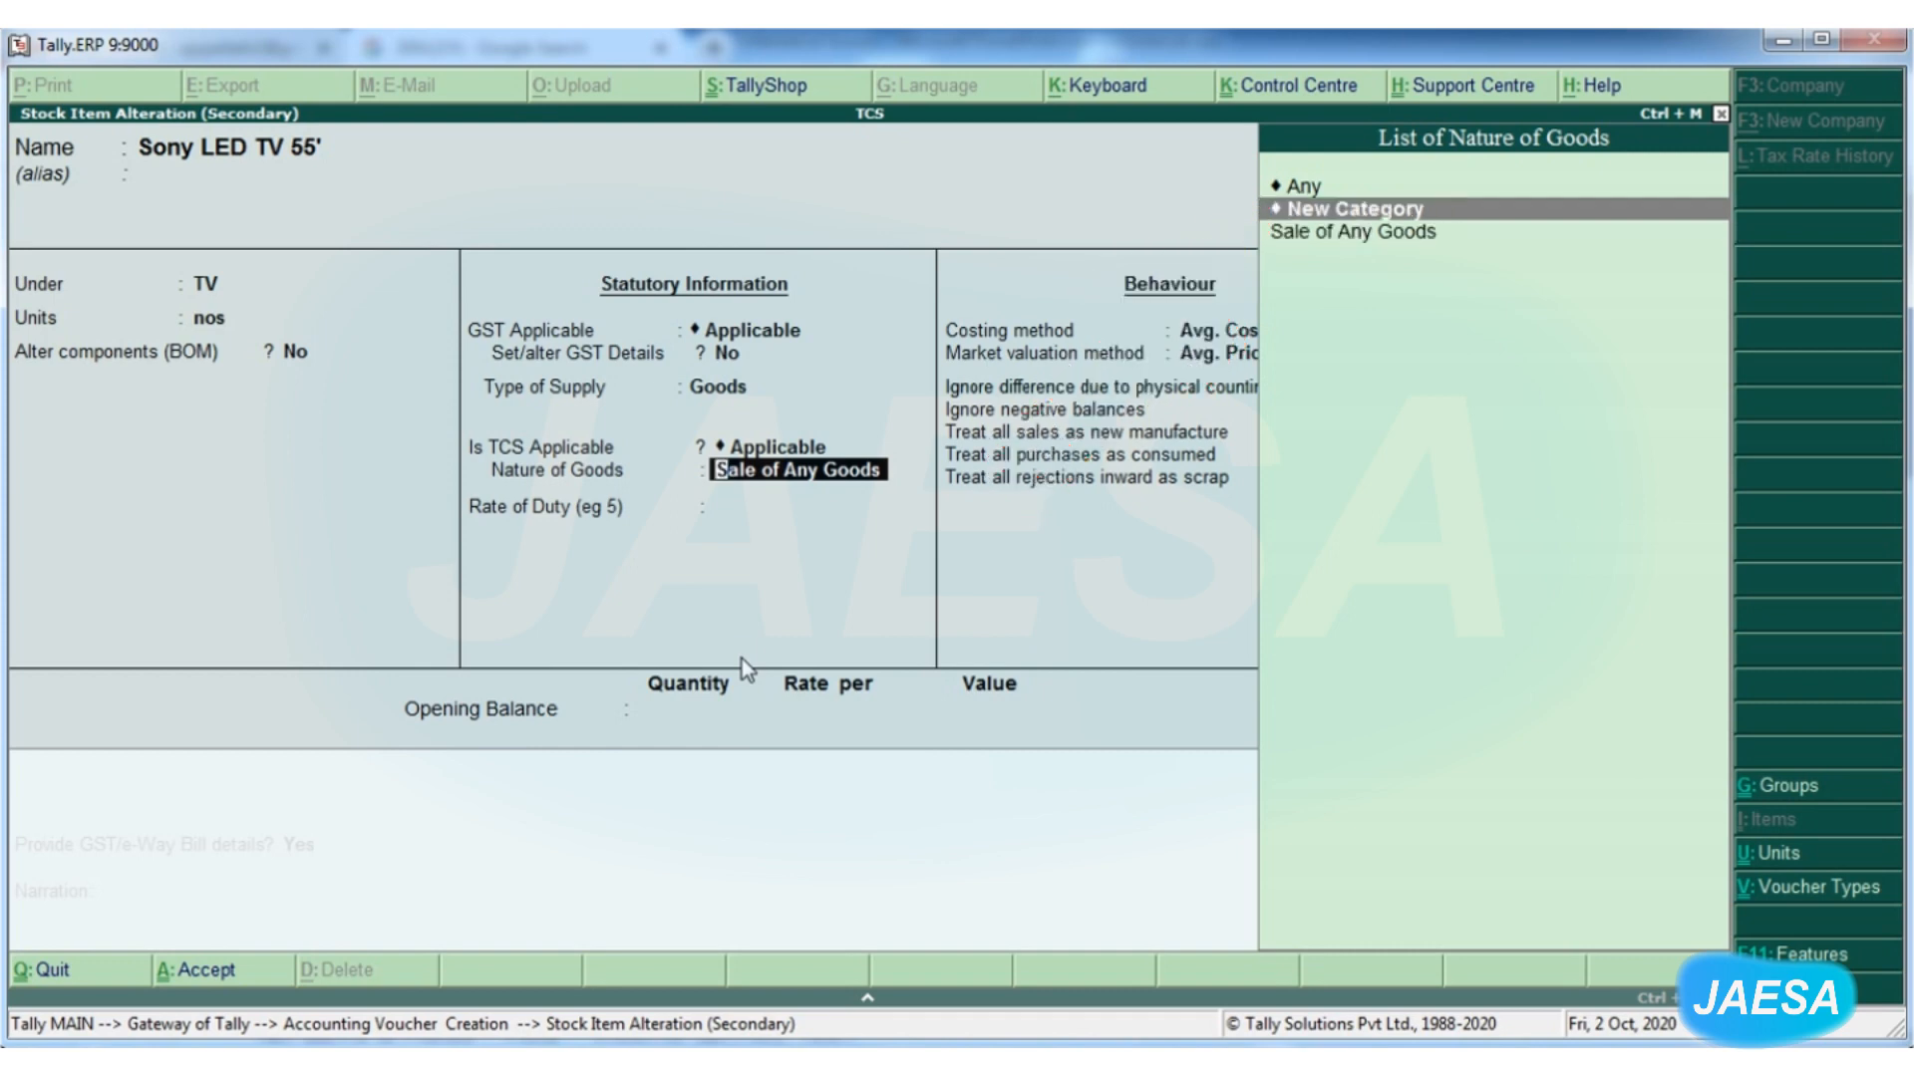
{"action": "key", "text": "Return"}
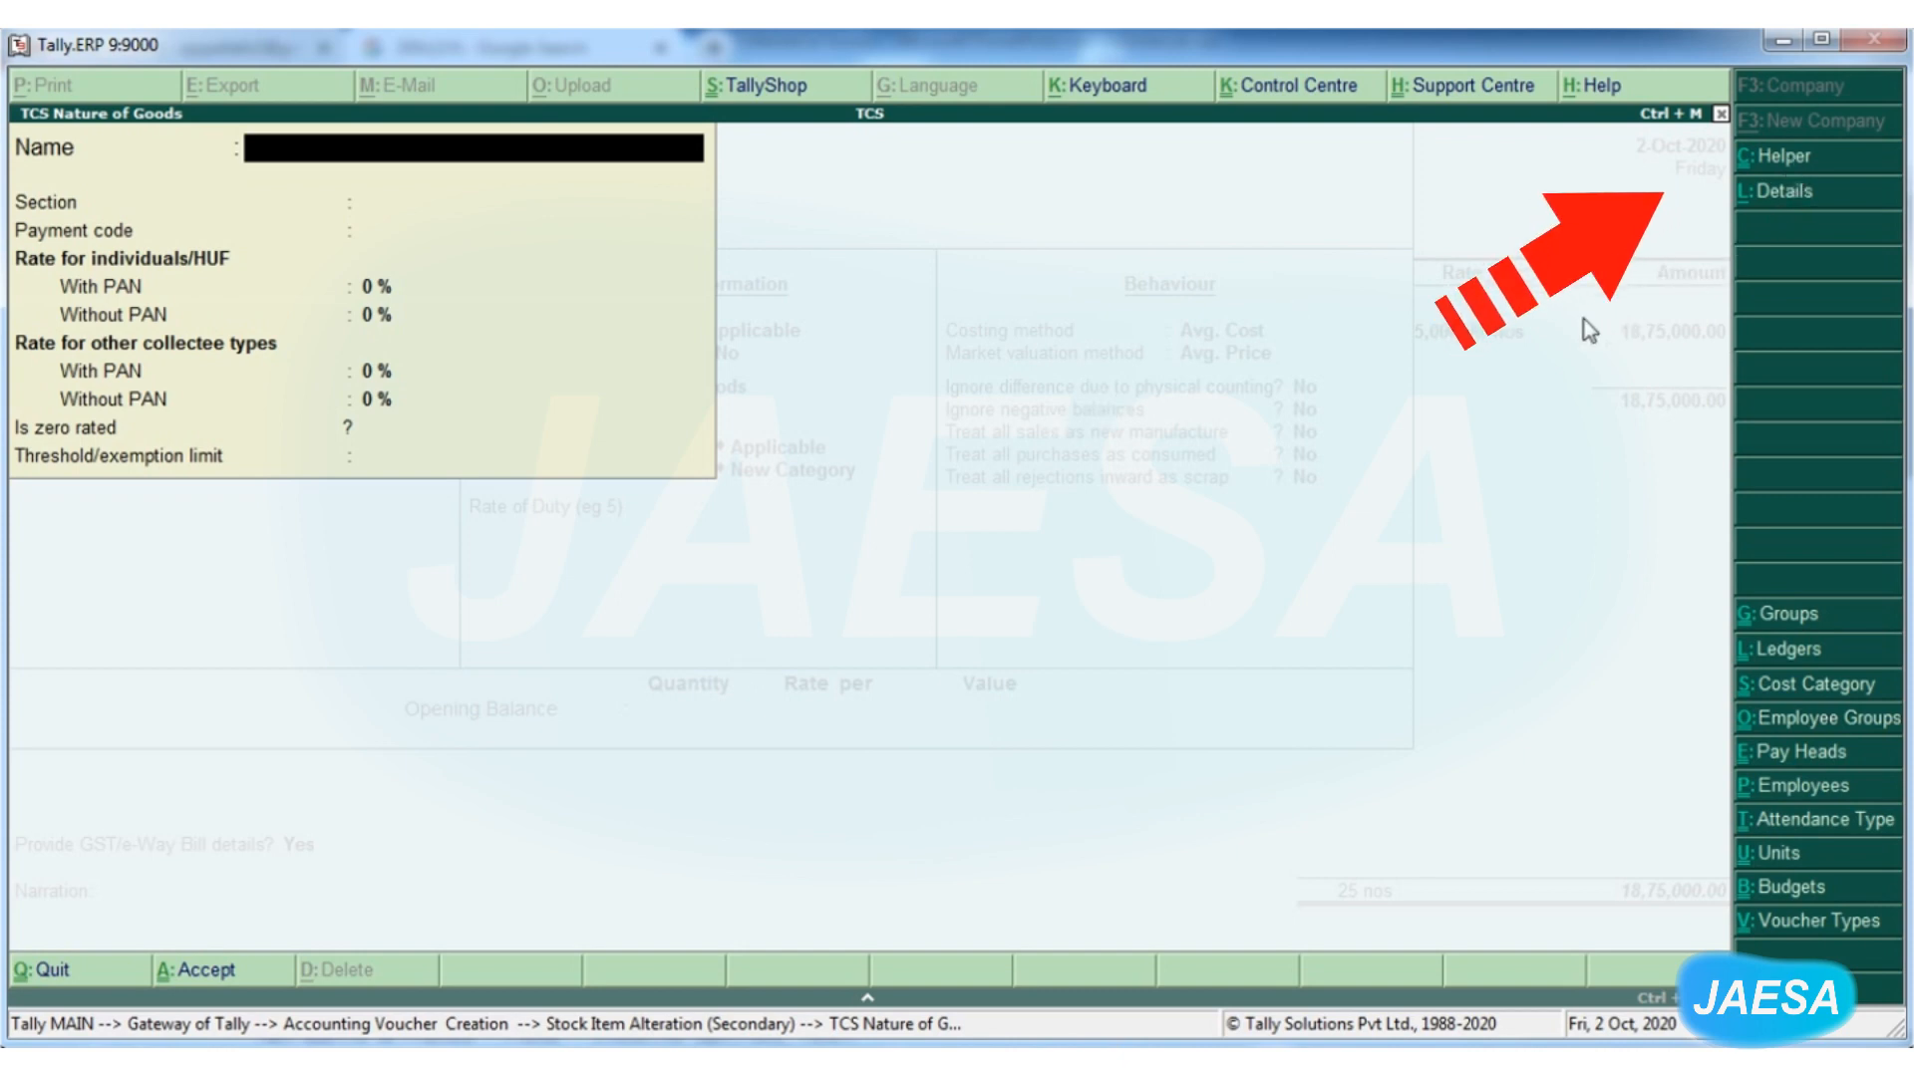
{"action": "key", "text": "Escape"}
{"action": "key", "text": "Return"}
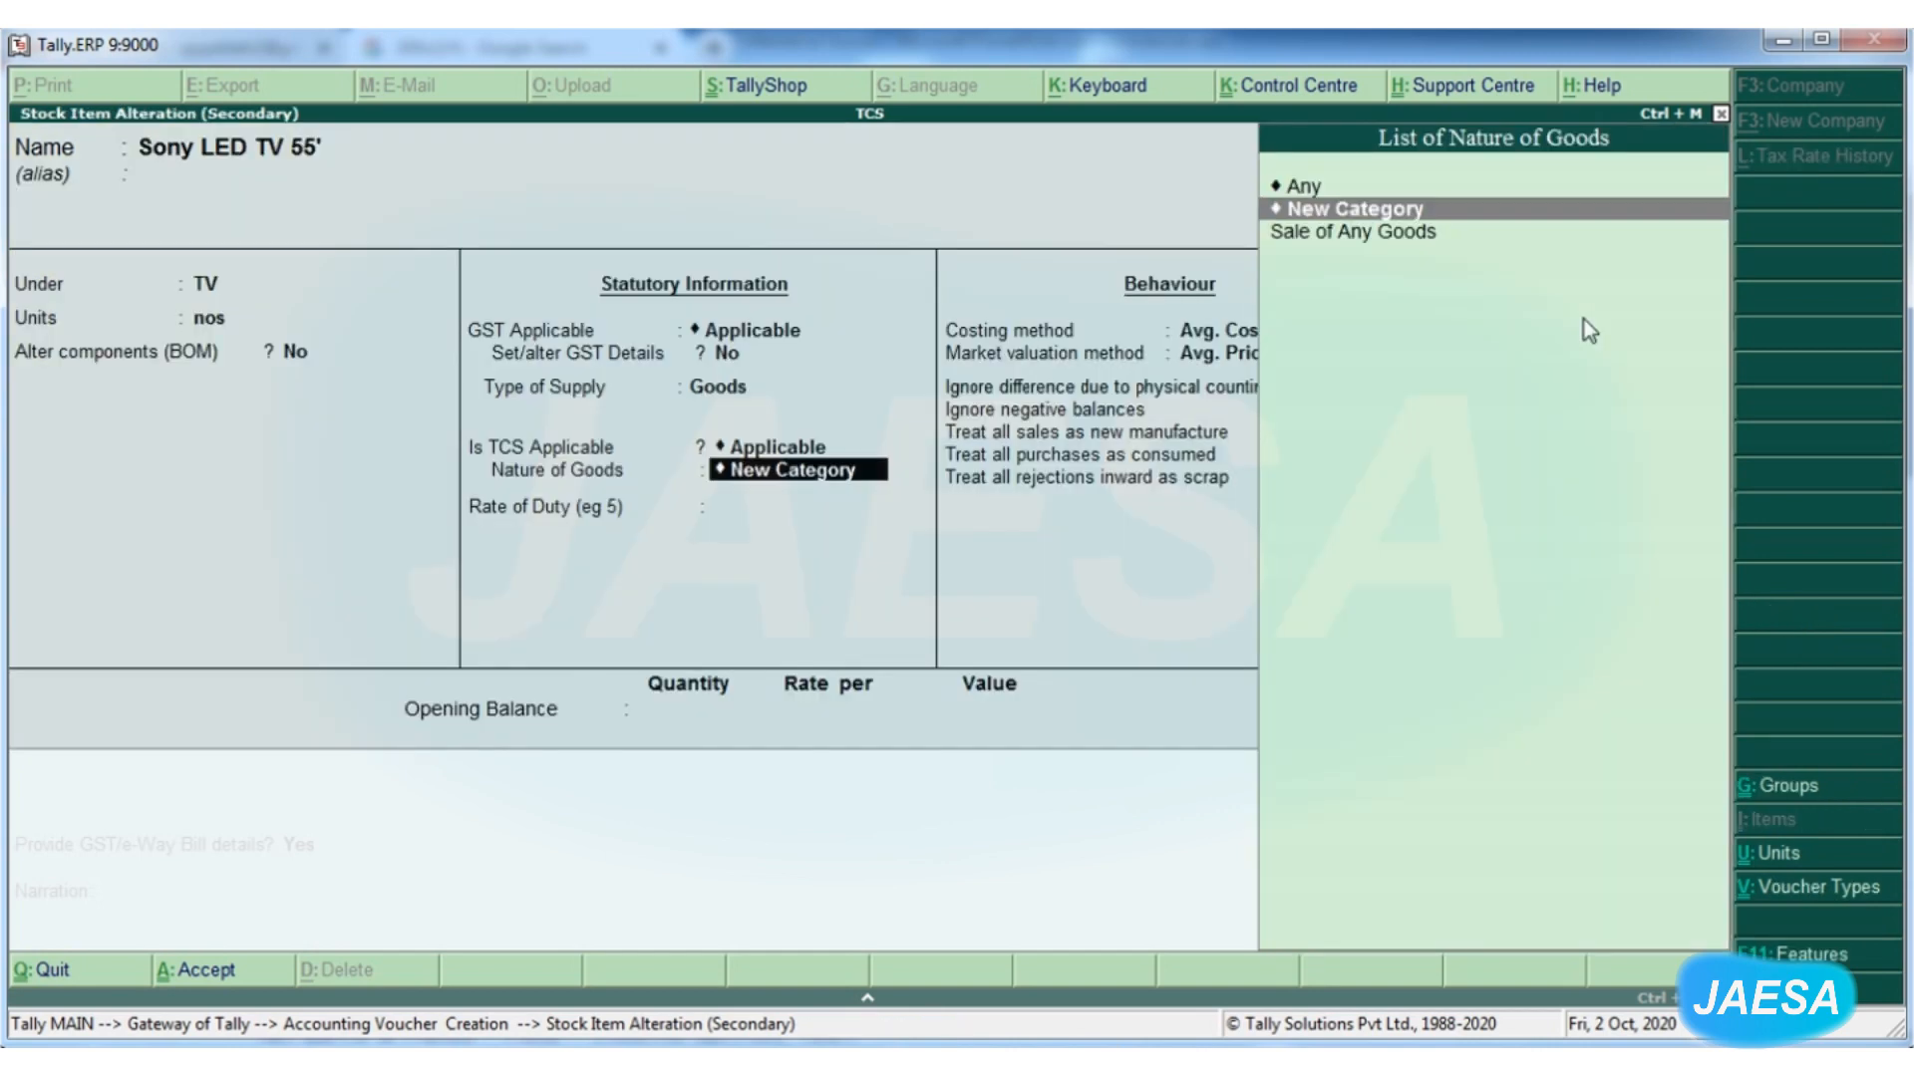
Open the Sale of Any Goods nature of goods and review its section, payment code, PAN-based rates and exemption limit
{"action": "key", "text": "Down"}
{"action": "key", "text": "ctrl+Return"}
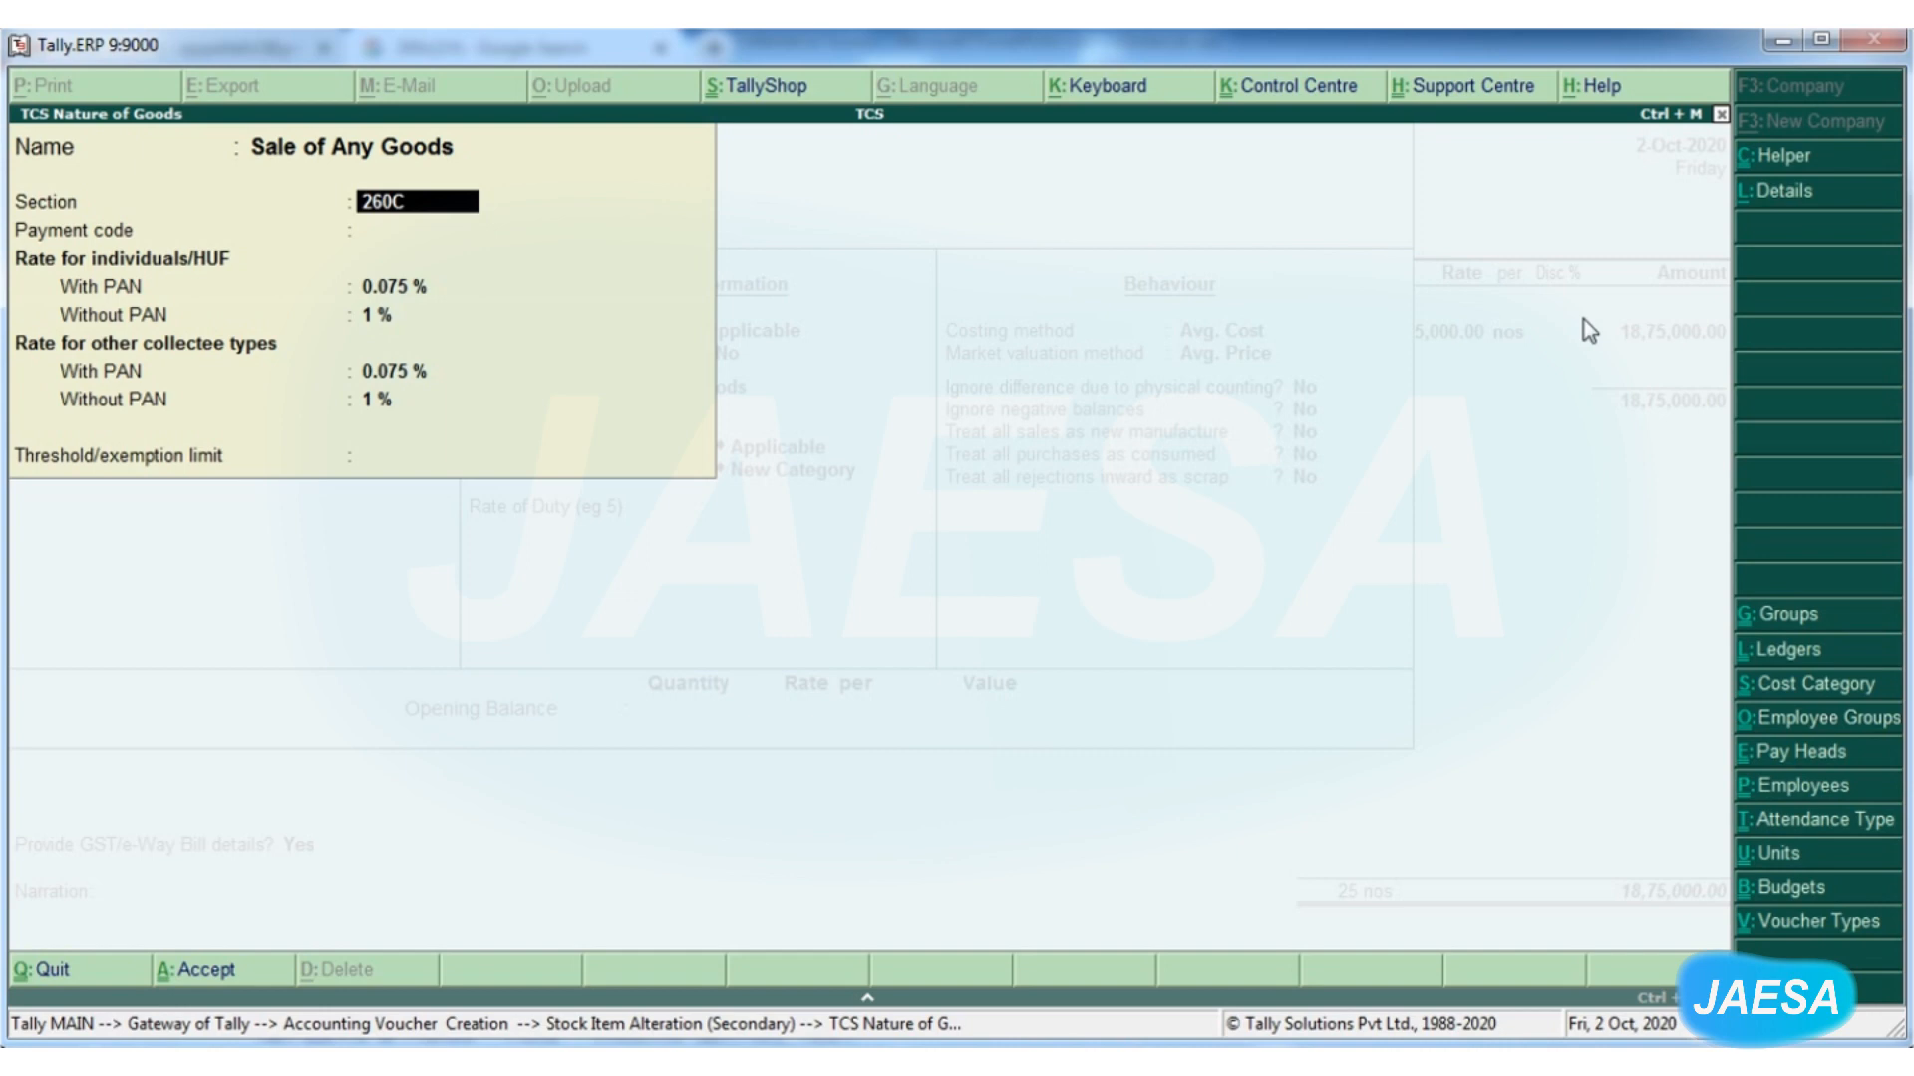
{"action": "key", "text": "Return"}
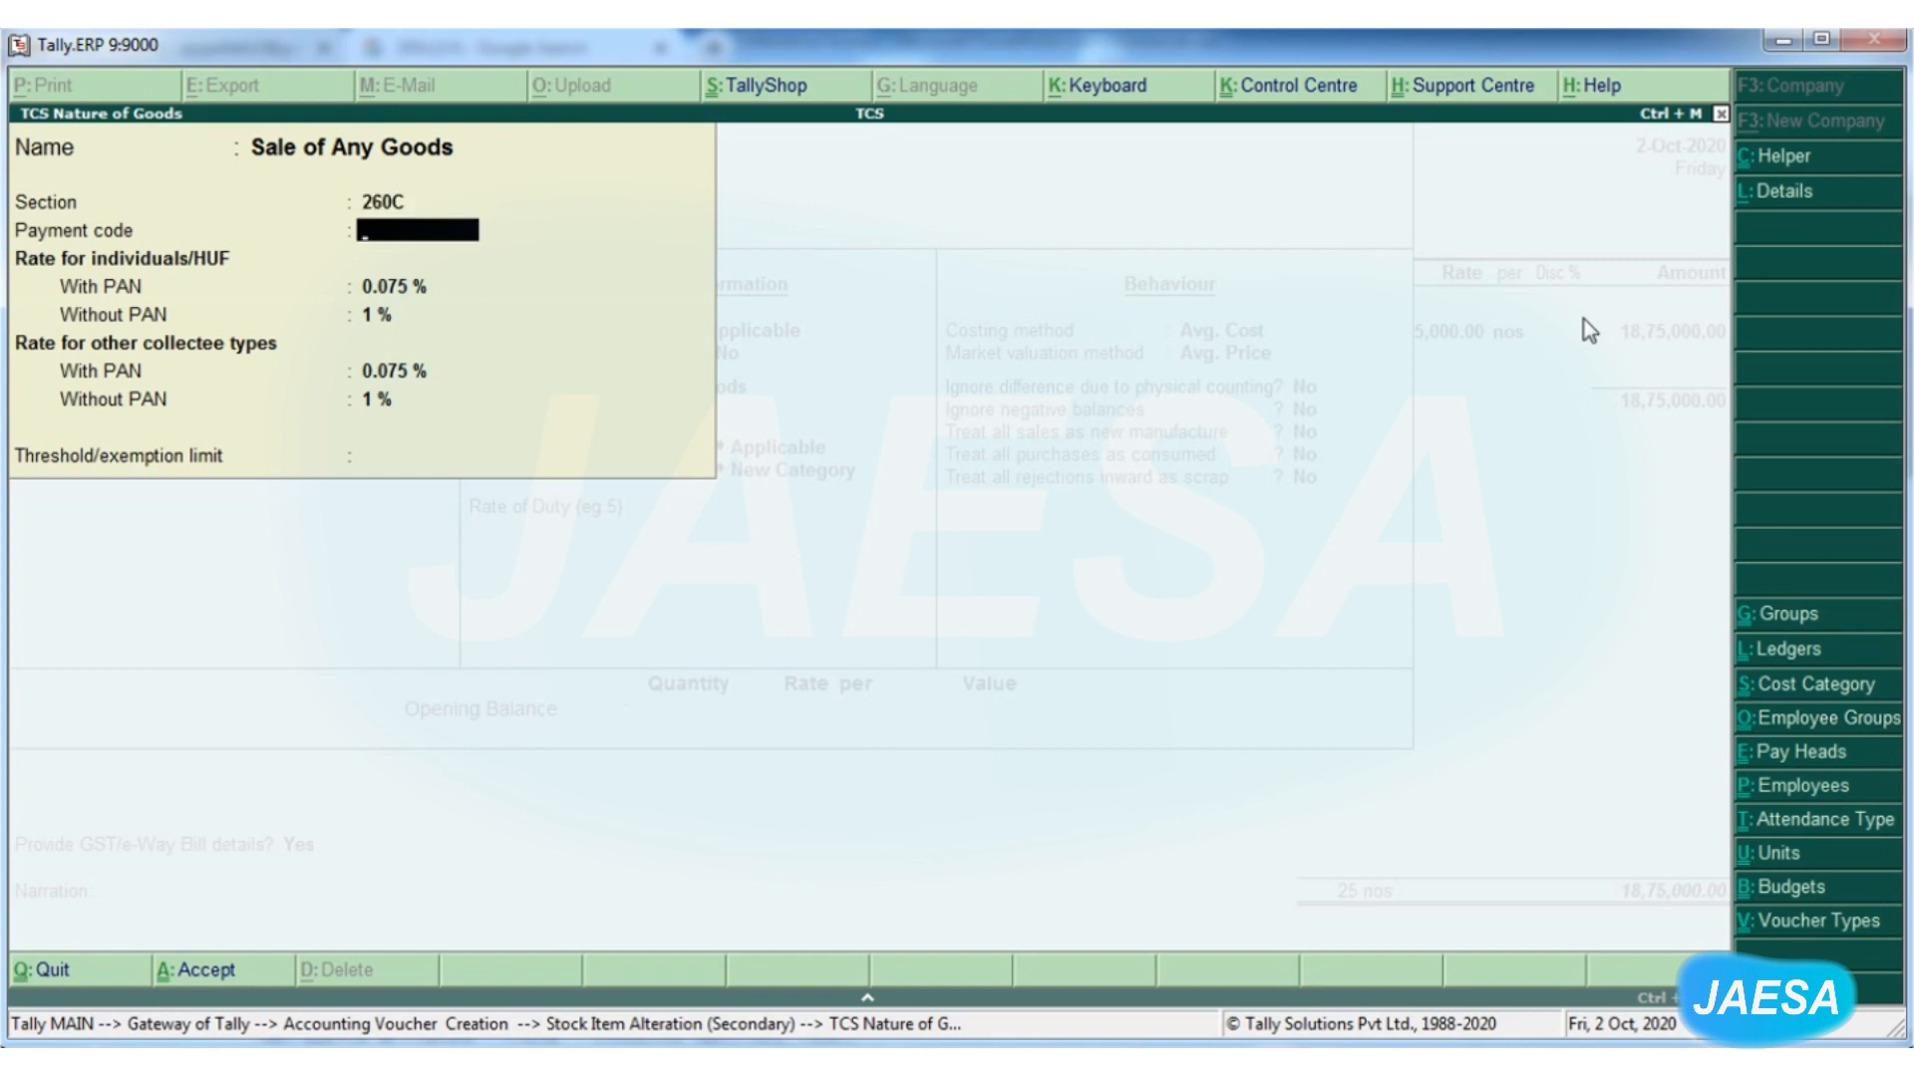
{"action": "key", "text": "Return"}
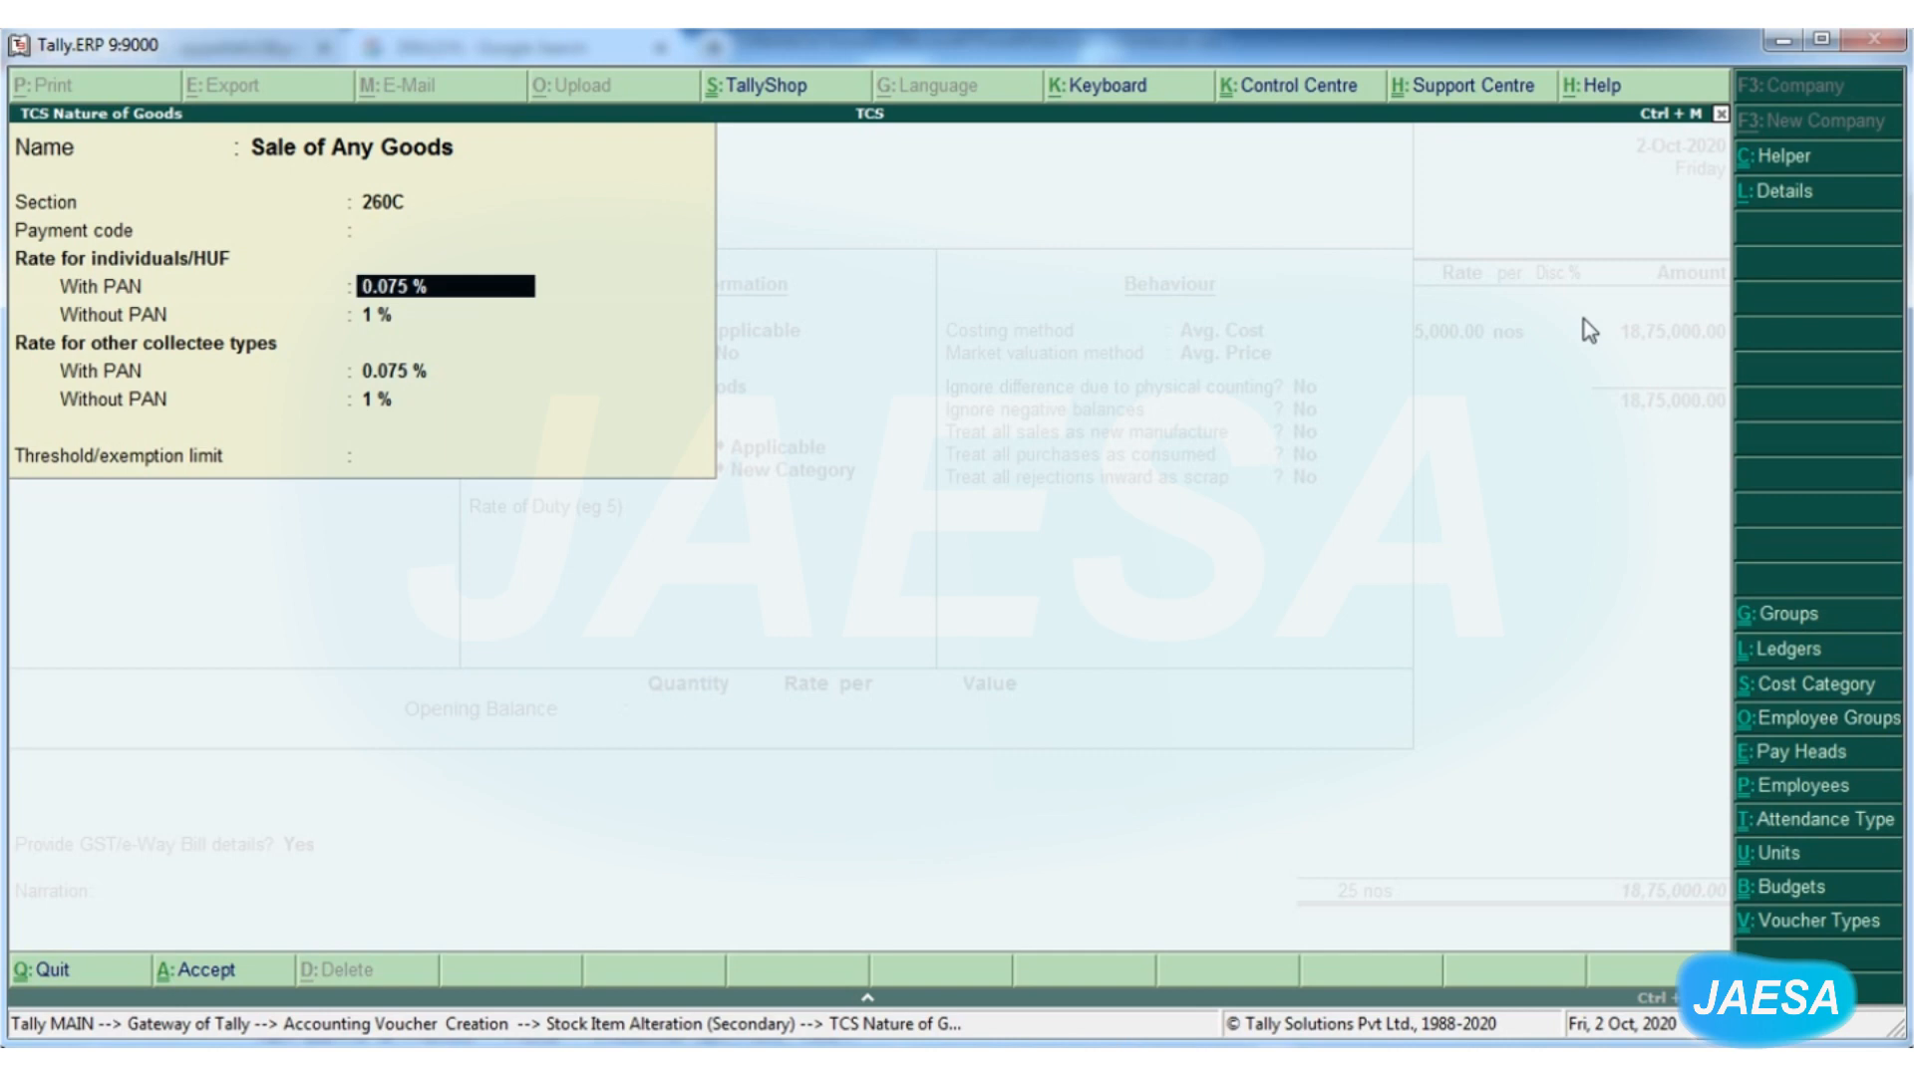
{"action": "key", "text": "Return"}
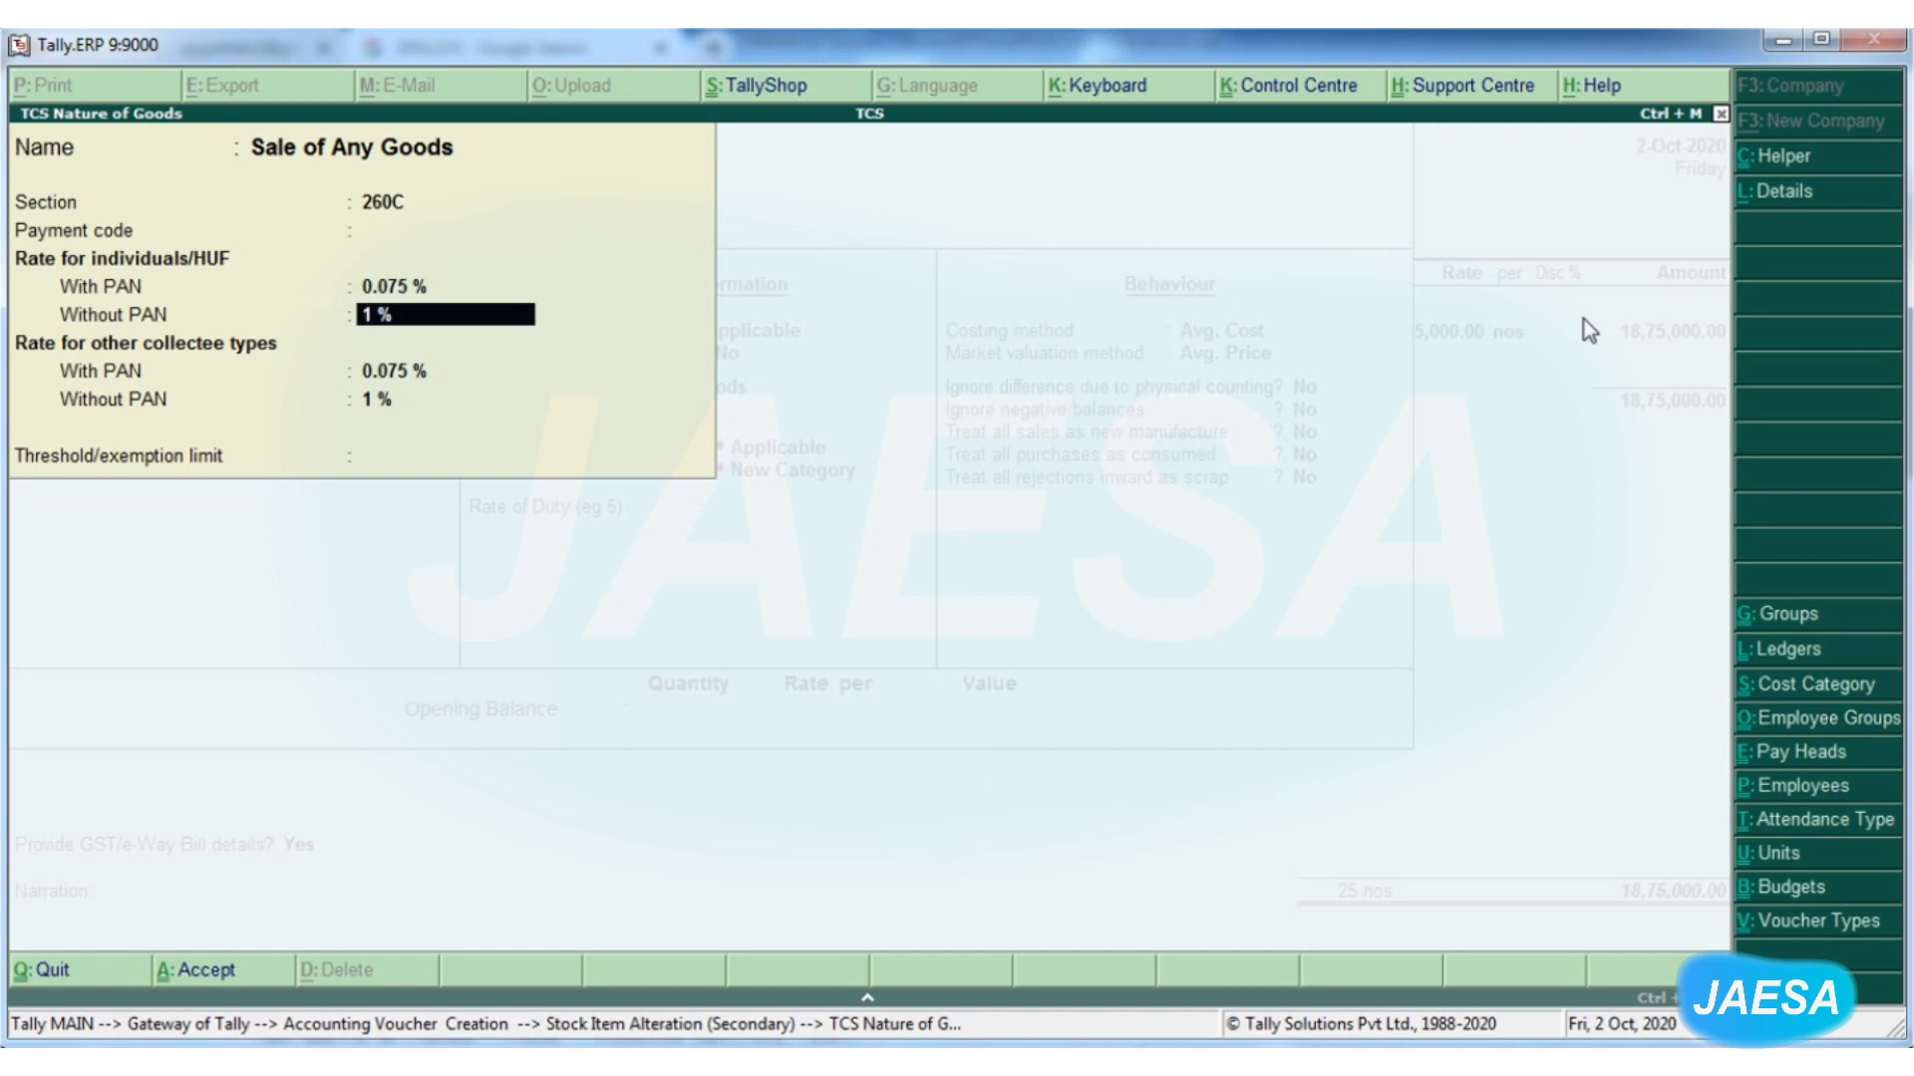
{"action": "key", "text": "Return"}
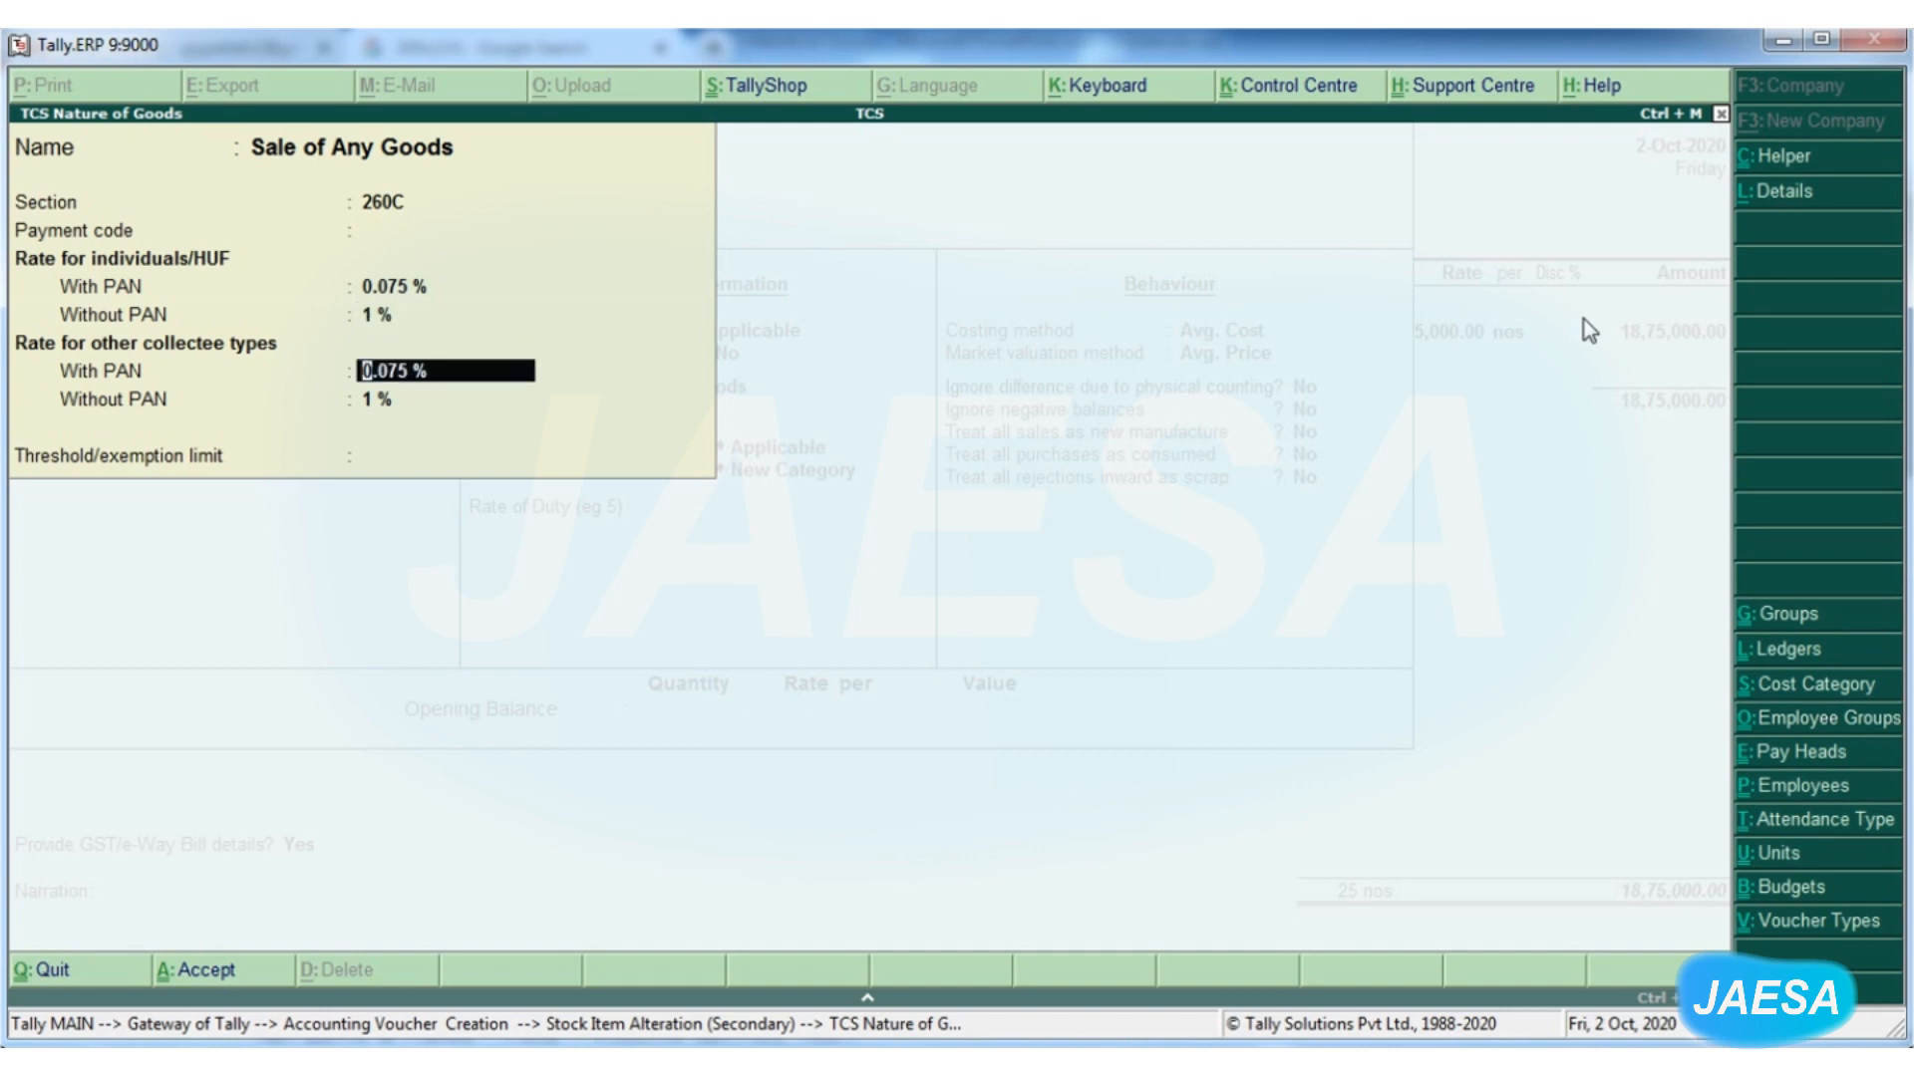
{"action": "key", "text": "Return"}
{"action": "key", "text": "Return"}
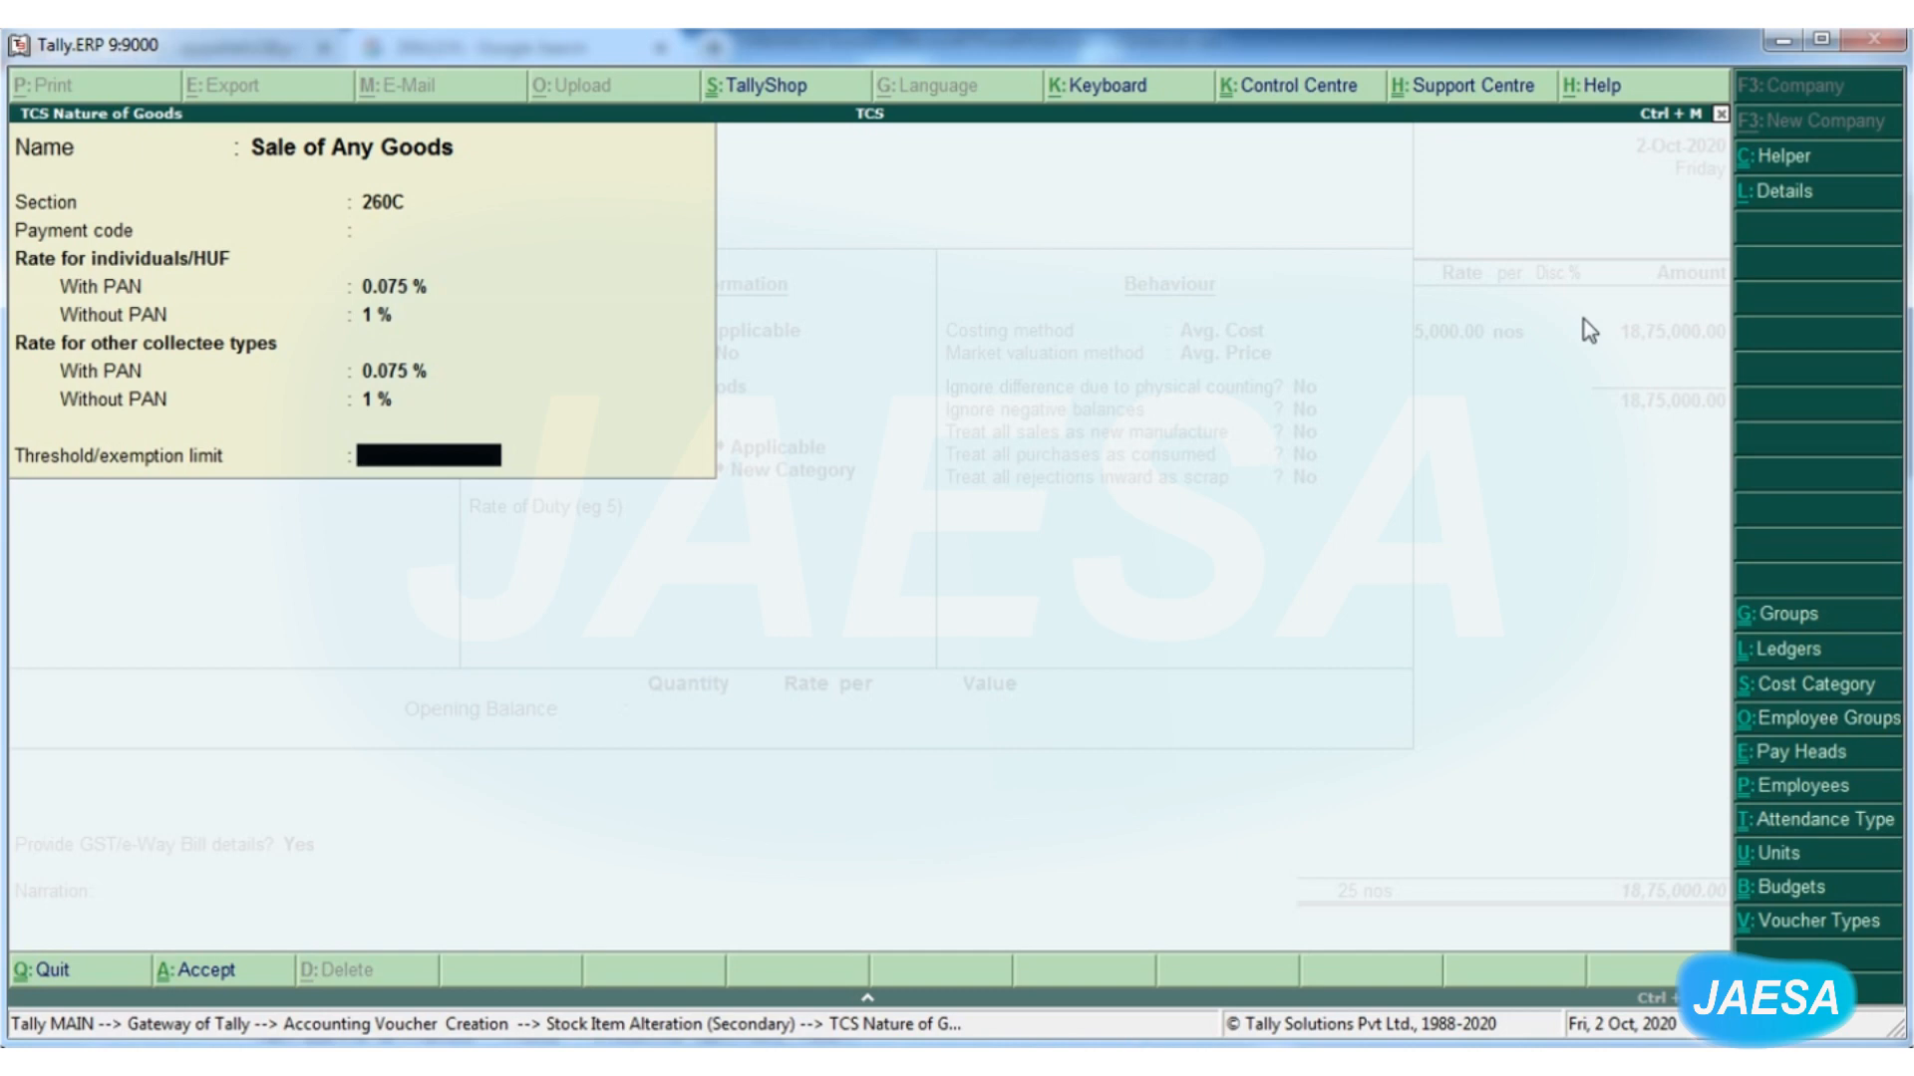
{"action": "key", "text": "Return"}
{"action": "key", "text": "Return"}
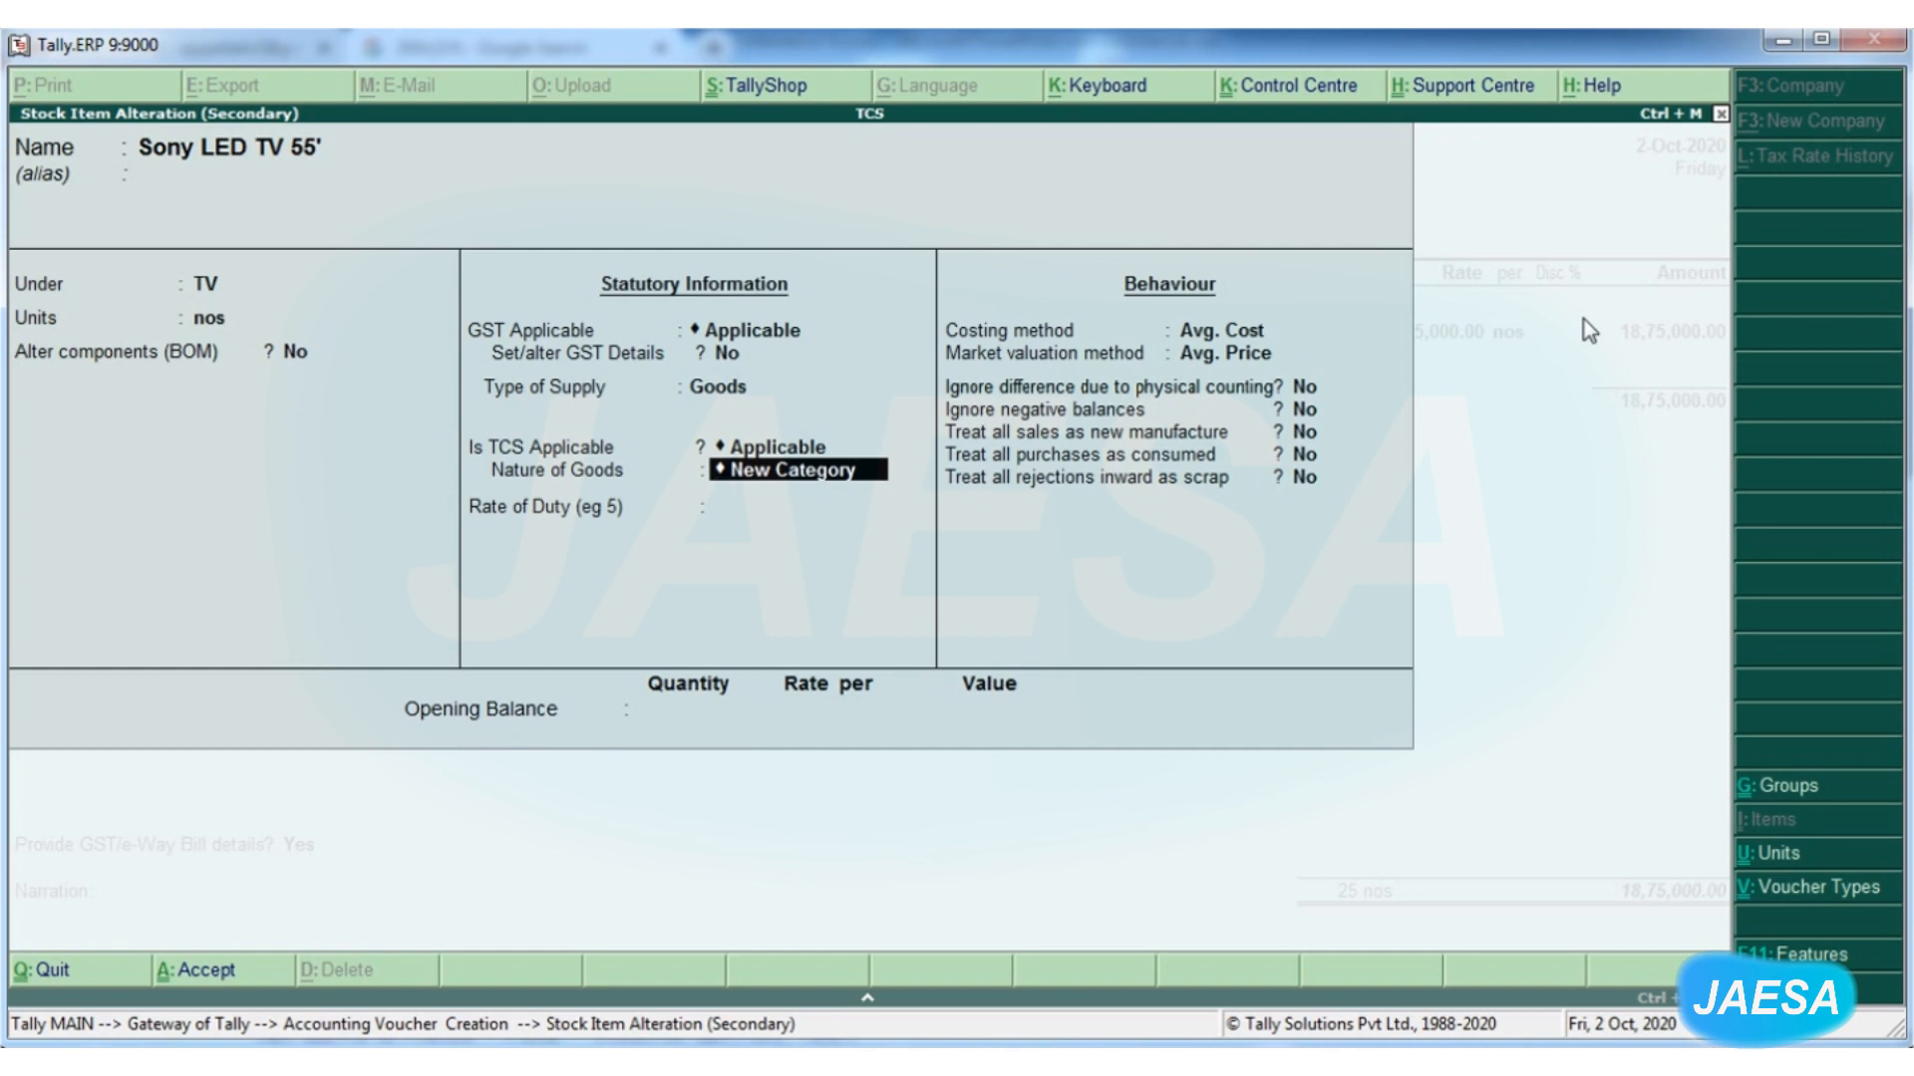
Set the stock item's TCS nature of goods to Sale of Any Goods, with the rate of duty at 0
{"action": "key", "text": "BackSpace"}
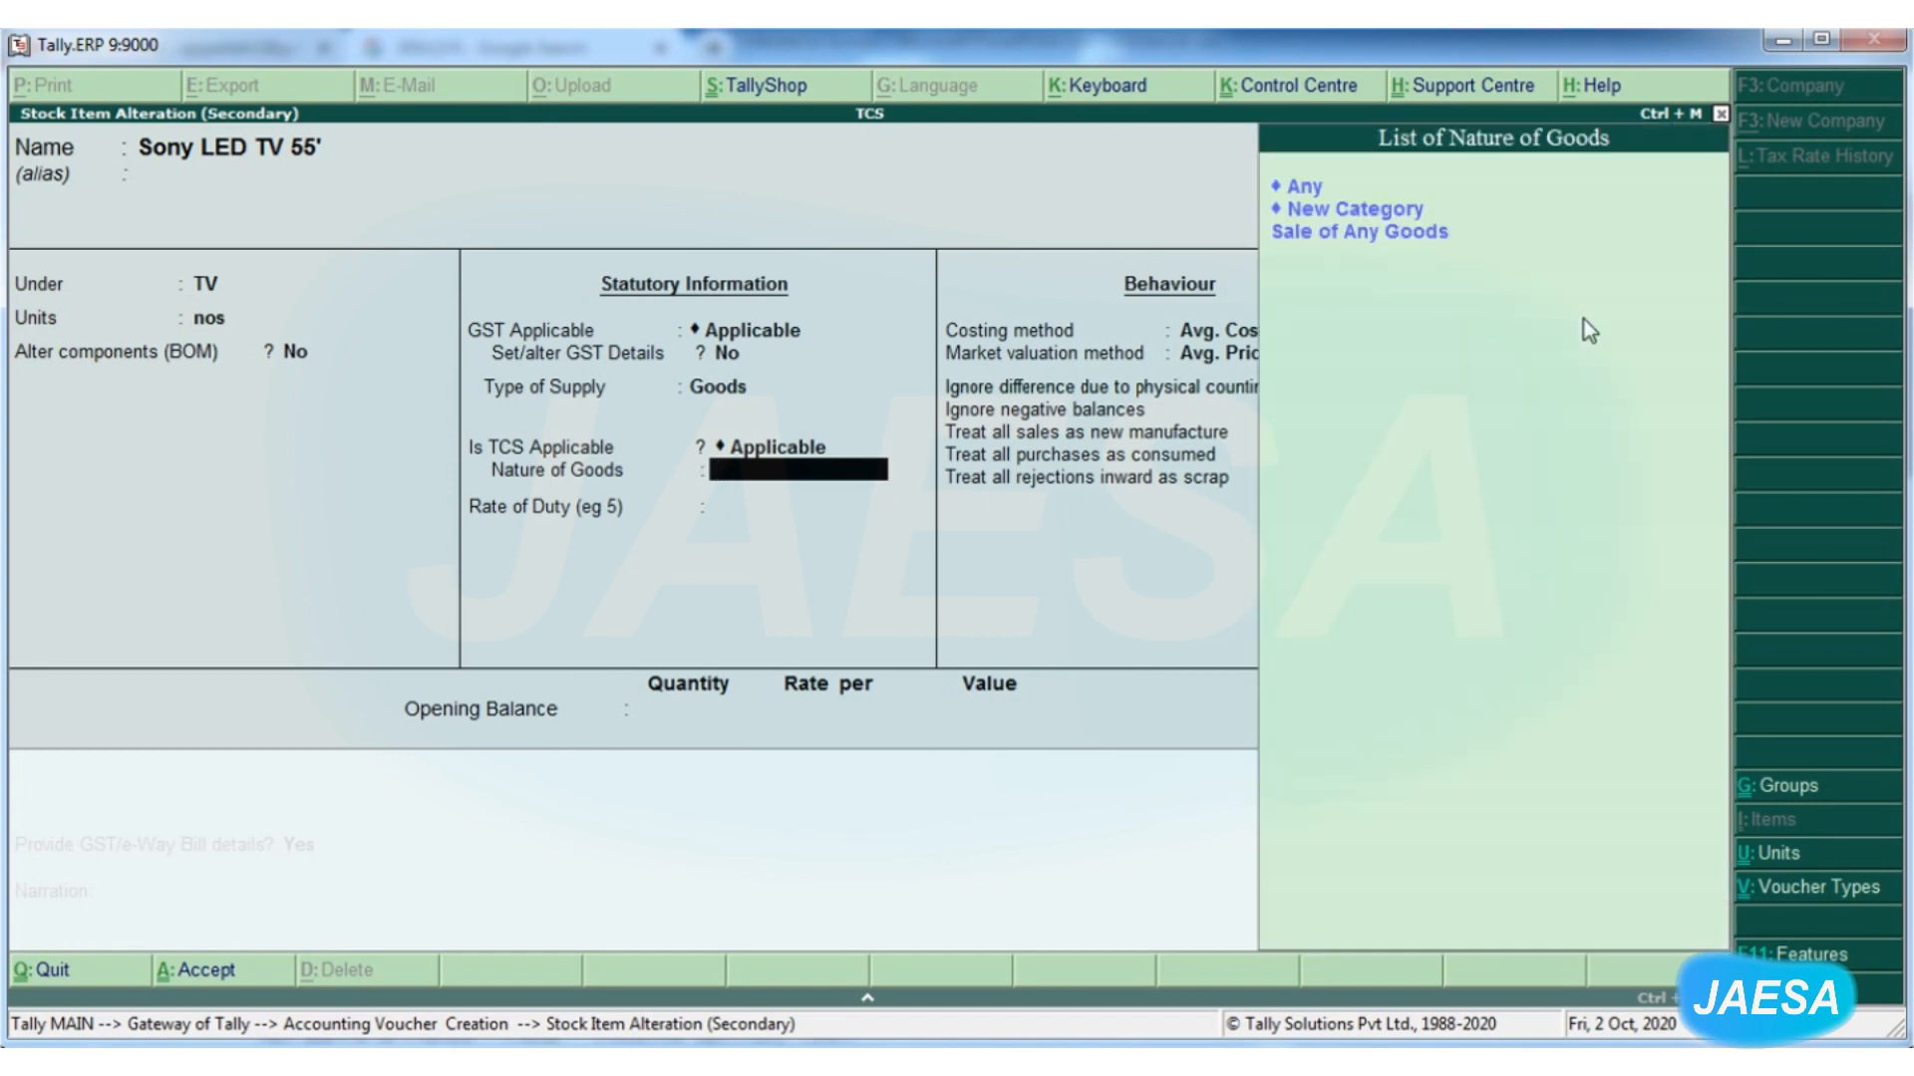
{"action": "type", "text": "S"}
{"action": "key", "text": "Return"}
{"action": "key", "text": "Return"}
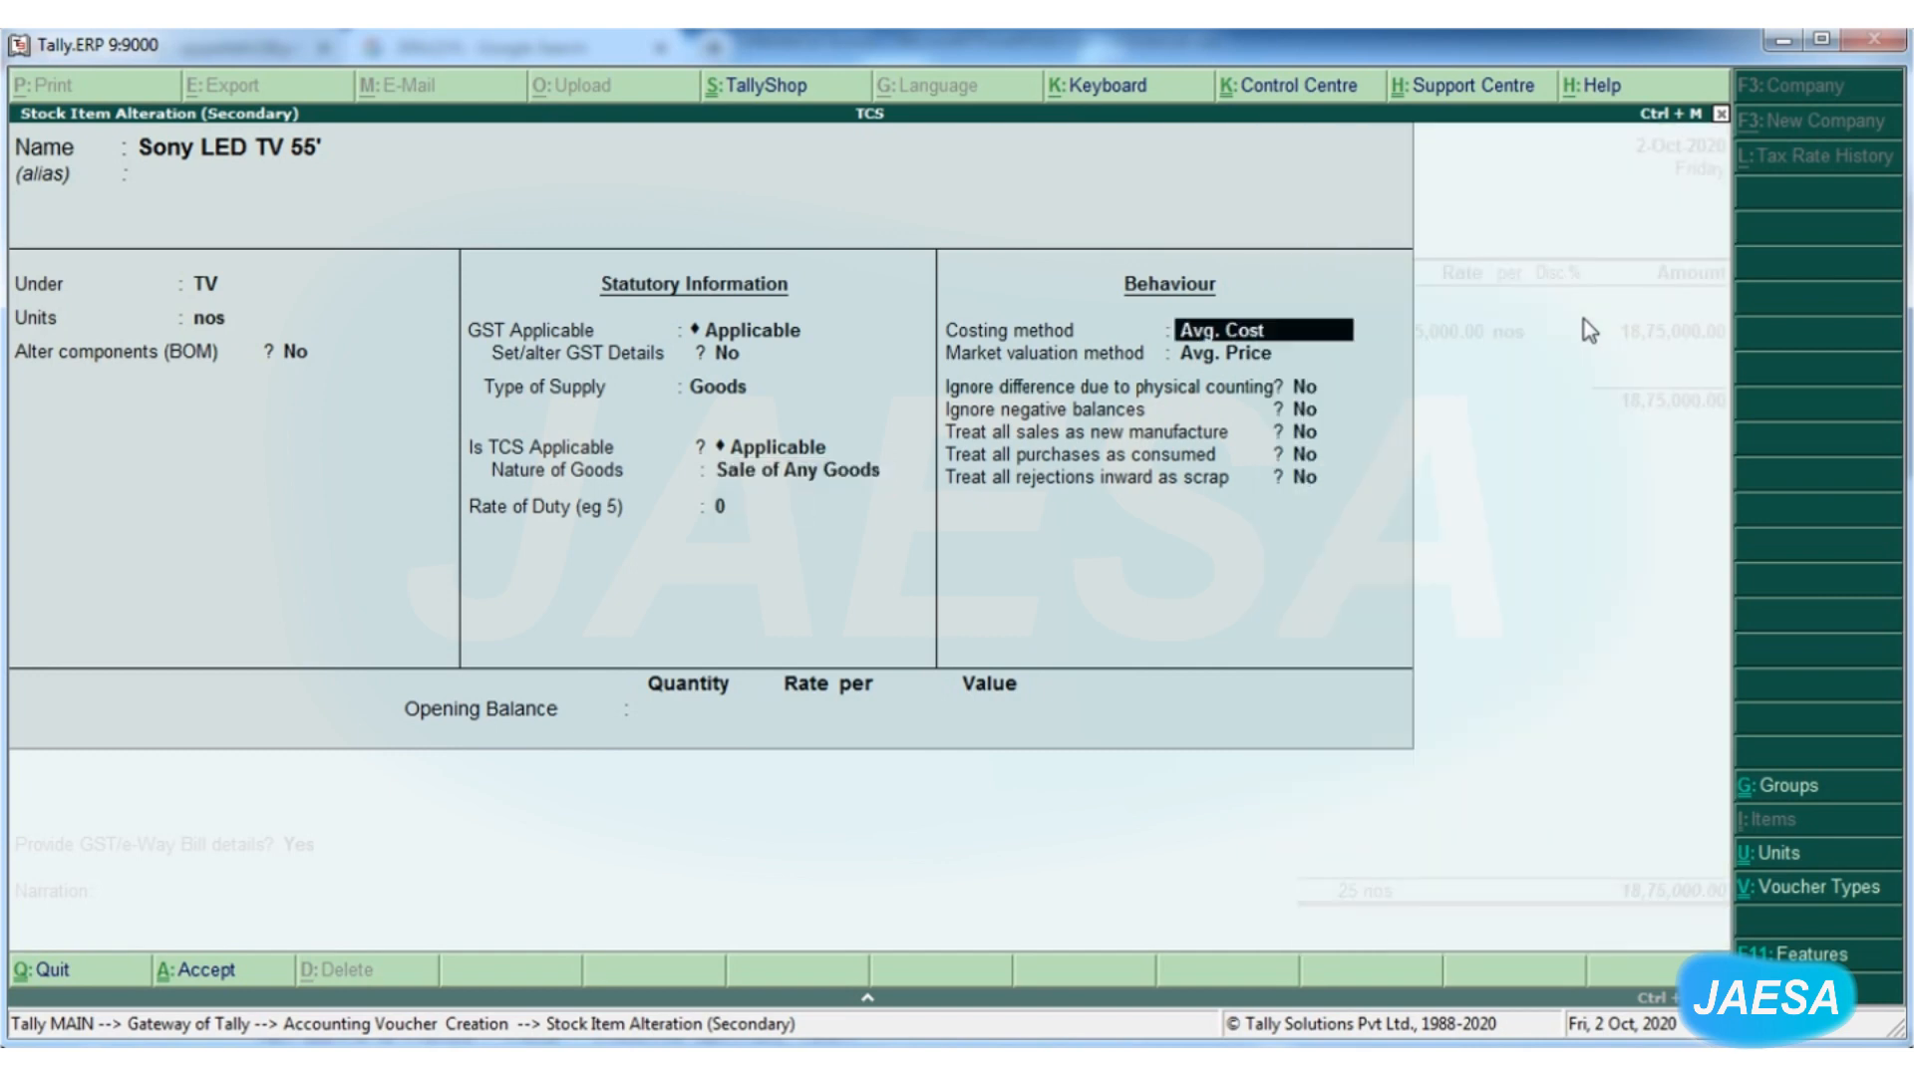
Keep costing as Avg. Cost, market valuation as Avg. Price and the other behaviour options as No, and save the stock item
{"action": "key", "text": "Return"}
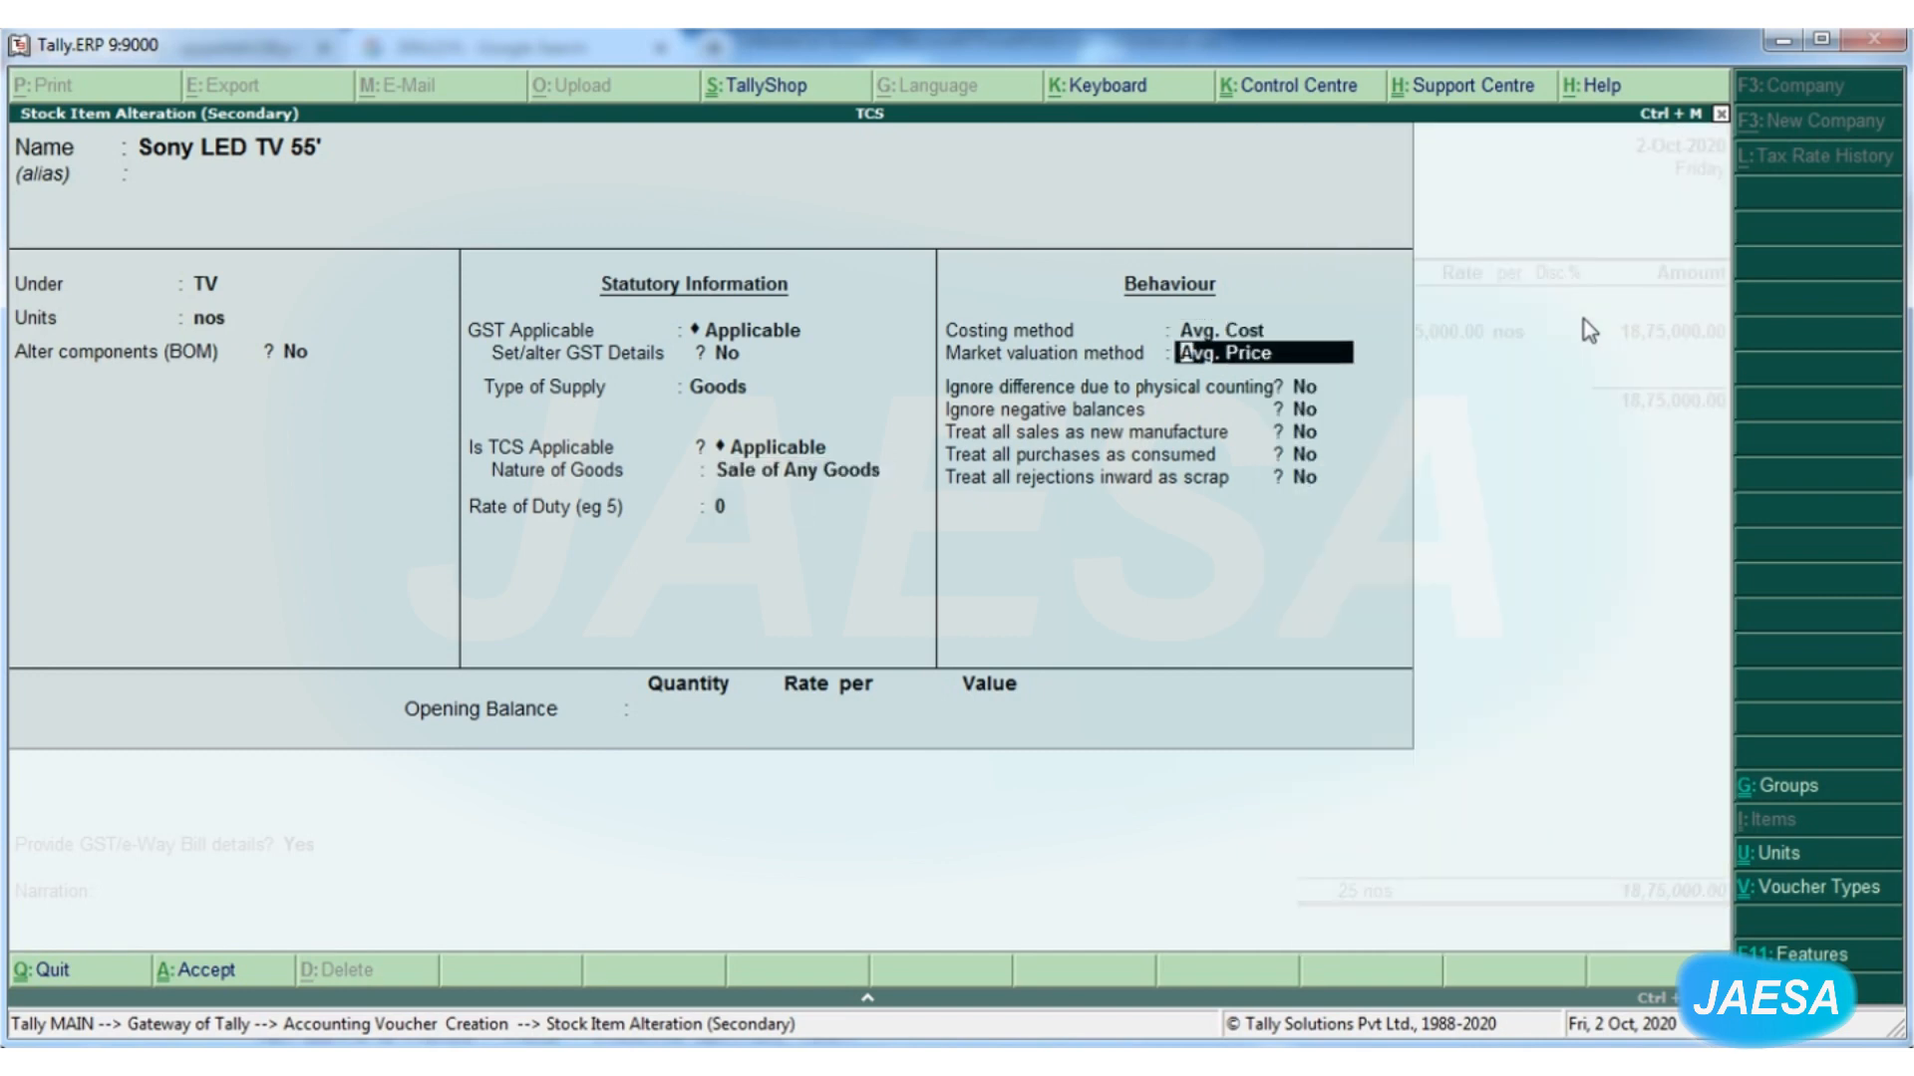
{"action": "key", "text": "Return"}
{"action": "key", "text": "Return"}
{"action": "key", "text": "Return"}
{"action": "key", "text": "Return"}
{"action": "key", "text": "Return"}
{"action": "key", "text": "Return"}
{"action": "key", "text": "Return"}
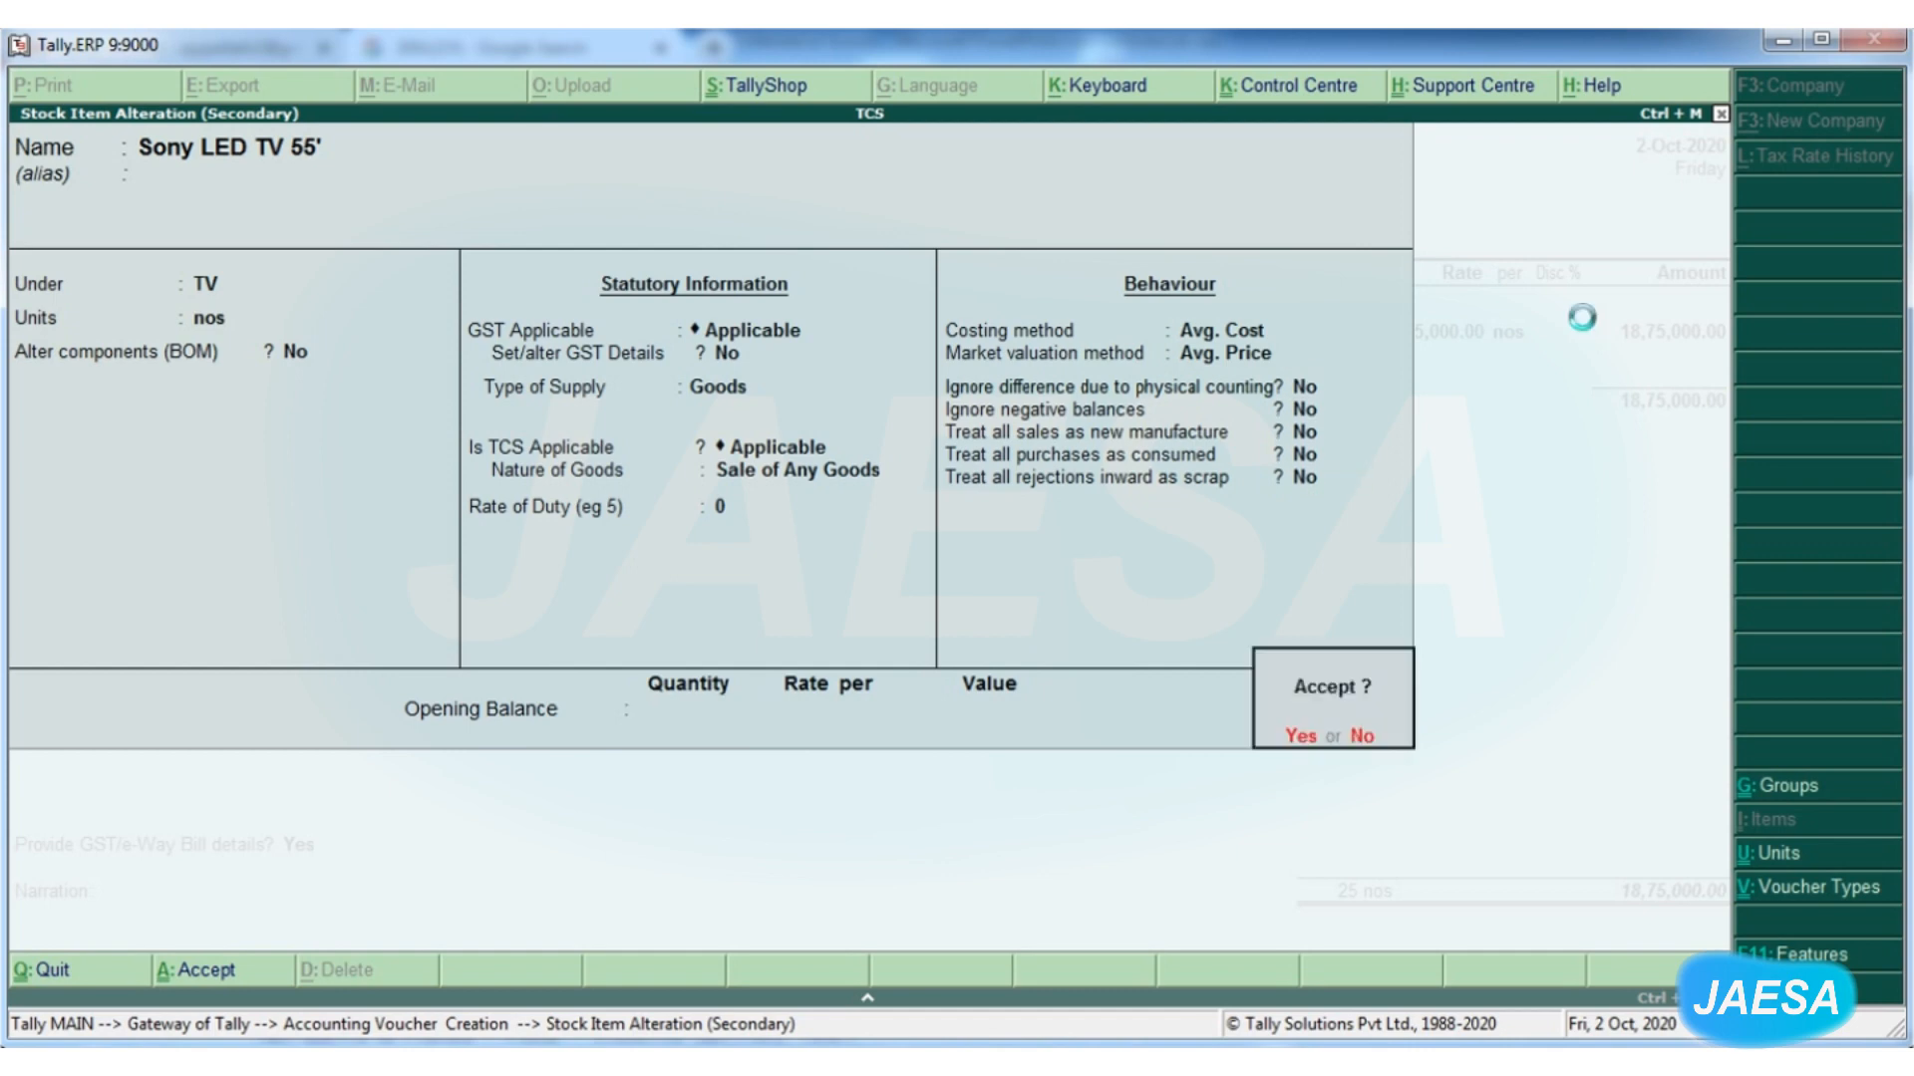
{"action": "key", "text": "Return"}
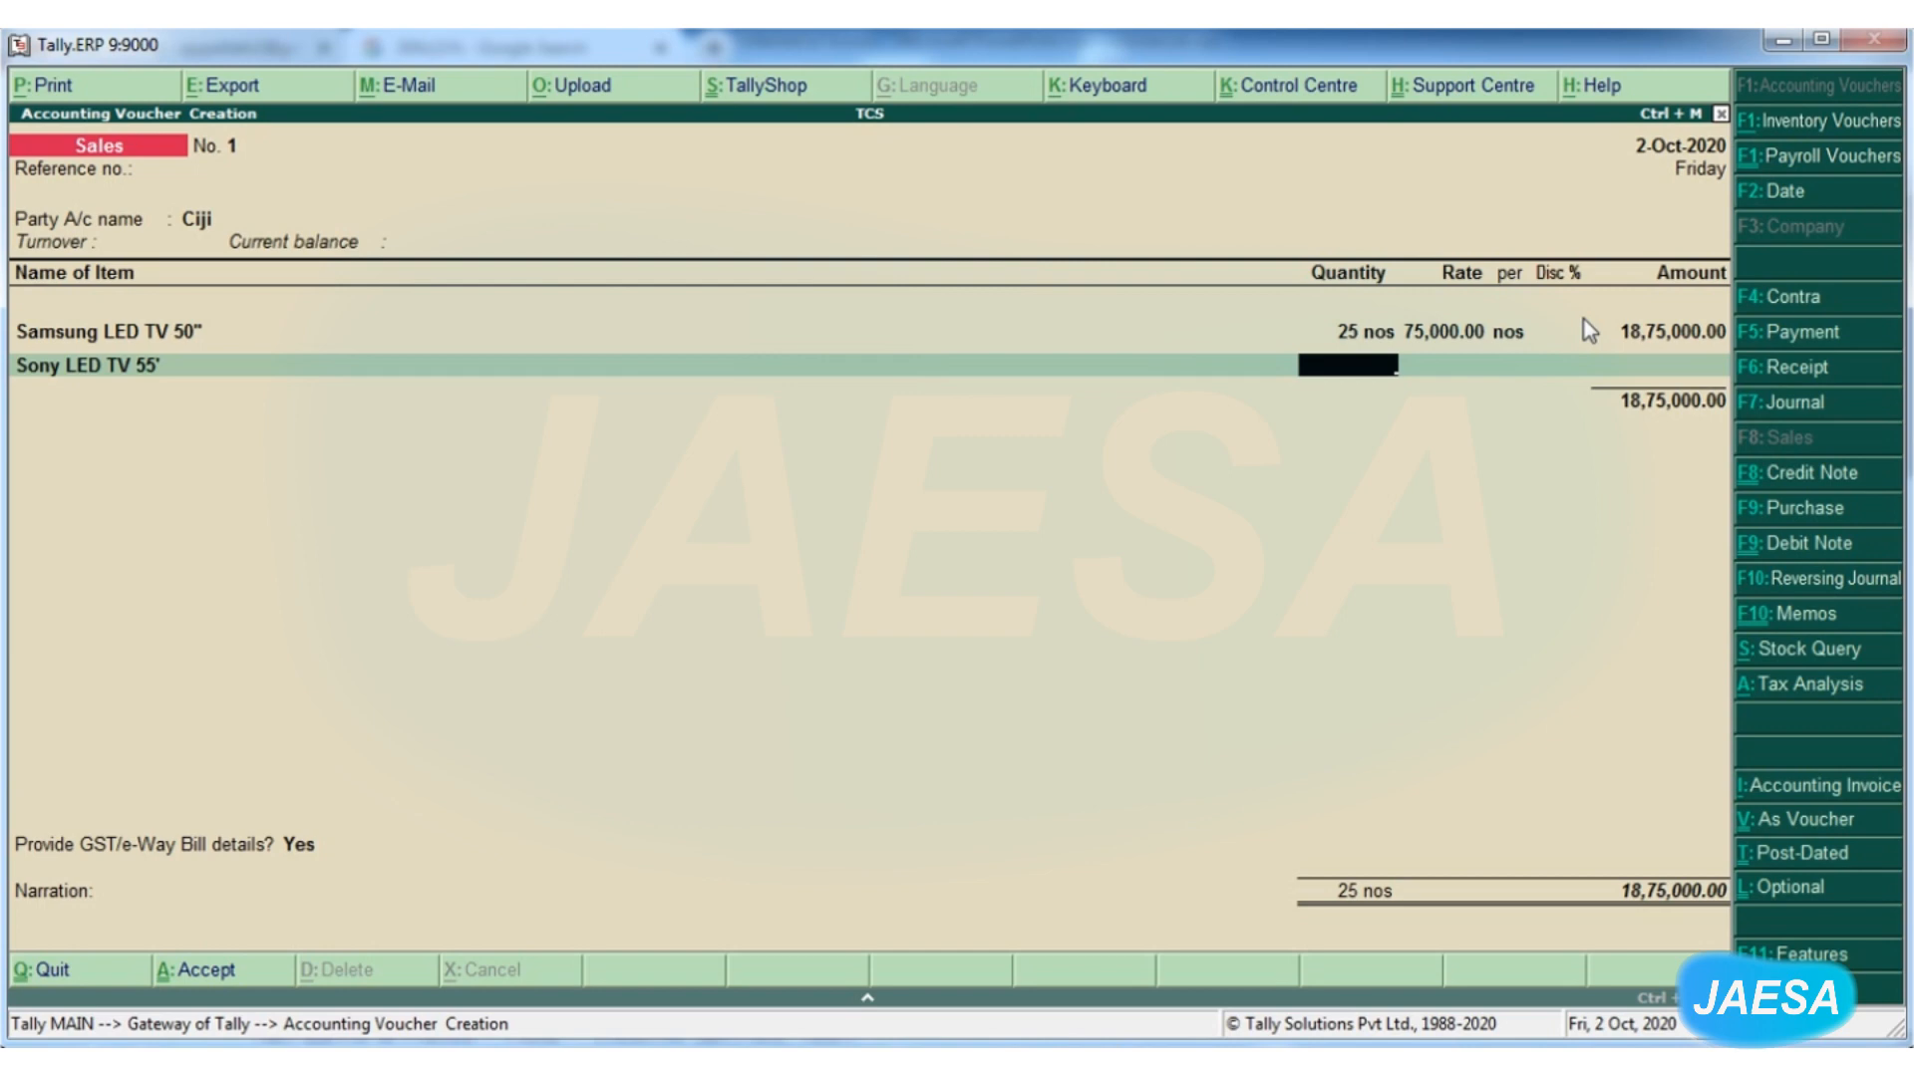
Enter a quantity of 10 nos at a rate of 80,000 per nos for the Sony LED TV 55'
{"action": "type", "text": "10"}
{"action": "key", "text": "Return"}
{"action": "type", "text": "80,000"}
{"action": "key", "text": "Return"}
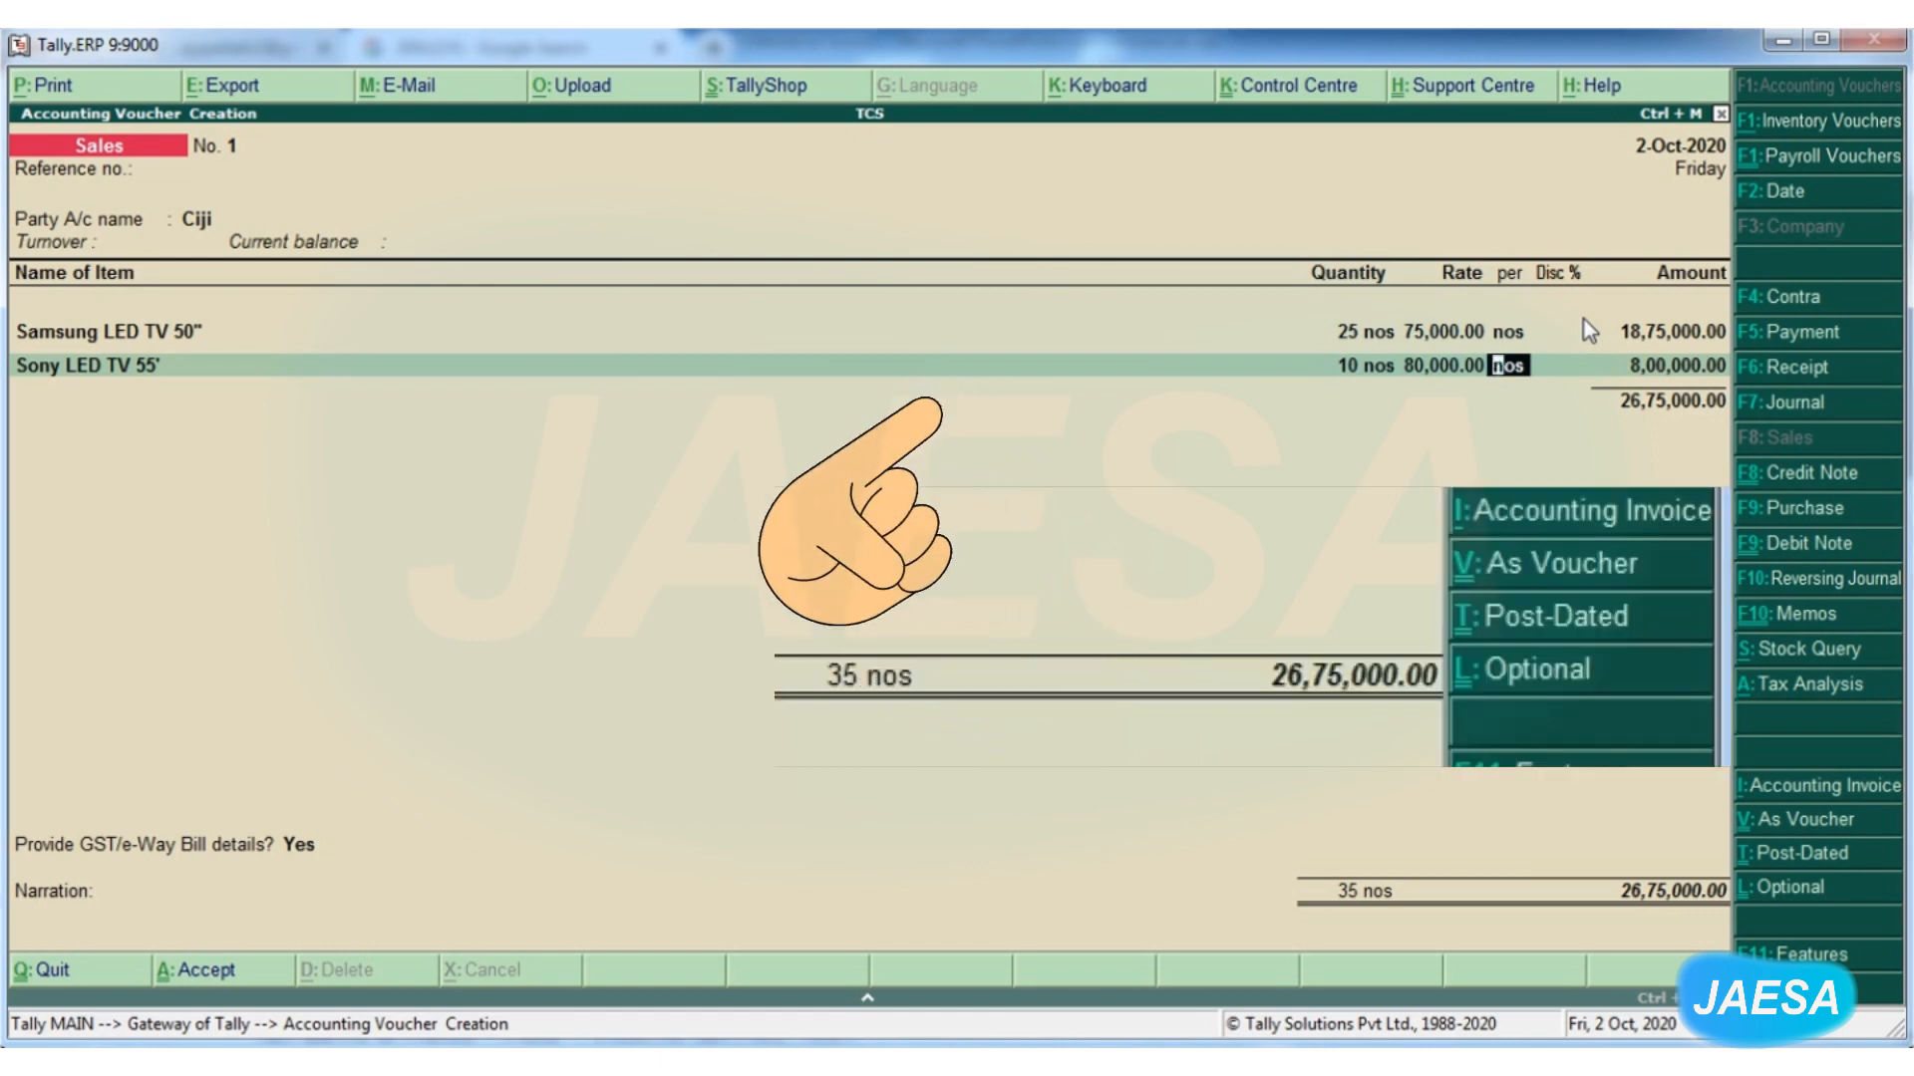
{"action": "key", "text": "Return"}
{"action": "key", "text": "Return"}
{"action": "key", "text": "Return"}
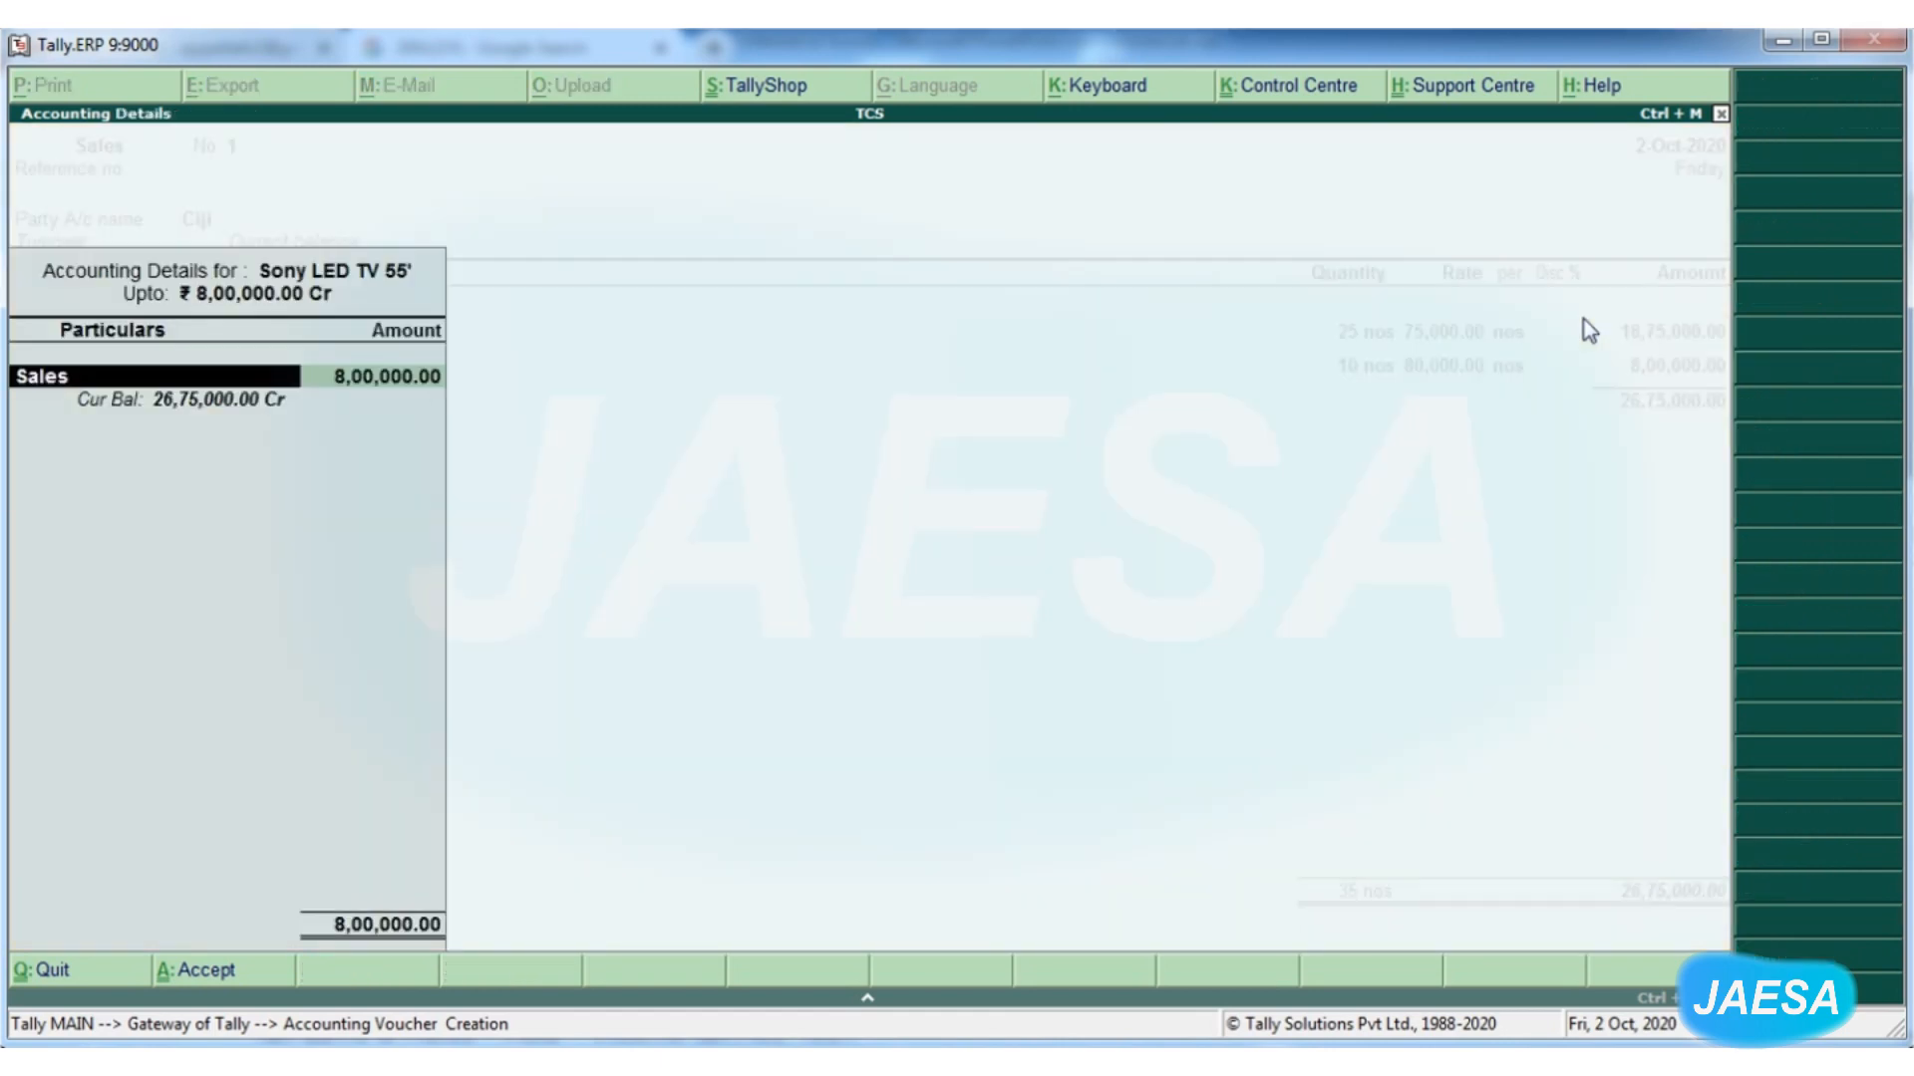
Allocate the Sony LED TV 55' to the Sales ledger with TCS nature of goods Not Applicable and accept the assessable value
{"action": "key", "text": "Return"}
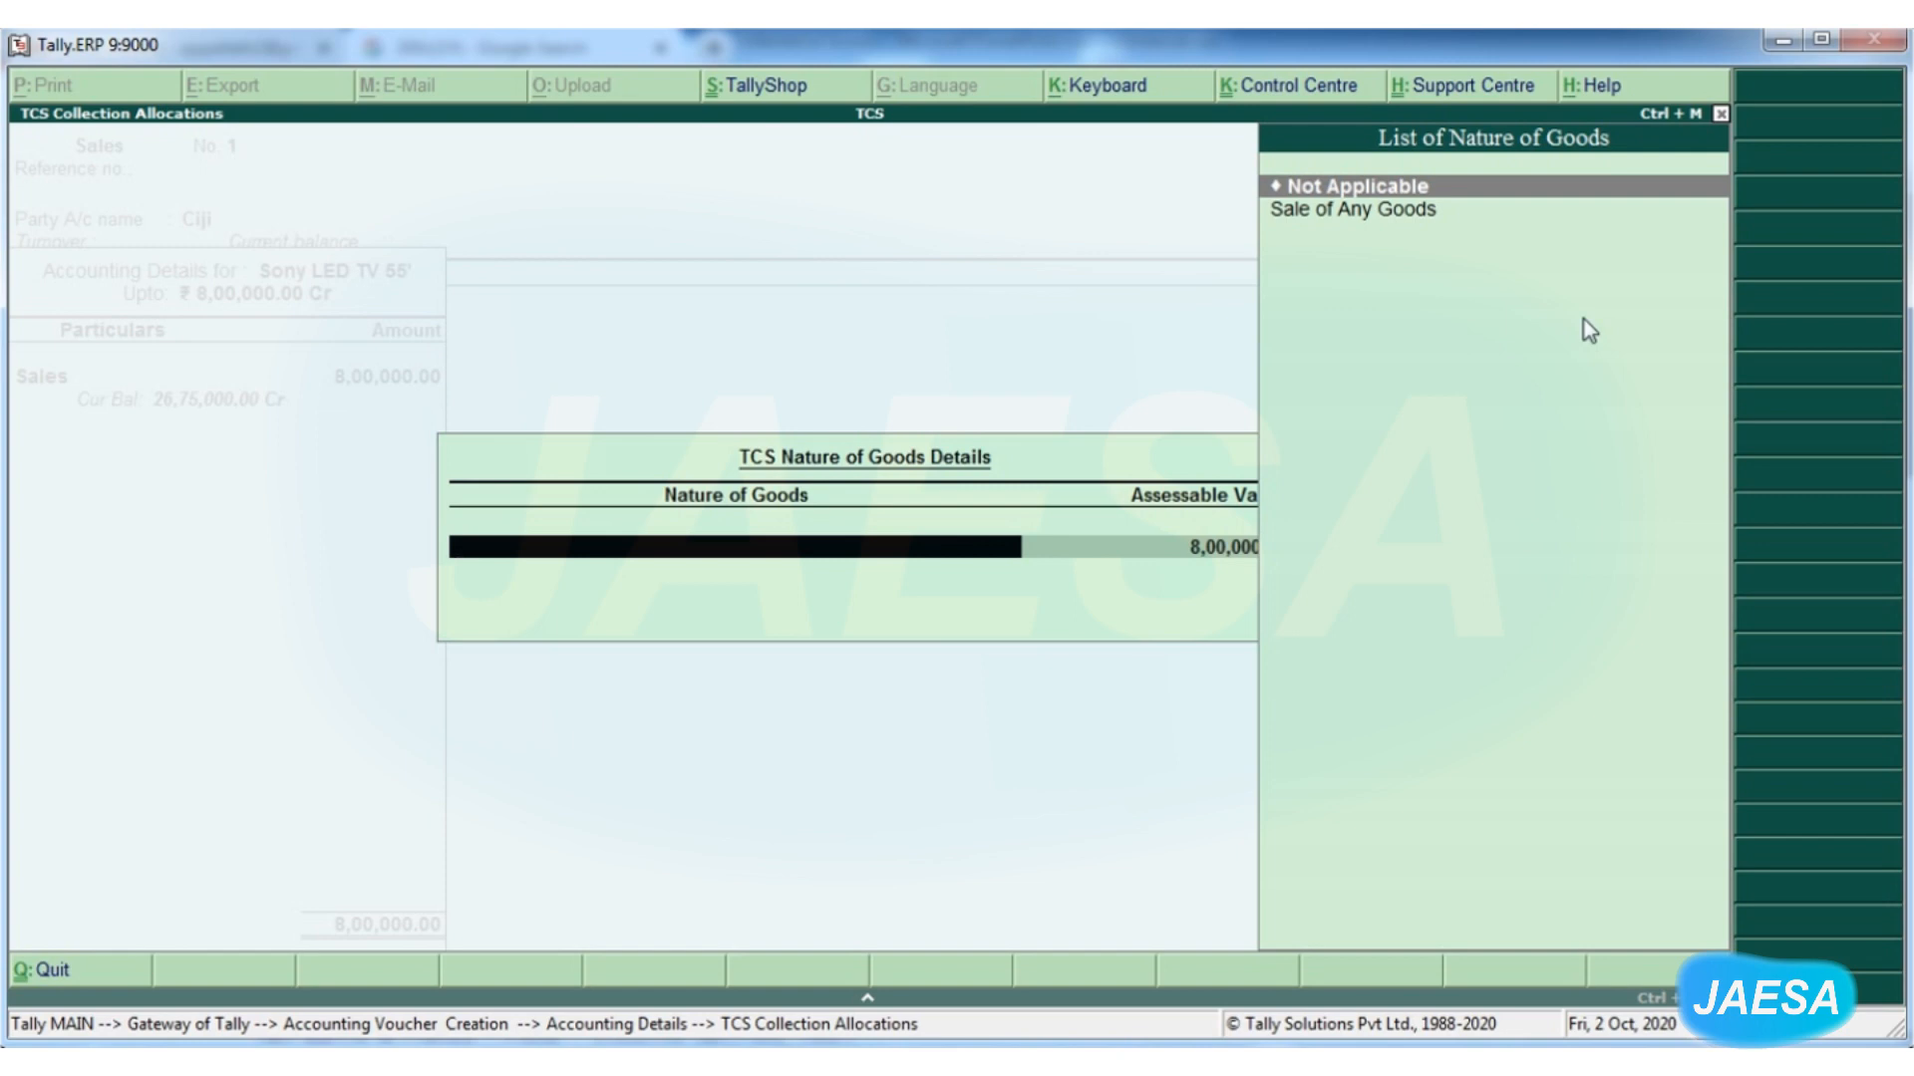
{"action": "key", "text": "Return"}
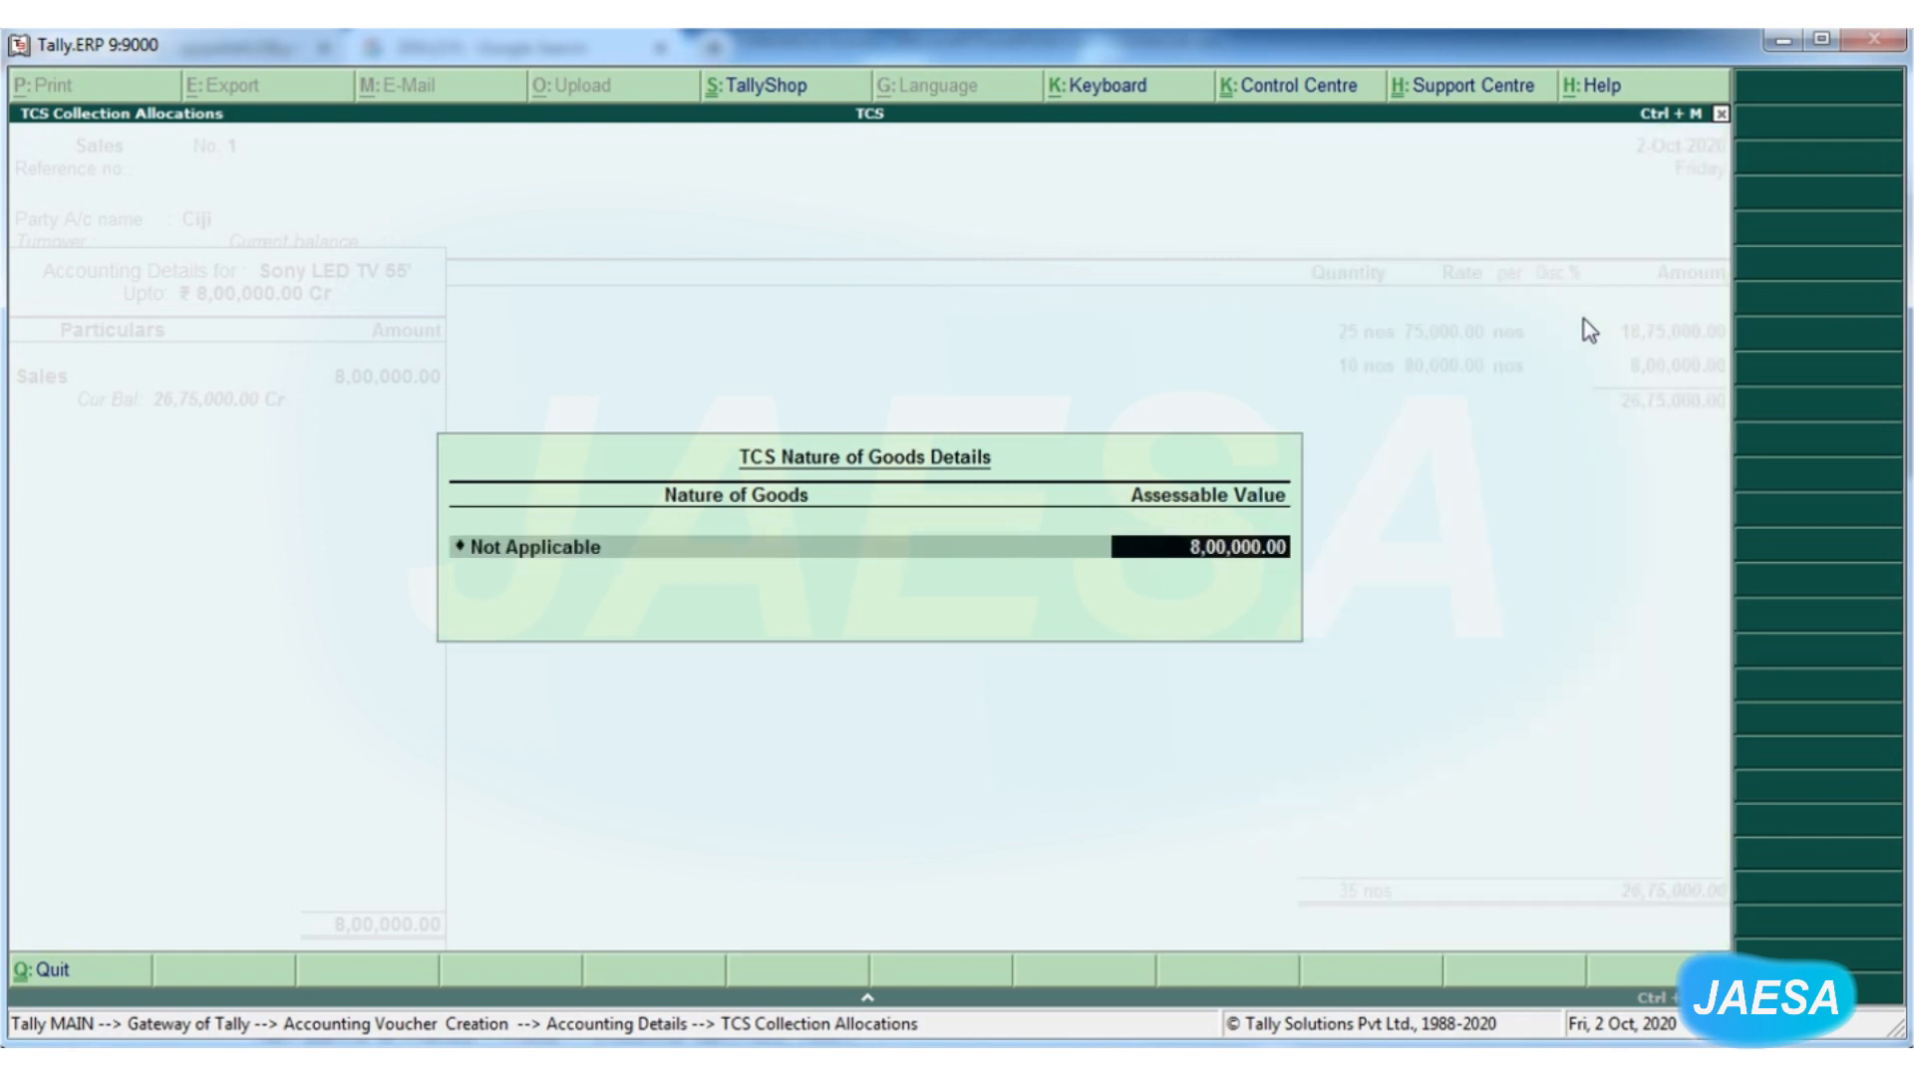
{"action": "key", "text": "Return"}
{"action": "key", "text": "Return"}
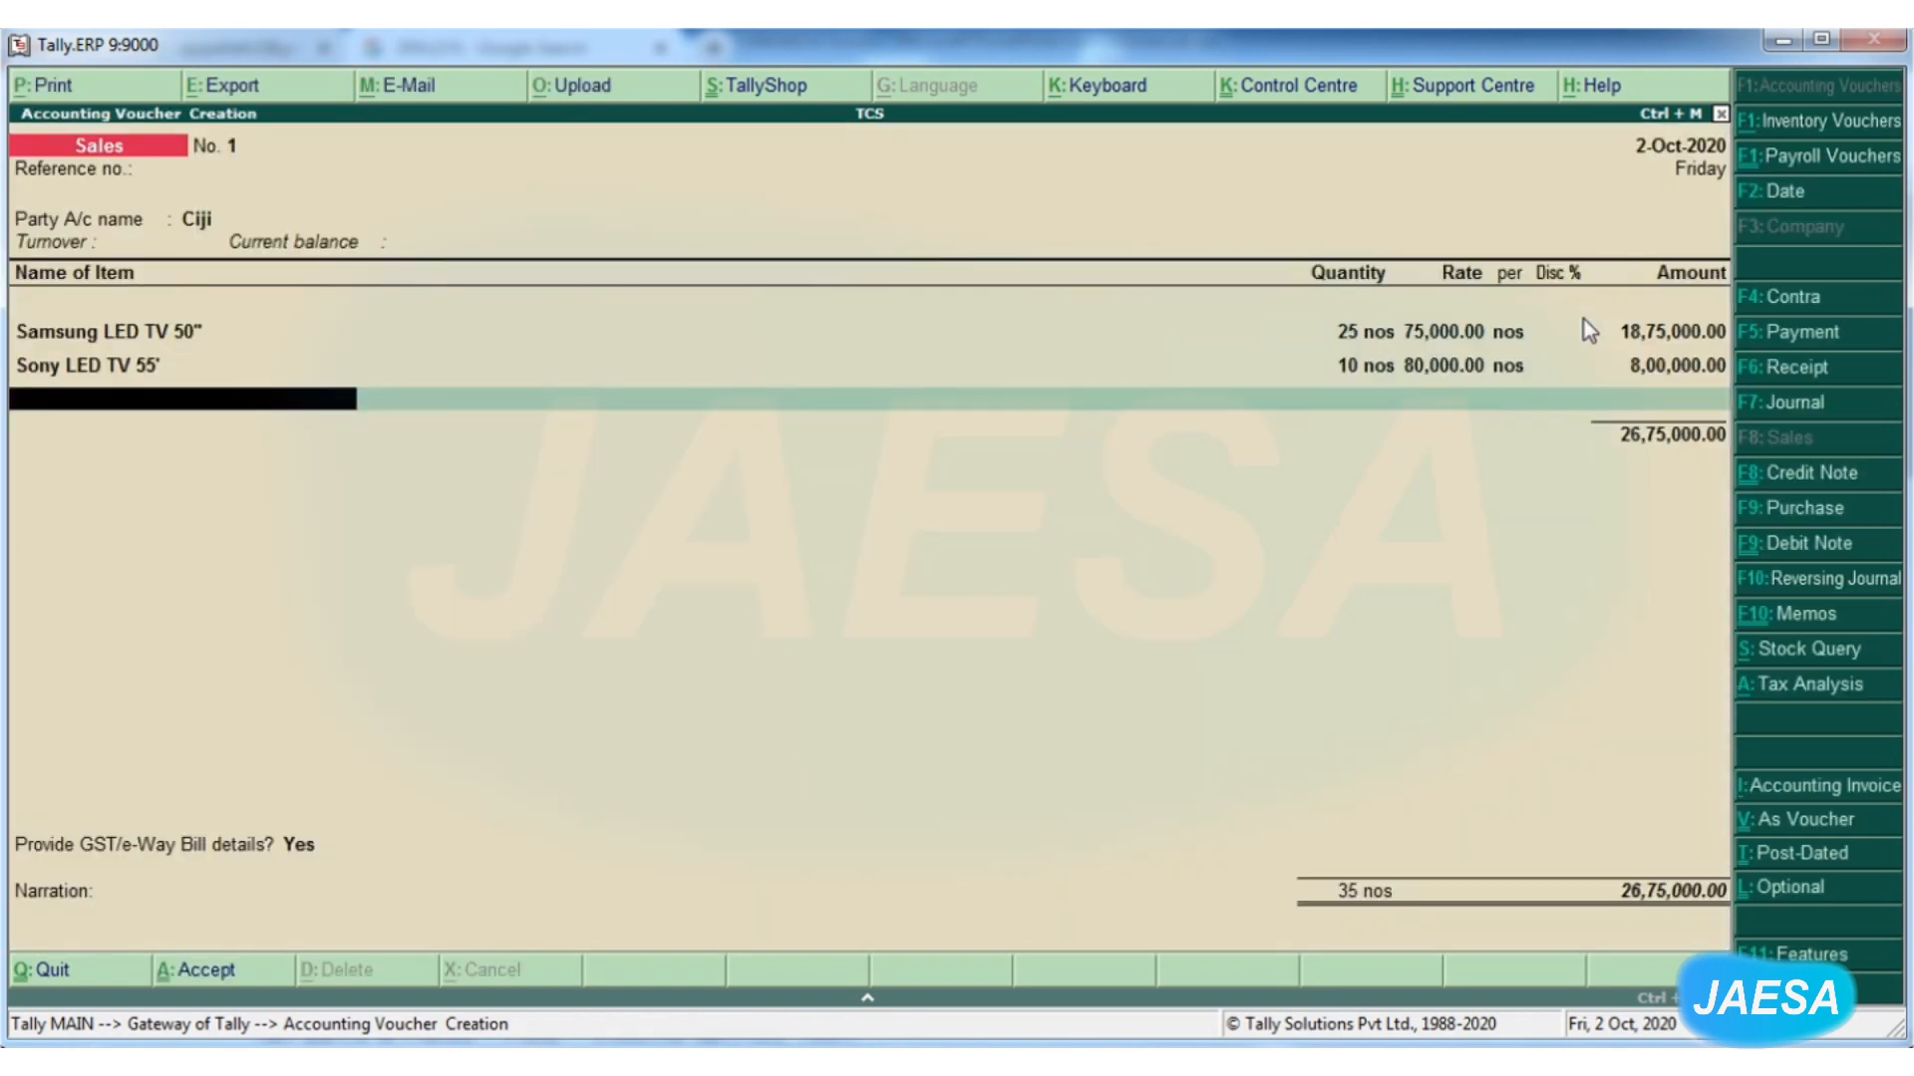
End the item list, add the CGST ledger to the invoice and open that ledger for alteration
{"action": "key", "text": "Return"}
{"action": "type", "text": "g"}
{"action": "key", "text": "Return"}
{"action": "key", "text": "Escape"}
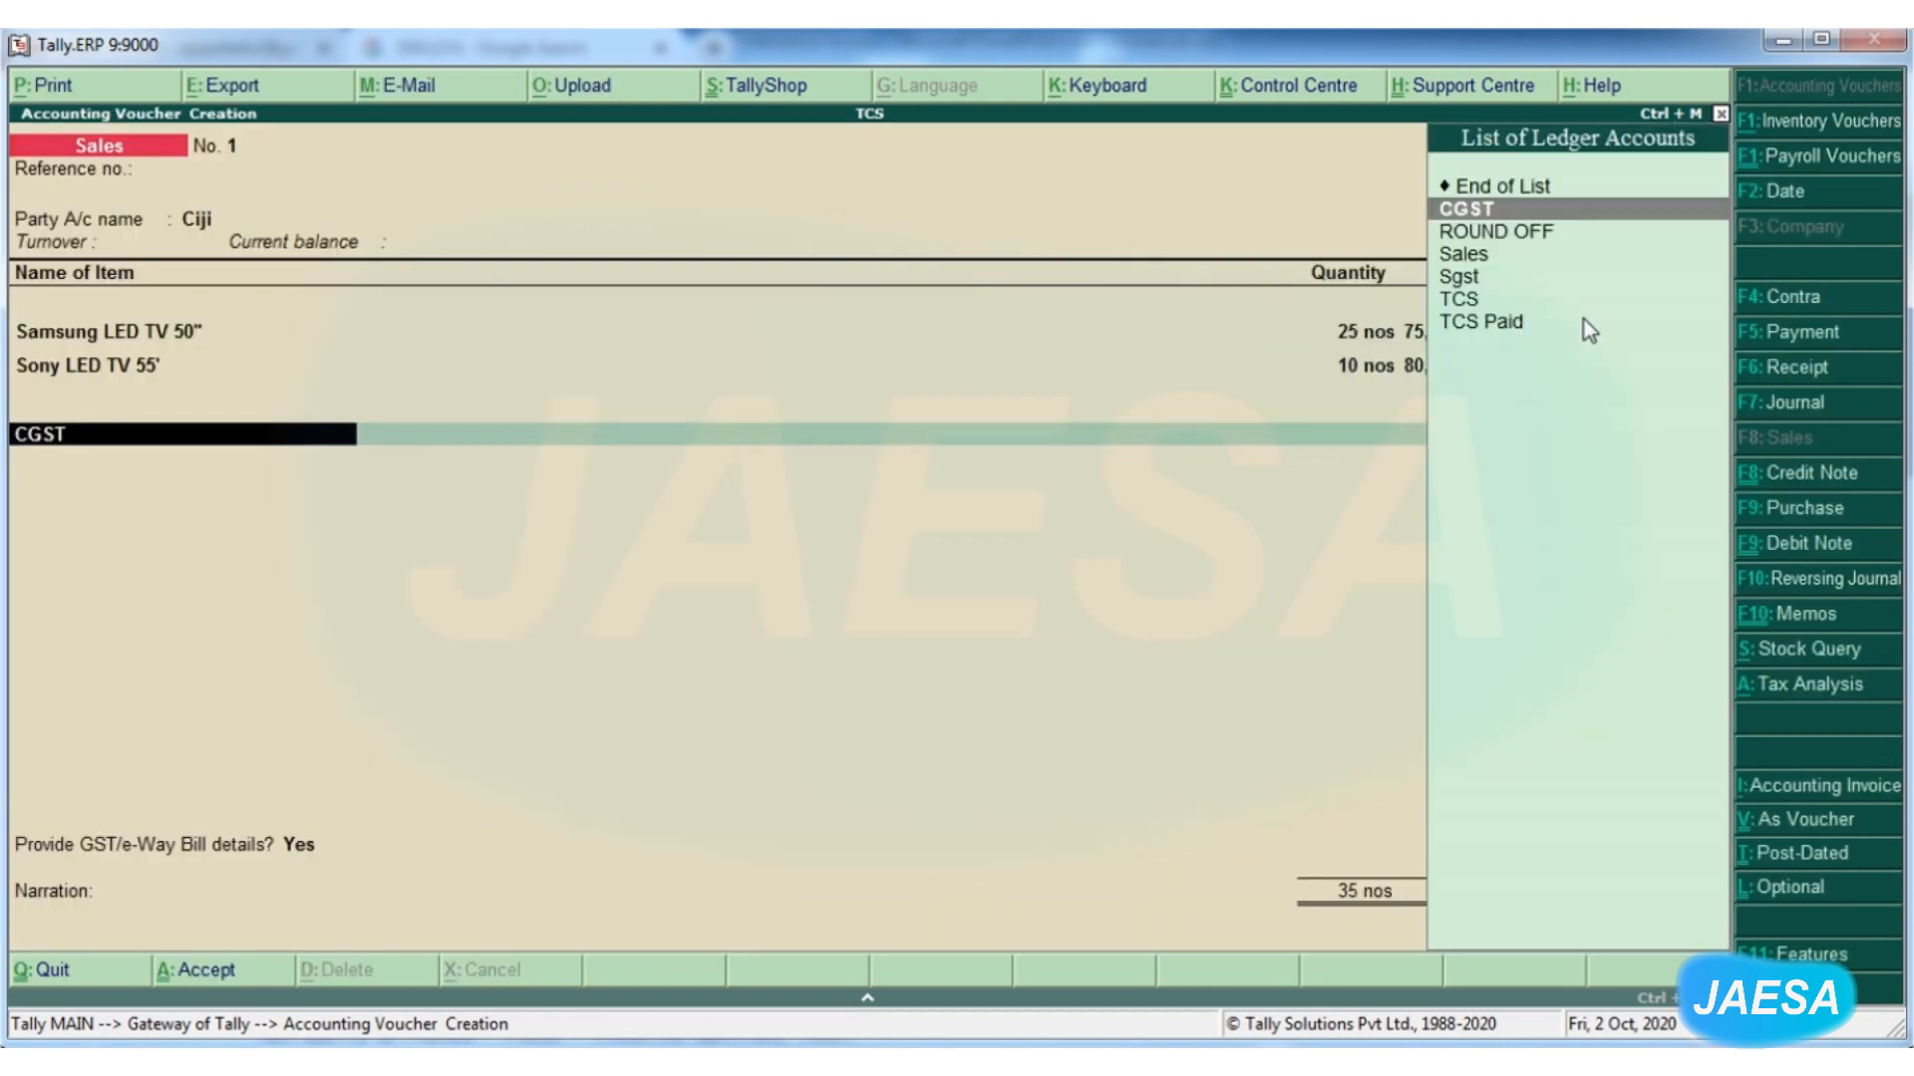
{"action": "key", "text": "ctrl+Return"}
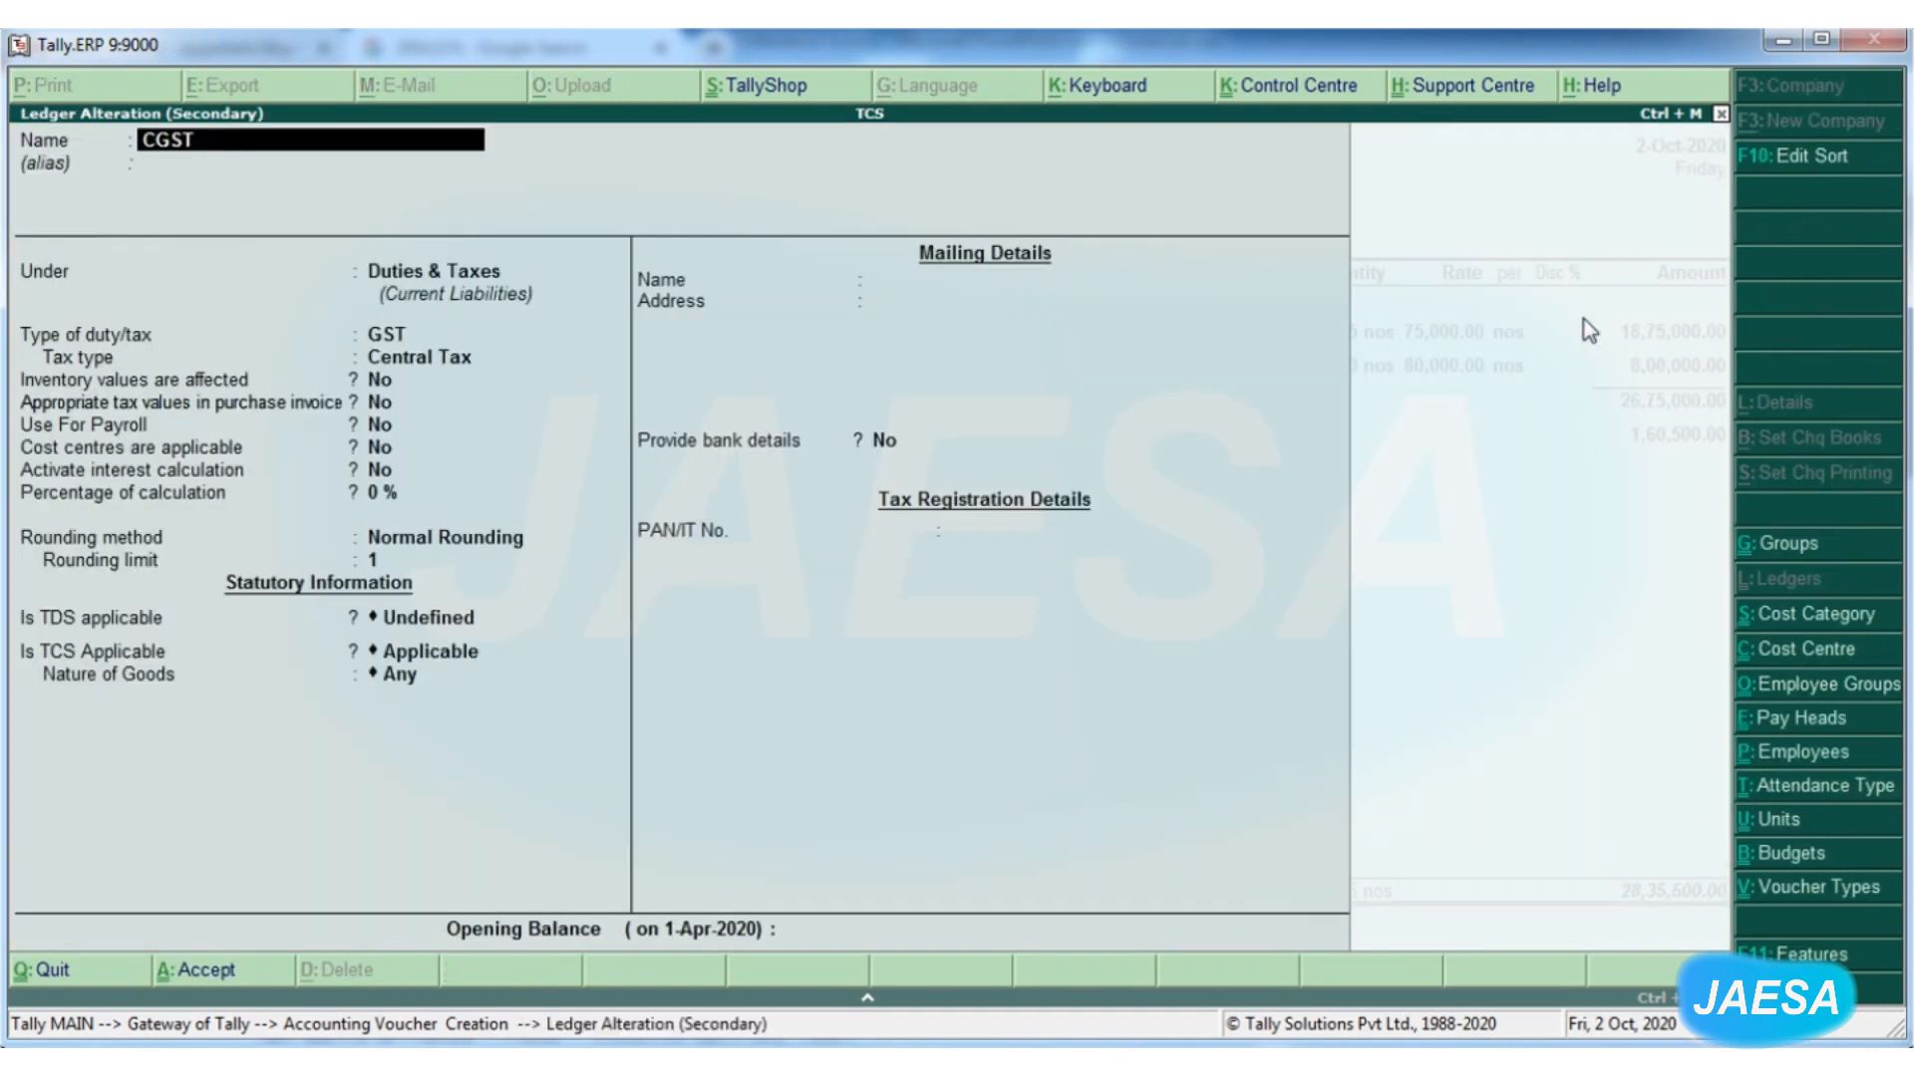
Keep the CGST ledger under Duties & Taxes as GST Central Tax, with Normal Rounding to 1 and TDS Undefined
{"action": "key", "text": "Return"}
{"action": "key", "text": "Return"}
{"action": "key", "text": "Return"}
{"action": "key", "text": "Return"}
{"action": "key", "text": "Return"}
{"action": "key", "text": "Return"}
{"action": "key", "text": "Return"}
{"action": "key", "text": "Return"}
{"action": "key", "text": "Return"}
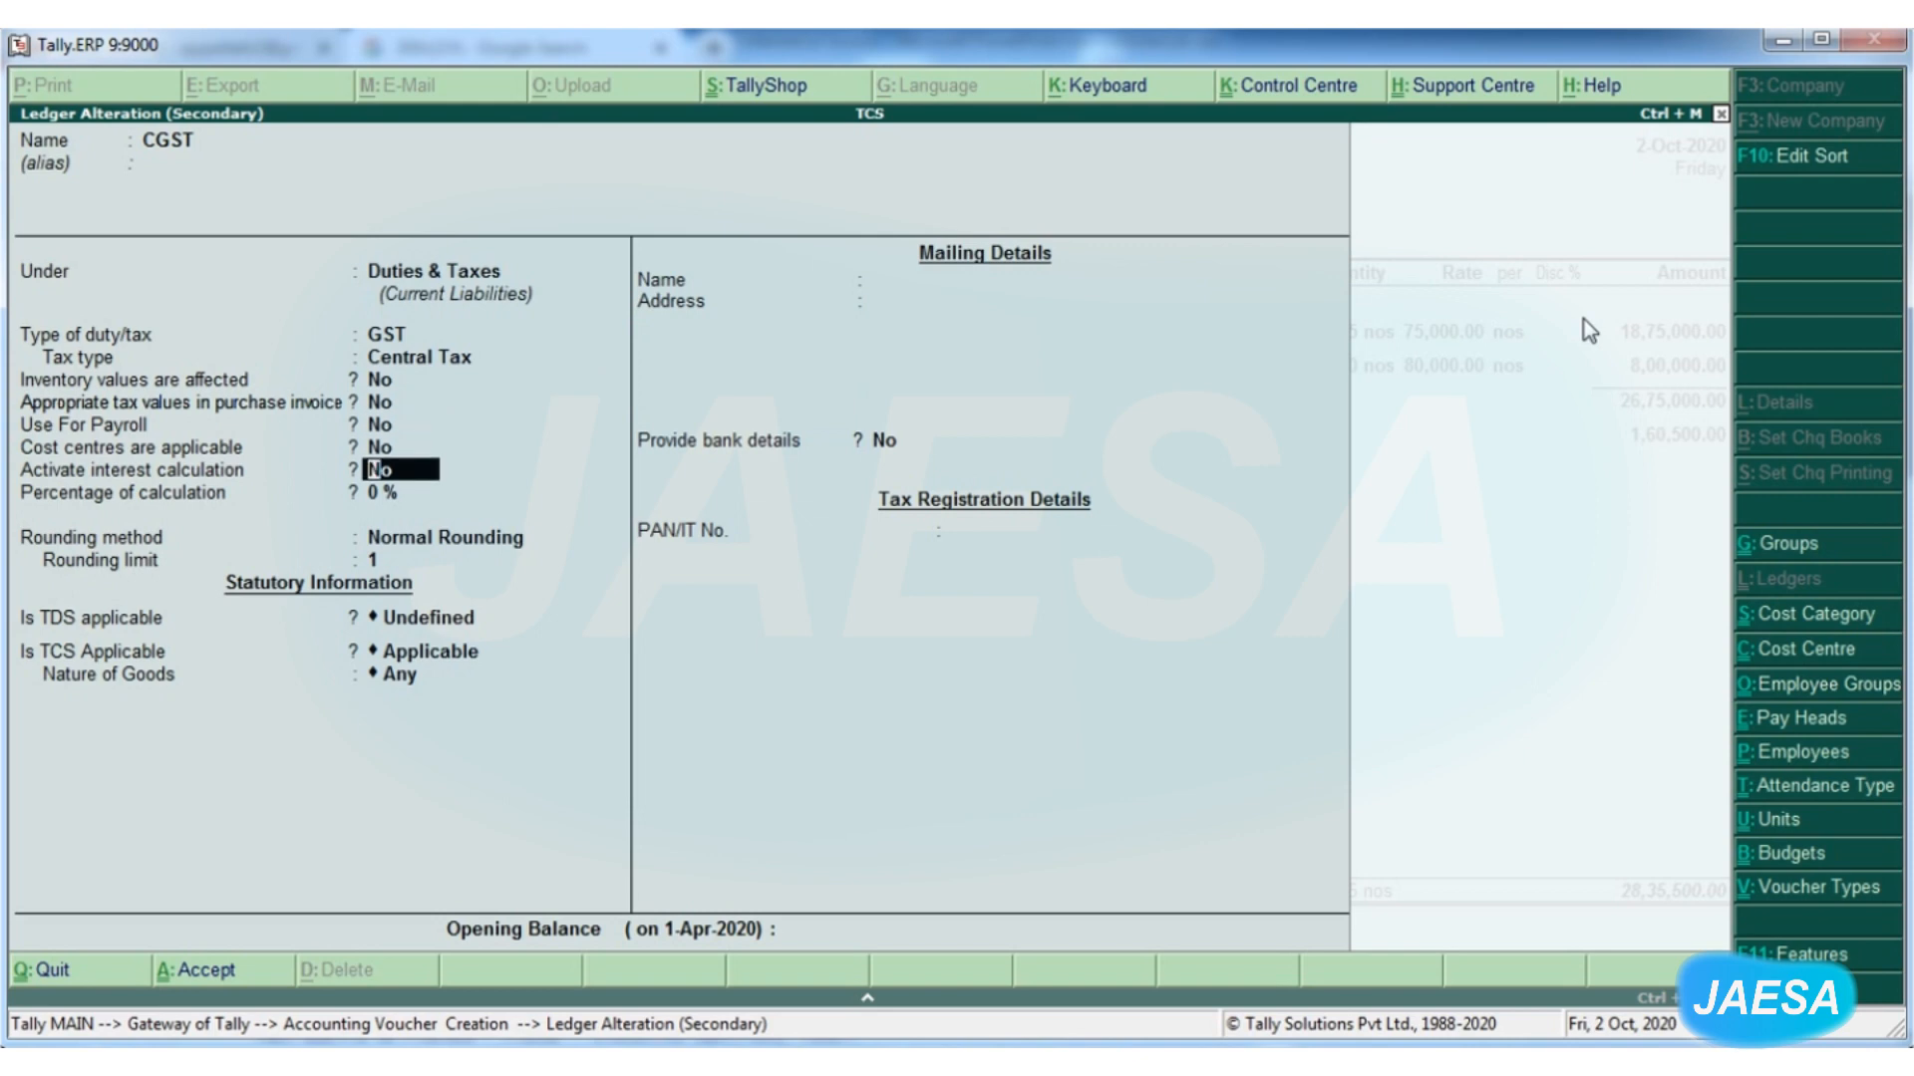
{"action": "key", "text": "Return"}
{"action": "key", "text": "Return"}
{"action": "key", "text": "Return"}
{"action": "key", "text": "Return"}
{"action": "key", "text": "Return"}
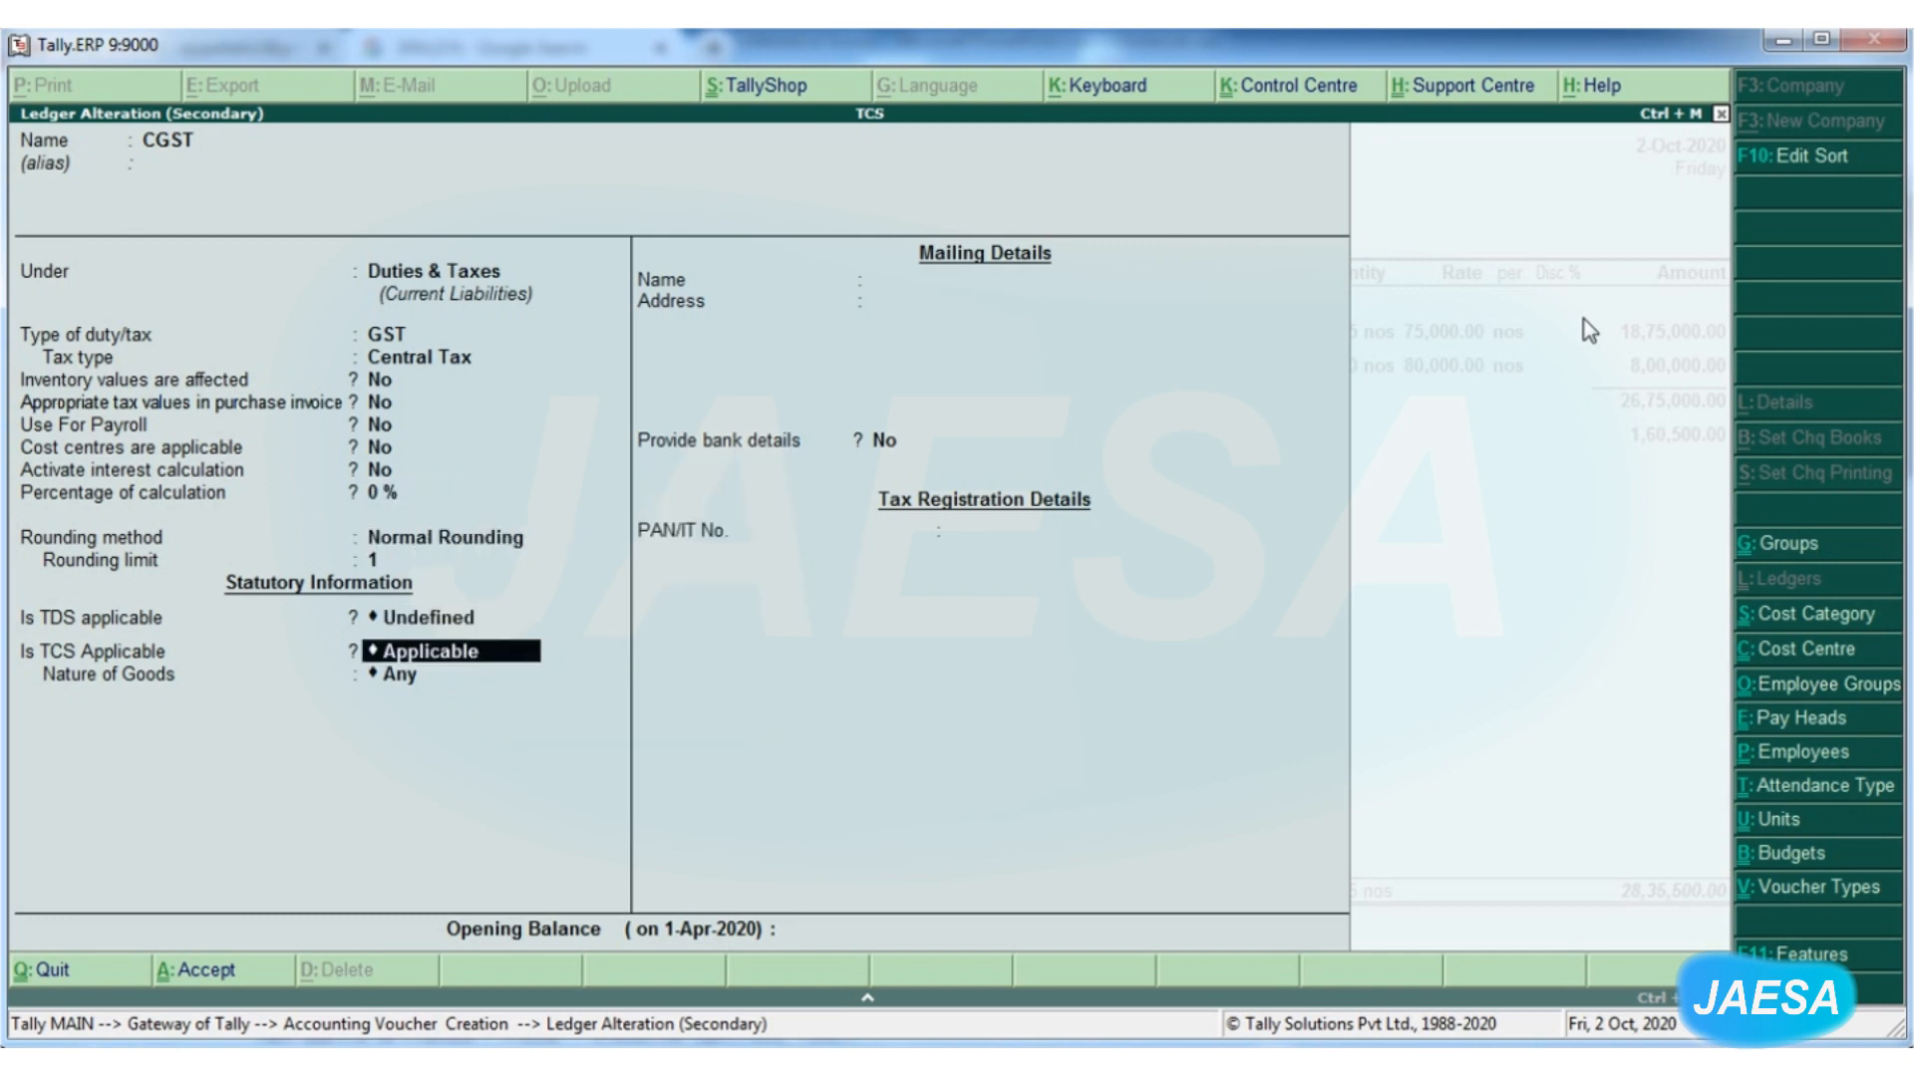
Keep TCS as Applicable with nature of goods Any and bank details as No in the CGST ledger, and save it
{"action": "key", "text": "Return"}
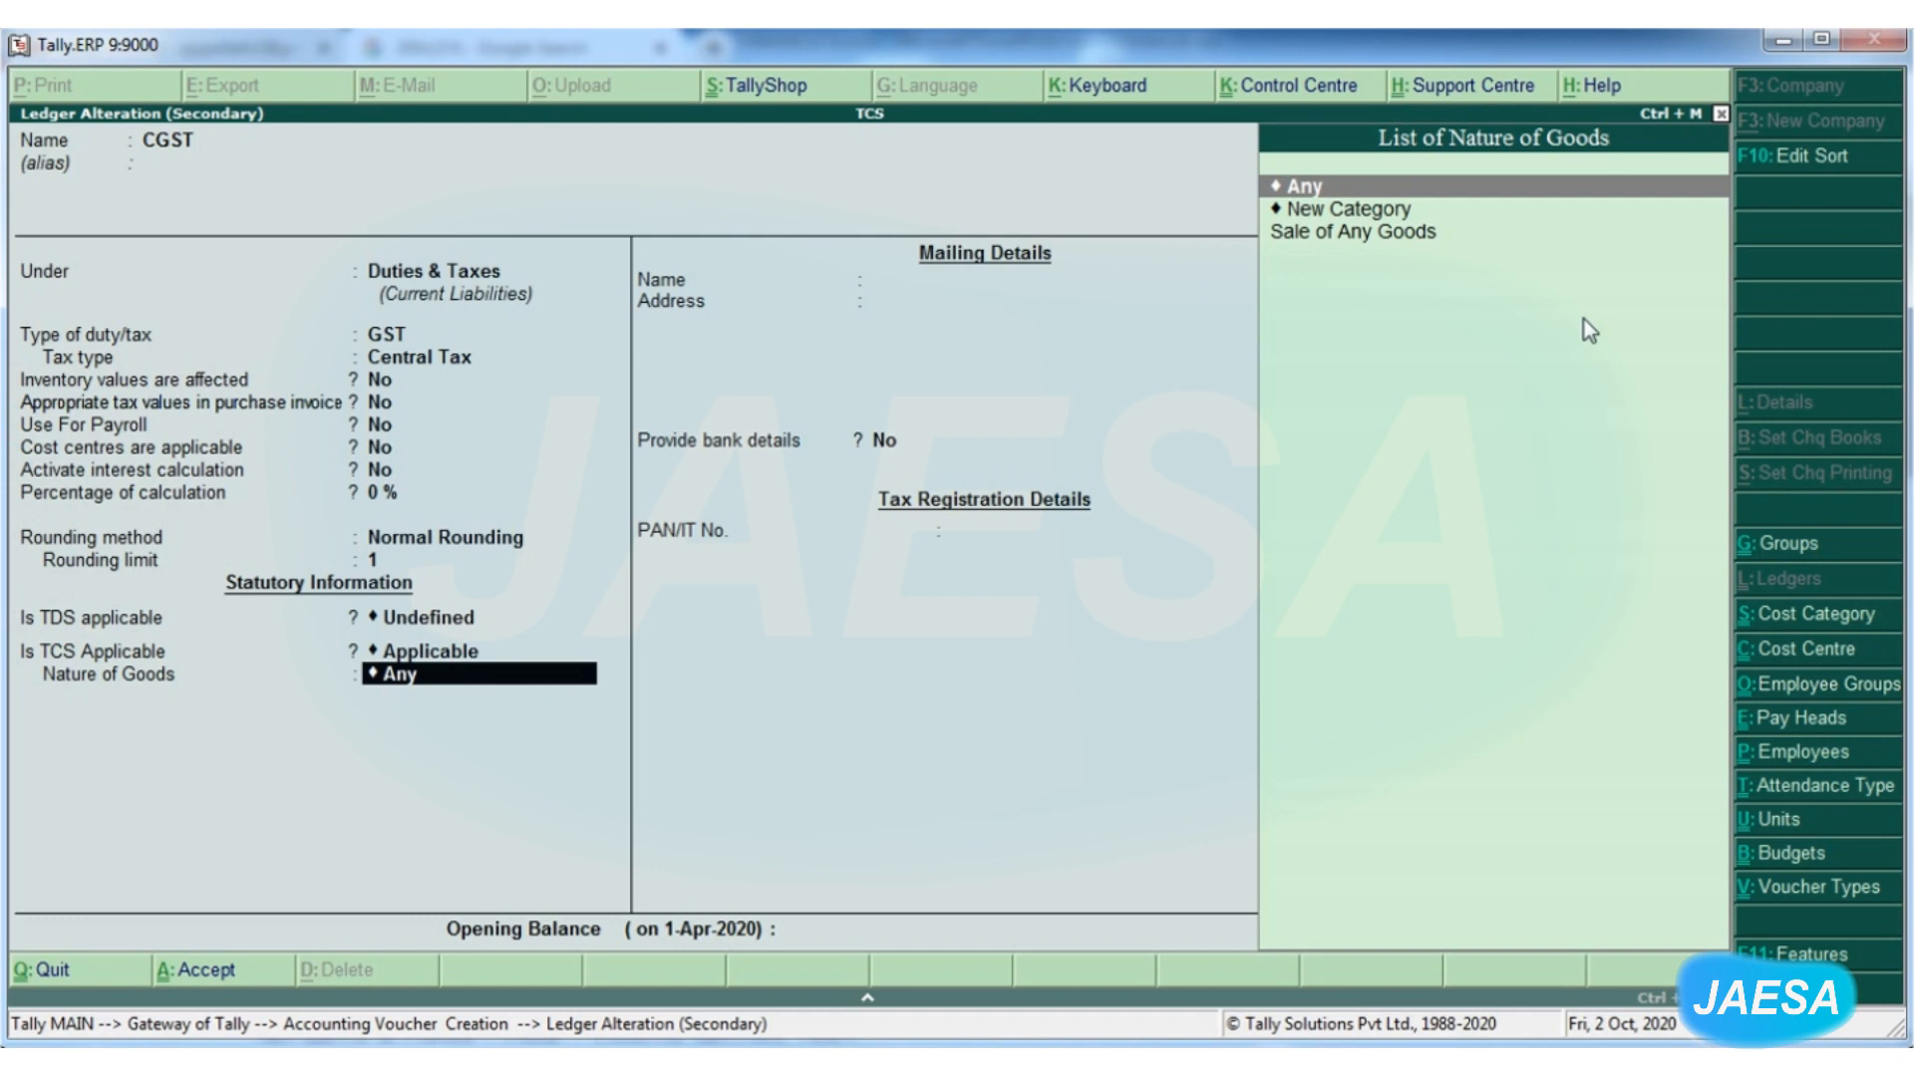
{"action": "key", "text": "Return"}
{"action": "key", "text": "Return"}
{"action": "key", "text": "Return"}
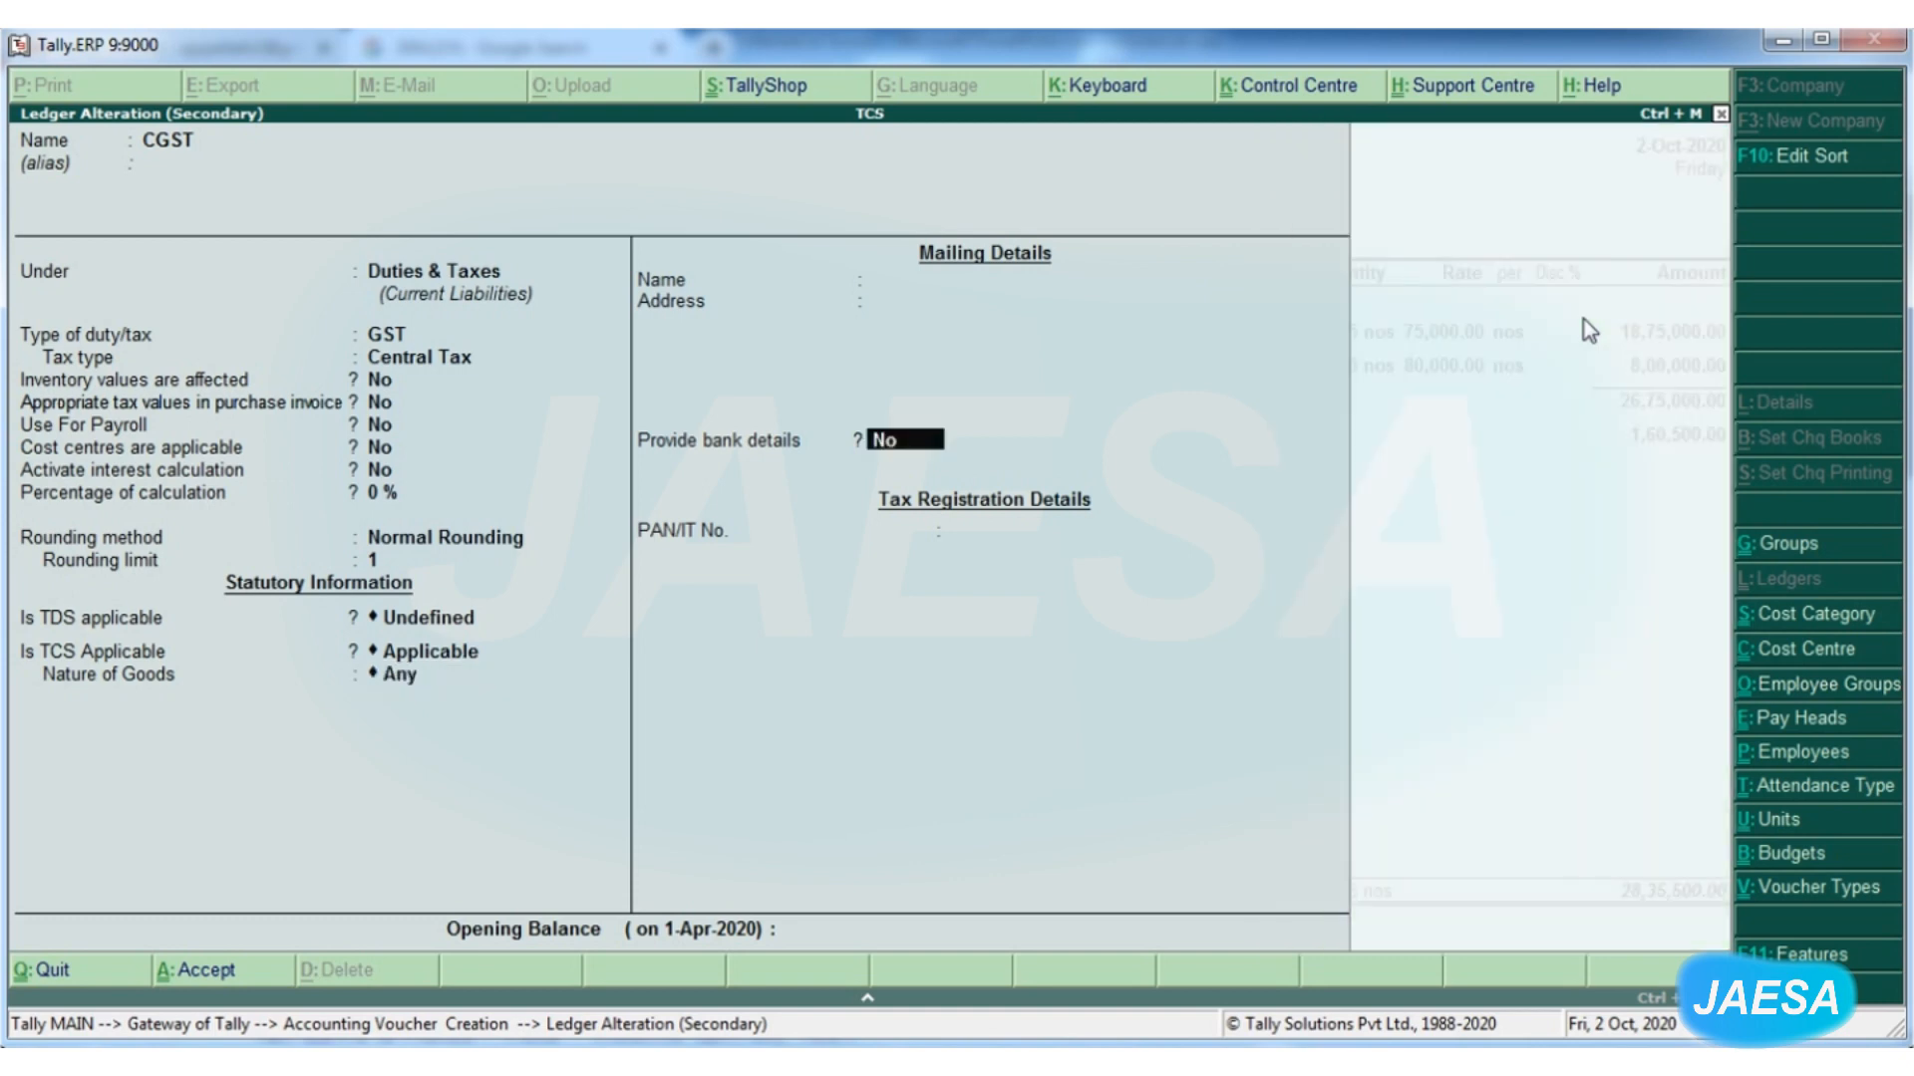
{"action": "key", "text": "Return"}
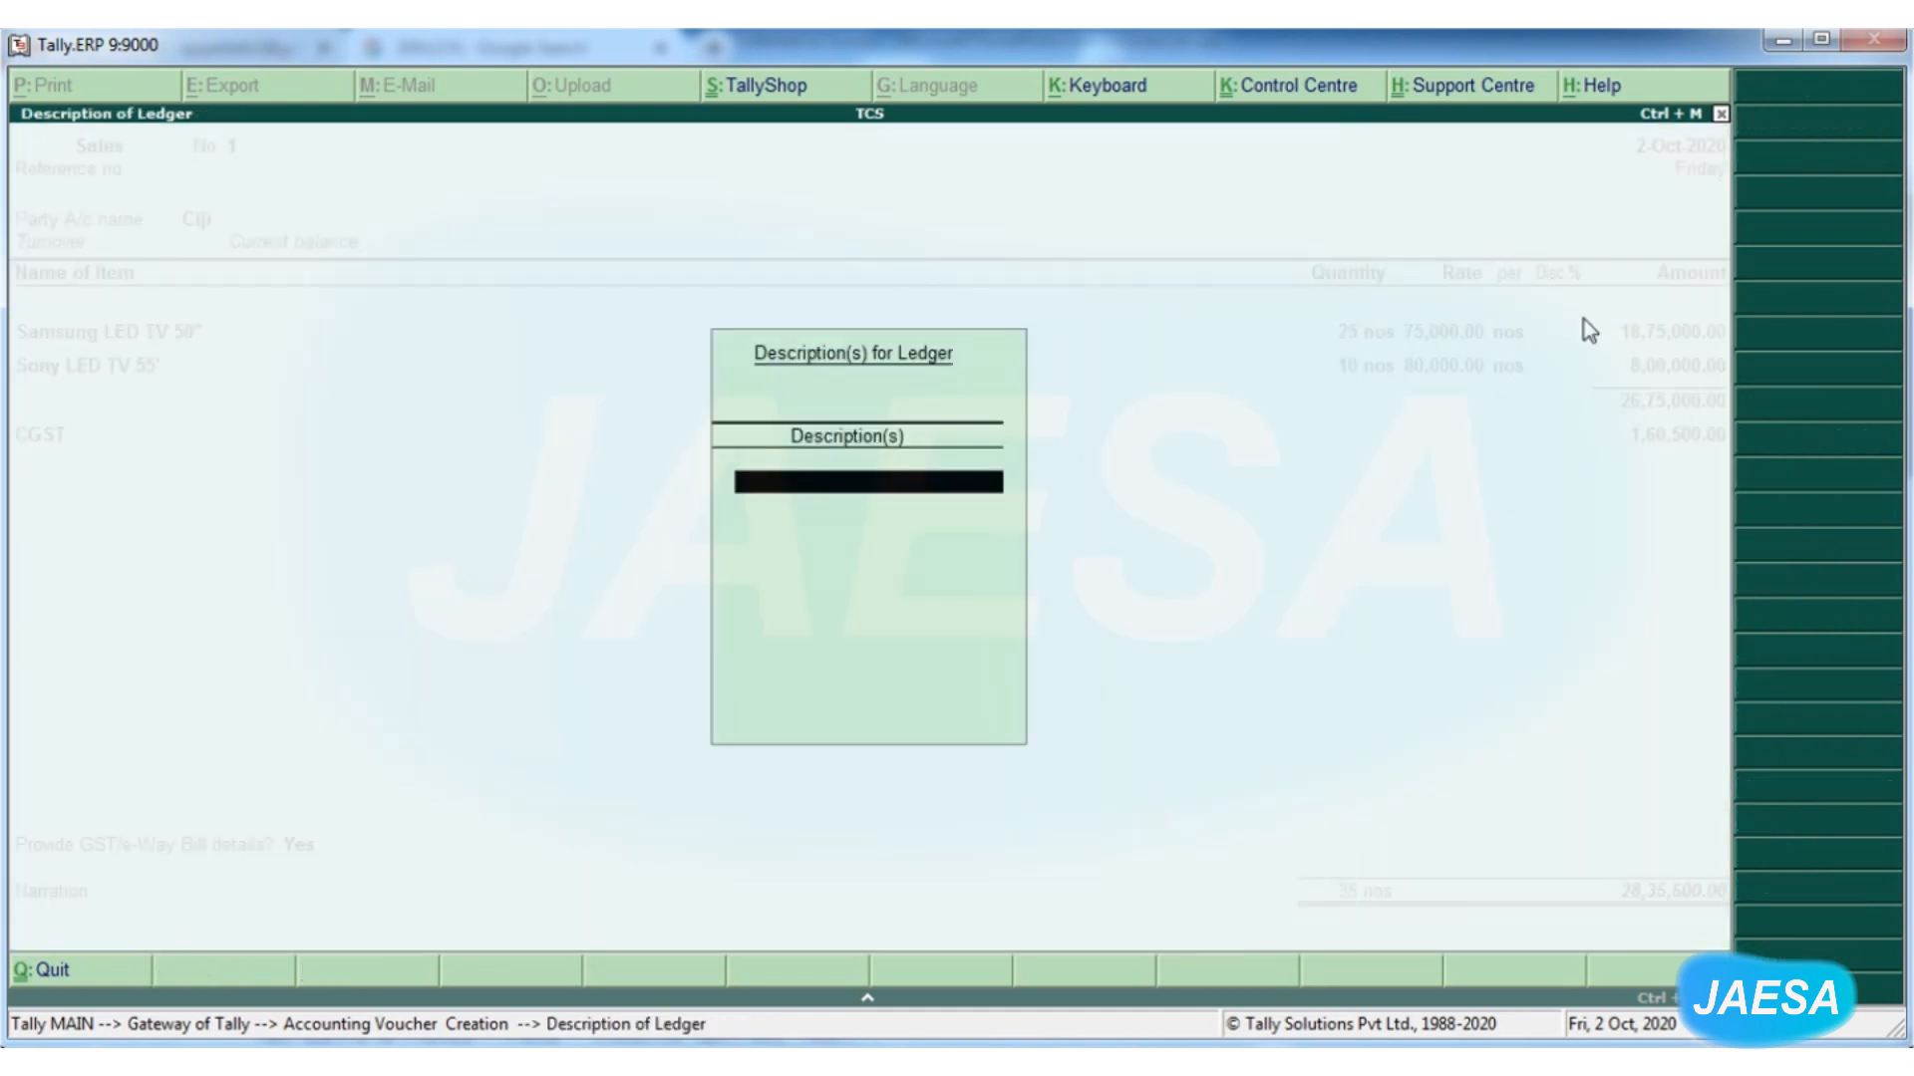
Leave the CGST description blank, set its TCS nature of goods to Not Applicable and accept the assessable value
{"action": "key", "text": "Return"}
{"action": "key", "text": "Return"}
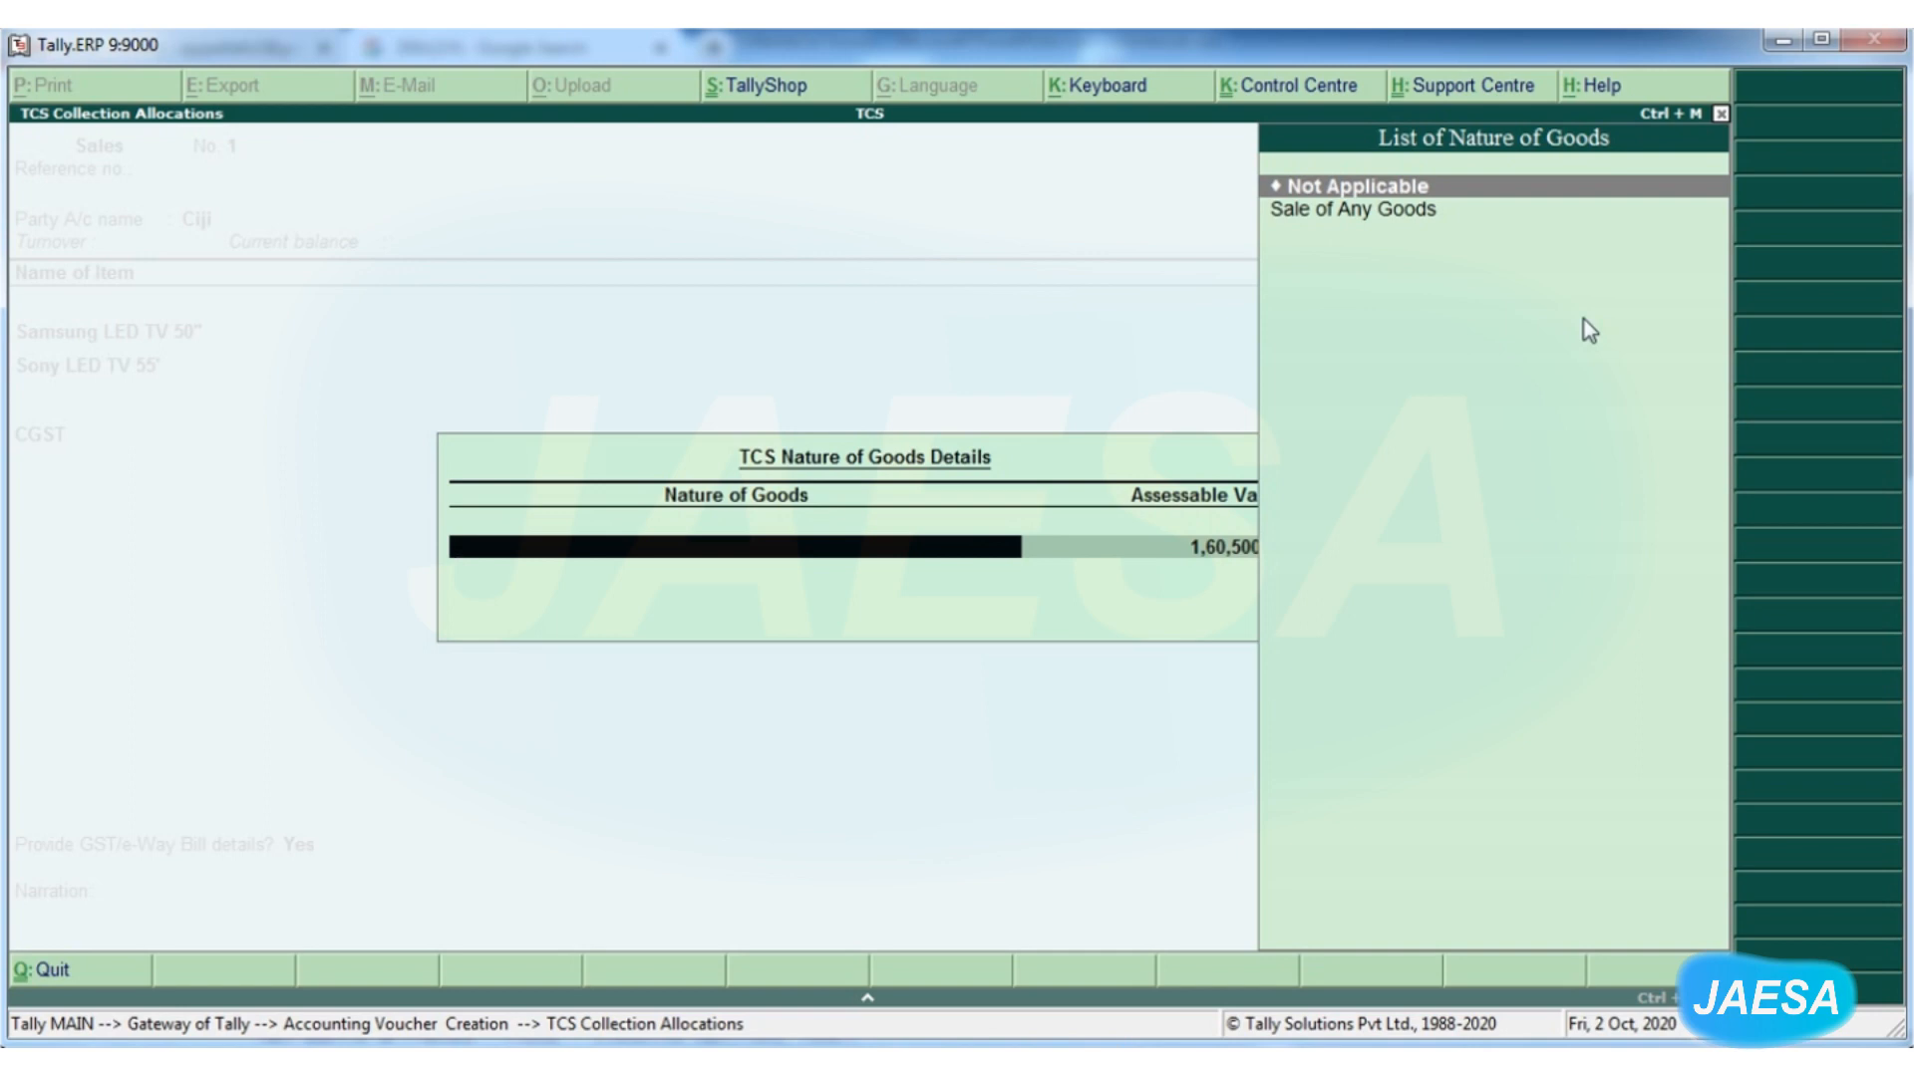
{"action": "key", "text": "Return"}
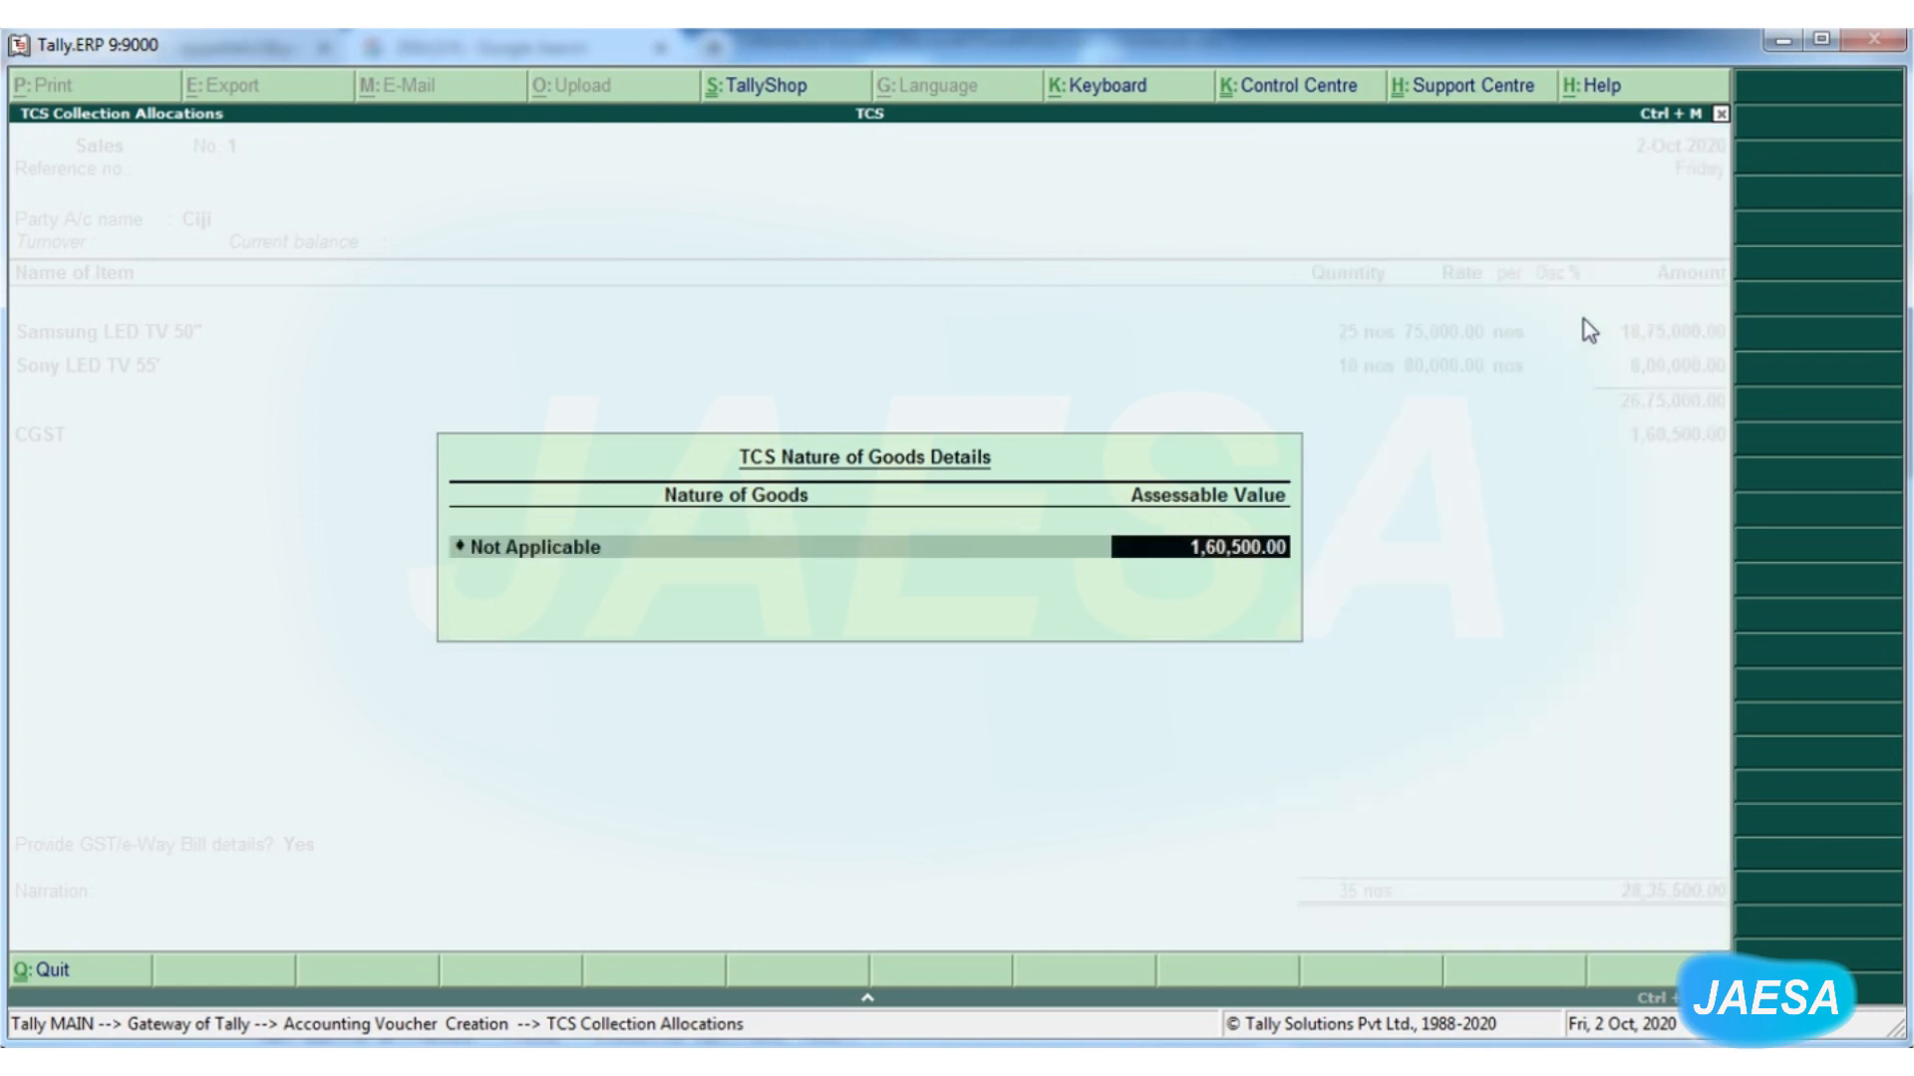
{"action": "key", "text": "Return"}
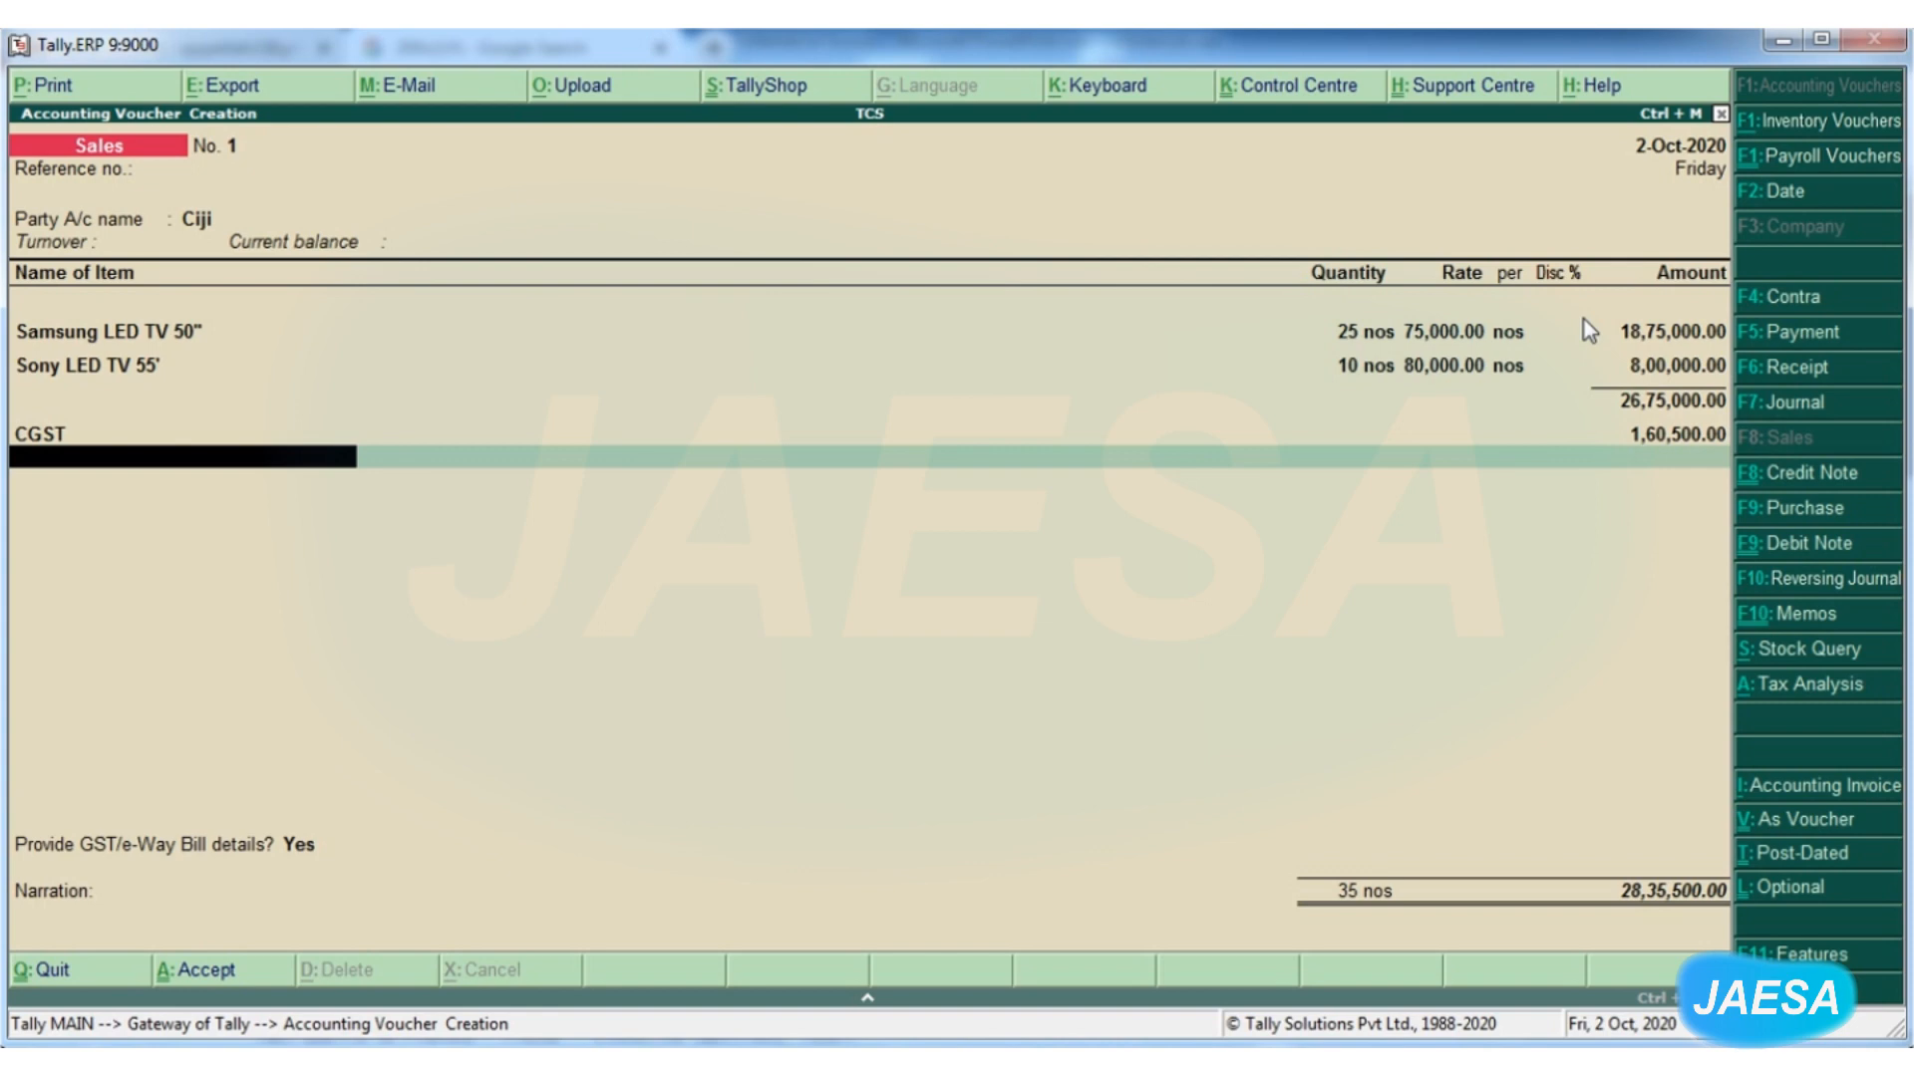
Add the Sgst ledger to the invoice with TCS nature of goods Not Applicable and accept its amount and assessable value
{"action": "type", "text": "S"}
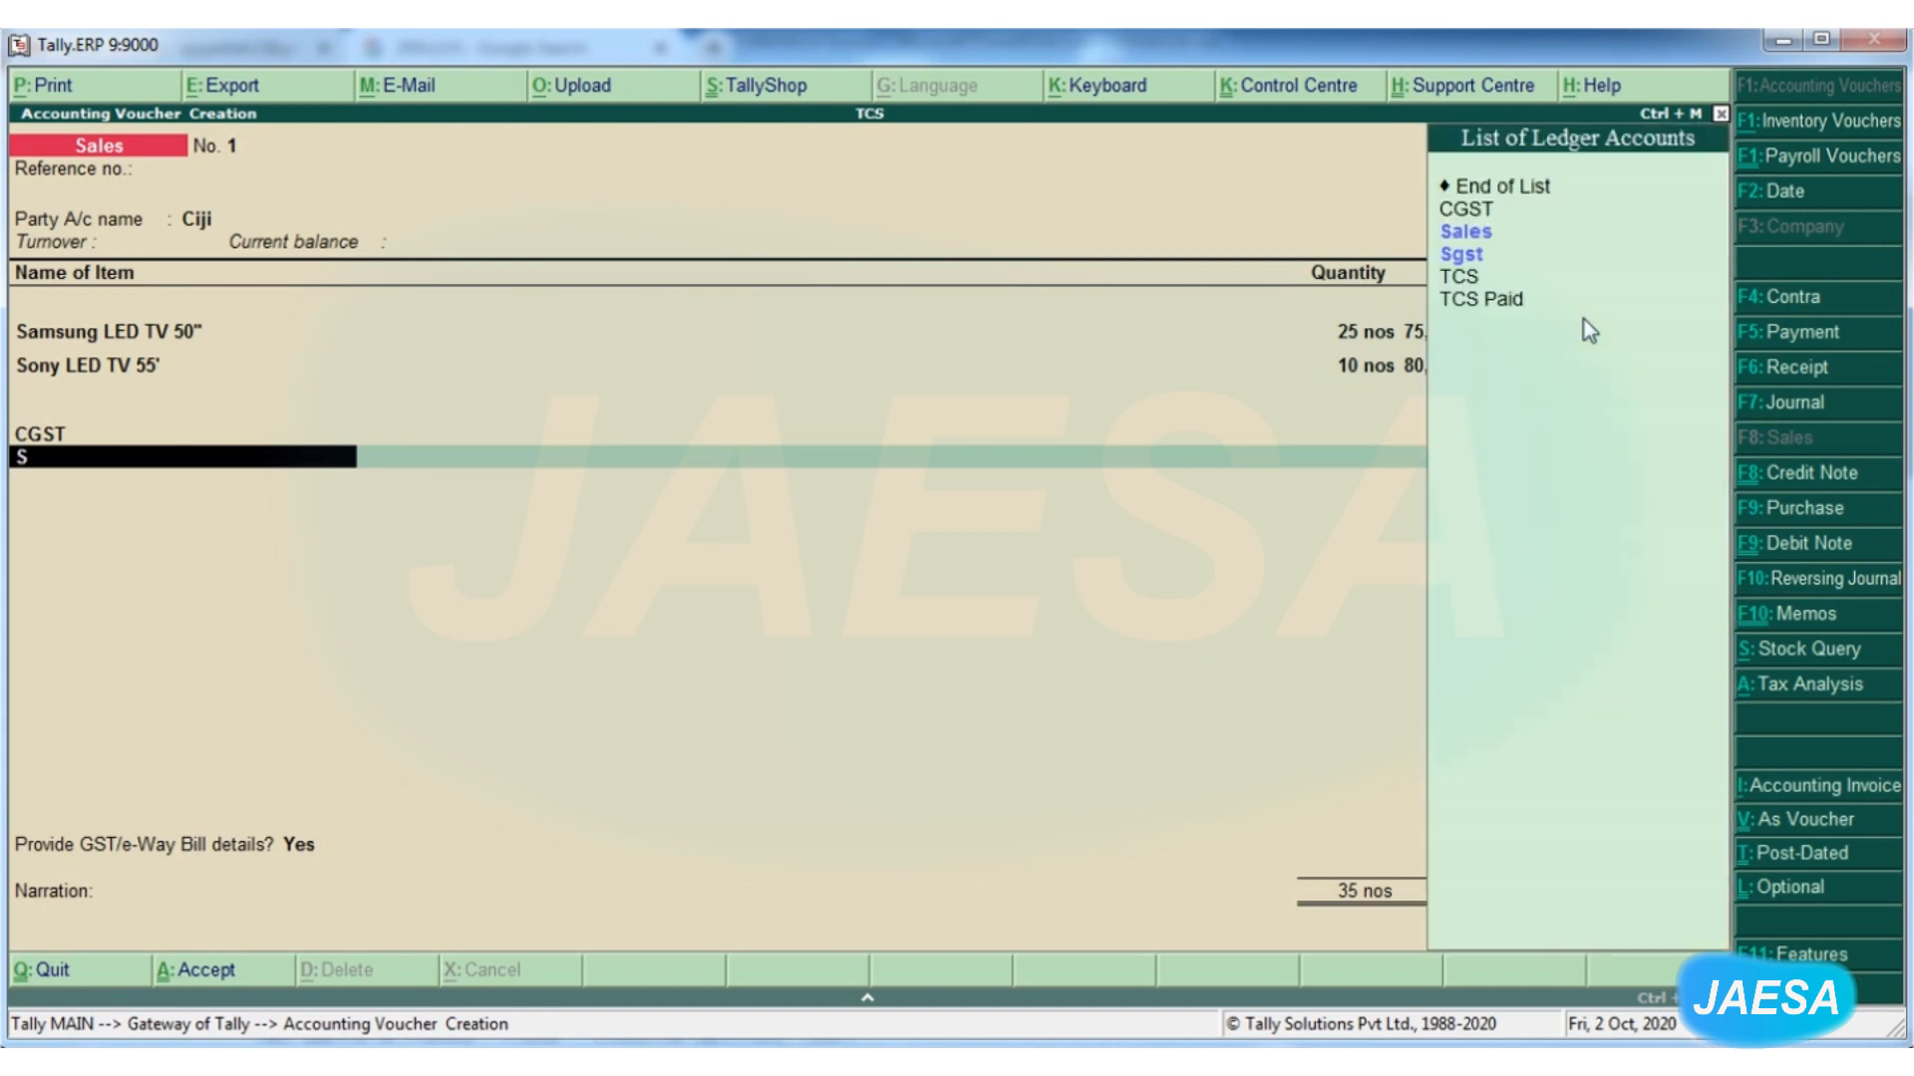
{"action": "key", "text": "Down"}
{"action": "key", "text": "Return"}
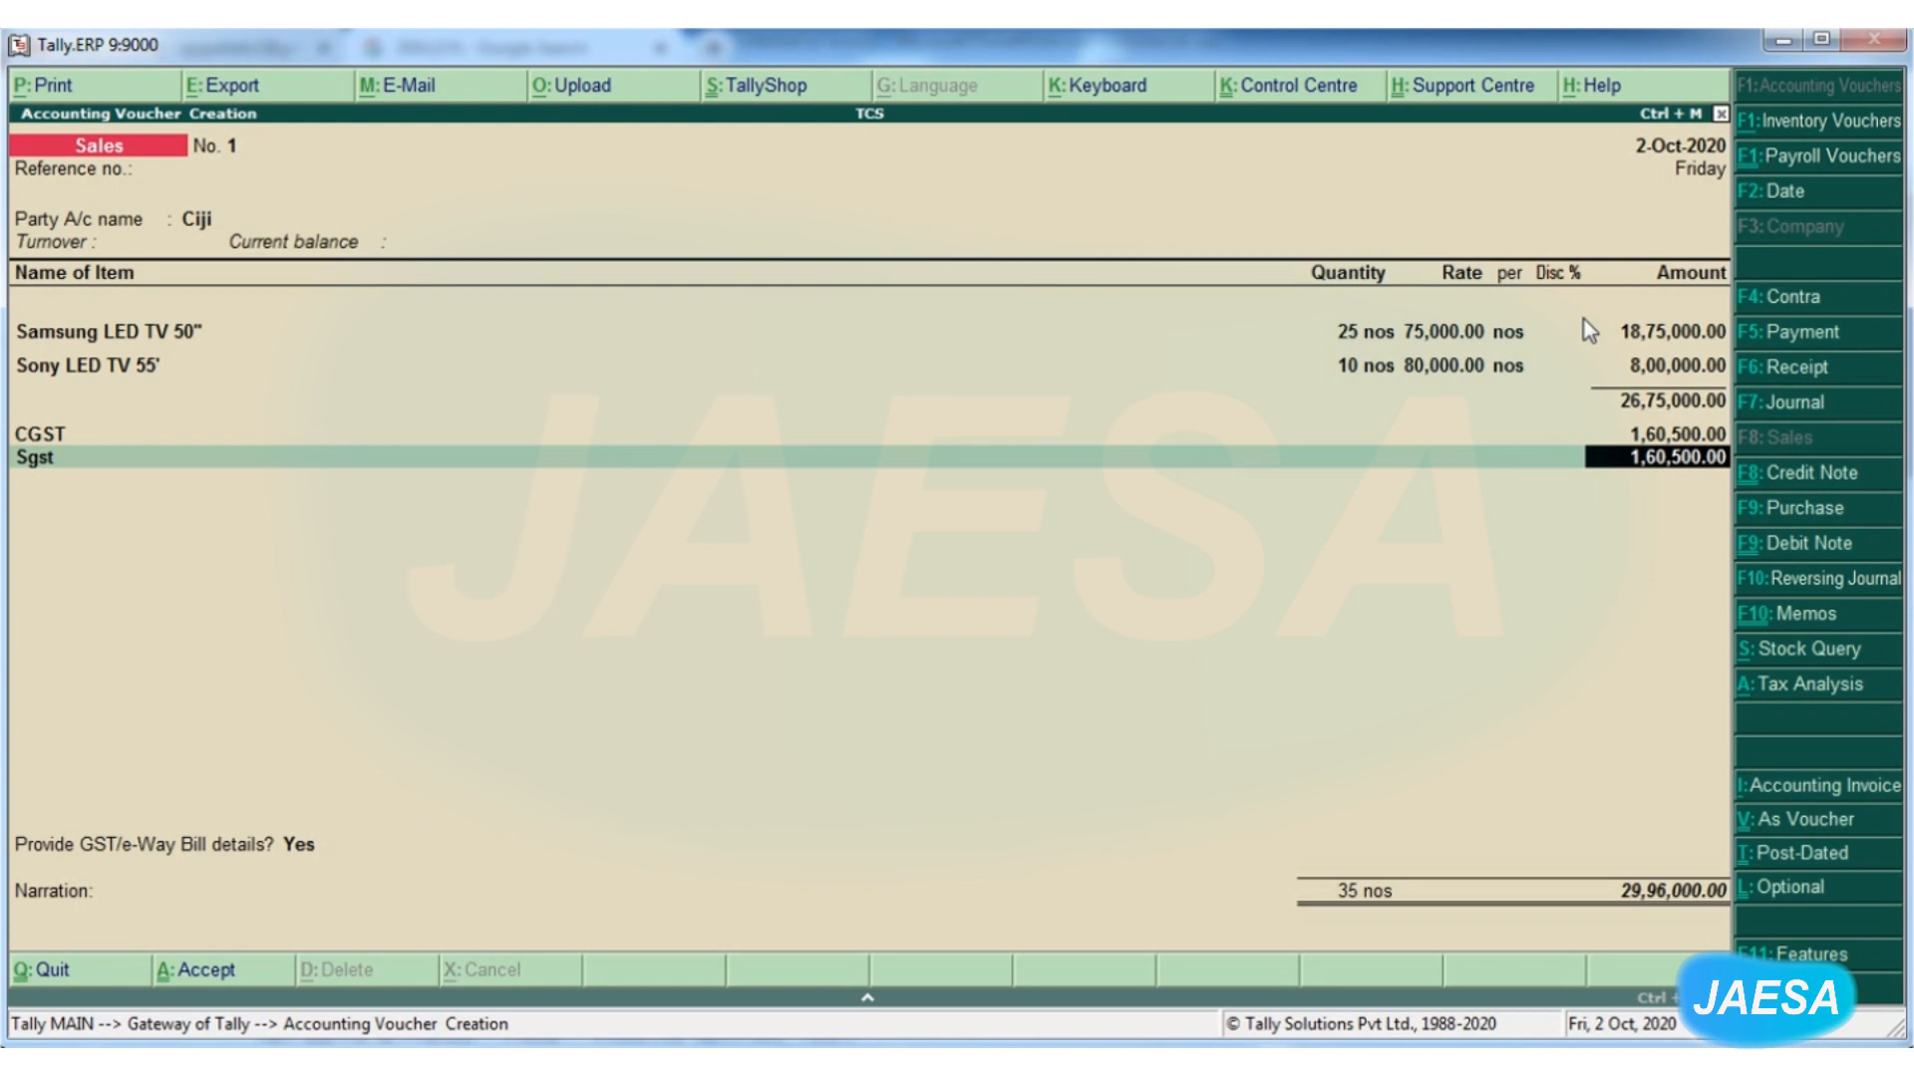
{"action": "key", "text": "Return"}
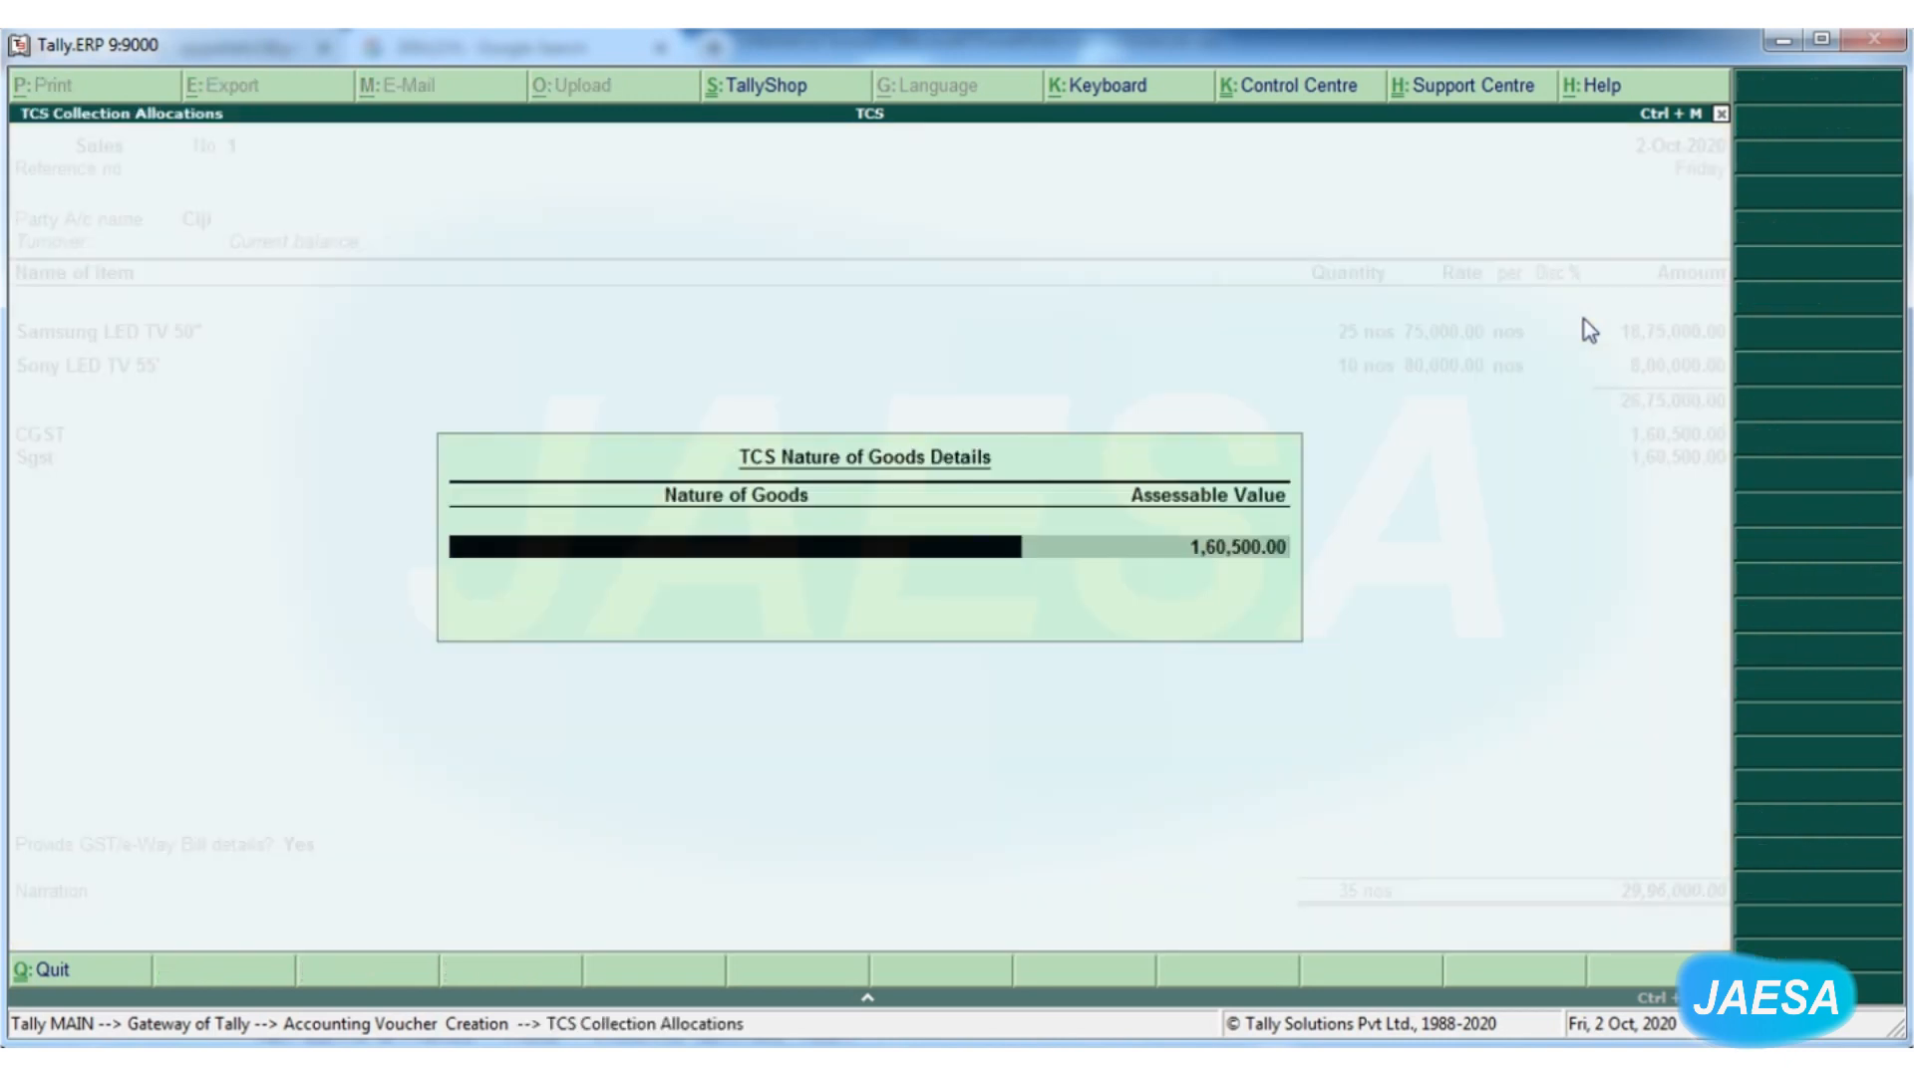
{"action": "key", "text": "Return"}
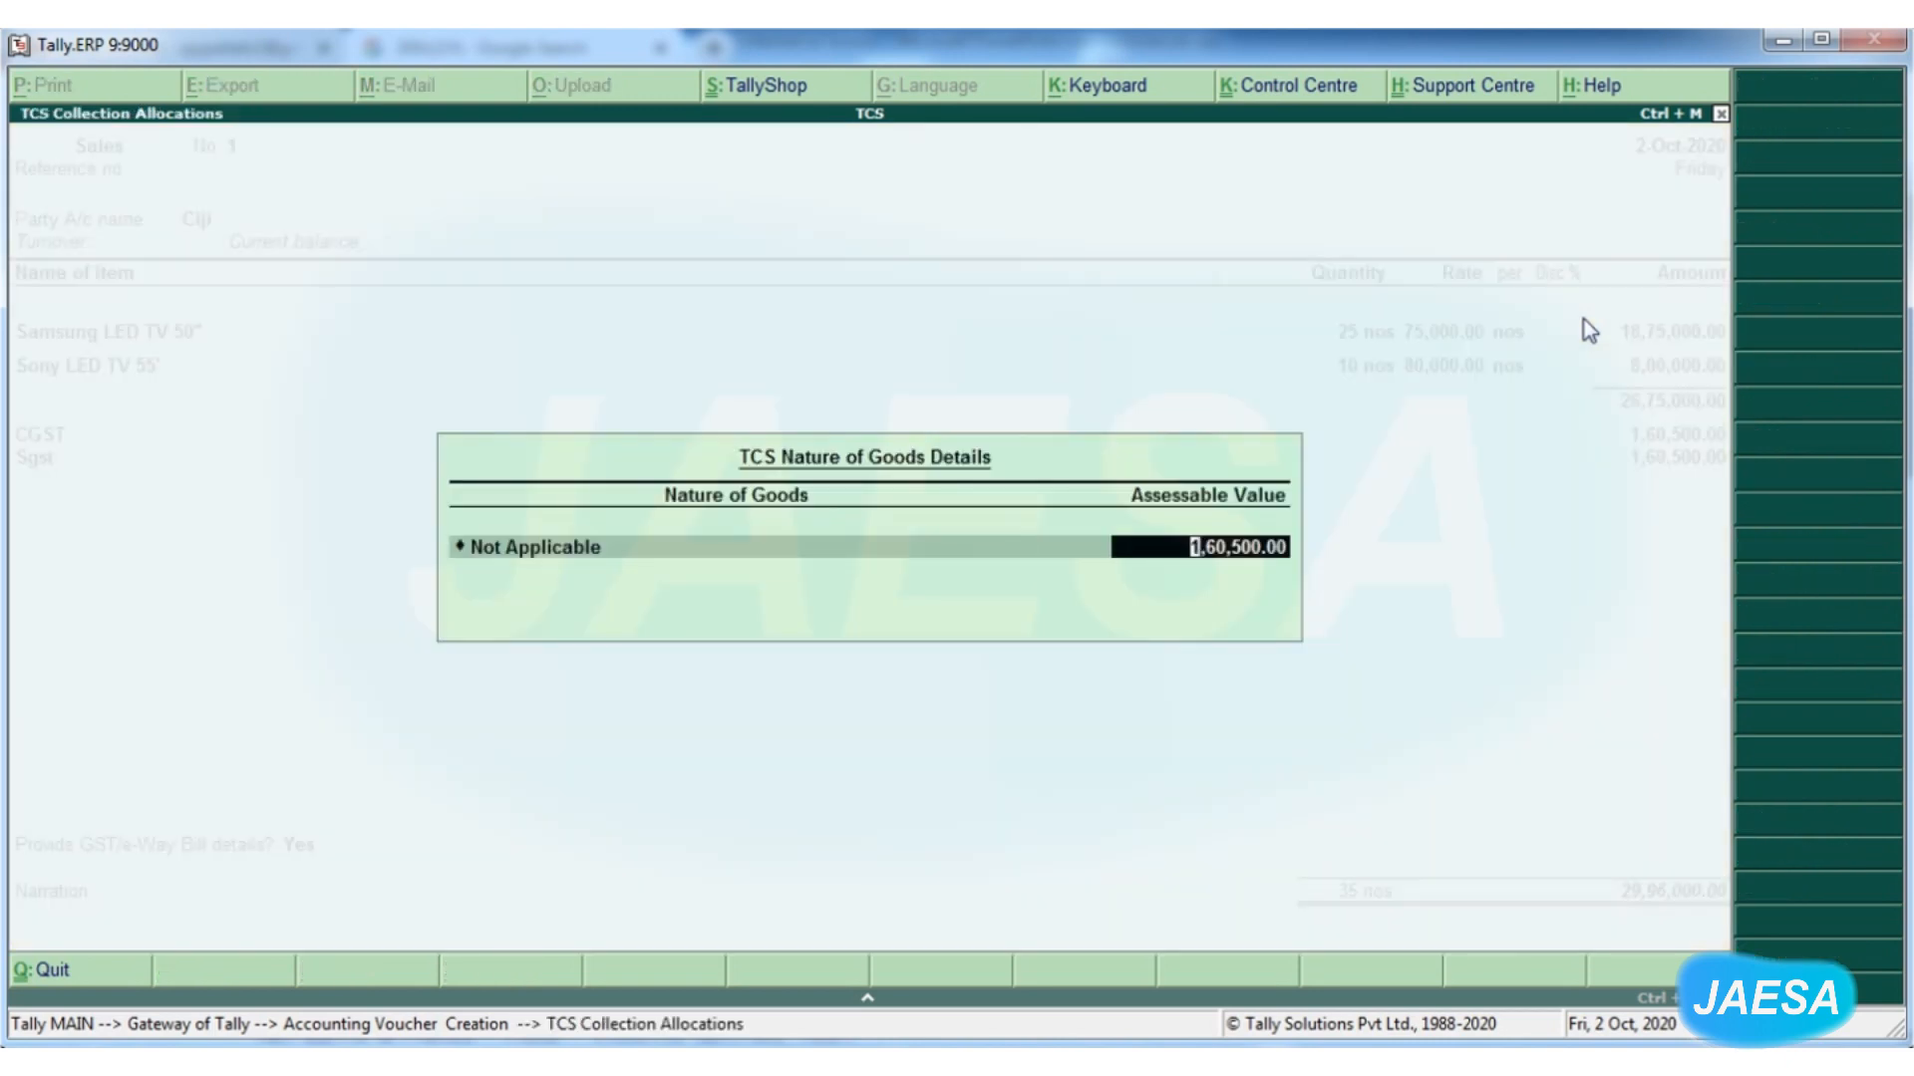
{"action": "key", "text": "Return"}
Add the TCS ledger to the invoice below Sgst and open that ledger for alteration
{"action": "type", "text": "Tcs"}
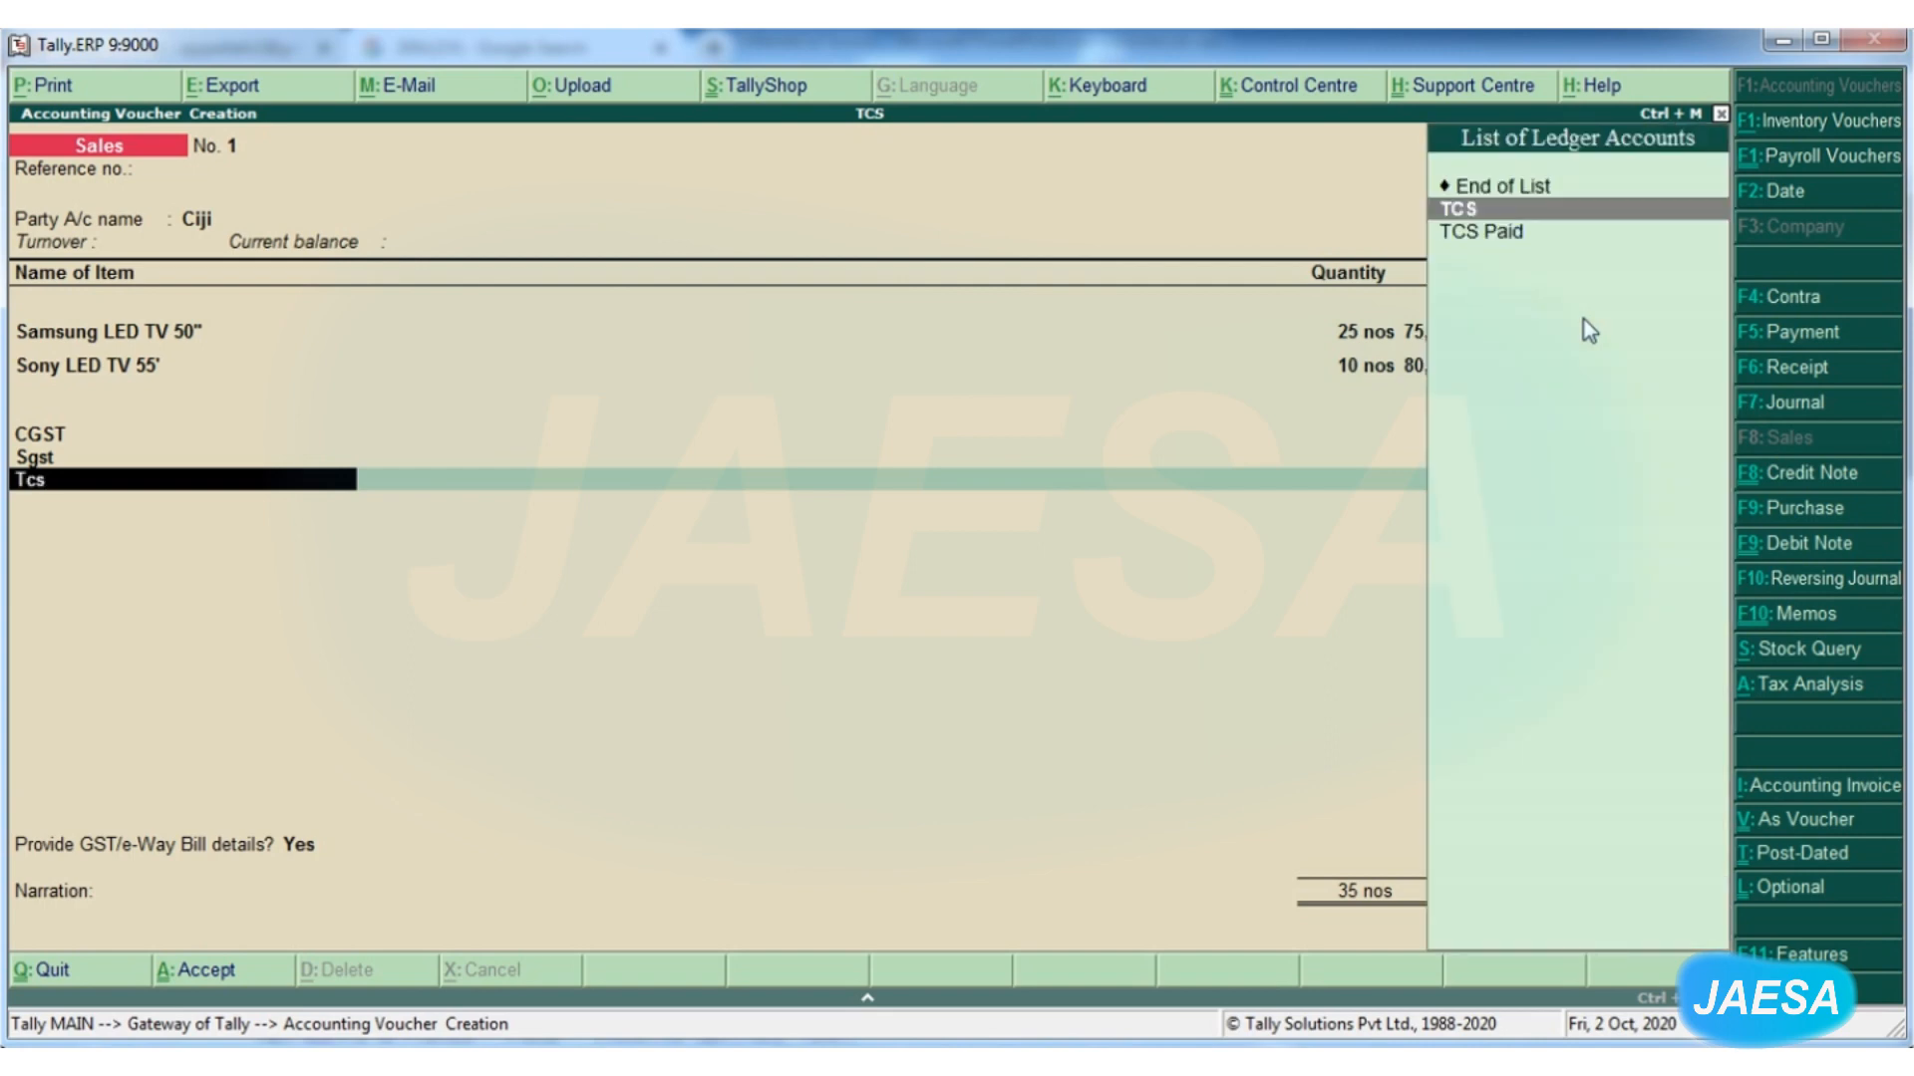
{"action": "key", "text": "Return"}
{"action": "key", "text": "Return"}
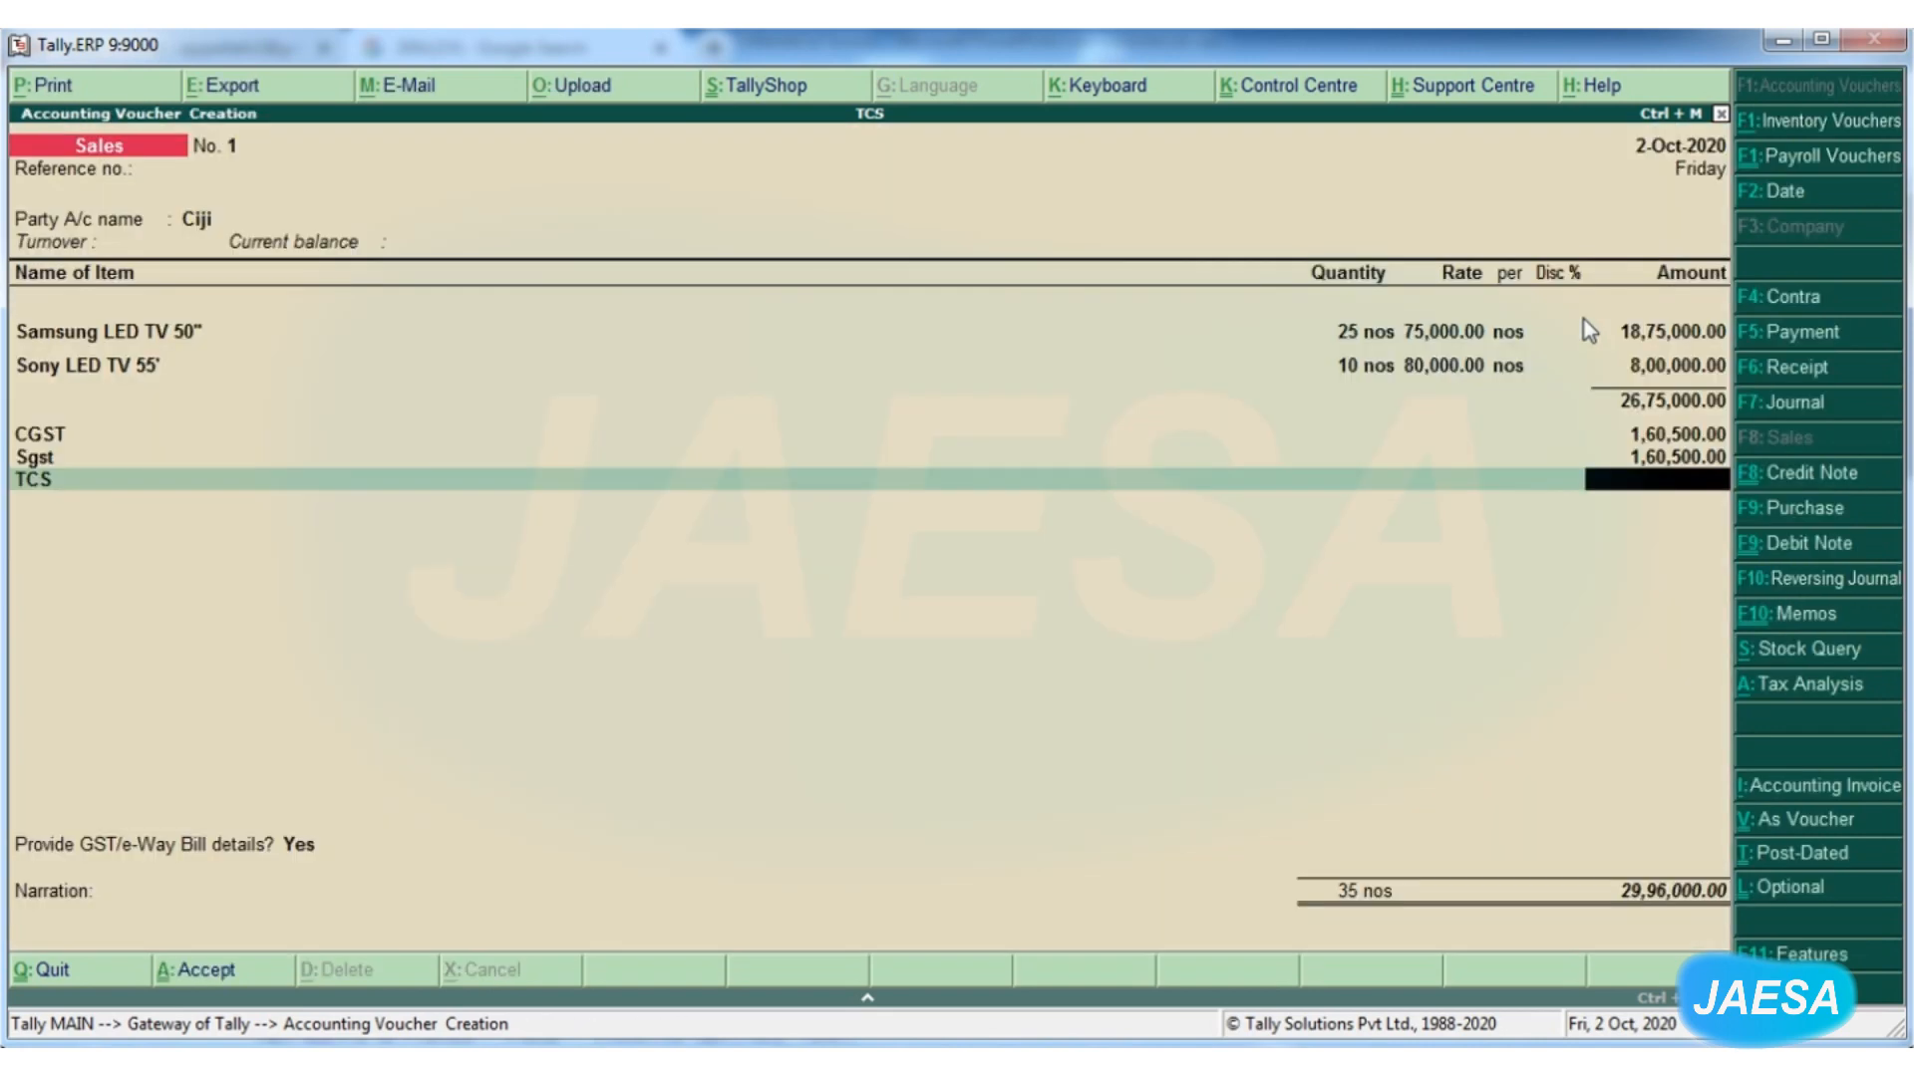
{"action": "key", "text": "BackSpace"}
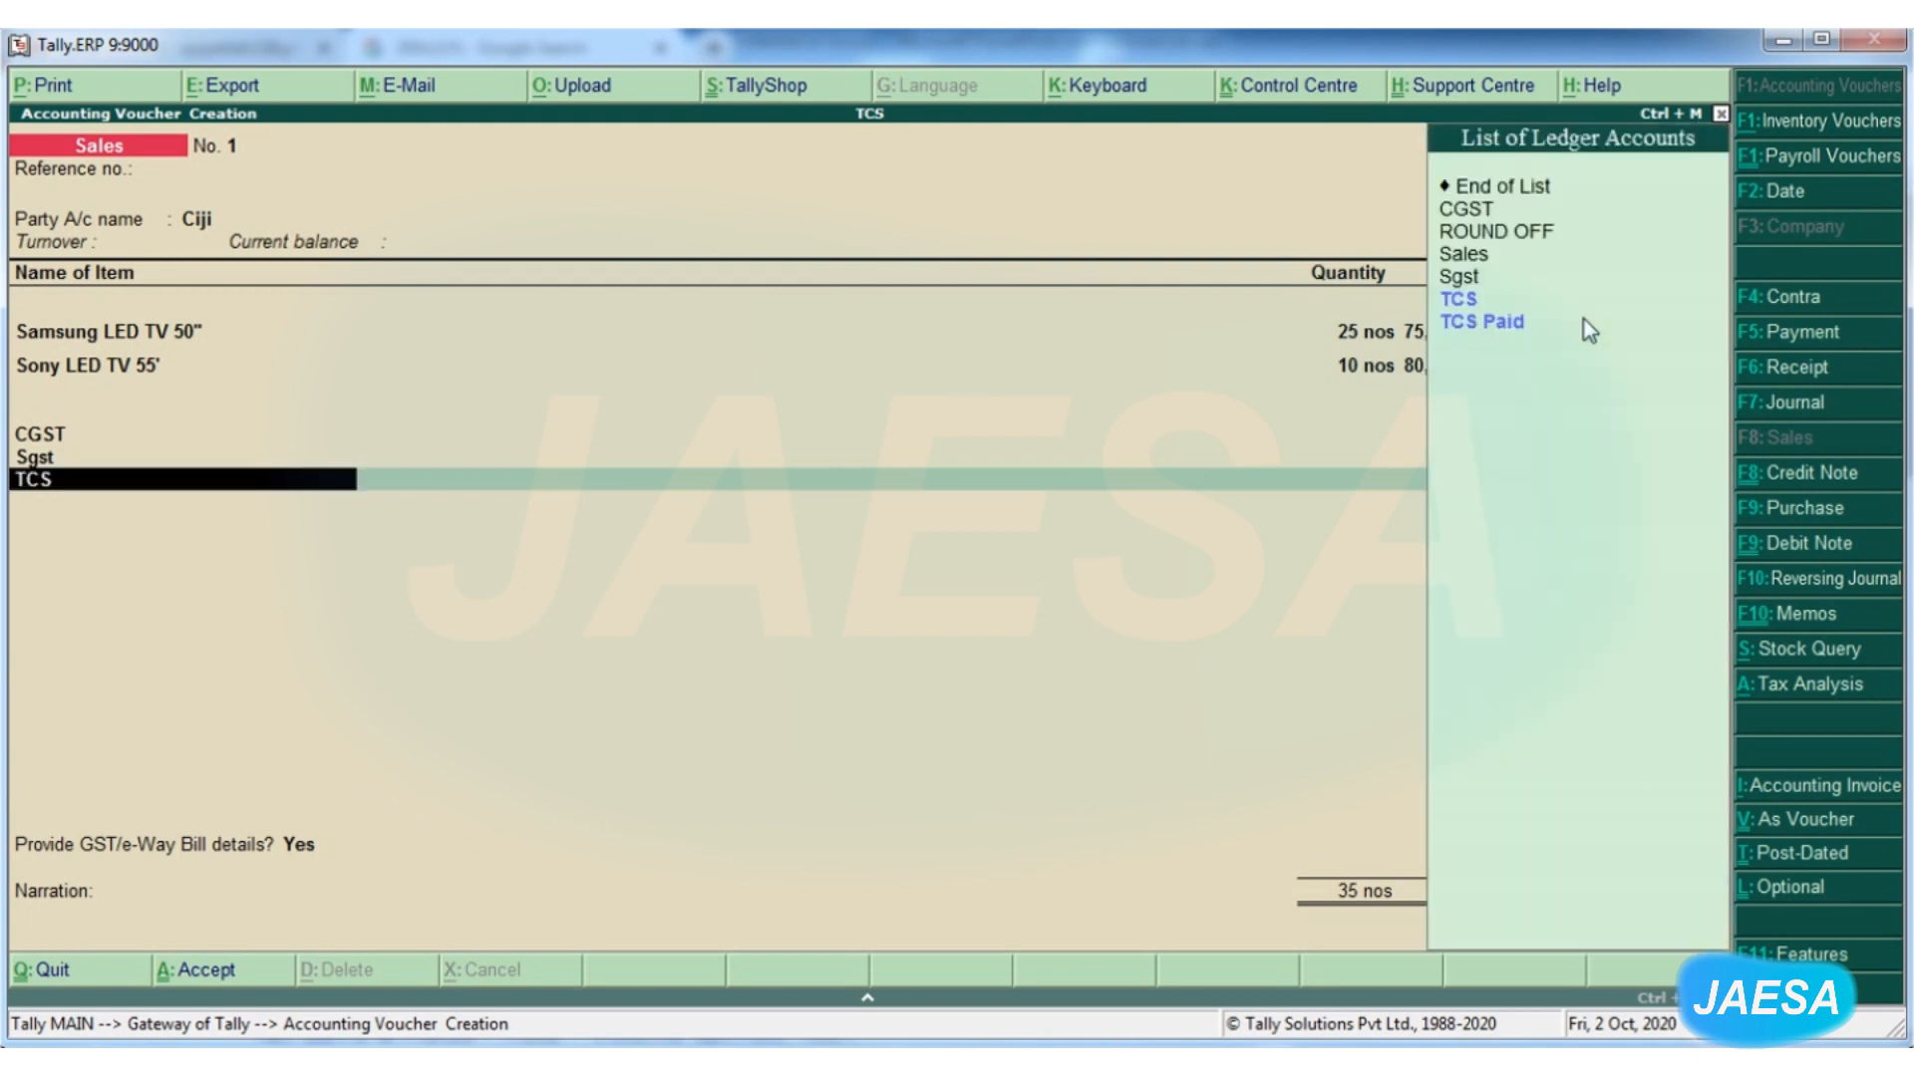
{"action": "key", "text": "ctrl+Return"}
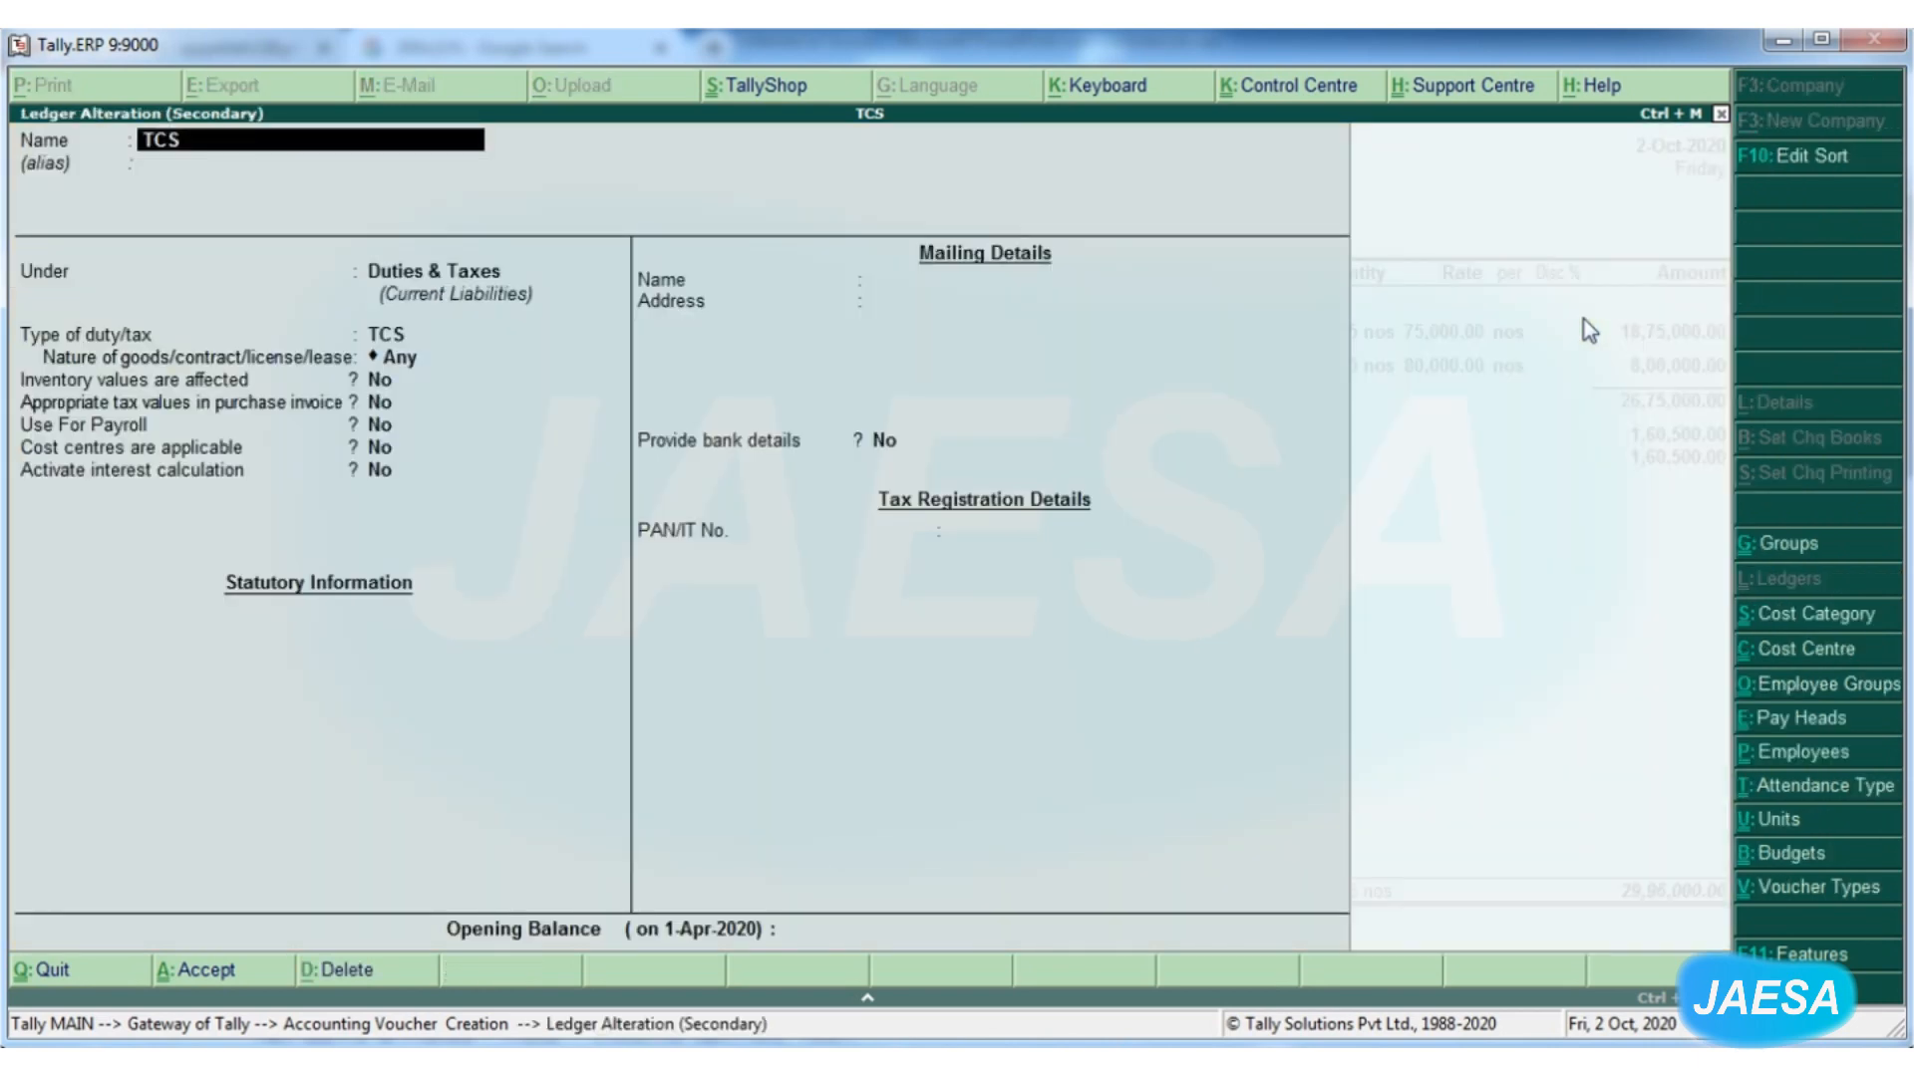
Keep the TCS ledger under Duties & Taxes with duty type TCS and nature of goods Any, and save it
{"action": "key", "text": "Return"}
{"action": "key", "text": "Return"}
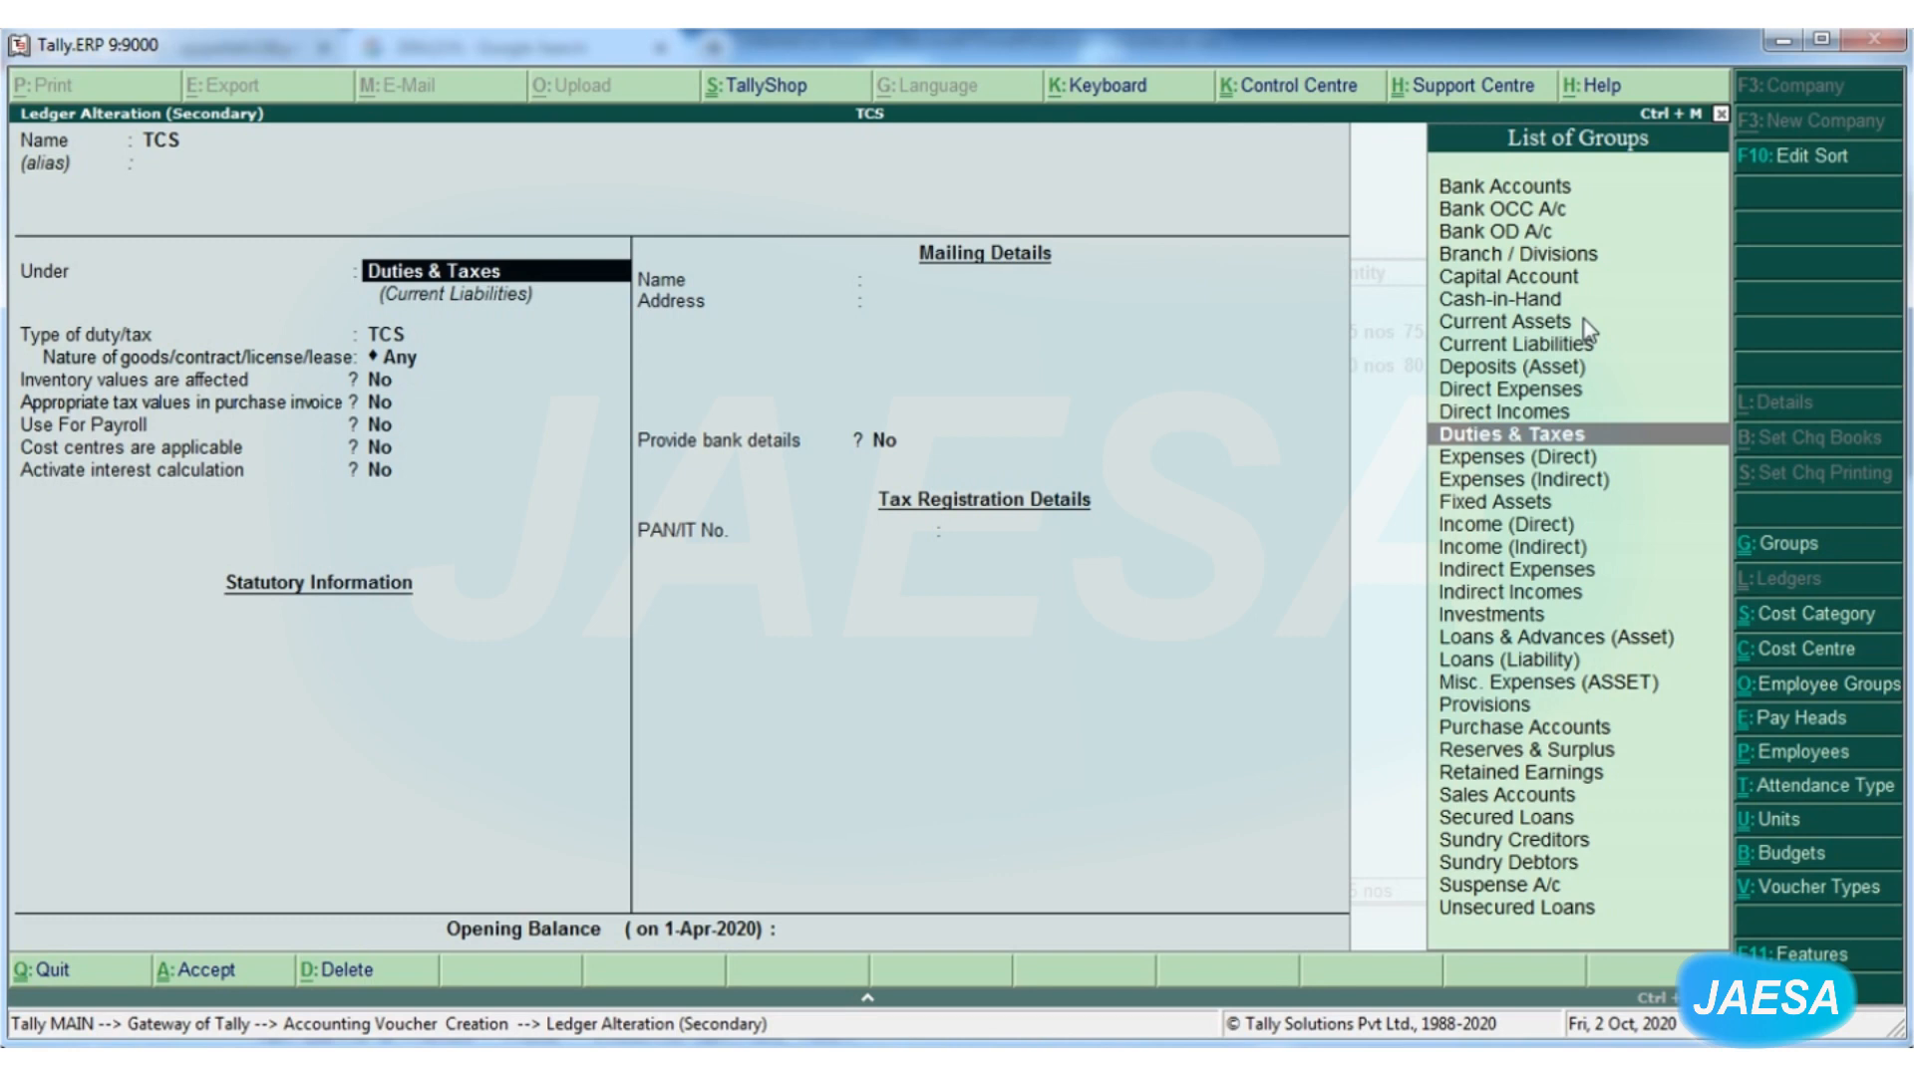
{"action": "key", "text": "Return"}
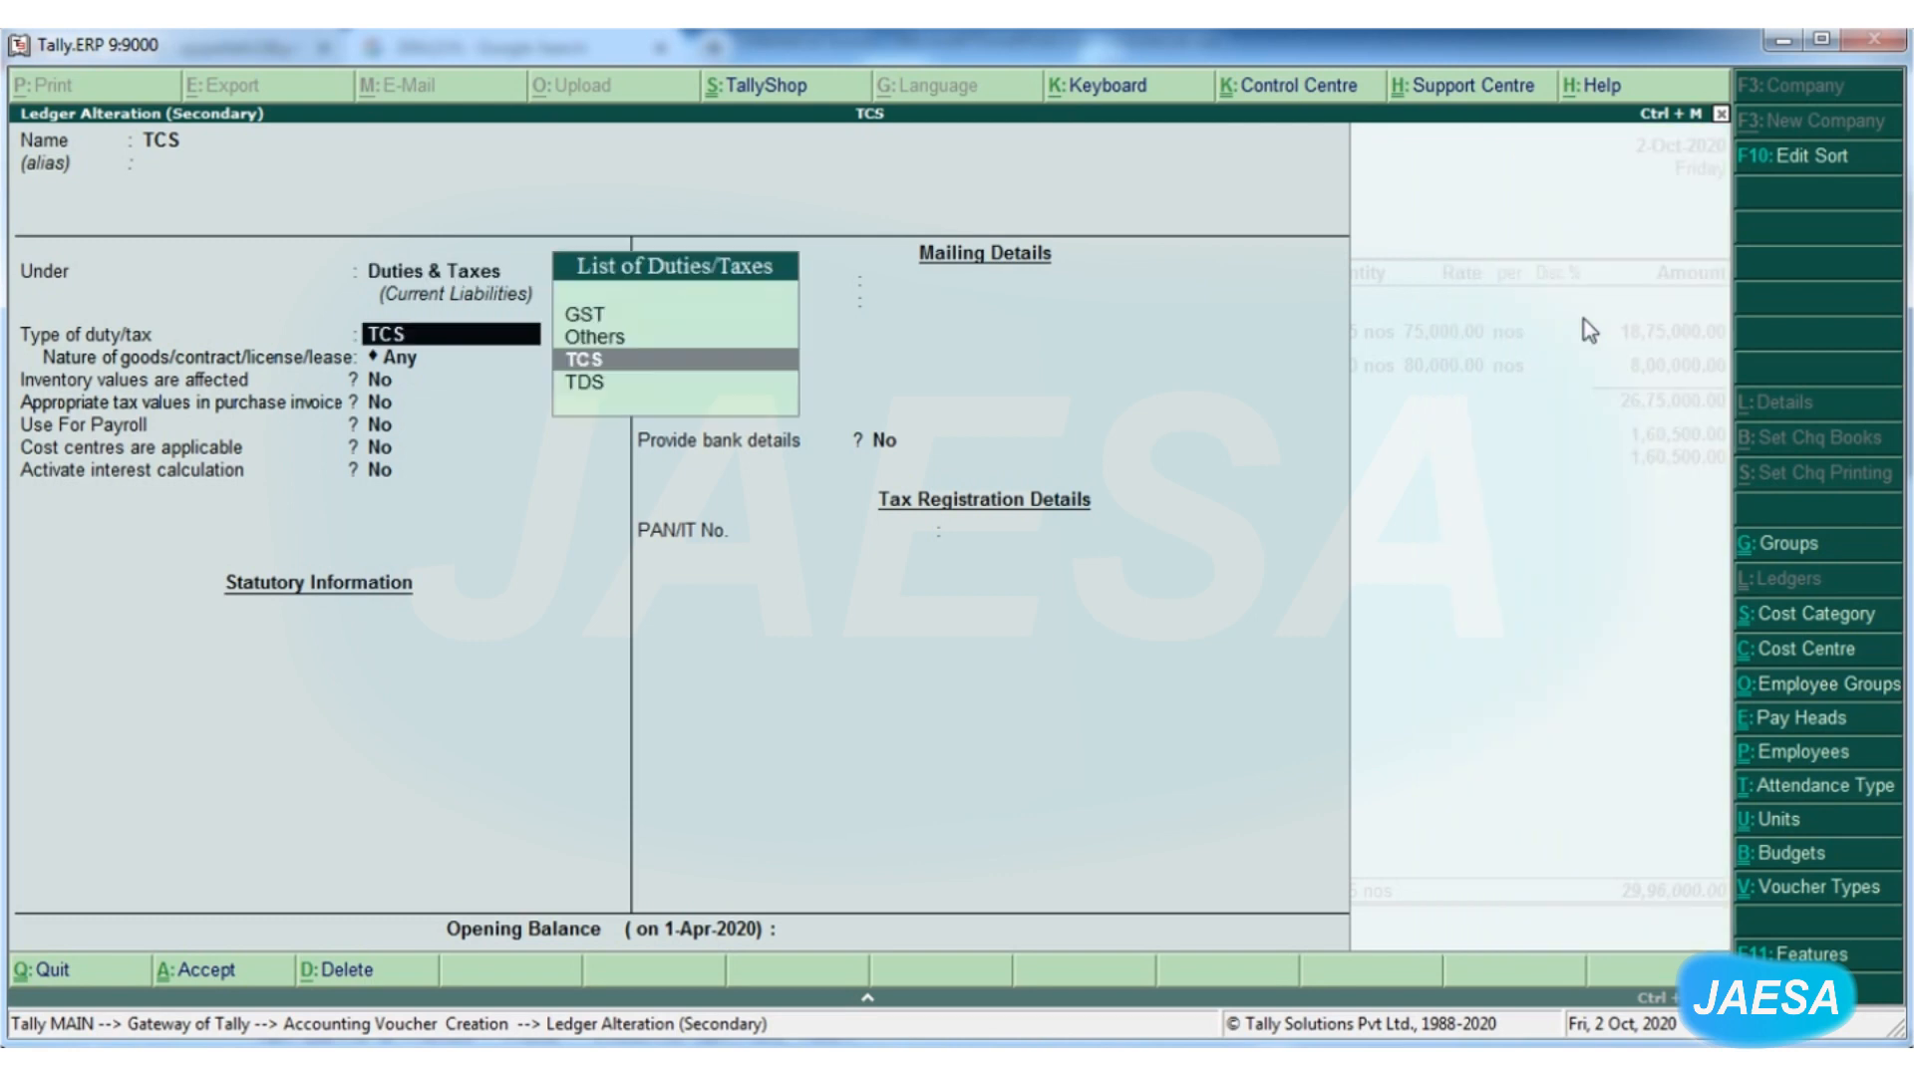
{"action": "key", "text": "Return"}
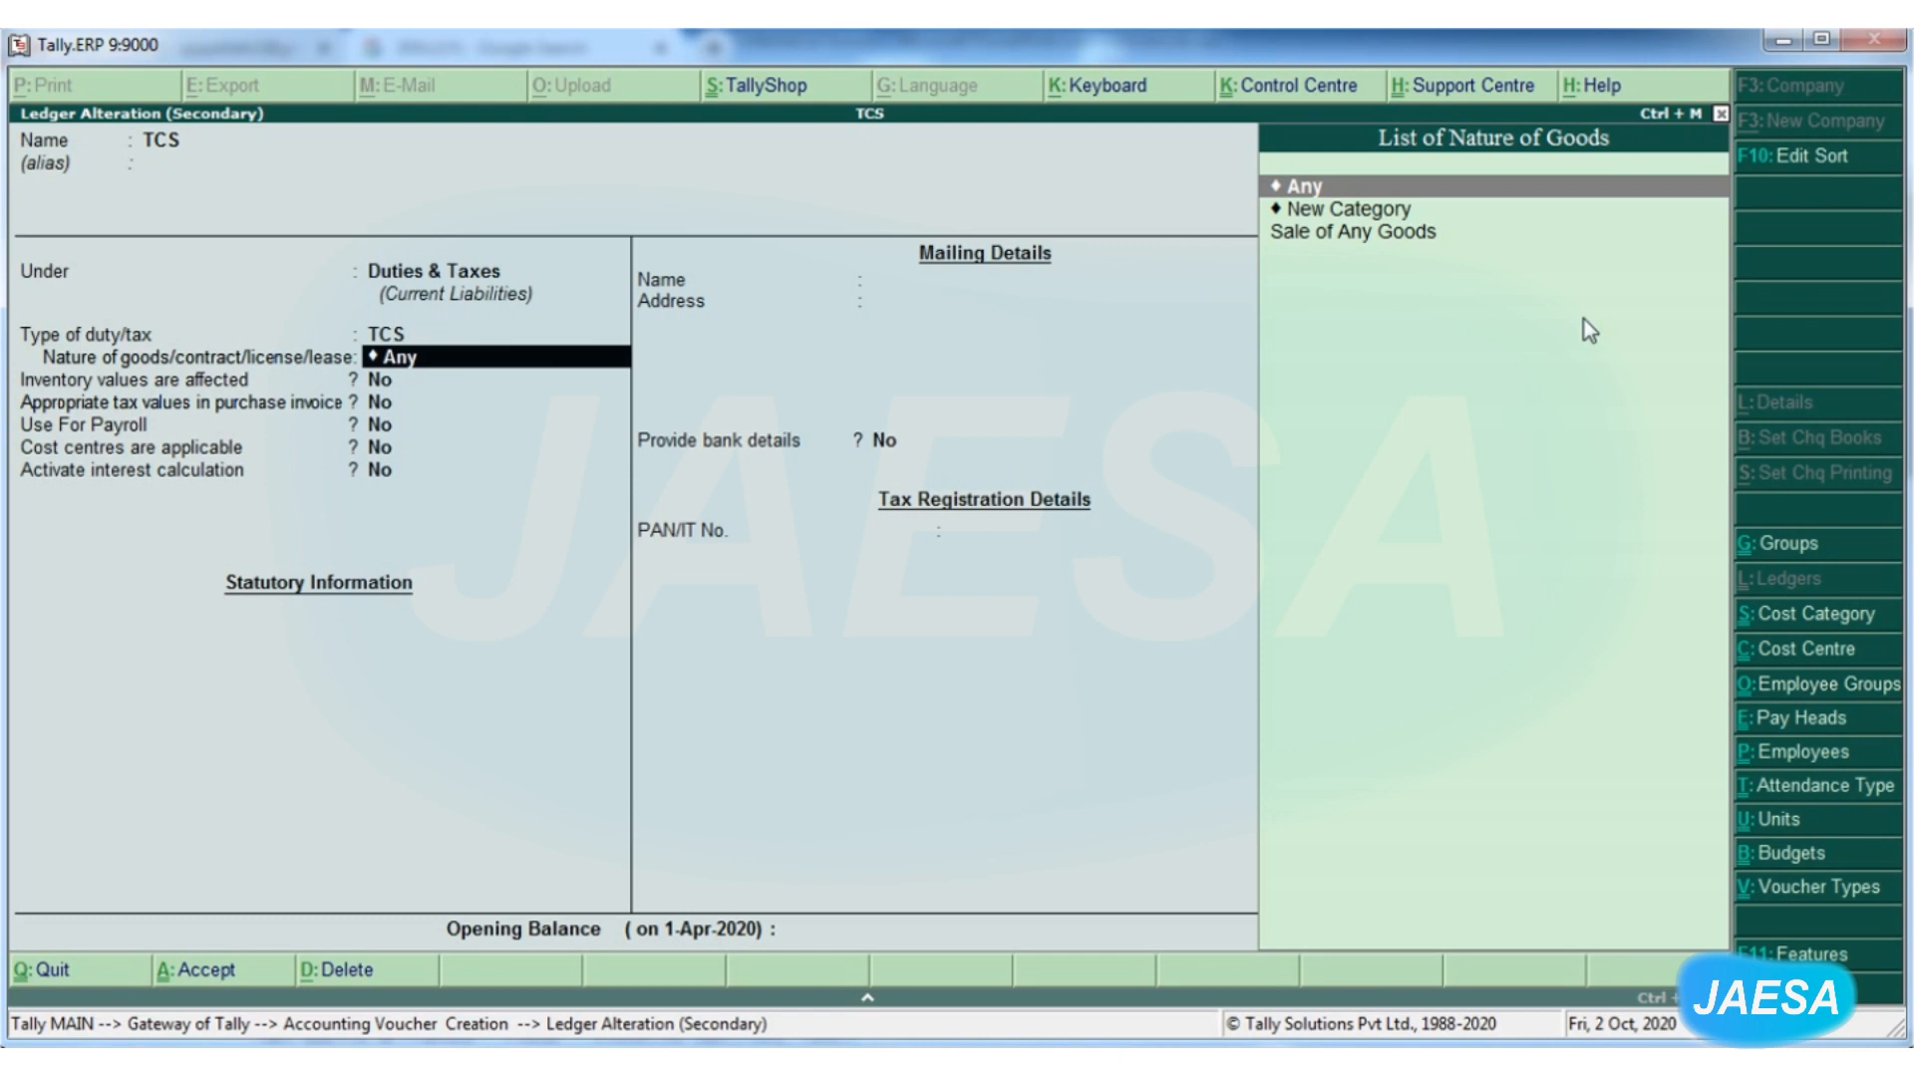
{"action": "key", "text": "ctrl+a"}
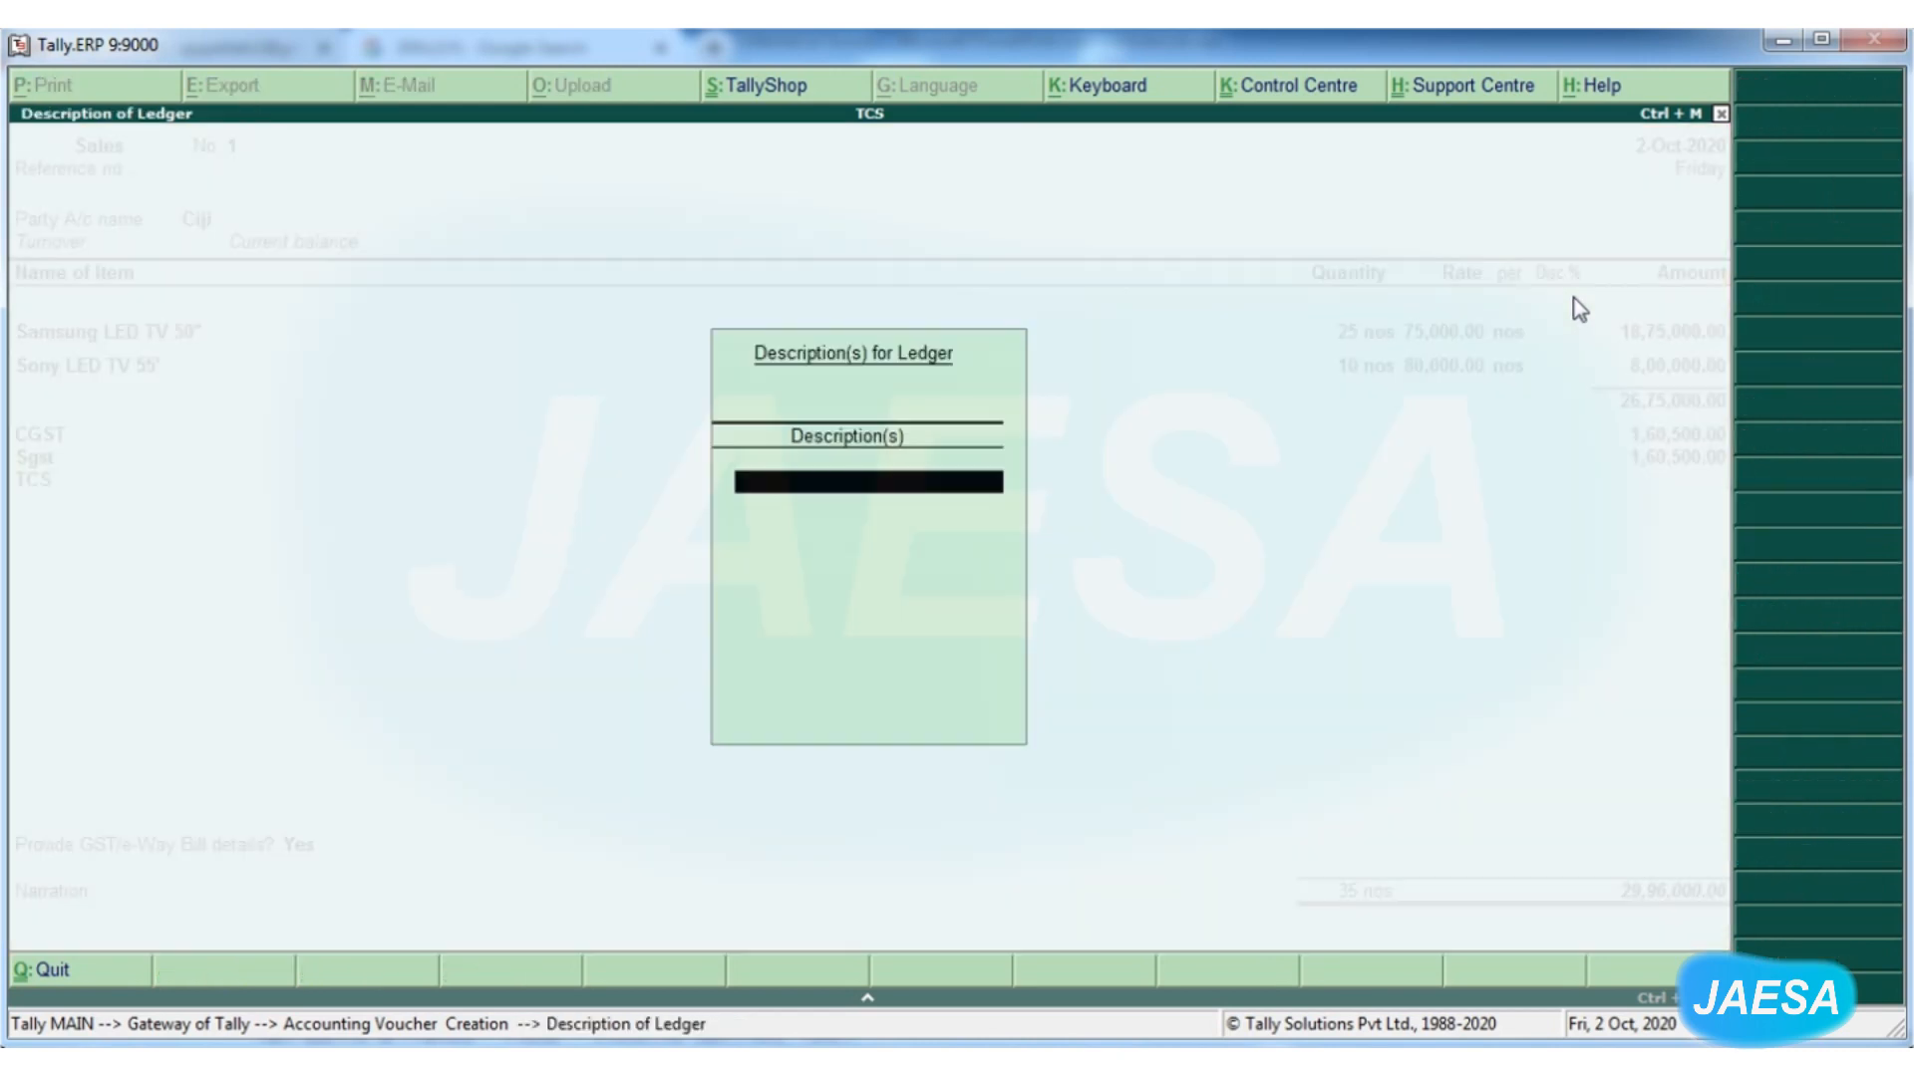
Leave the TCS ledger's description and amount blank and end the invoice's ledger list
{"action": "key", "text": "Return"}
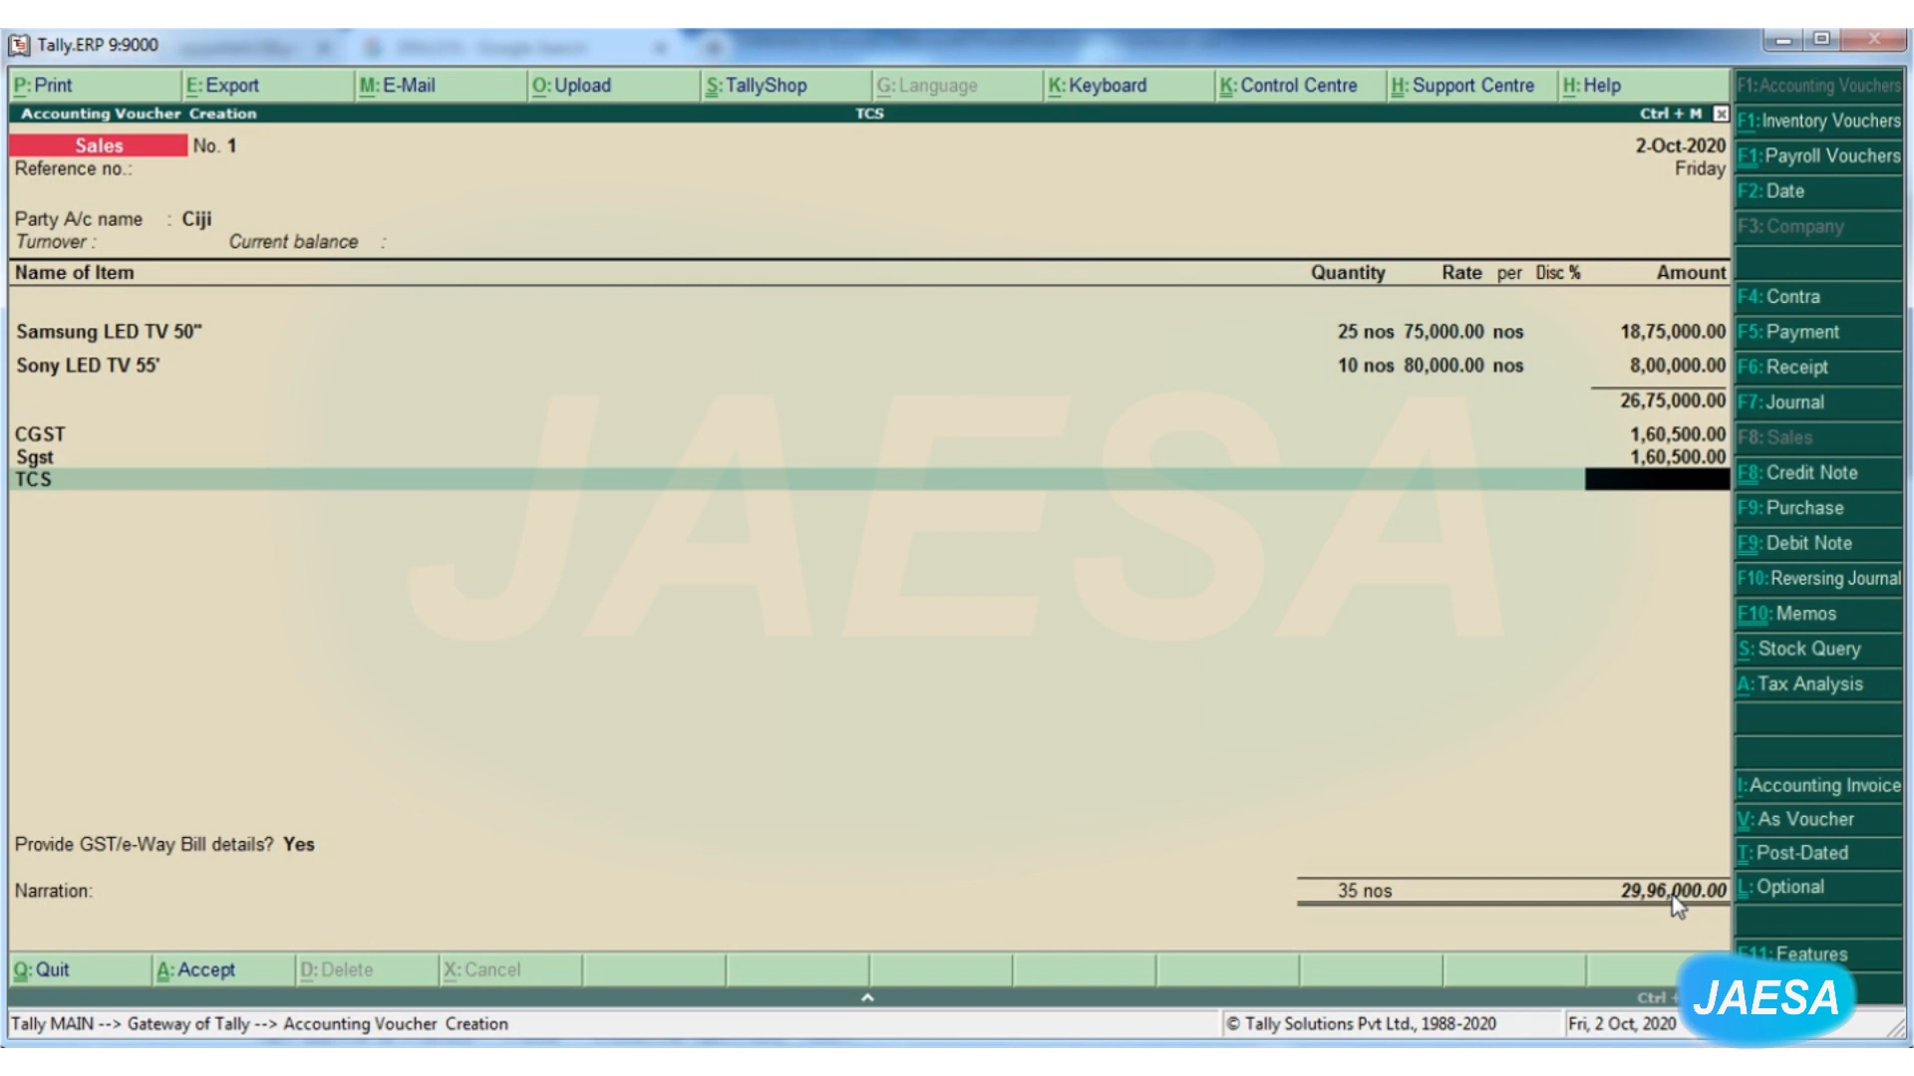
{"action": "key", "text": "Return"}
{"action": "key", "text": "Return"}
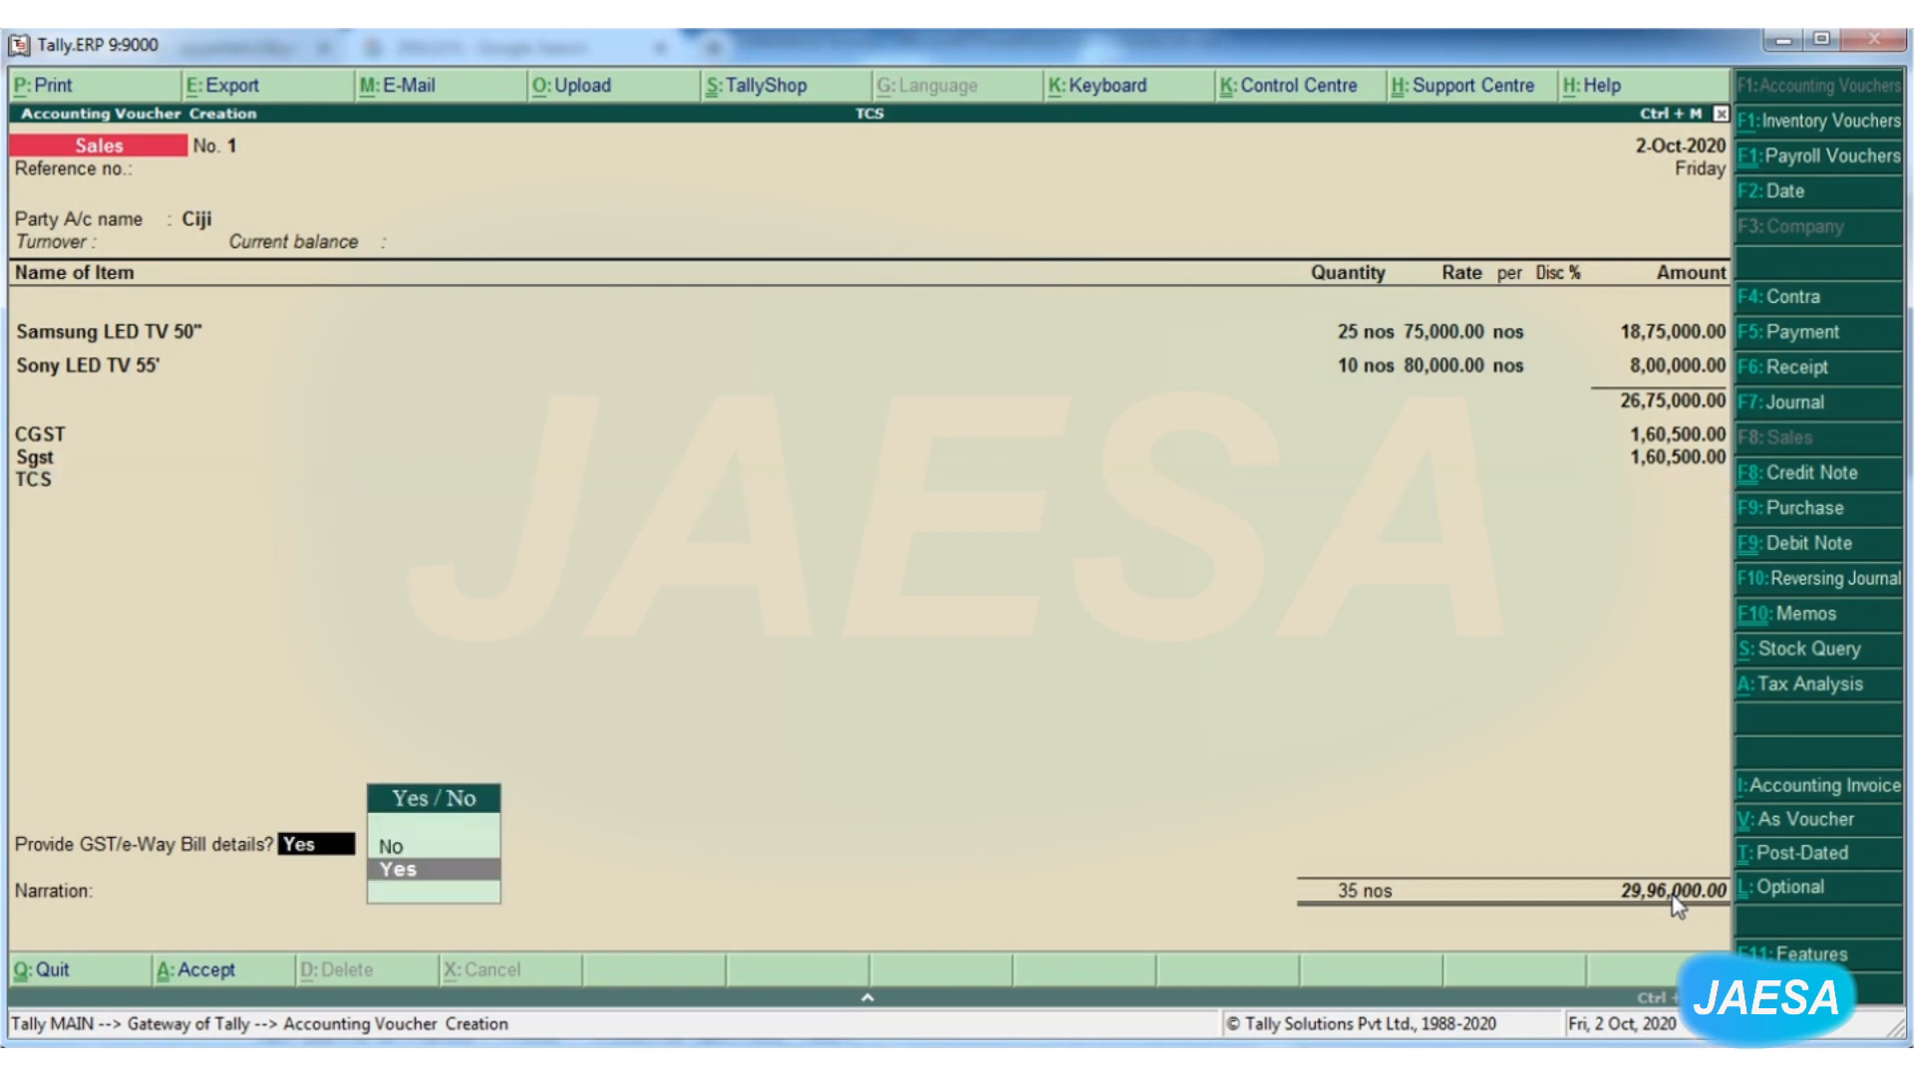
Set the sales invoice's voucher date to 1-10-20
{"action": "key", "text": "F2"}
{"action": "type", "text": "1-10-20"}
{"action": "key", "text": "Return"}
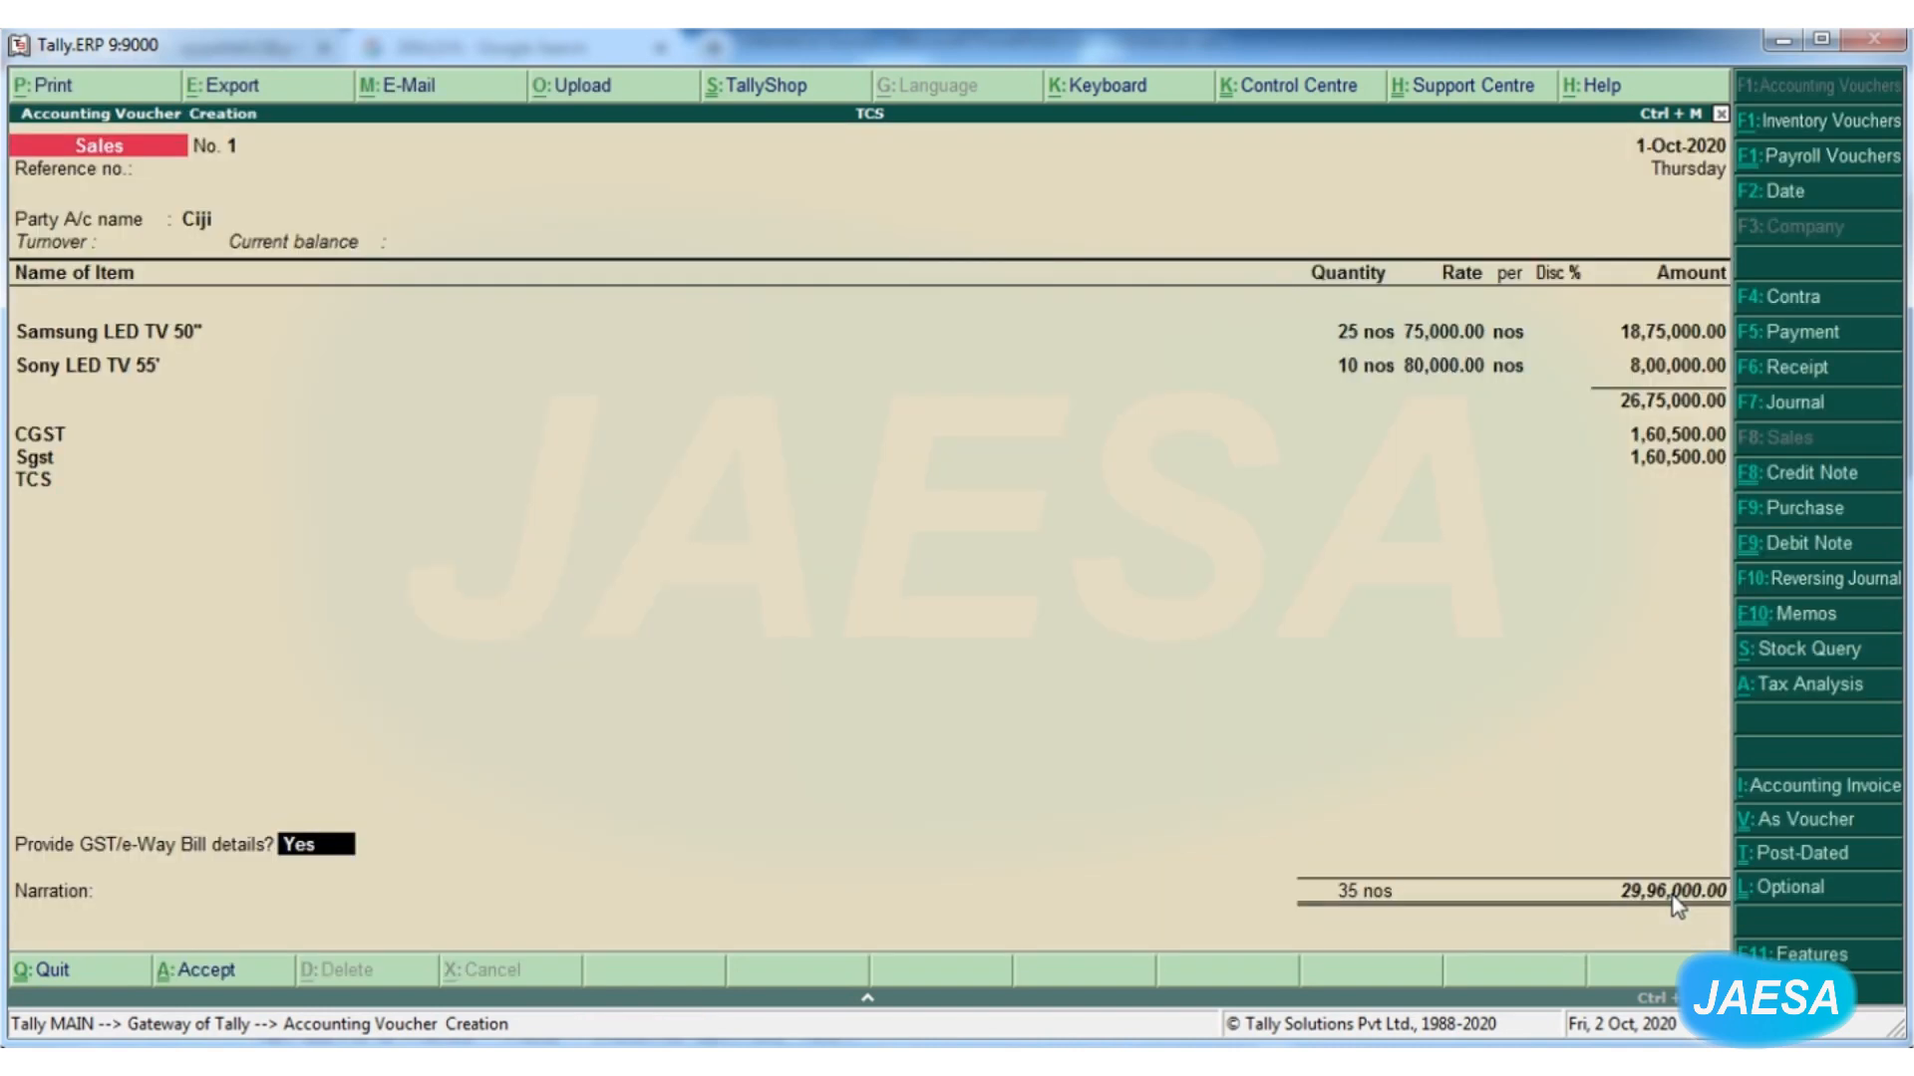
Set Provide GST/e-Way Bill details to No and save the sales invoice without a narration
{"action": "key", "text": "n"}
{"action": "key", "text": "Return"}
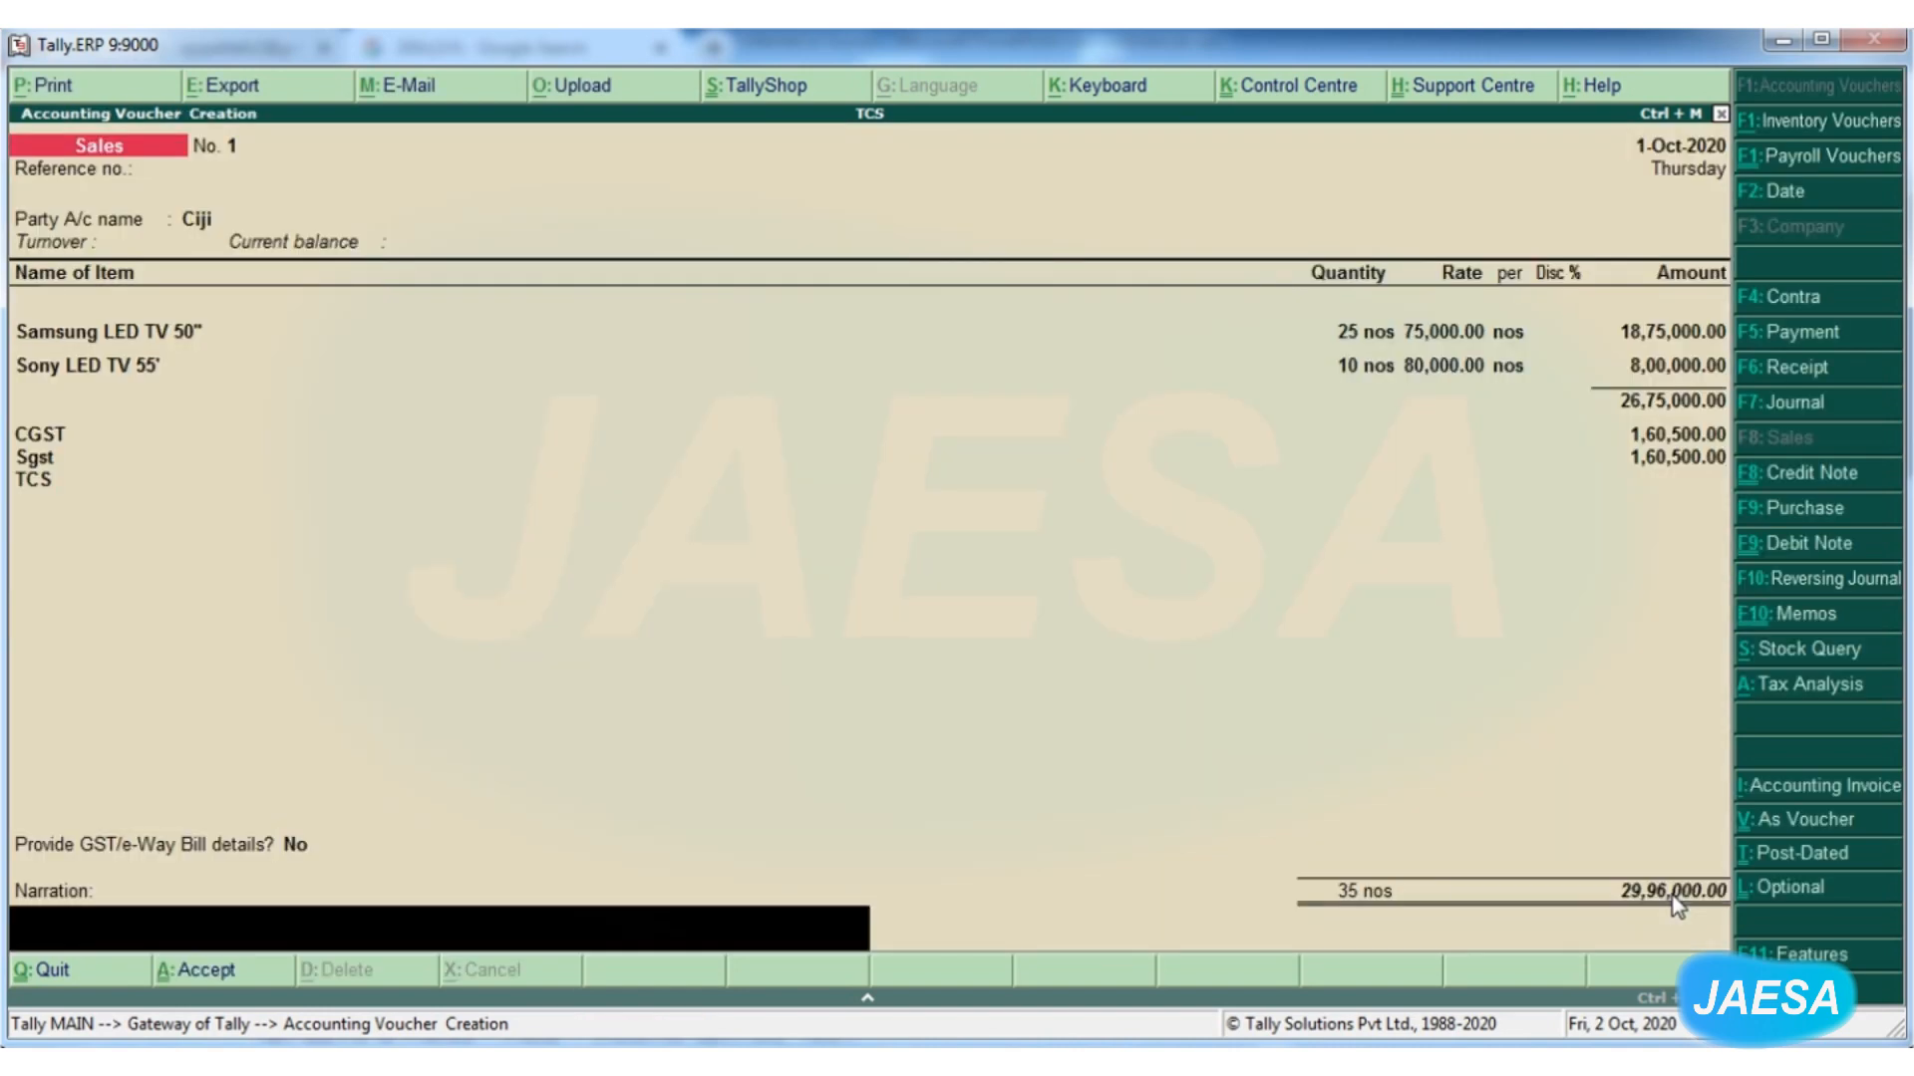
{"action": "key", "text": "Return"}
{"action": "key", "text": "Return"}
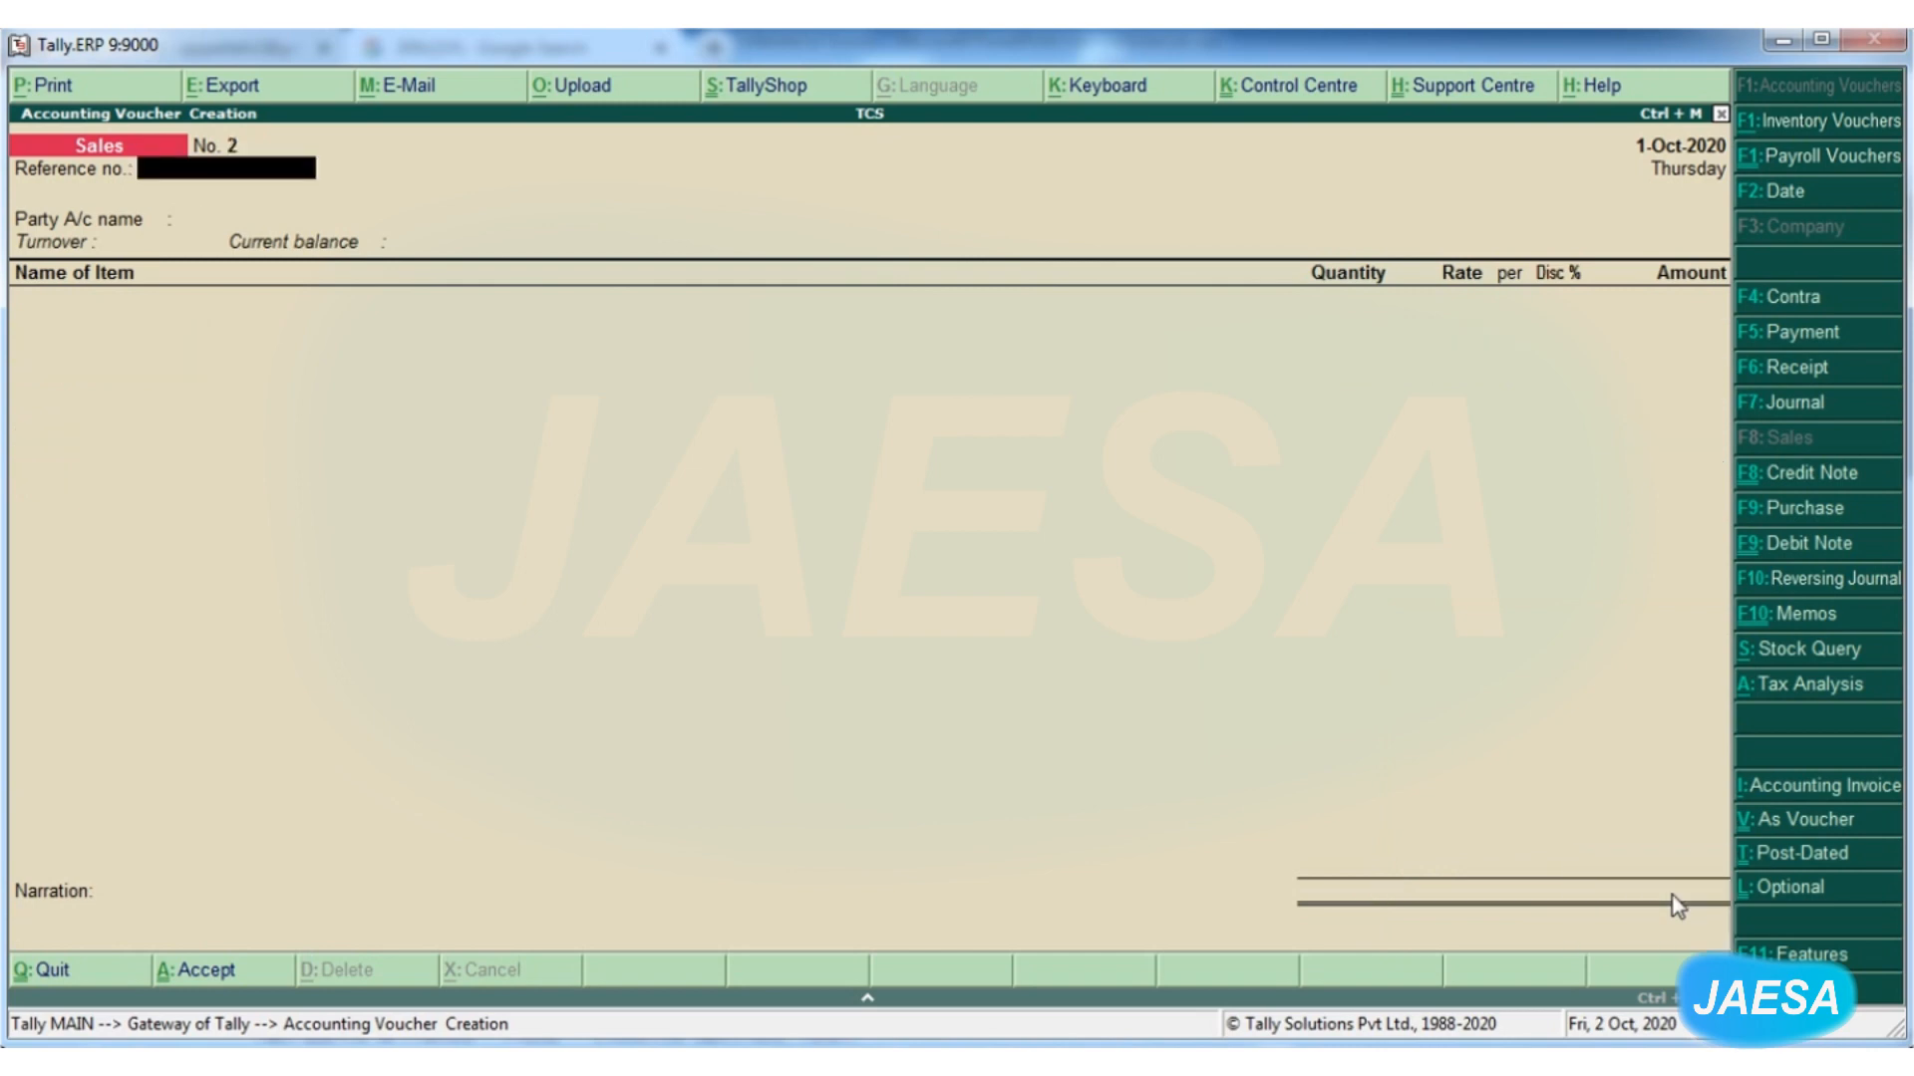
Date the second sales invoice 2-10-2020 and choose the same customer as the first invoice, accepting the party details unchanged
{"action": "key", "text": "F2"}
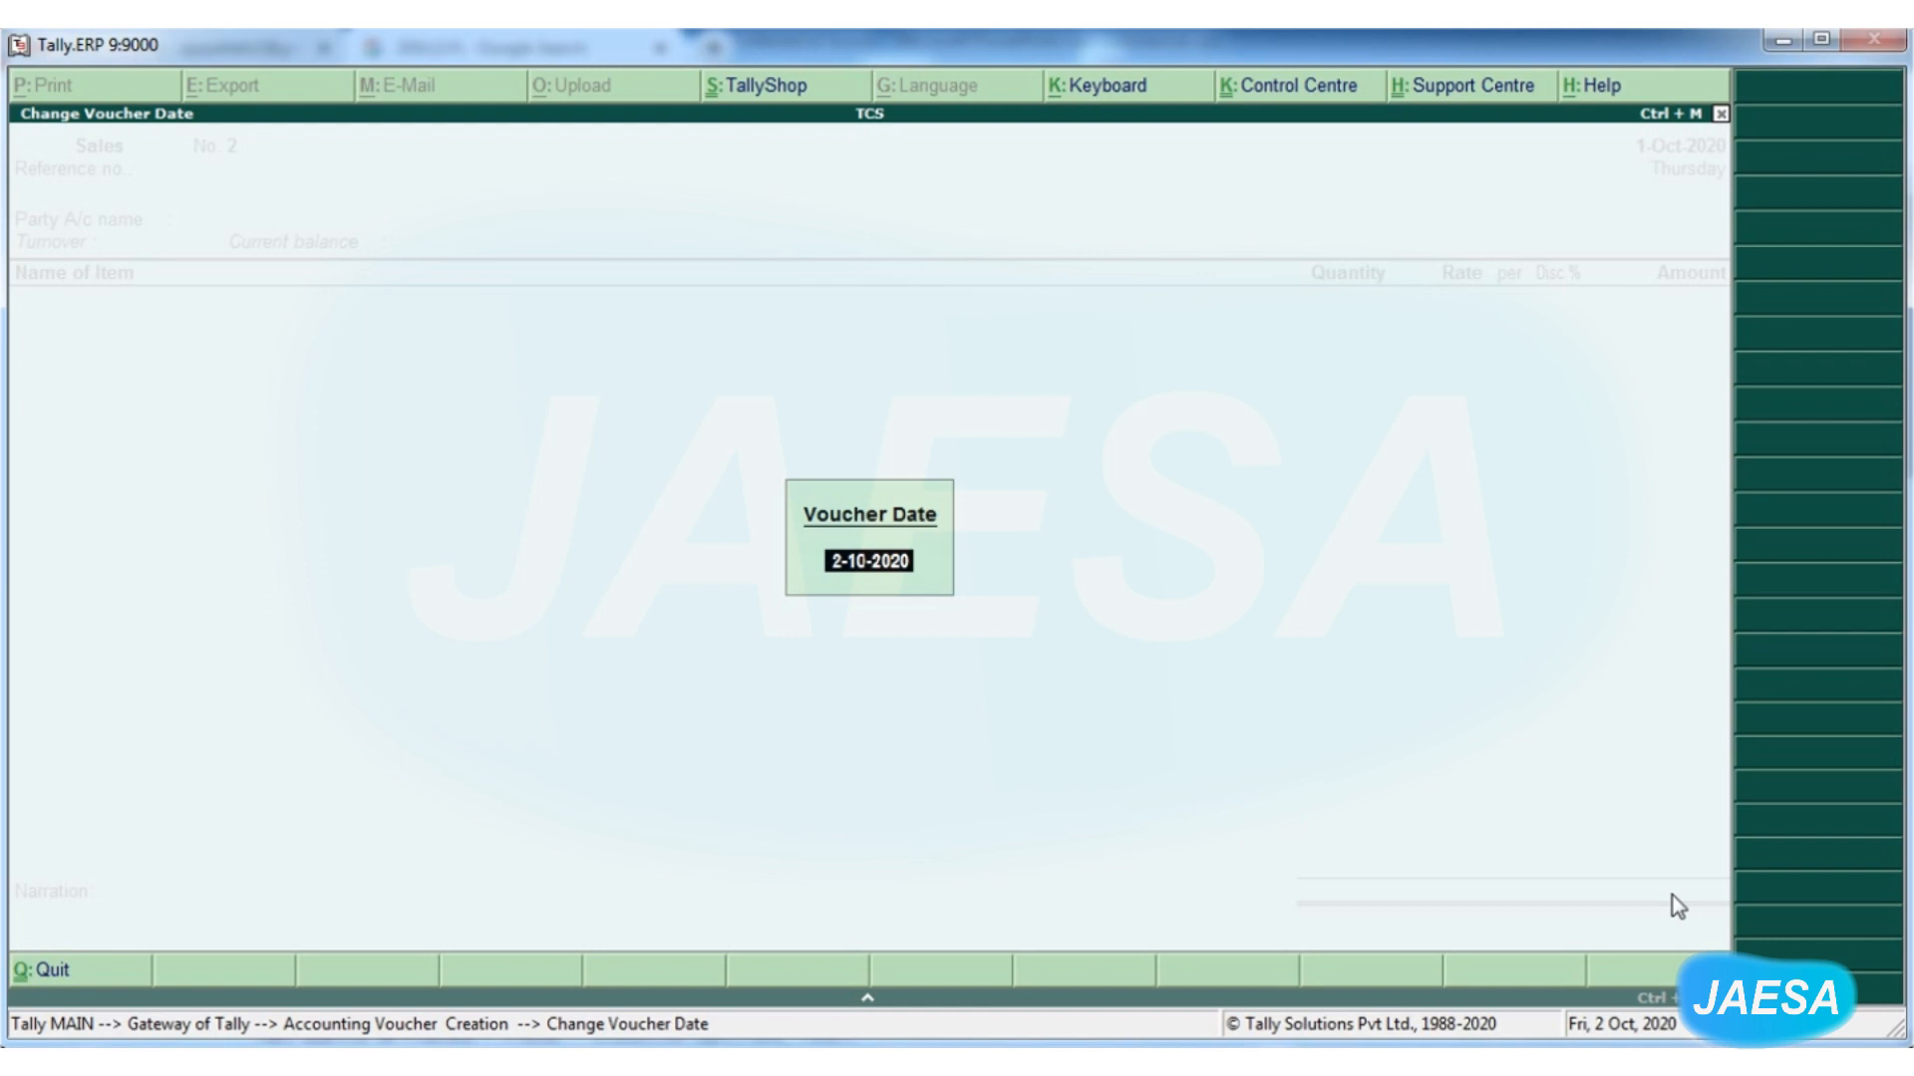
{"action": "key", "text": "Return"}
{"action": "key", "text": "Return"}
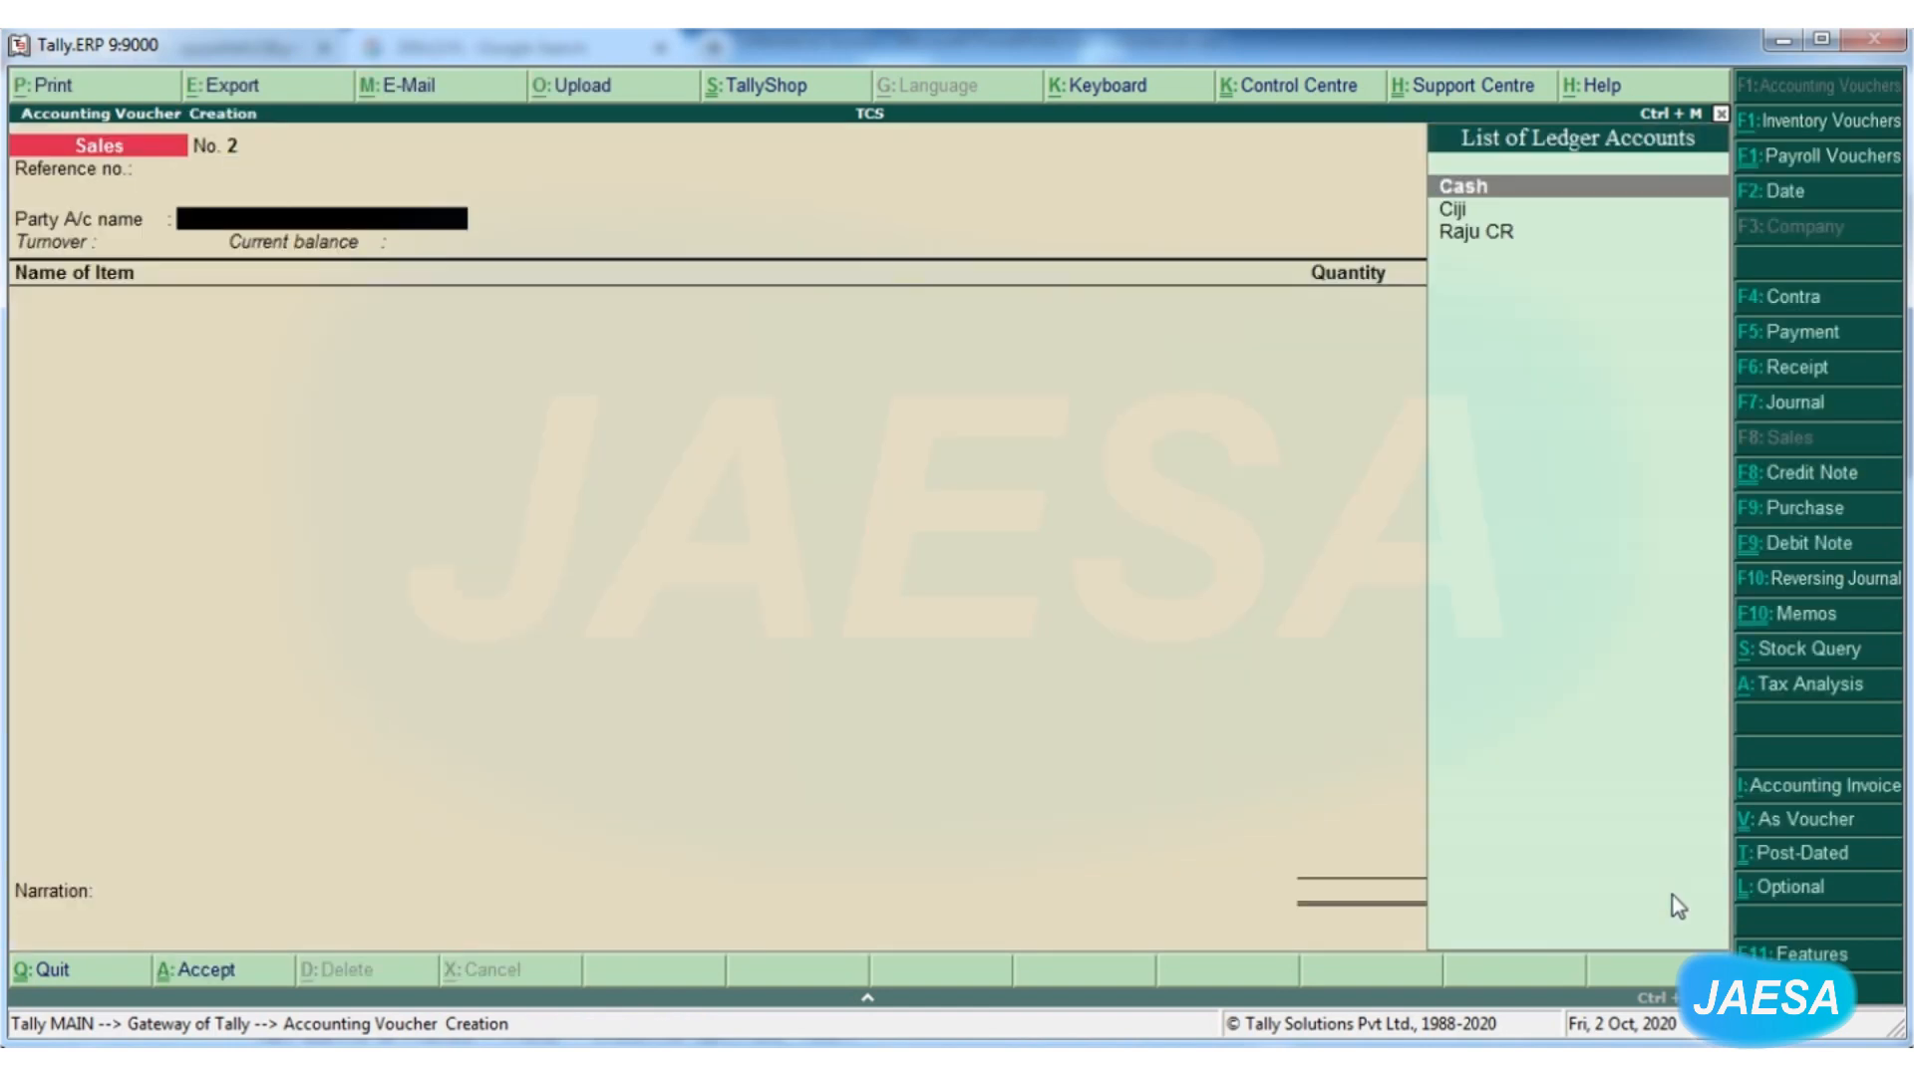
{"action": "key", "text": "Down"}
{"action": "key", "text": "Return"}
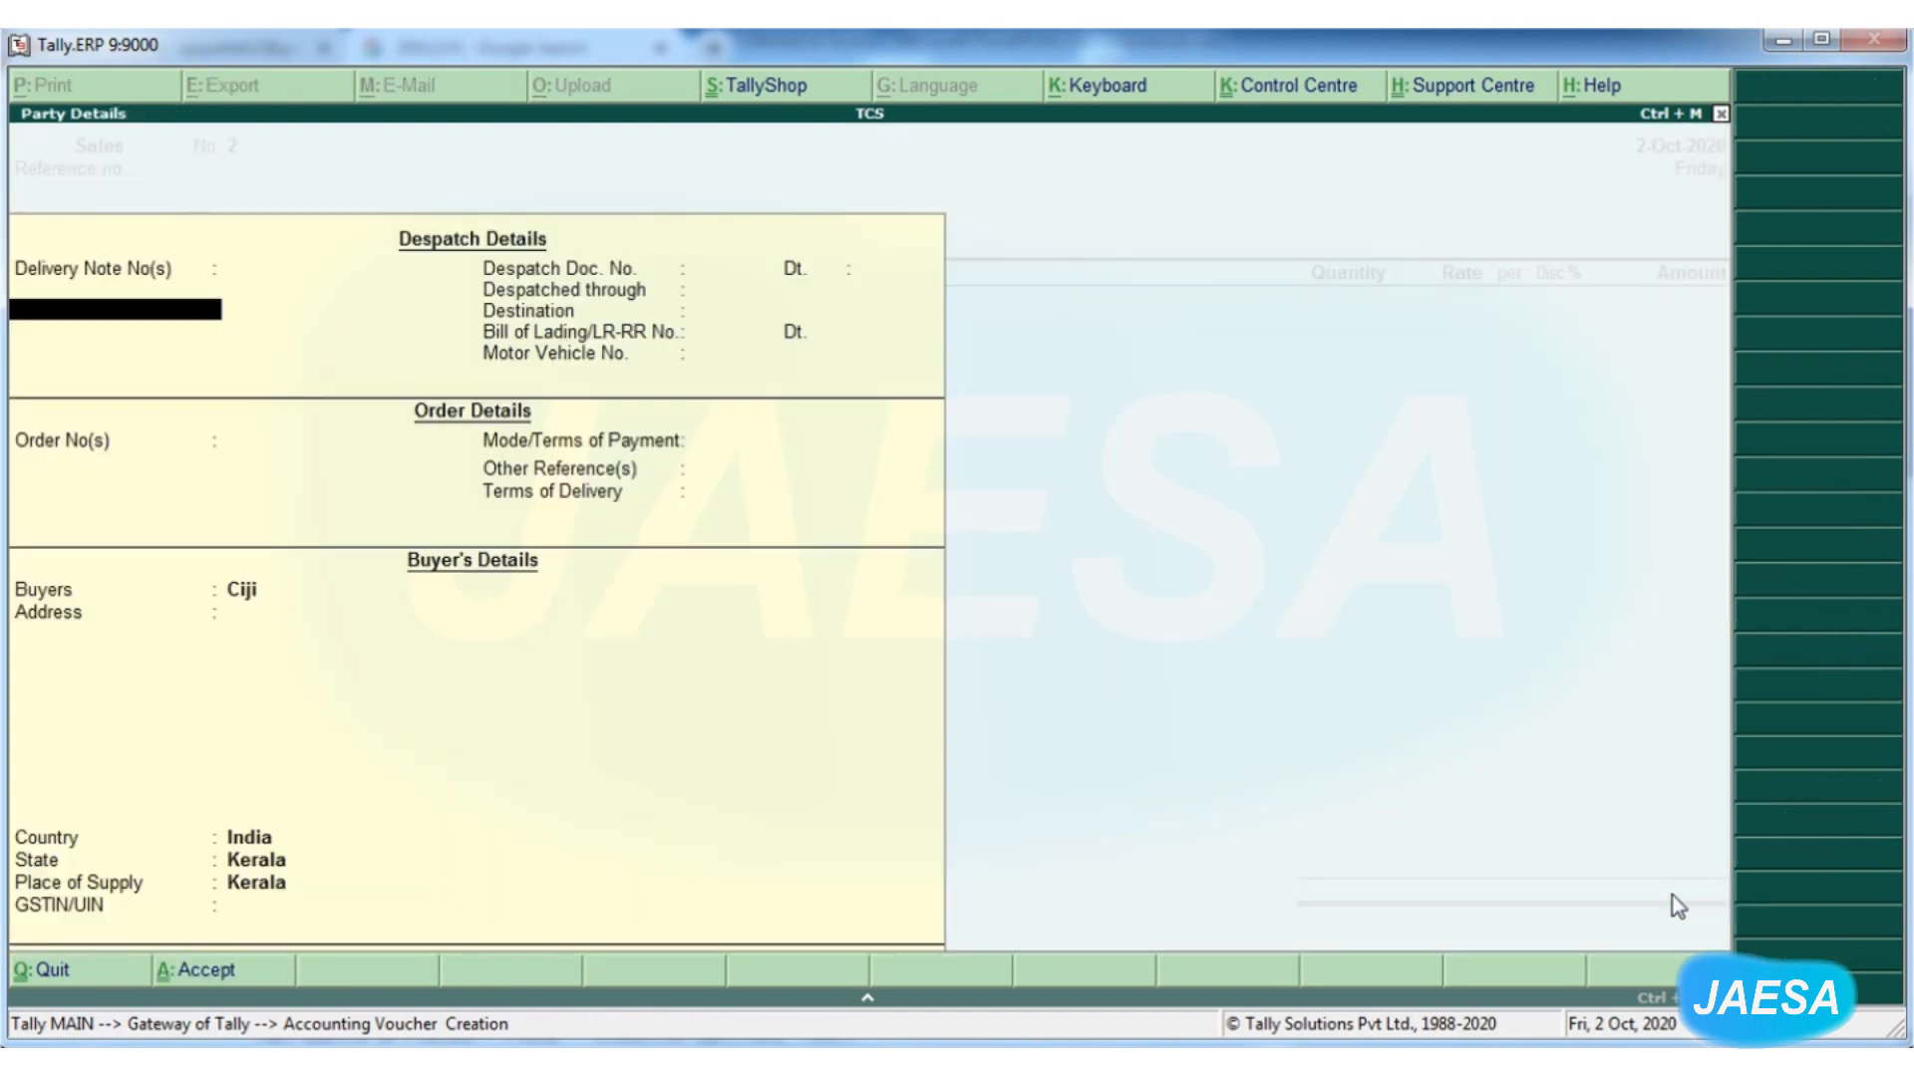
{"action": "key", "text": "ctrl+a"}
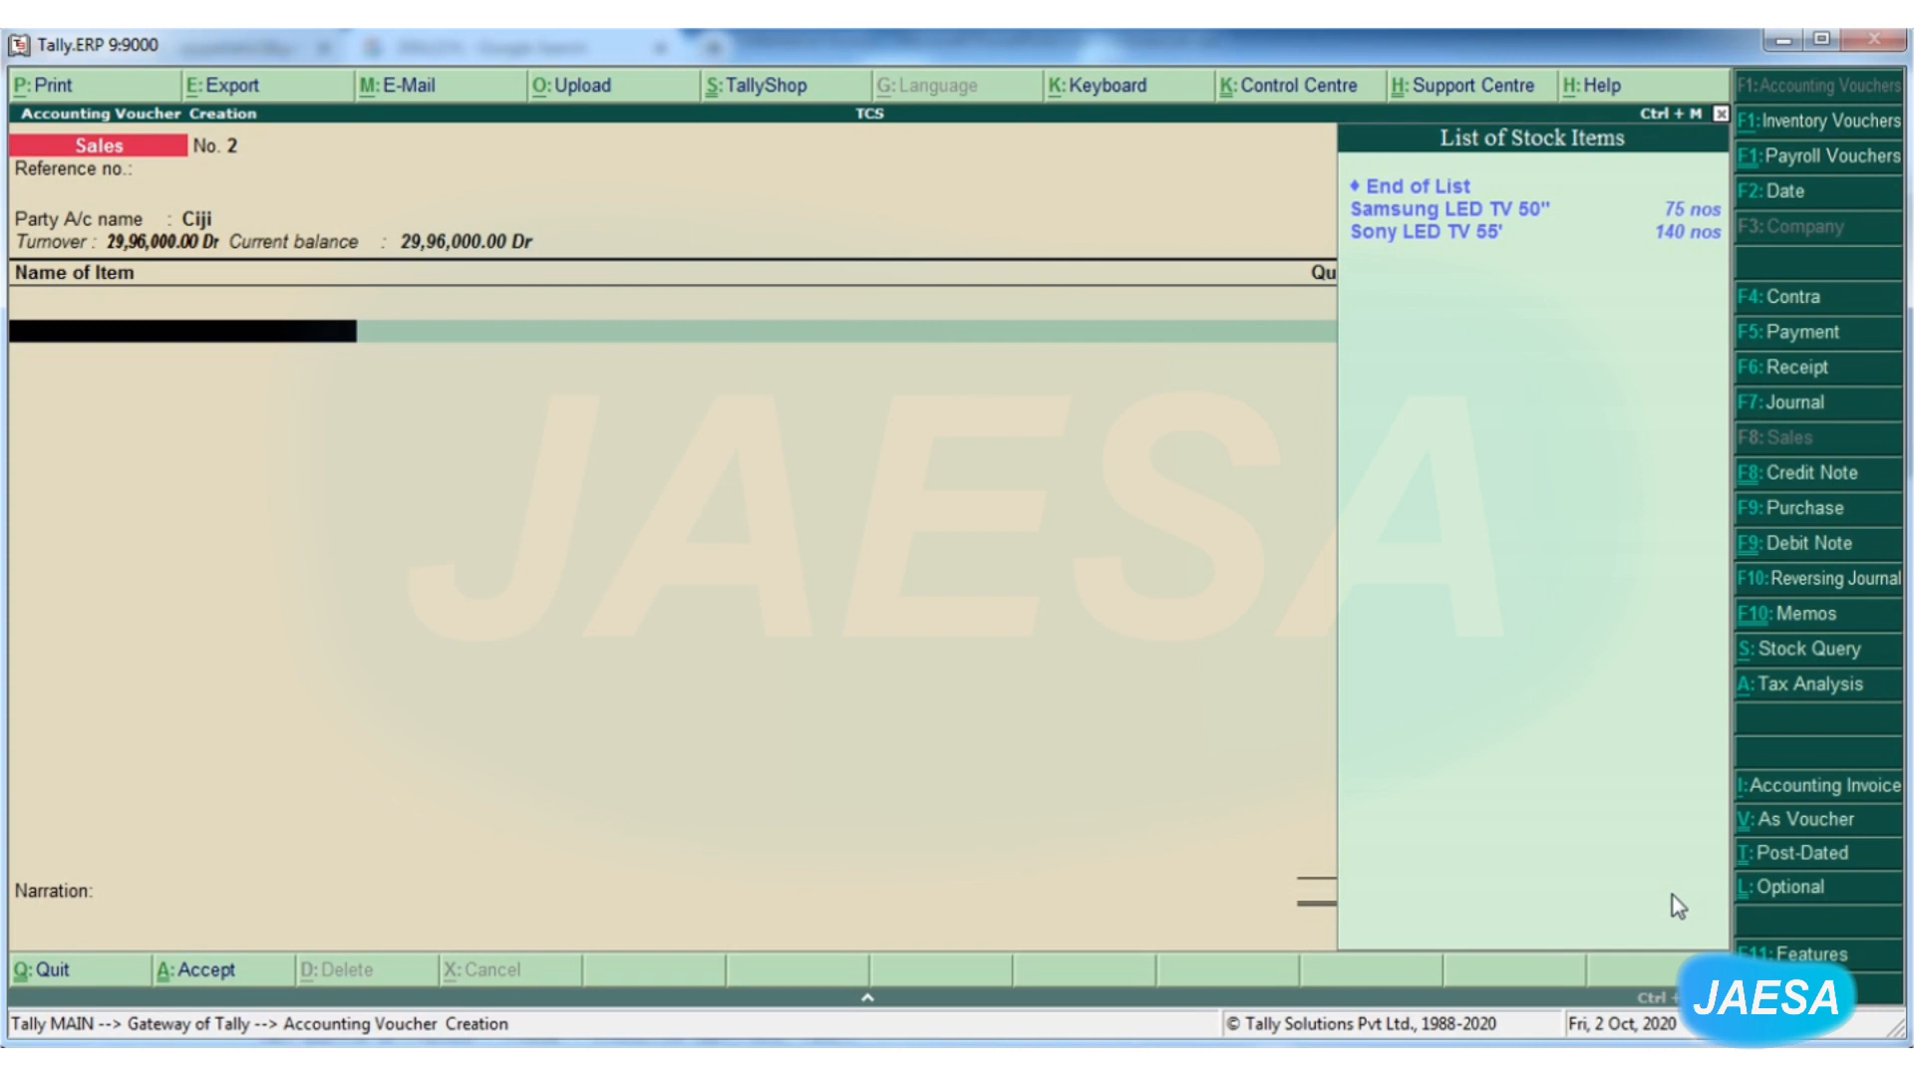
Add the Samsung LED TV 50" to the invoice with quantity 10 nos at a rate of 75,000.00
{"action": "key", "text": "Down"}
{"action": "key", "text": "Return"}
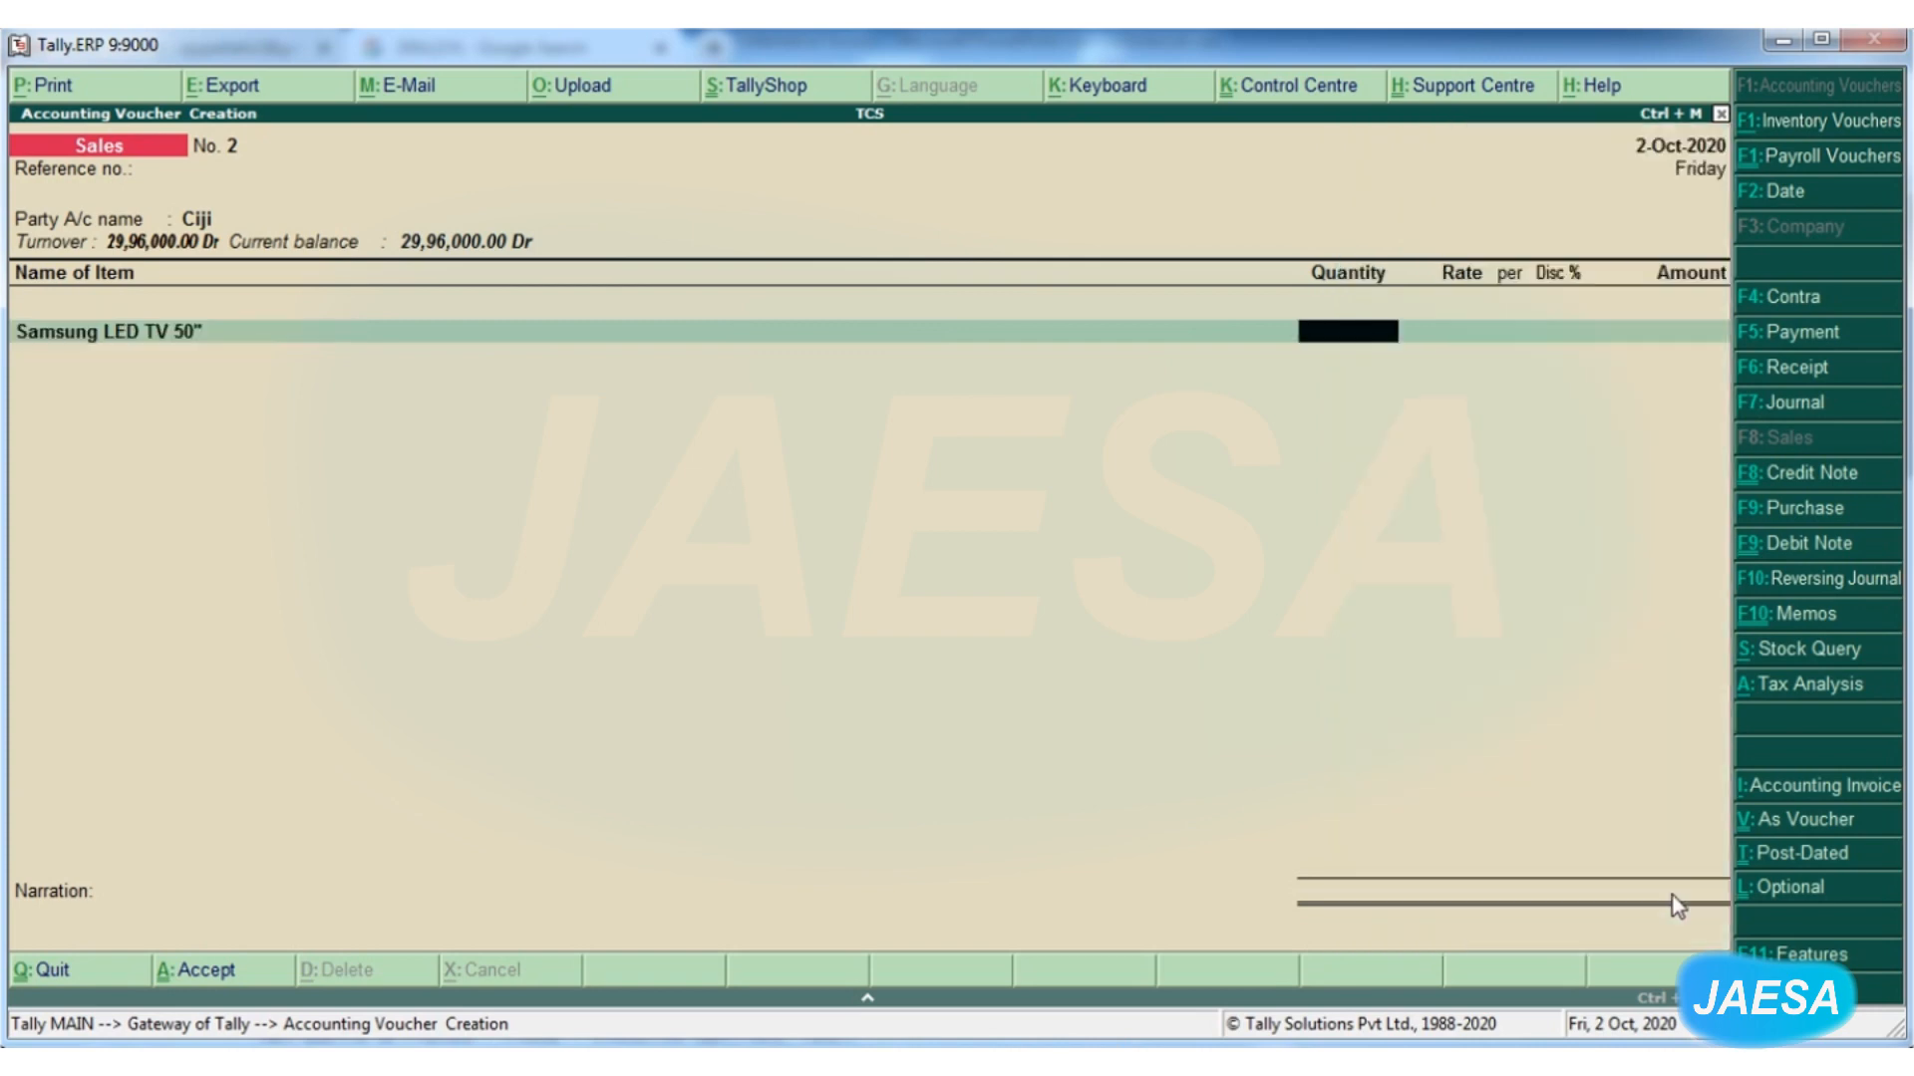
{"action": "type", "text": "10"}
{"action": "key", "text": "Return"}
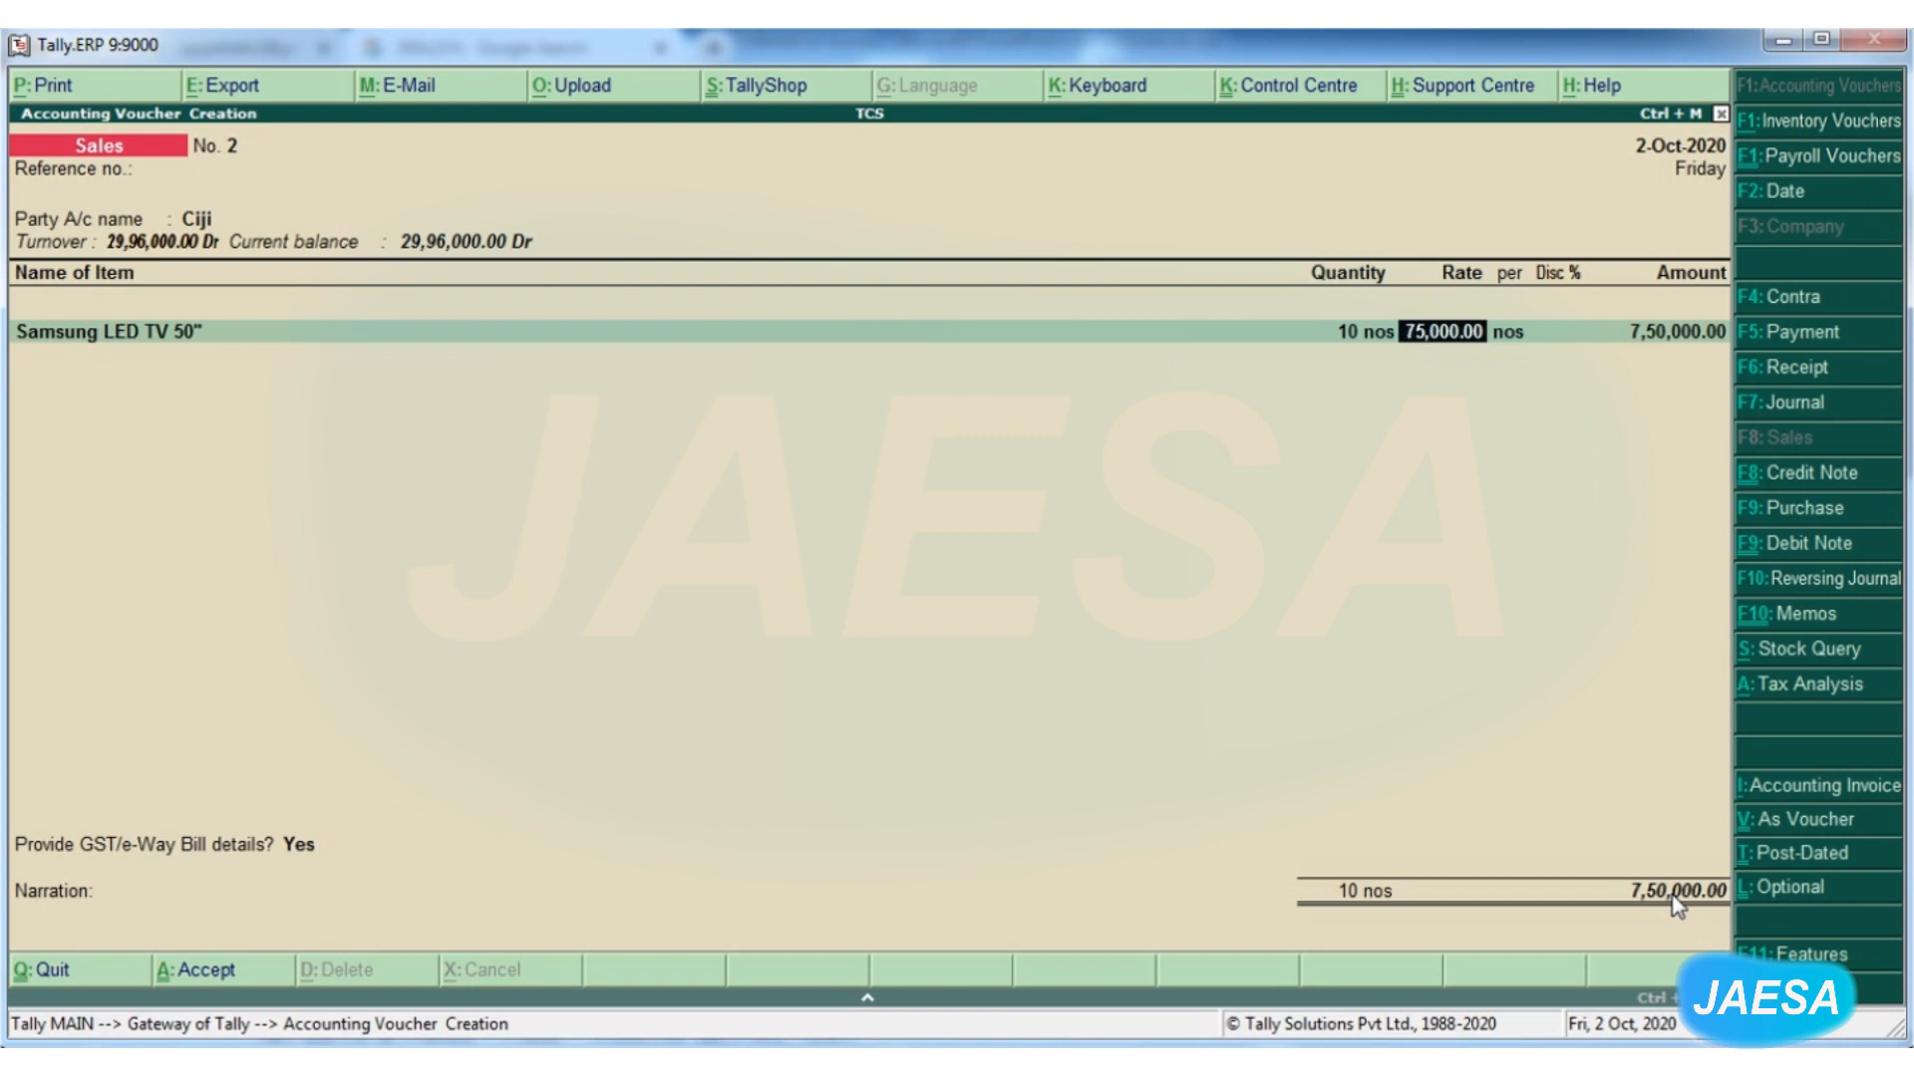
{"action": "key", "text": "Return"}
{"action": "key", "text": "Return"}
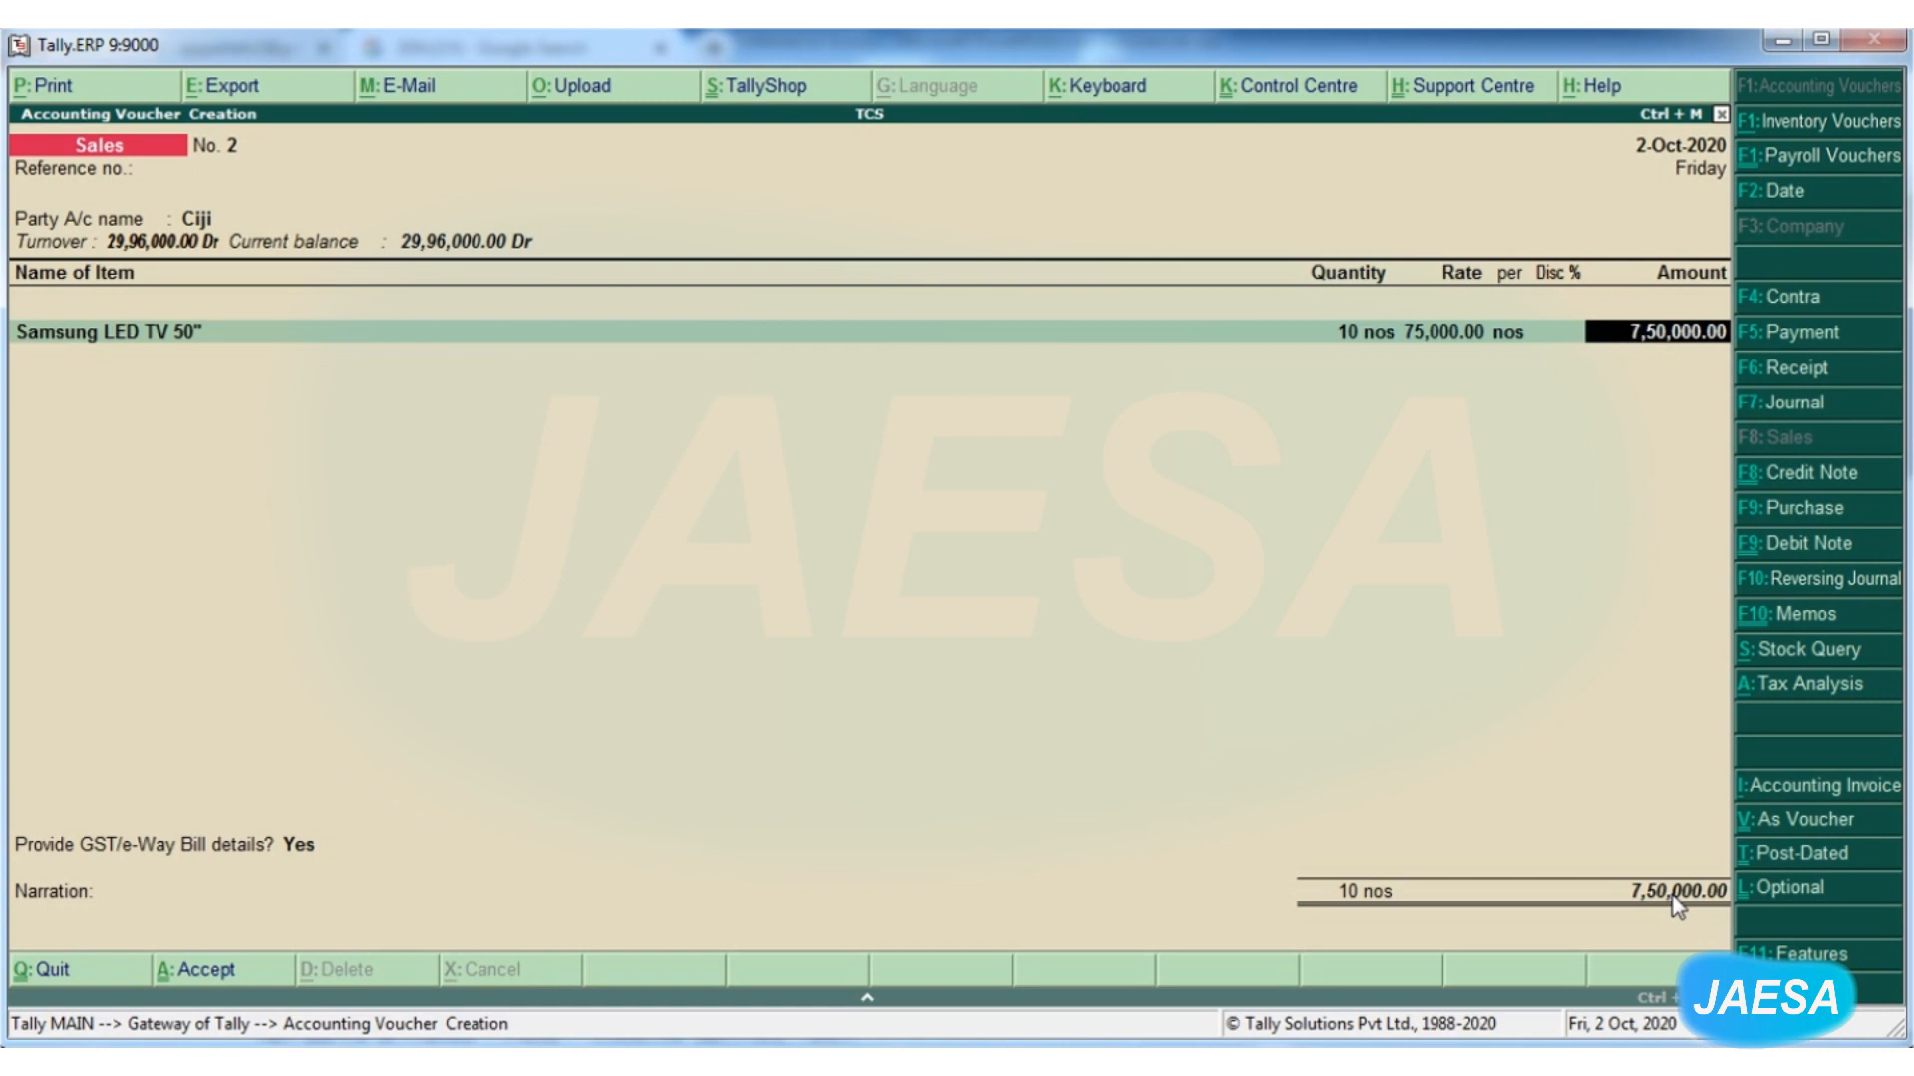
{"action": "key", "text": "Return"}
{"action": "key", "text": "Return"}
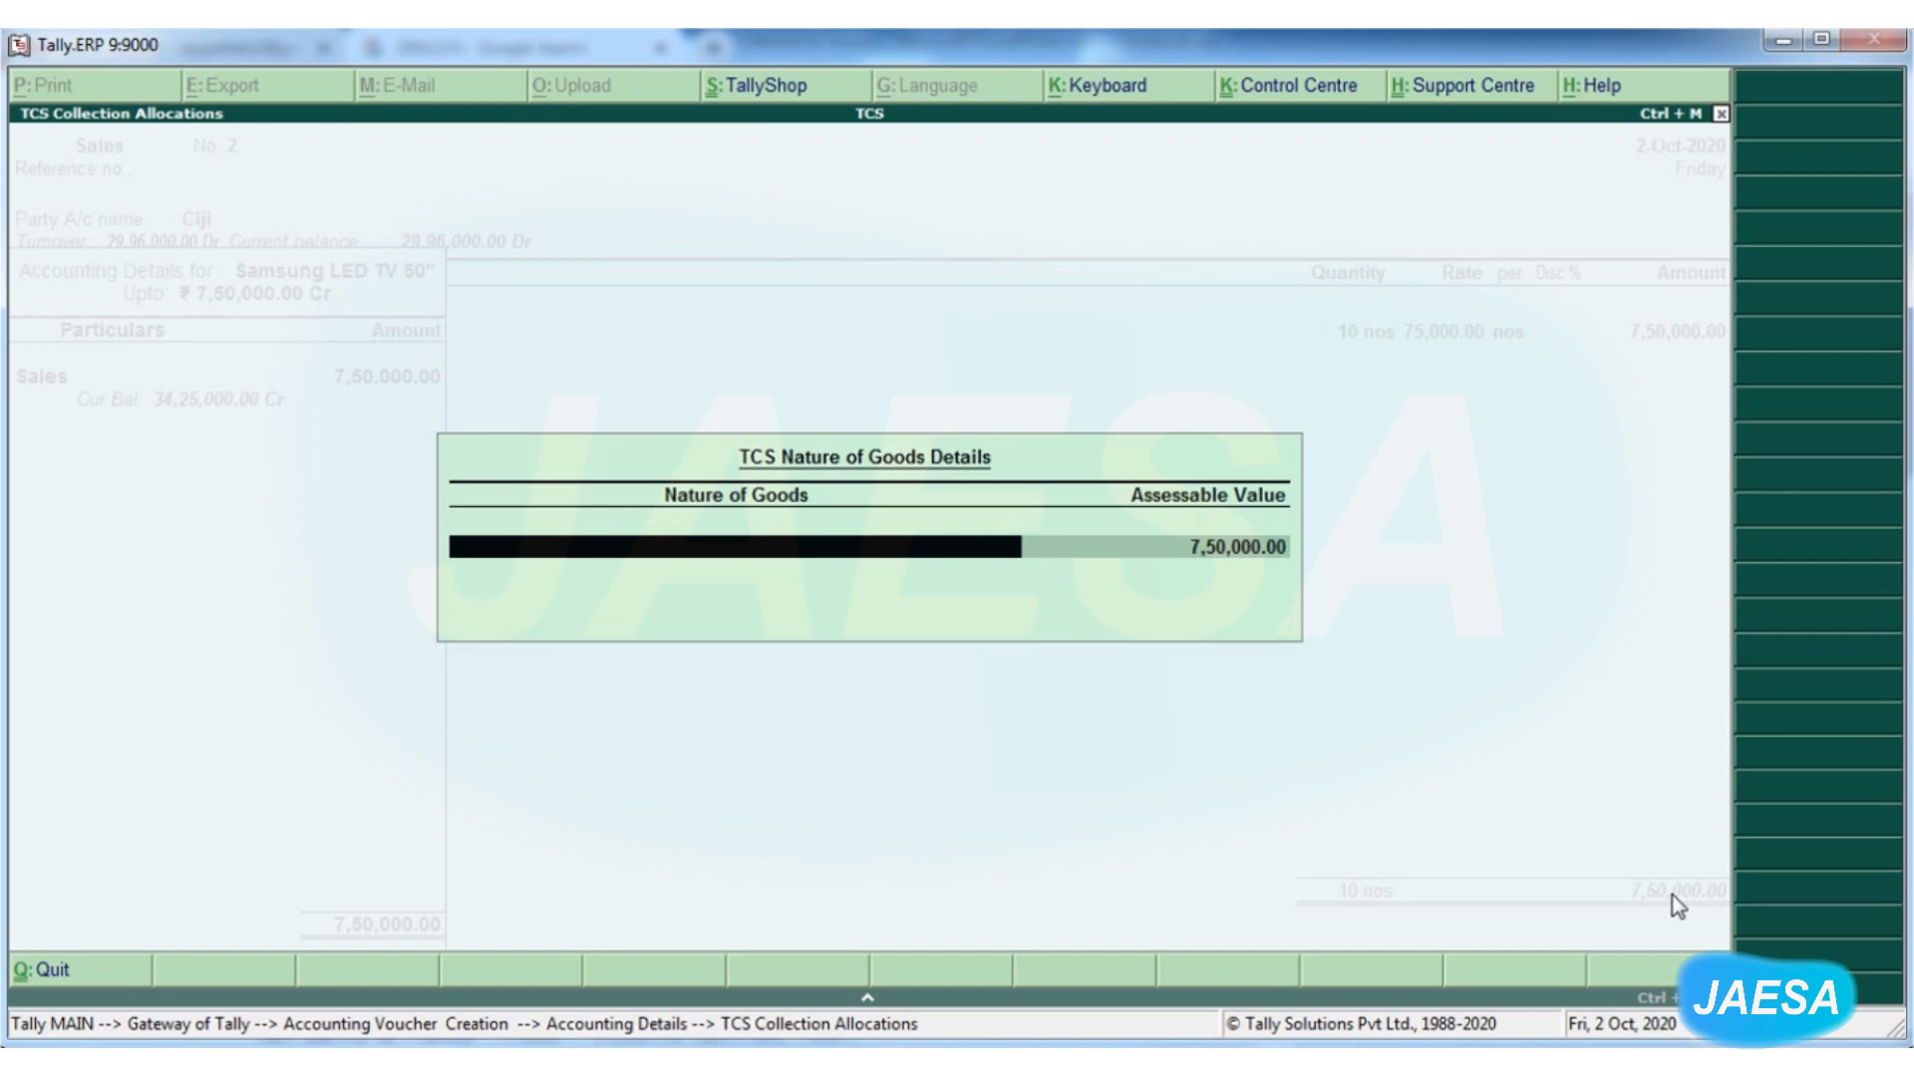
{"action": "key", "text": "Escape"}
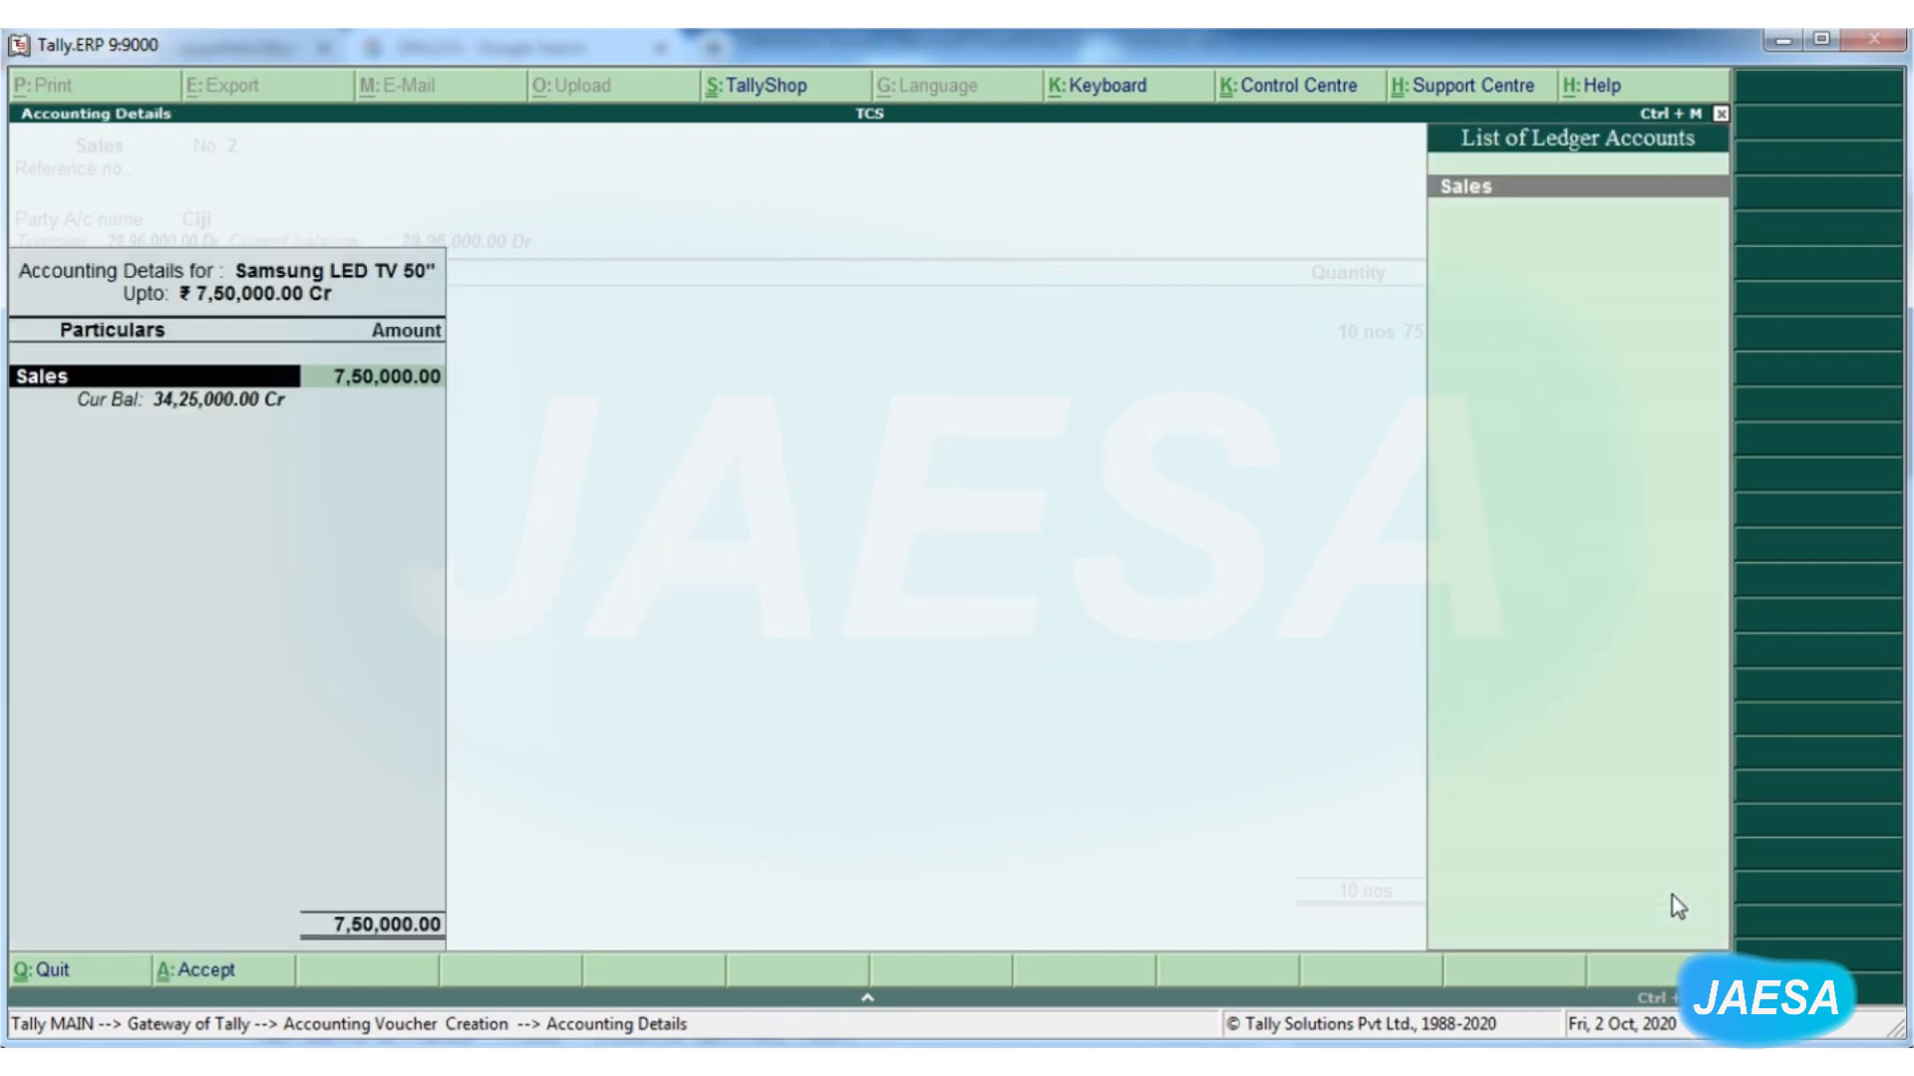
{"action": "key", "text": "Escape"}
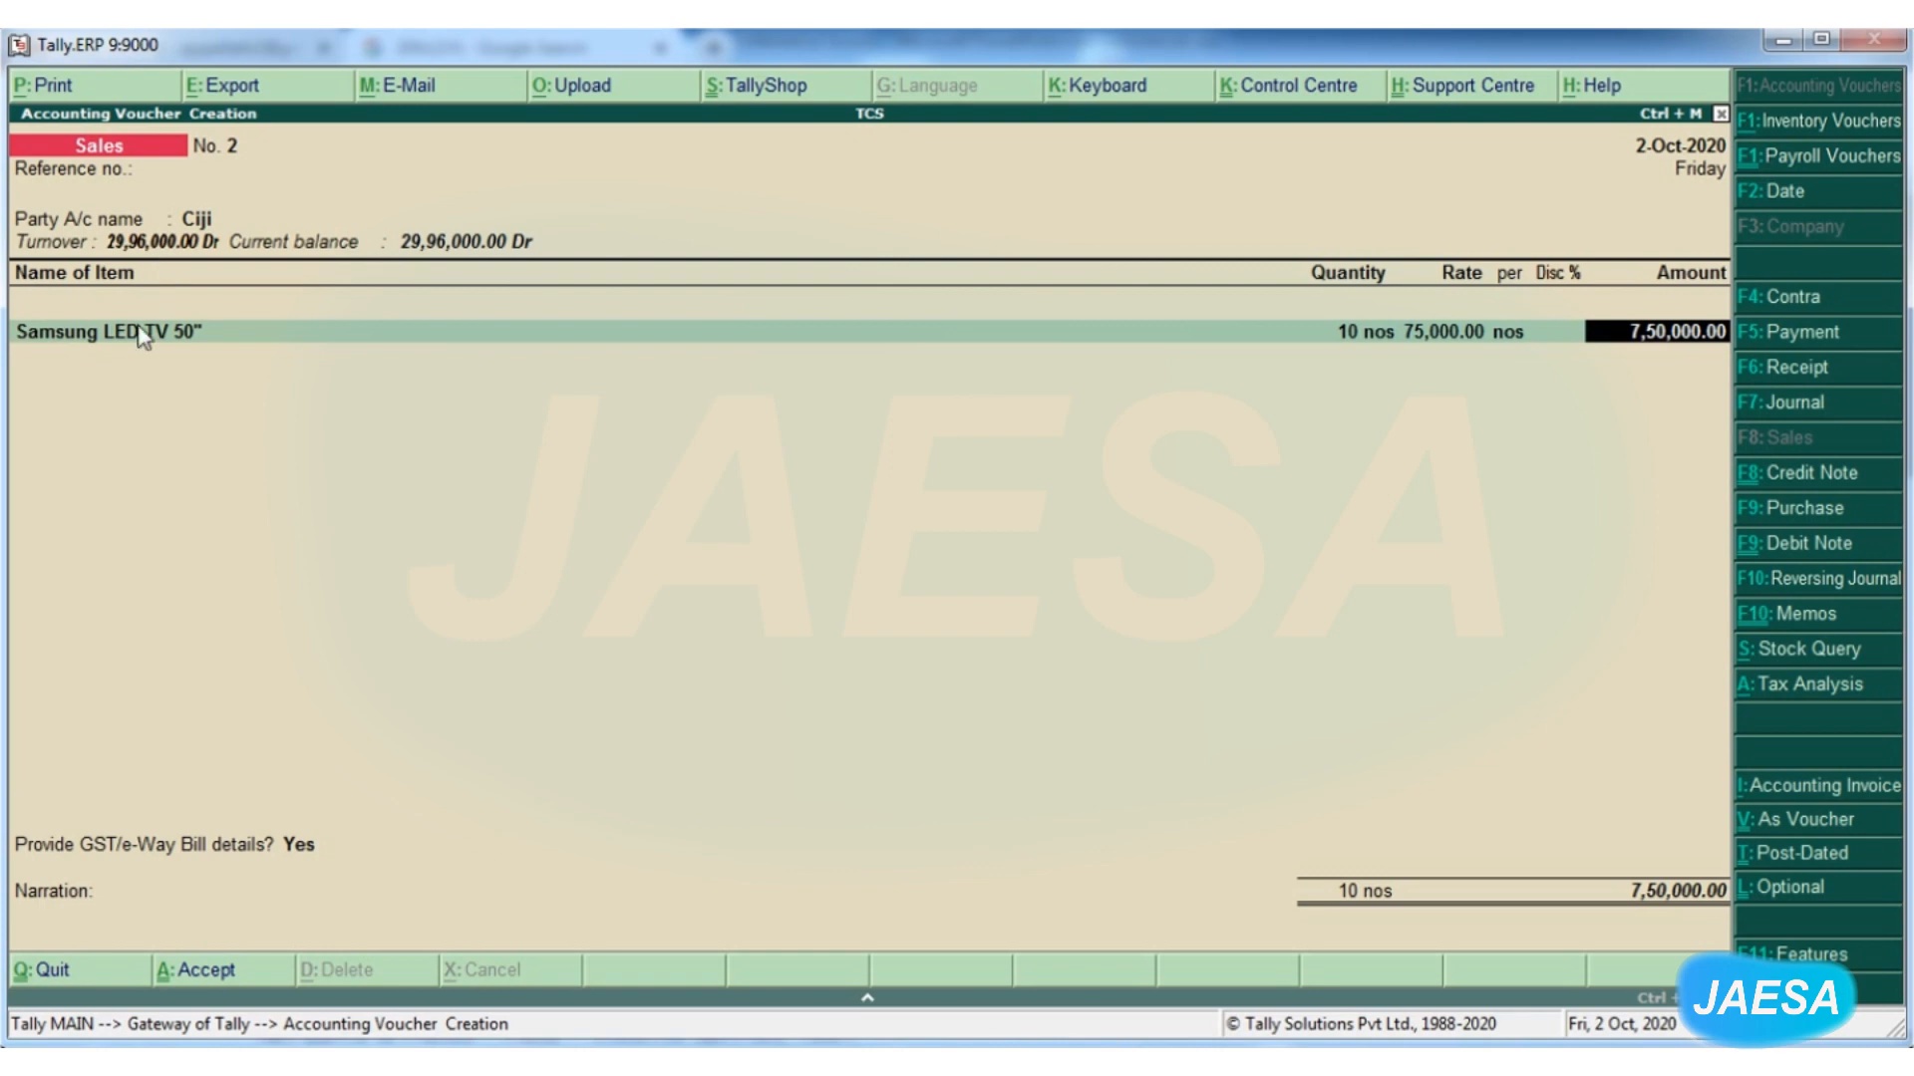
Allocate the Samsung LED TV 50" to the Sales ledger with TCS nature Sale of Any Goods and assessable value 7,50,000.00
{"action": "key", "text": "Return"}
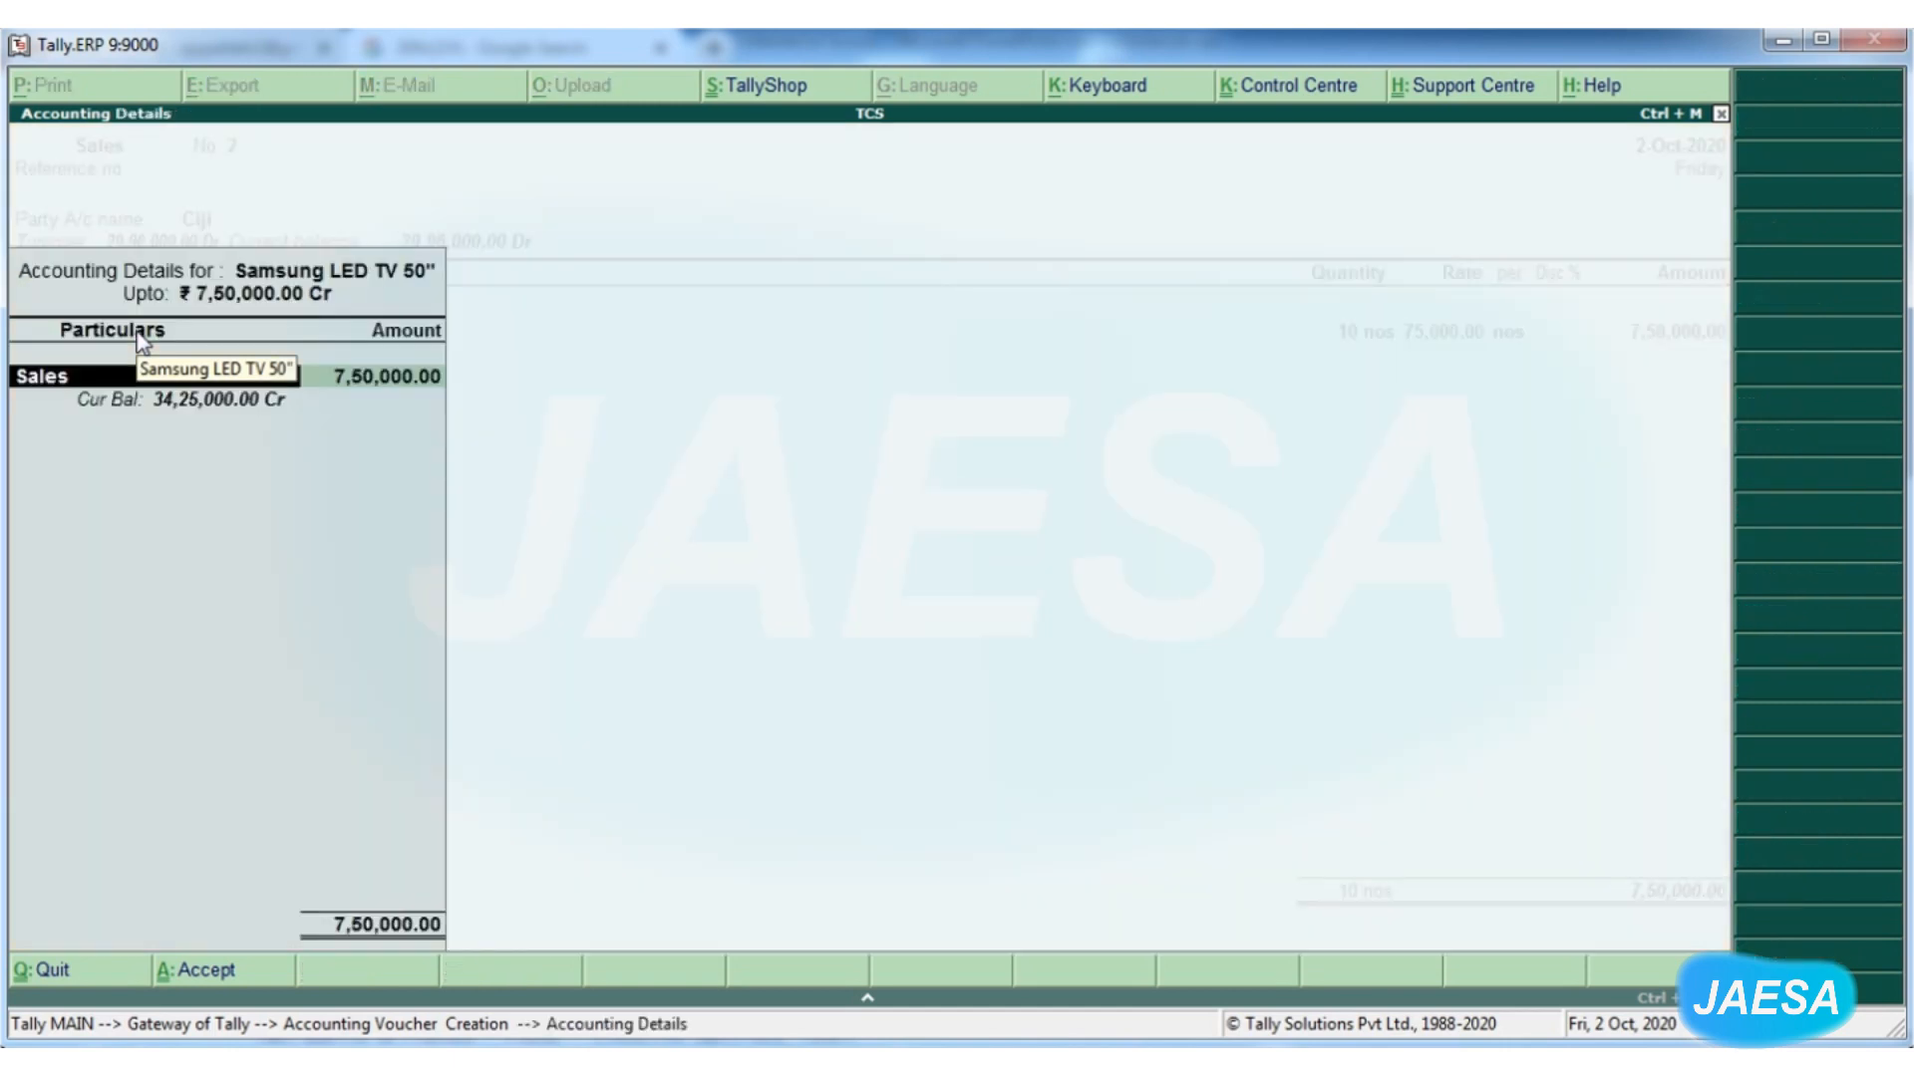
{"action": "key", "text": "Return"}
{"action": "key", "text": "Return"}
{"action": "key", "text": "Return"}
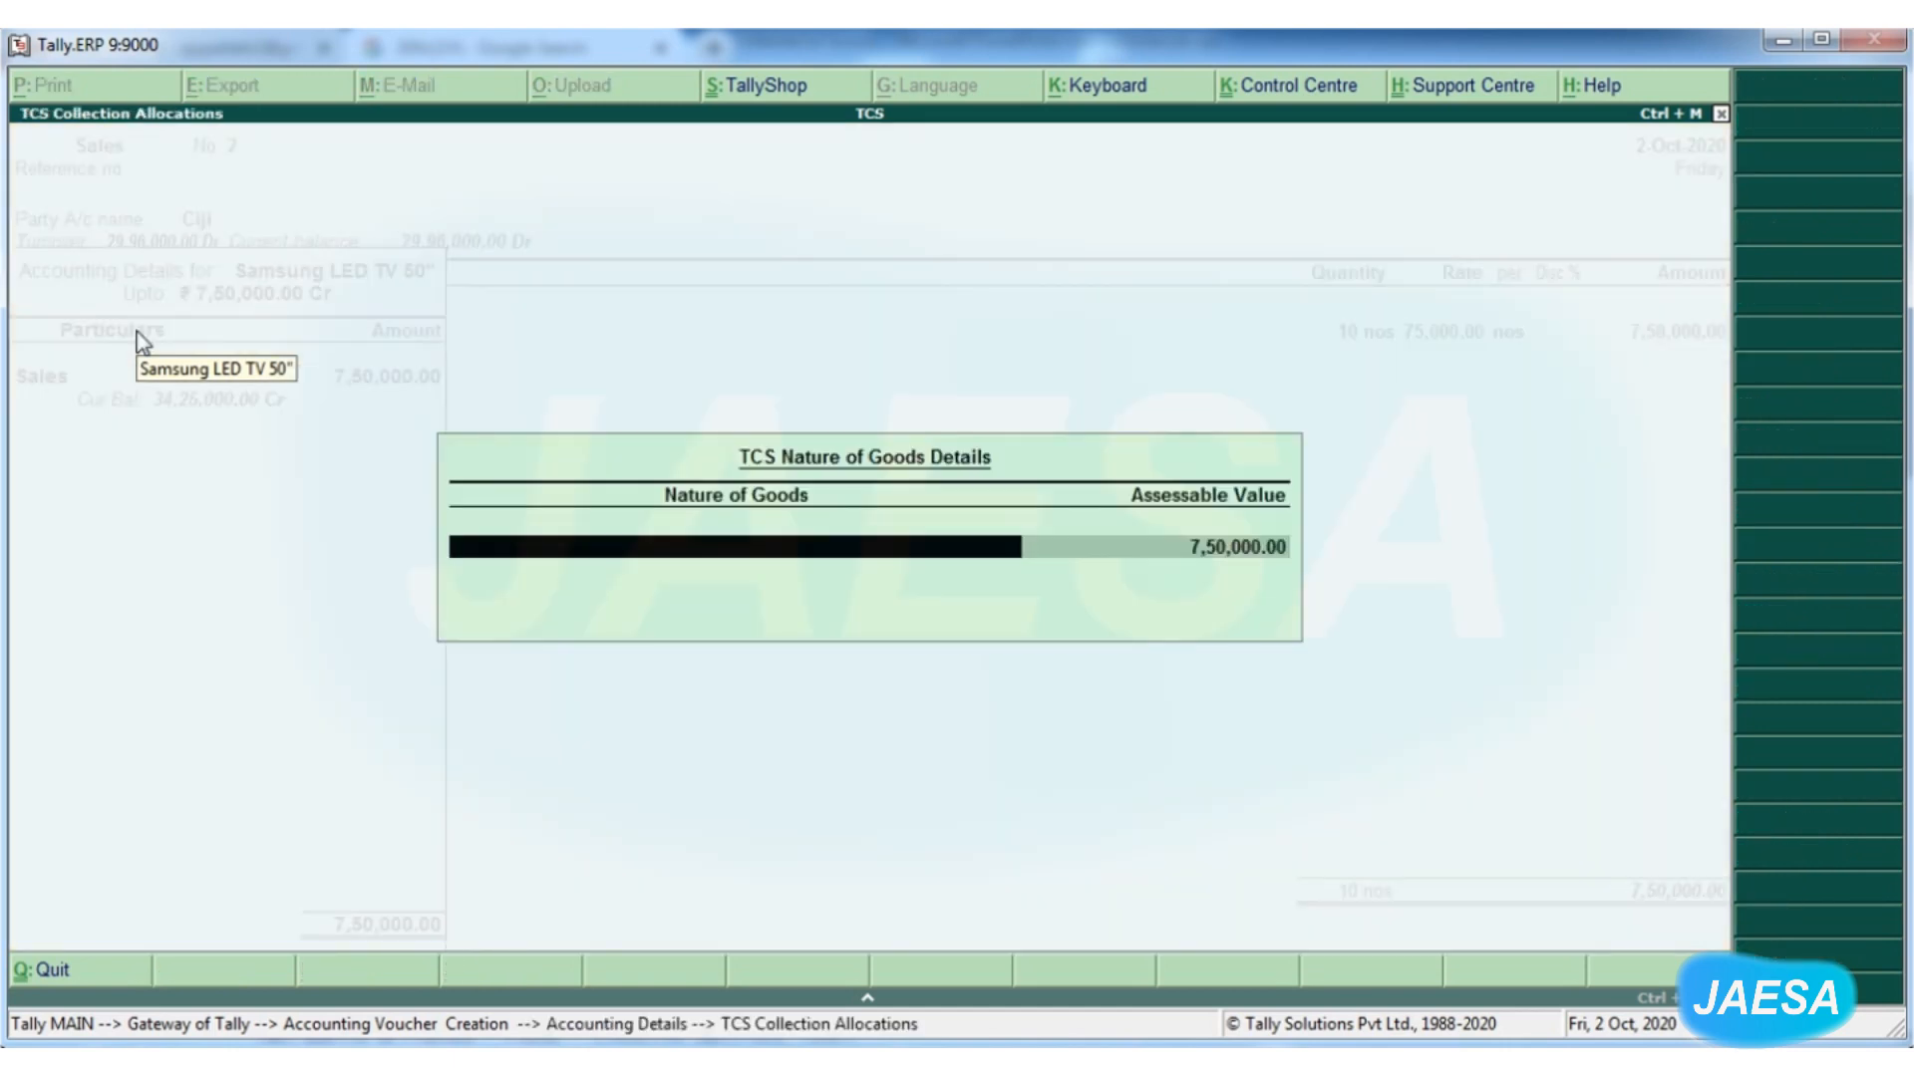
{"action": "key", "text": "Down"}
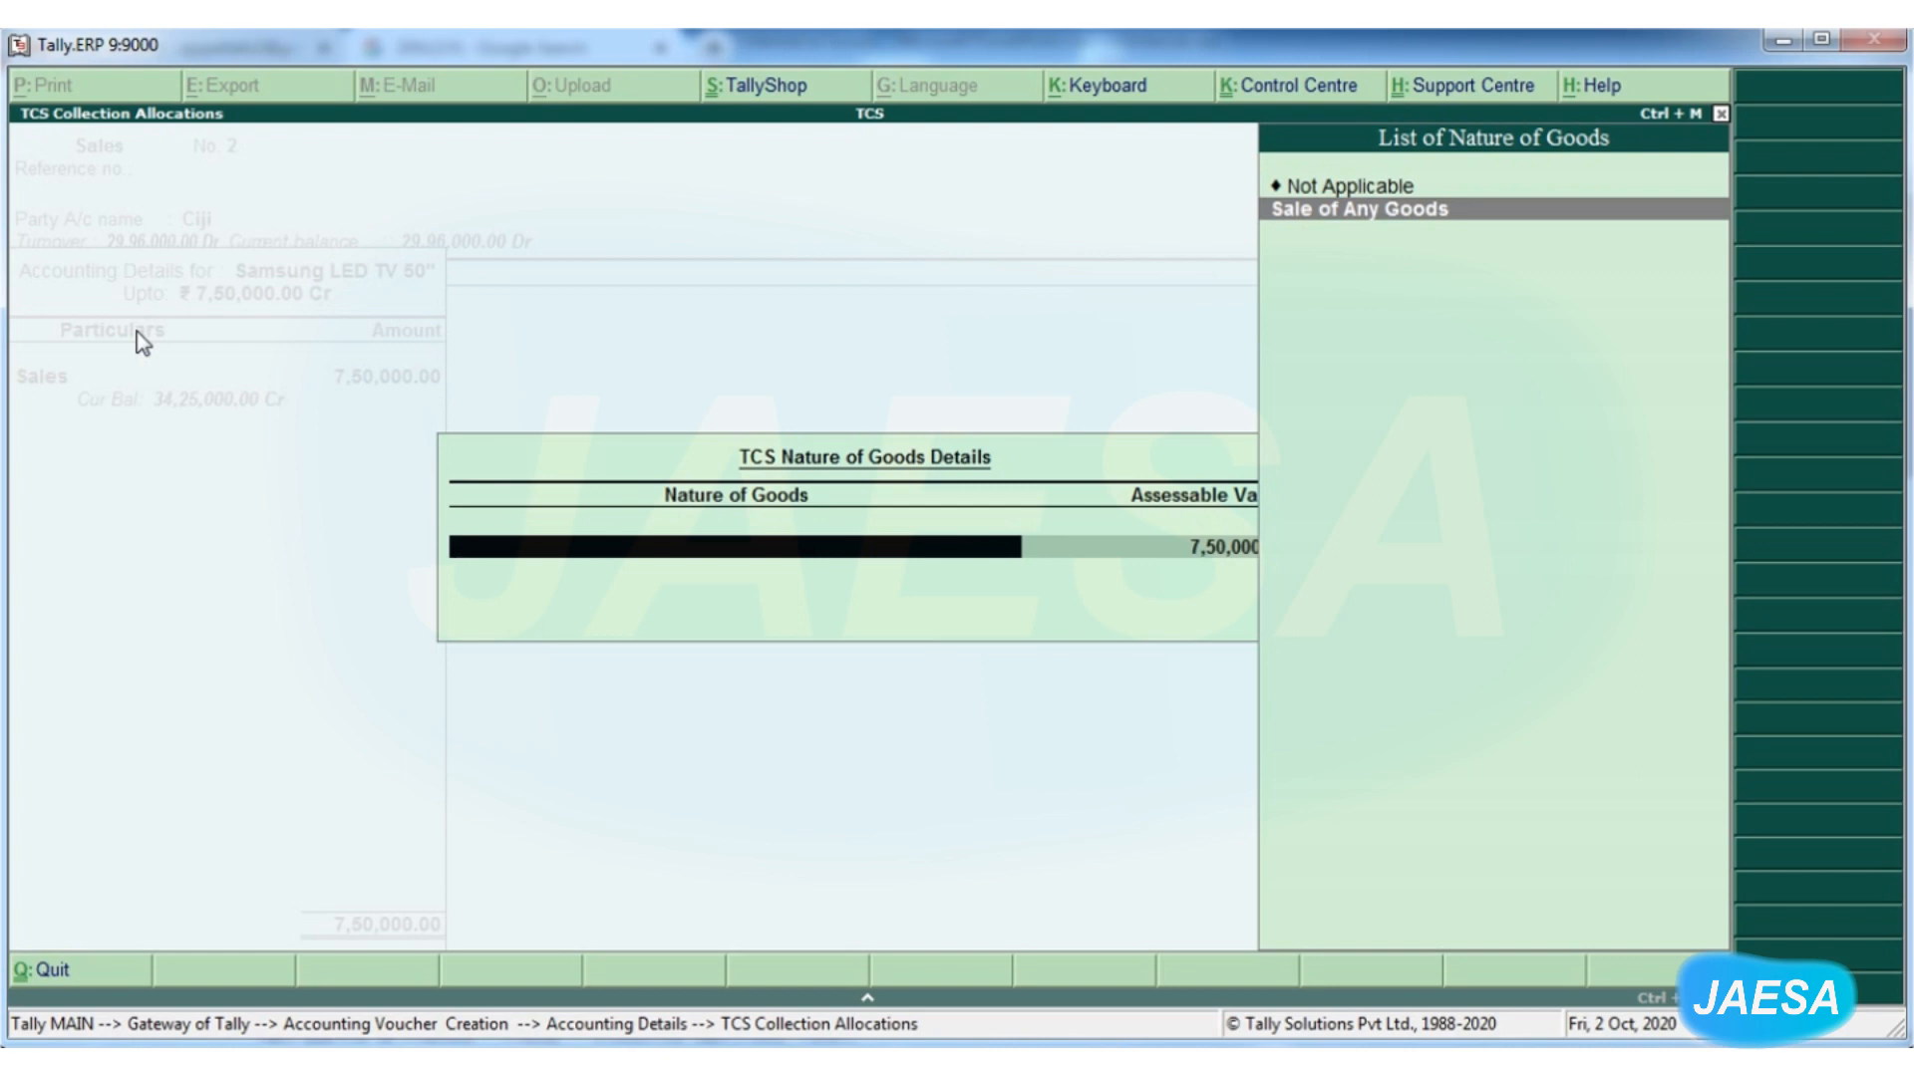
{"action": "key", "text": "Return"}
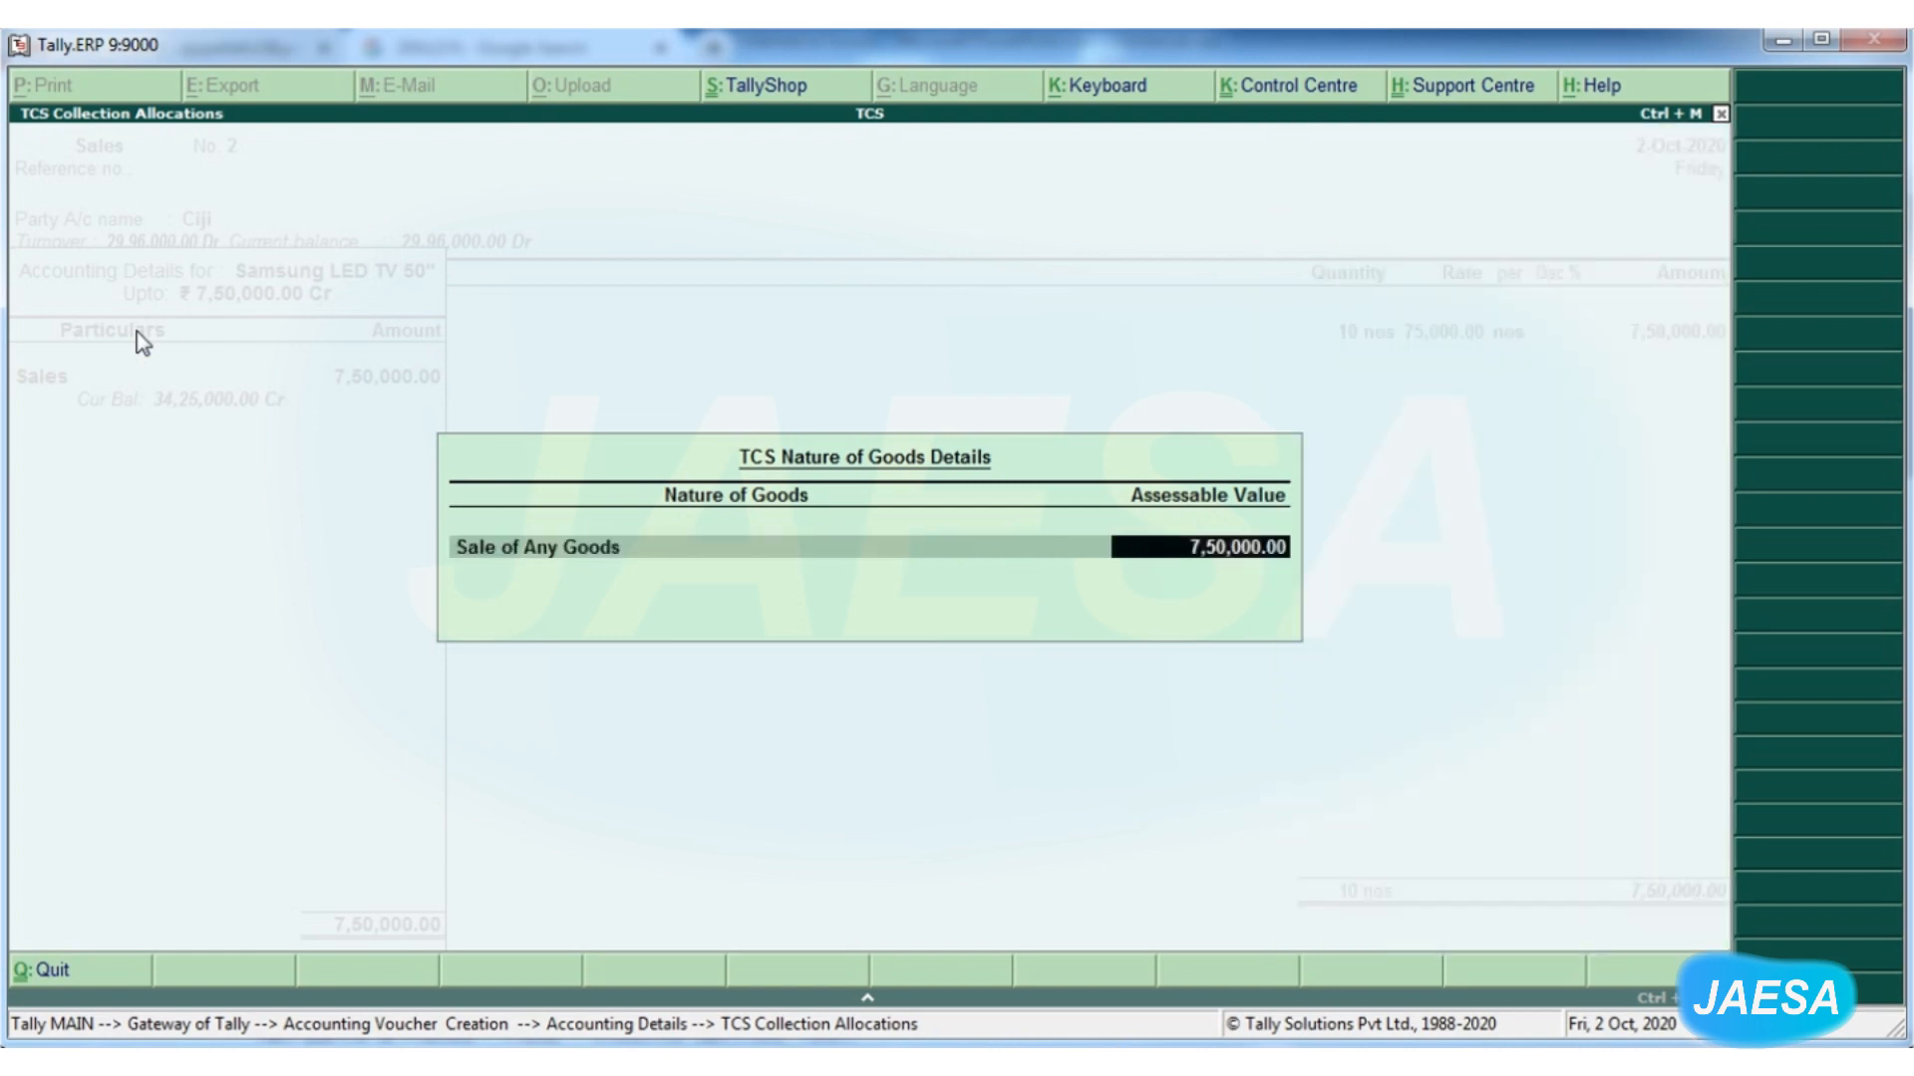
{"action": "key", "text": "Return"}
{"action": "key", "text": "Return"}
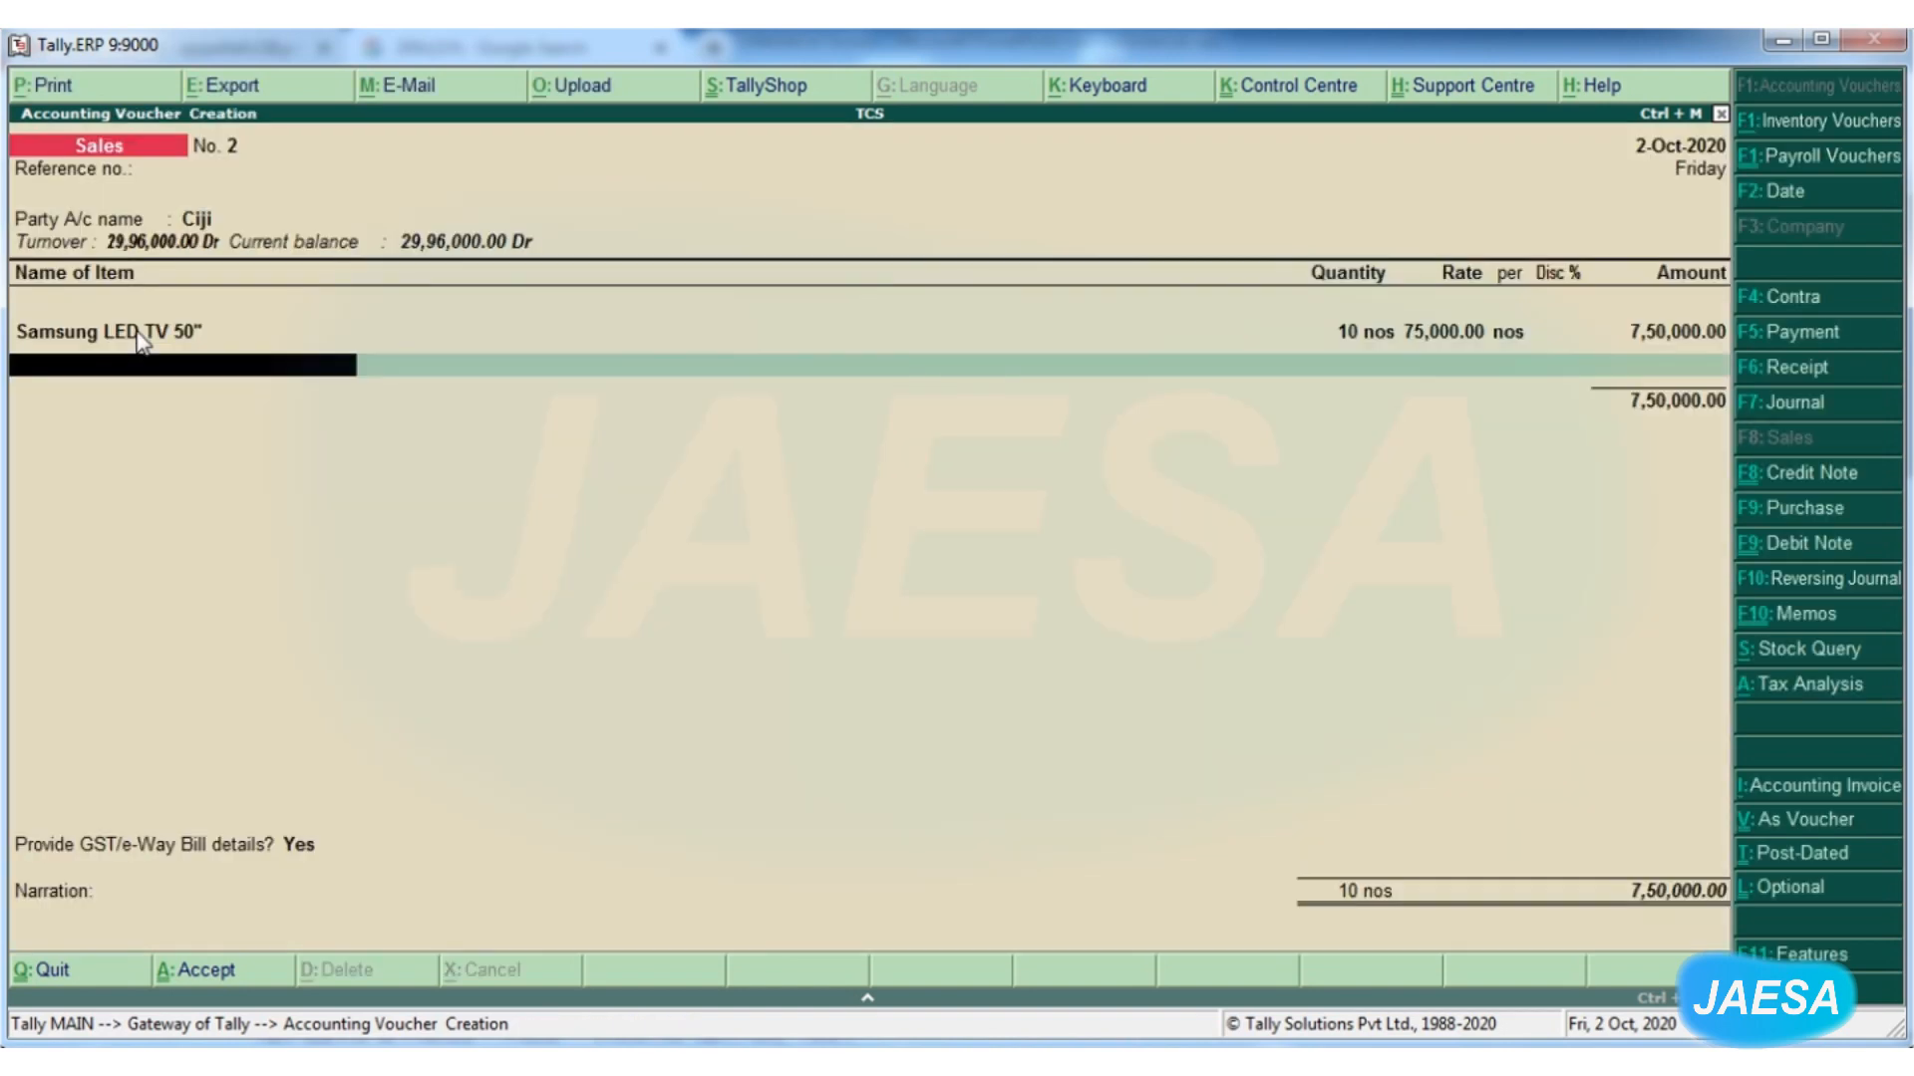
Add the Sony LED TV 55' to the invoice with quantity 30 nos at a rate of 80,000.00
{"action": "key", "text": "Down"}
{"action": "key", "text": "Down"}
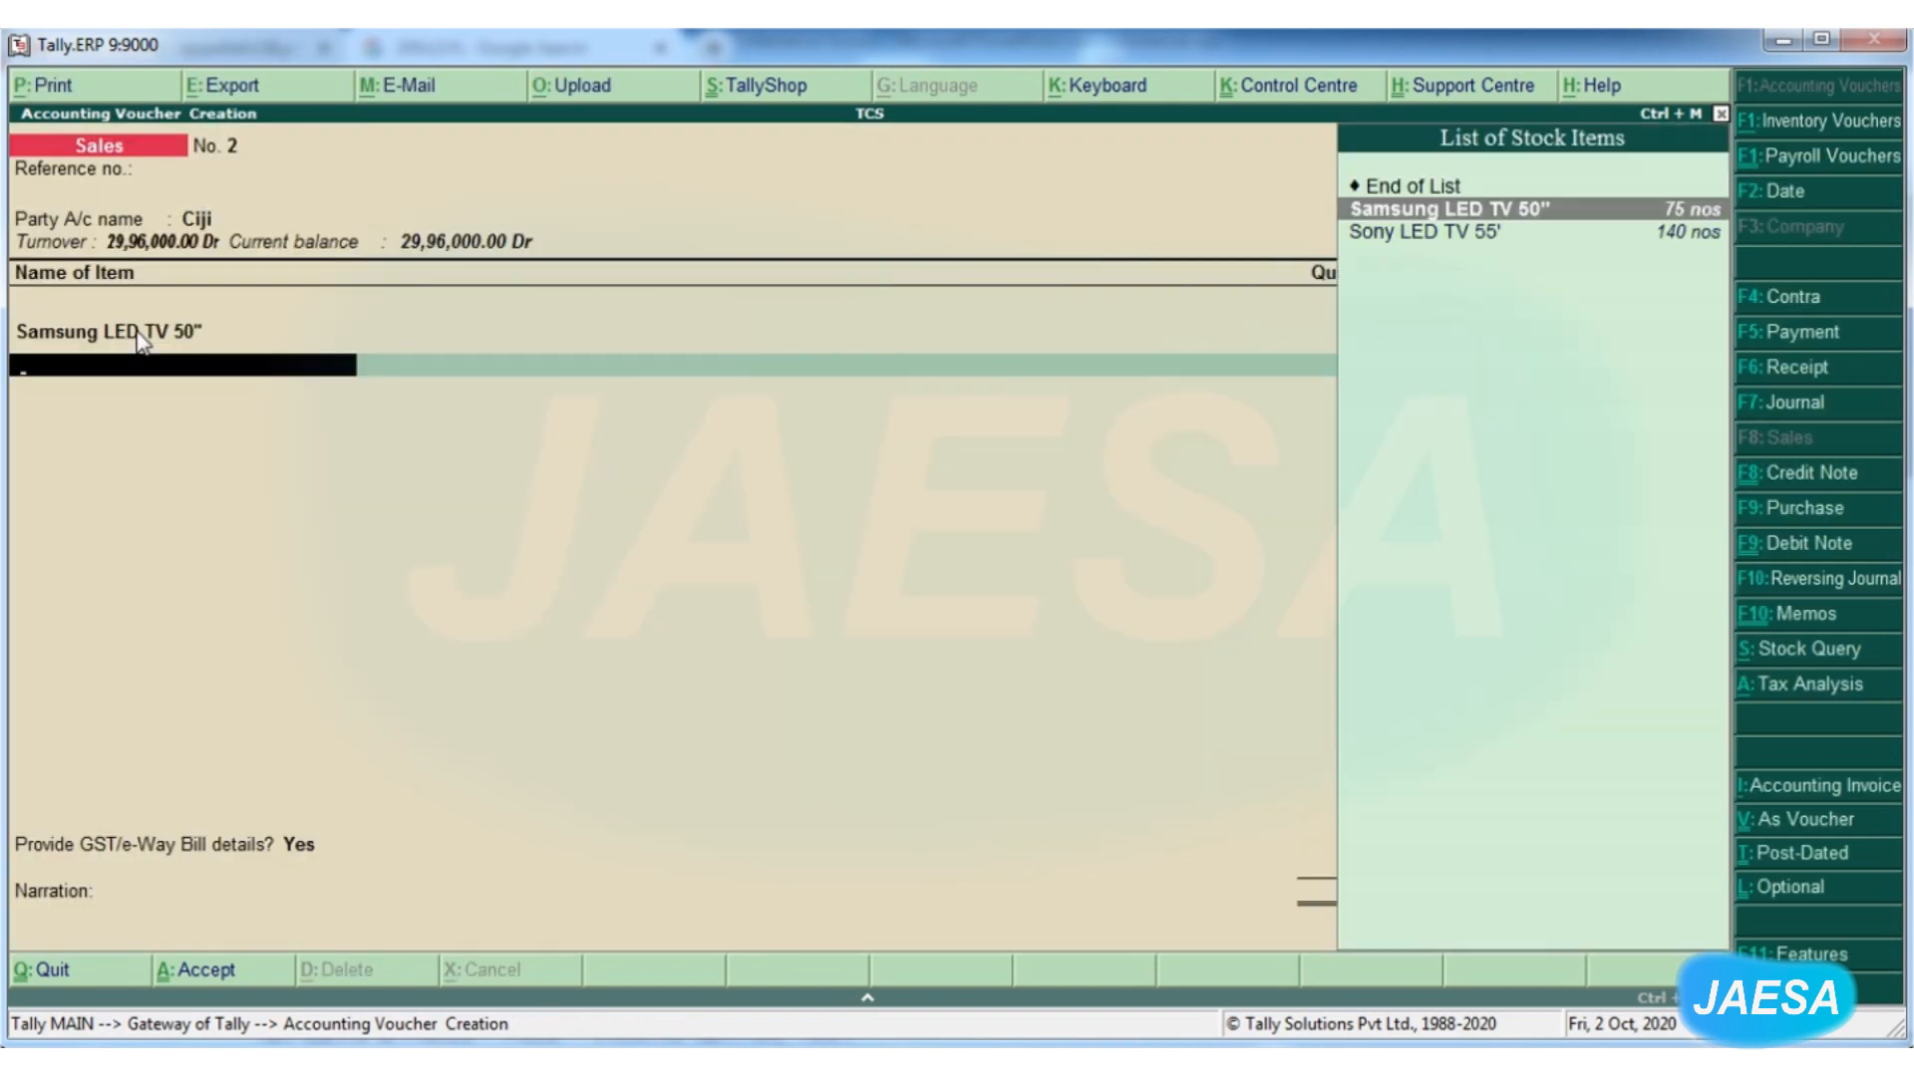
{"action": "key", "text": "Return"}
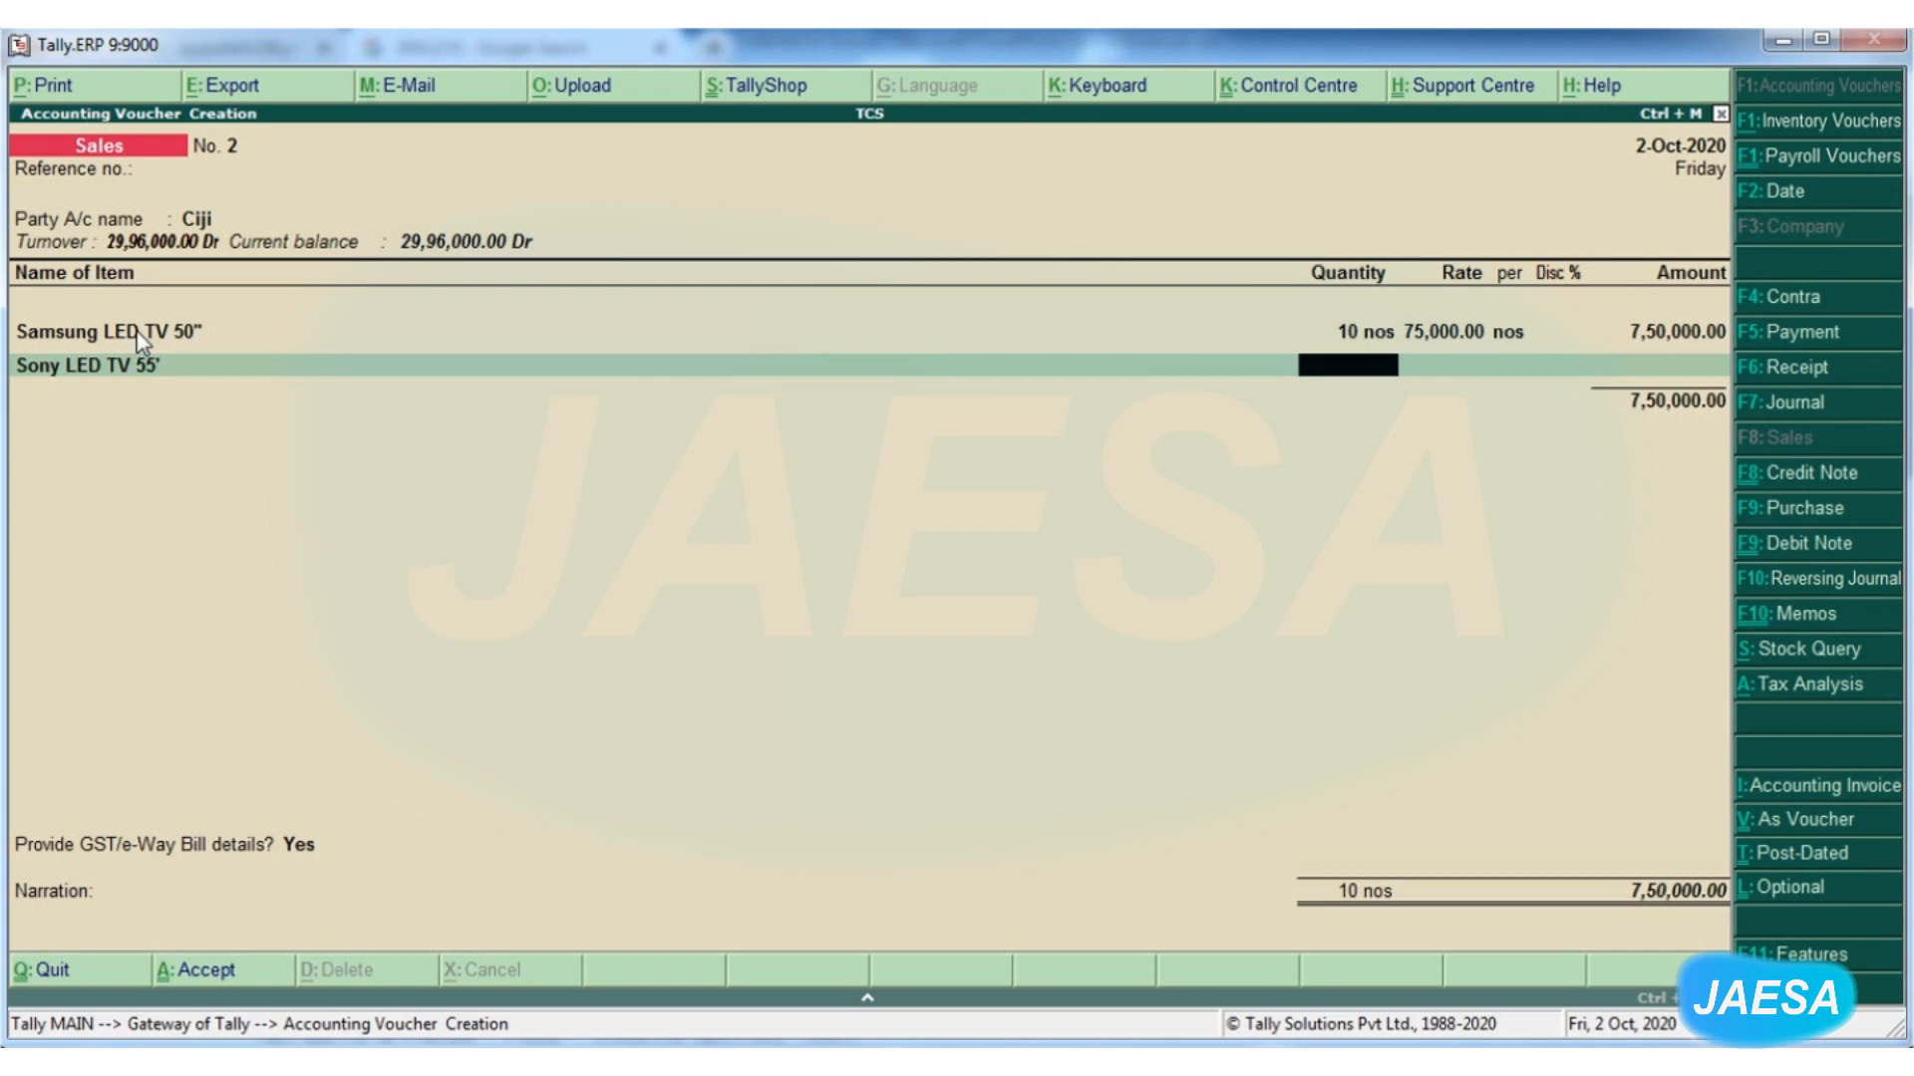
{"action": "type", "text": "30"}
{"action": "key", "text": "Return"}
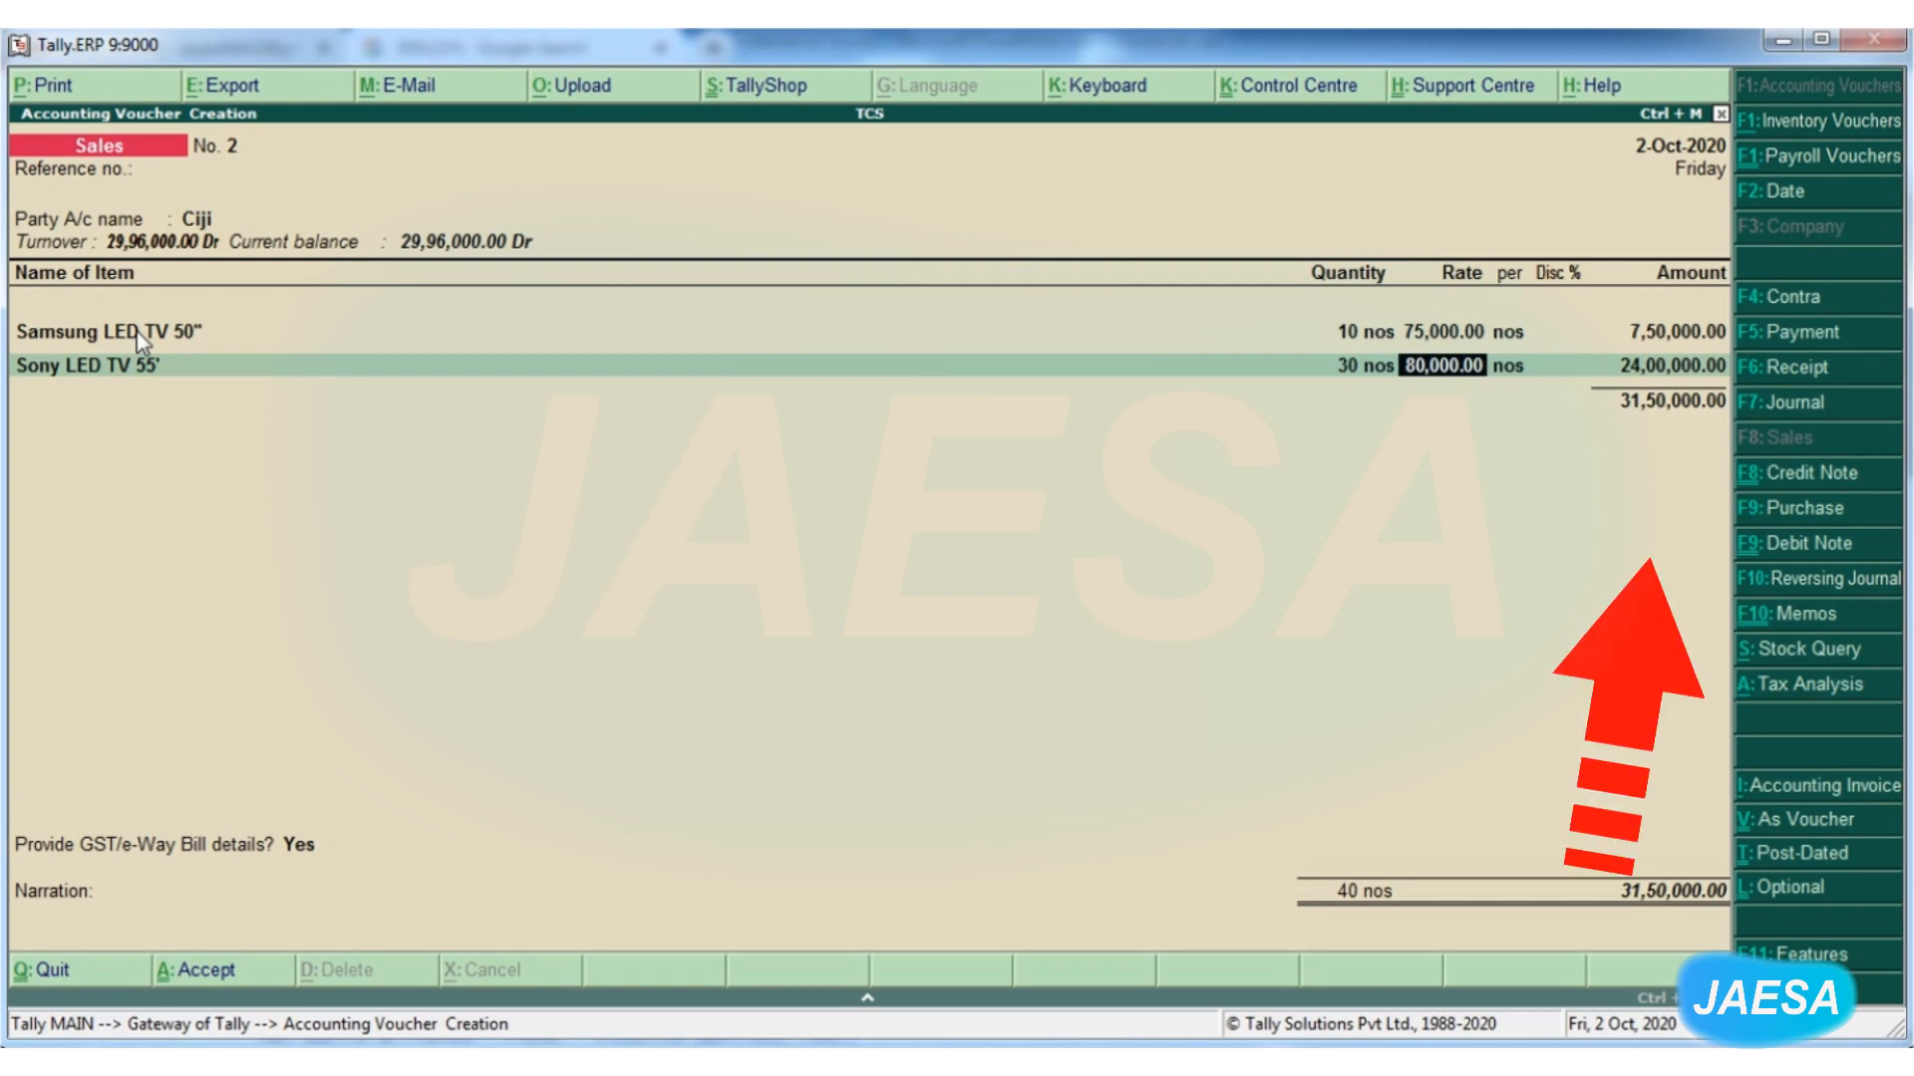
{"action": "key", "text": "Return"}
{"action": "key", "text": "Return"}
{"action": "key", "text": "Return"}
Allocate the Sony LED TV 55' to the Sales ledger with TCS nature Sale of Any Goods and assessable value 24,00,000.00
{"action": "key", "text": "Return"}
{"action": "key", "text": "Return"}
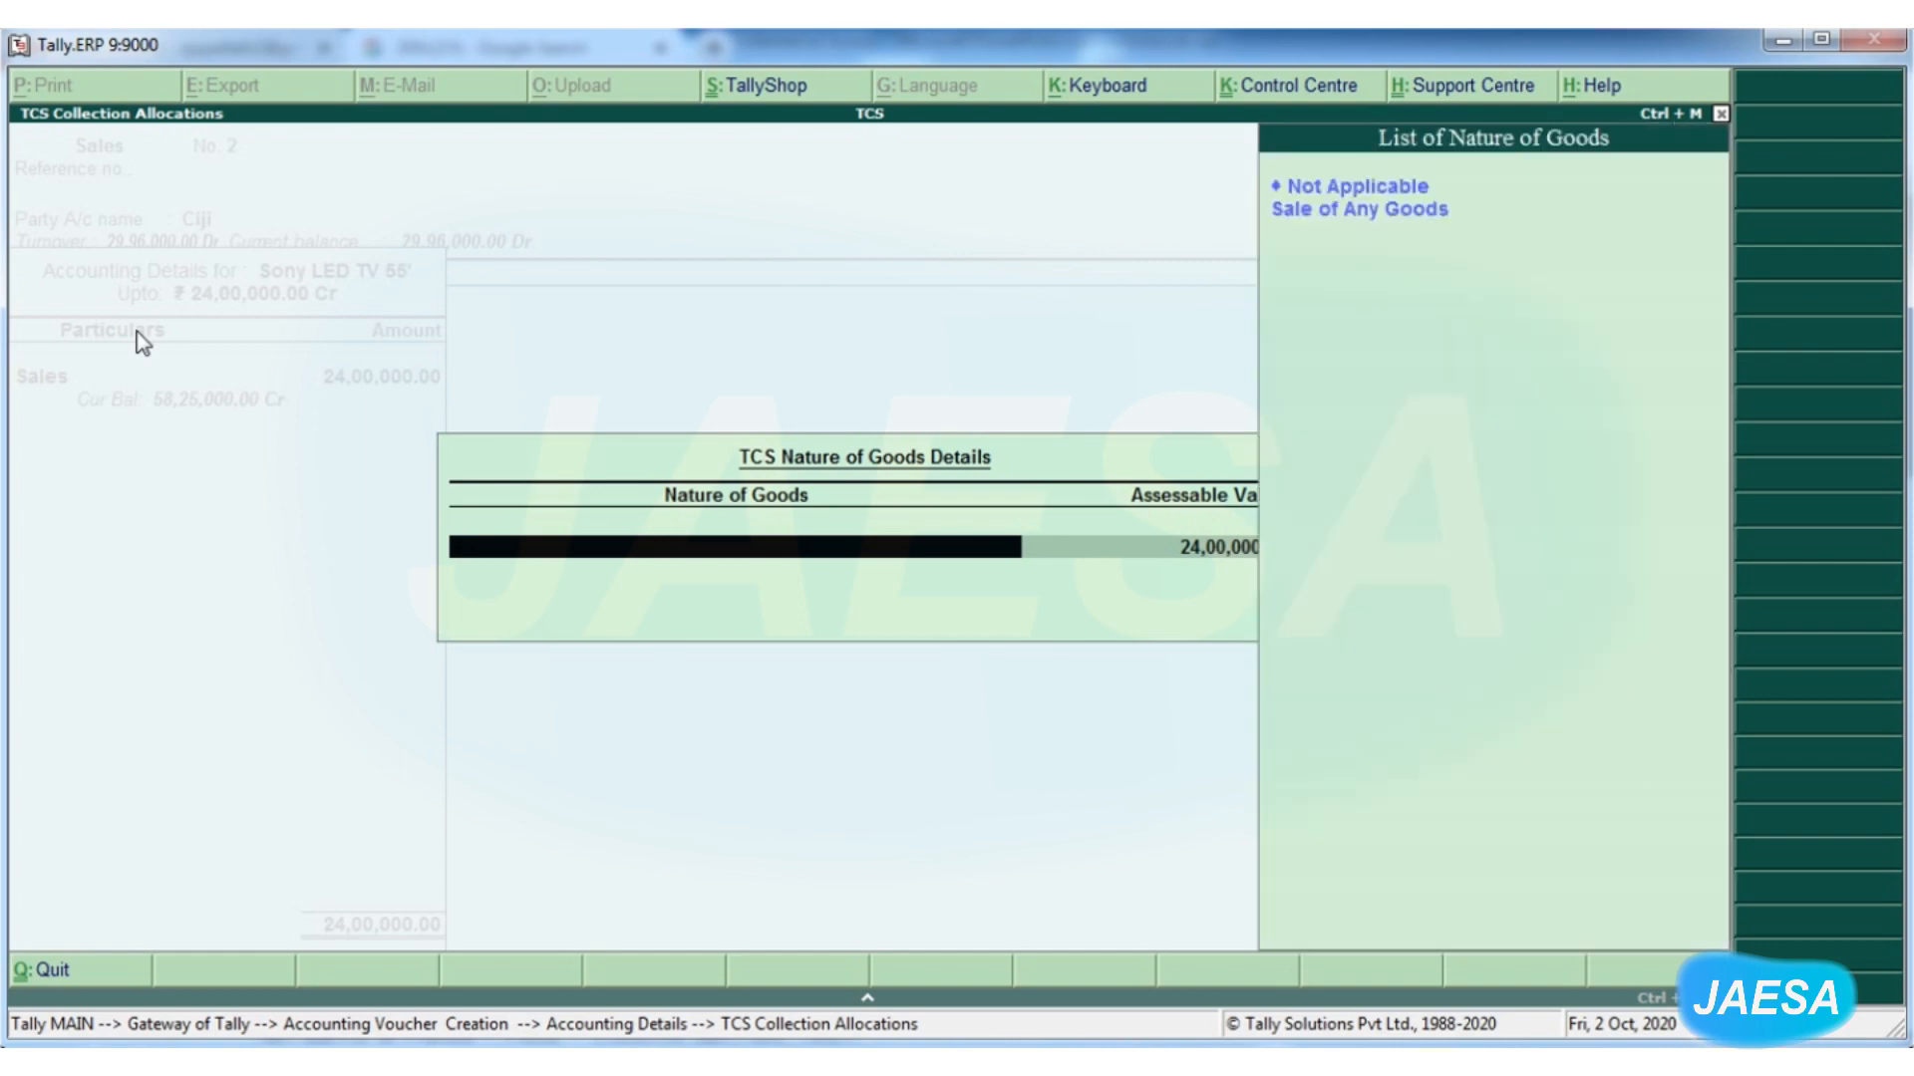
{"action": "key", "text": "Down"}
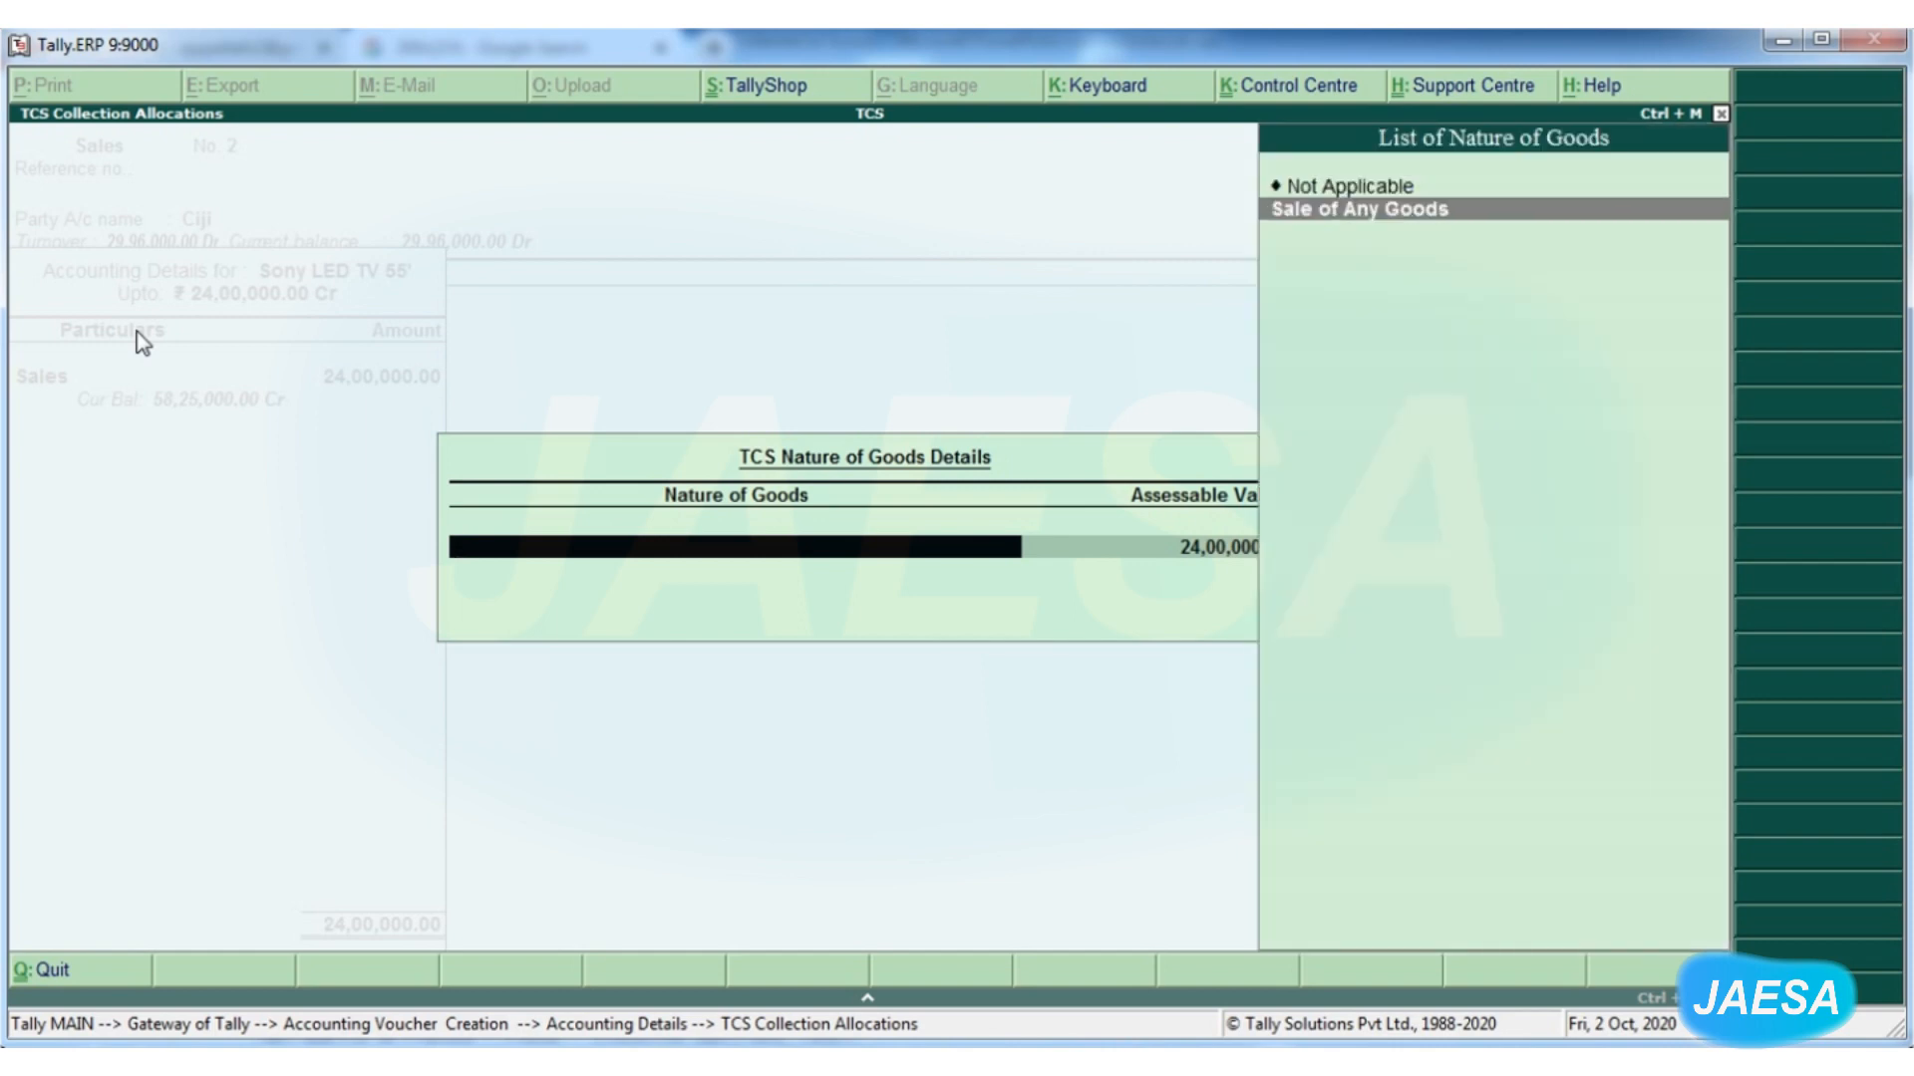
{"action": "key", "text": "Return"}
{"action": "key", "text": "Return"}
{"action": "key", "text": "Return"}
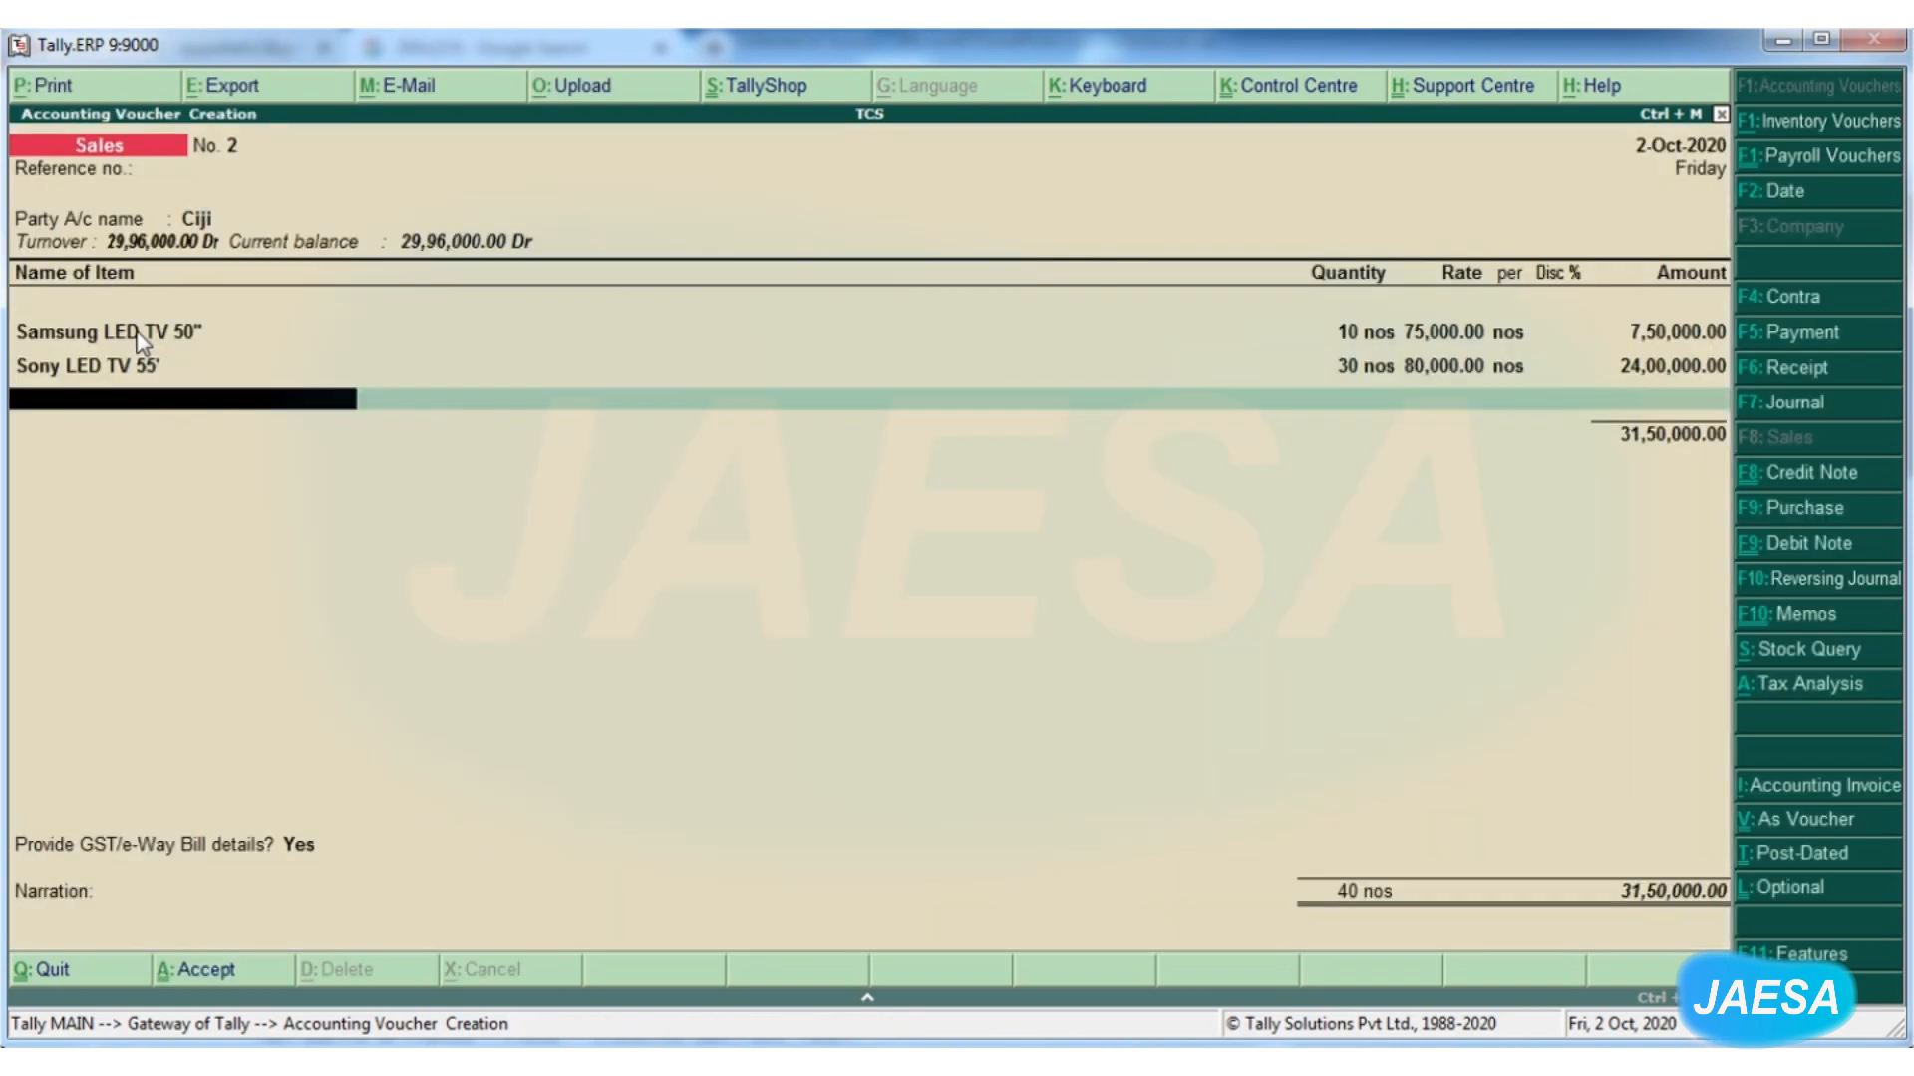
End the item list and add the CGST ledger without a description, with TCS nature Sale of Any Goods and assessable value 1,89,000.00
{"action": "key", "text": "Return"}
{"action": "type", "text": "C"}
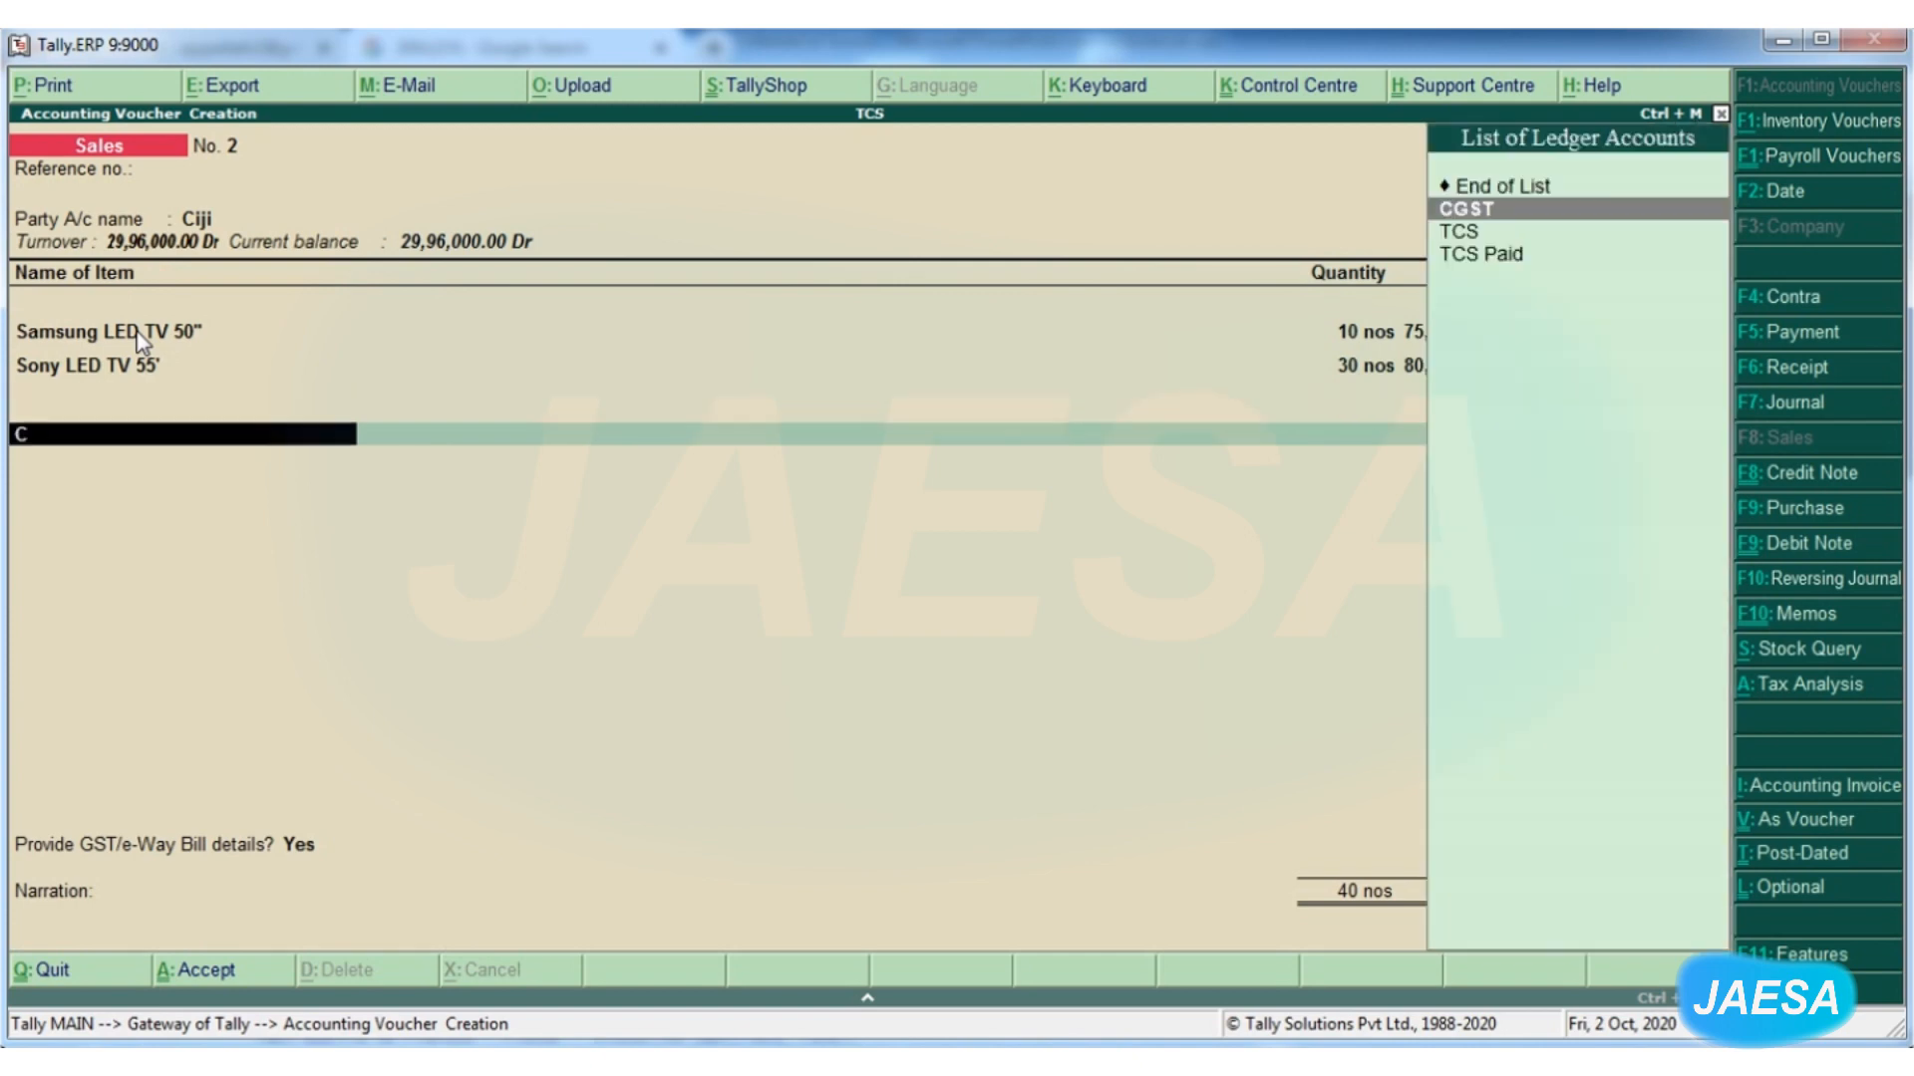
{"action": "type", "text": "g"}
{"action": "key", "text": "Return"}
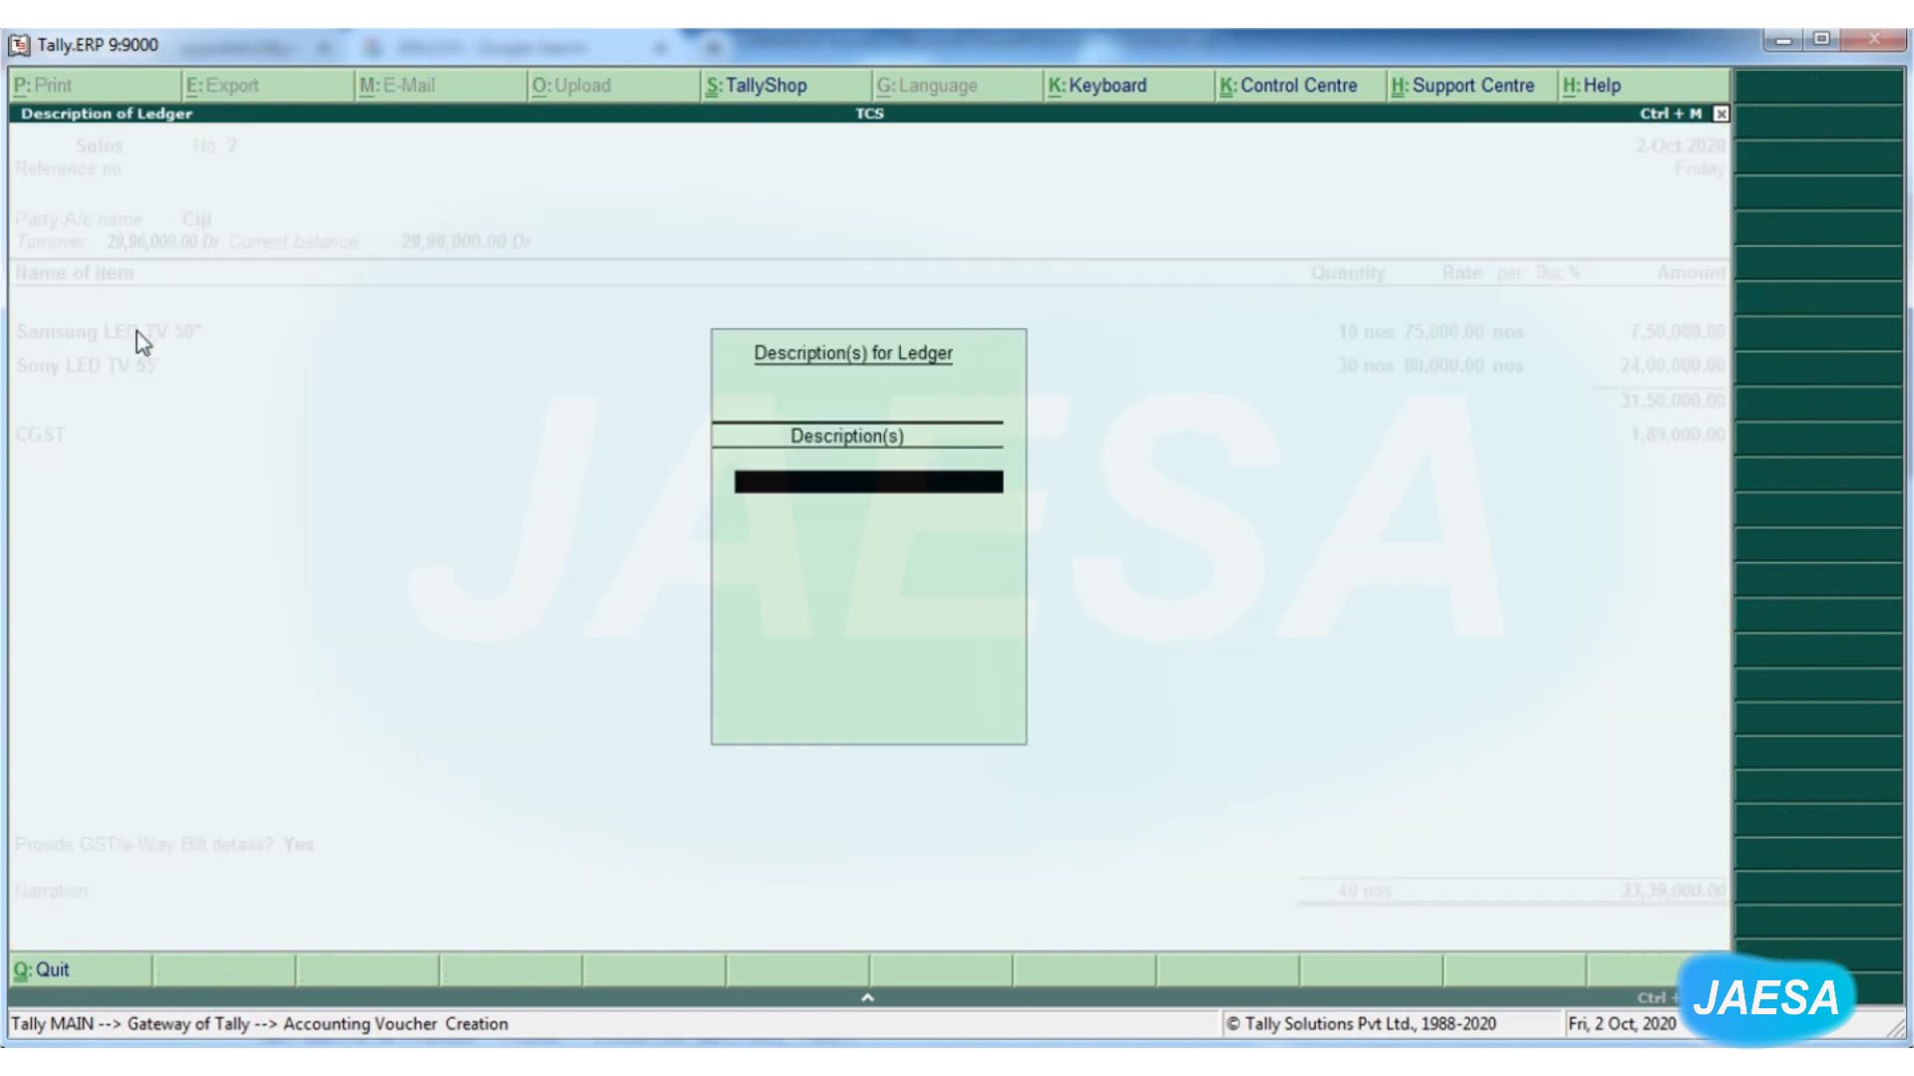
{"action": "key", "text": "Return"}
{"action": "key", "text": "Return"}
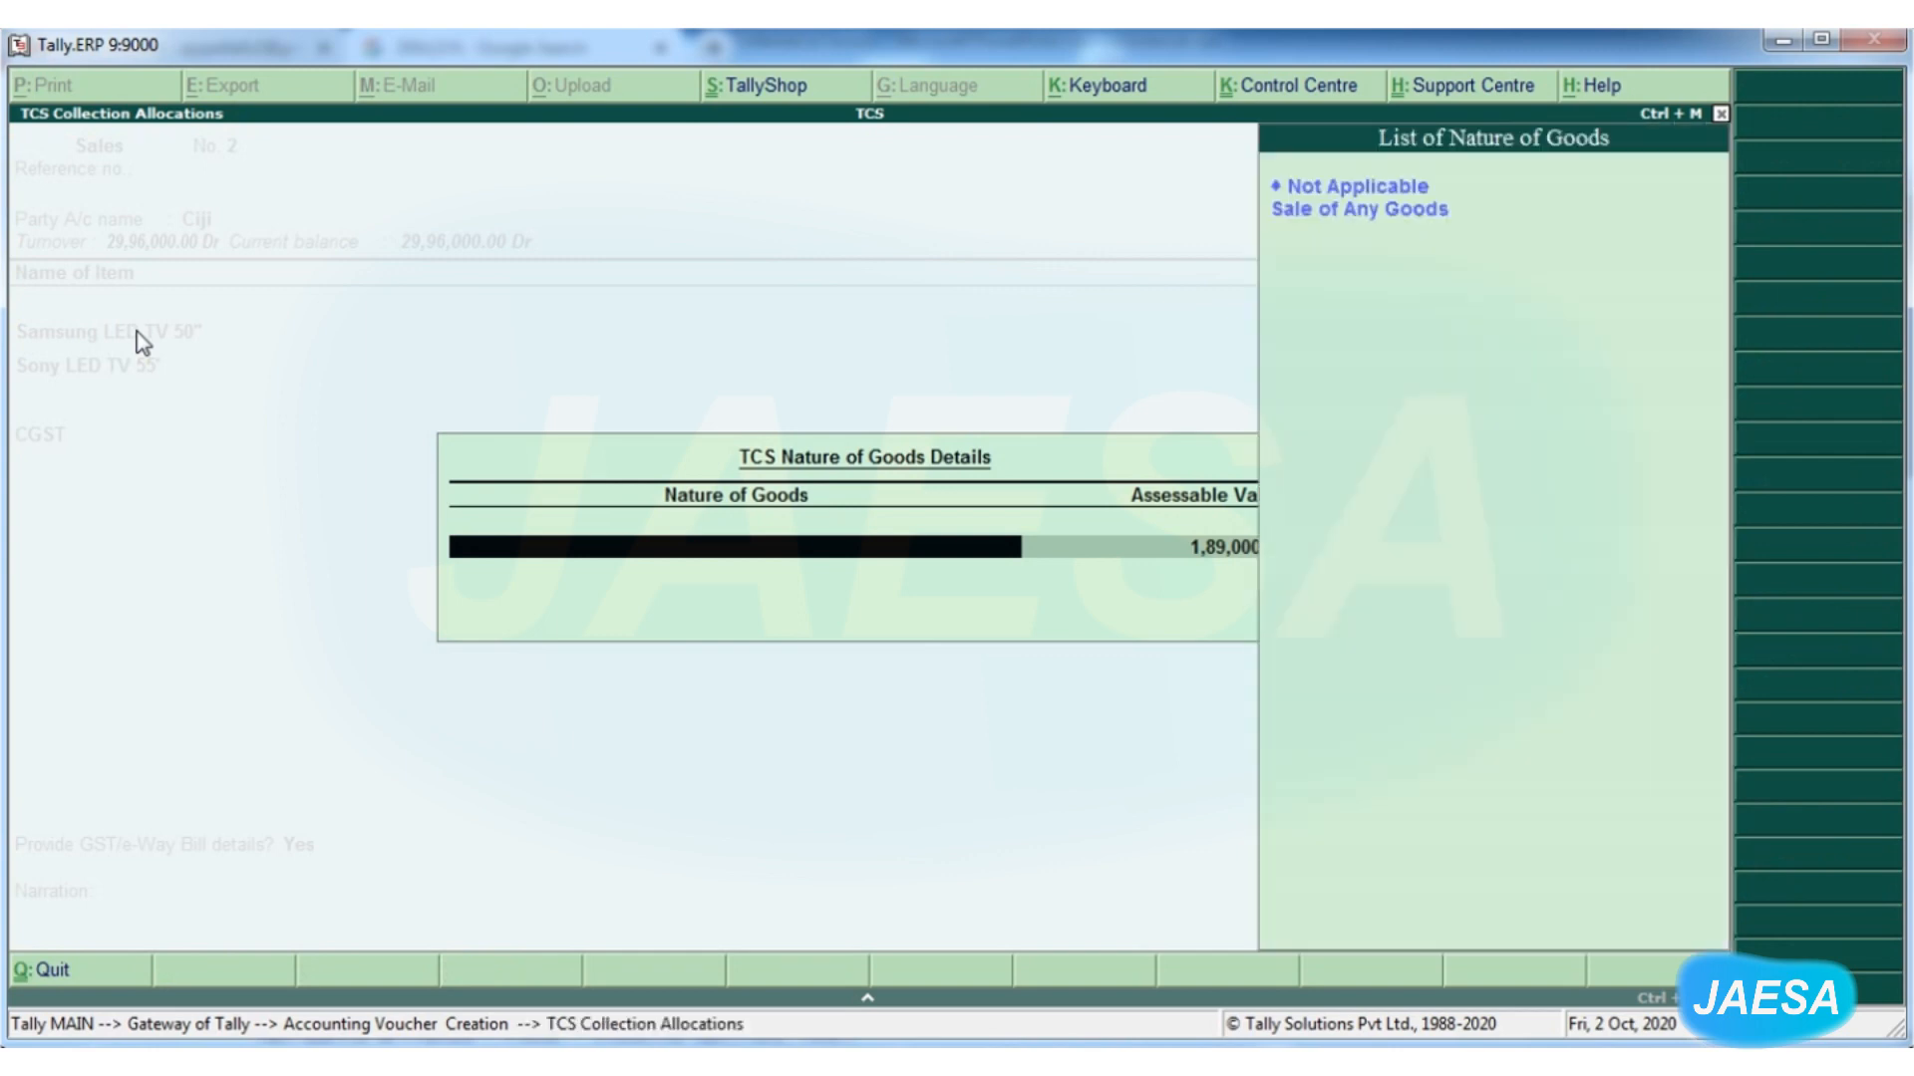
{"action": "key", "text": "Down"}
{"action": "key", "text": "Return"}
{"action": "key", "text": "Return"}
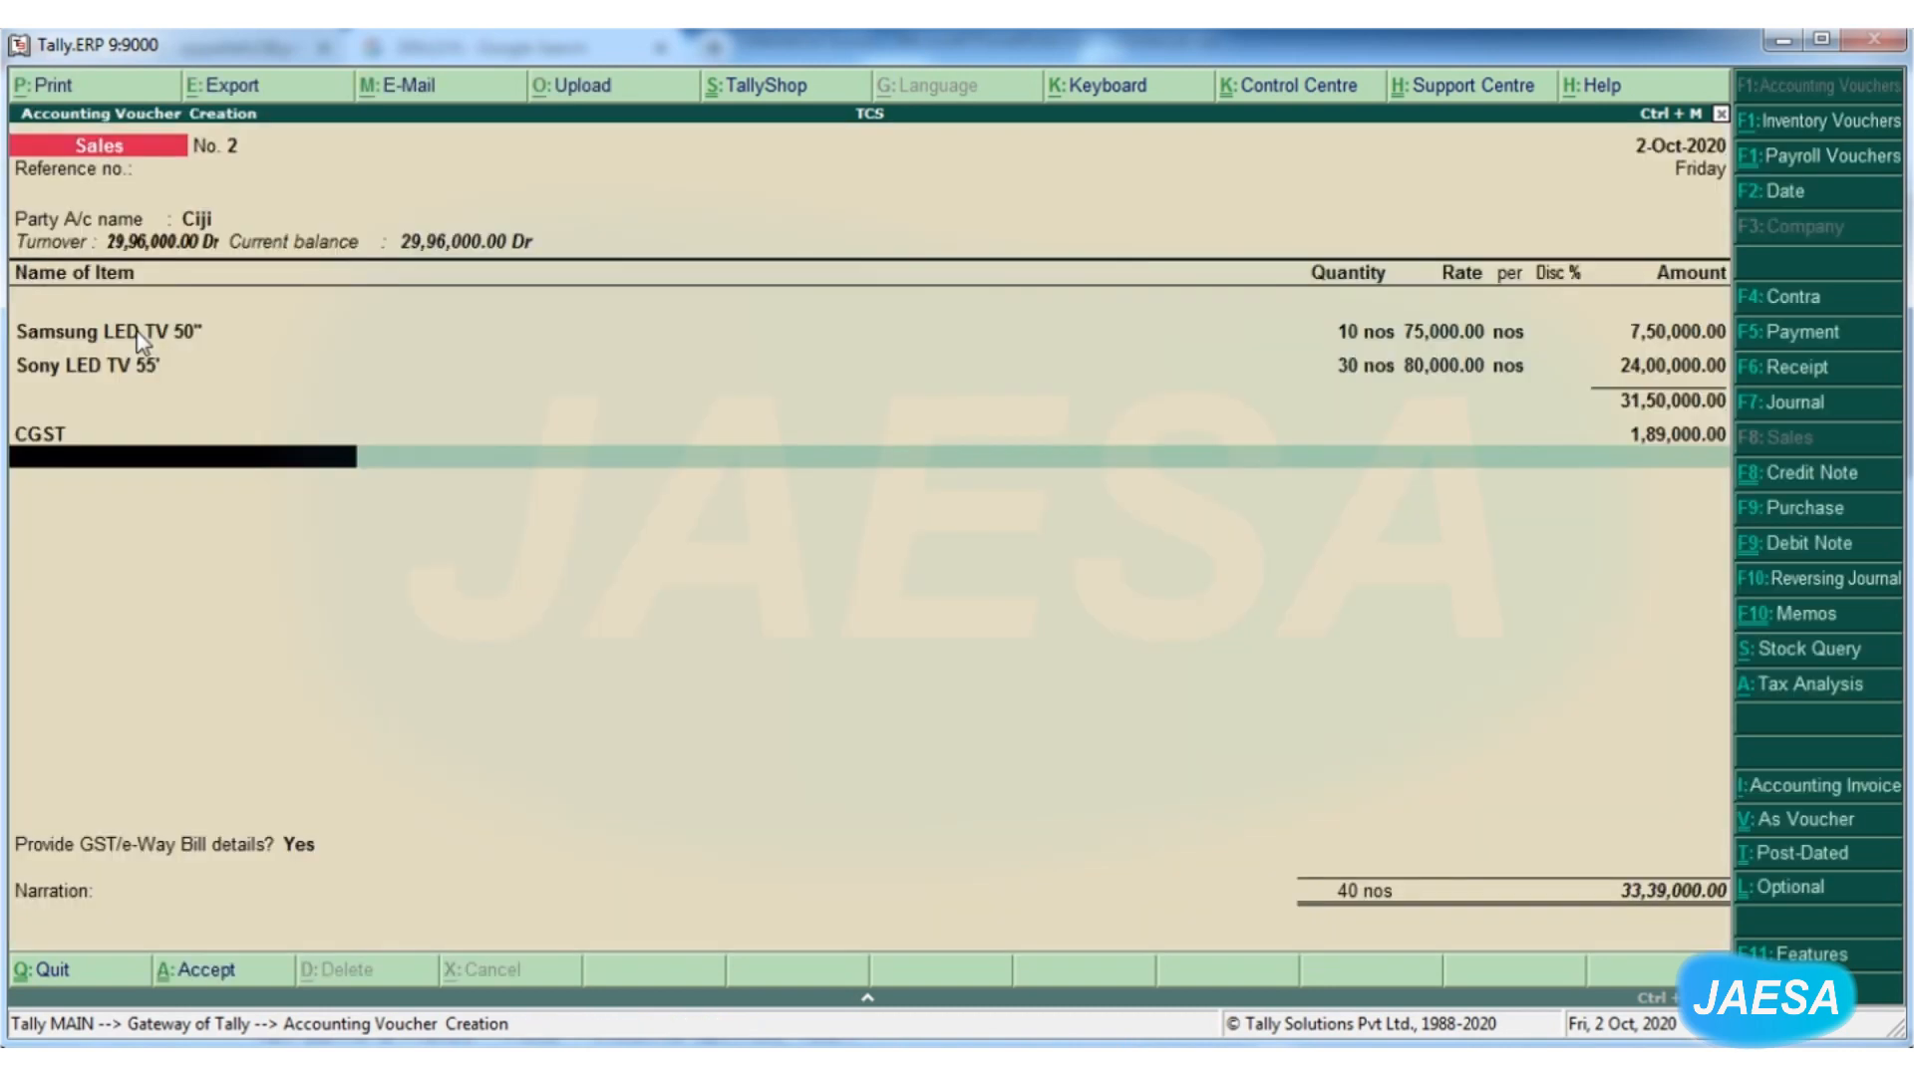
Add the Sgst ledger without a description, with TCS nature Sale of Any Goods and assessable value 1,89,000.00
{"action": "type", "text": "Sg"}
{"action": "key", "text": "Return"}
{"action": "key", "text": "Return"}
{"action": "key", "text": "Return"}
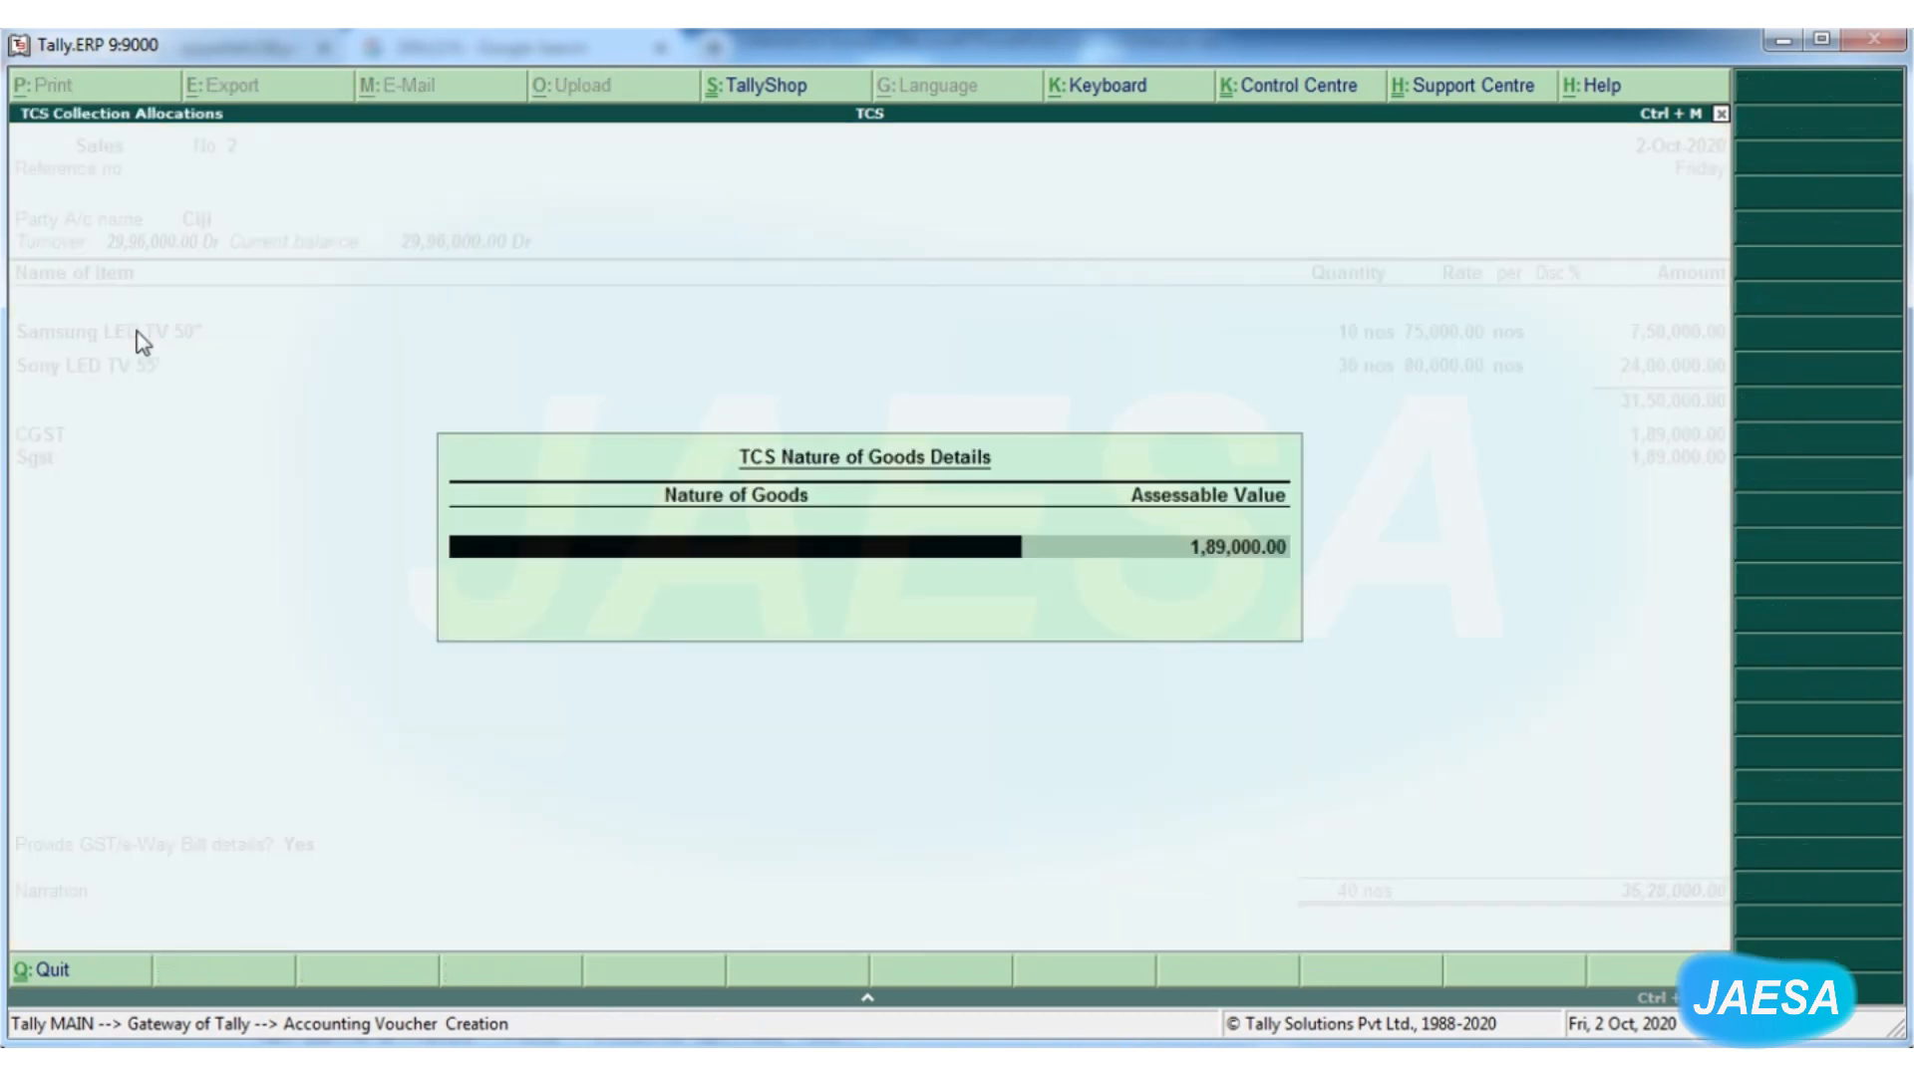
{"action": "type", "text": "Sa"}
{"action": "key", "text": "Return"}
{"action": "key", "text": "Return"}
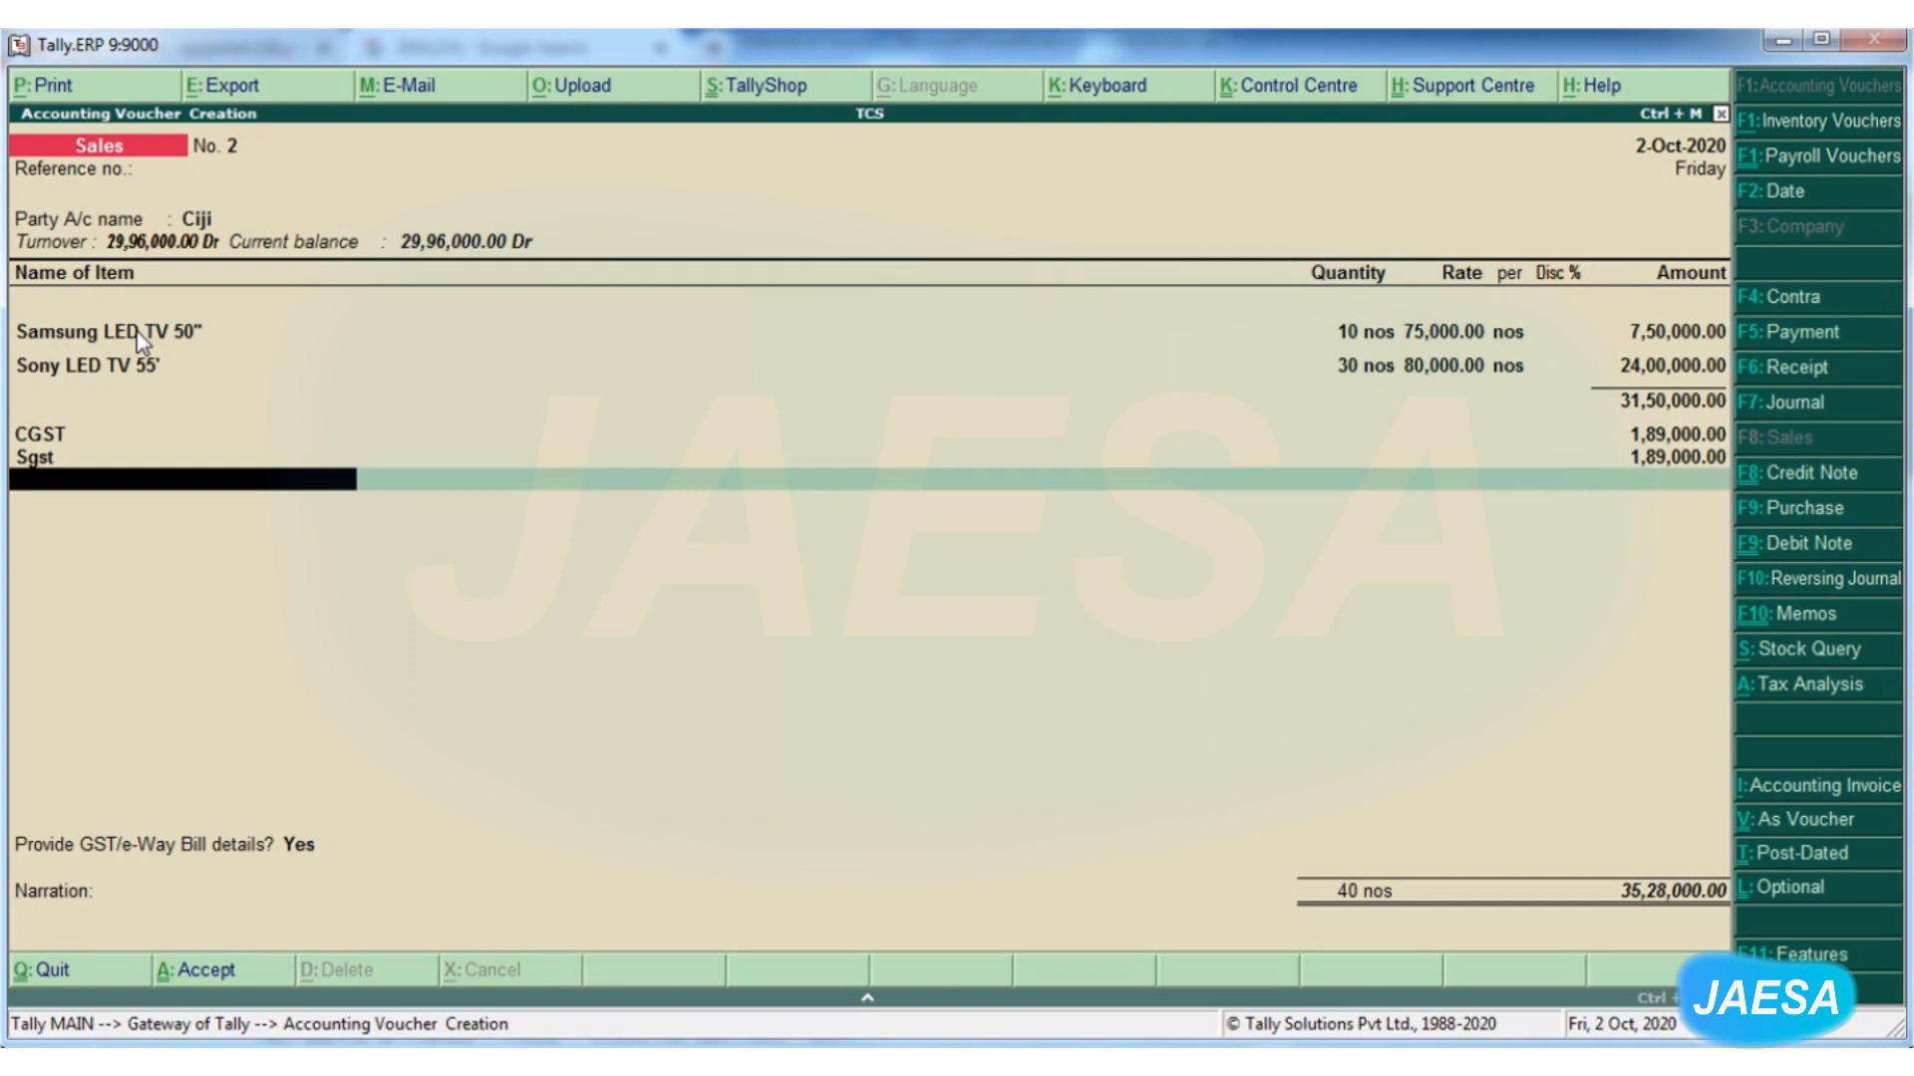
Add the TCS ledger below the GST ledgers on the sales invoice
{"action": "type", "text": "Tcs"}
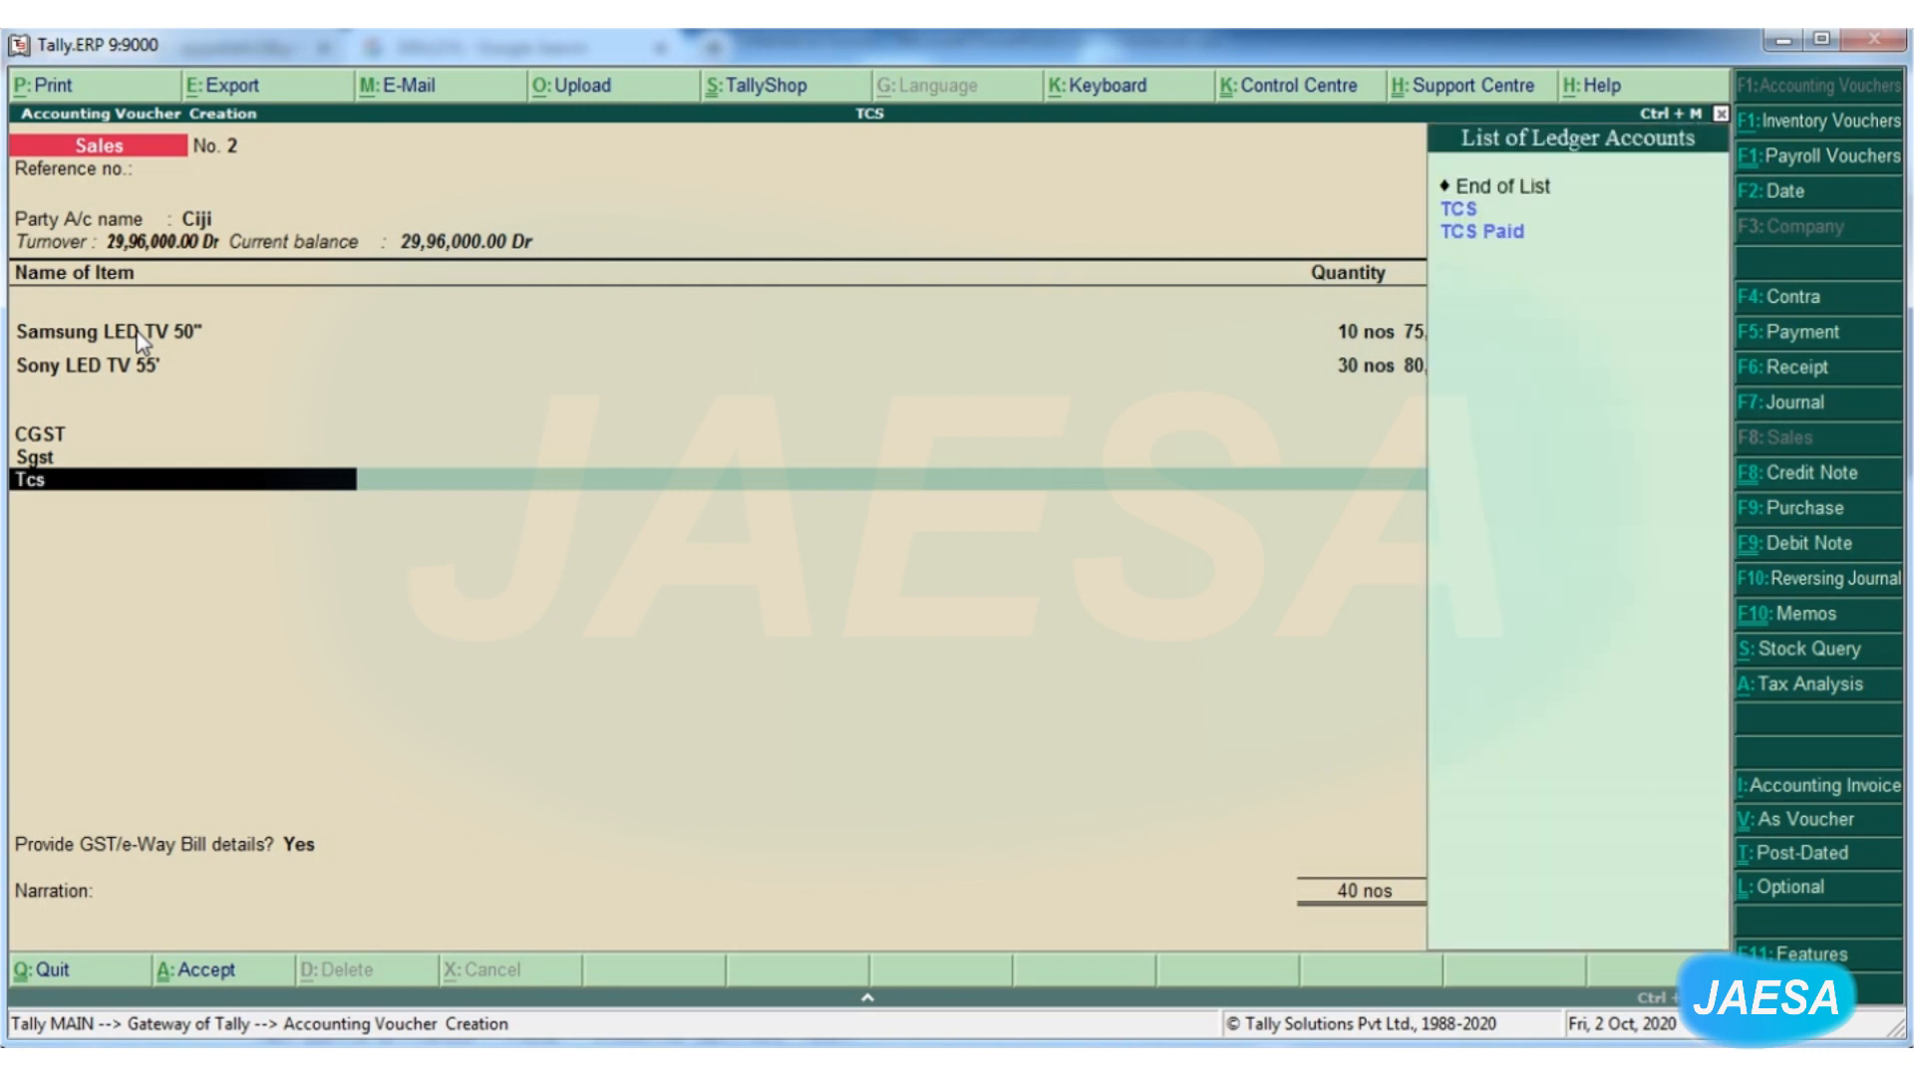
{"action": "key", "text": "Return"}
{"action": "key", "text": "Return"}
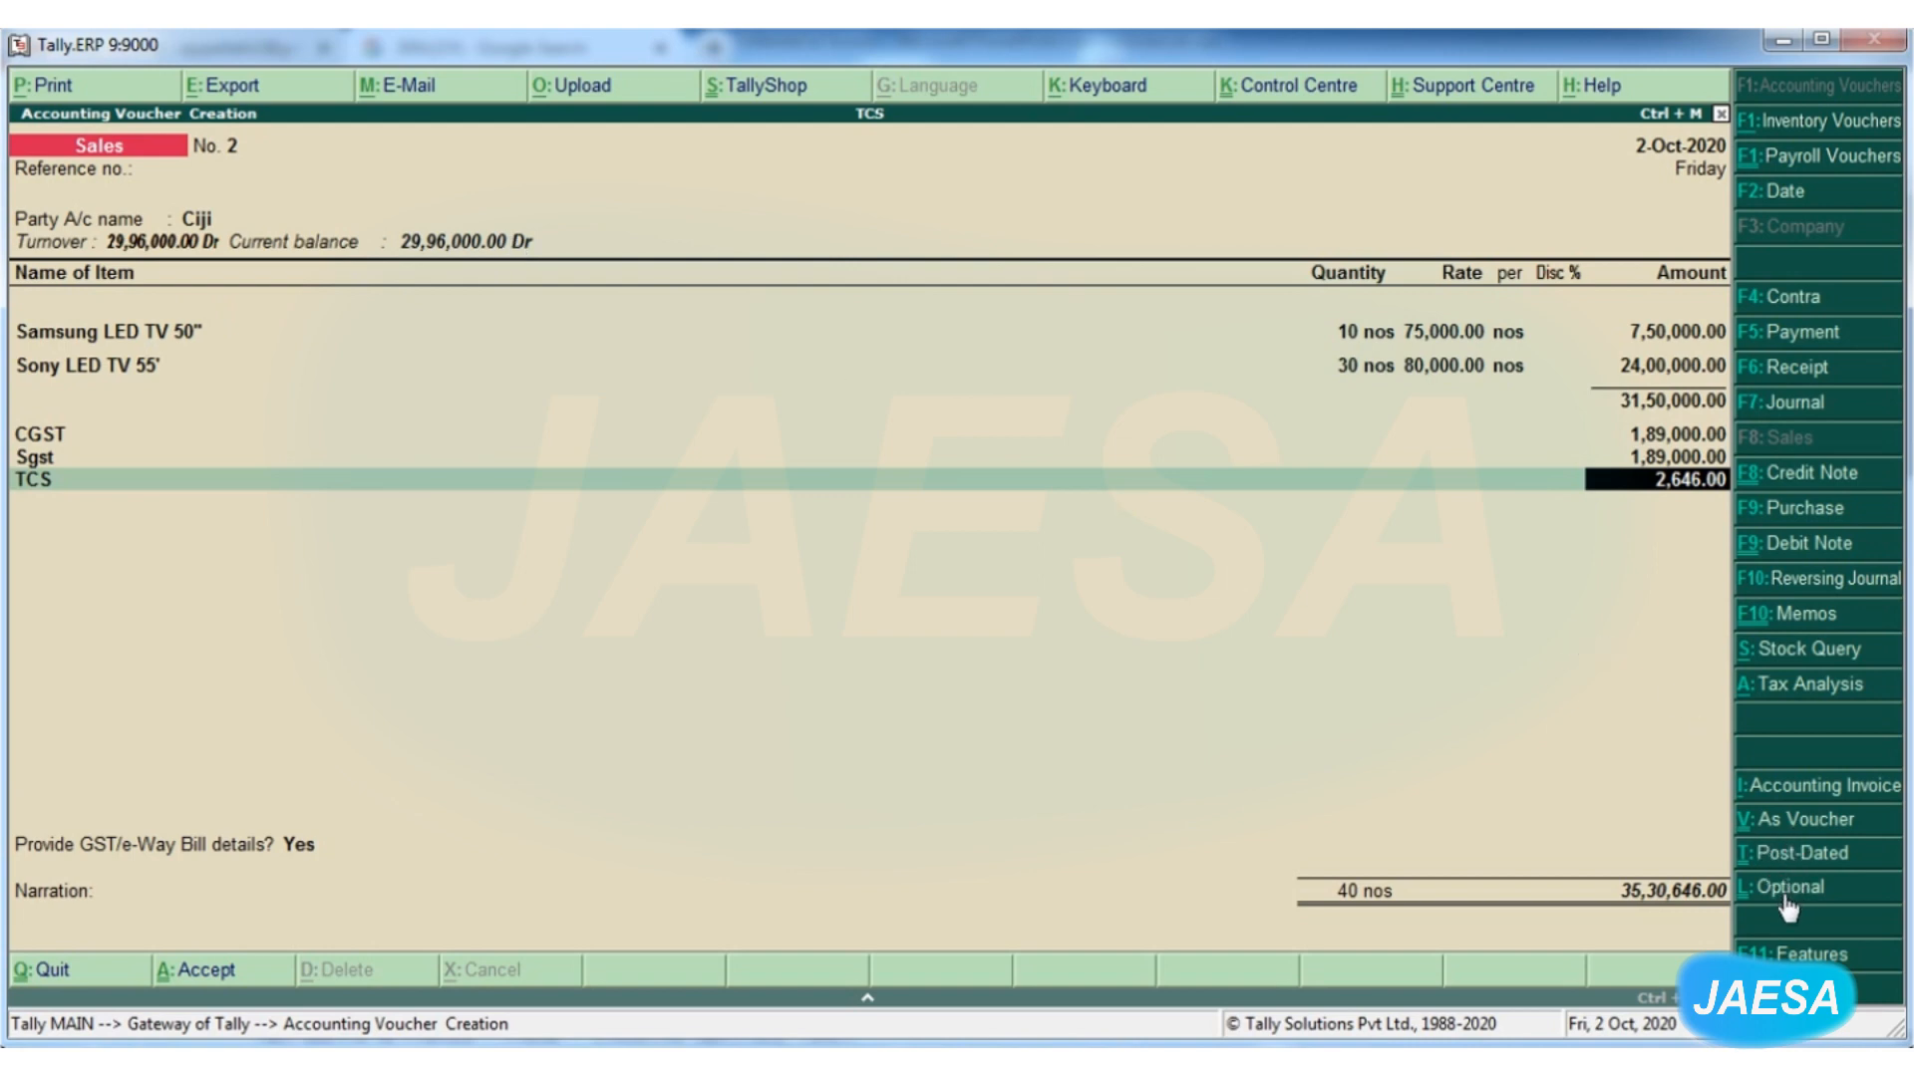
Check the TCS calculation in the invoice's Tax Analysis and remove the TCS ledger line from the invoice
{"action": "left_click", "coordinate": [1791, 686]}
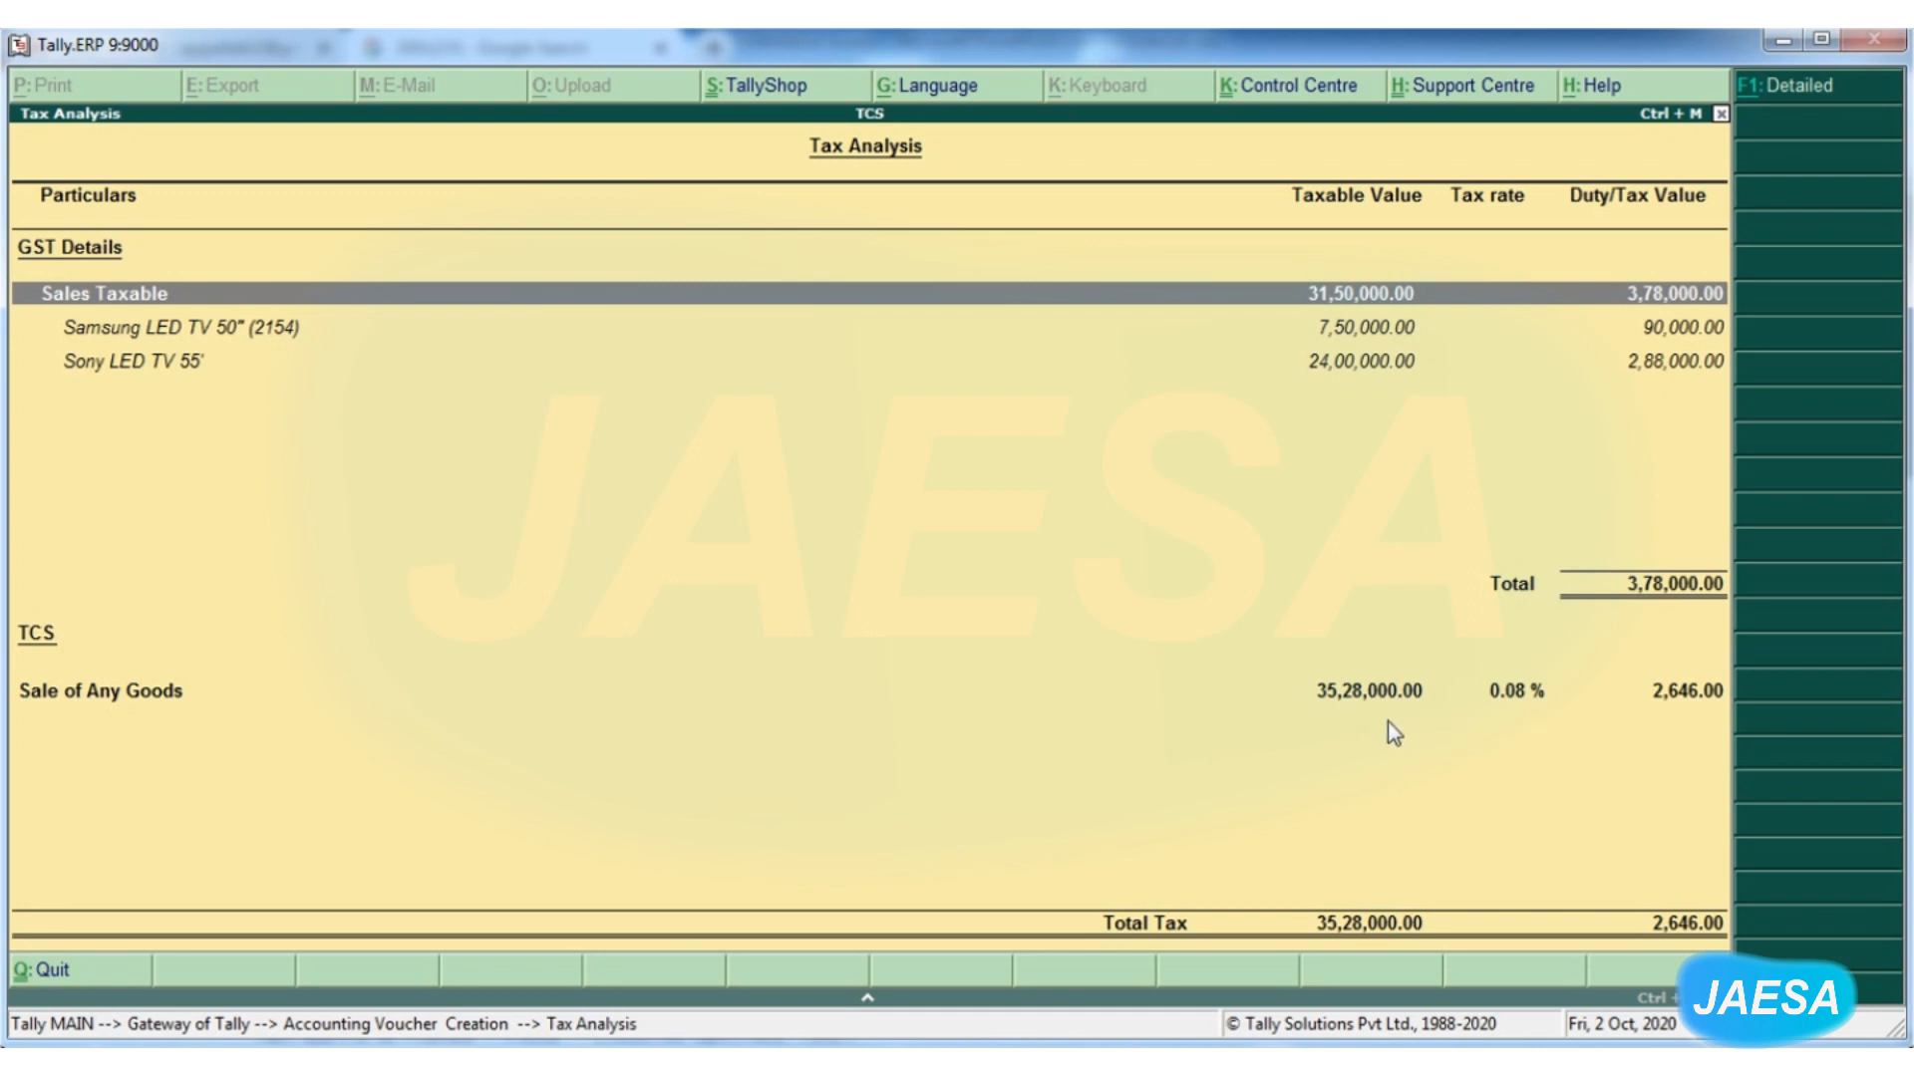
{"action": "key", "text": "Escape"}
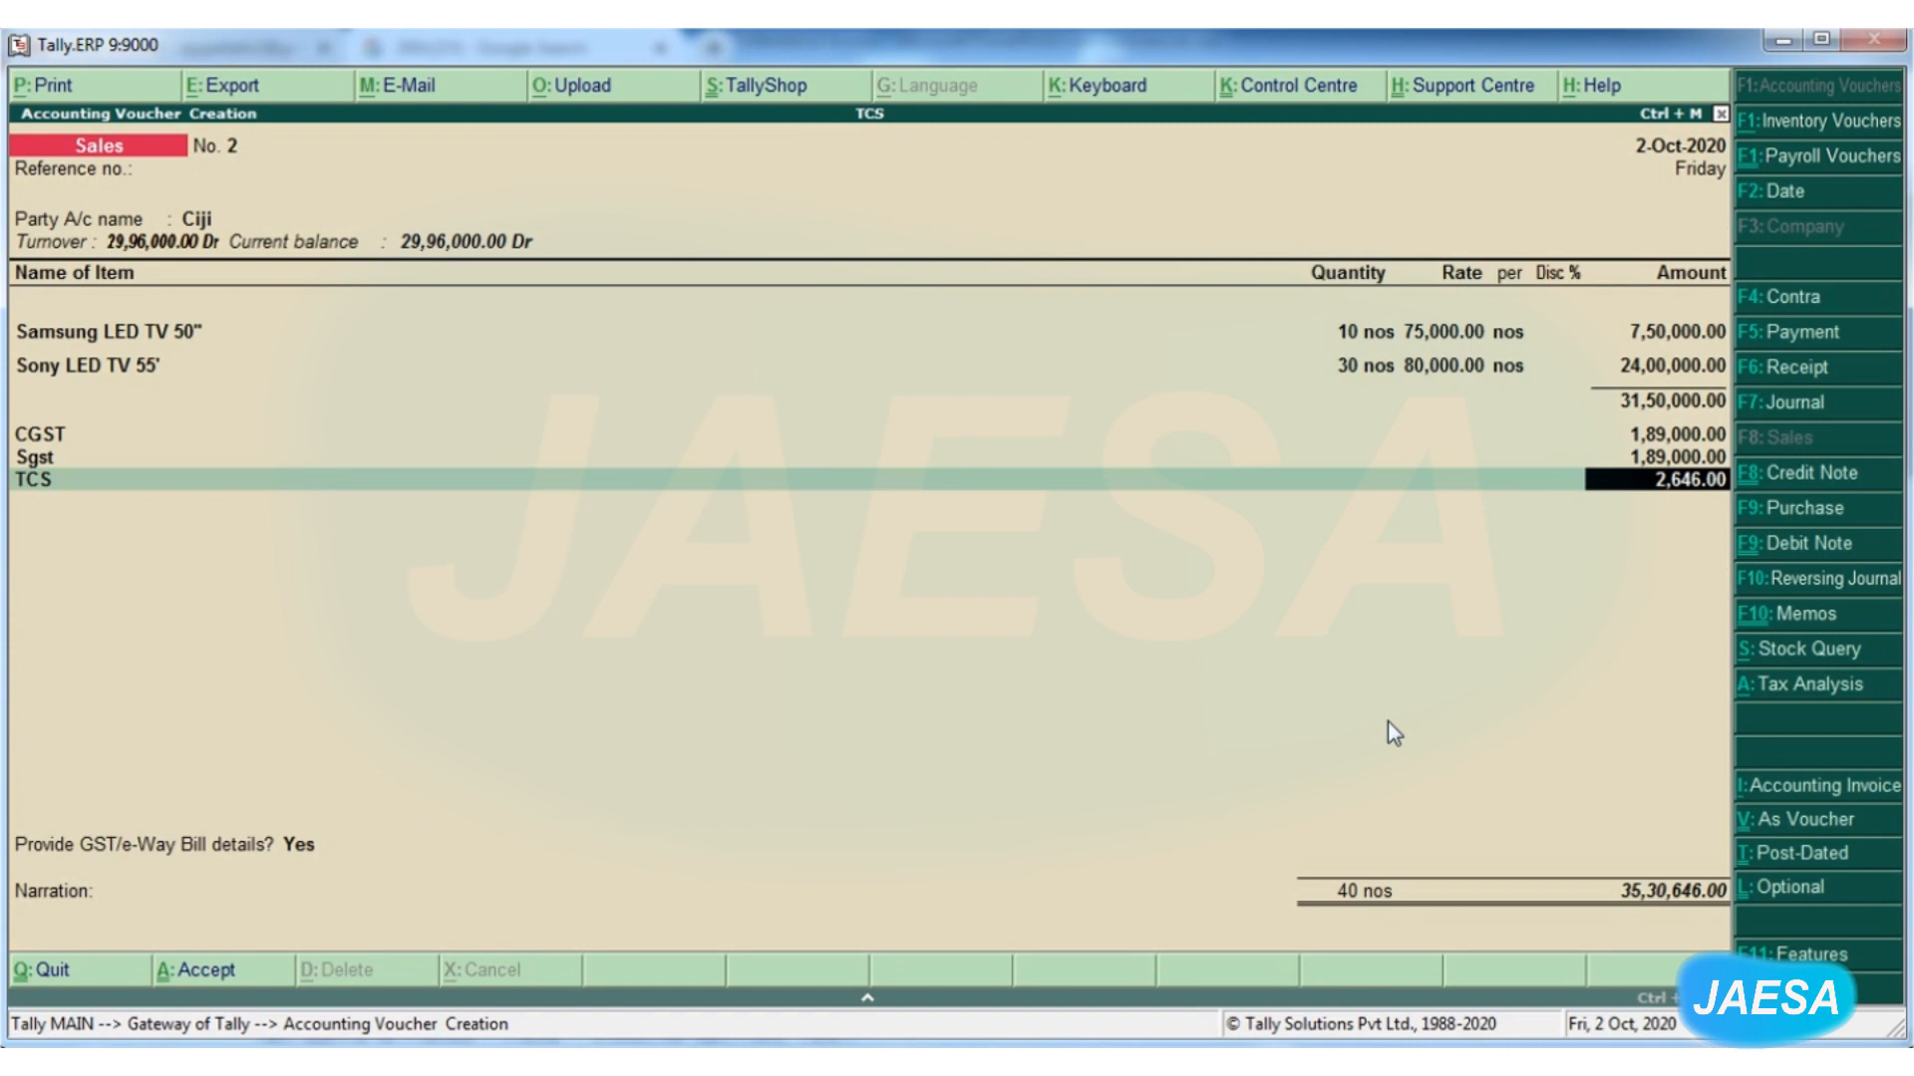
{"action": "key", "text": "ctrl+d"}
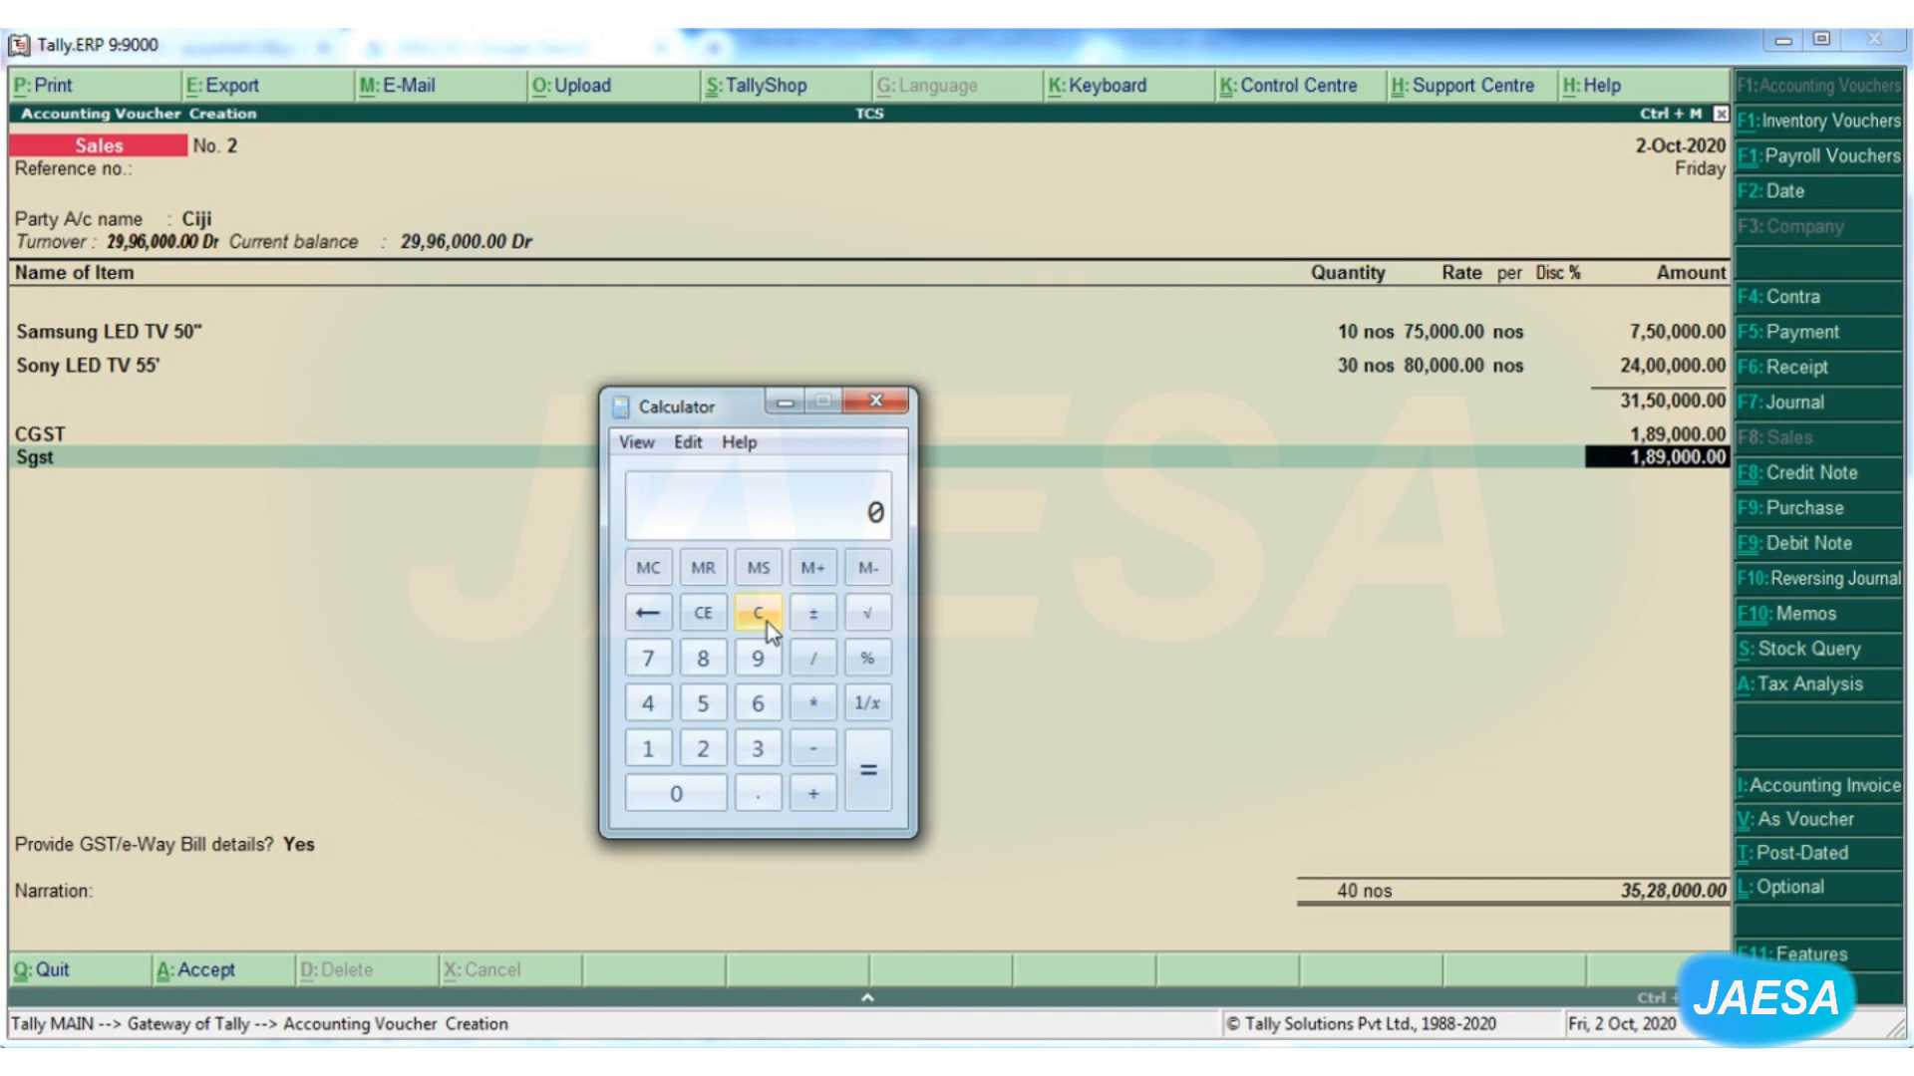
In Calculator, add the previous turnover 2996000 and the current invoice amount 3528000
{"action": "type", "text": "2996000"}
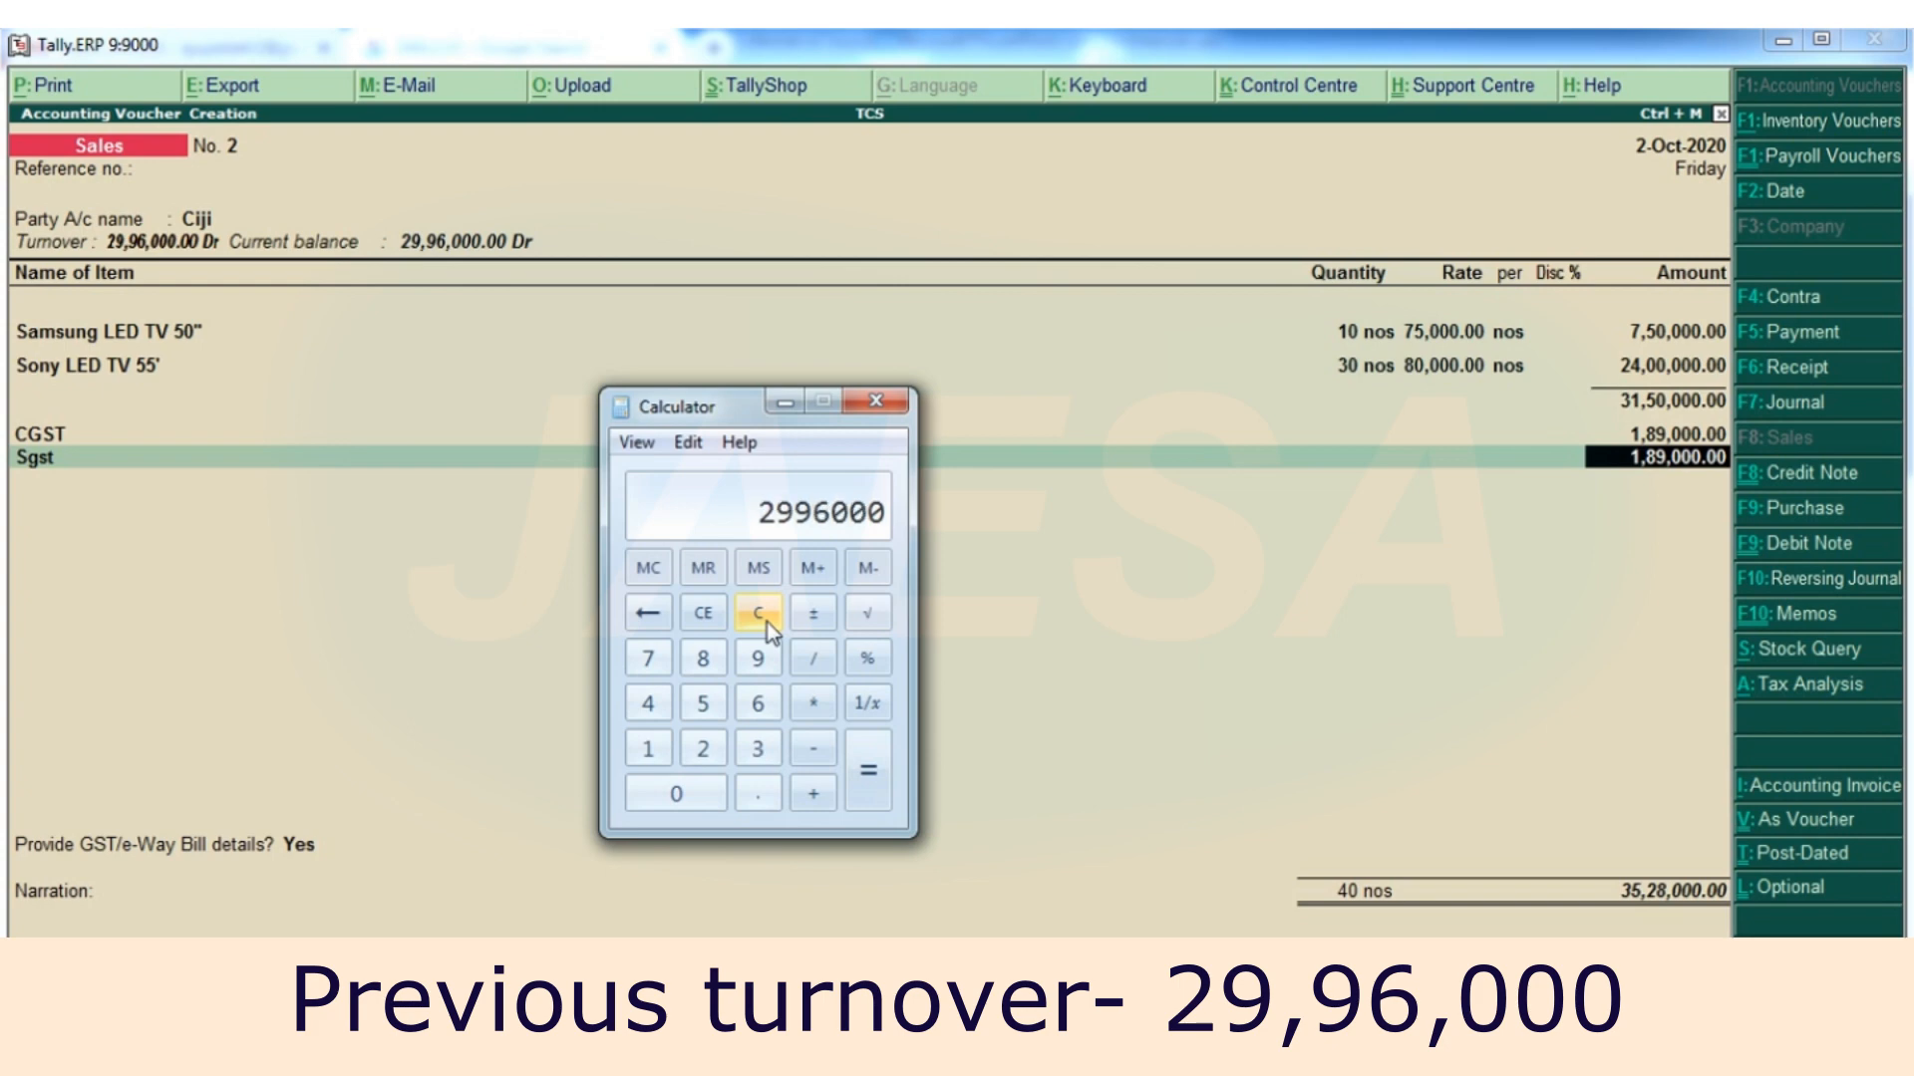
{"action": "key", "text": "plus"}
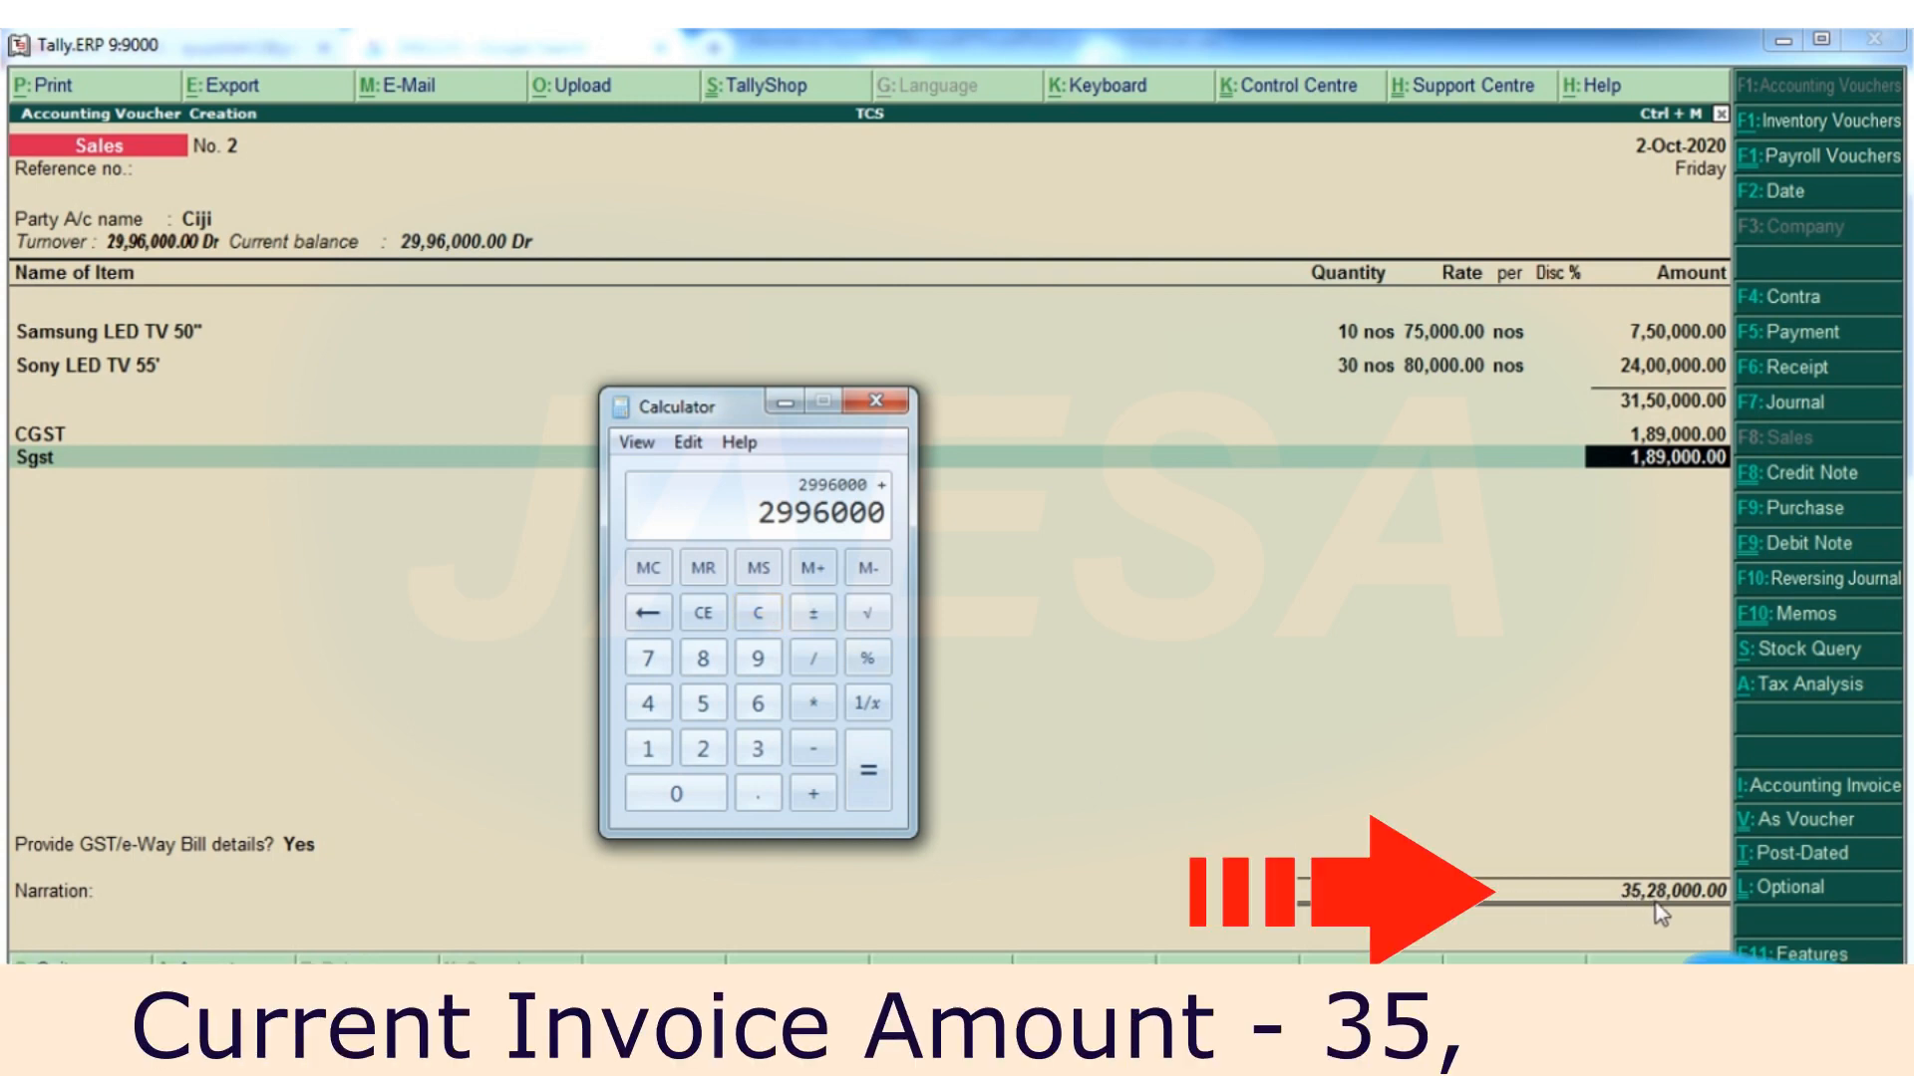
{"action": "type", "text": "3528000"}
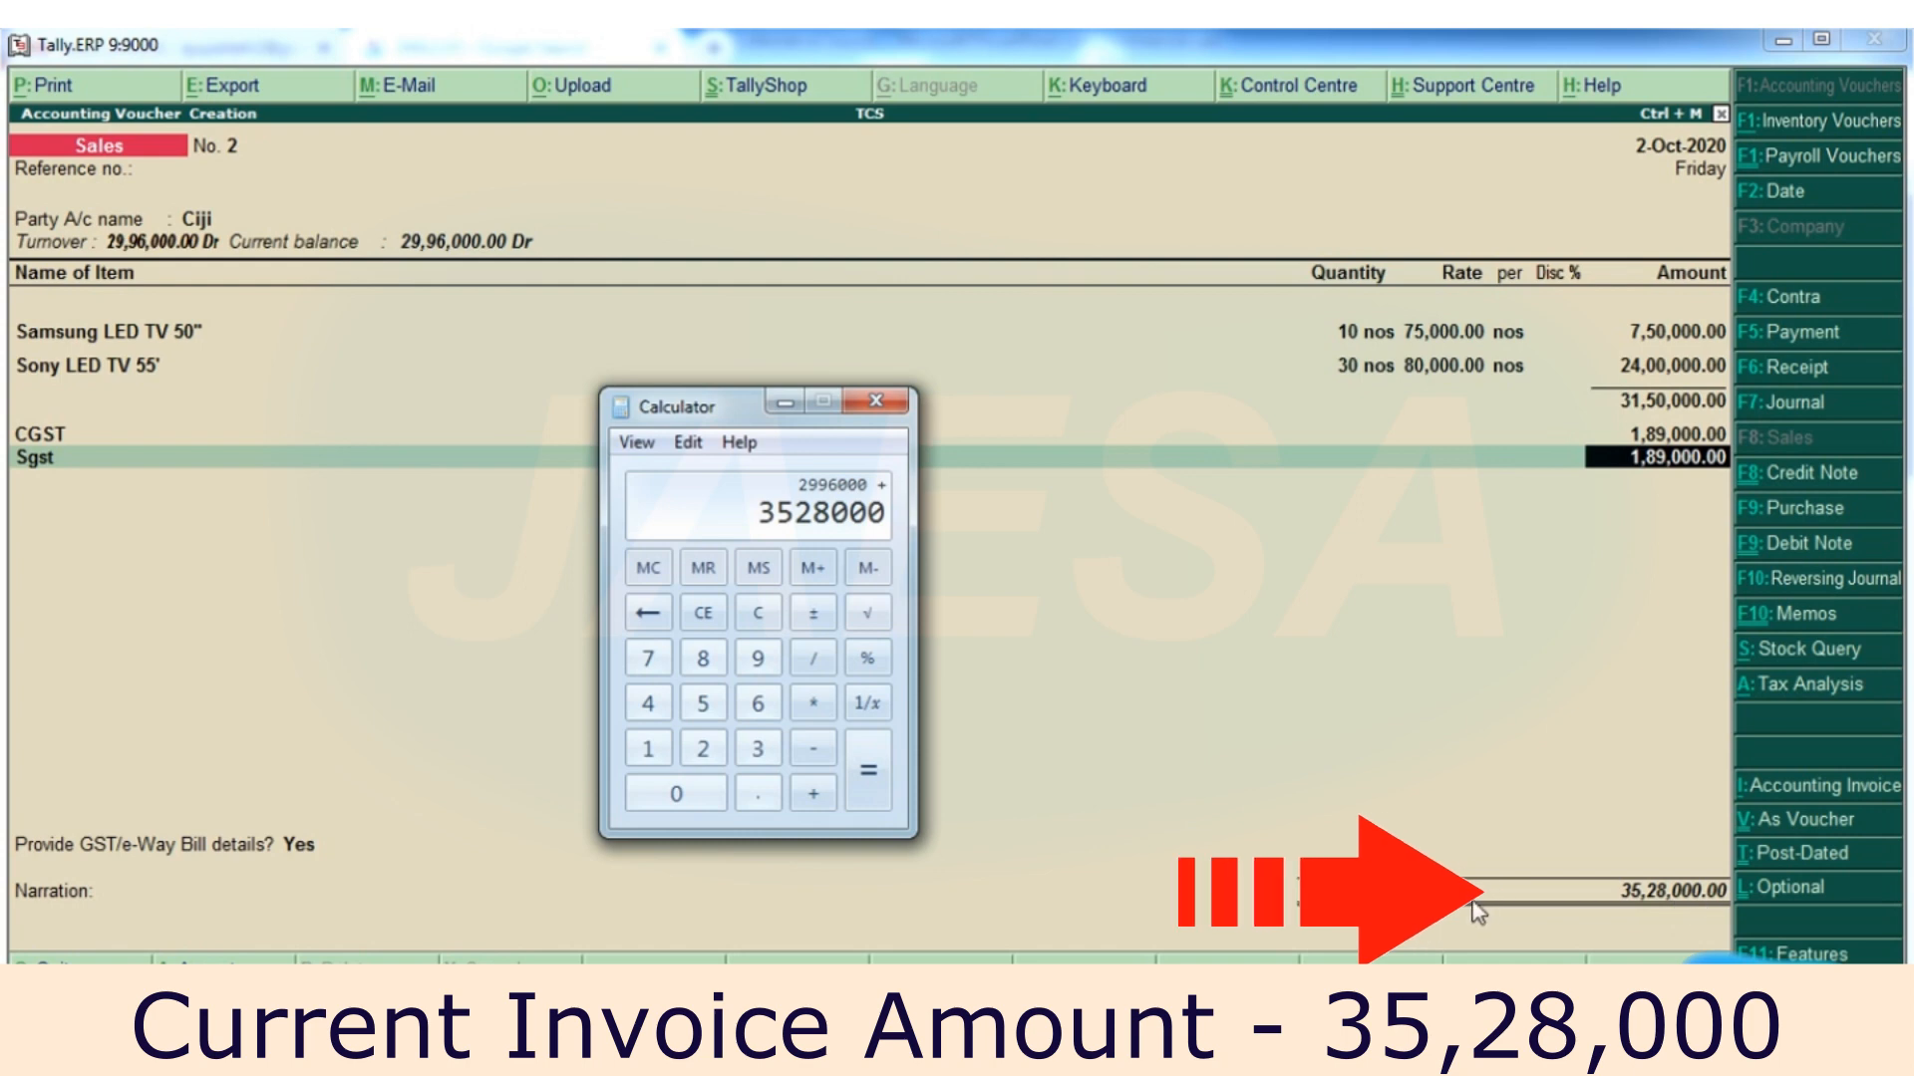
{"action": "left_click", "coordinate": [869, 767]}
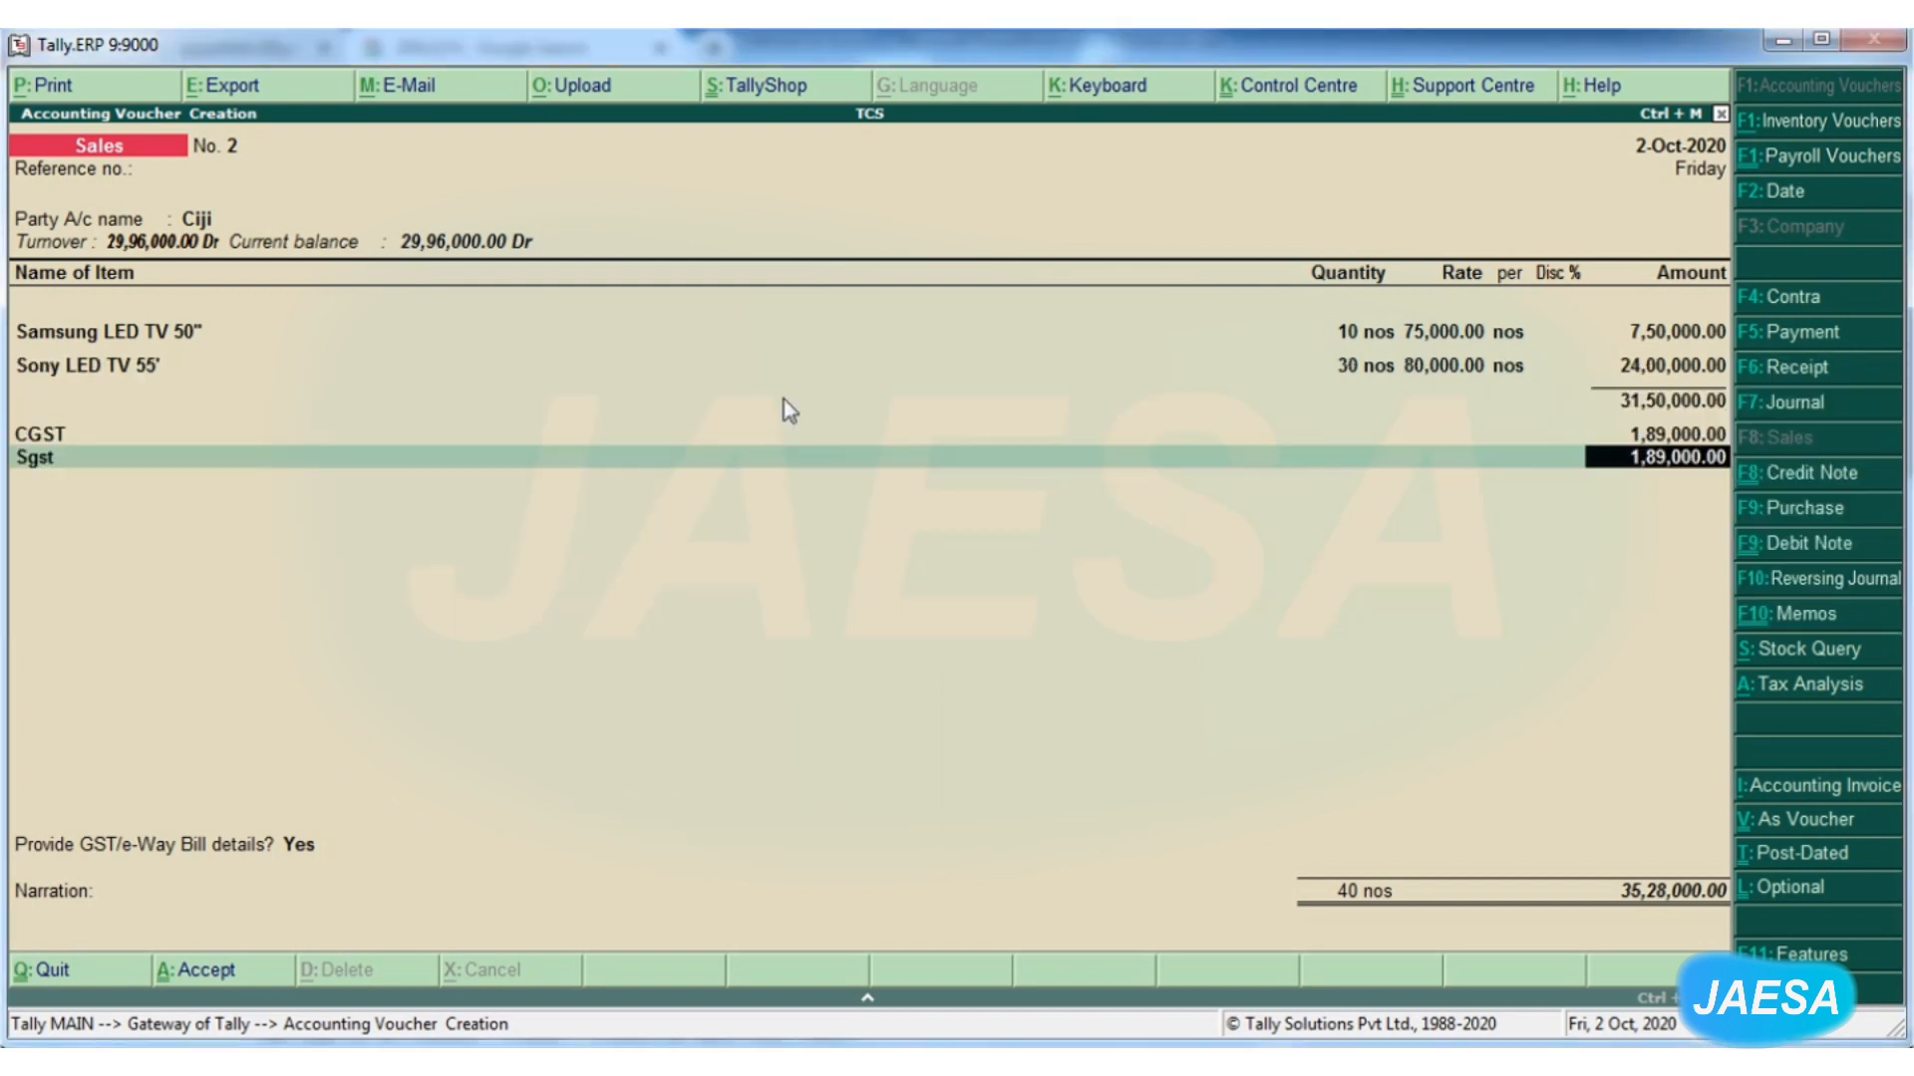
Go back from the Sgst amount through the invoice entries to the Samsung LED TV 50" item name
{"action": "key", "text": "BackSpace"}
{"action": "key", "text": "BackSpace"}
{"action": "key", "text": "BackSpace"}
{"action": "key", "text": "BackSpace"}
{"action": "key", "text": "BackSpace"}
{"action": "key", "text": "BackSpace"}
{"action": "key", "text": "BackSpace"}
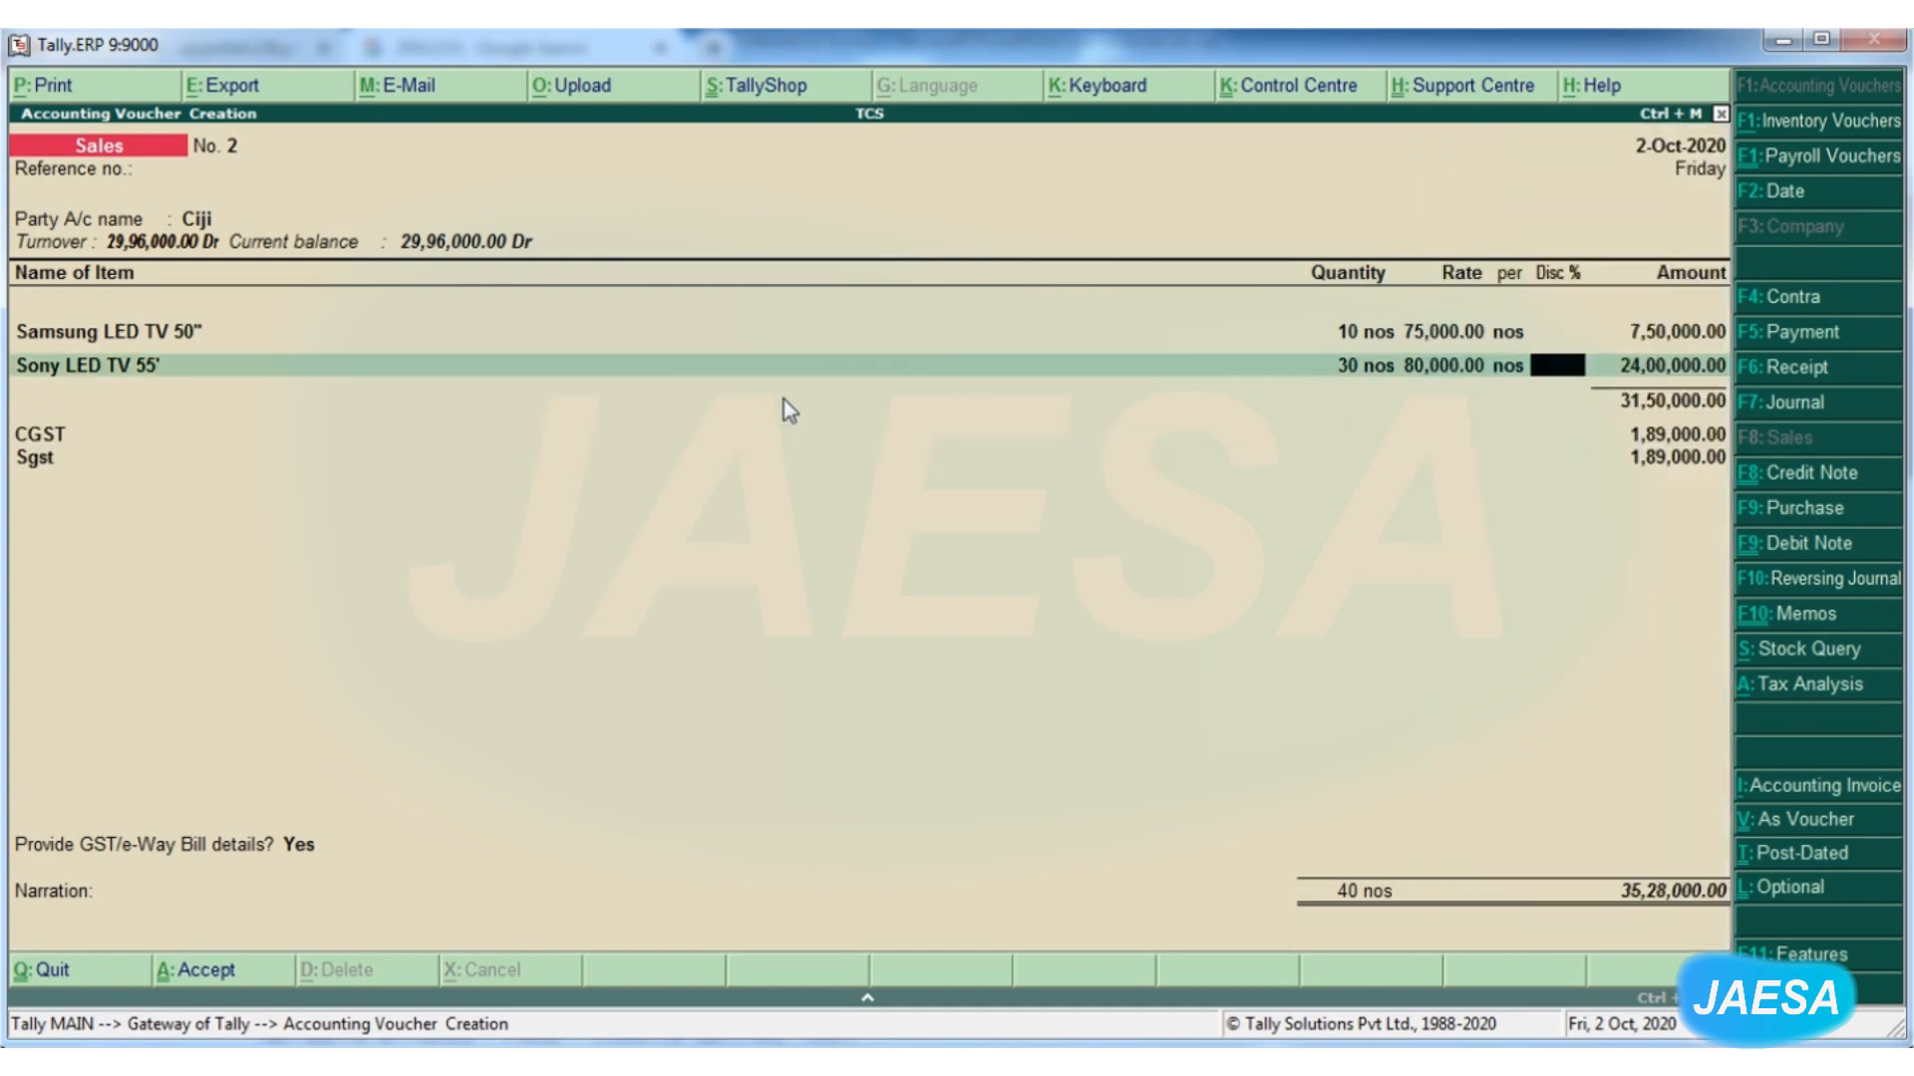
{"action": "key", "text": "BackSpace"}
{"action": "key", "text": "BackSpace"}
{"action": "key", "text": "BackSpace"}
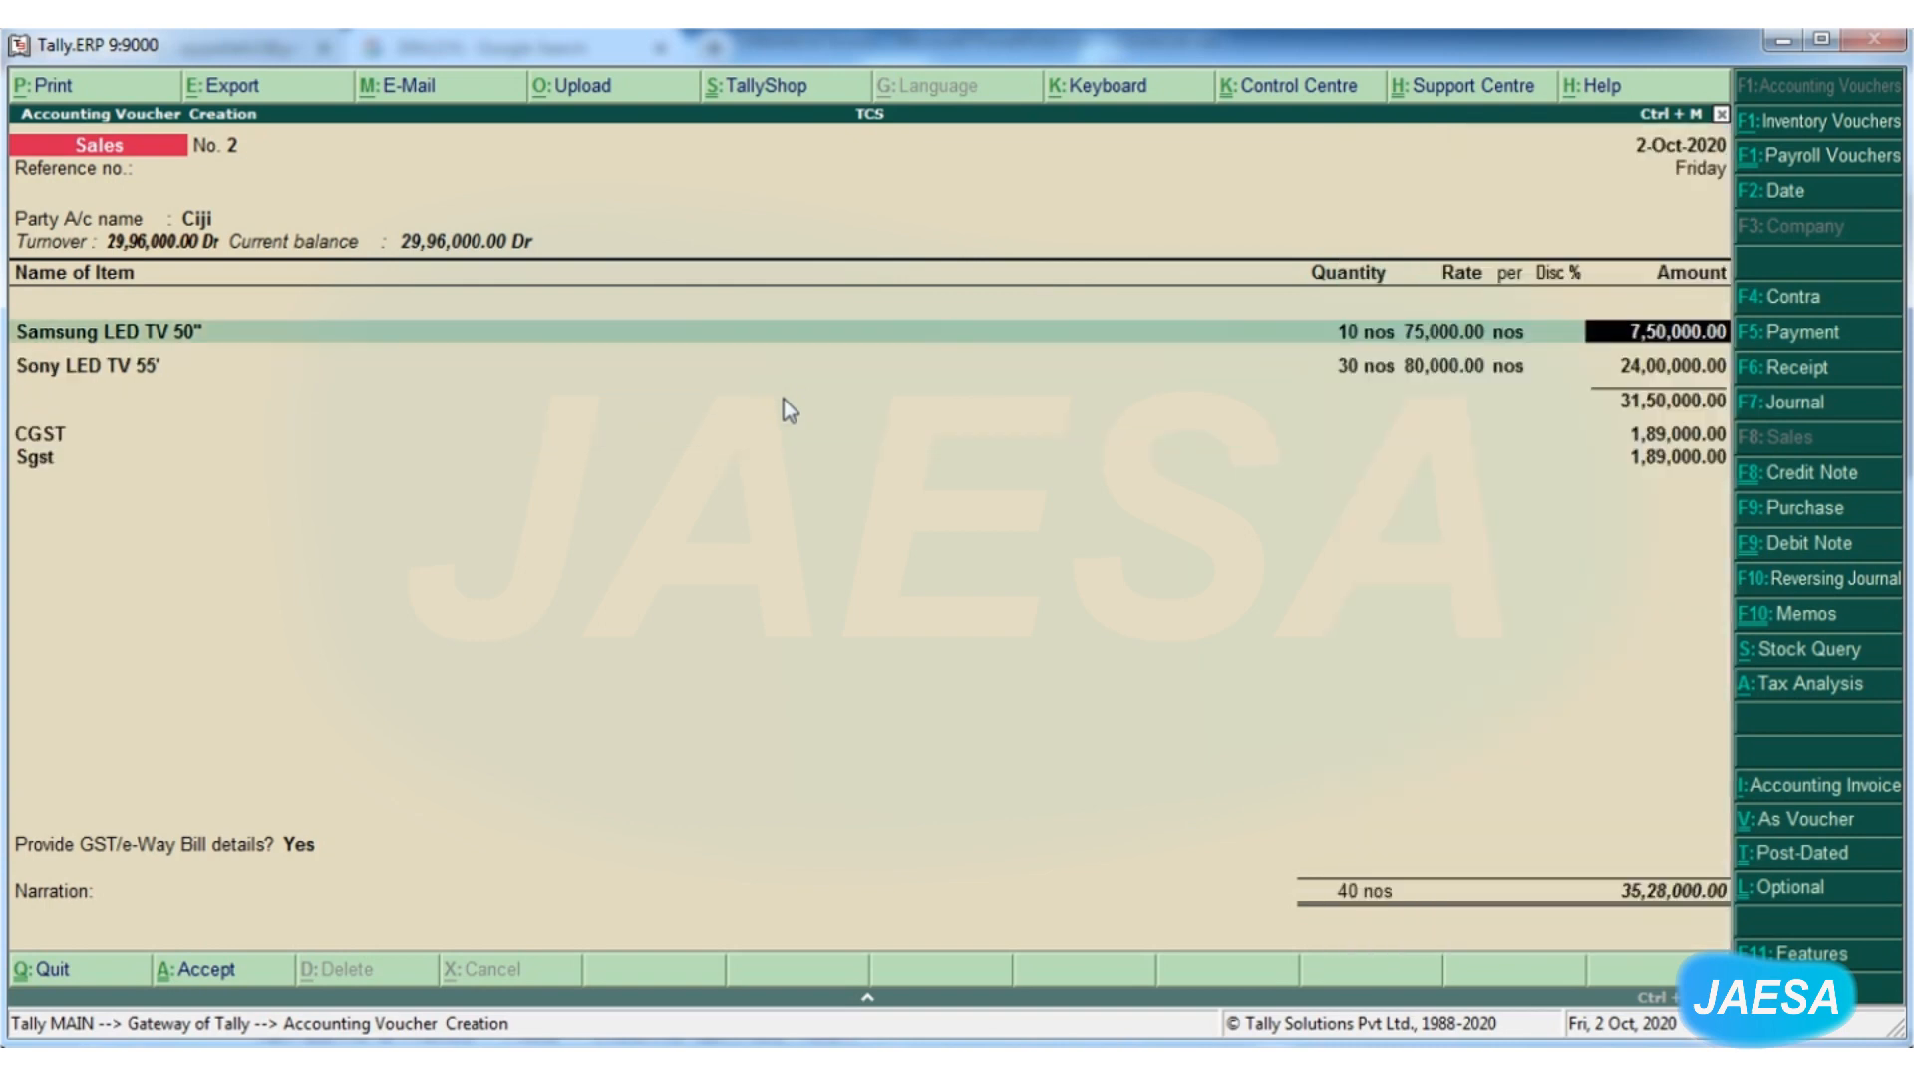
{"action": "key", "text": "BackSpace"}
{"action": "key", "text": "BackSpace"}
{"action": "key", "text": "BackSpace"}
{"action": "key", "text": "BackSpace"}
{"action": "key", "text": "BackSpace"}
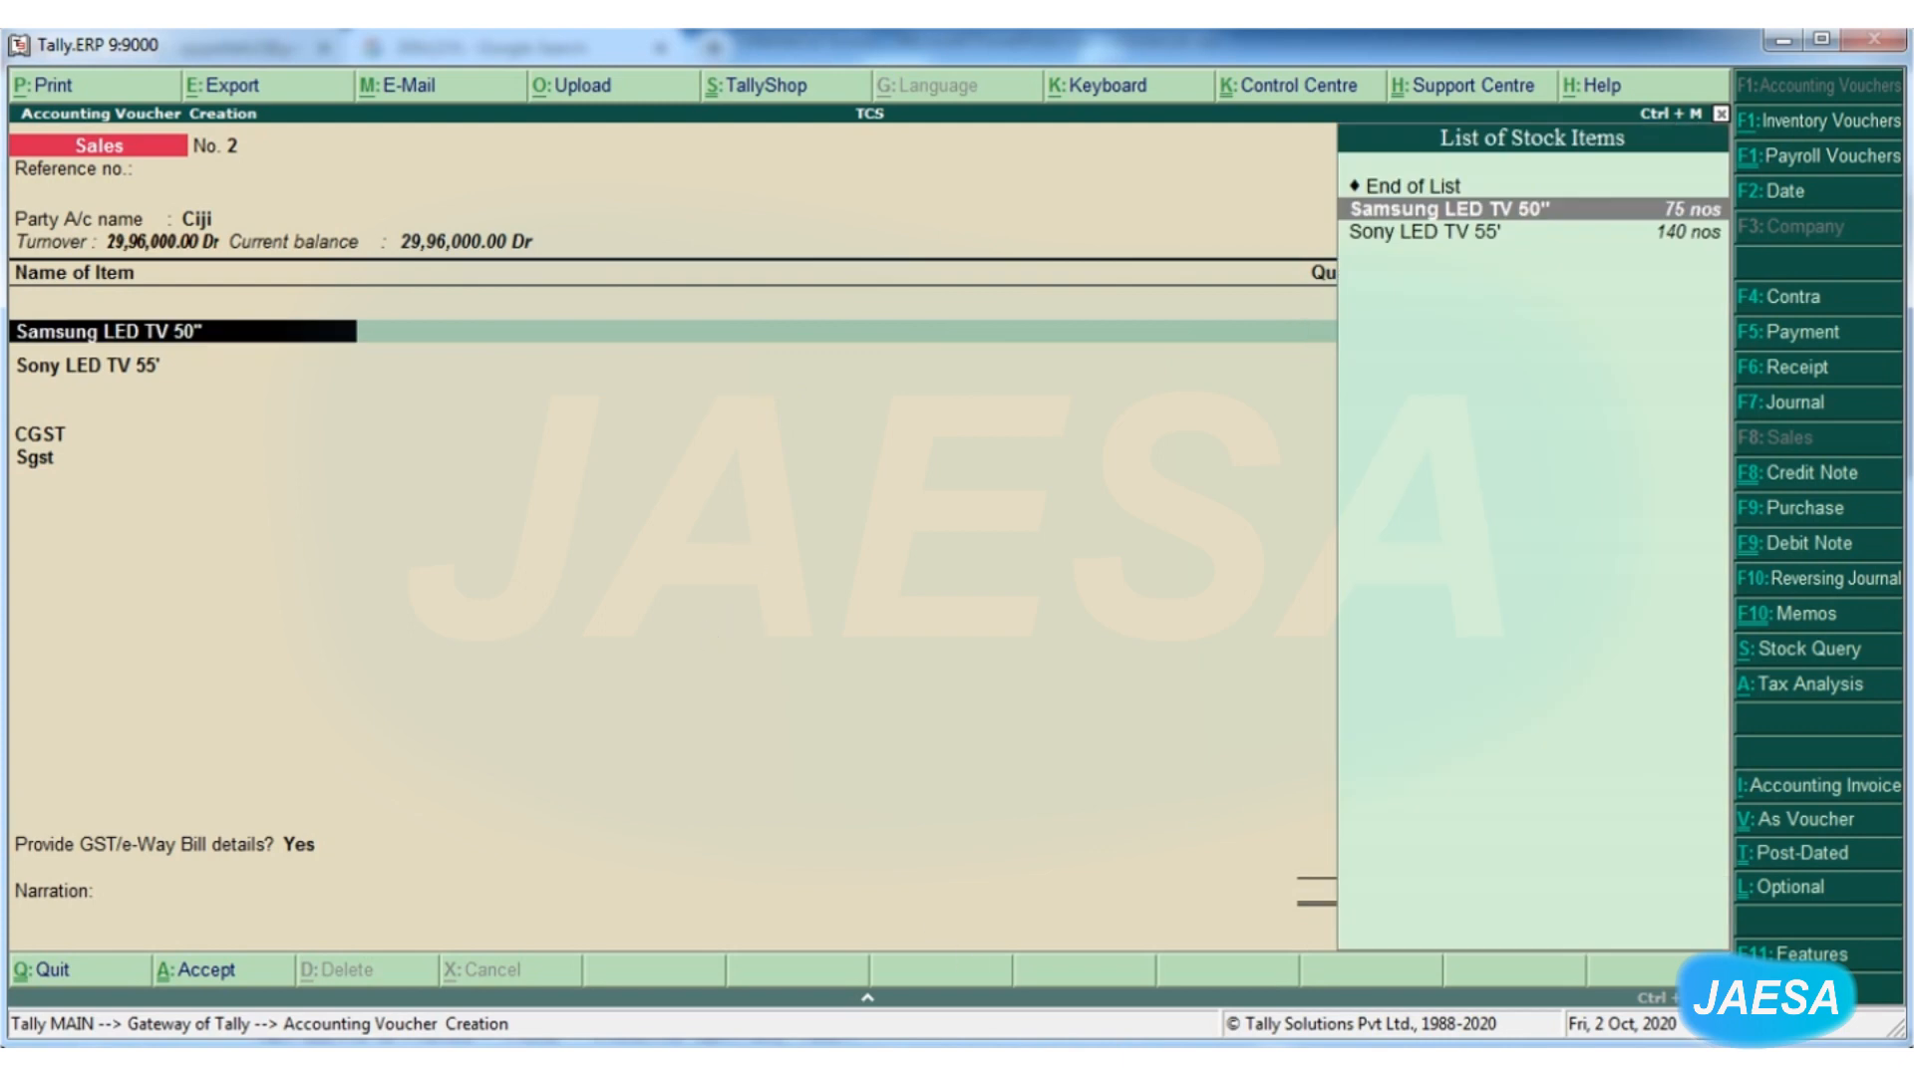
Switch to Calculator, divide 1524000 by 2 and return to the sales invoice
{"action": "key", "text": "alt+Tab"}
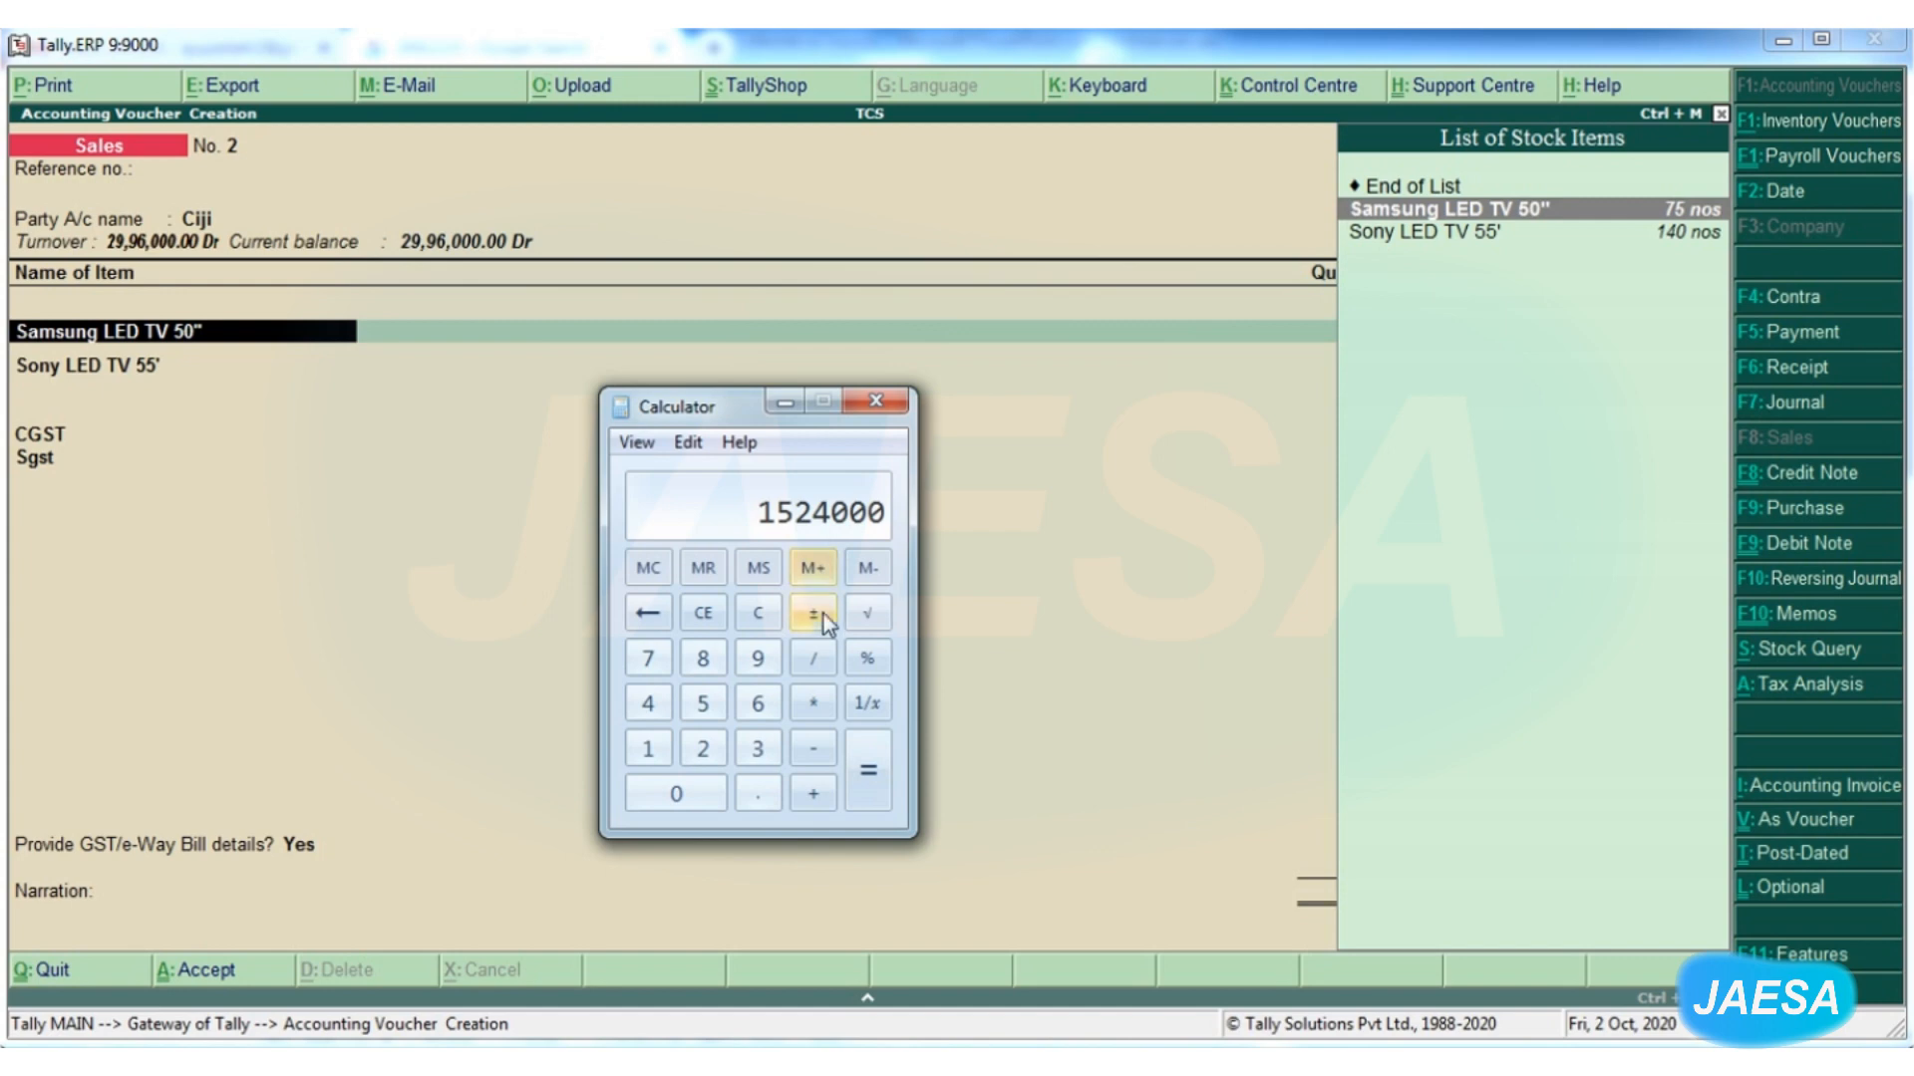
{"action": "left_click", "coordinate": [817, 669]}
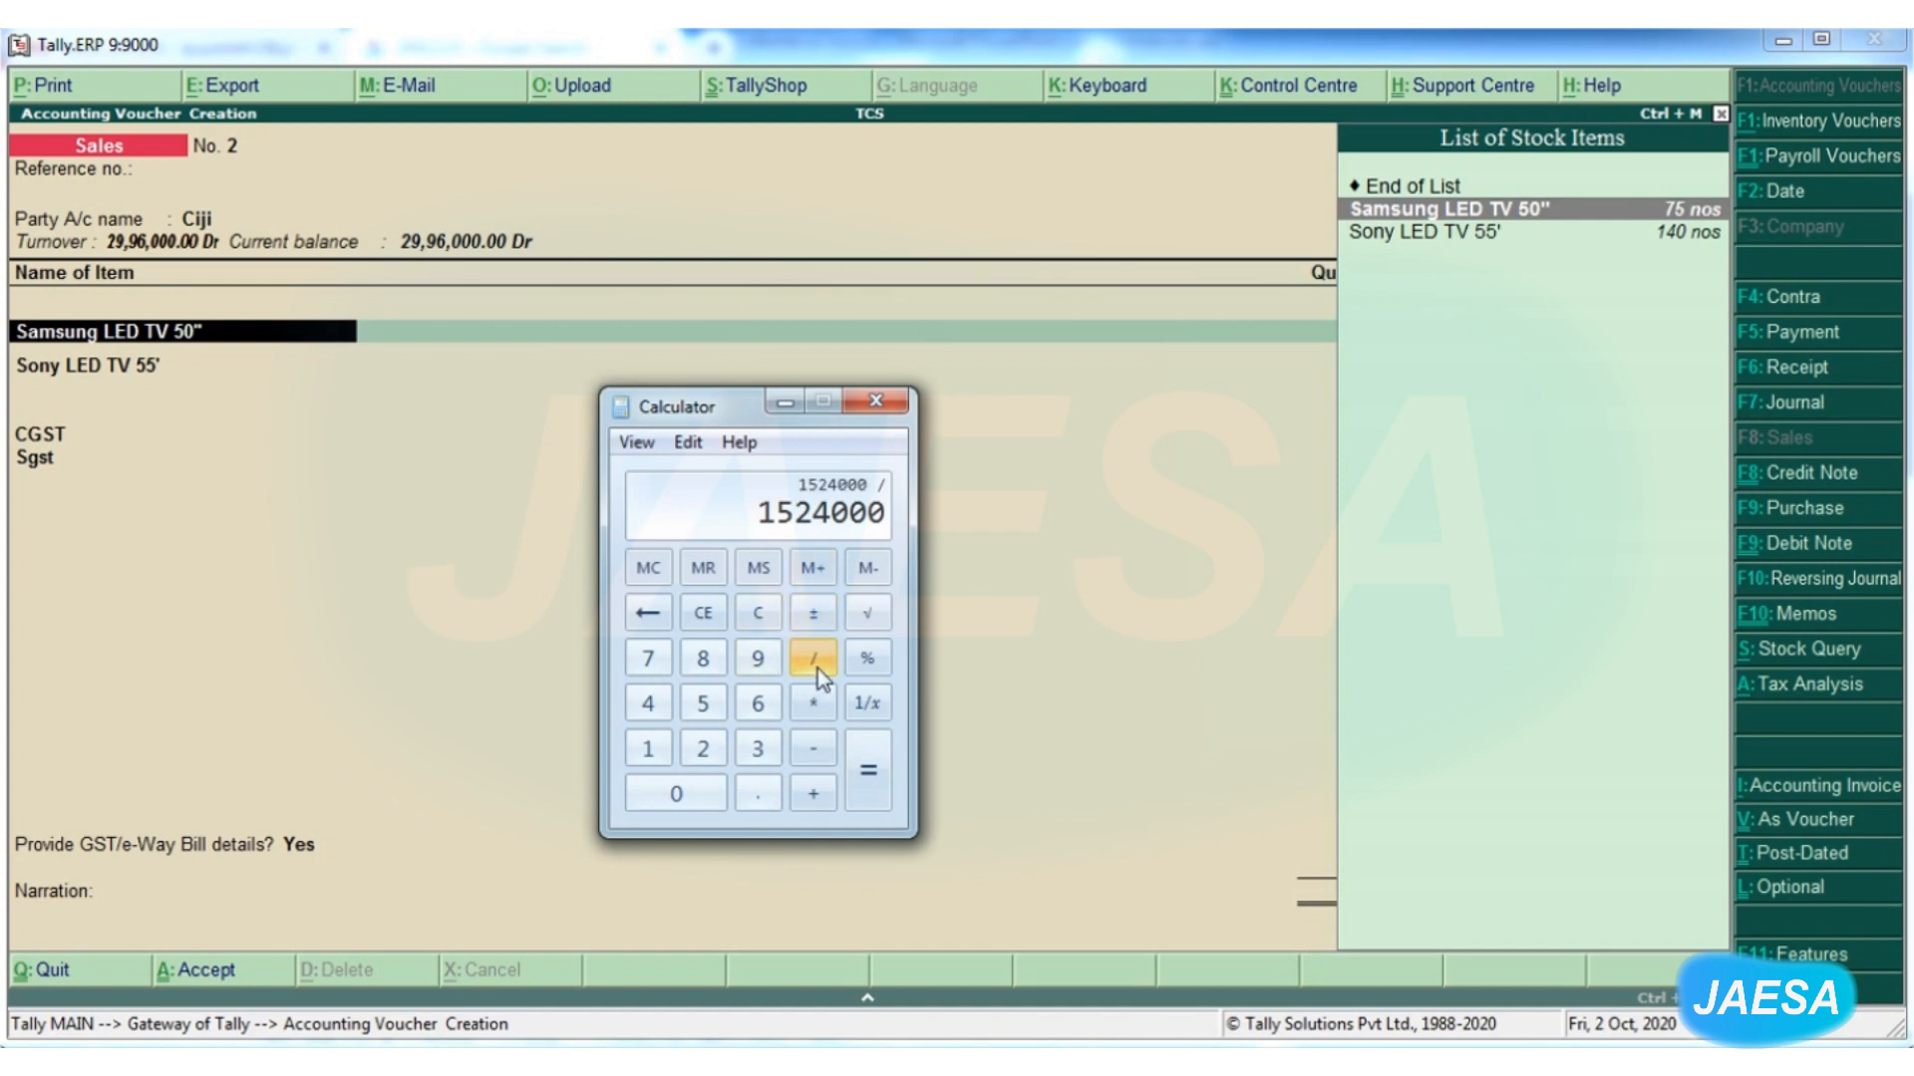
{"action": "left_click", "coordinate": [711, 745]}
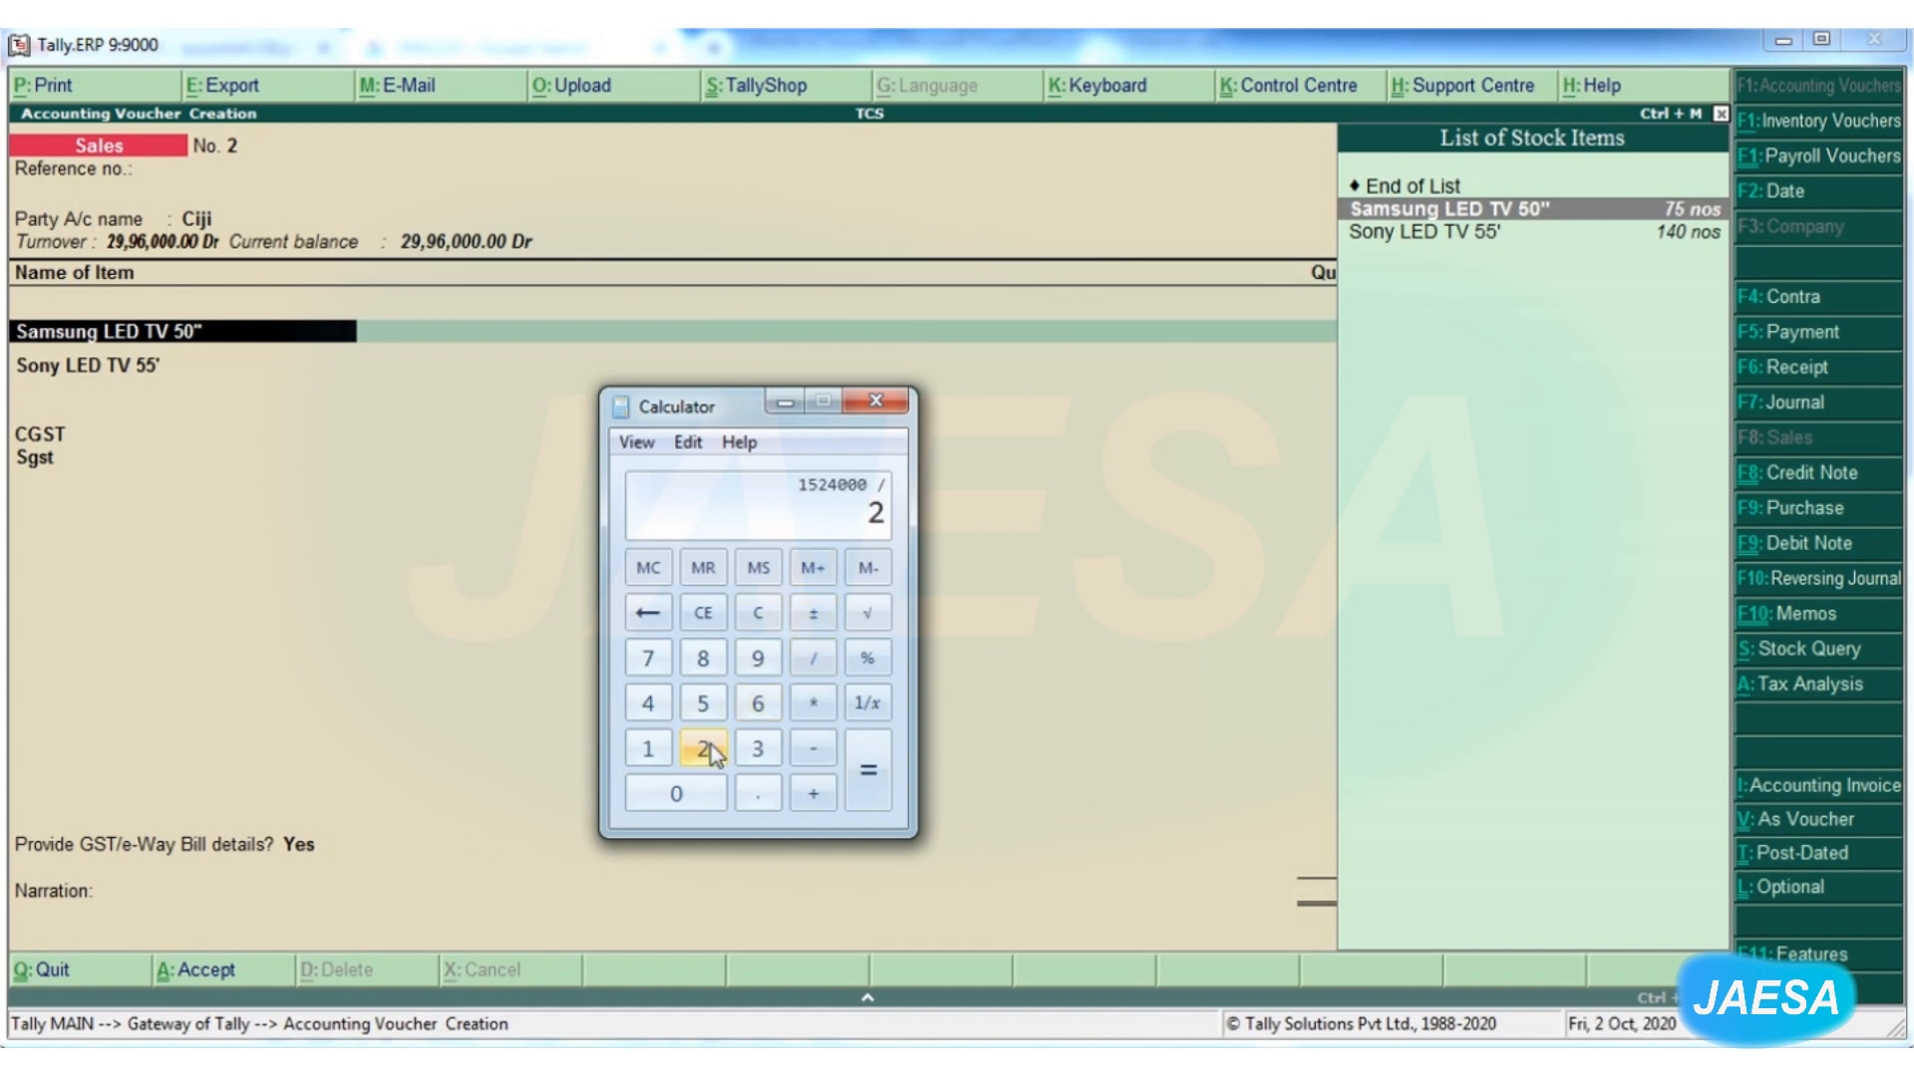
{"action": "left_click", "coordinate": [866, 787]}
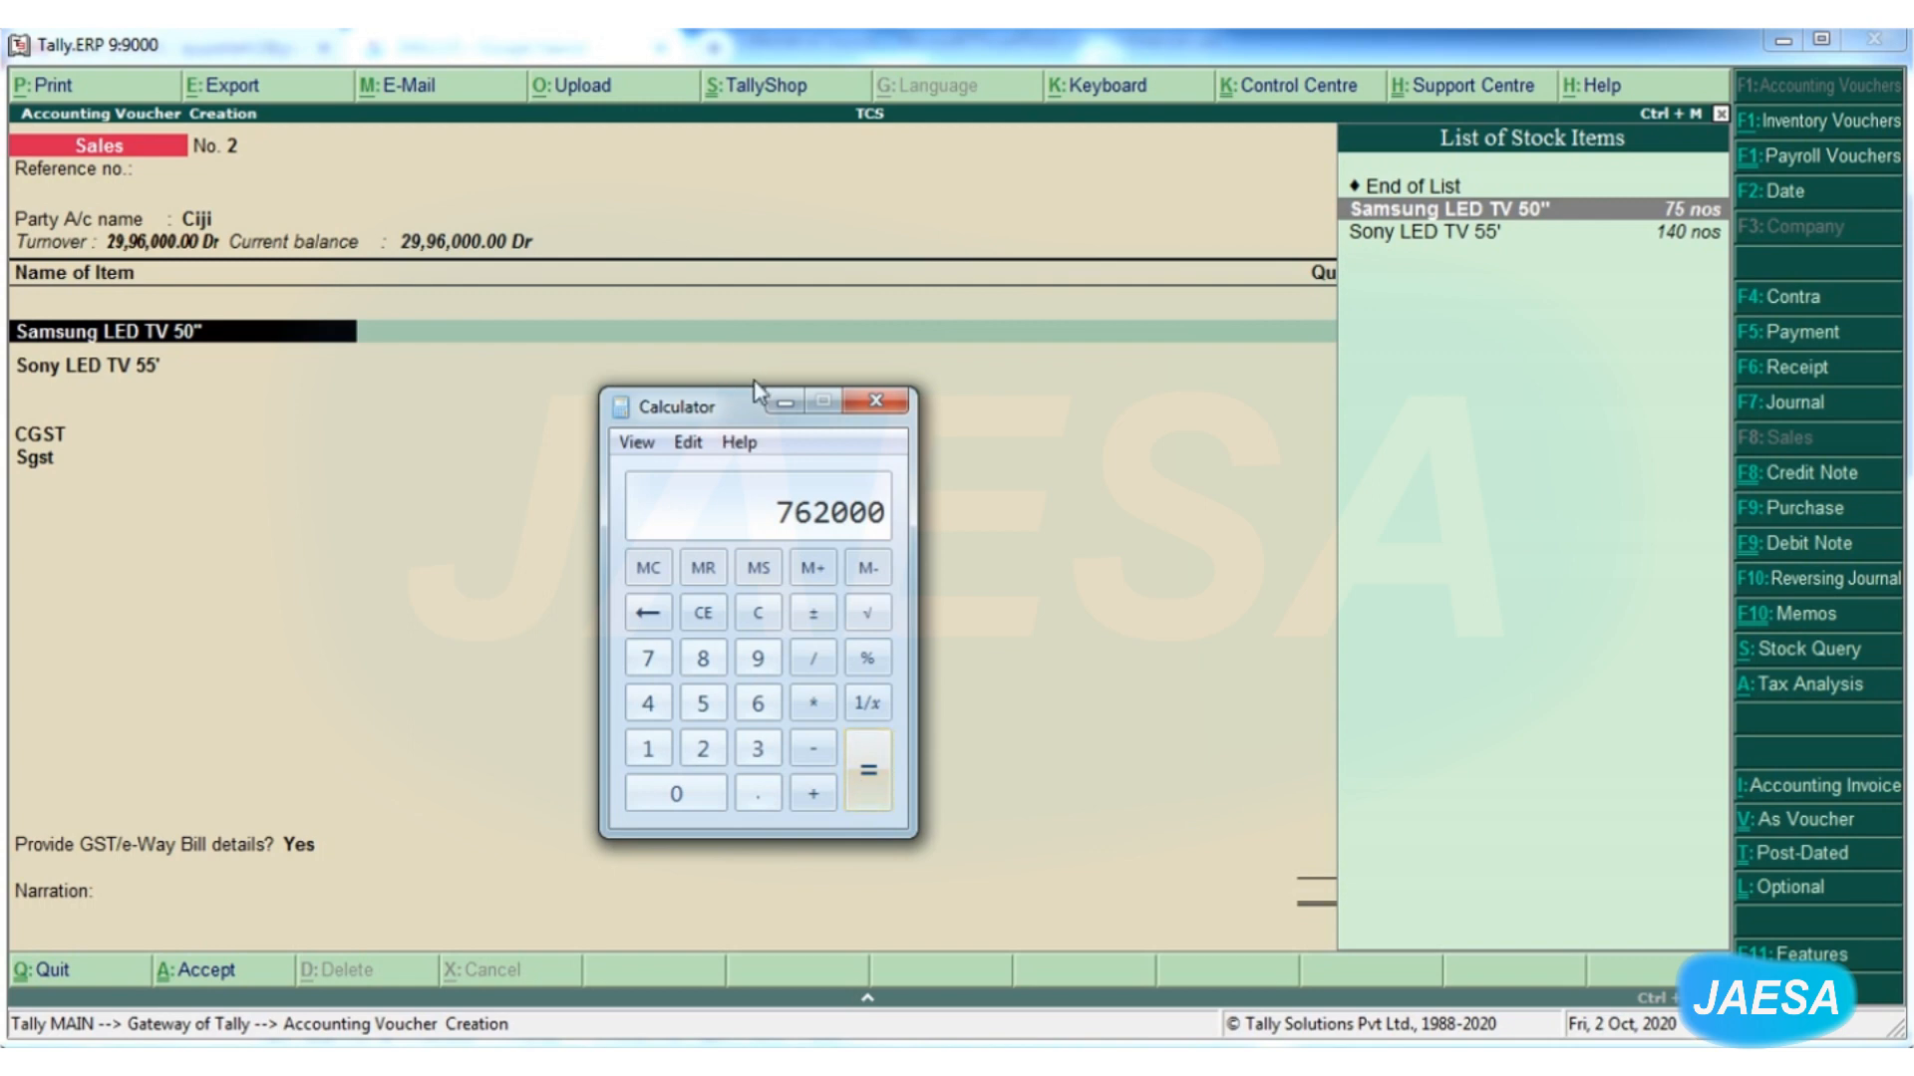
{"action": "left_click", "coordinate": [784, 403]}
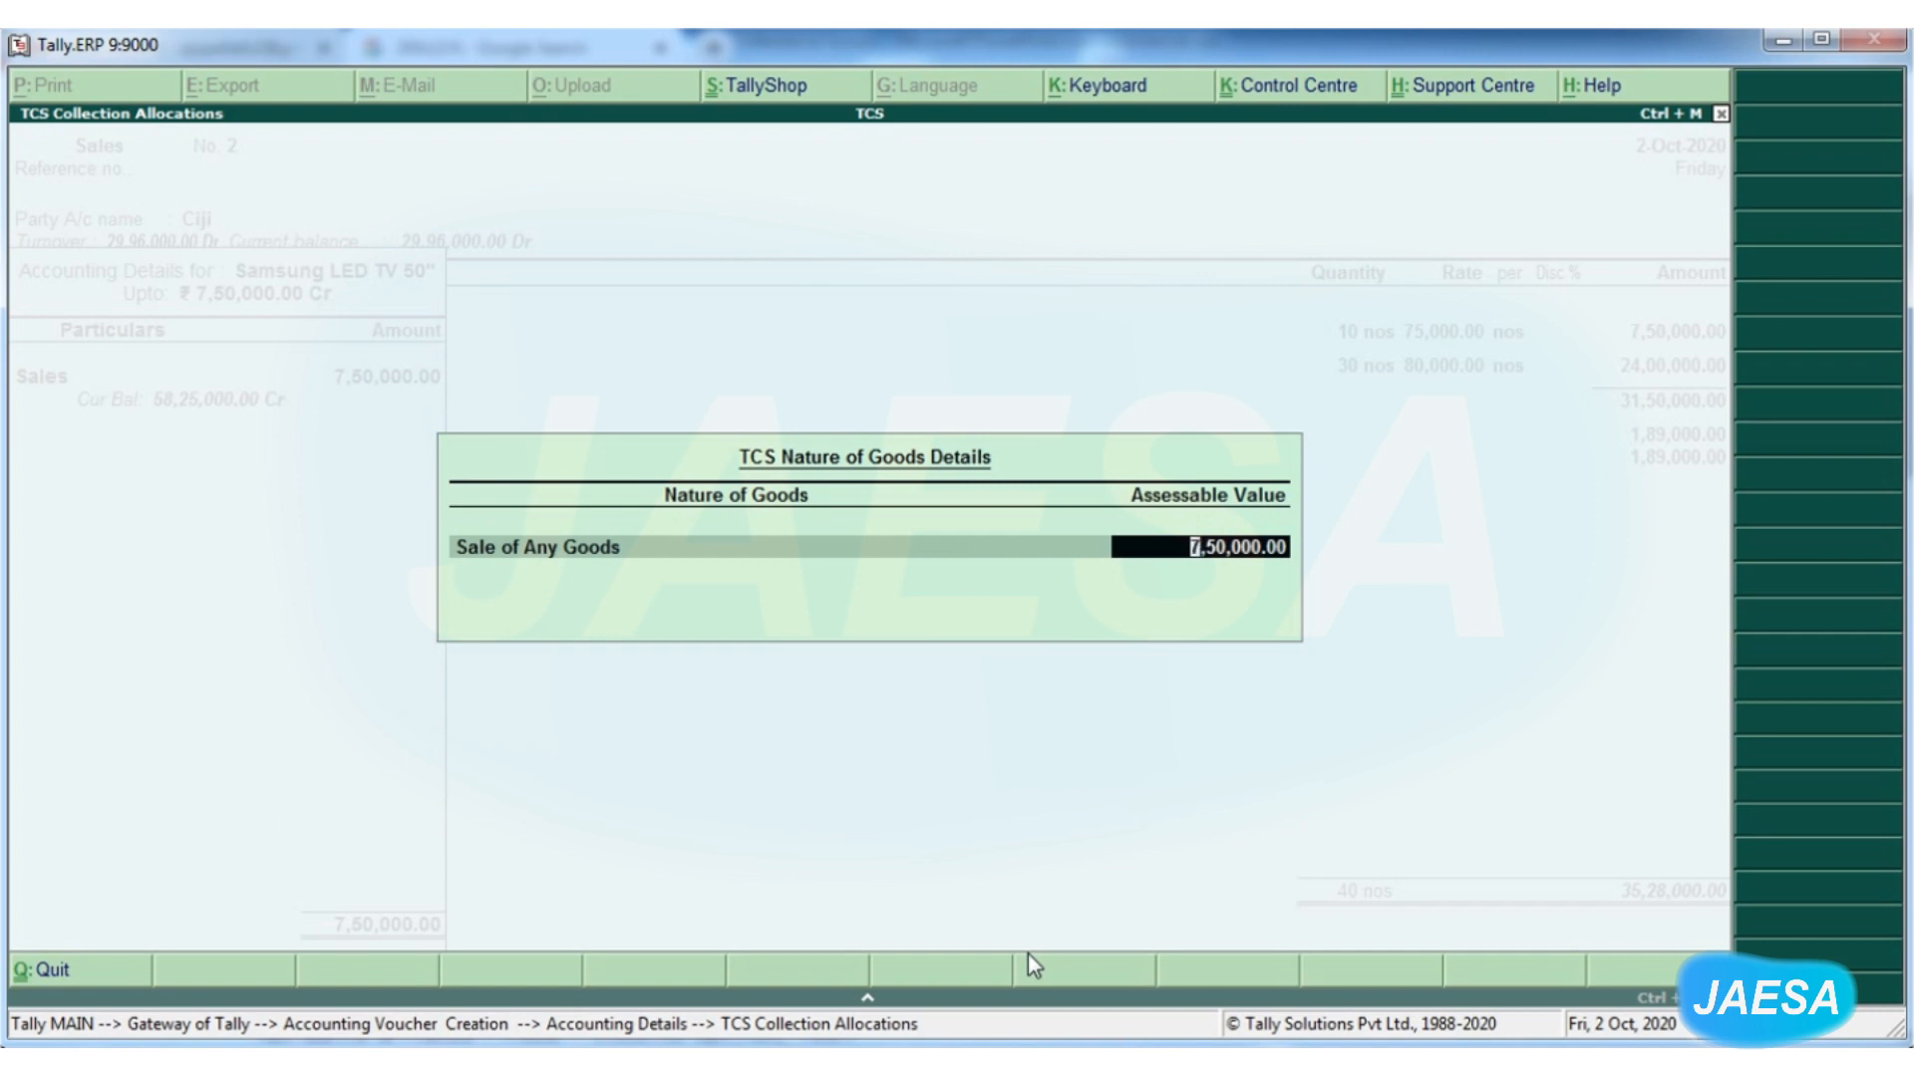
Keep the Samsung LED TV 50" assessable value at 7,50,000.00 in the TCS nature of goods details
{"action": "mouse_move", "coordinate": [1072, 952]}
{"action": "key", "text": "Return"}
{"action": "key", "text": "Return"}
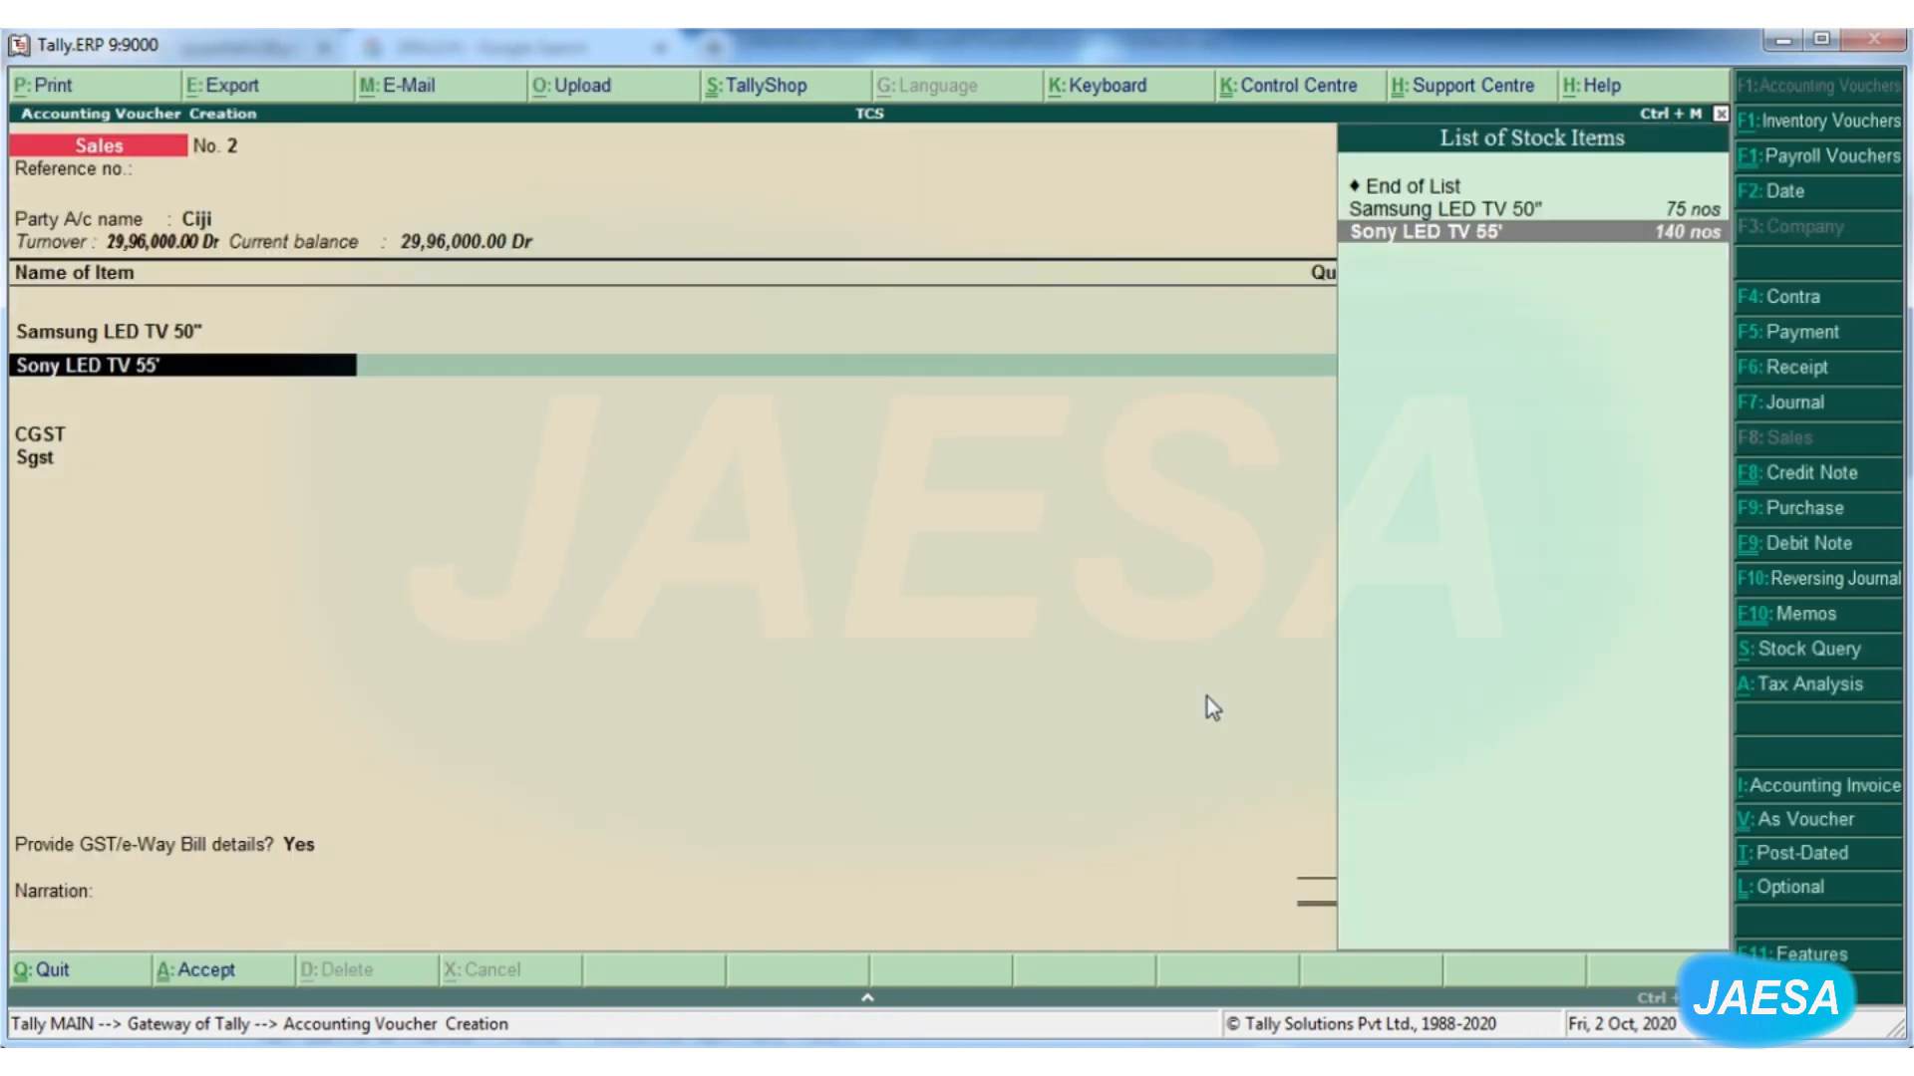
Go through the Sony LED TV 55' entry, keeping its quantity, rate, Sales ledger and TCS nature Sale of Any Goods
{"action": "key", "text": "Return"}
{"action": "key", "text": "Return"}
{"action": "key", "text": "Return"}
{"action": "key", "text": "Return"}
{"action": "key", "text": "Return"}
{"action": "key", "text": "Return"}
{"action": "key", "text": "Return"}
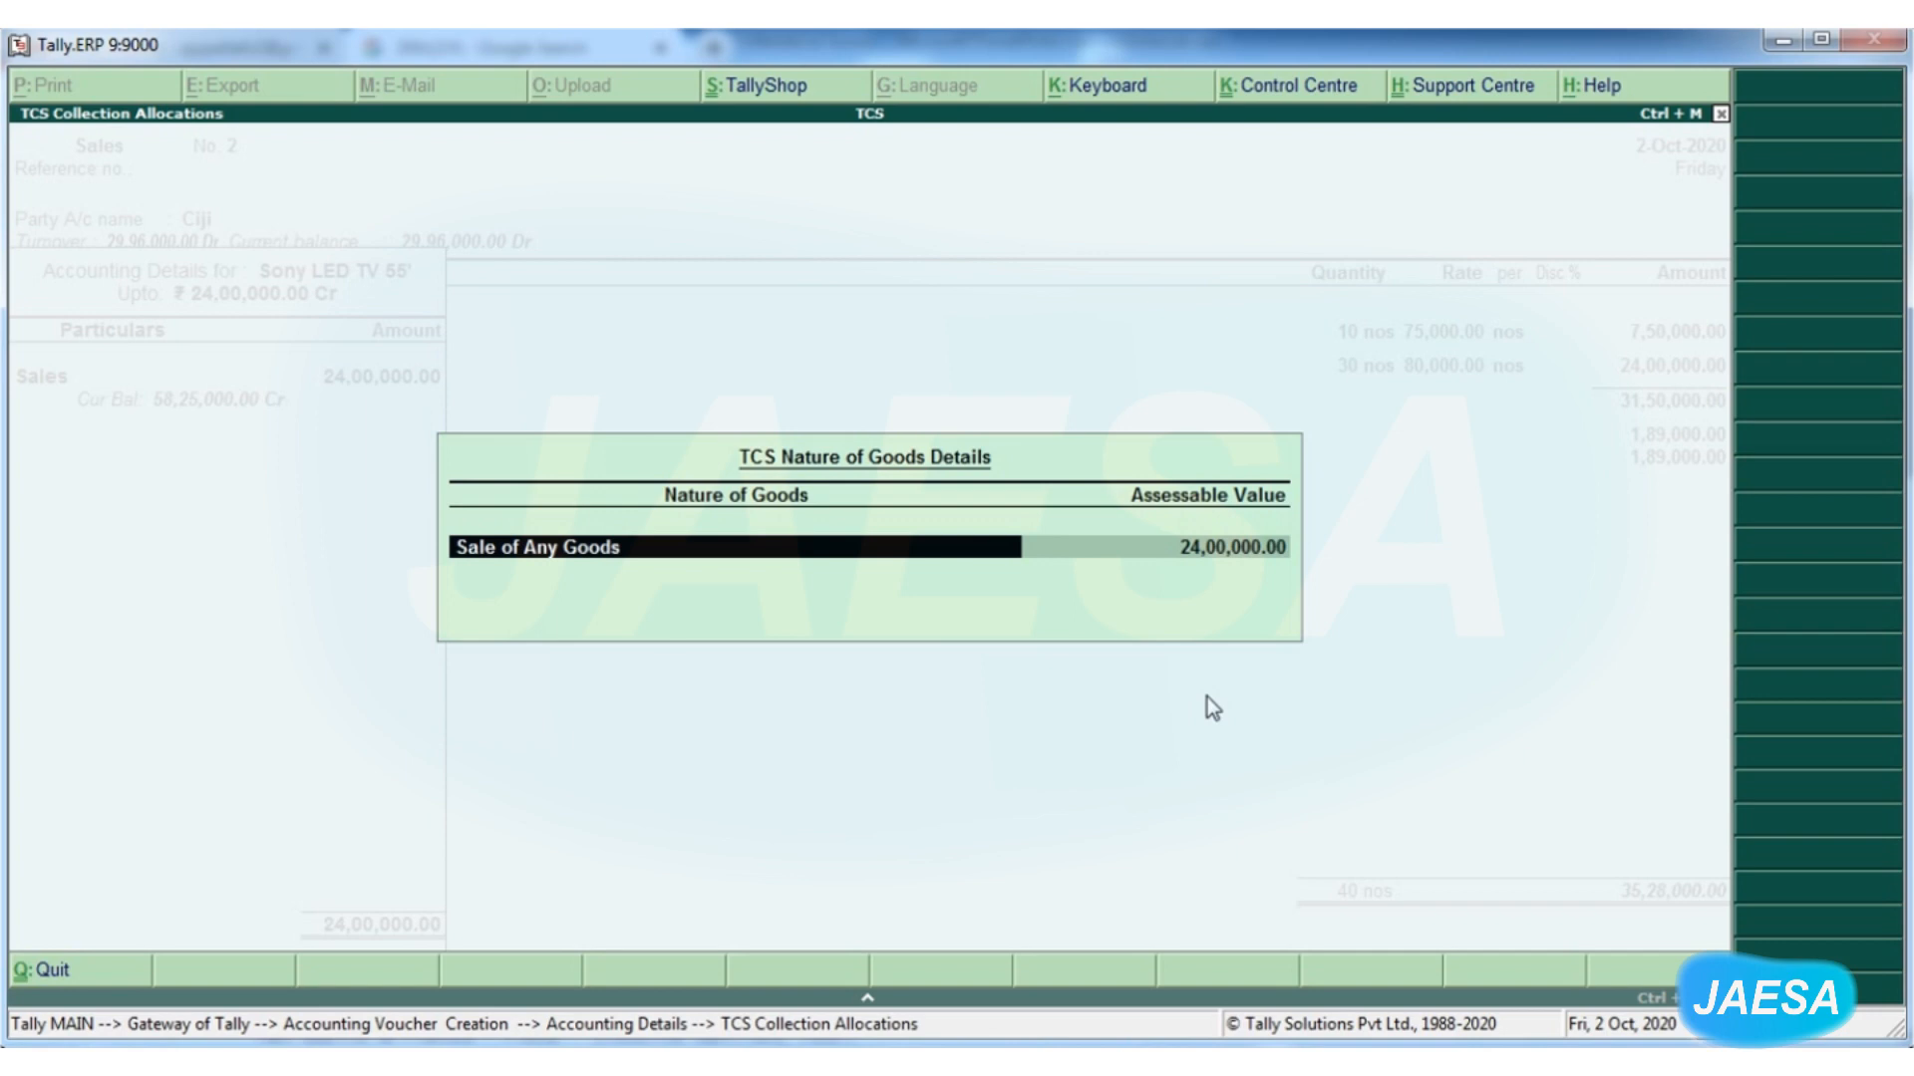
{"action": "key", "text": "Return"}
Work out the balance assessable value from 1524000 in Calculator and set the Sony LED TV 55' assessable value to 774000
{"action": "key", "text": "alt+Tab"}
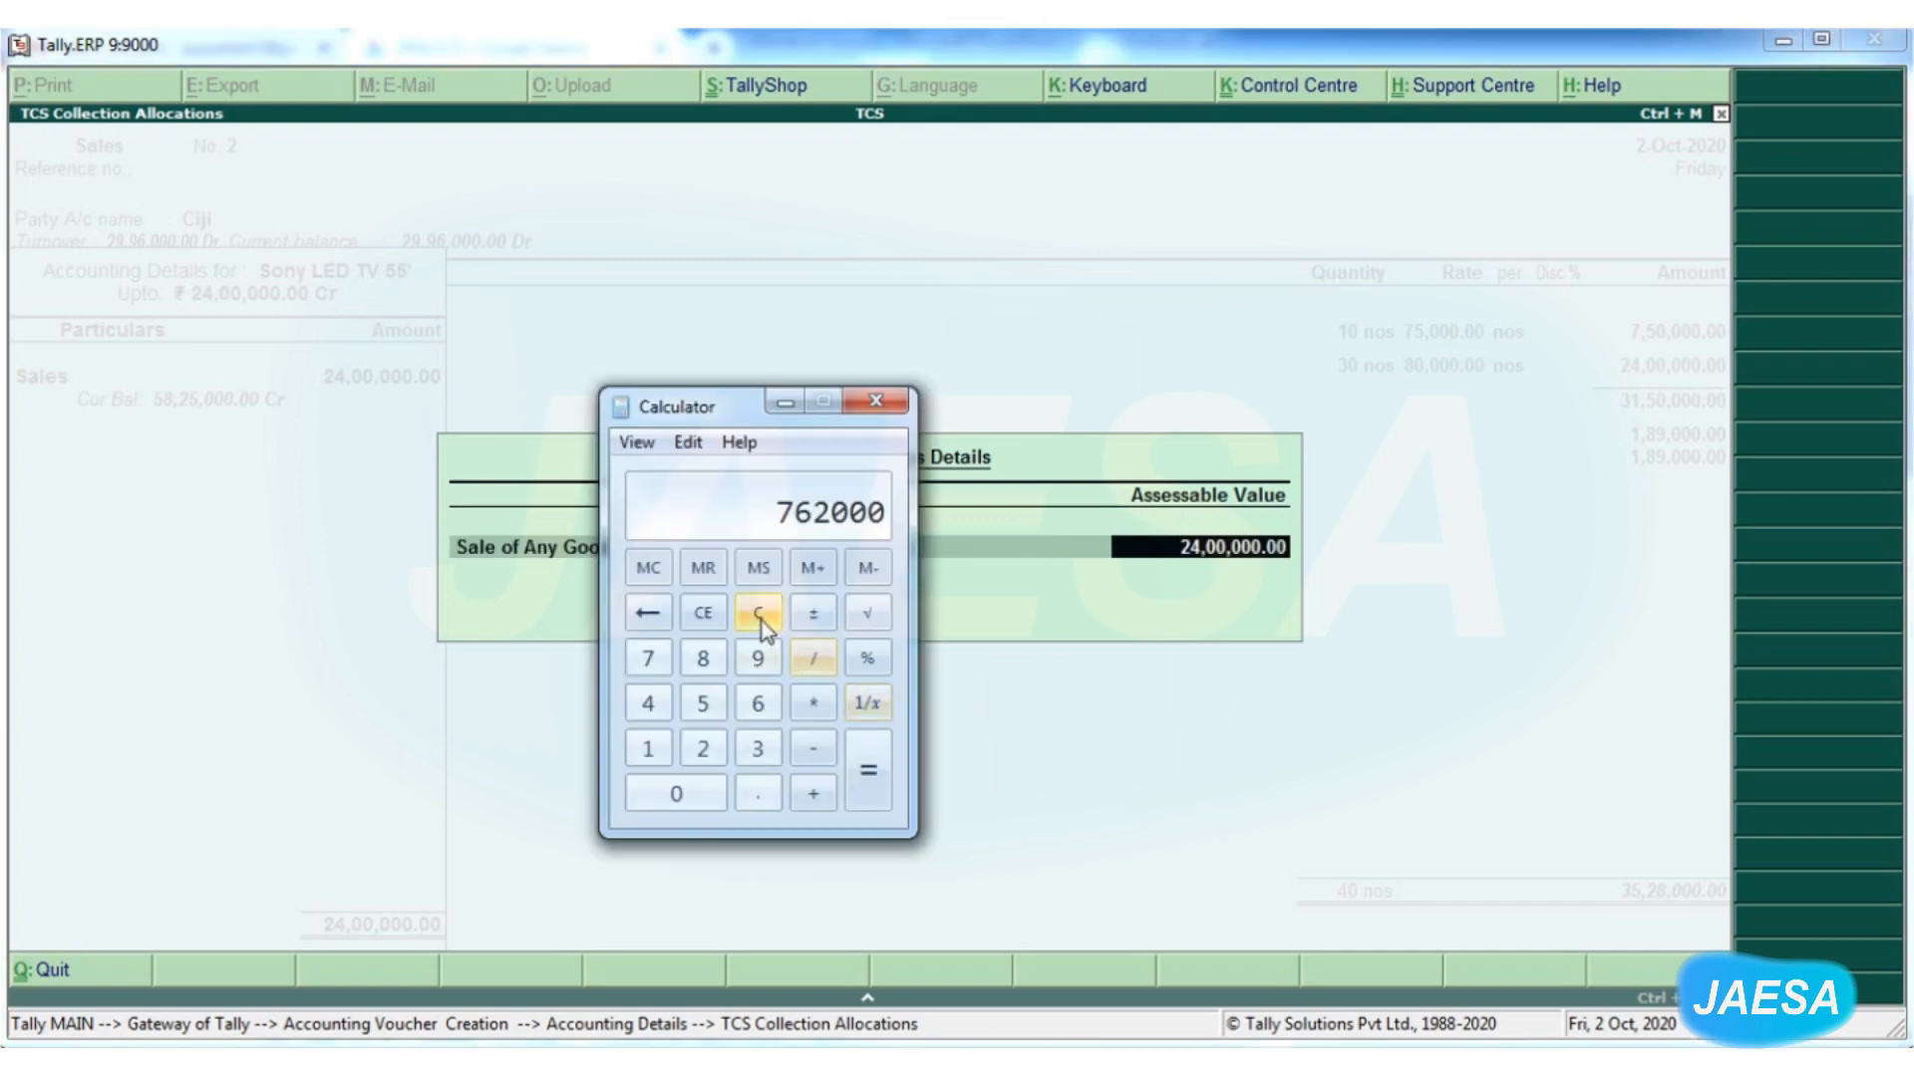
{"action": "left_click", "coordinate": [759, 612]}
{"action": "type", "text": "1524000"}
{"action": "left_click", "coordinate": [789, 404]}
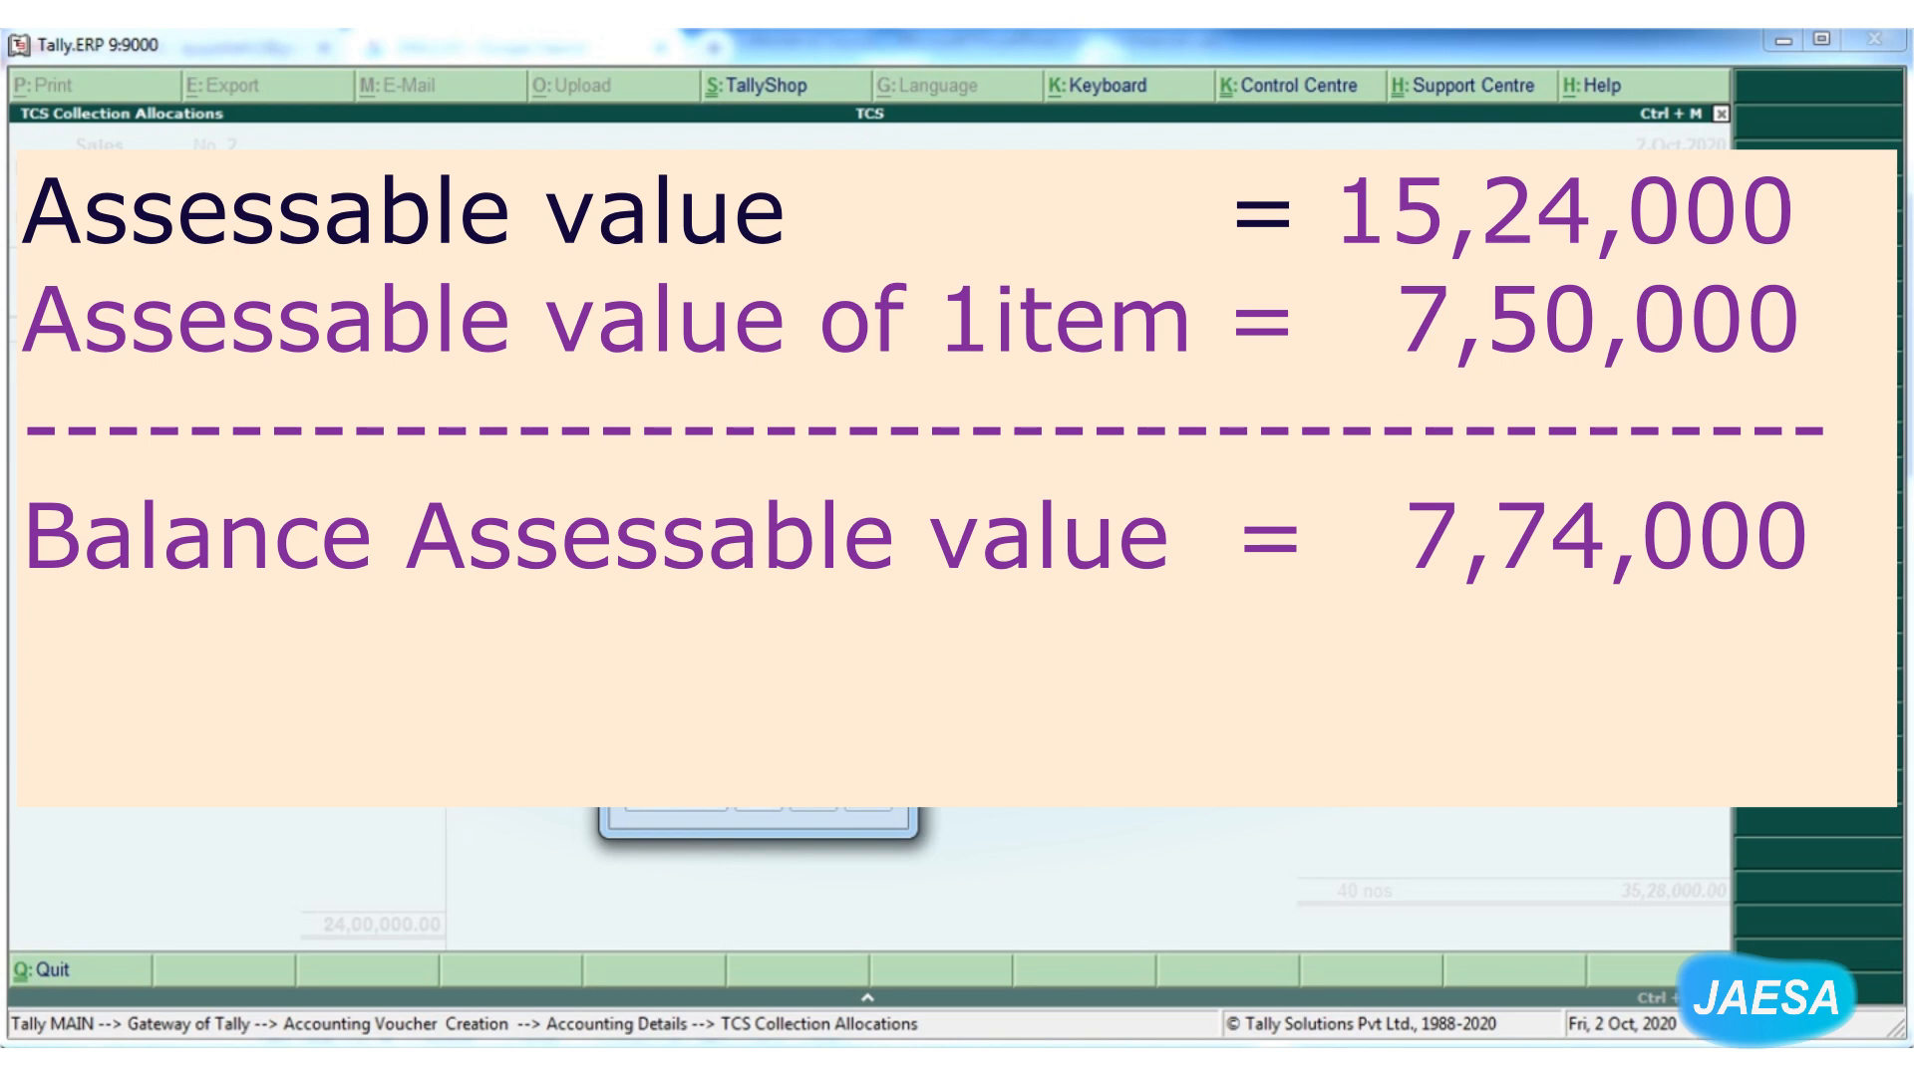
{"action": "key", "text": "alt+F4"}
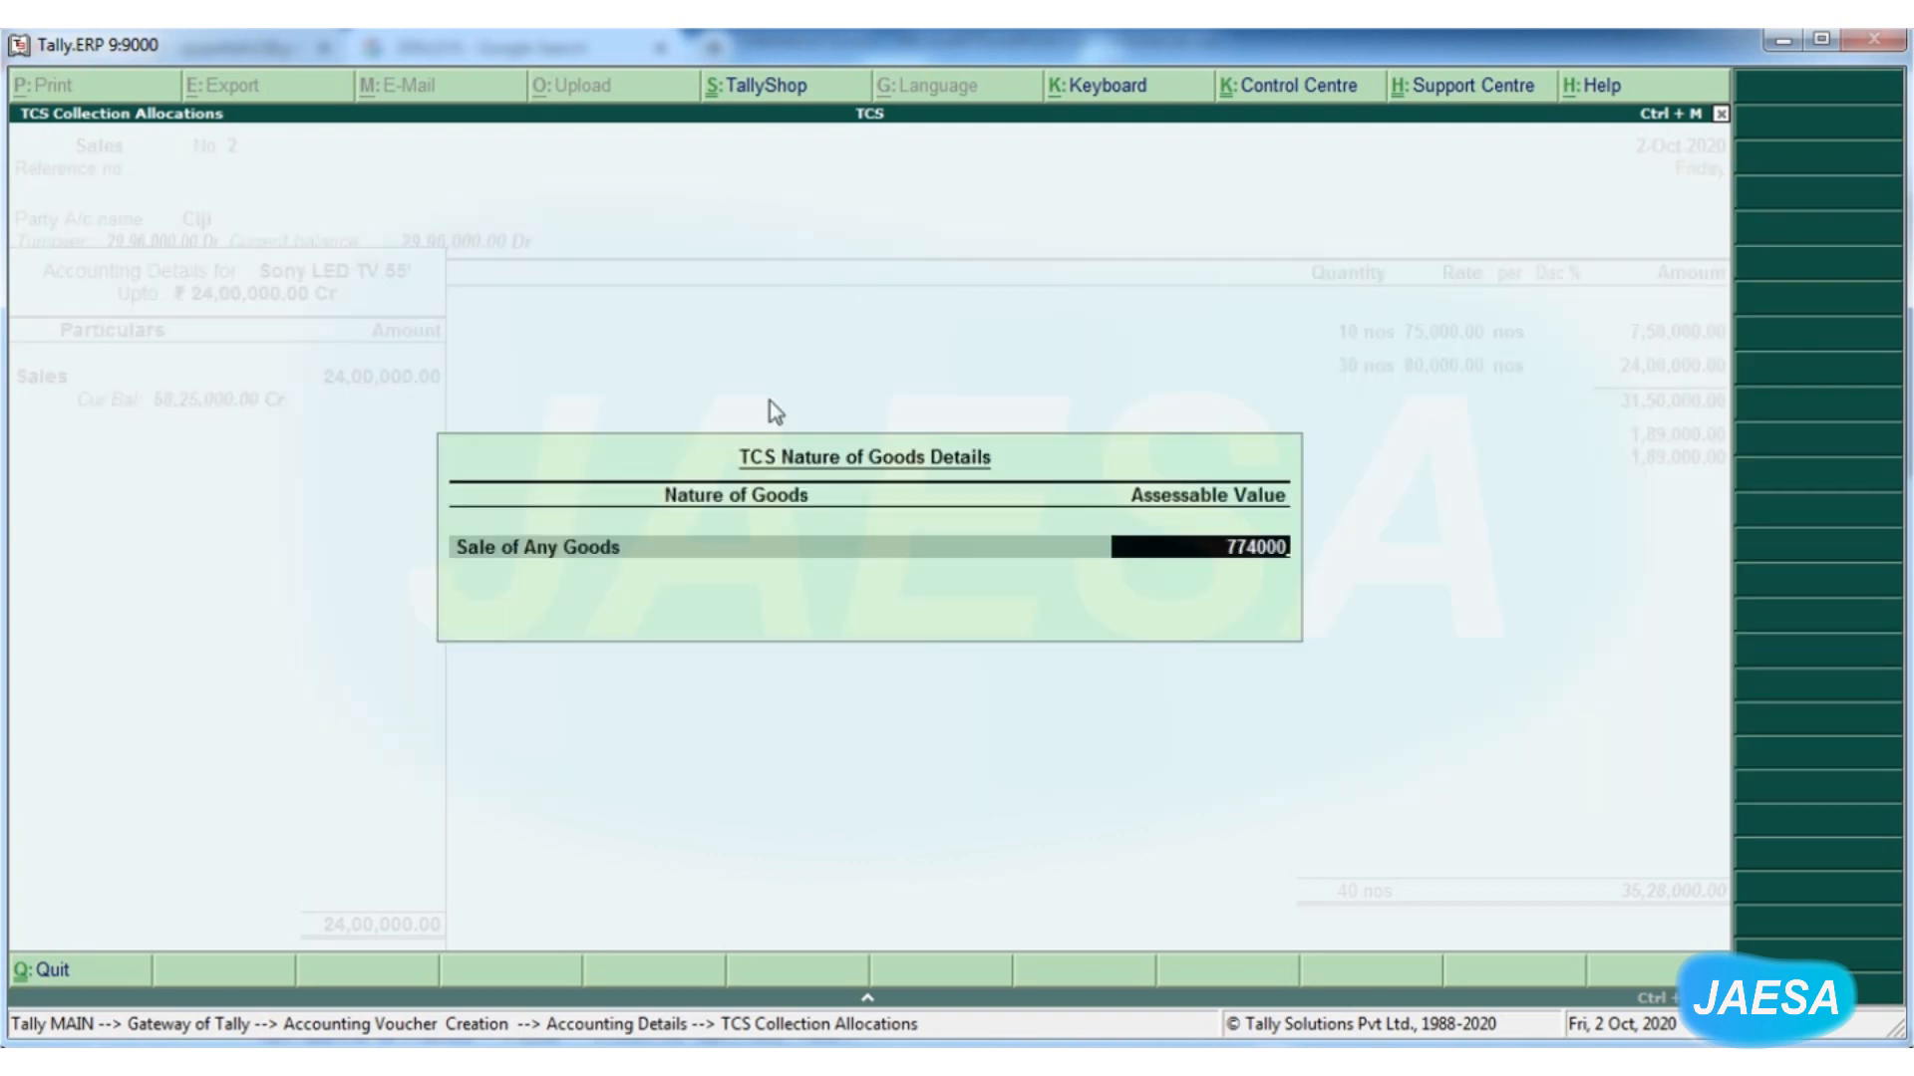
{"action": "key", "text": "Return"}
{"action": "key", "text": "Return"}
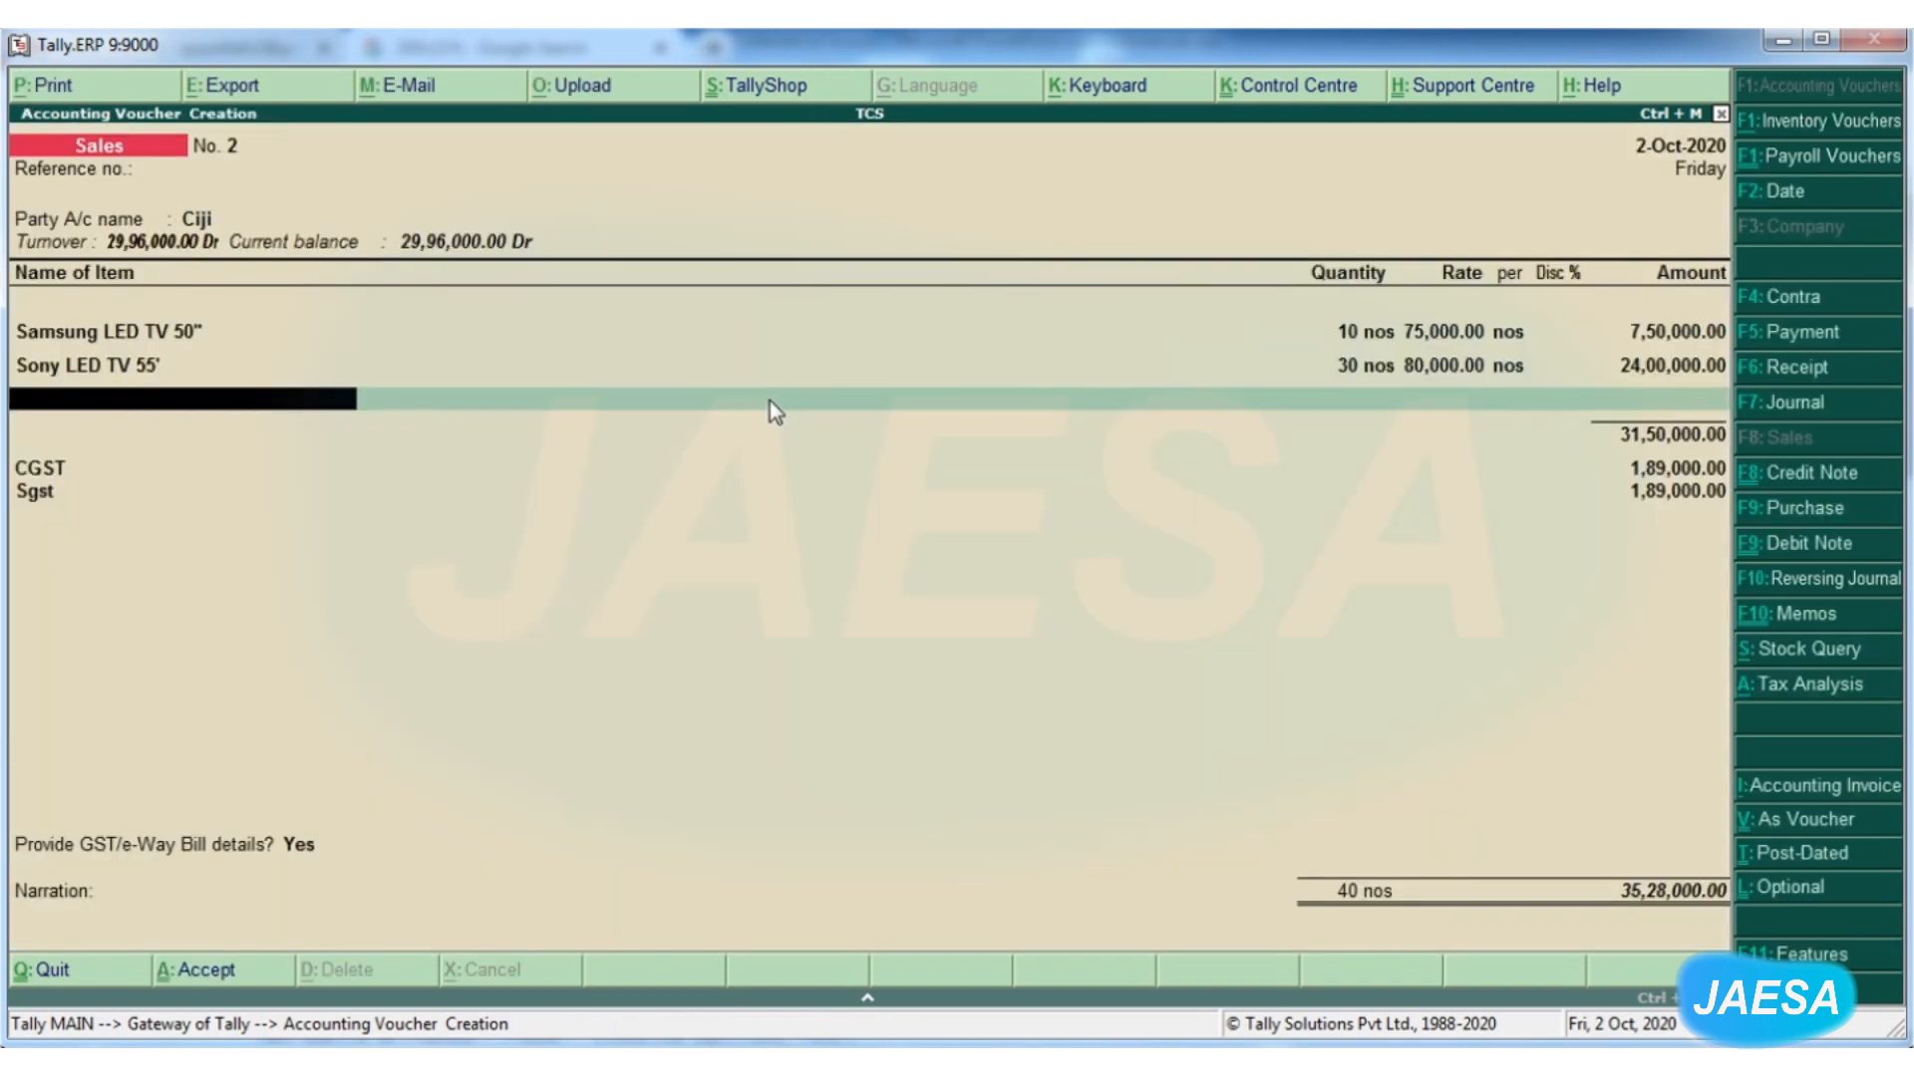
Set the CGST line's TCS nature of goods to Not Applicable, keeping its assessable value at 1,89,000.00
{"action": "key", "text": "Return"}
{"action": "key", "text": "Return"}
{"action": "key", "text": "Return"}
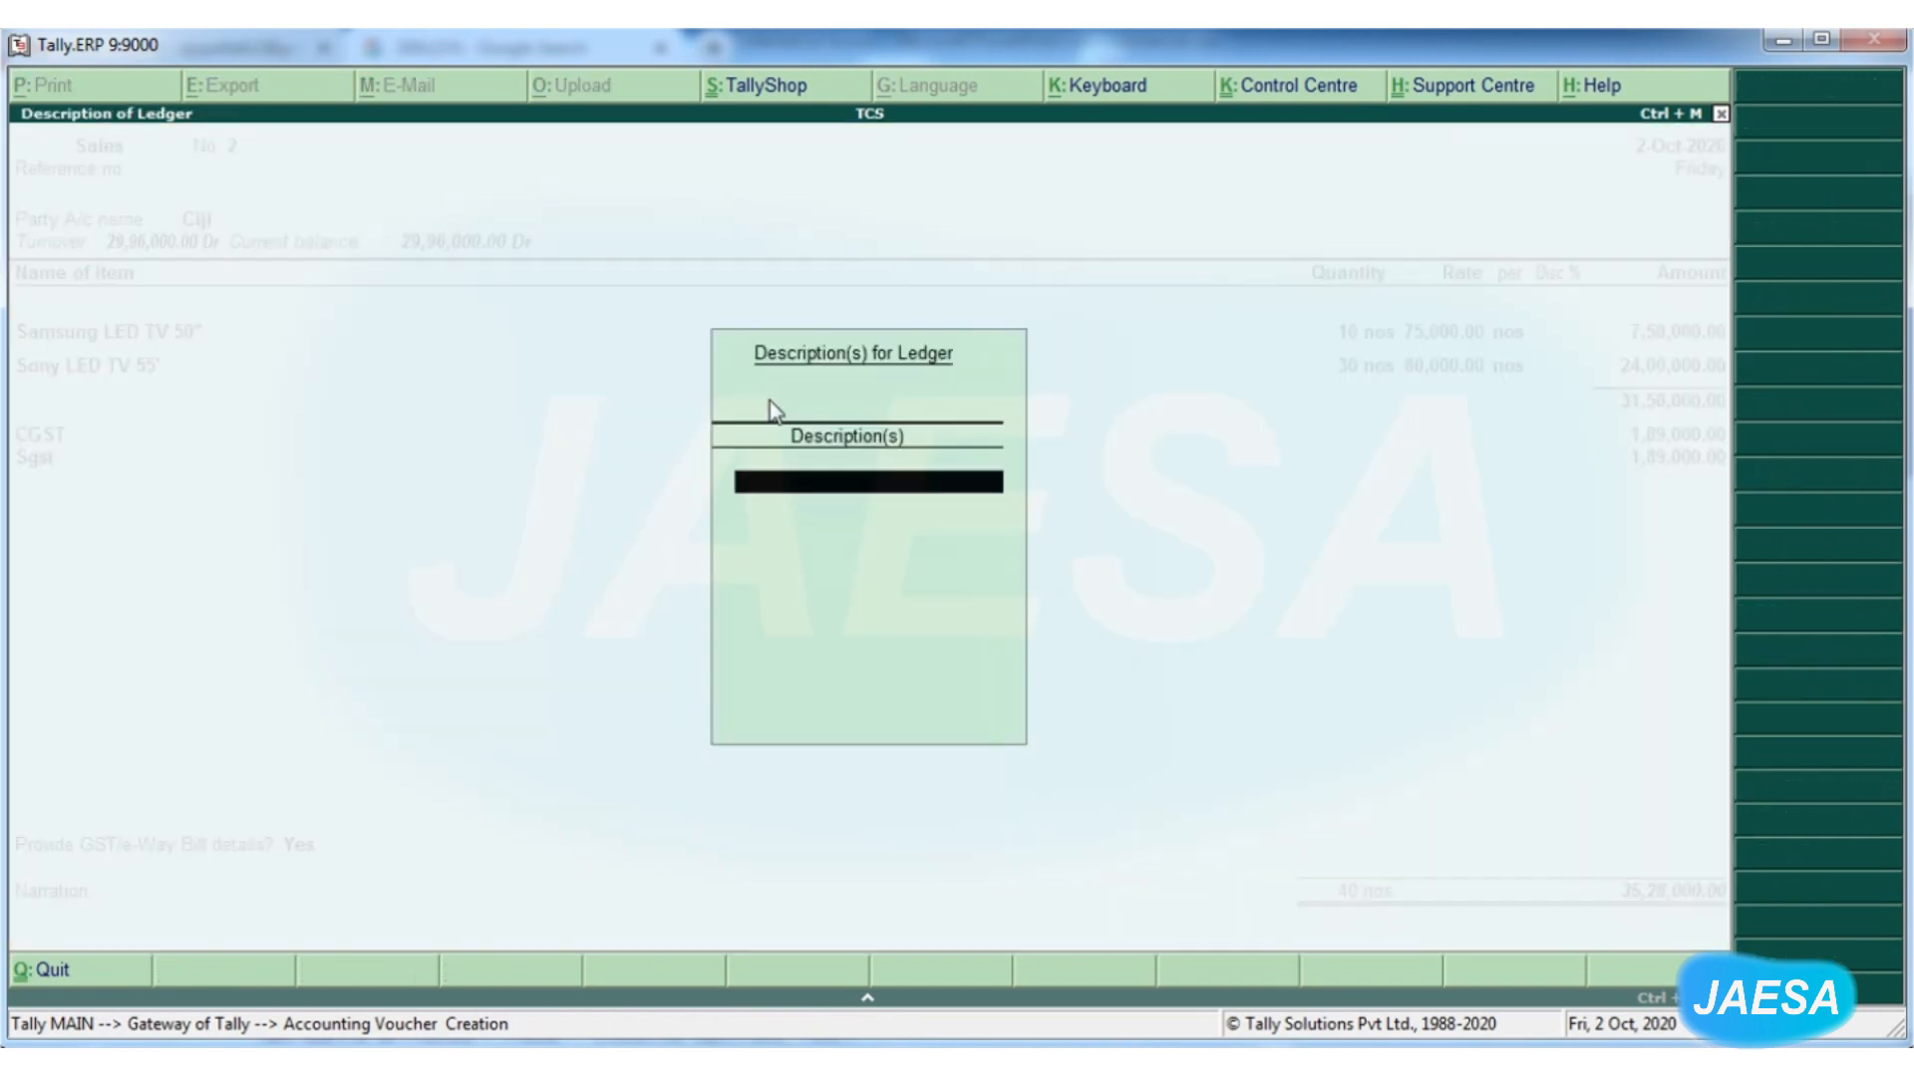
{"action": "key", "text": "Return"}
{"action": "key", "text": "BackSpace"}
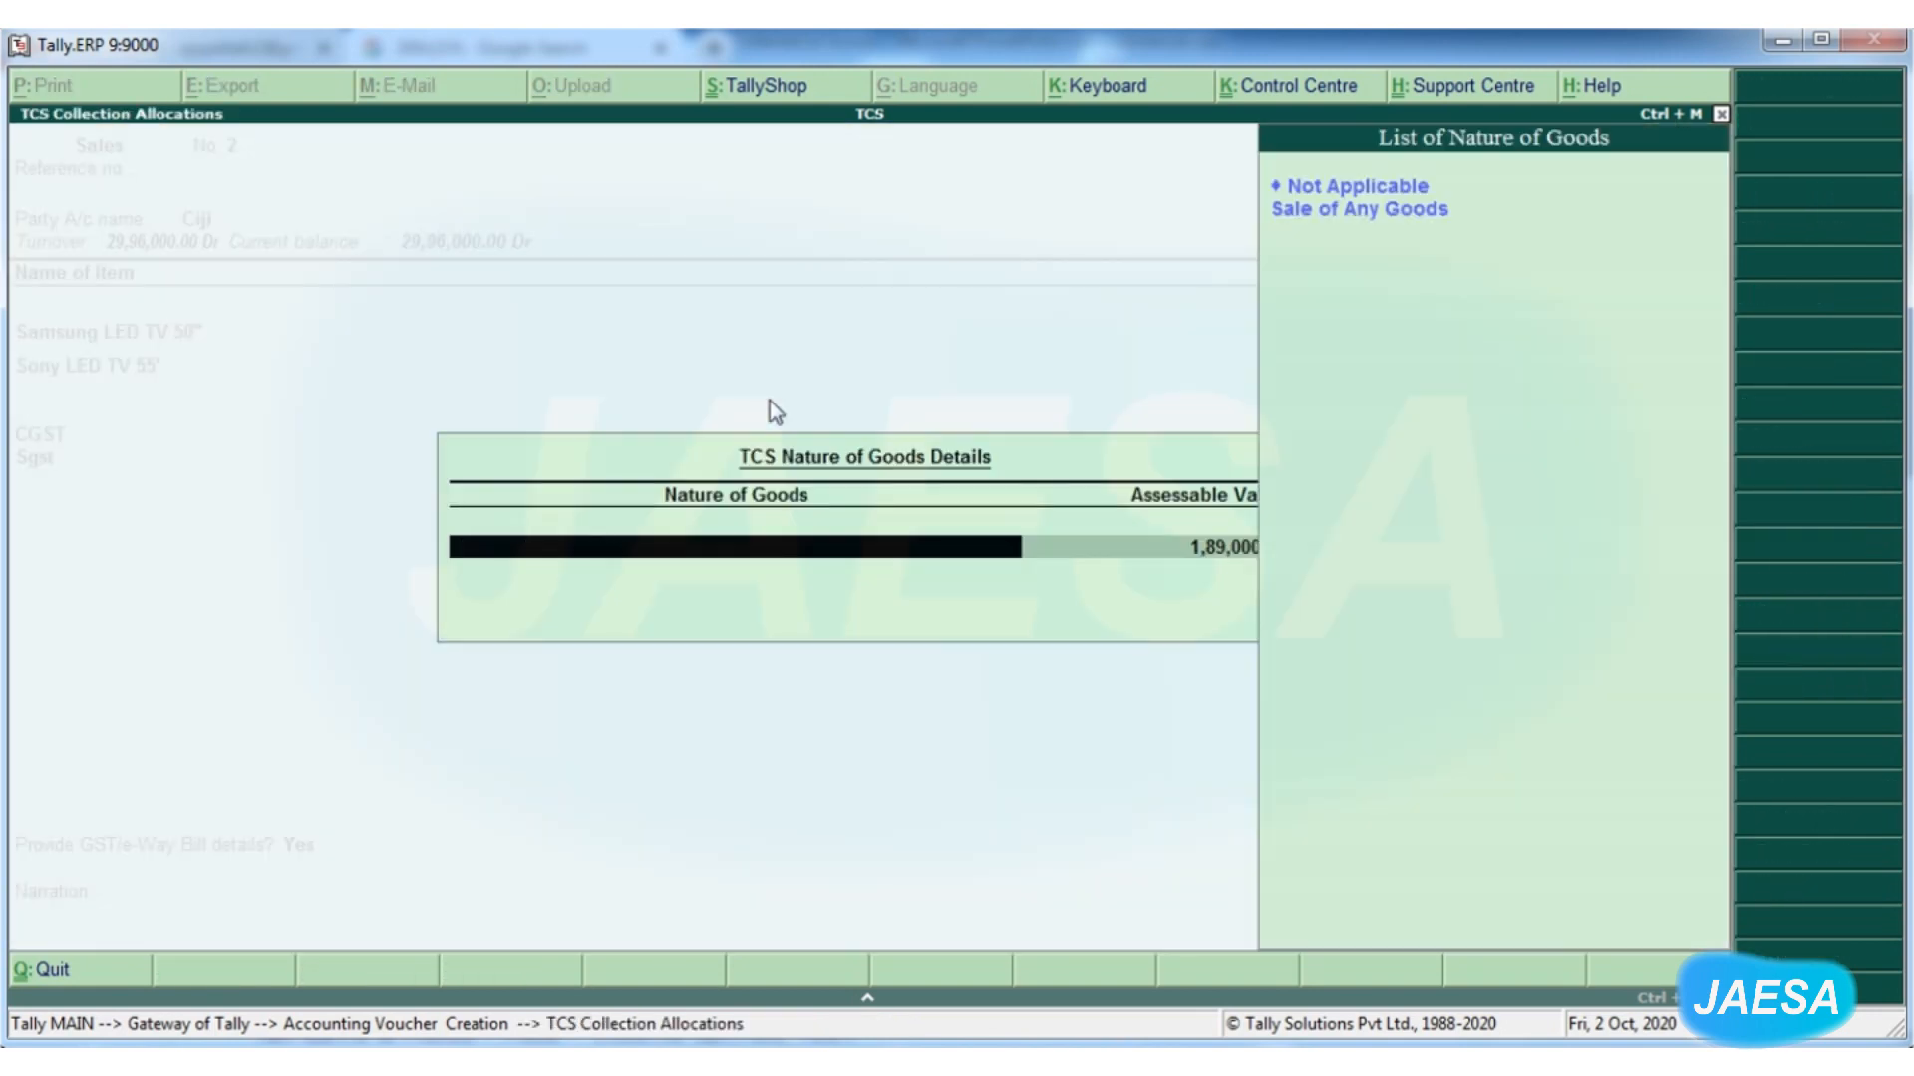
{"action": "key", "text": "Down"}
{"action": "key", "text": "Up"}
{"action": "key", "text": "Return"}
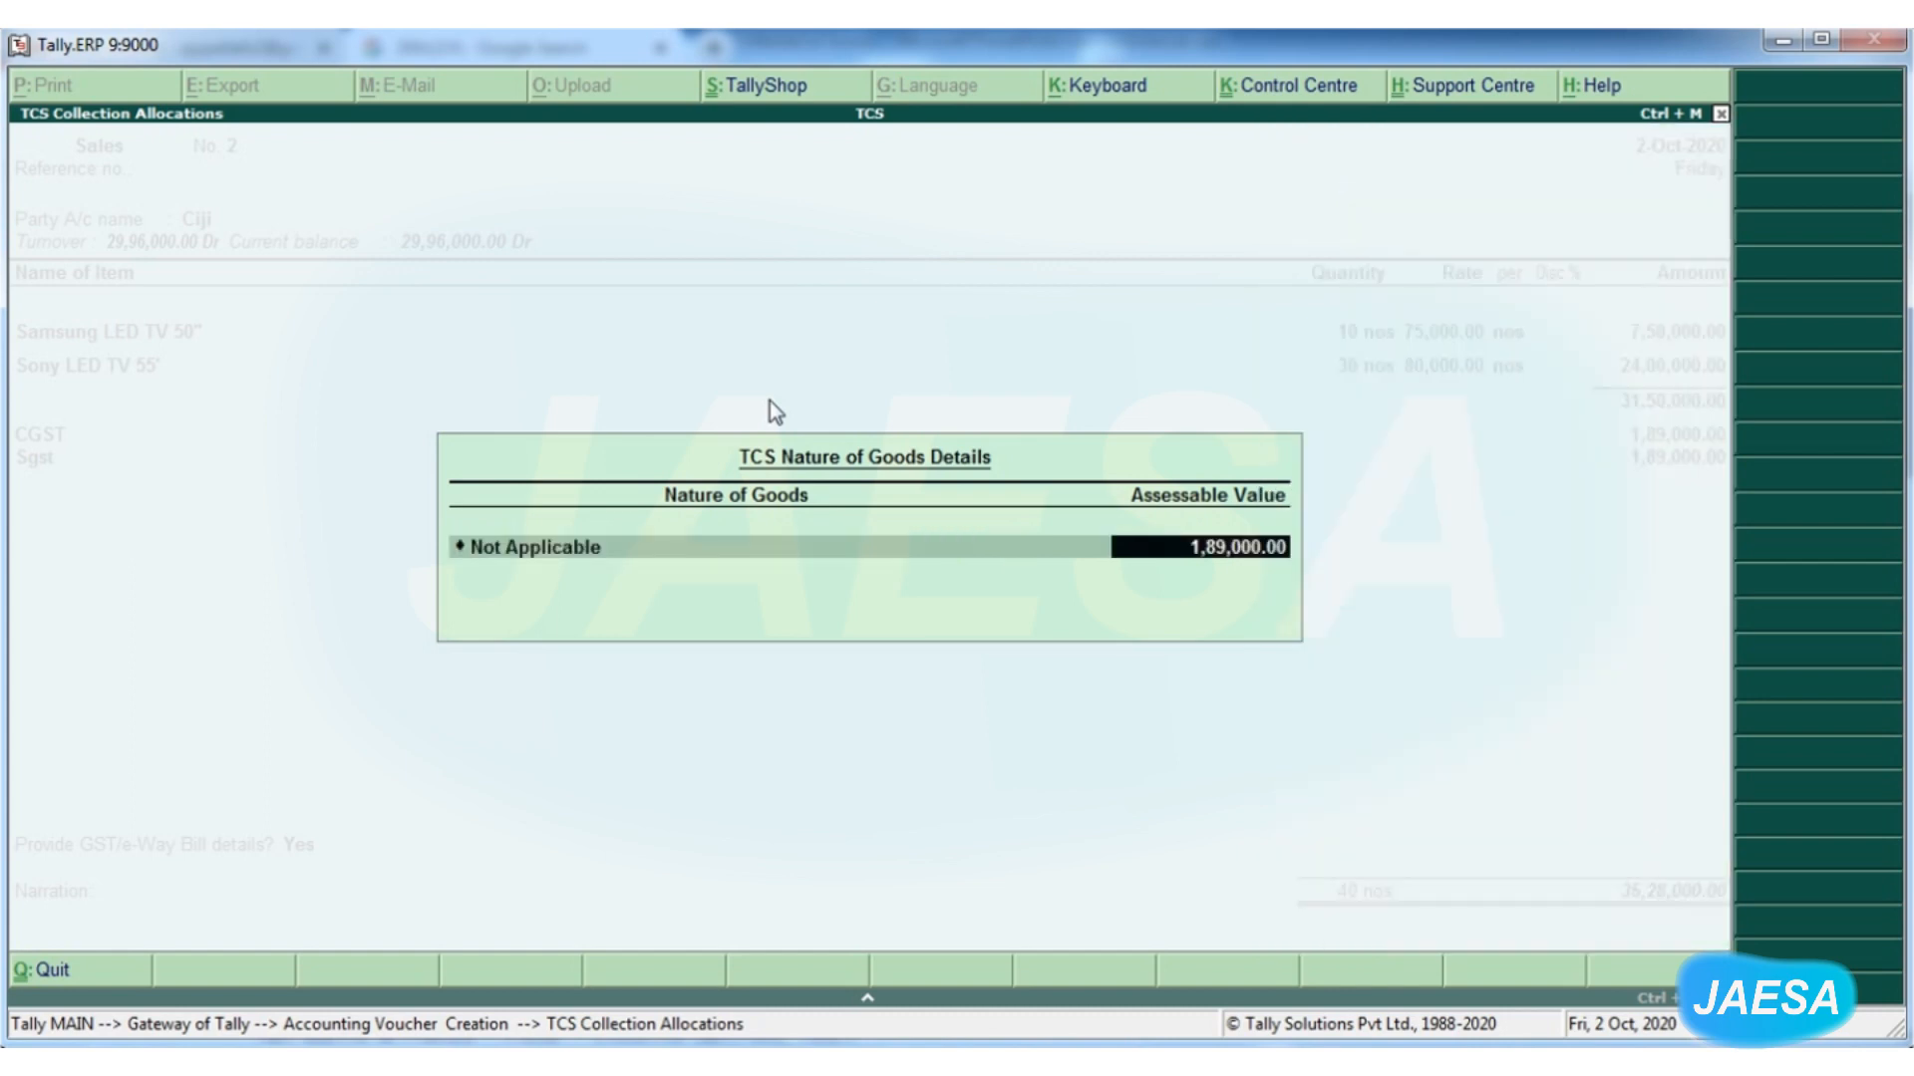
{"action": "key", "text": "Return"}
Change the Sgst line's TCS nature of goods to Not Applicable
{"action": "key", "text": "Return"}
{"action": "key", "text": "Return"}
{"action": "key", "text": "Return"}
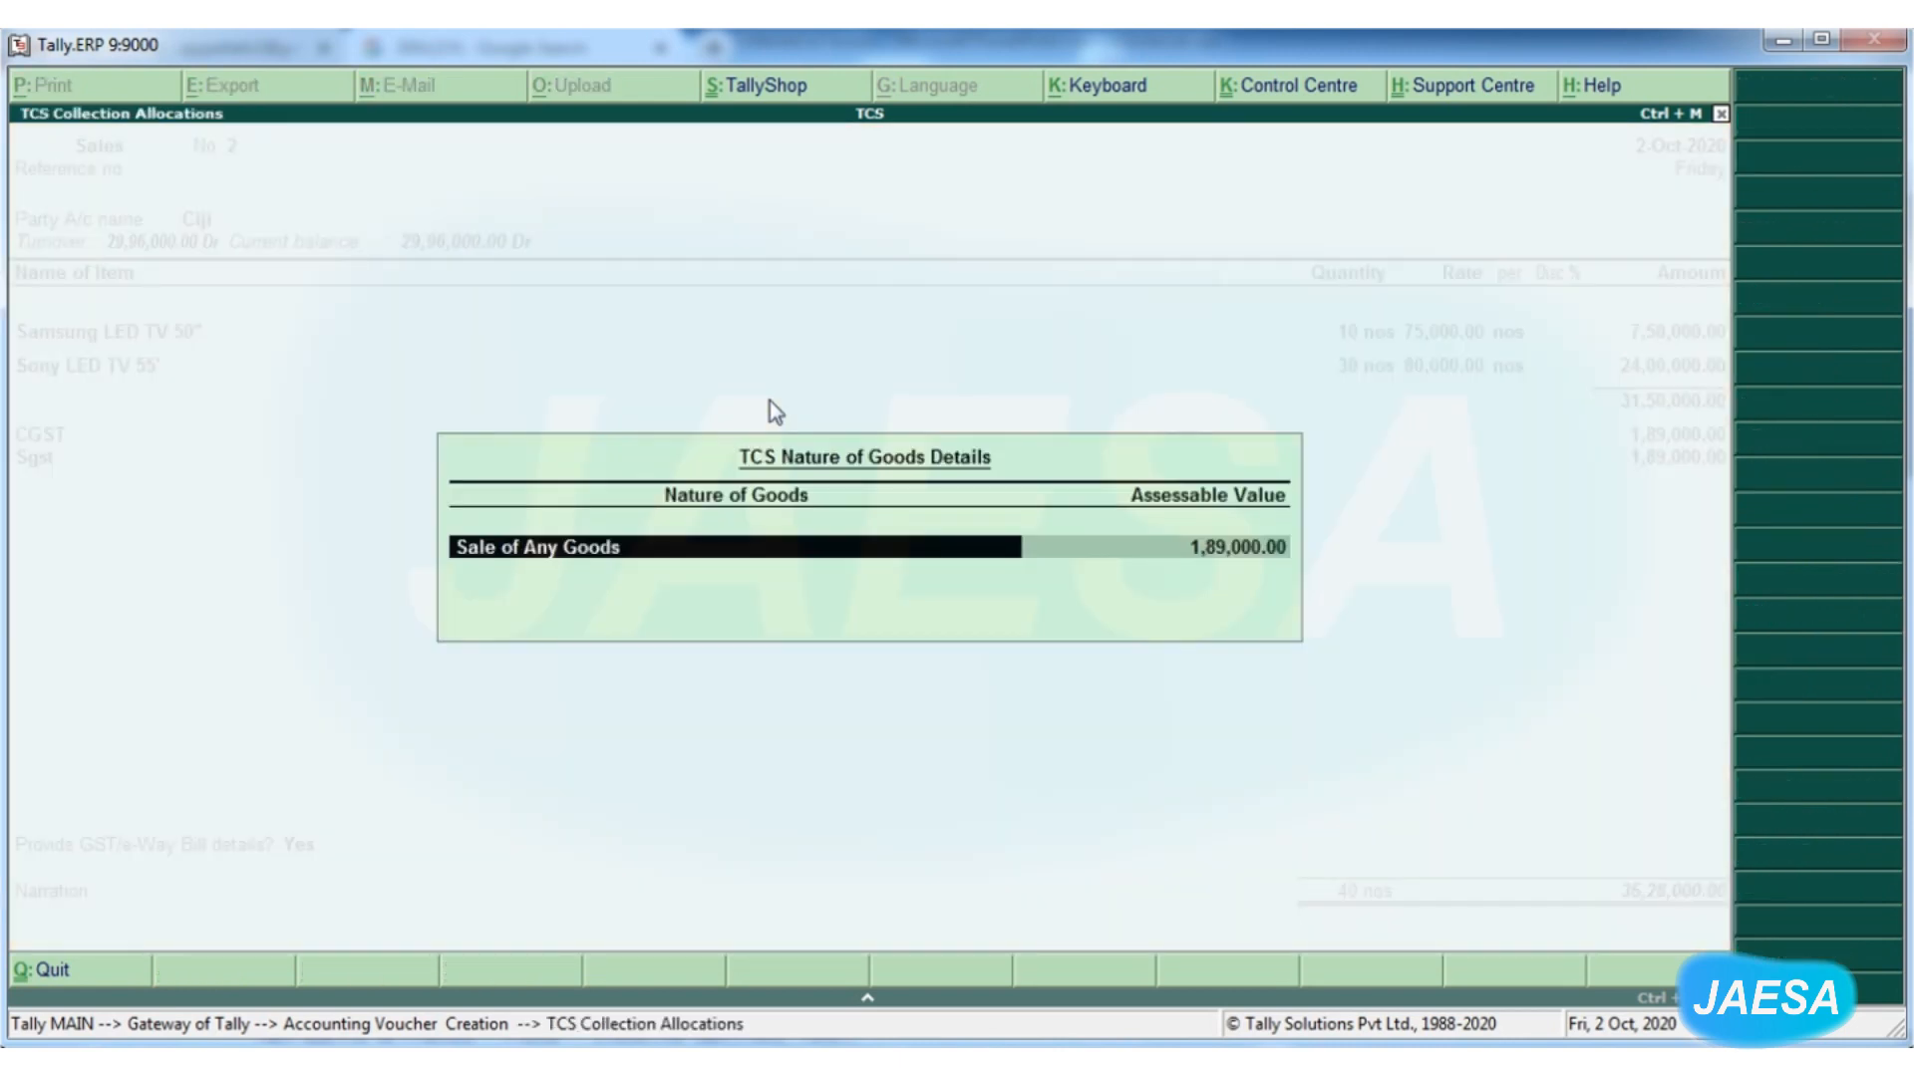
{"action": "key", "text": "Up"}
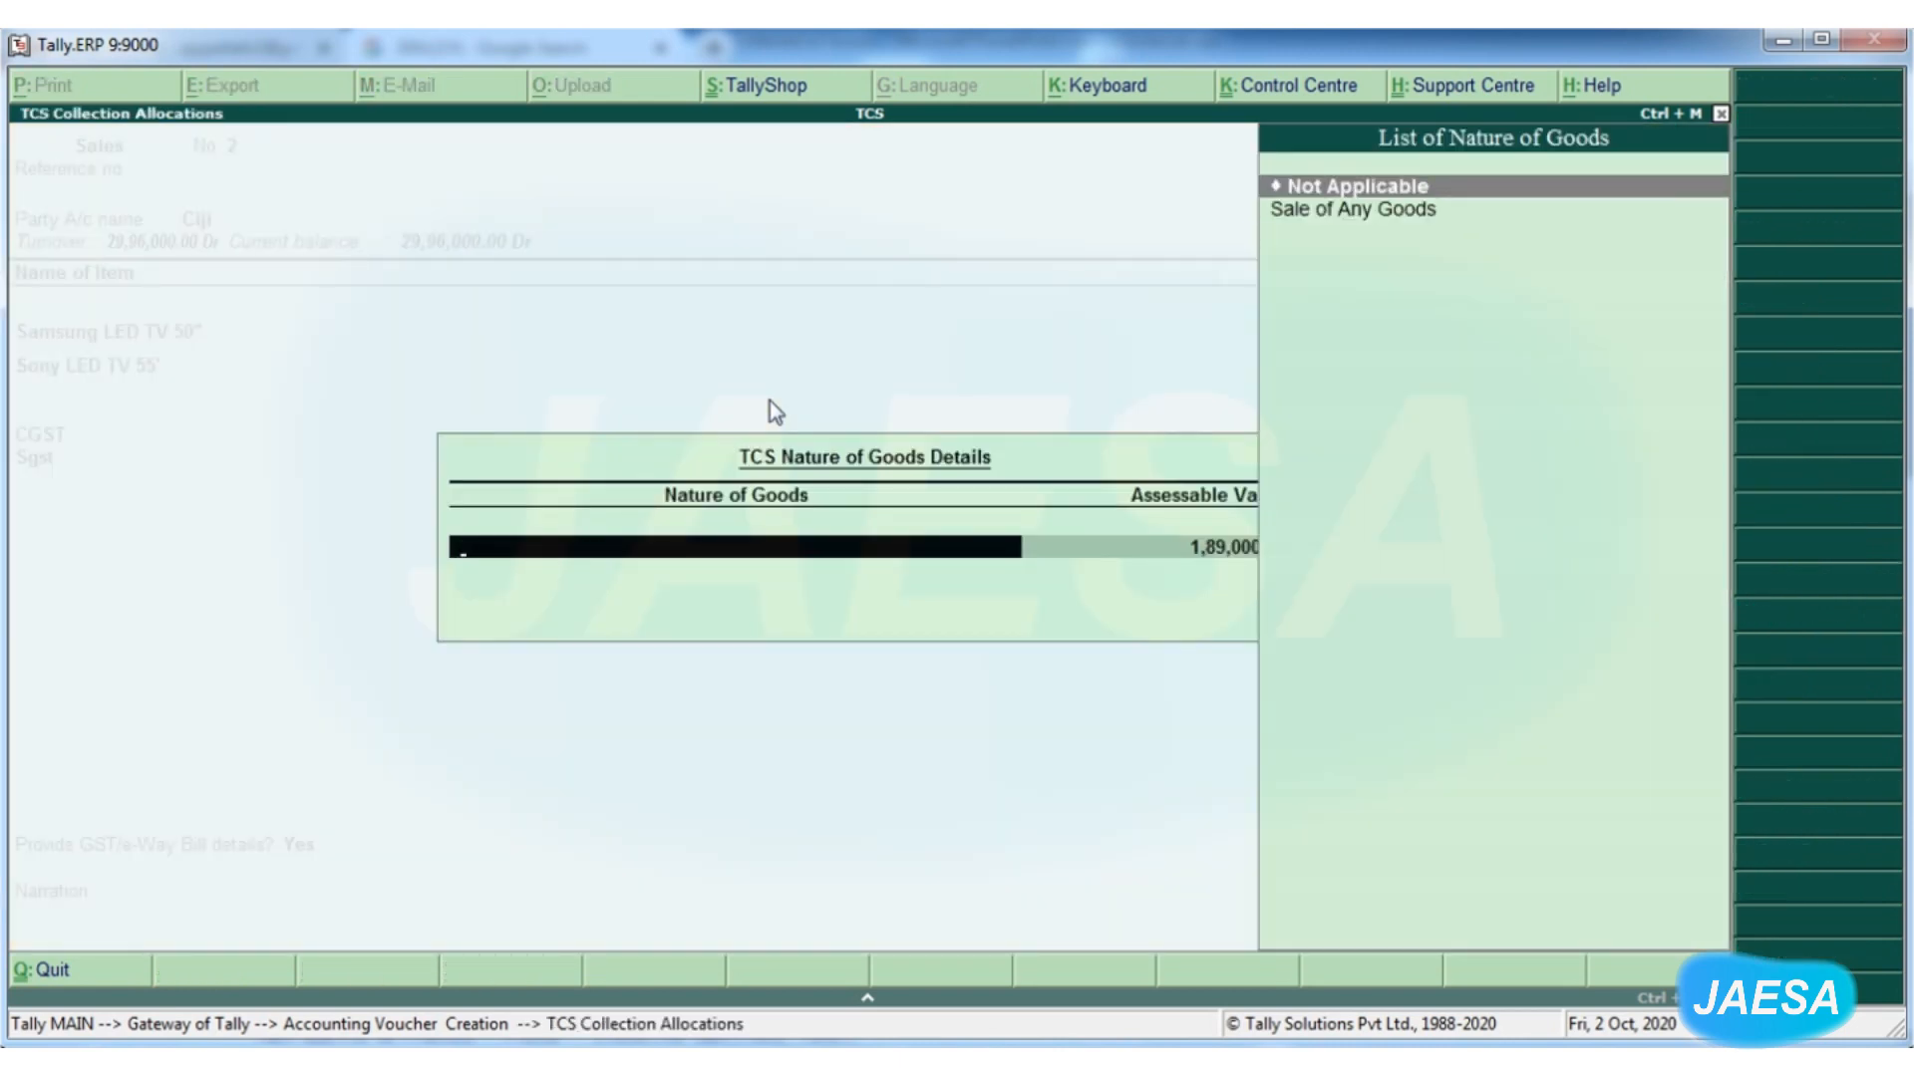
{"action": "key", "text": "Return"}
{"action": "key", "text": "Return"}
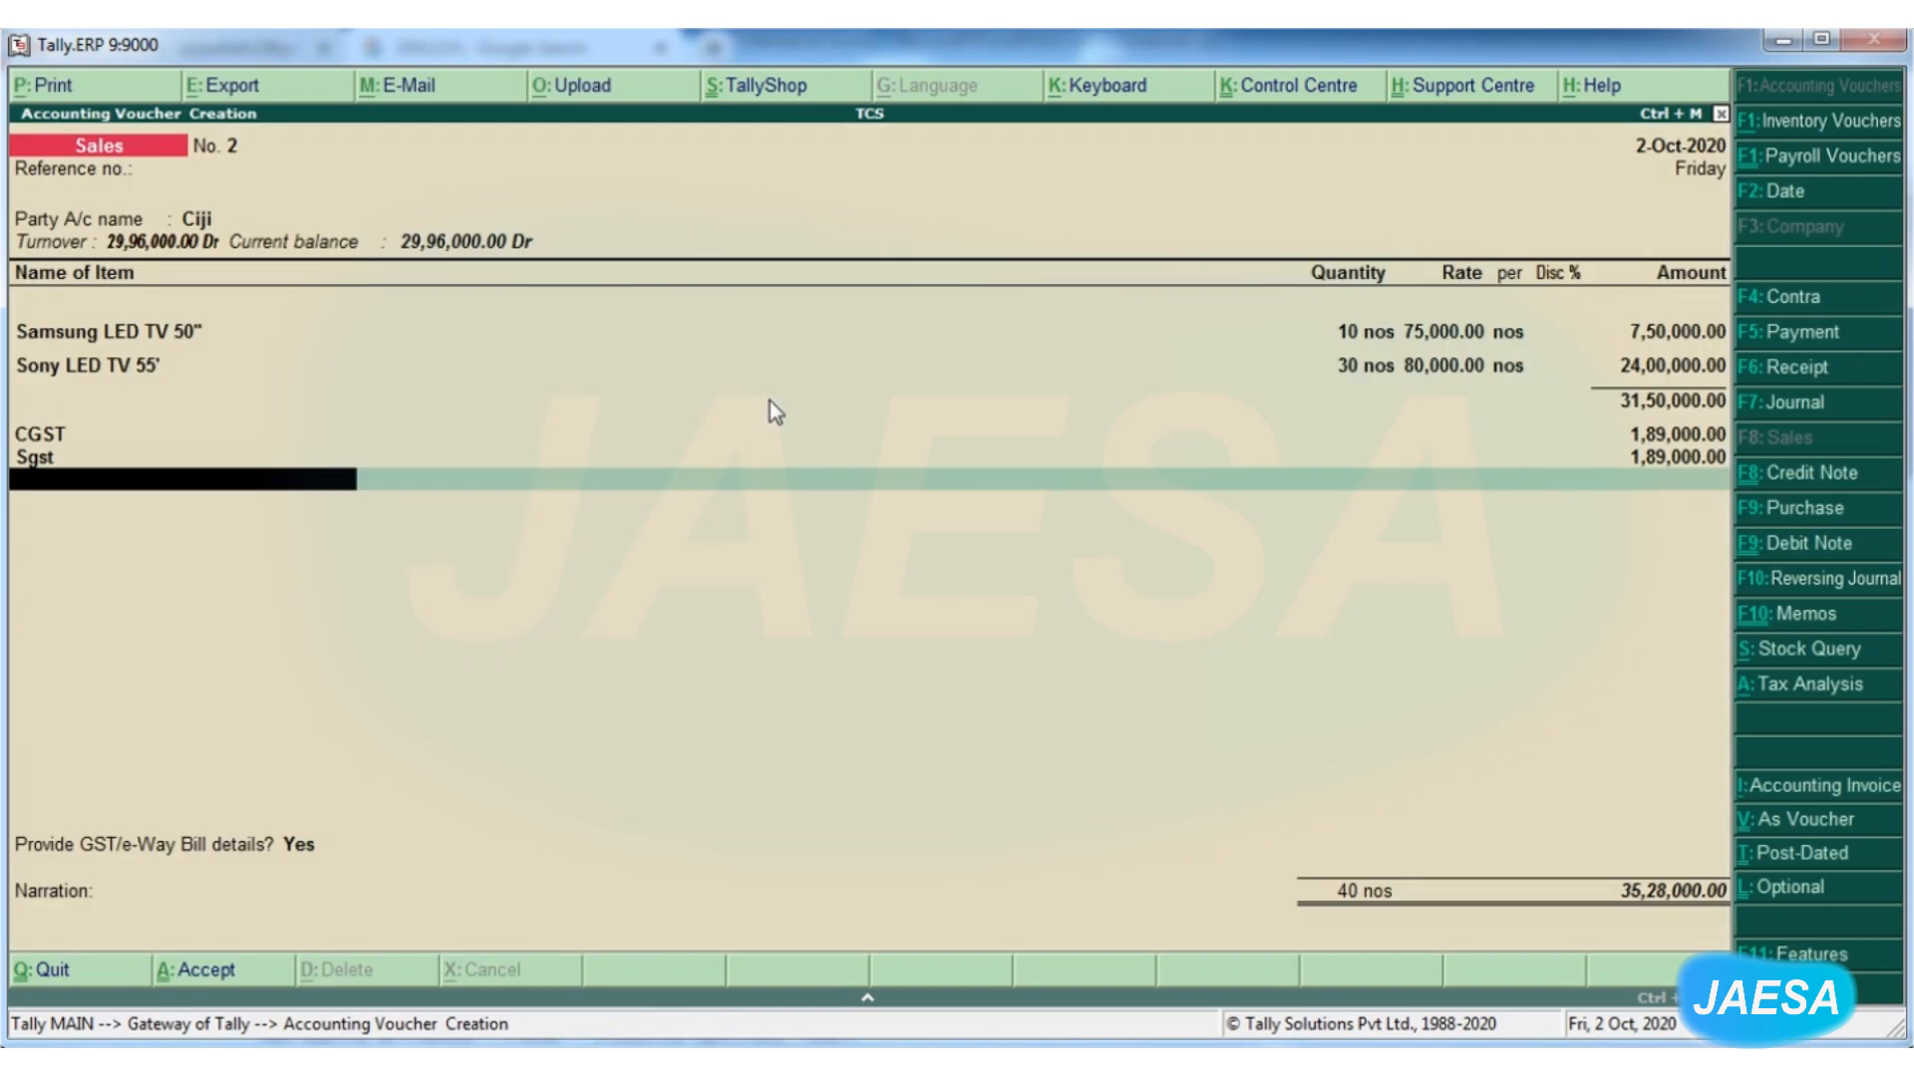
Add the TCS ledger below Sgst on the sales invoice
{"action": "type", "text": "Tcs"}
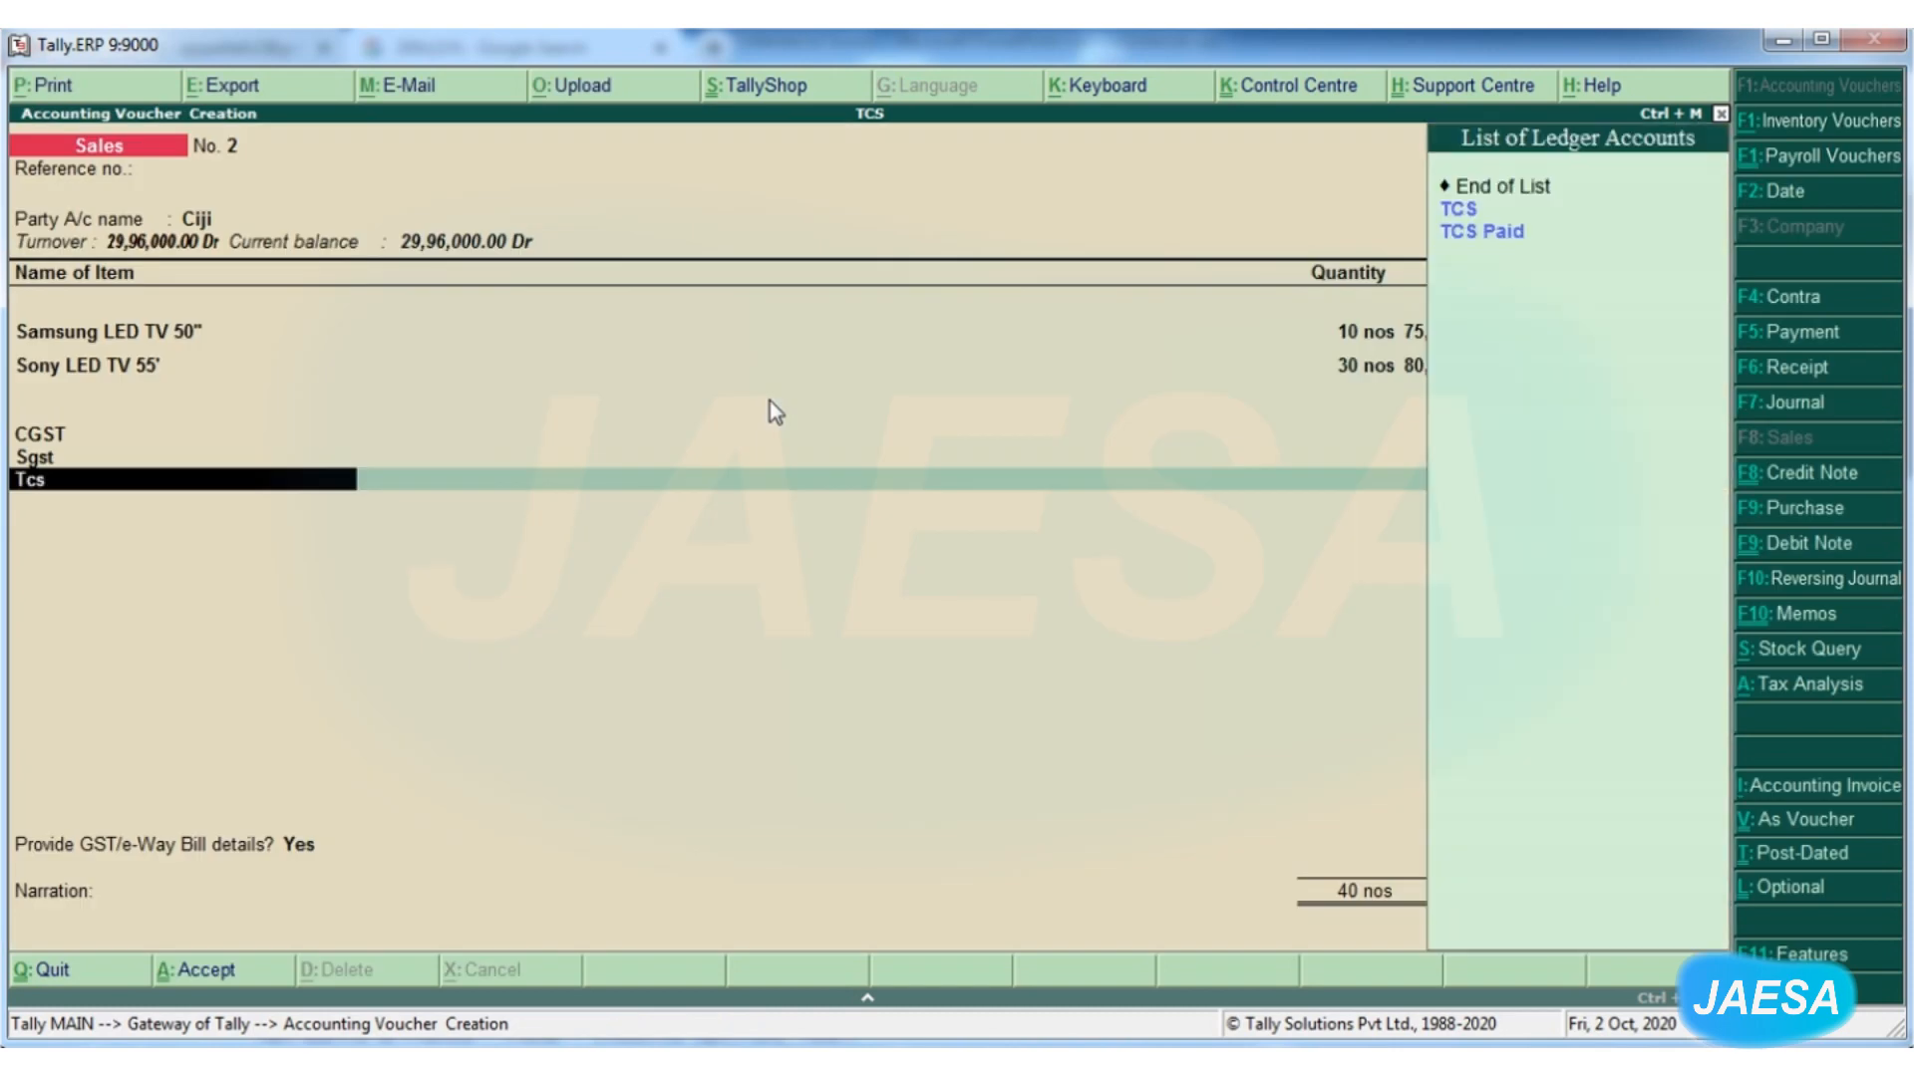
{"action": "key", "text": "Return"}
{"action": "key", "text": "Return"}
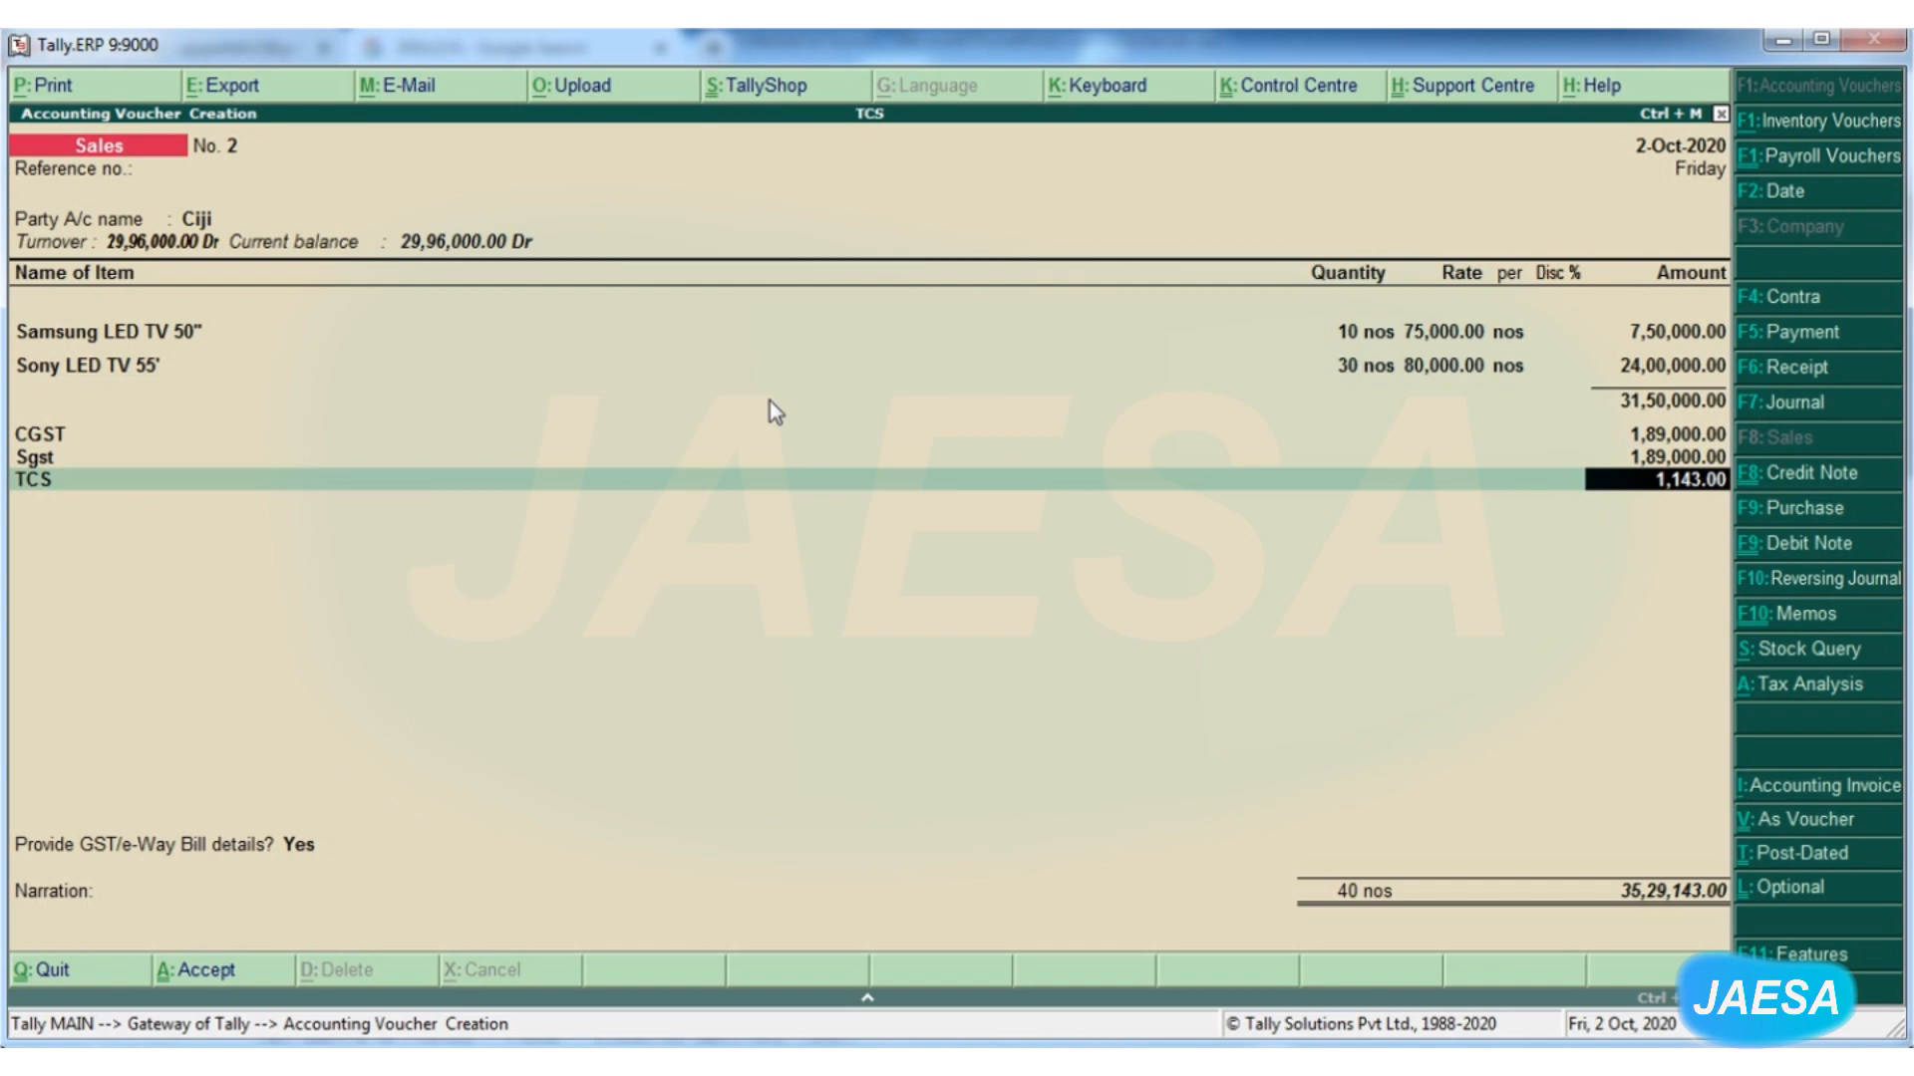
Check the invoice's Tax Analysis for the Sale of Any Goods TCS taxable value, rate and tax, and return to the voucher
{"action": "left_click", "coordinate": [1773, 688]}
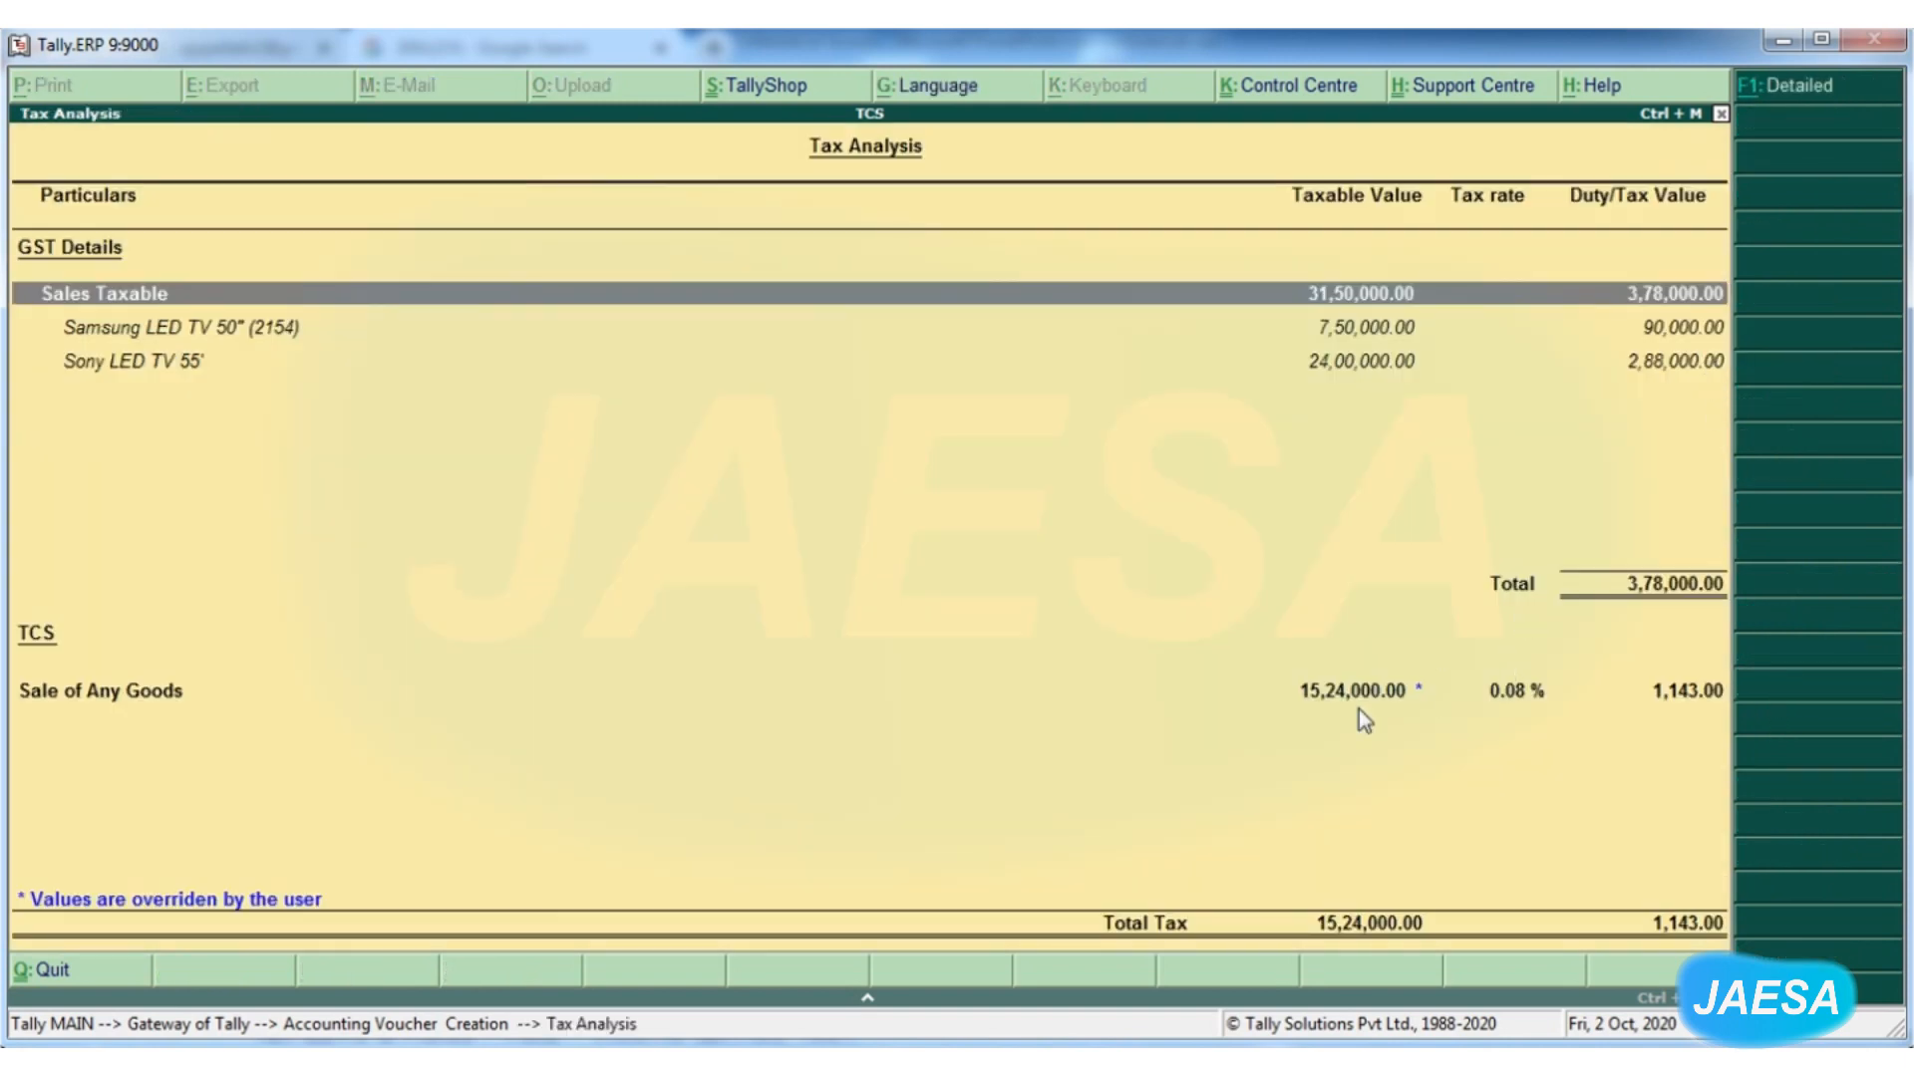
{"action": "left_click", "coordinate": [1329, 699]}
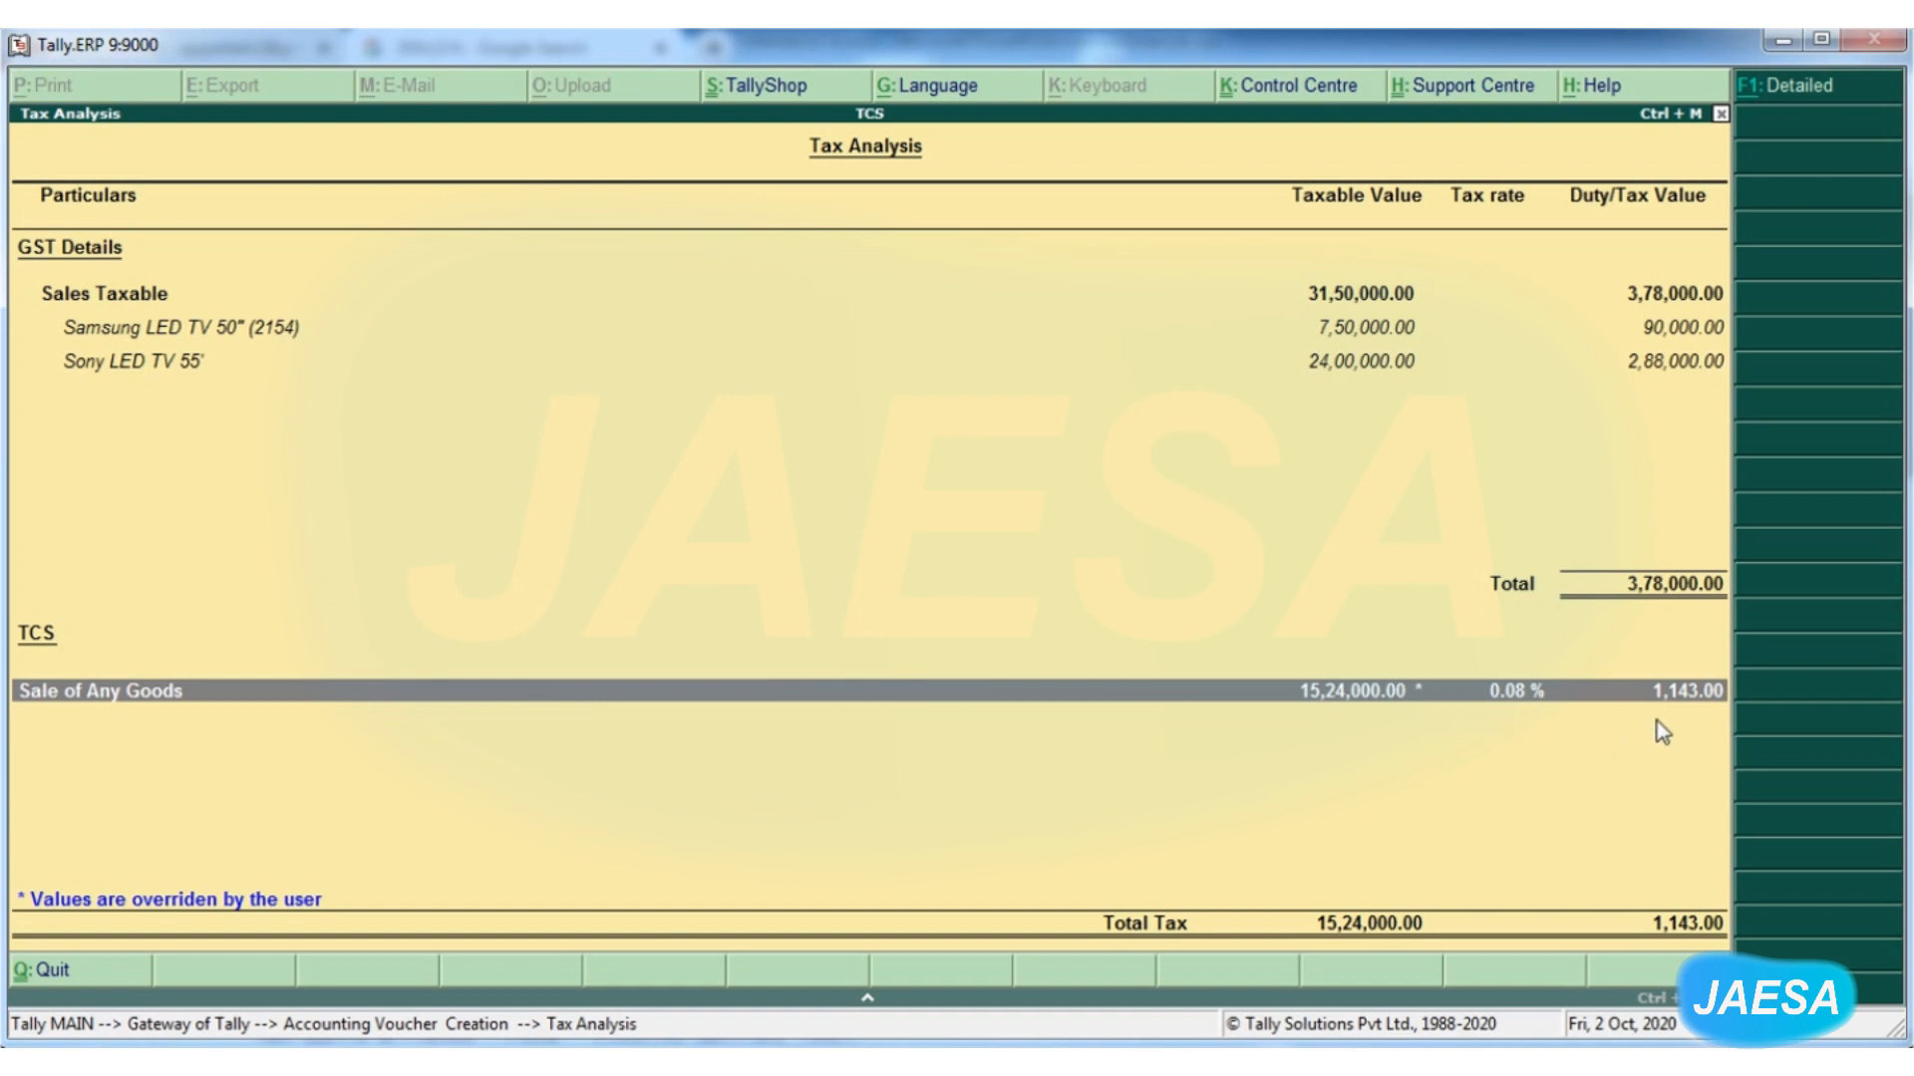
{"action": "key", "text": "Escape"}
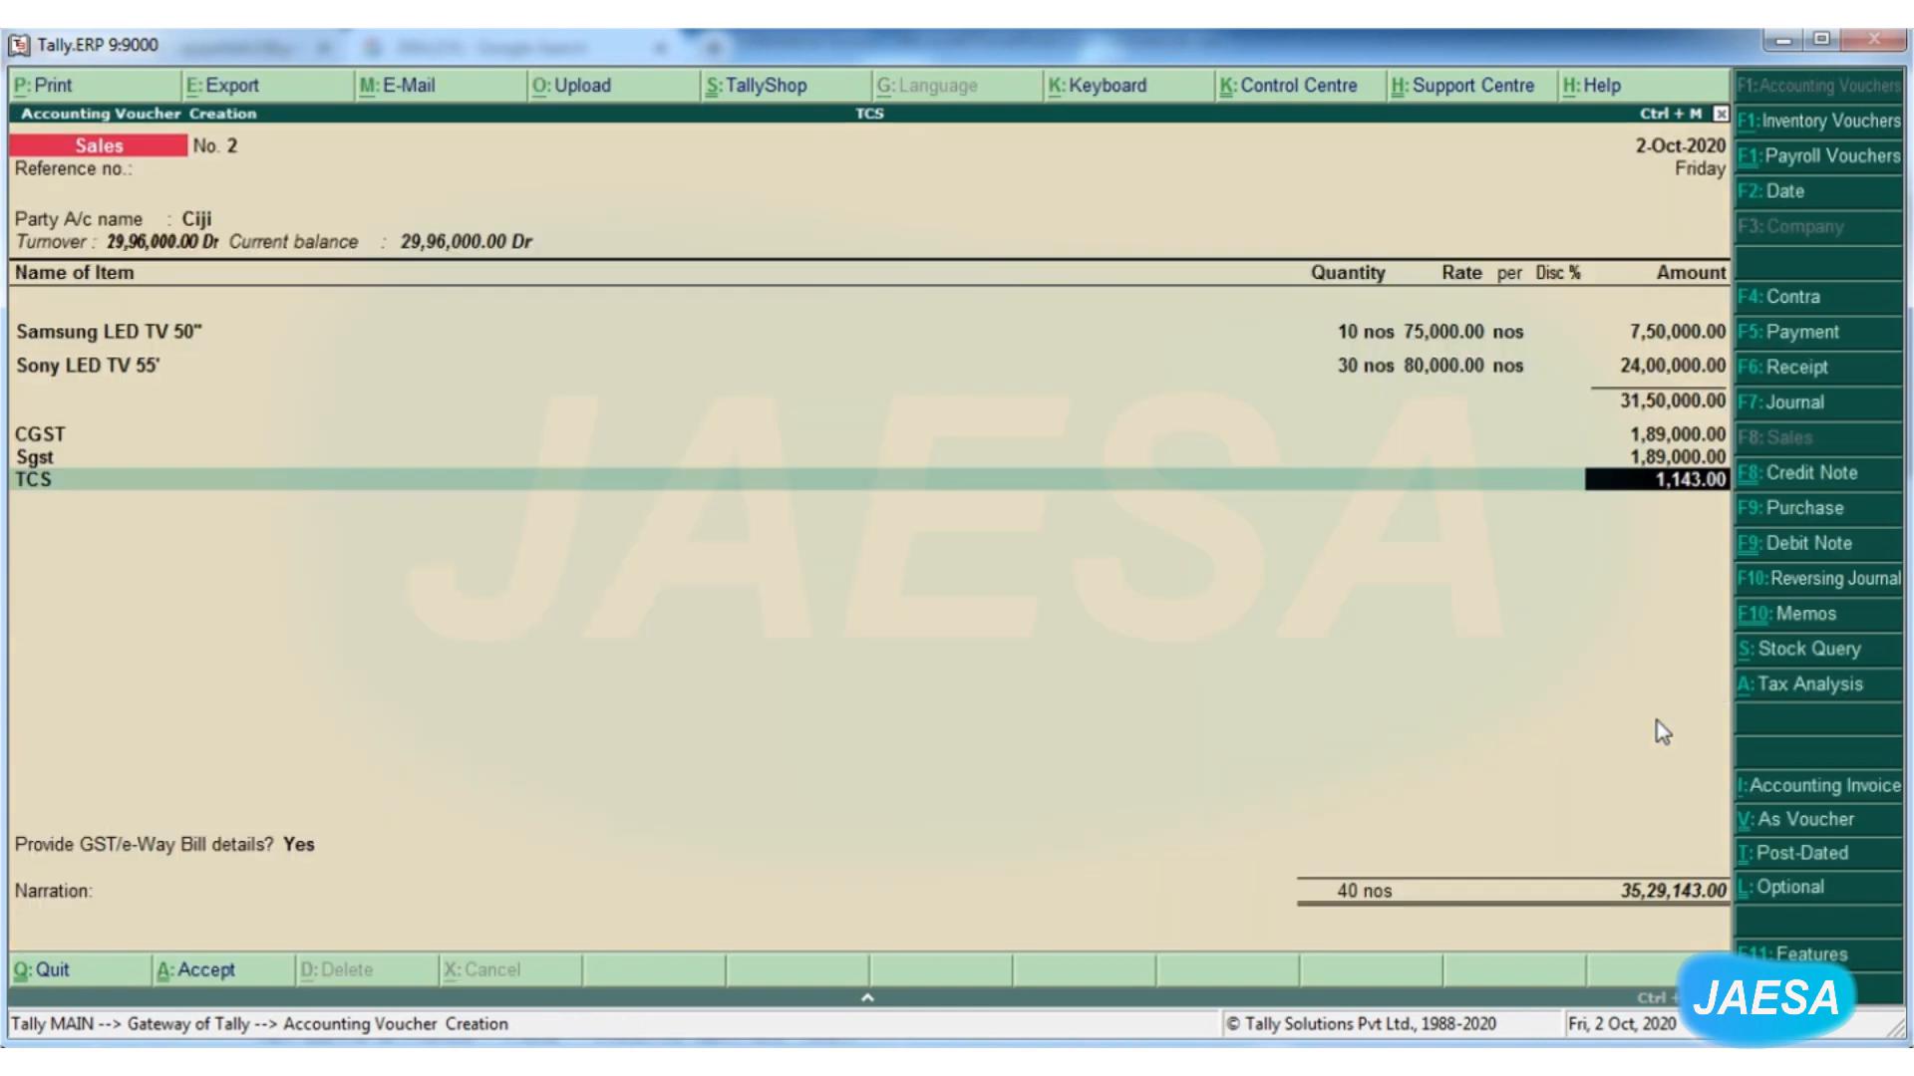
Set Provide GST/e-Way Bill details to No and save the invoice, accepting the modified tax details with conflicts
{"action": "key", "text": "Return"}
{"action": "key", "text": "Return"}
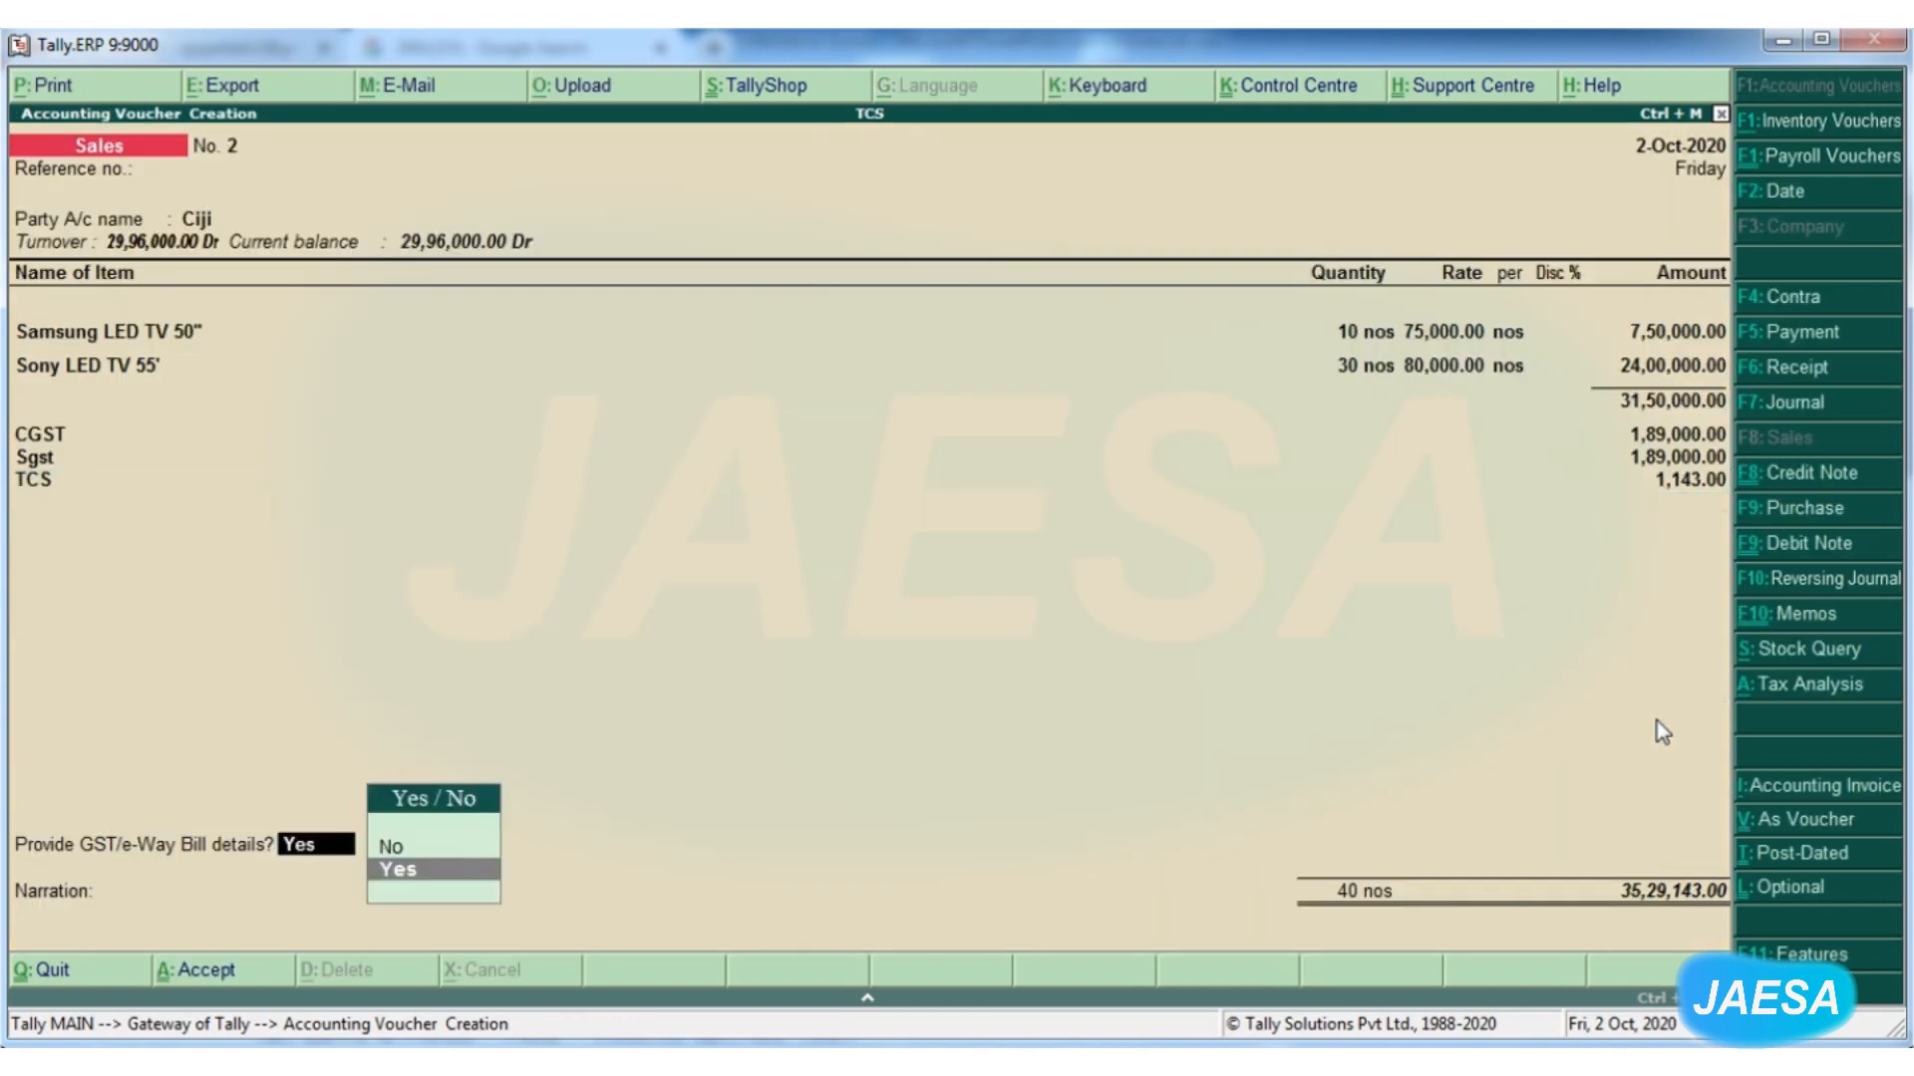
{"action": "key", "text": "n"}
{"action": "key", "text": "Return"}
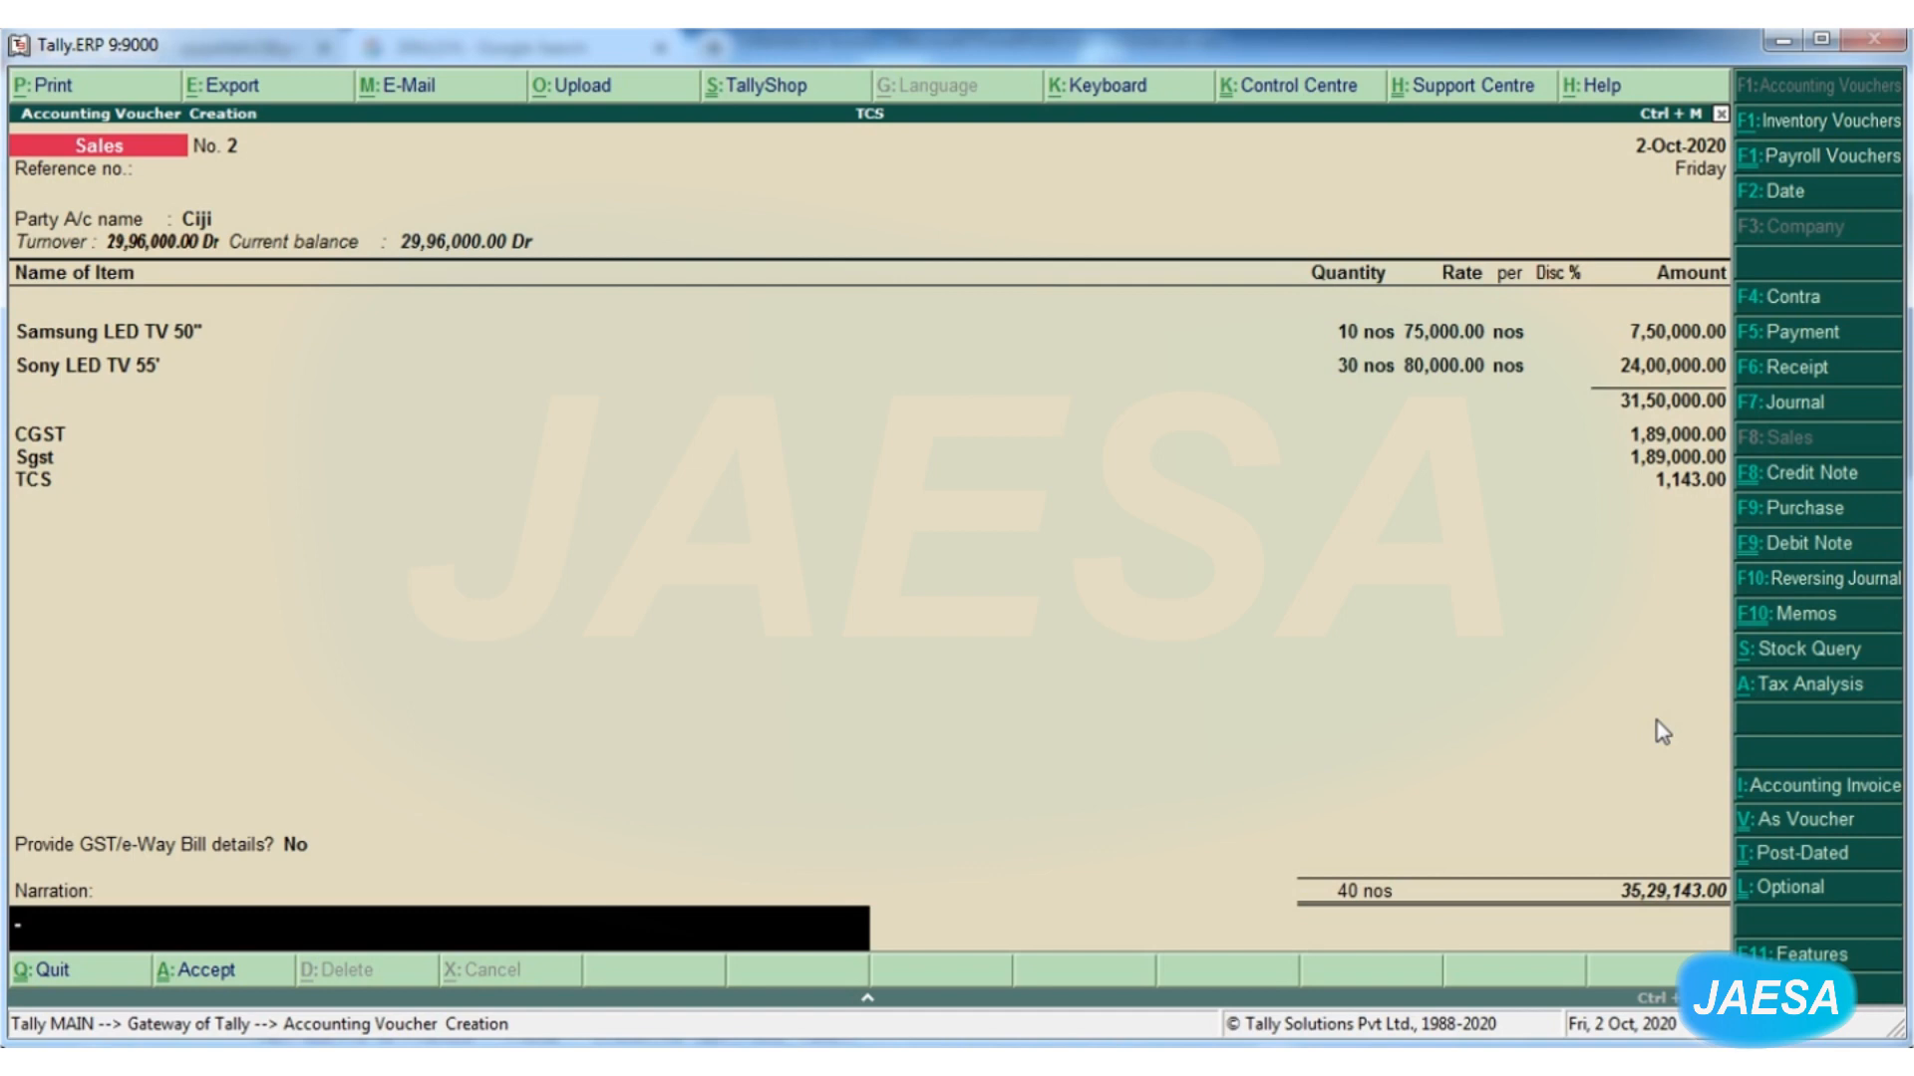
{"action": "key", "text": "Return"}
{"action": "key", "text": "Return"}
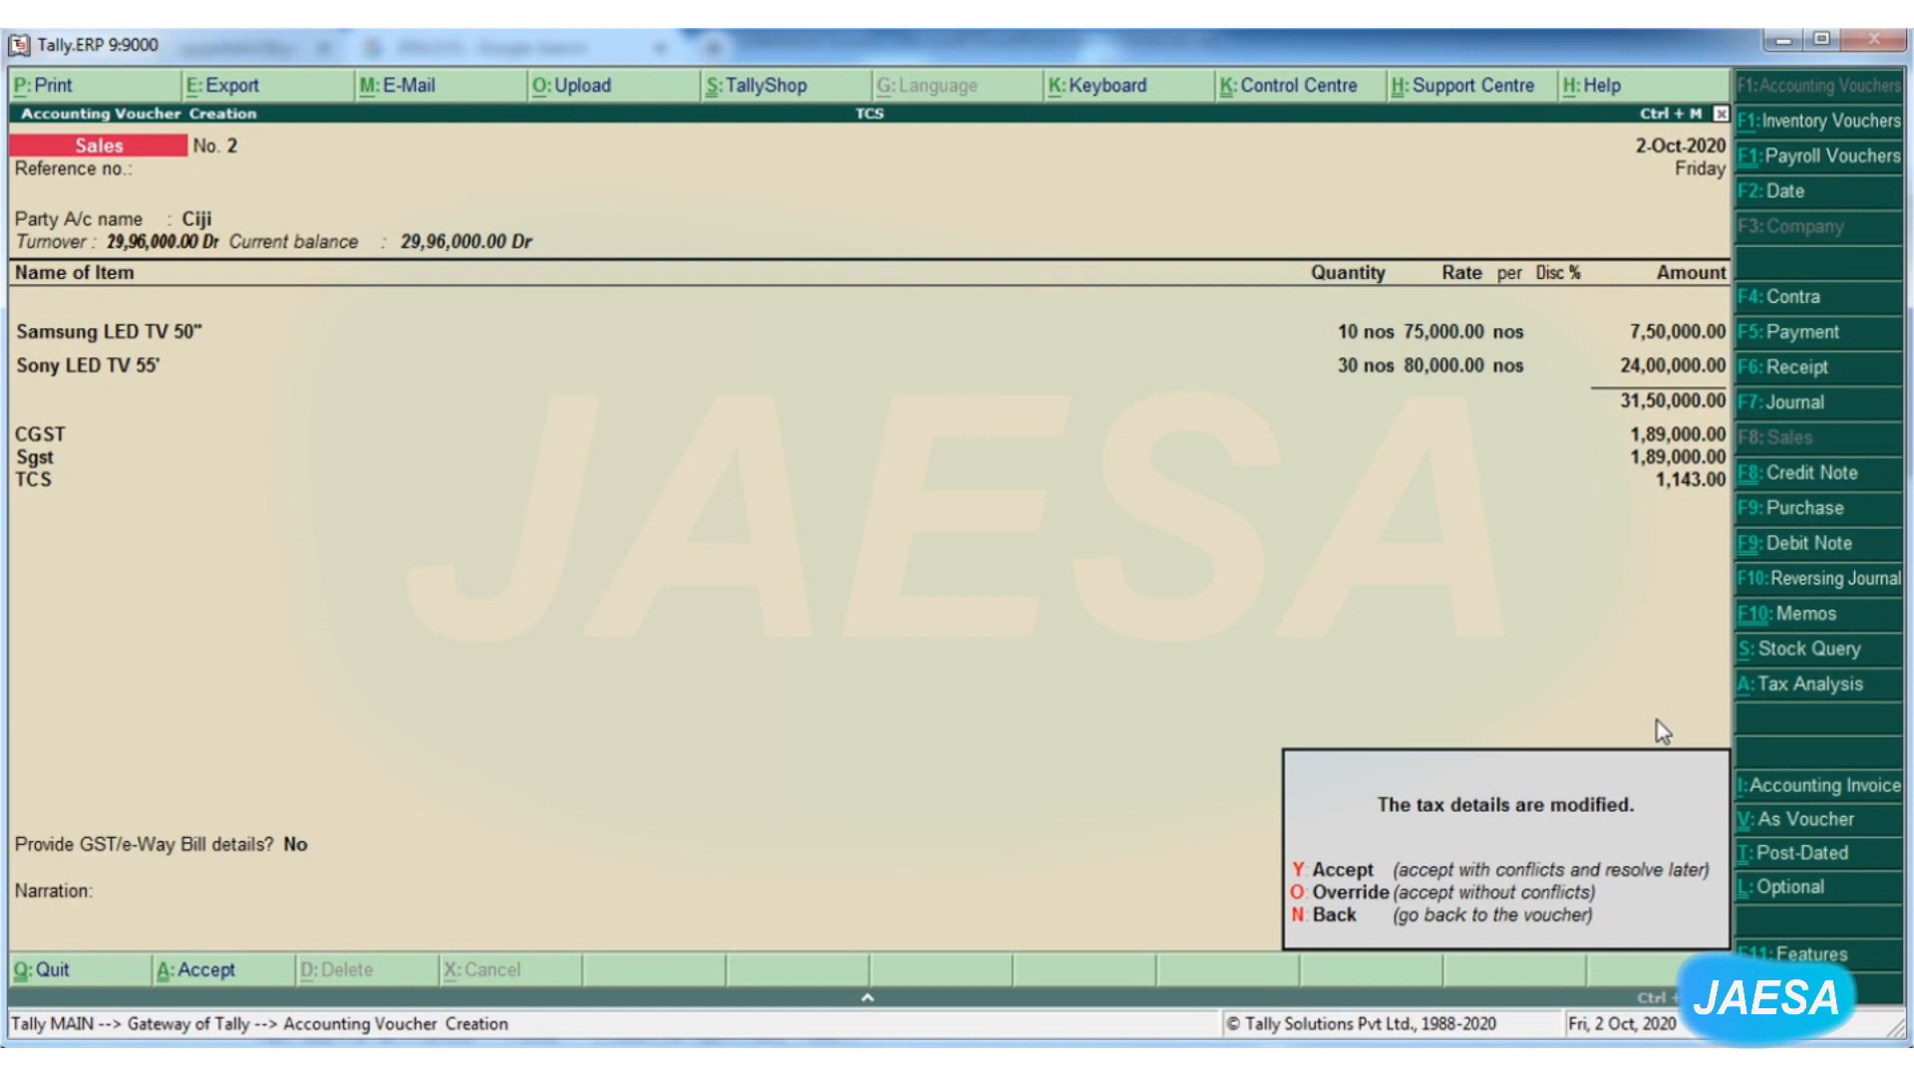
{"action": "key", "text": "y"}
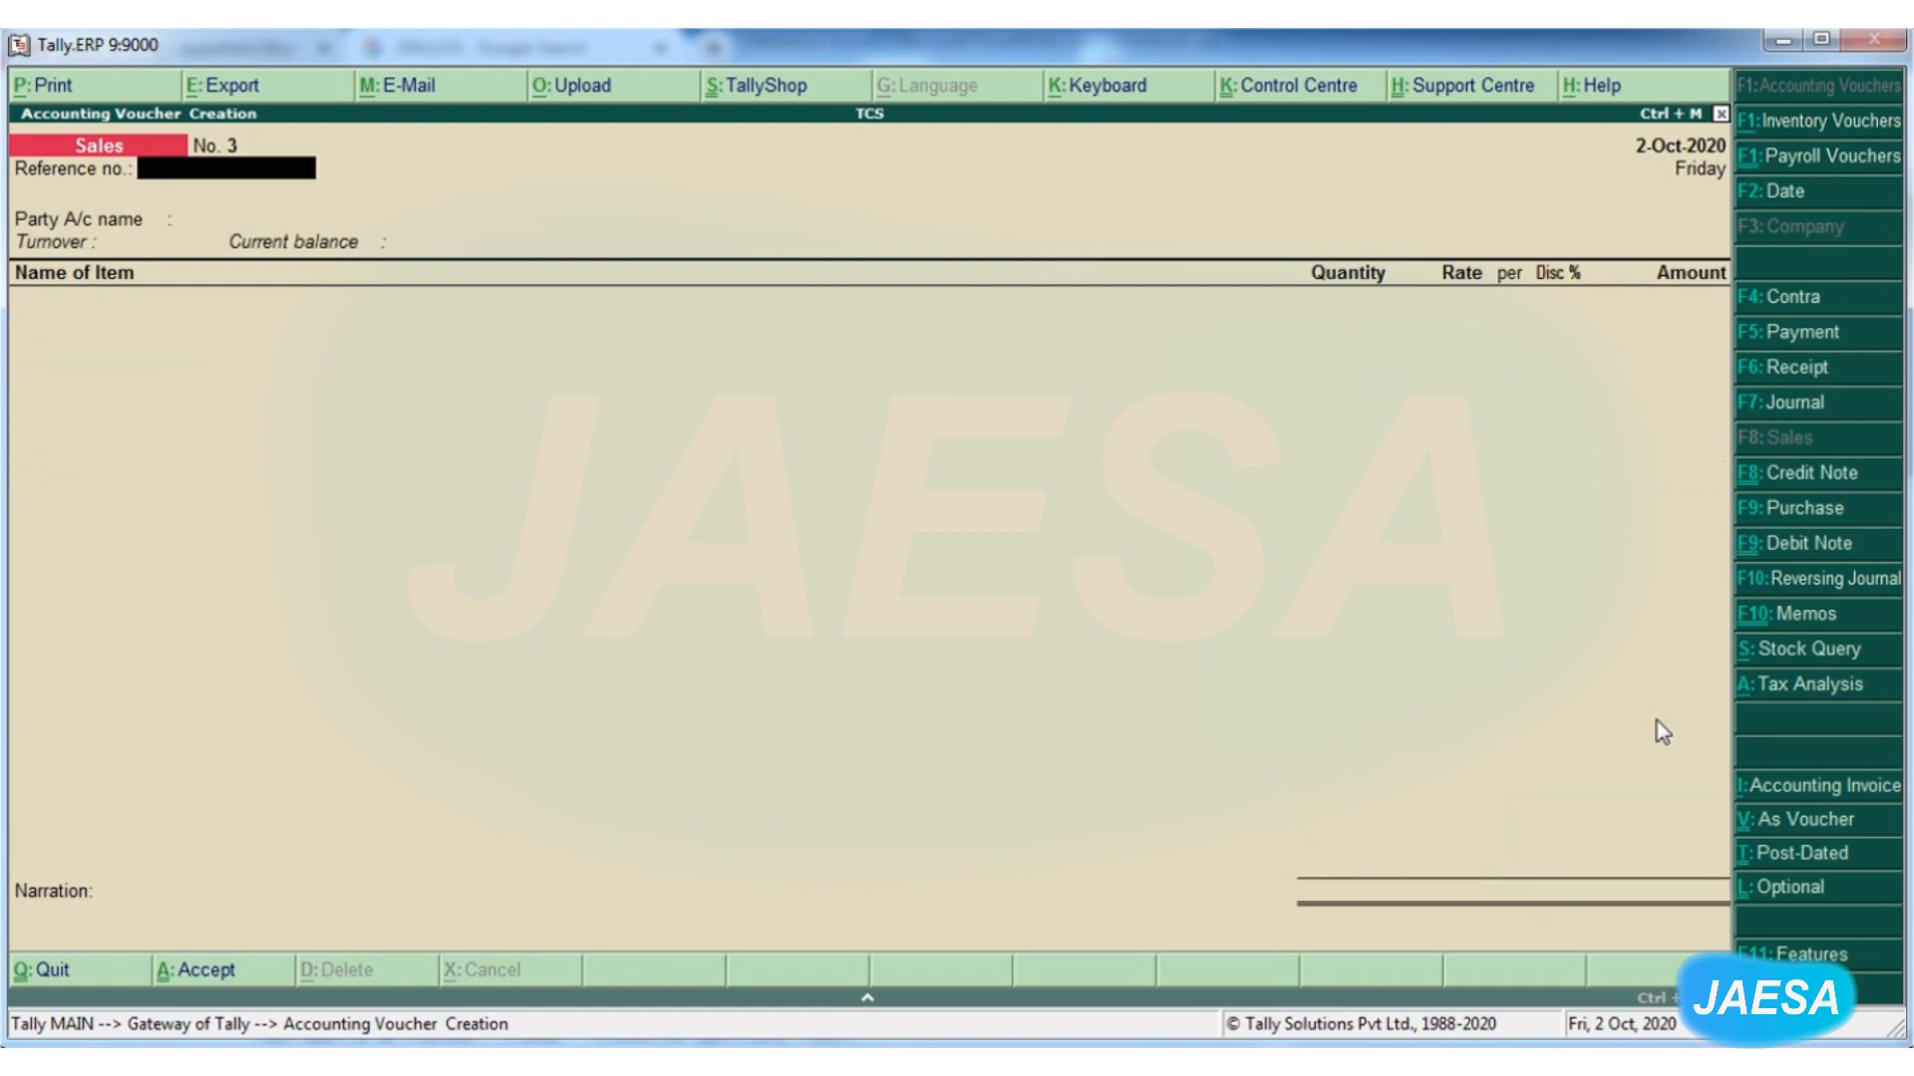
Start sales invoice No. 3 for the same customer, accepting the default party details
{"action": "key", "text": "Return"}
{"action": "key", "text": "Down"}
{"action": "key", "text": "Return"}
{"action": "key", "text": "ctrl+a"}
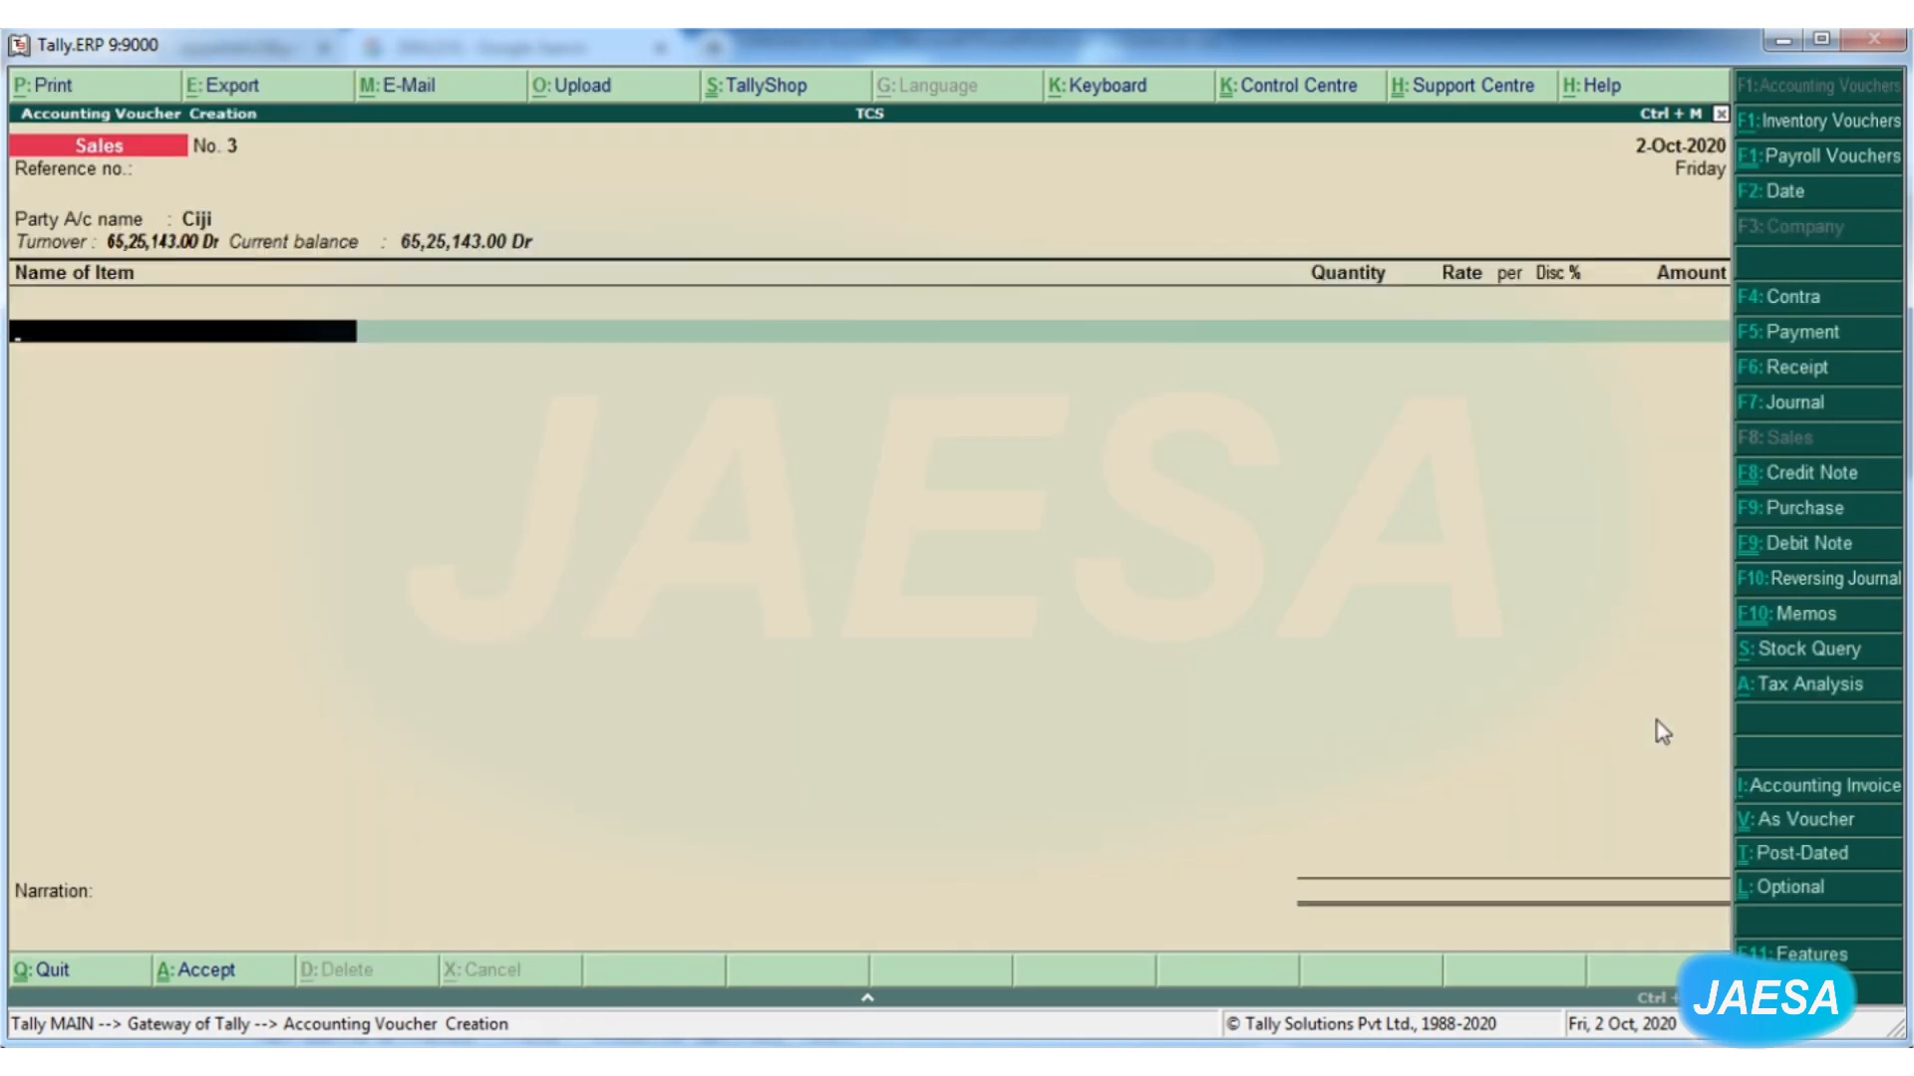
Add 1 nos of Samsung LED TV 50" at 75,000.00, allocated to the Sales ledger
{"action": "key", "text": "Down"}
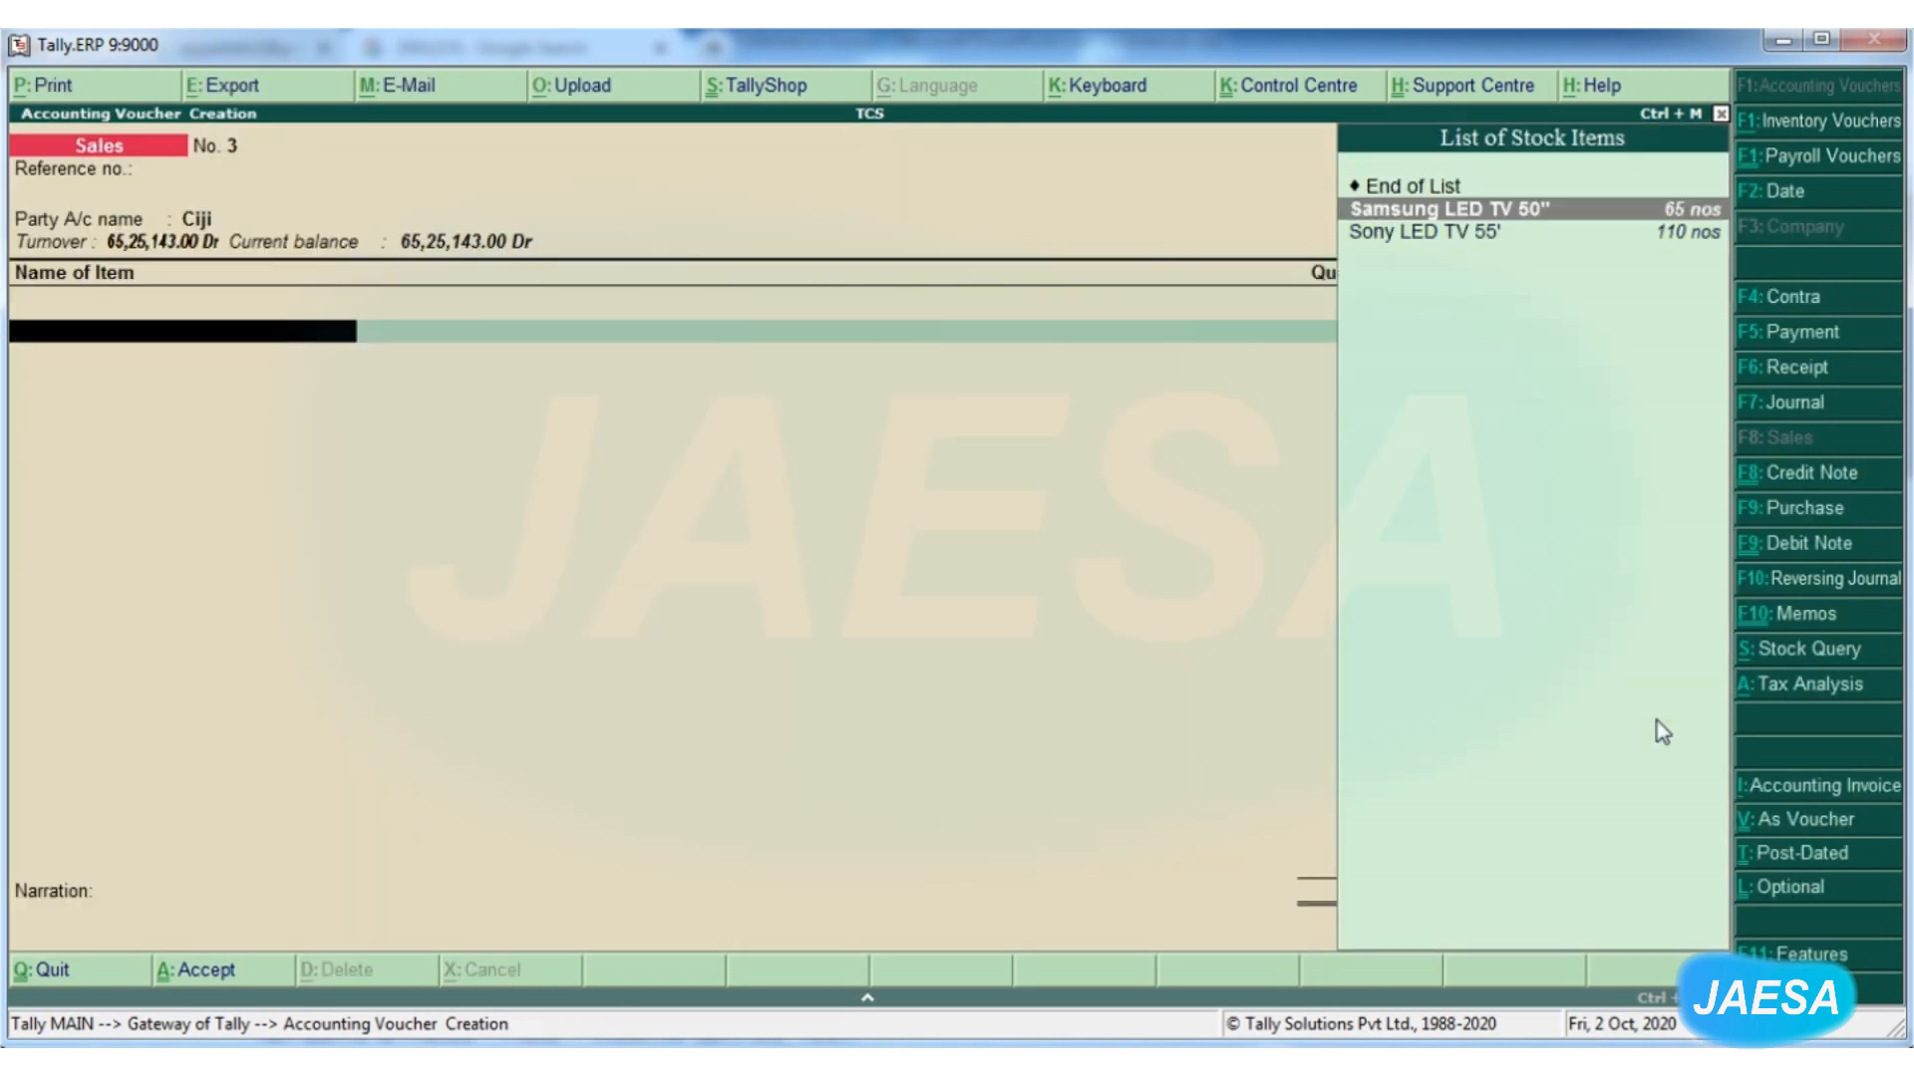
{"action": "key", "text": "Return"}
{"action": "type", "text": "1"}
{"action": "key", "text": "Return"}
{"action": "key", "text": "Return"}
{"action": "key", "text": "Return"}
{"action": "key", "text": "Return"}
{"action": "key", "text": "Return"}
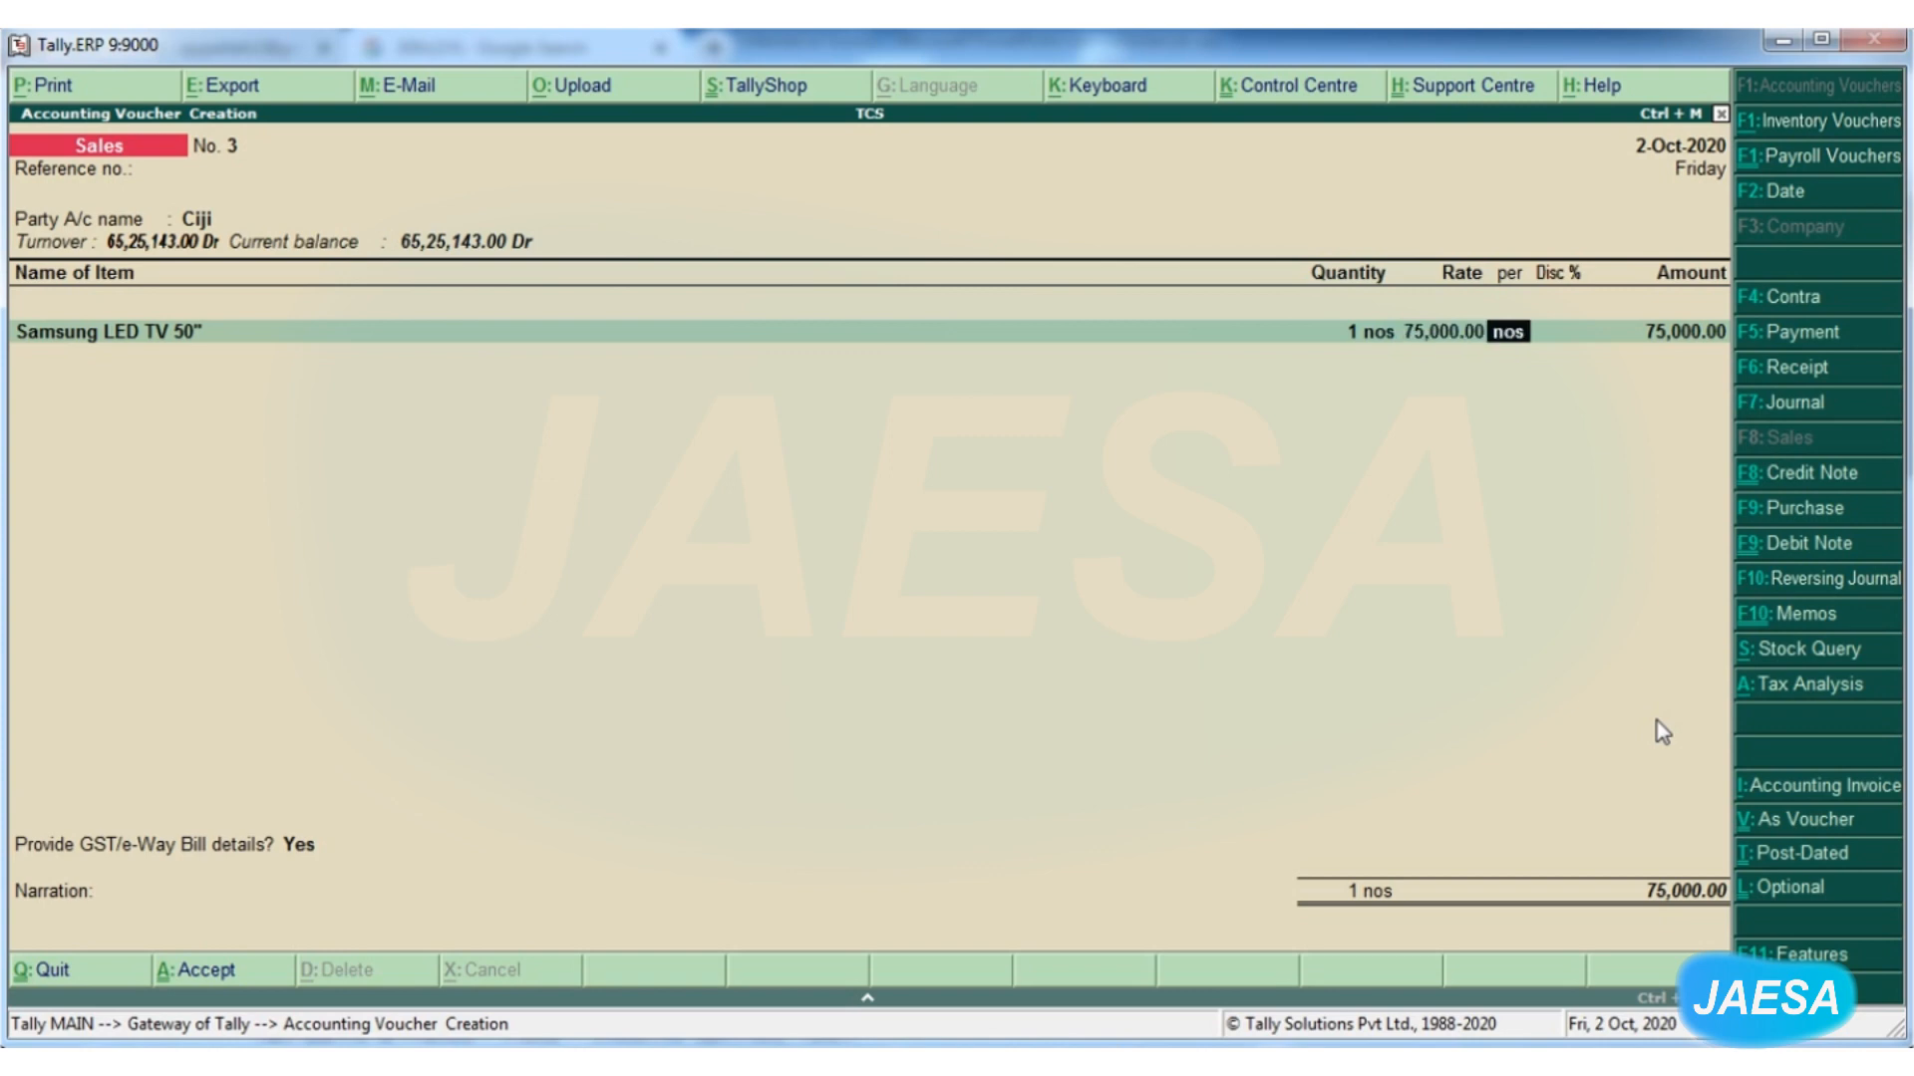
{"action": "key", "text": "ctrl+a"}
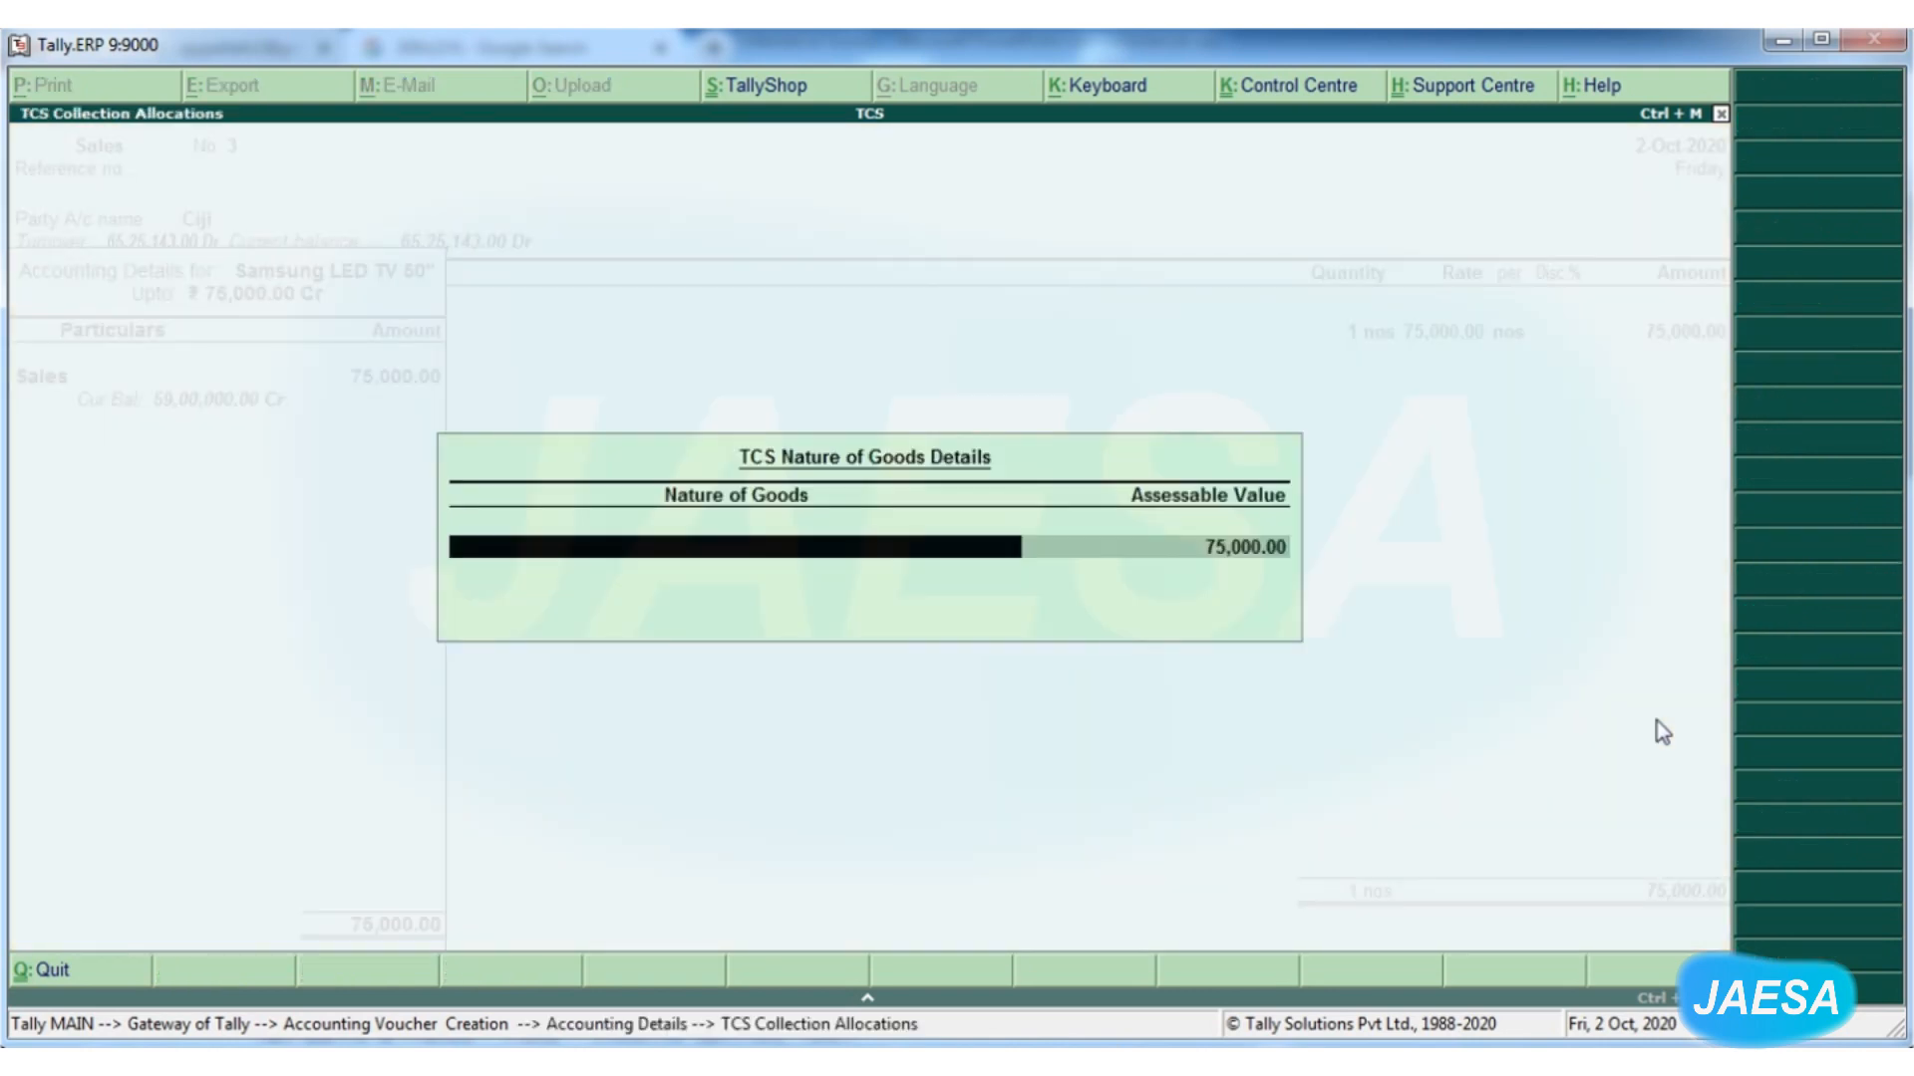
Assign TCS nature Sale of Any Goods to the Samsung LED TV 50" and end the item list
{"action": "key", "text": "Down"}
{"action": "key", "text": "Return"}
{"action": "key", "text": "ctrl+a"}
{"action": "key", "text": "ctrl+a"}
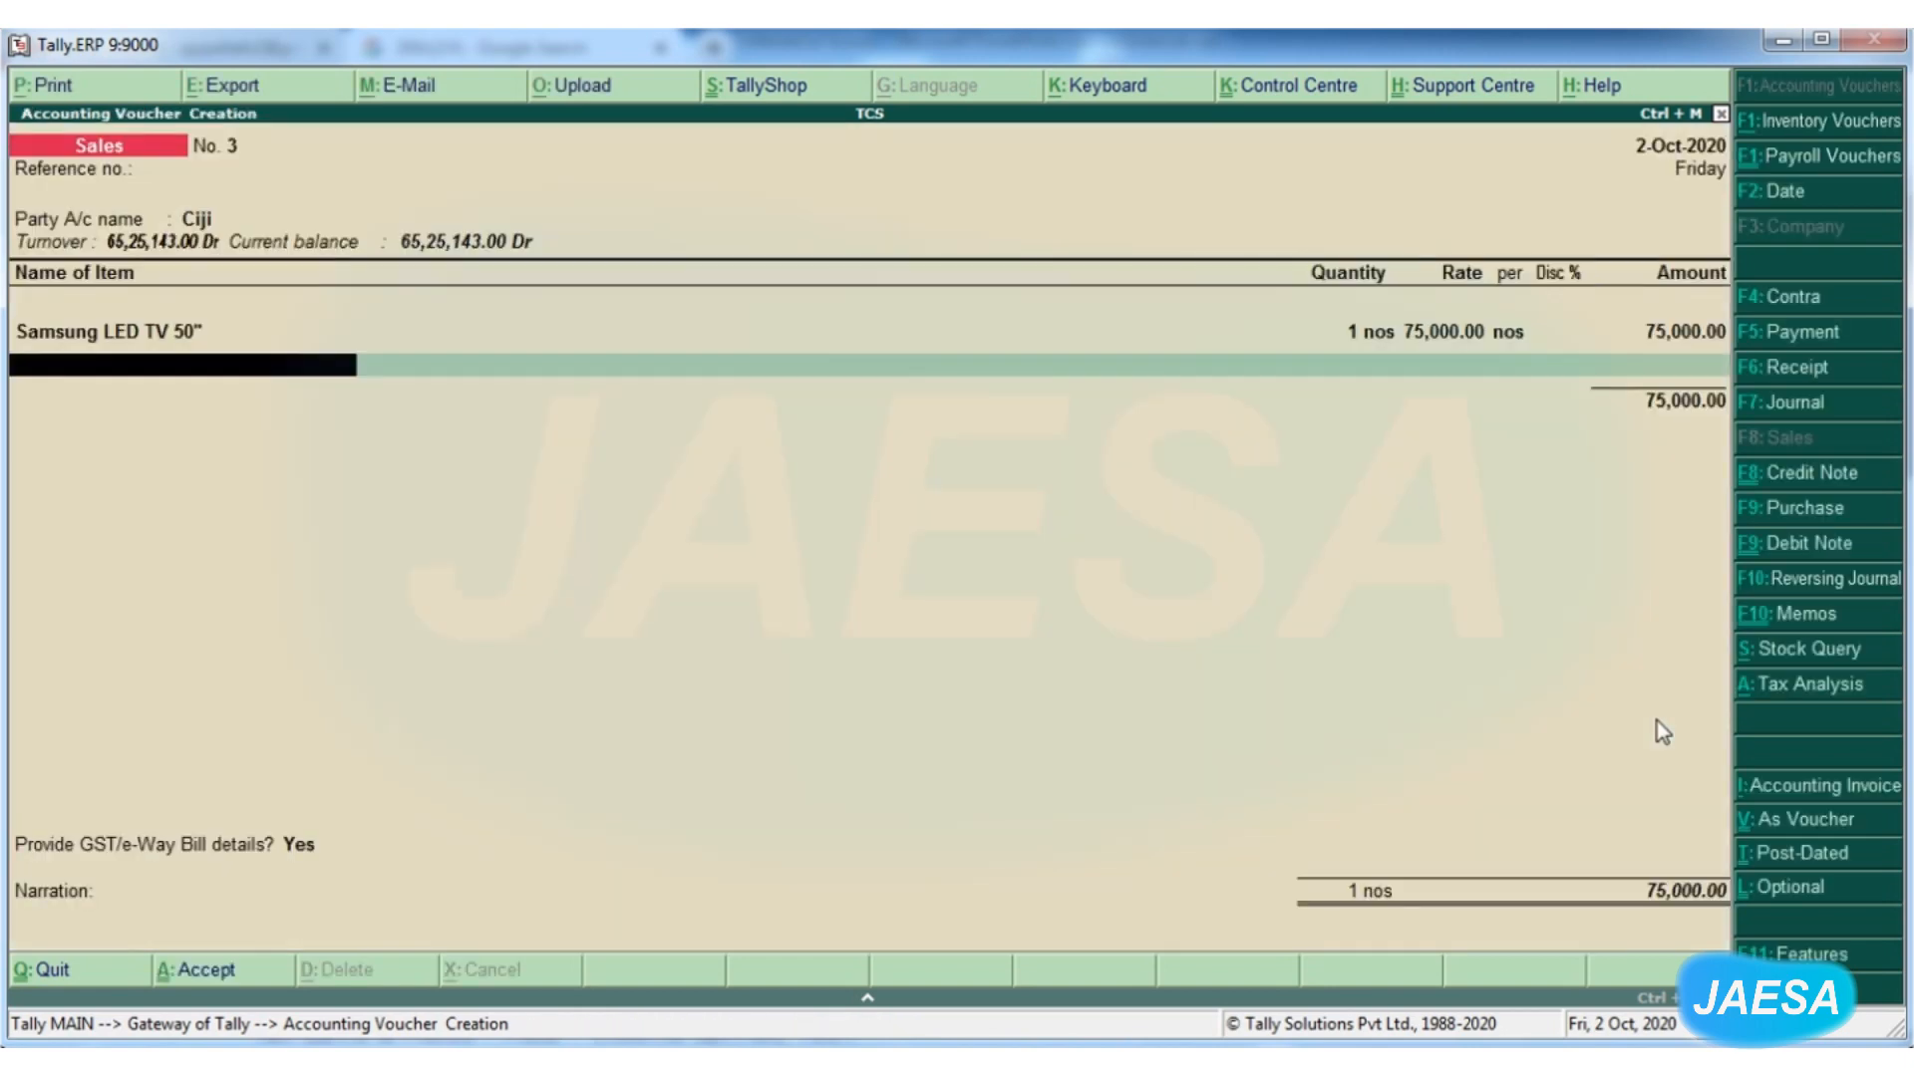
{"action": "key", "text": "Return"}
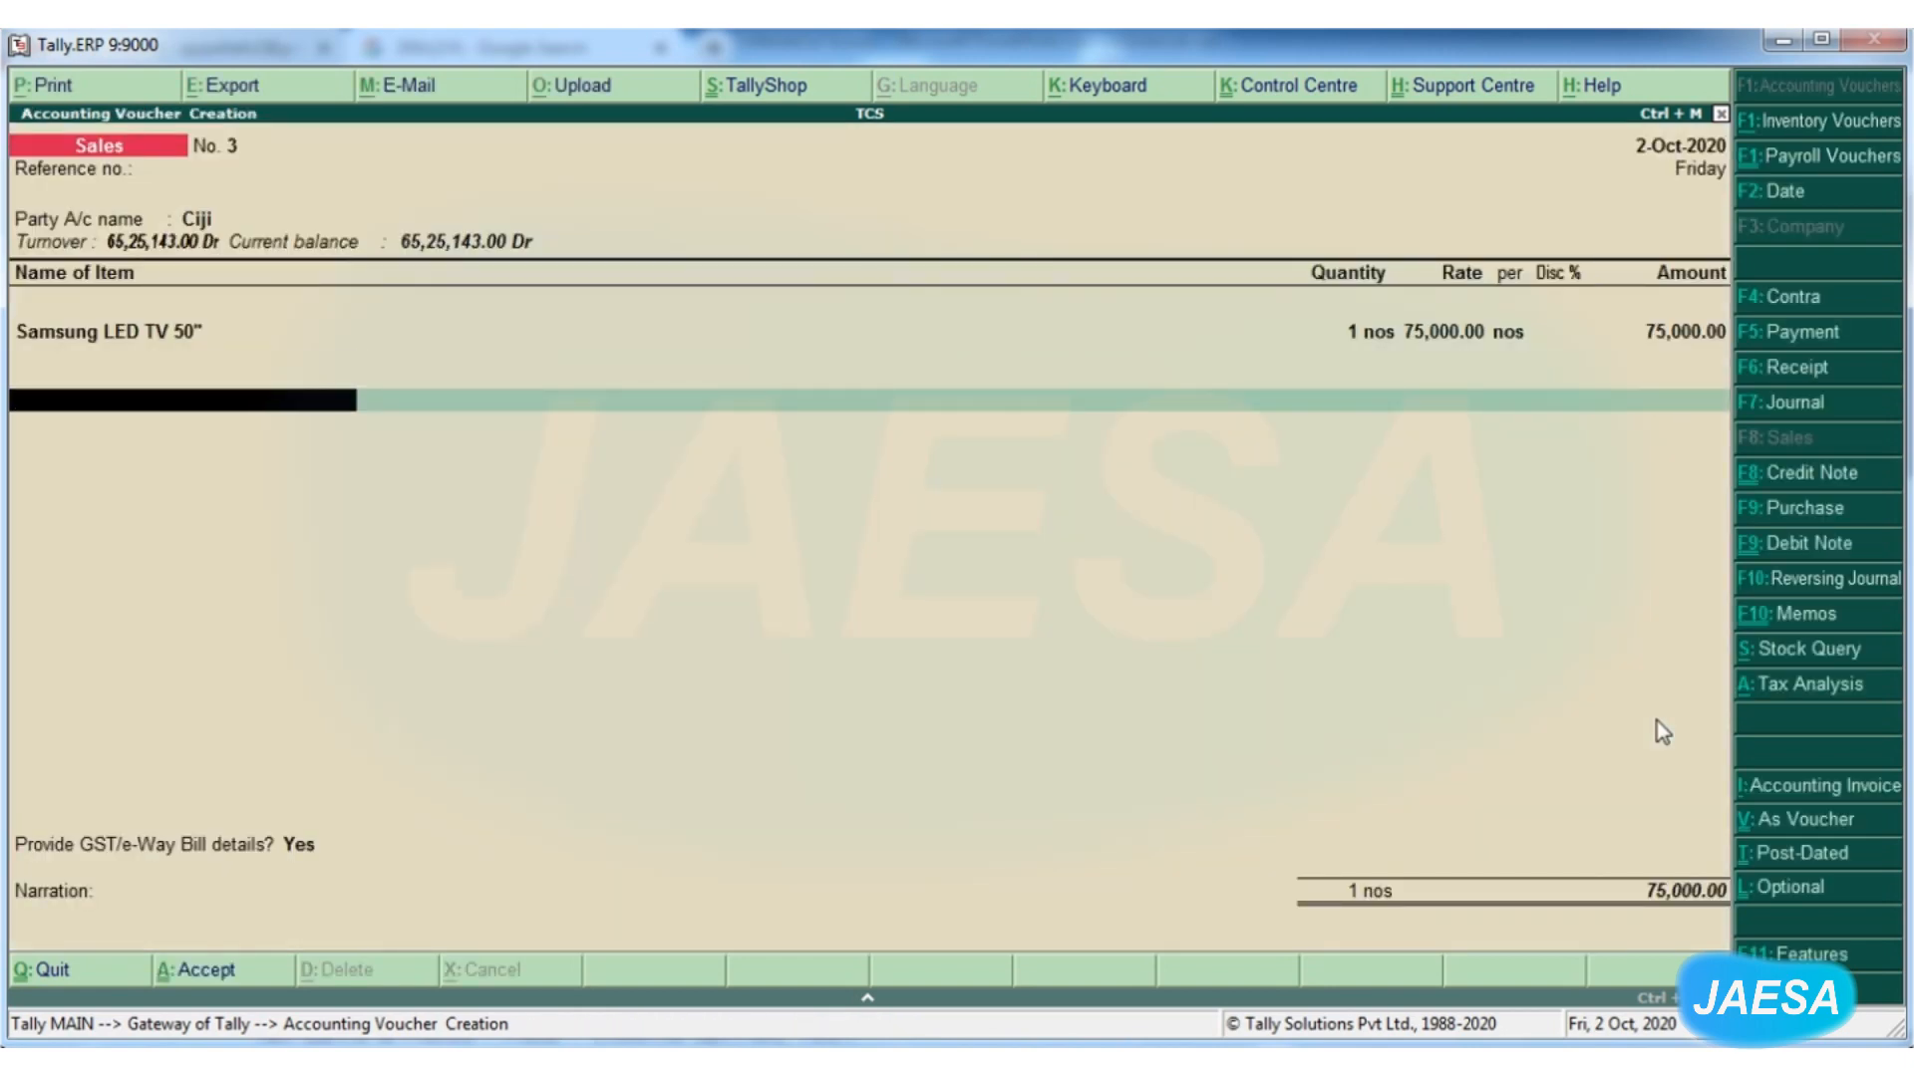
Add the CGST ledger to the invoice with TCS nature Sale of Any Goods
{"action": "type", "text": "Cg"}
{"action": "key", "text": "Return"}
{"action": "key", "text": "Return"}
{"action": "key", "text": "Return"}
{"action": "key", "text": "Down"}
{"action": "key", "text": "Return"}
{"action": "key", "text": "Return"}
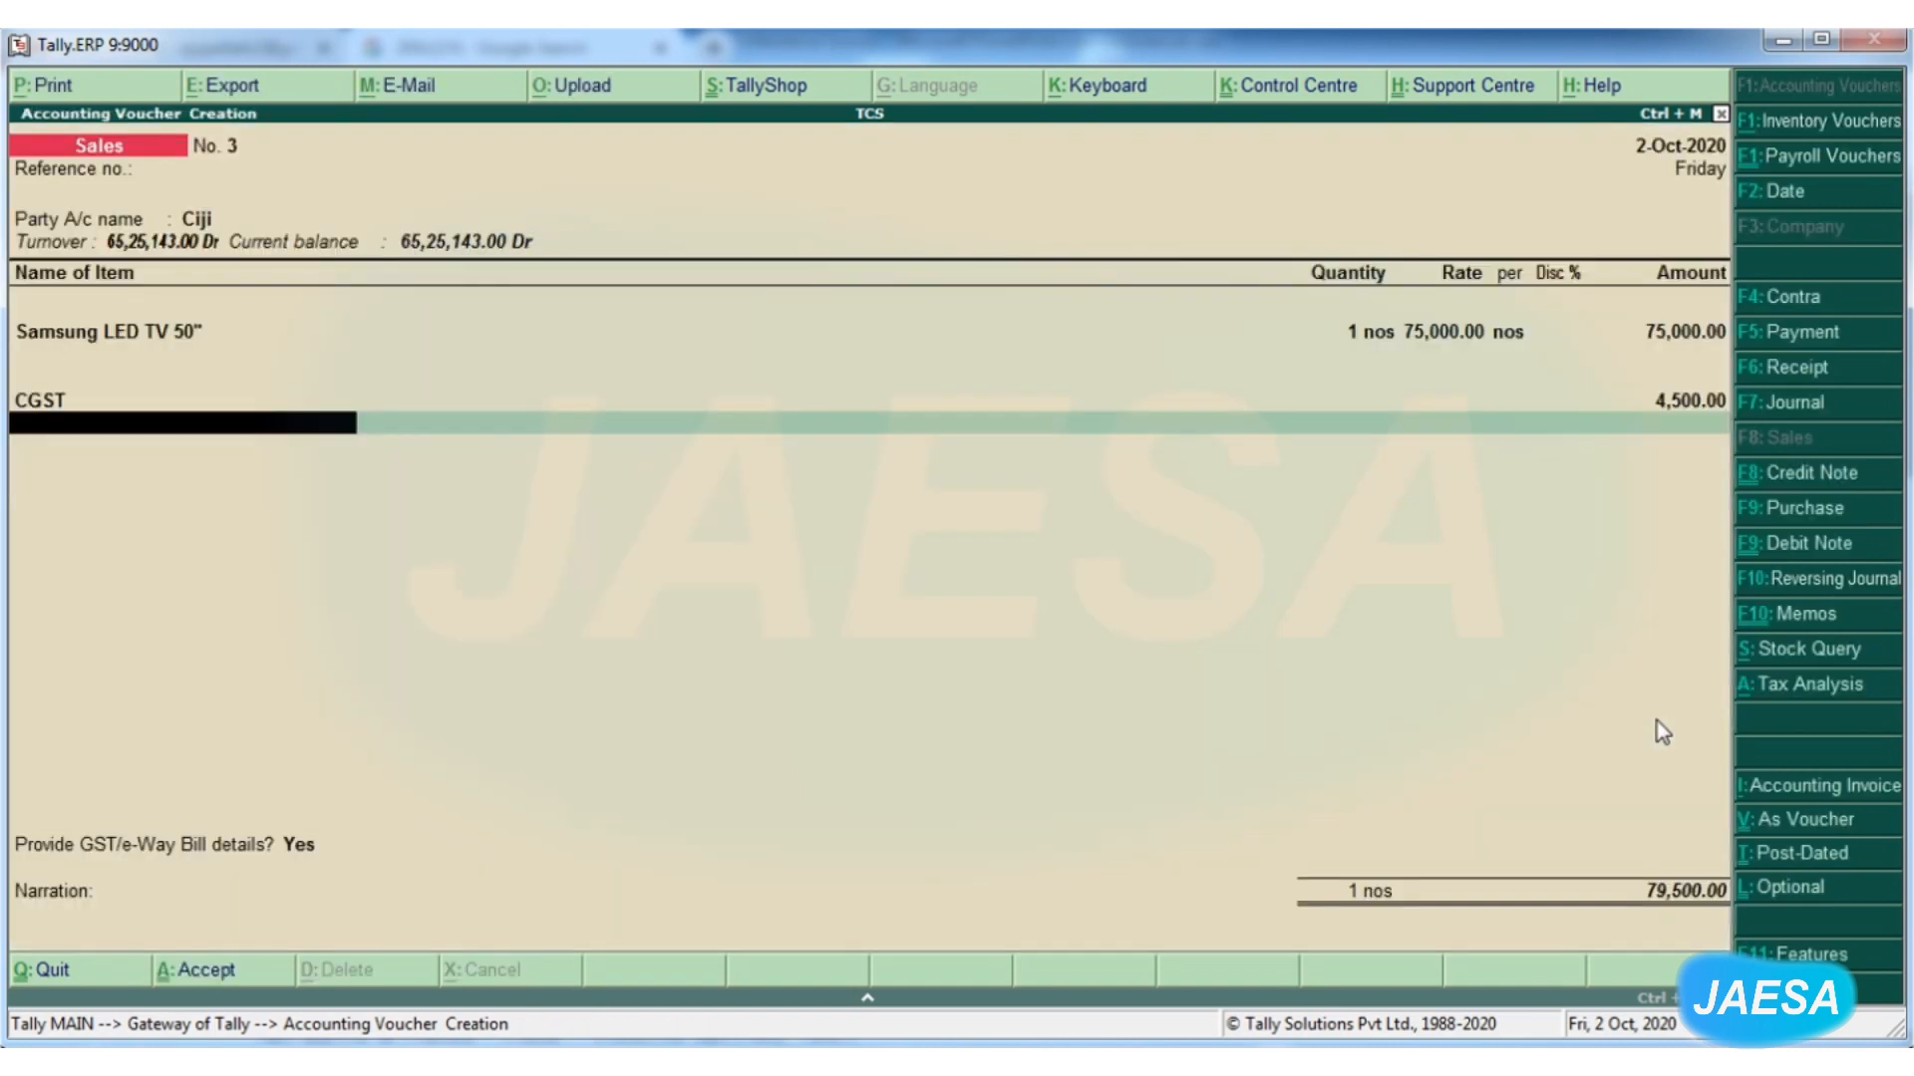
Add the Sgst ledger to the invoice with TCS nature Sale of Any Goods
{"action": "type", "text": "Sg"}
{"action": "key", "text": "Return"}
{"action": "key", "text": "Return"}
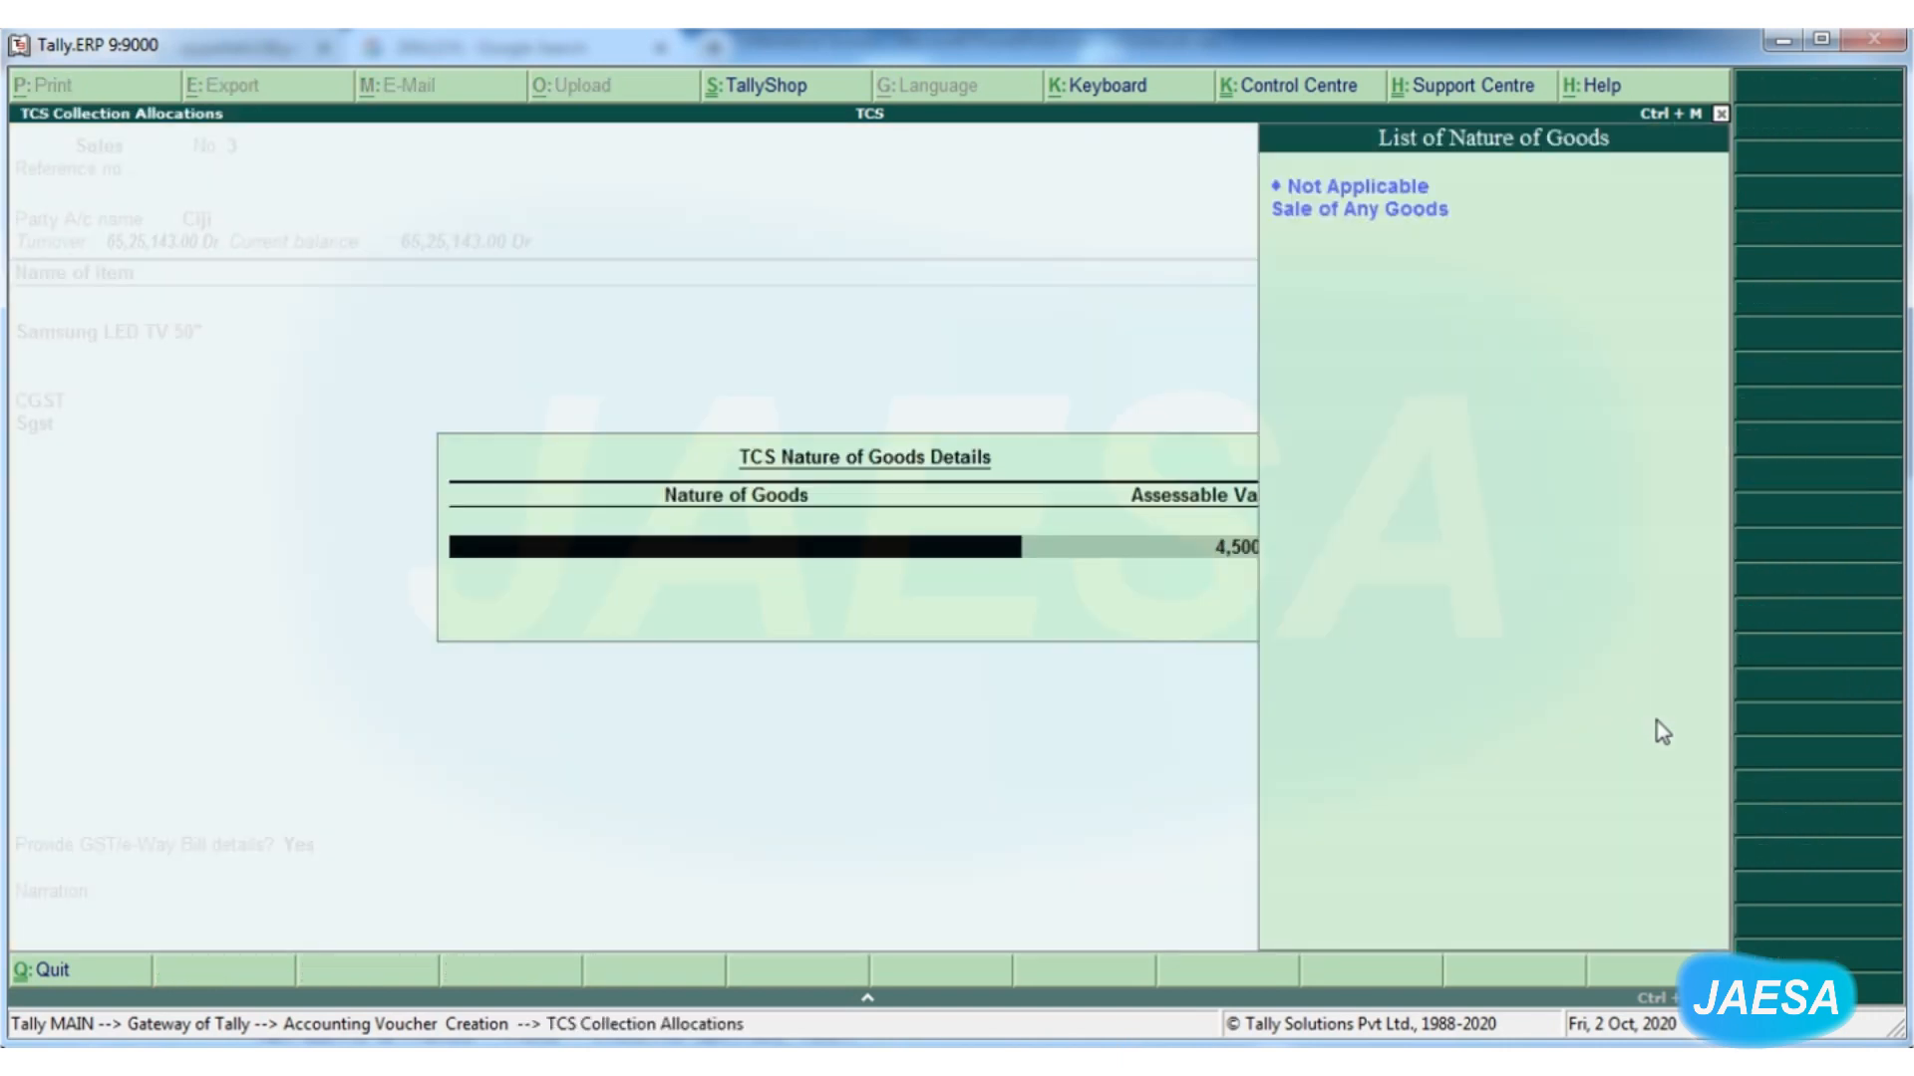
{"action": "key", "text": "Down"}
{"action": "key", "text": "Return"}
{"action": "key", "text": "Return"}
{"action": "key", "text": "Return"}
{"action": "key", "text": "BackSpace"}
{"action": "key", "text": "Return"}
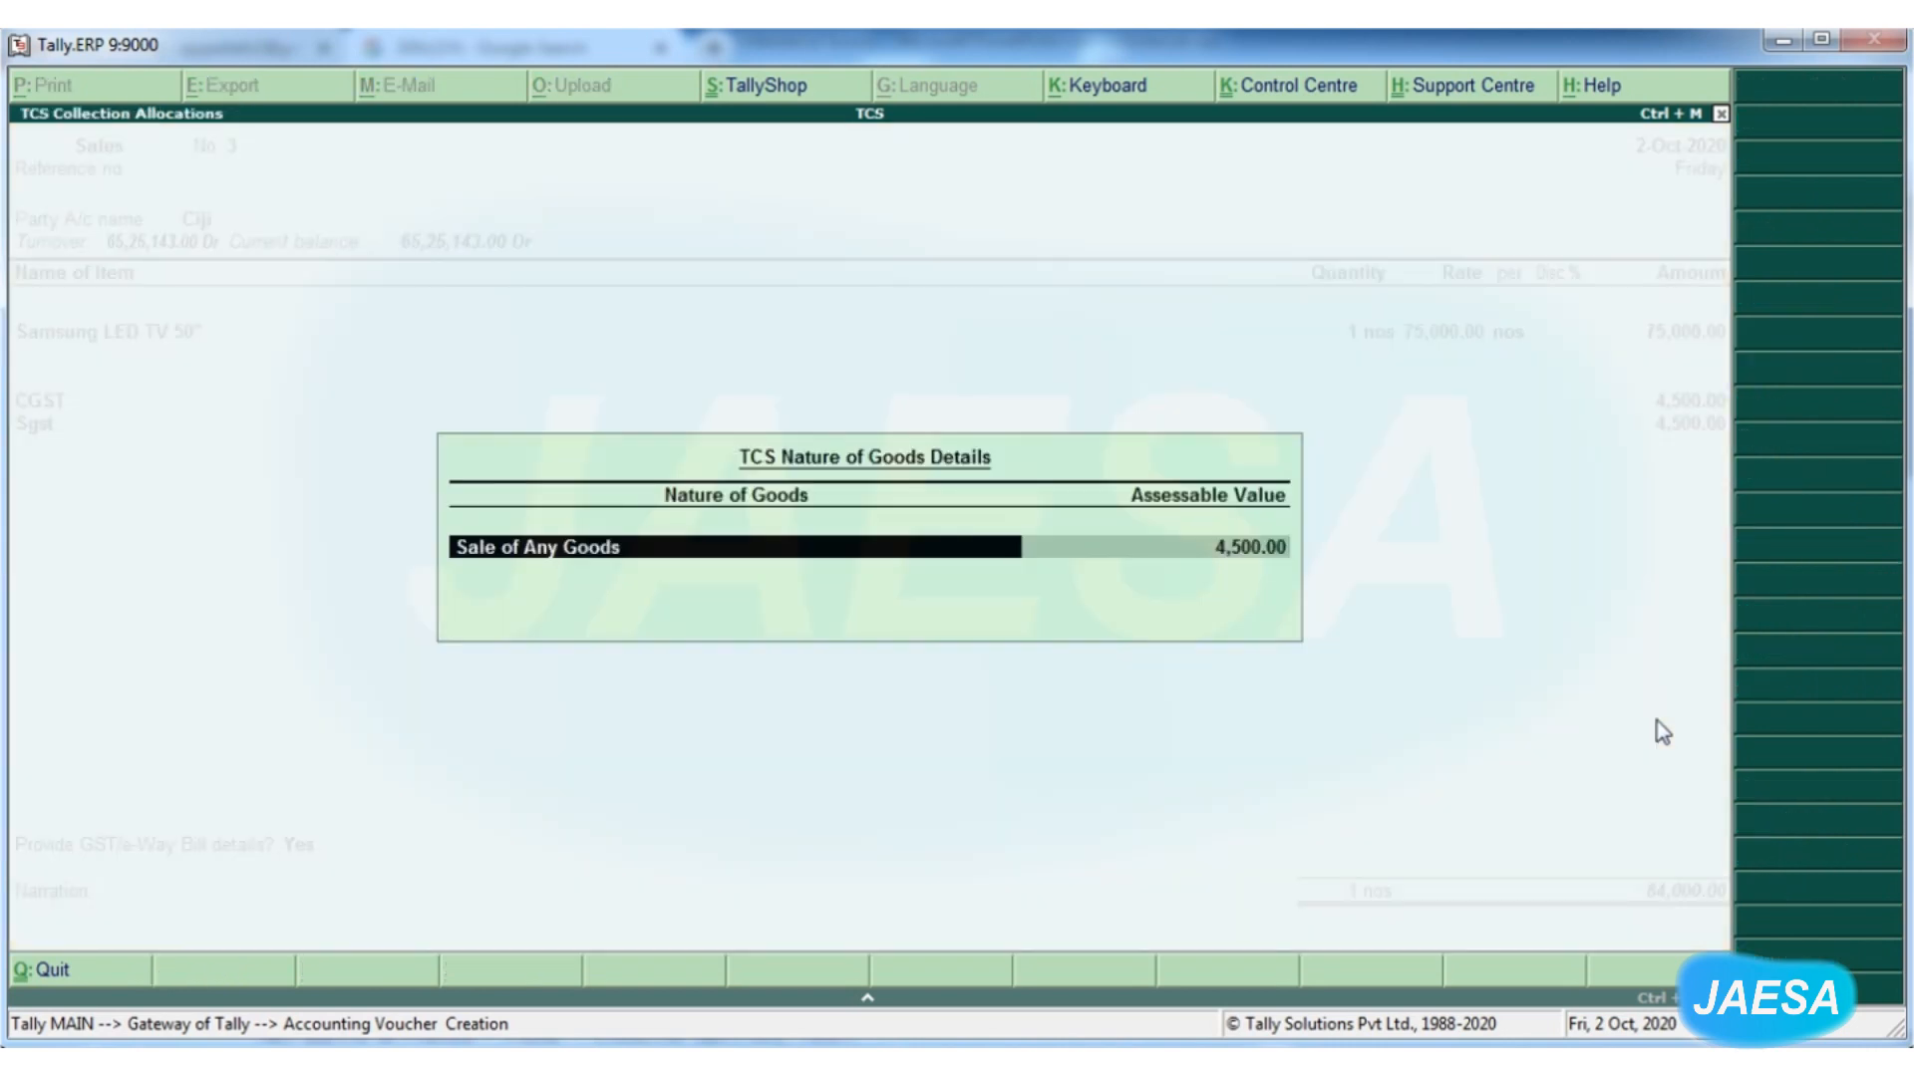
{"action": "key", "text": "Return"}
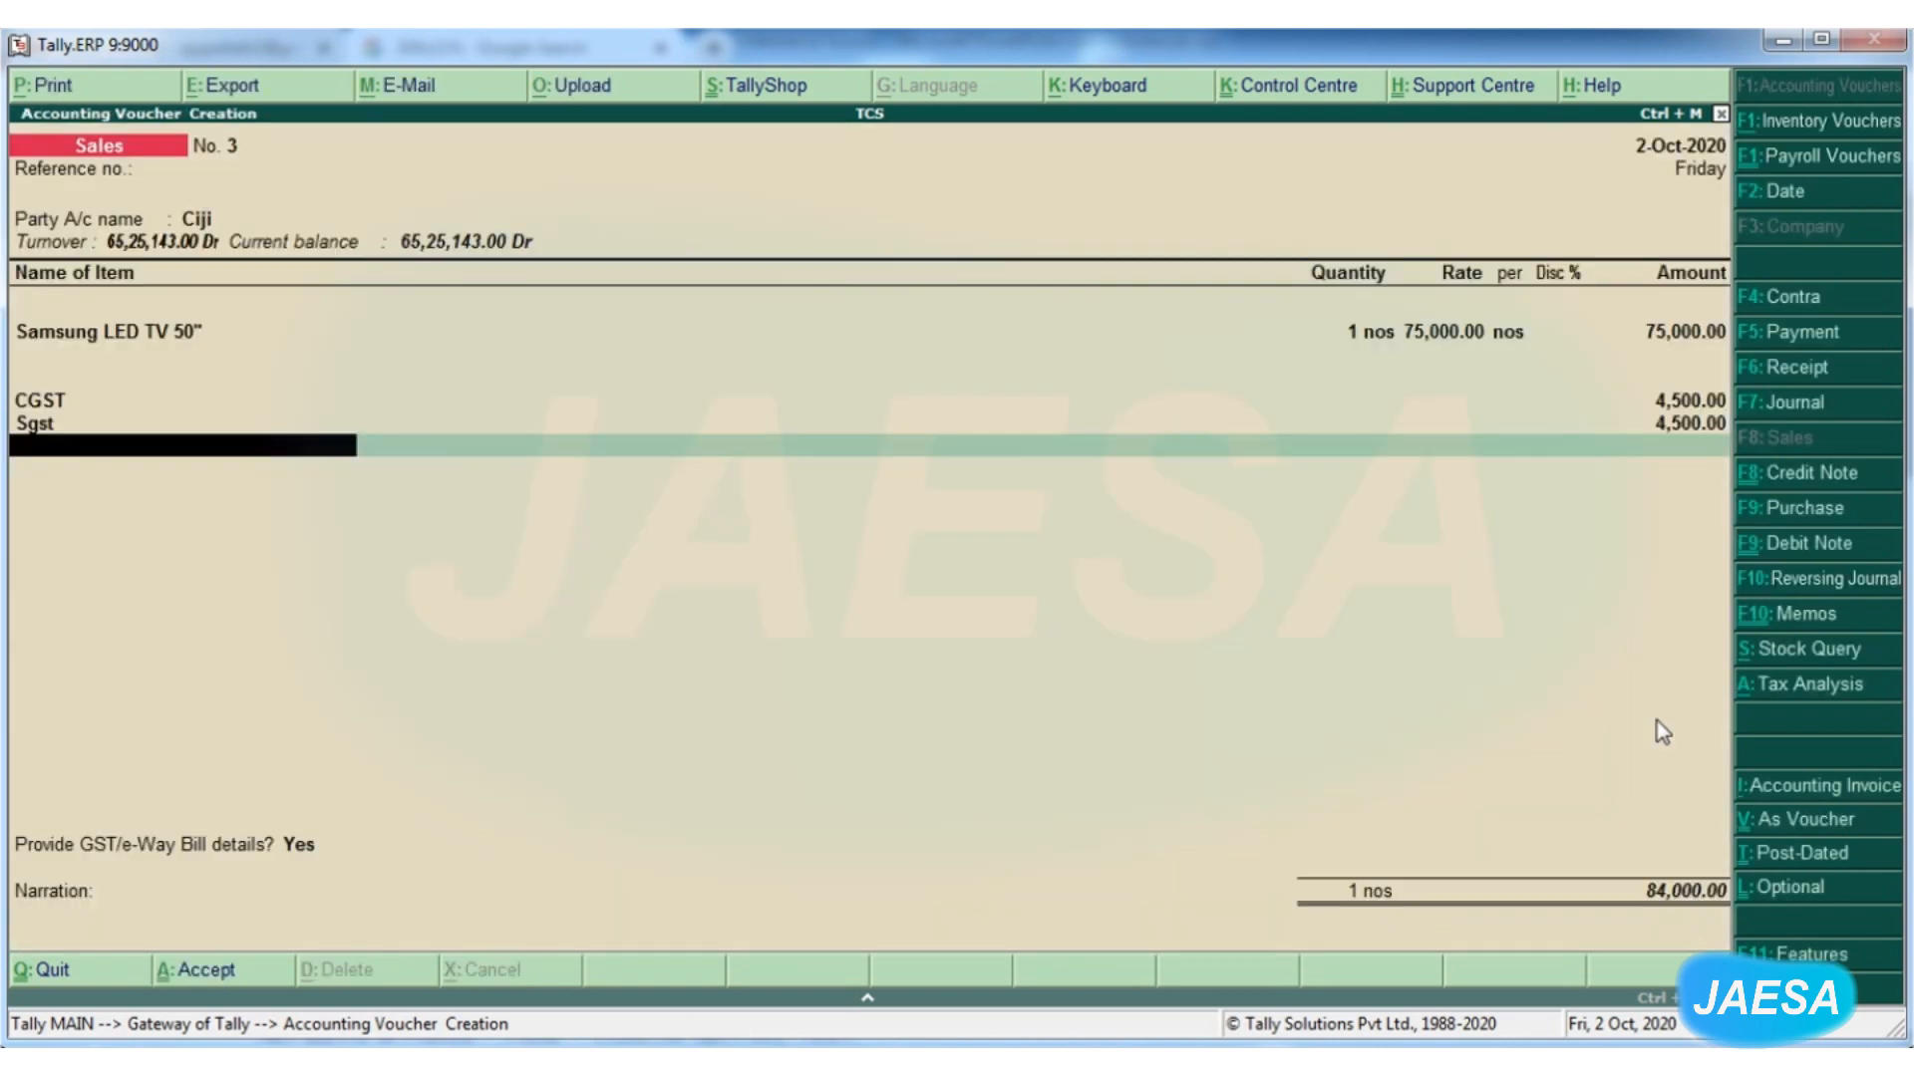
Add the TCS ledger below Sgst on sales invoice No. 3
{"action": "type", "text": "Tcs"}
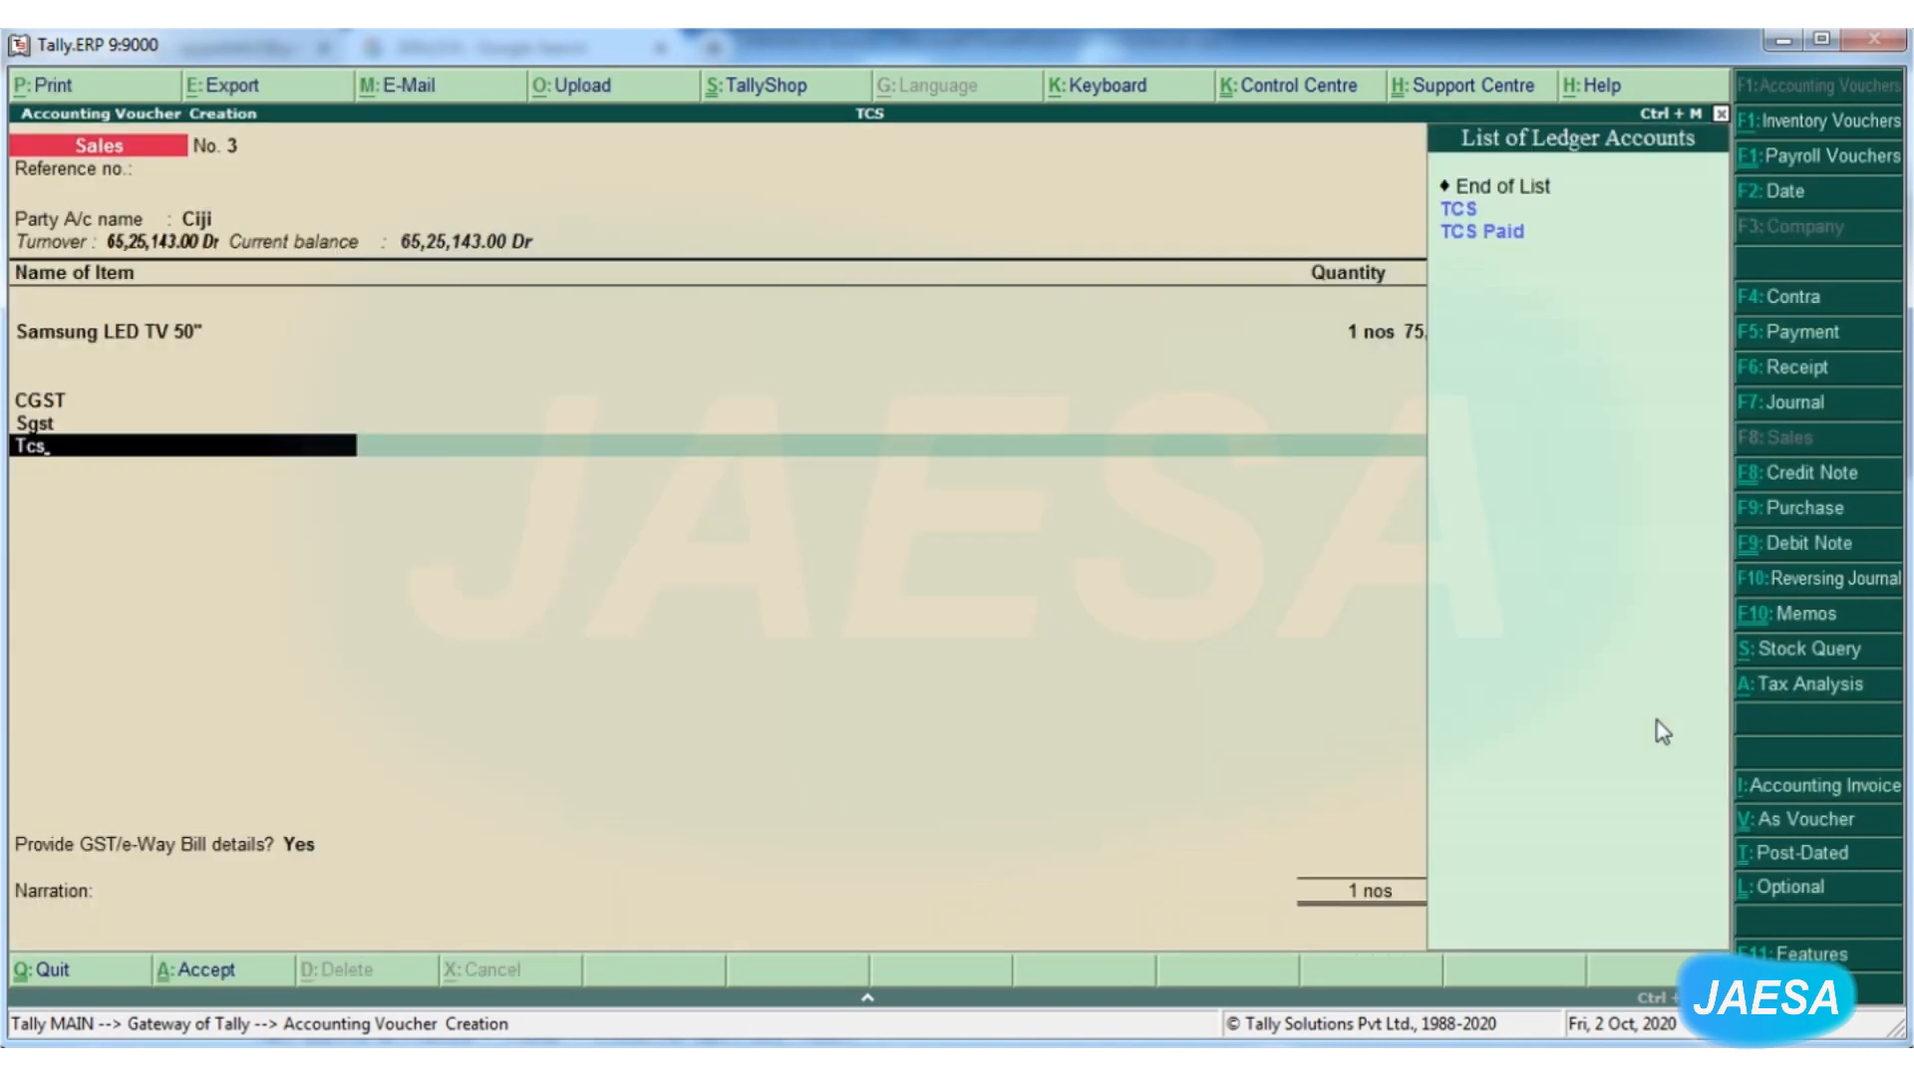
{"action": "key", "text": "Return"}
{"action": "key", "text": "Return"}
{"action": "key", "text": "Return"}
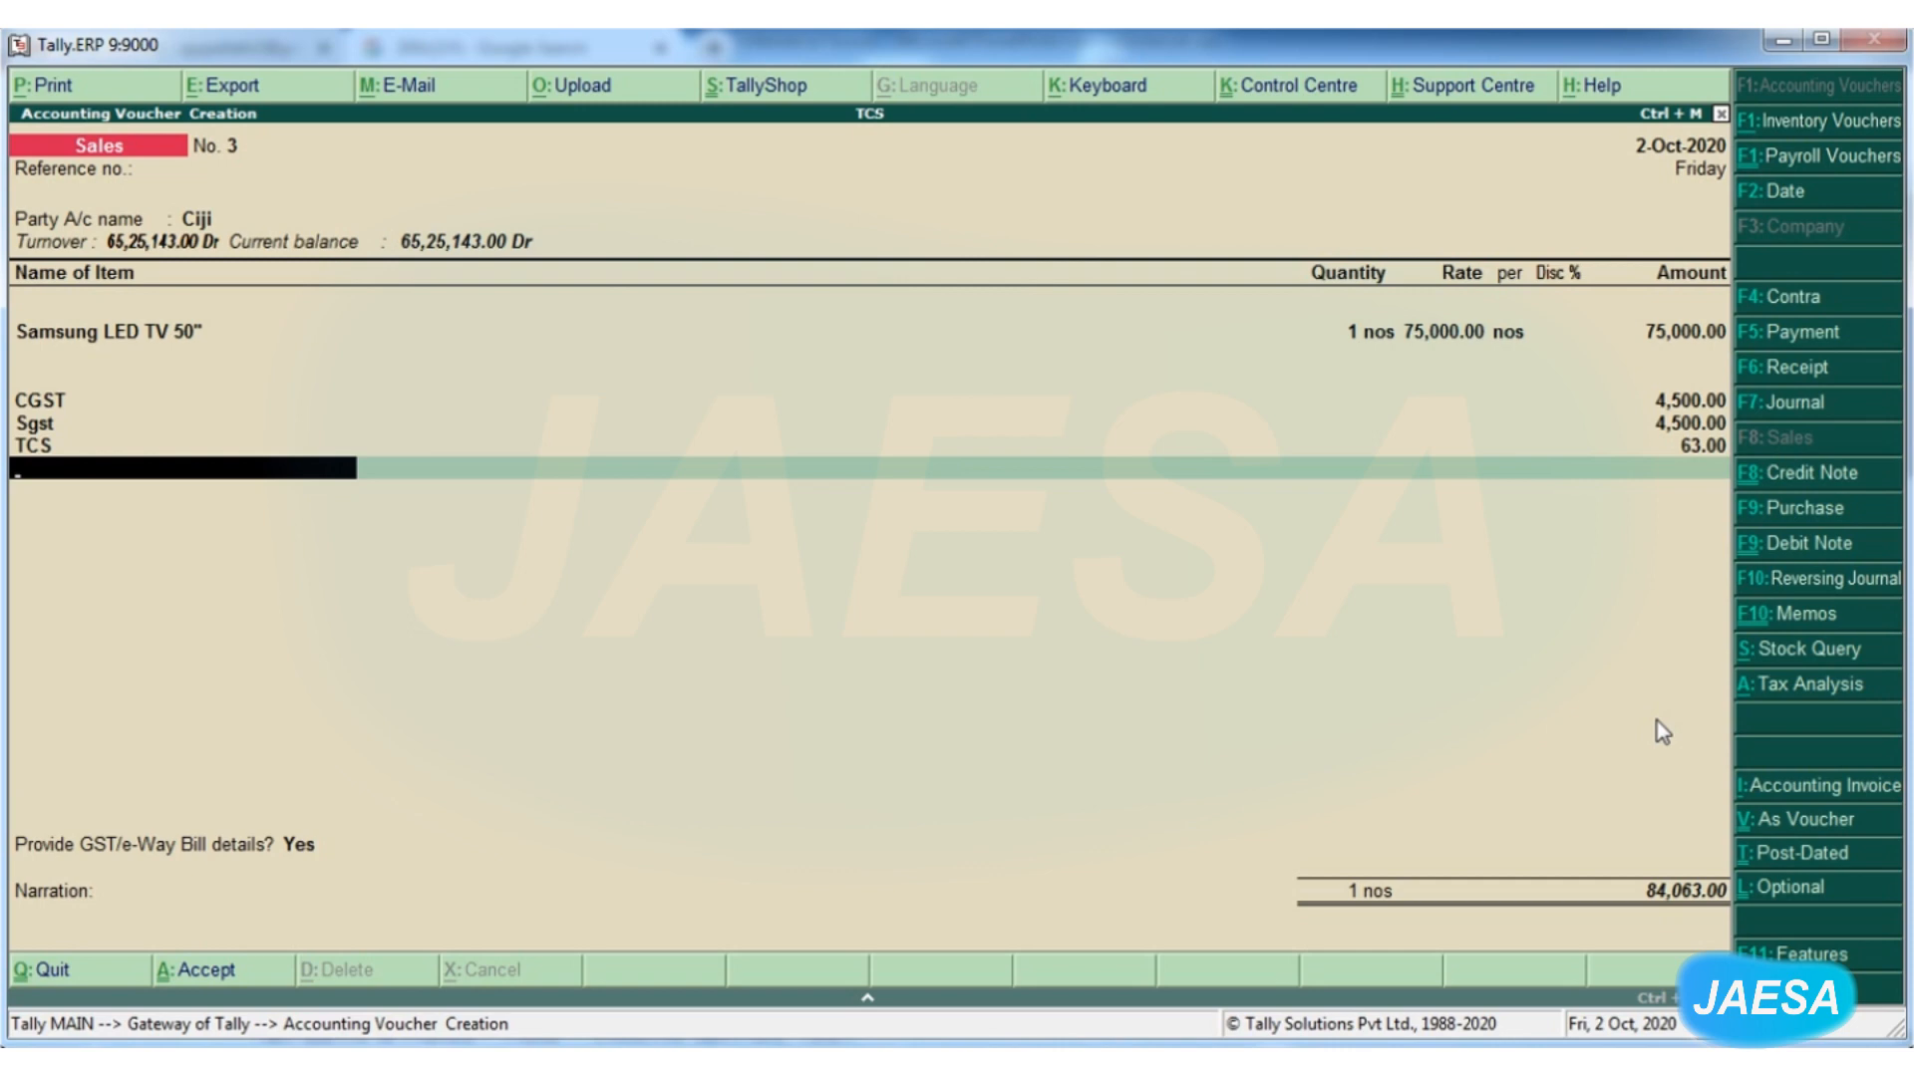
Set Provide GST/e-Way Bill details to No and save sales invoice No. 3
{"action": "key", "text": "Return"}
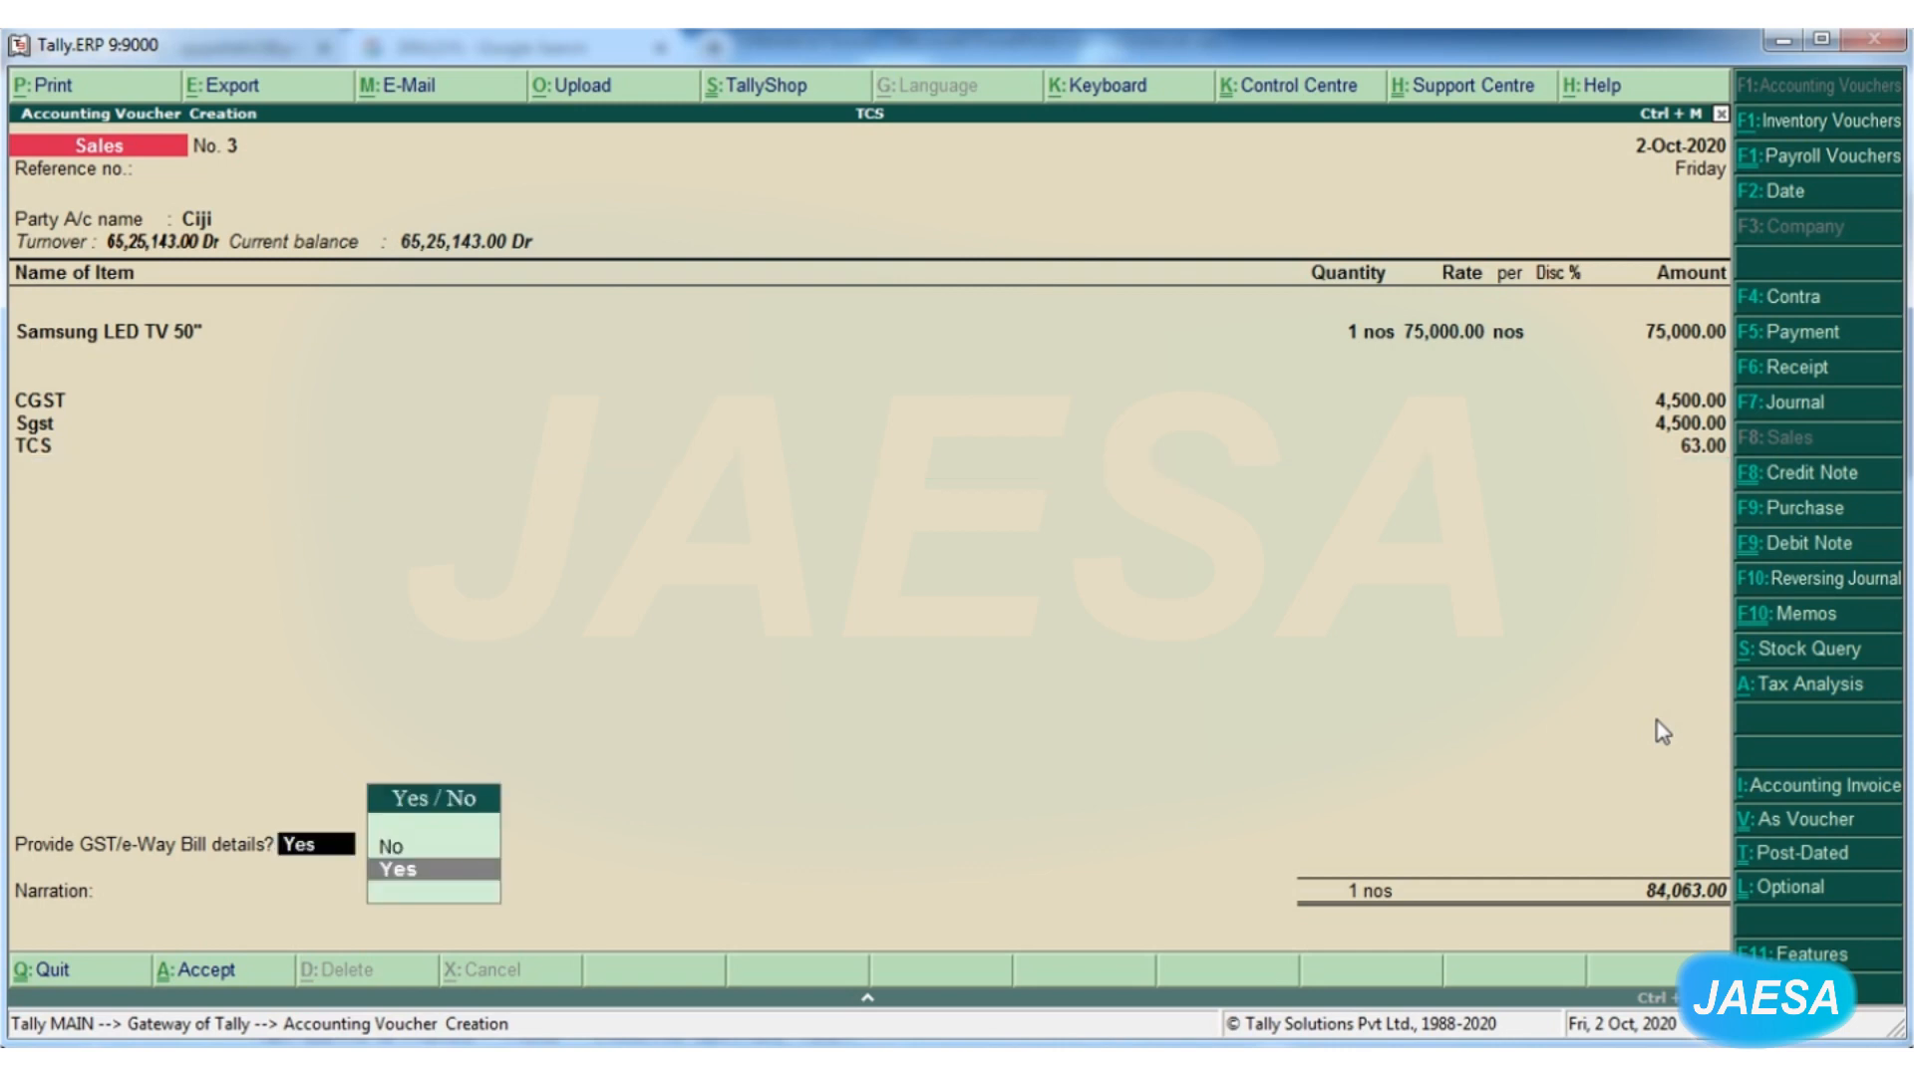
{"action": "key", "text": "n"}
{"action": "key", "text": "Return"}
{"action": "key", "text": "ctrl+a"}
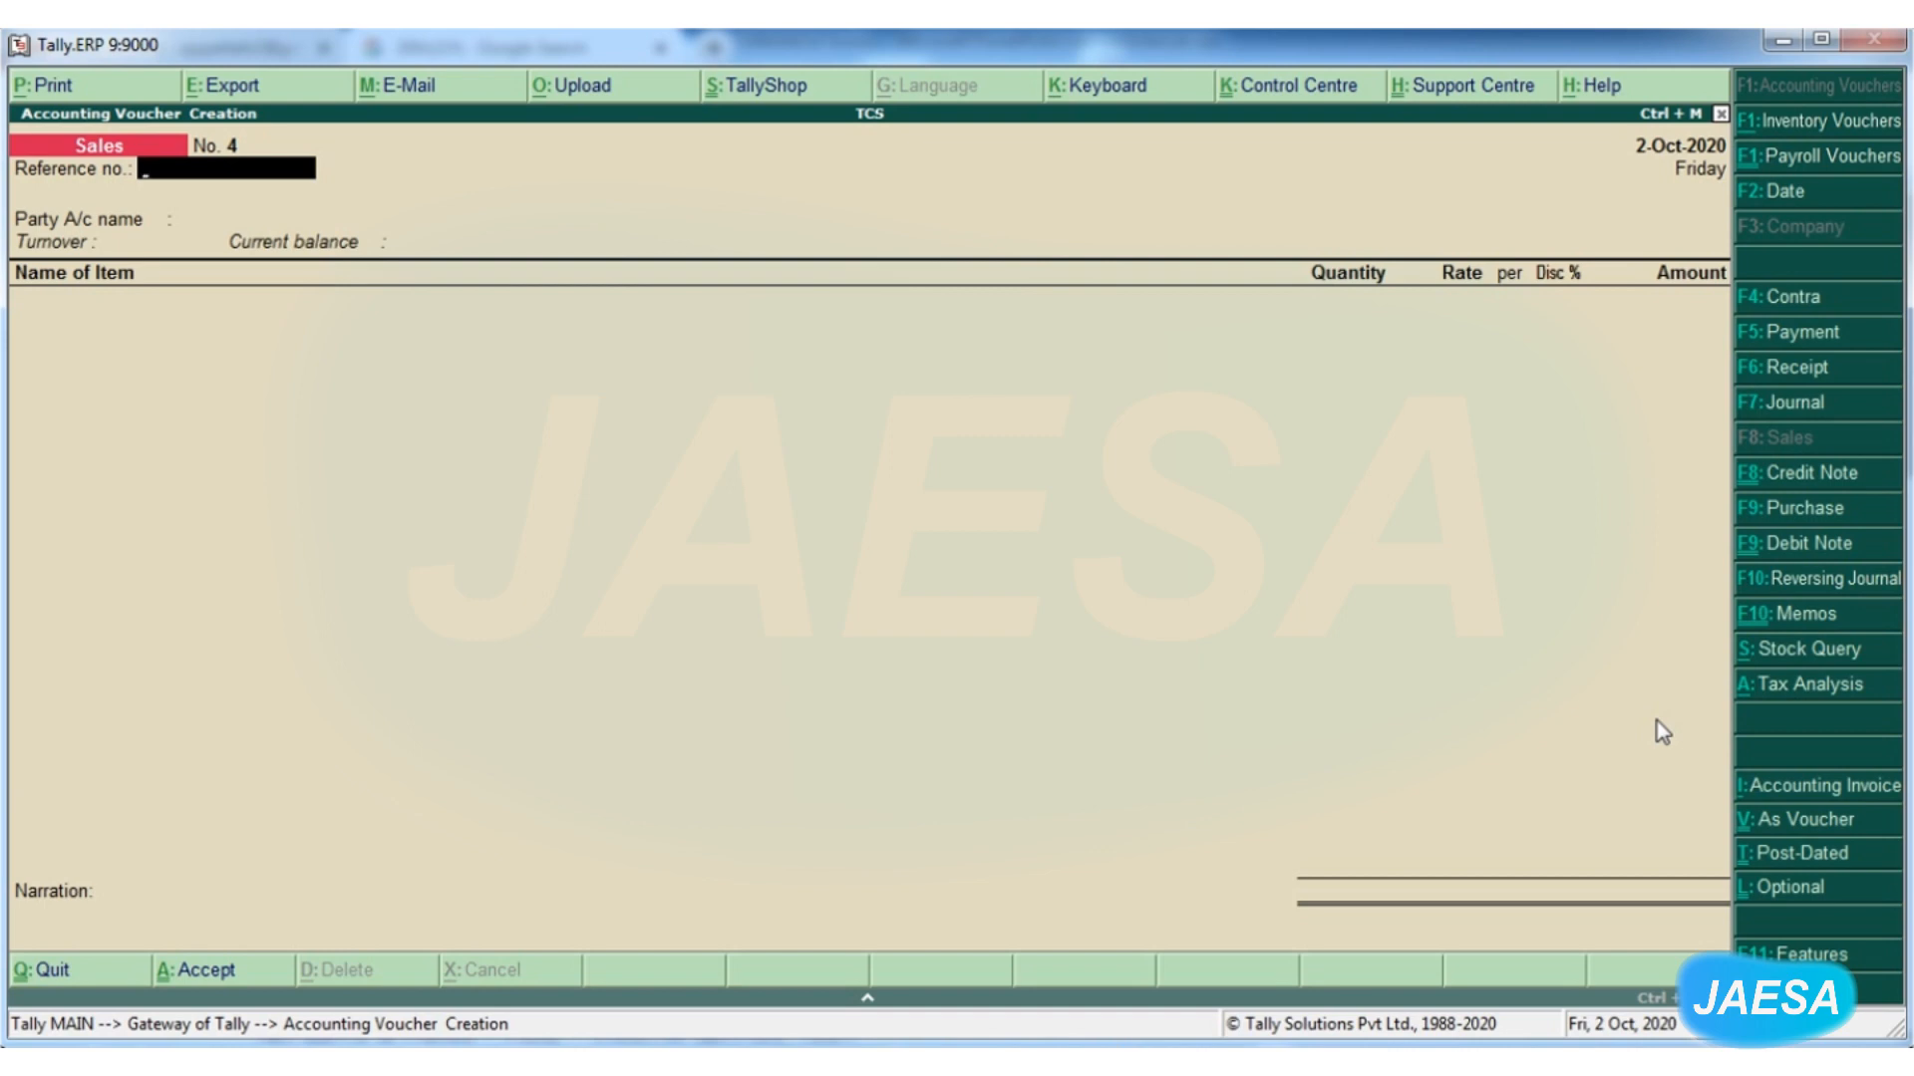
Open a statutory payment from a new Payment voucher and set its tax type to TCS
{"action": "key", "text": "F5"}
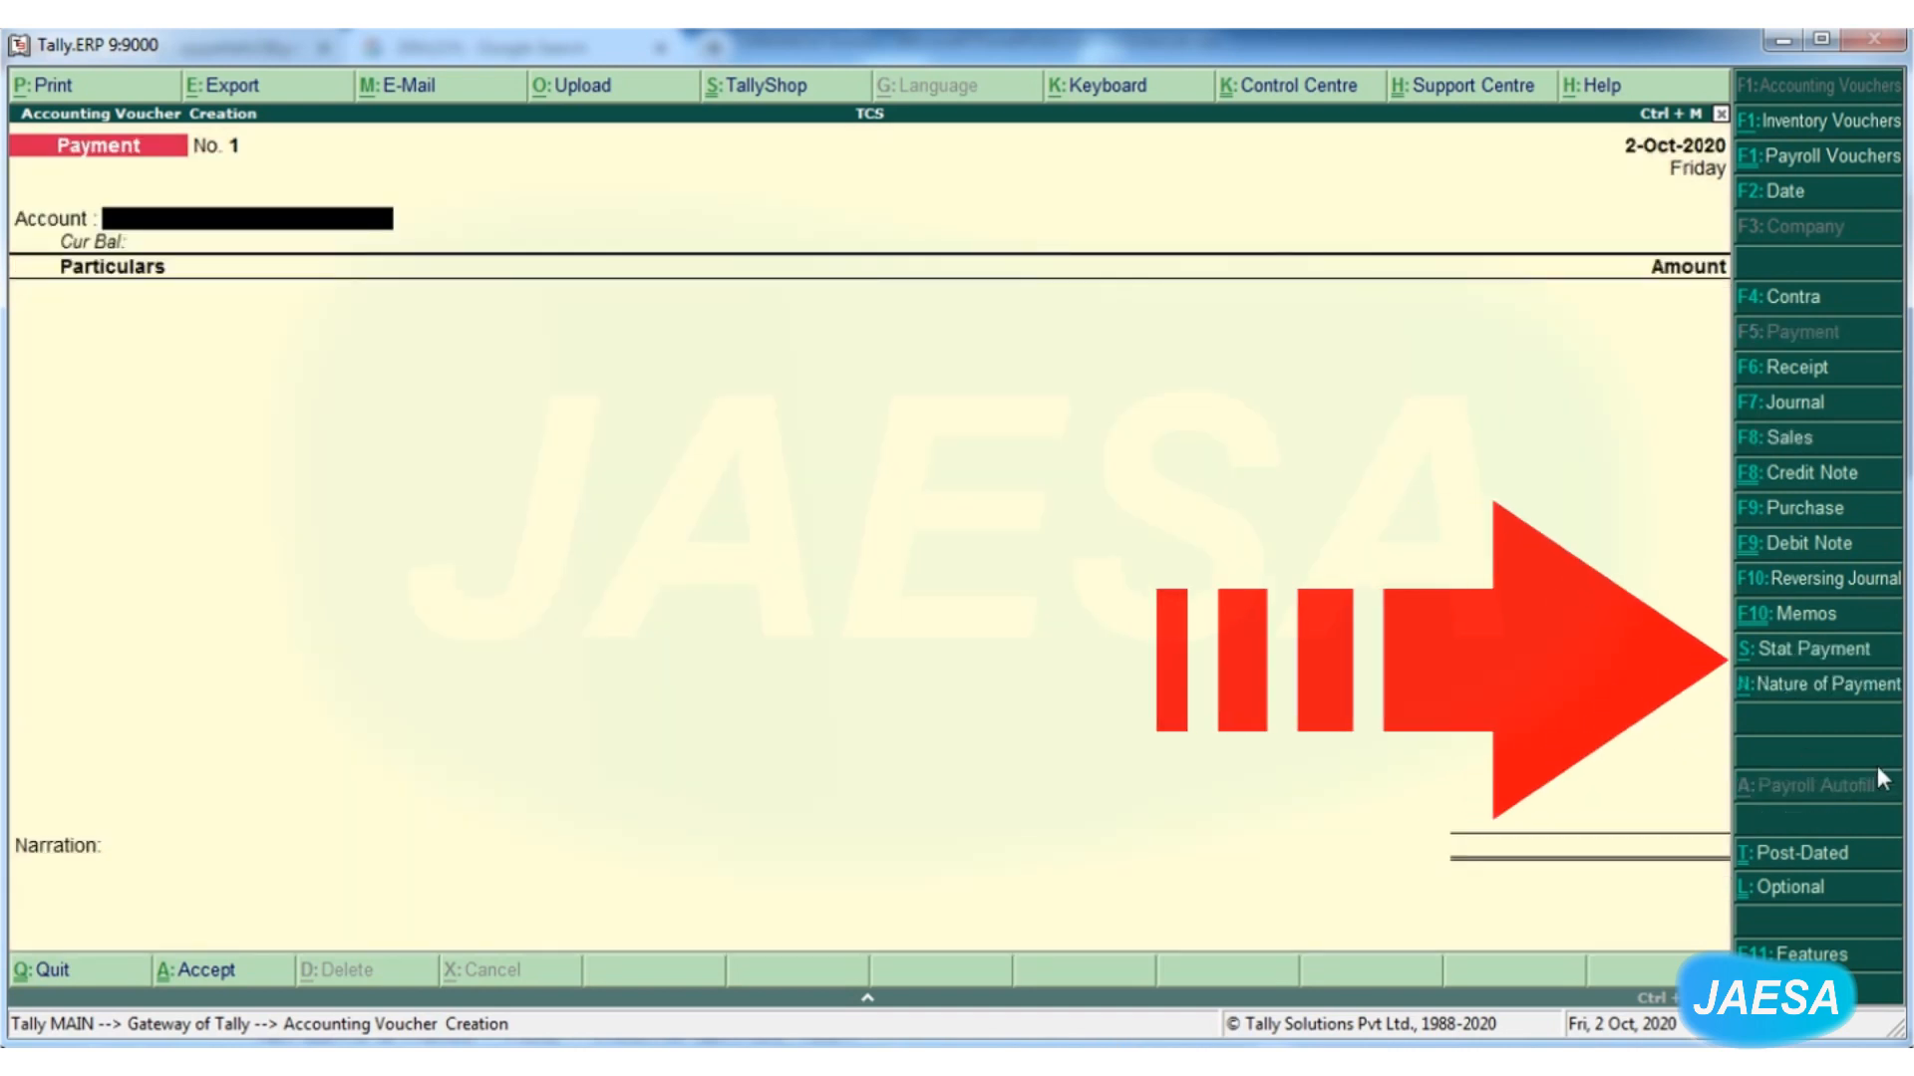
{"action": "left_click", "coordinate": [1831, 652]}
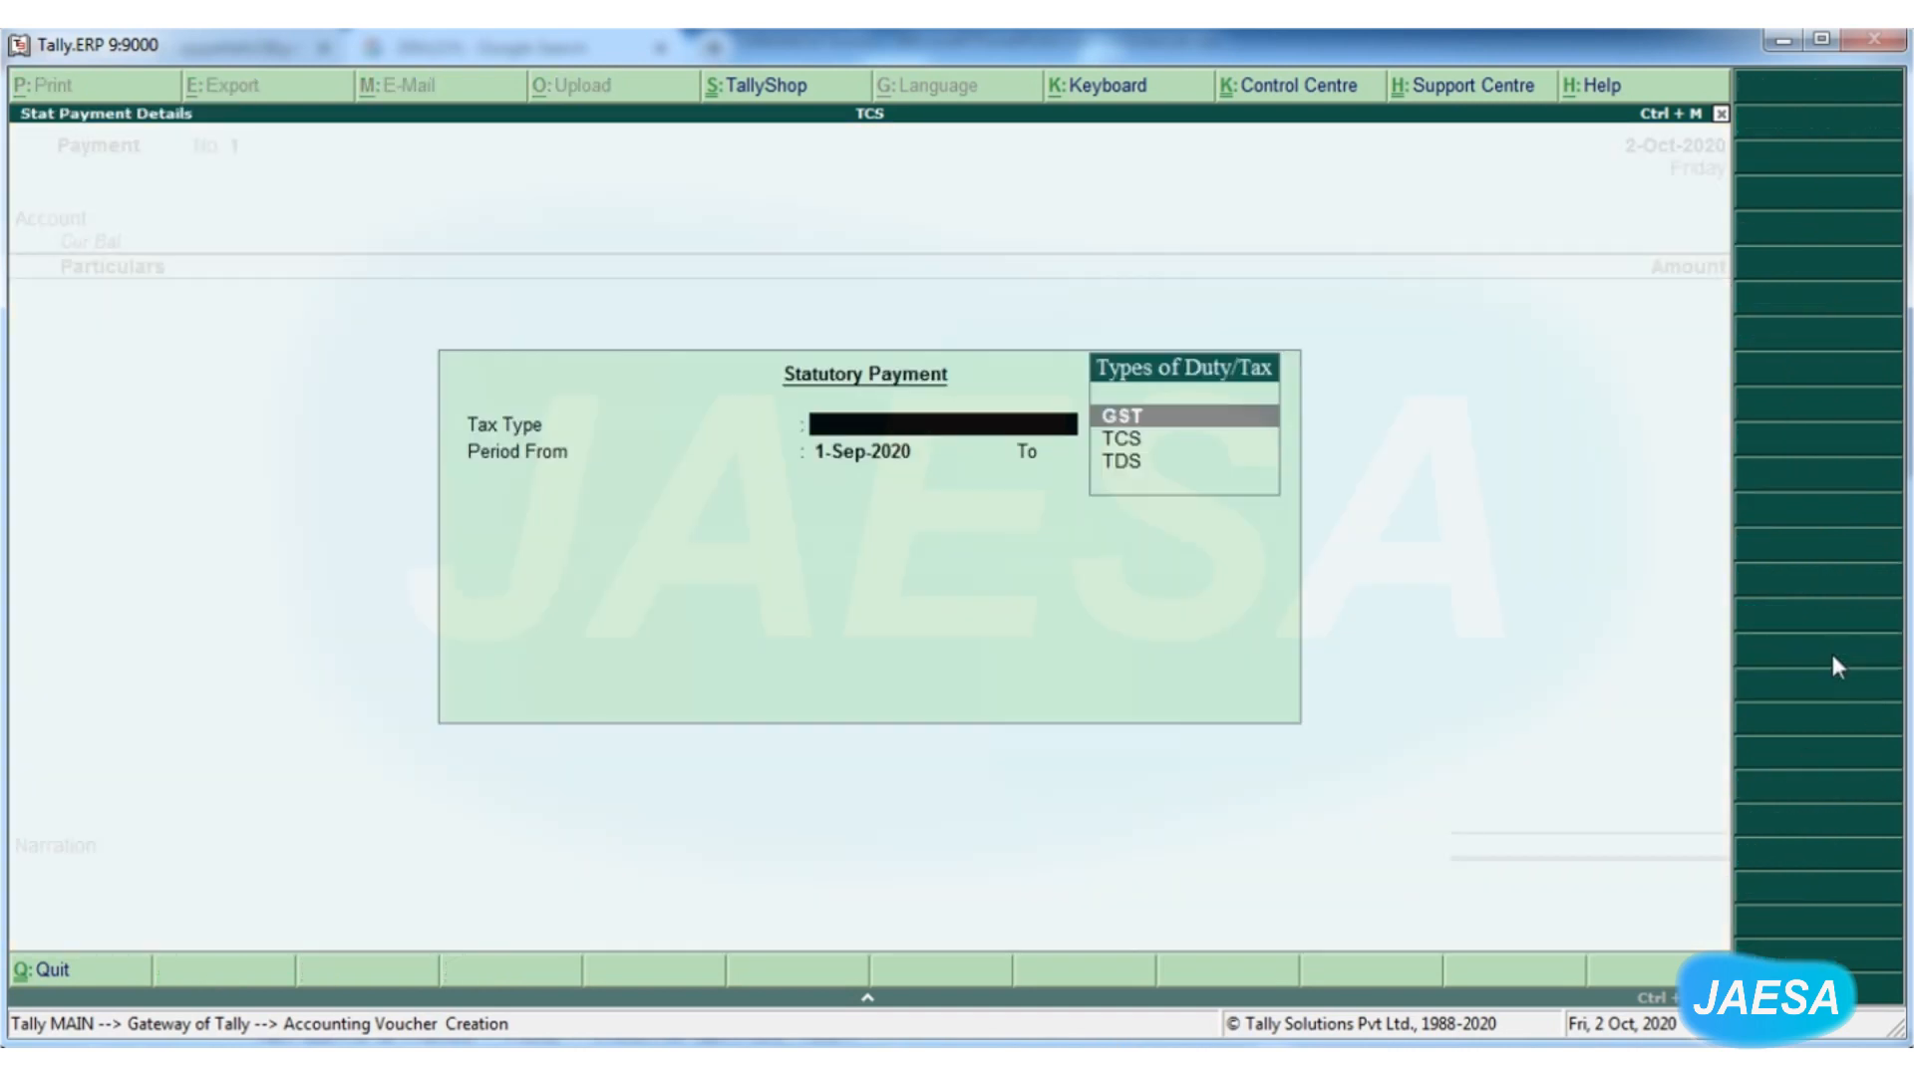
{"action": "key", "text": "Down"}
{"action": "key", "text": "Return"}
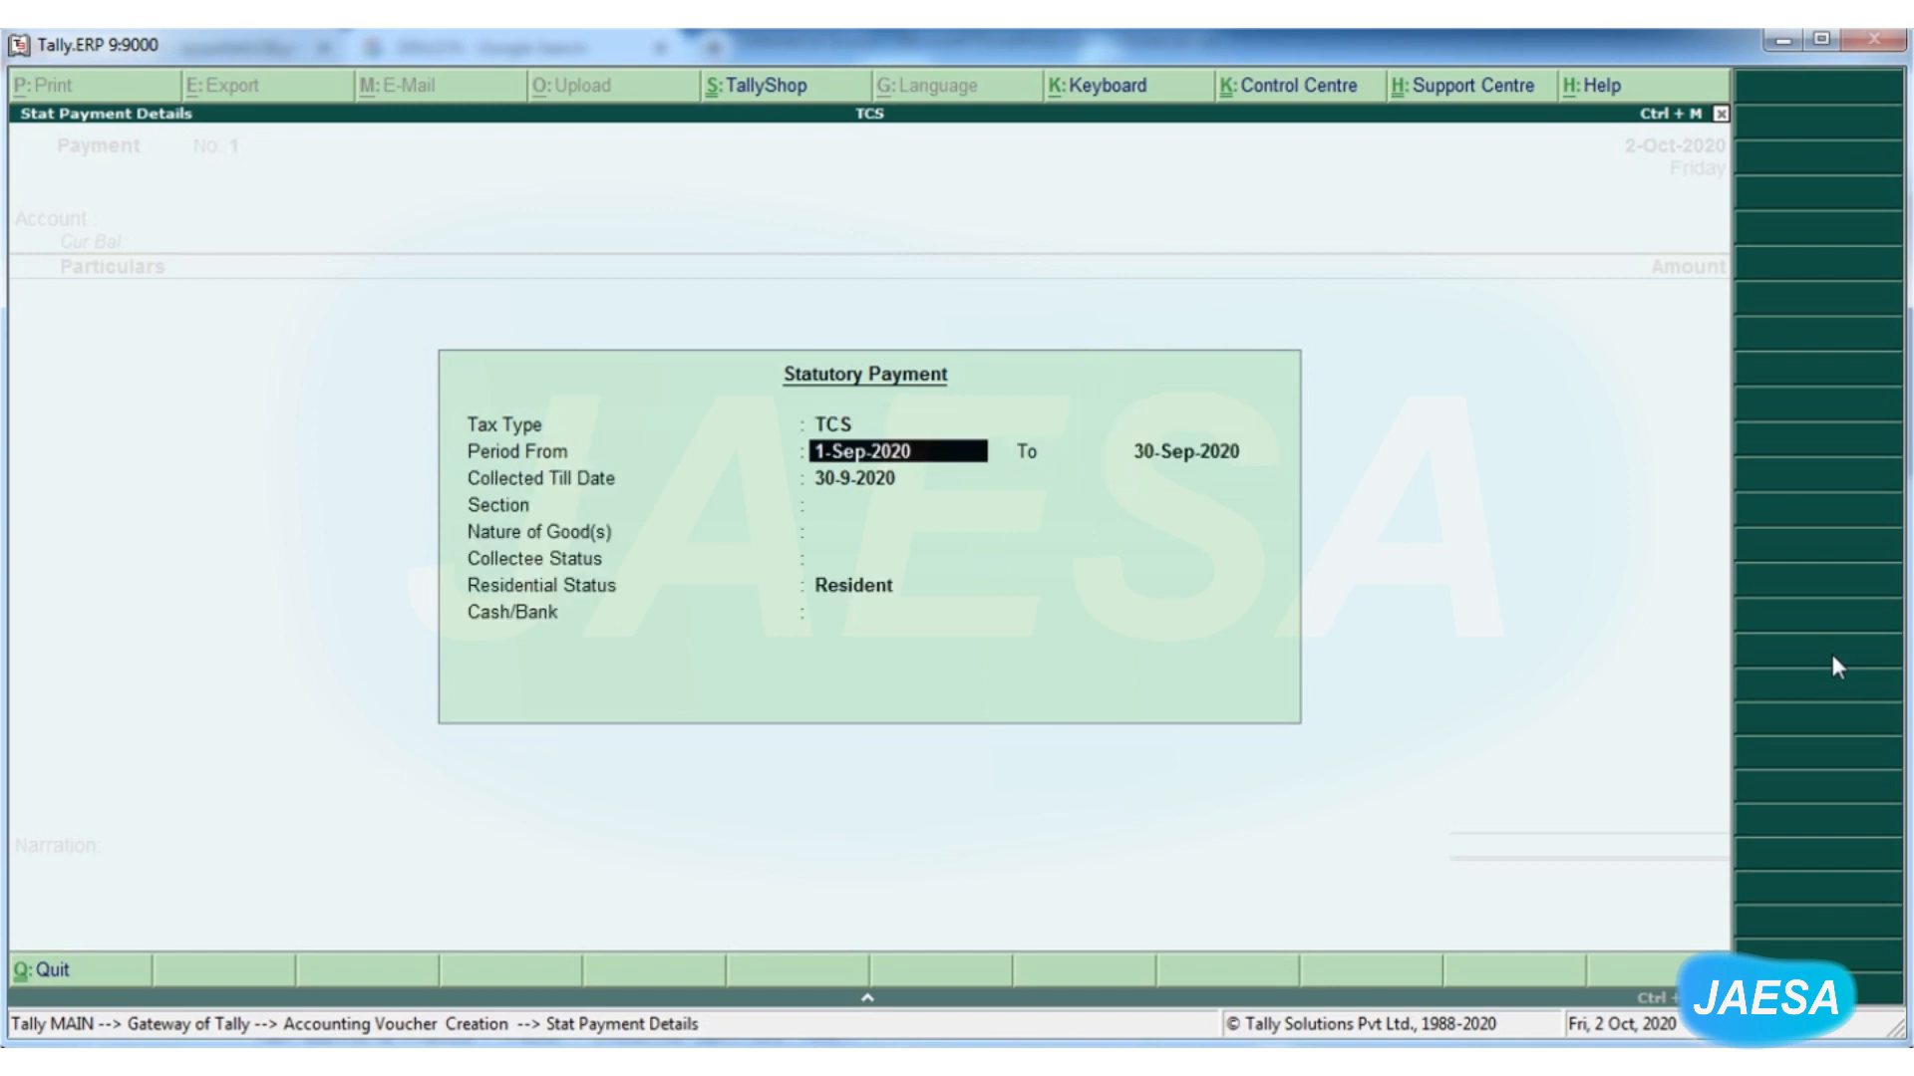
Set the statutory payment period from 1-Oct-2020 to 31-Oct-2020
{"action": "key", "text": "Return"}
{"action": "key", "text": "BackSpace"}
{"action": "type", "text": "1-10"}
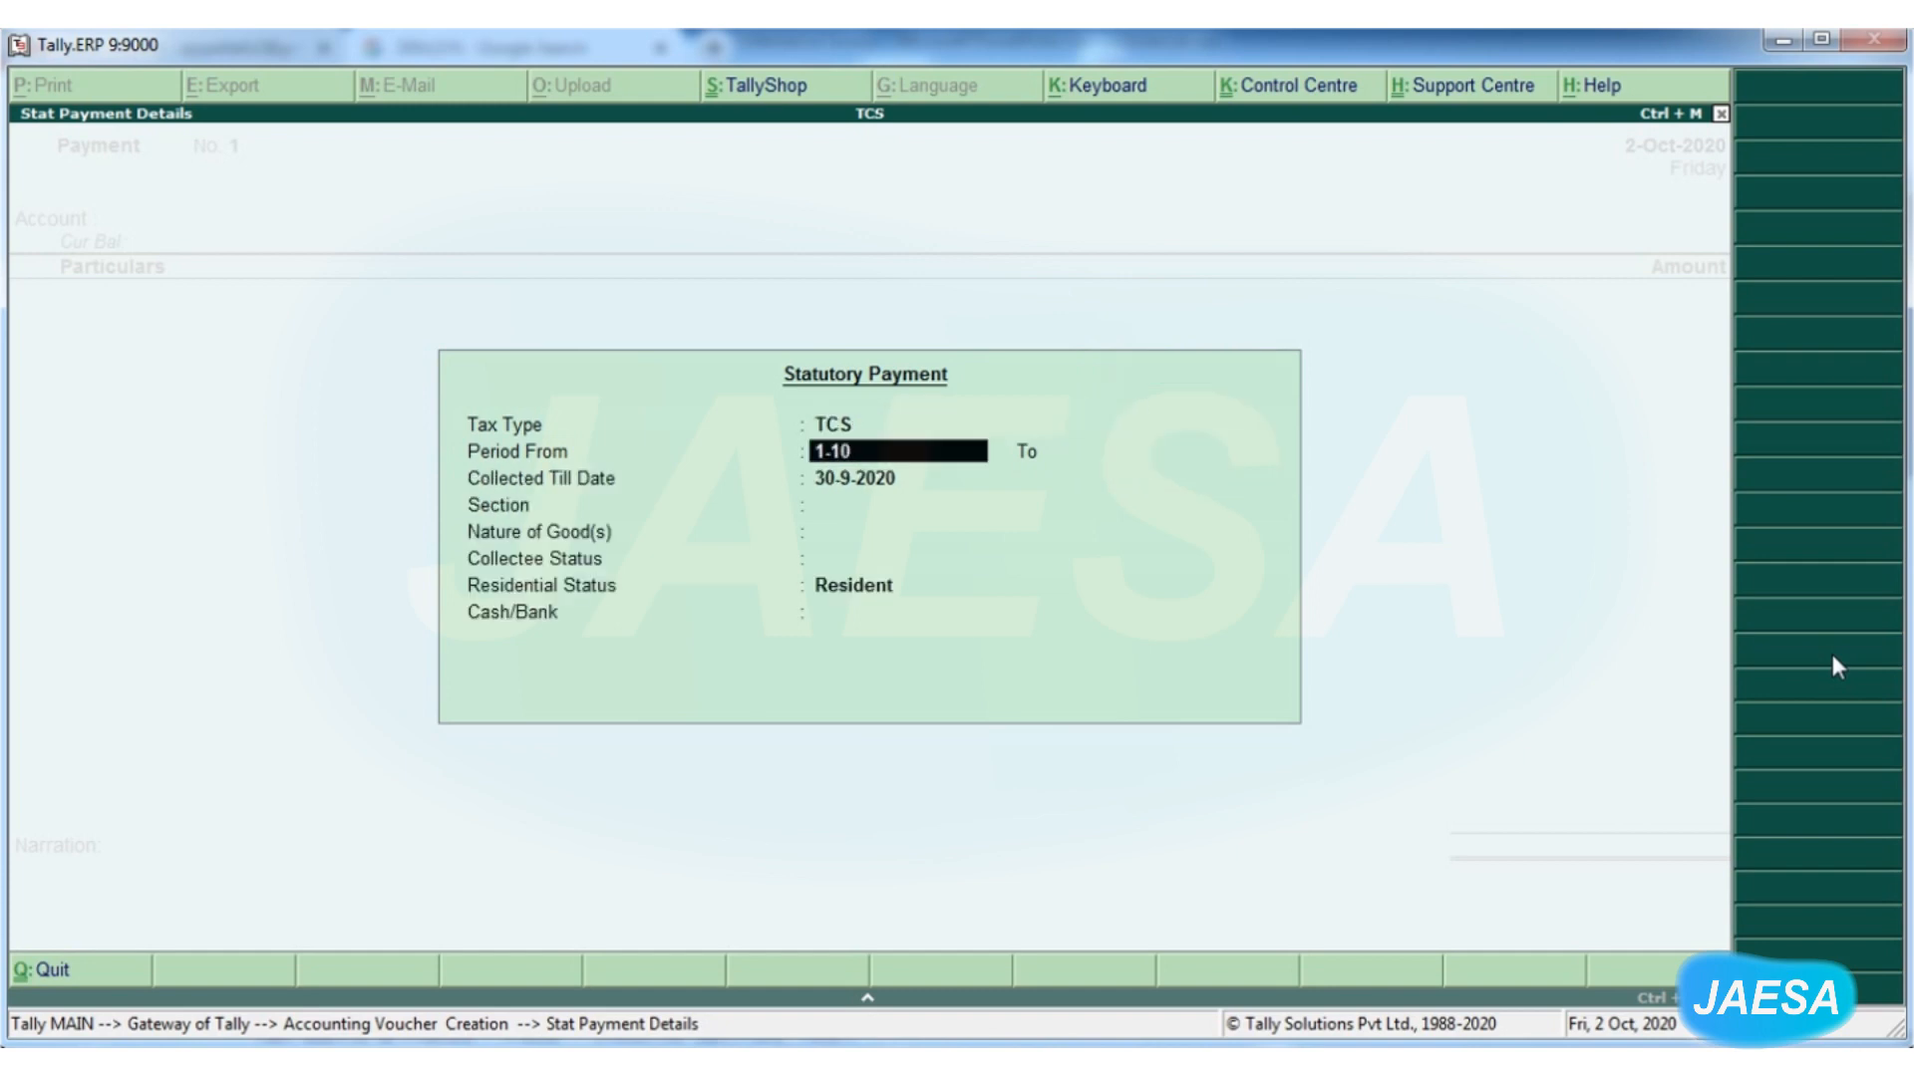
{"action": "key", "text": "Return"}
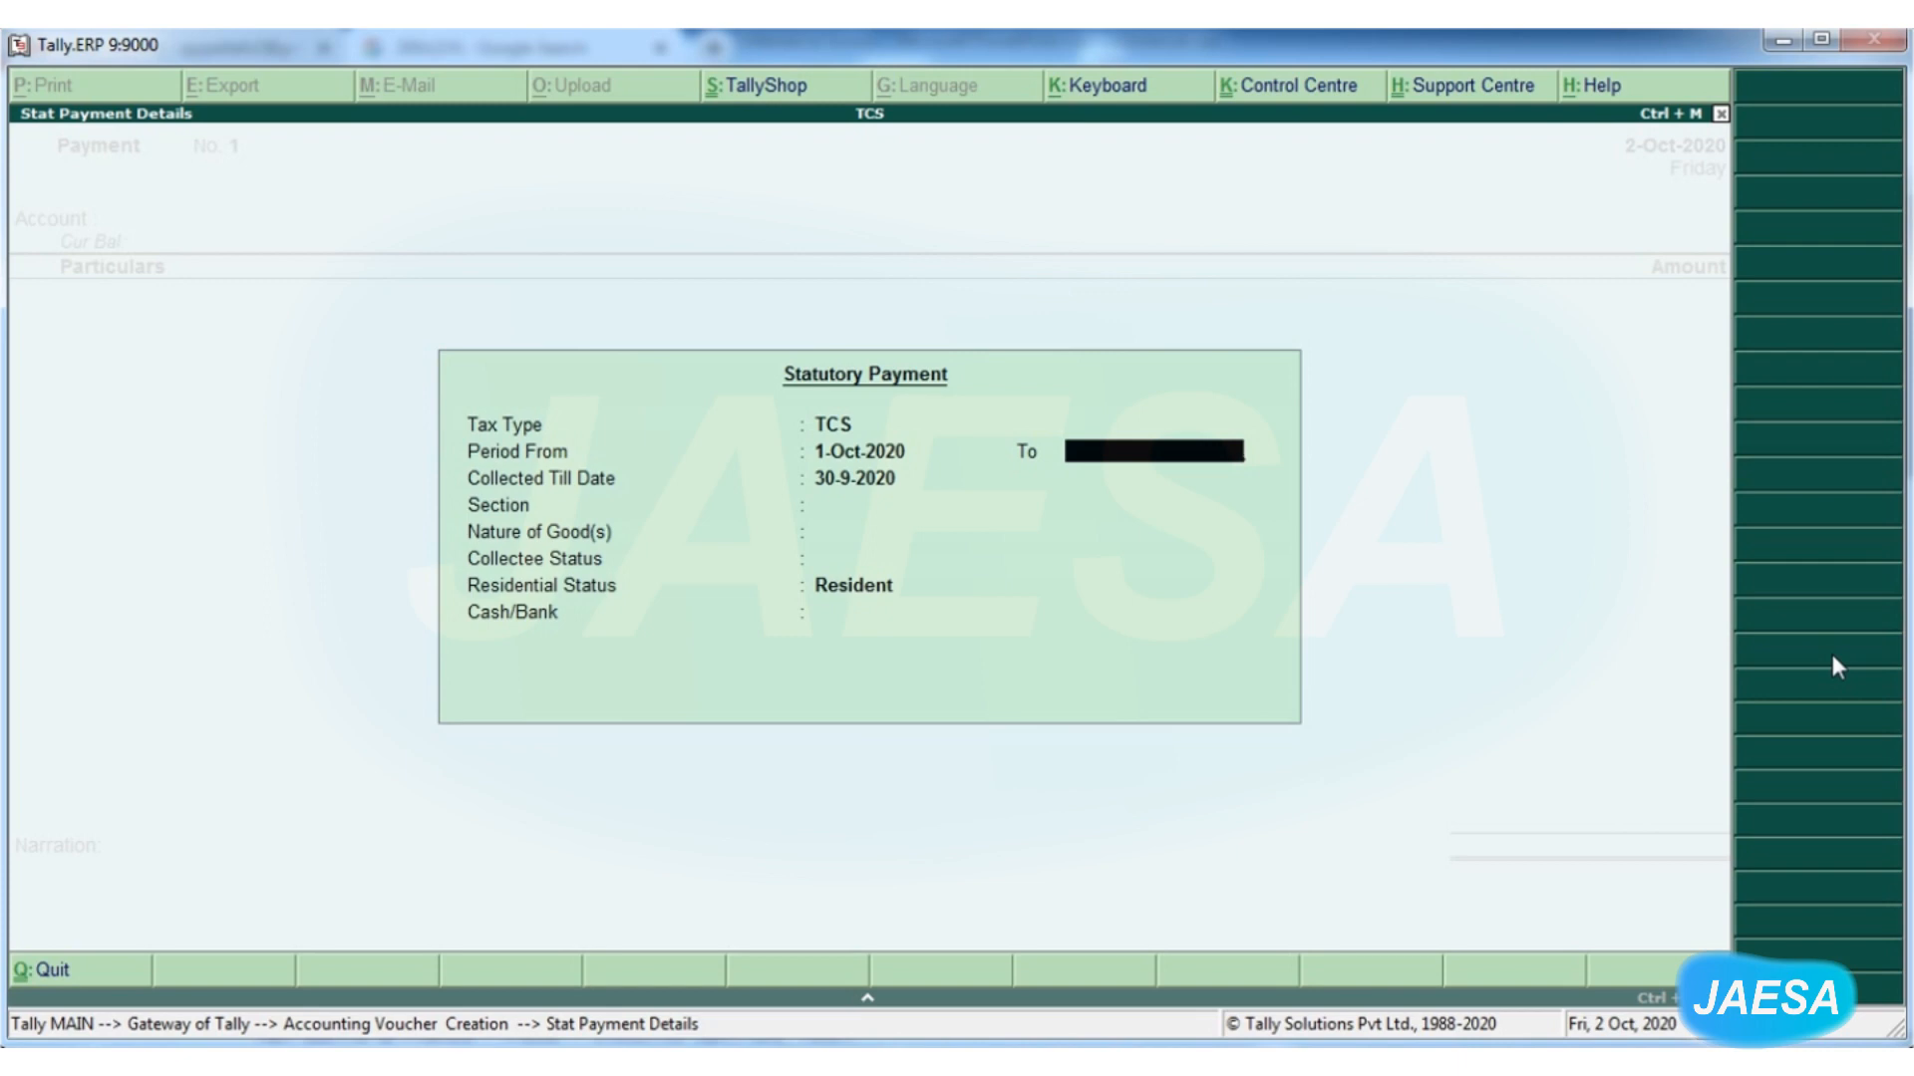
{"action": "type", "text": "31-"}
{"action": "type", "text": "10"}
{"action": "key", "text": "Return"}
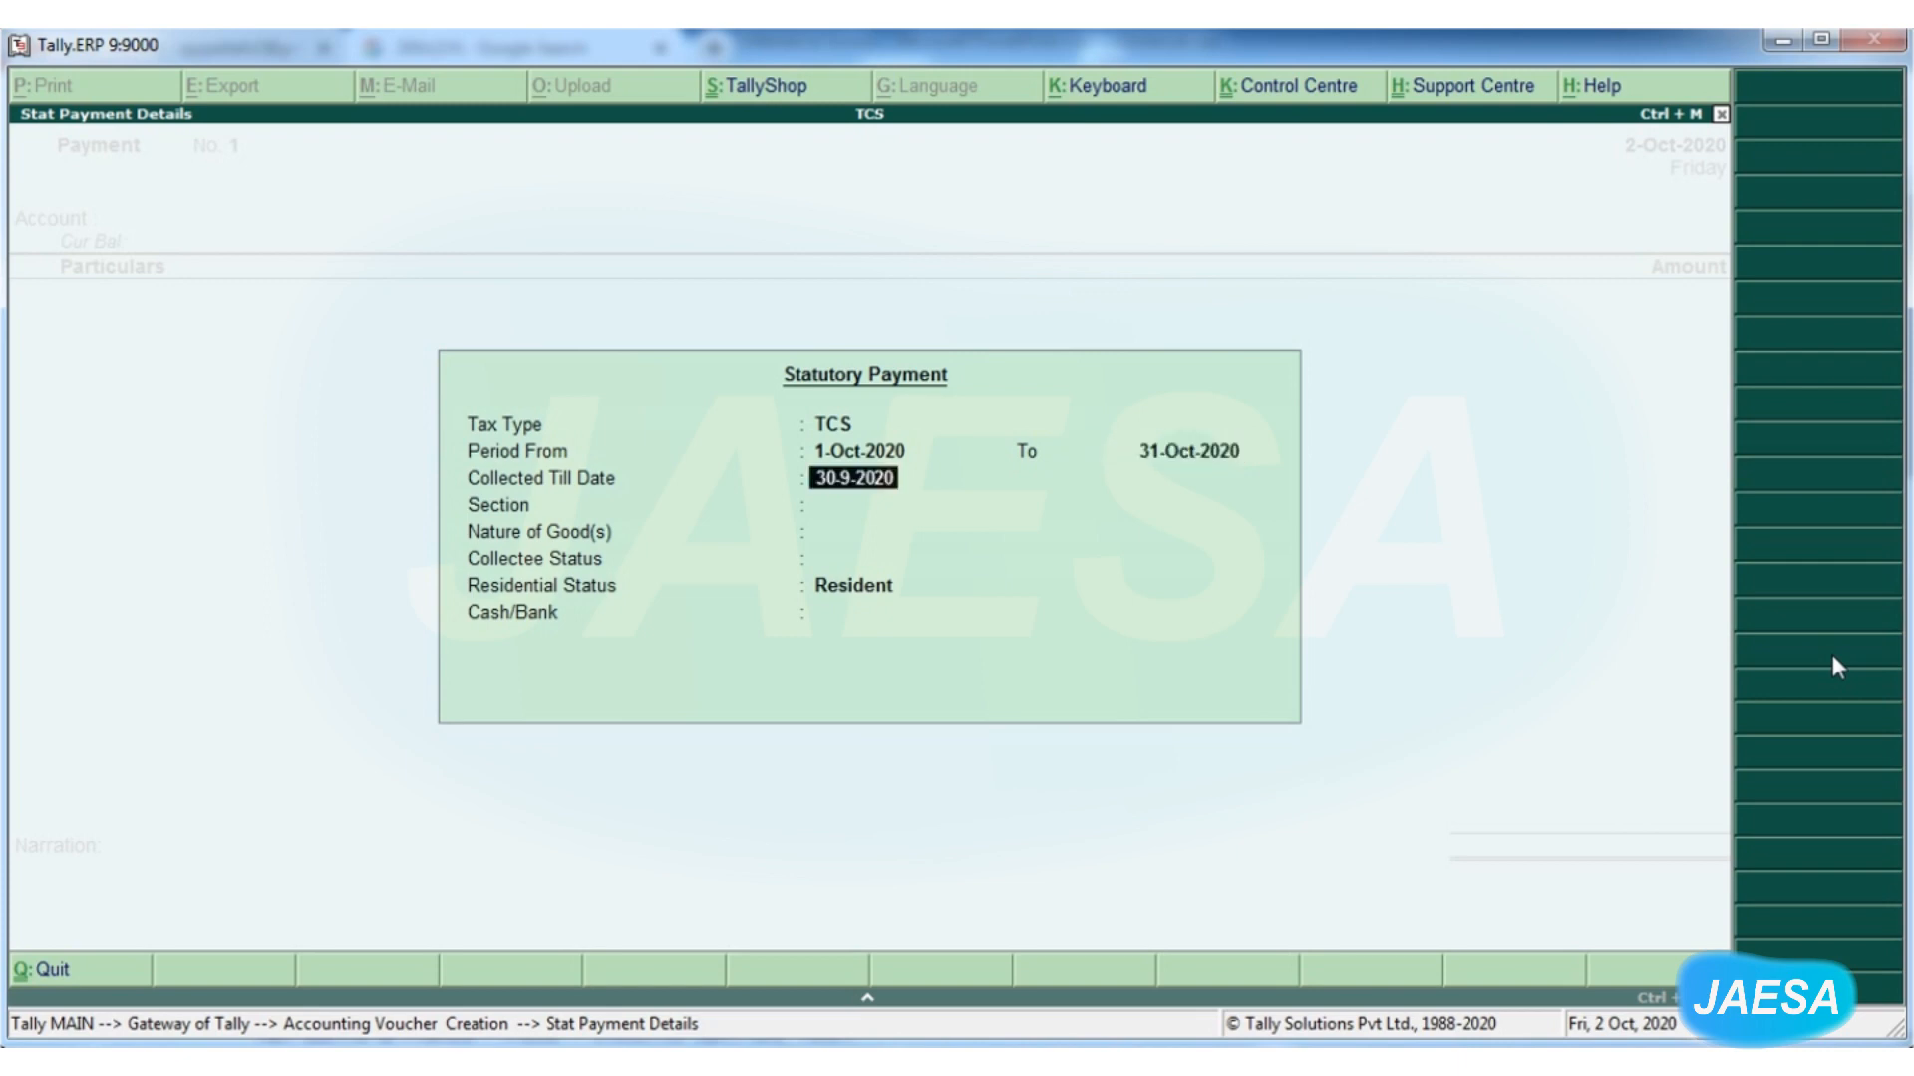
Set the statutory payment's Collected Till Date to 2-10-2020, section to 260C and nature of goods to Sale of Any Goods
{"action": "type", "text": "2-10"}
{"action": "key", "text": "Return"}
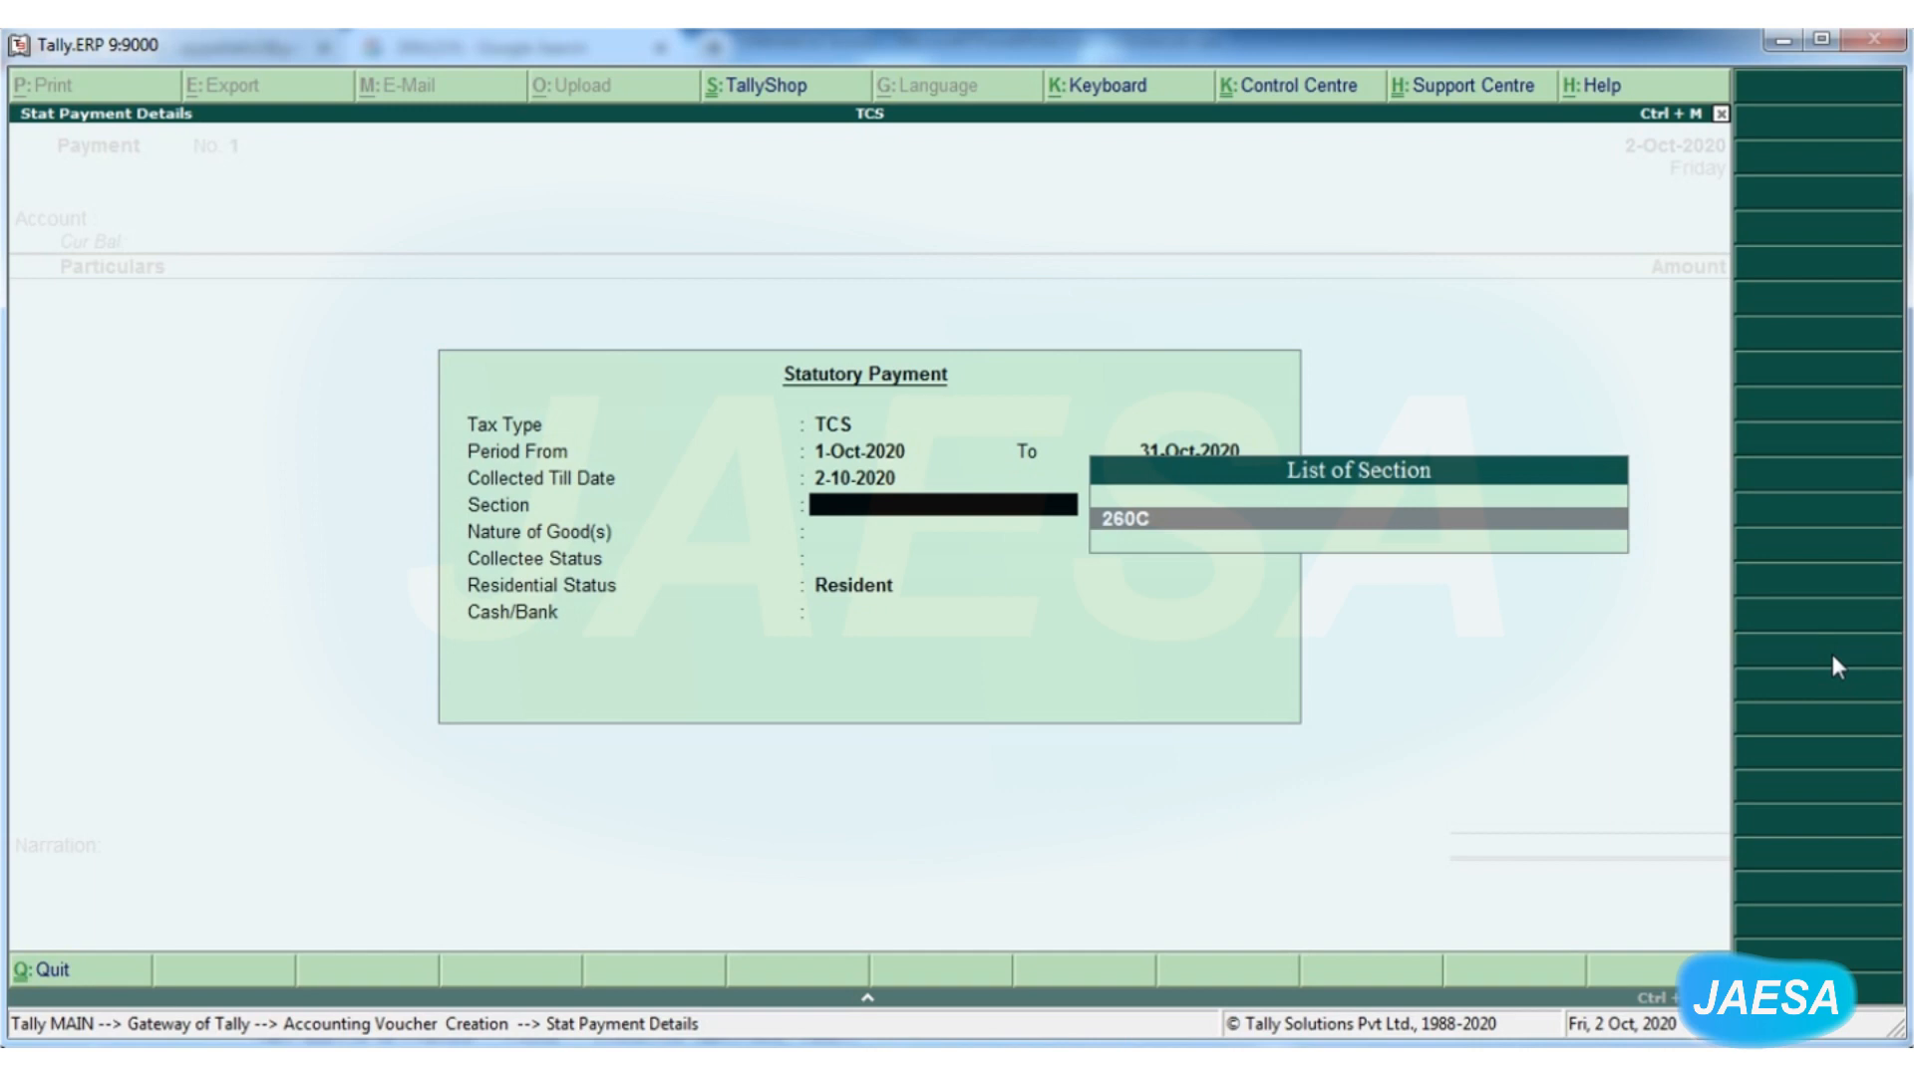
{"action": "key", "text": "Return"}
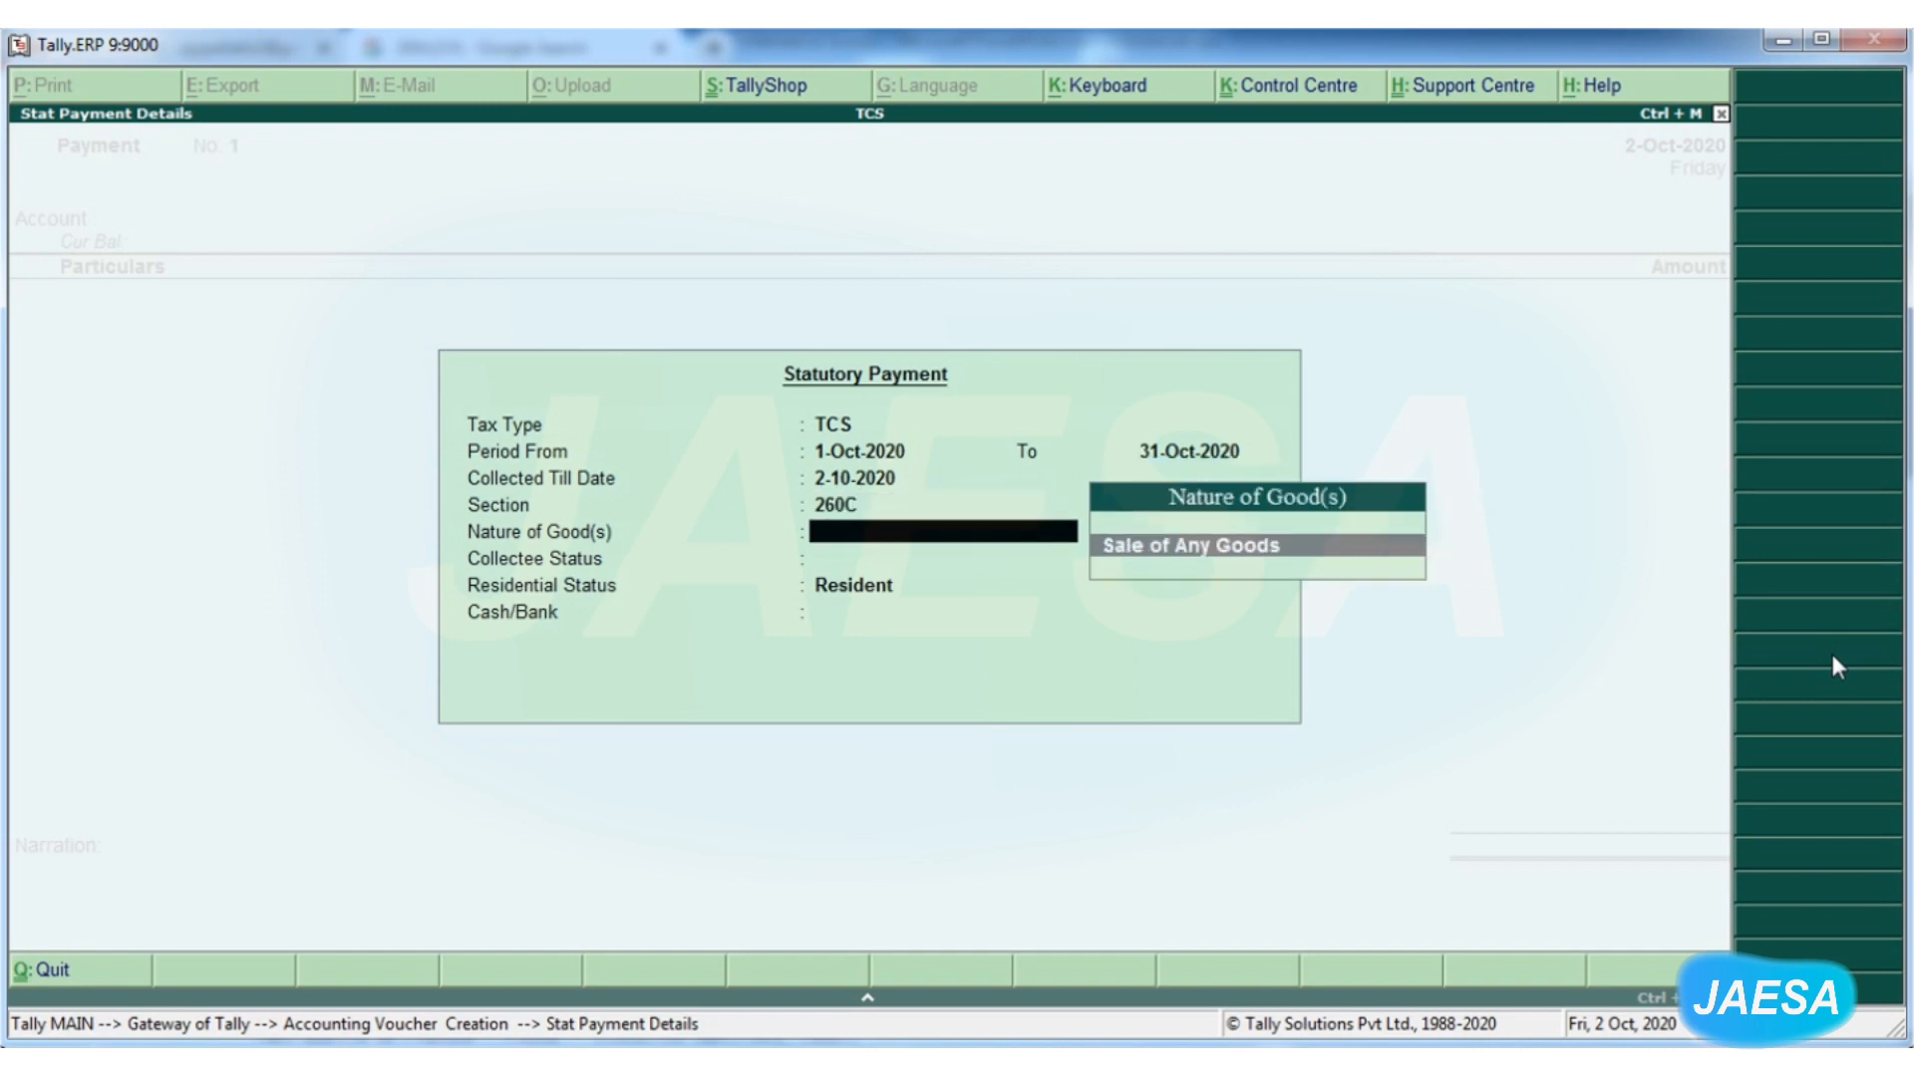
{"action": "key", "text": "Return"}
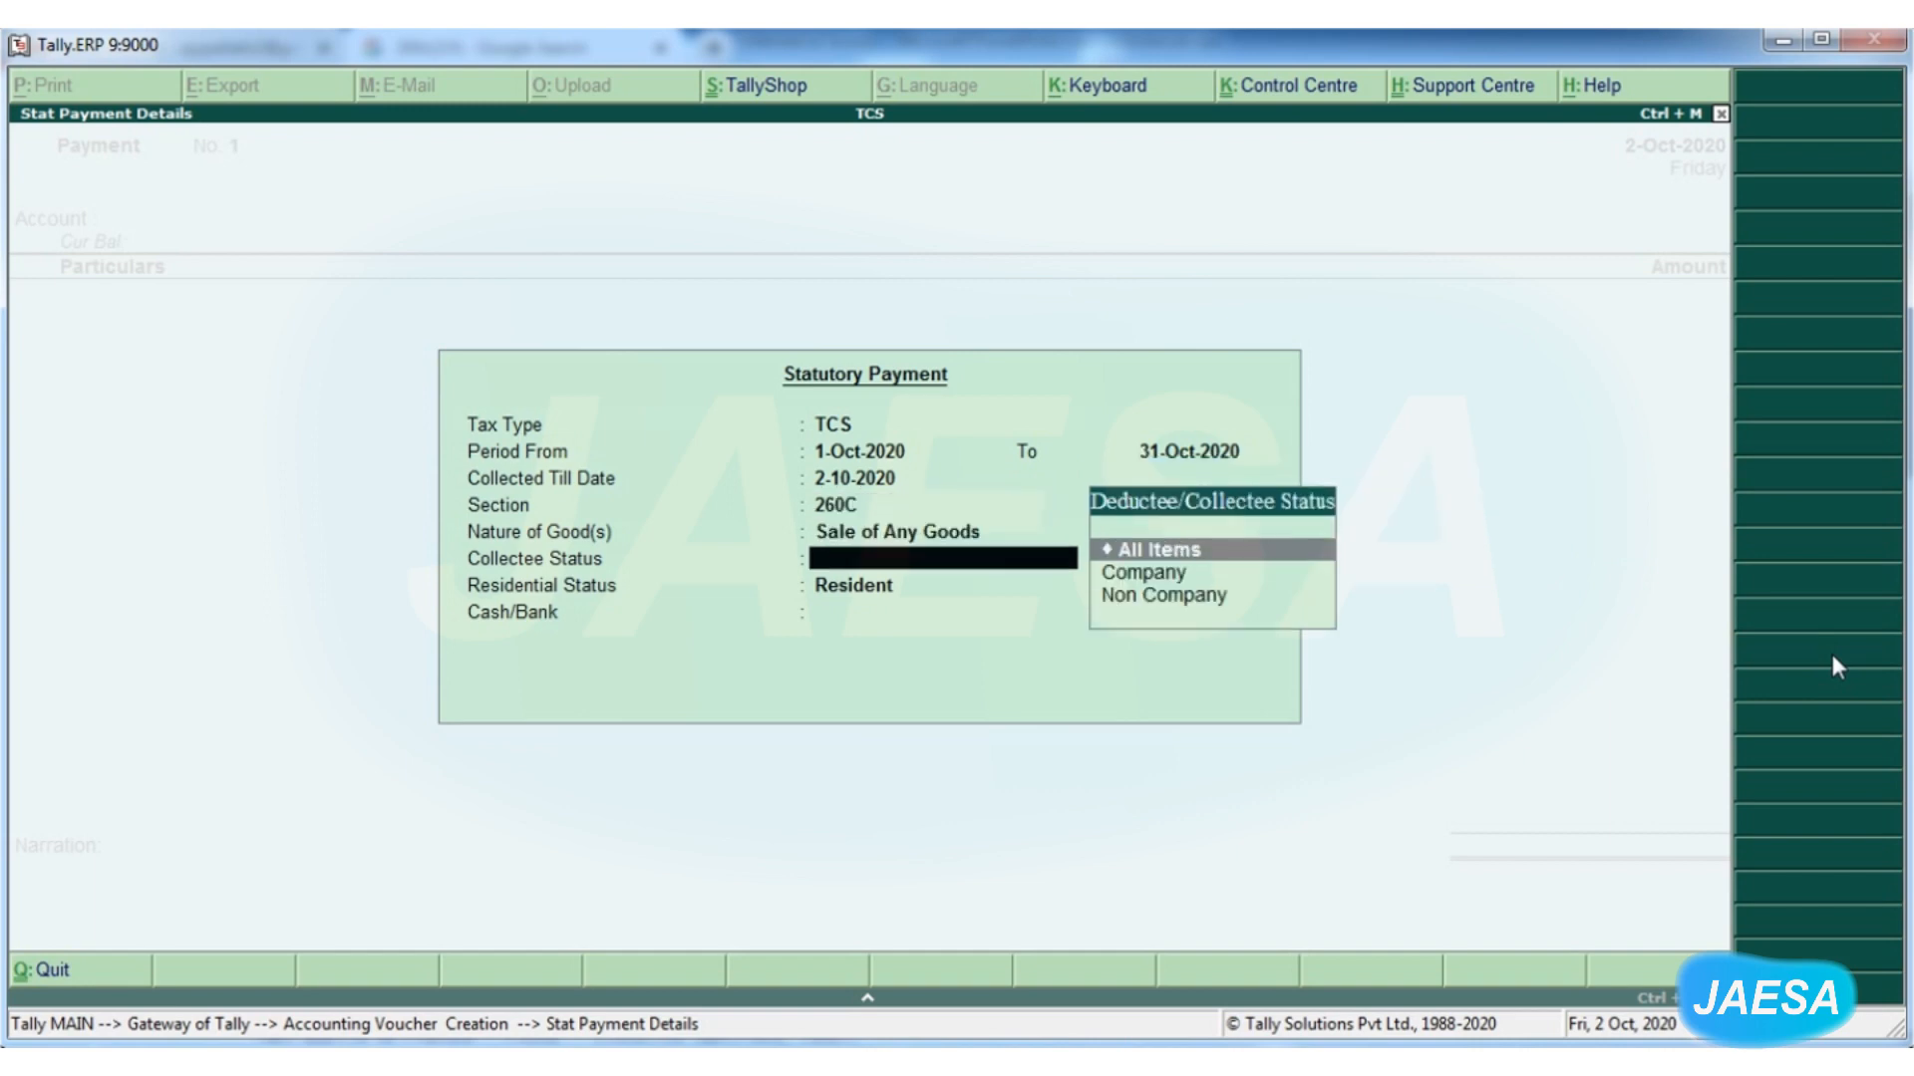
Set the collectee status and residential status to All Items and pay the collected TCS from the Cash ledger
{"action": "key", "text": "Down"}
{"action": "key", "text": "Up"}
{"action": "key", "text": "Return"}
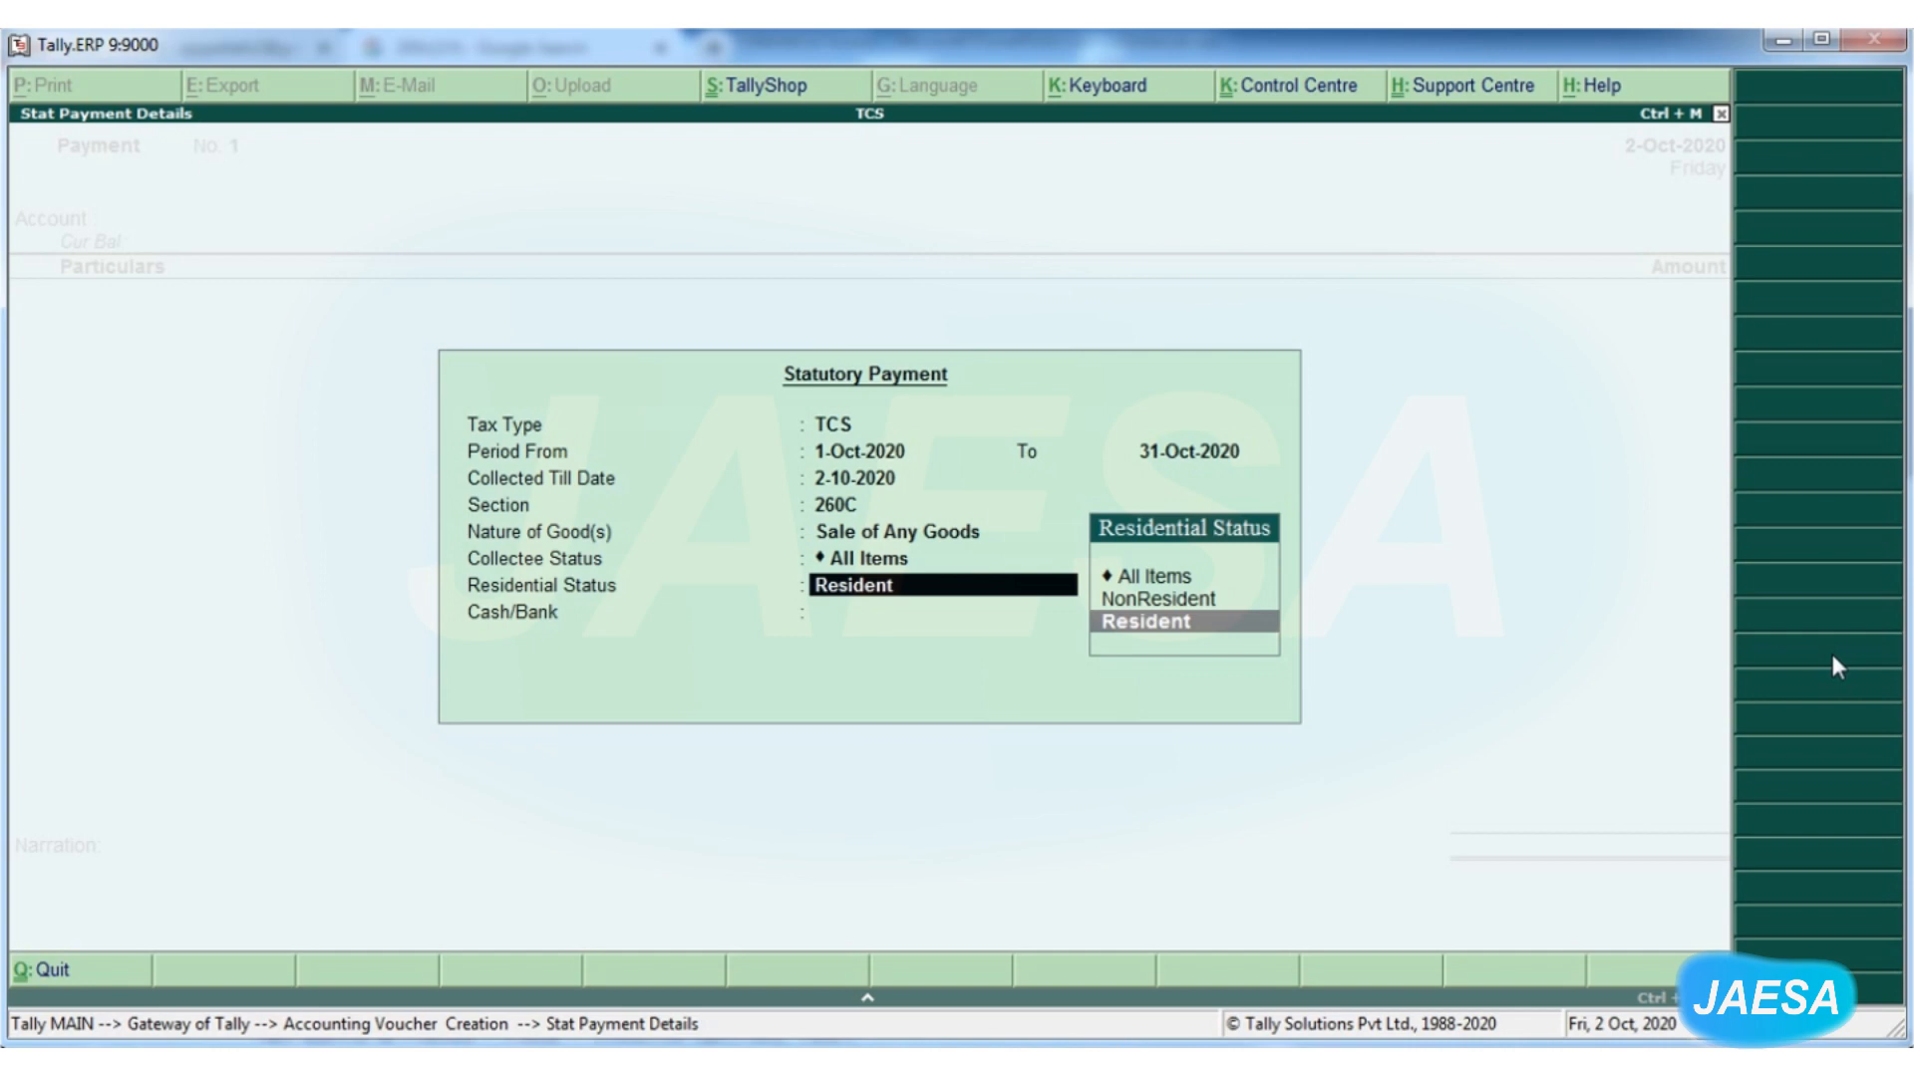
{"action": "key", "text": "Up"}
{"action": "key", "text": "Up"}
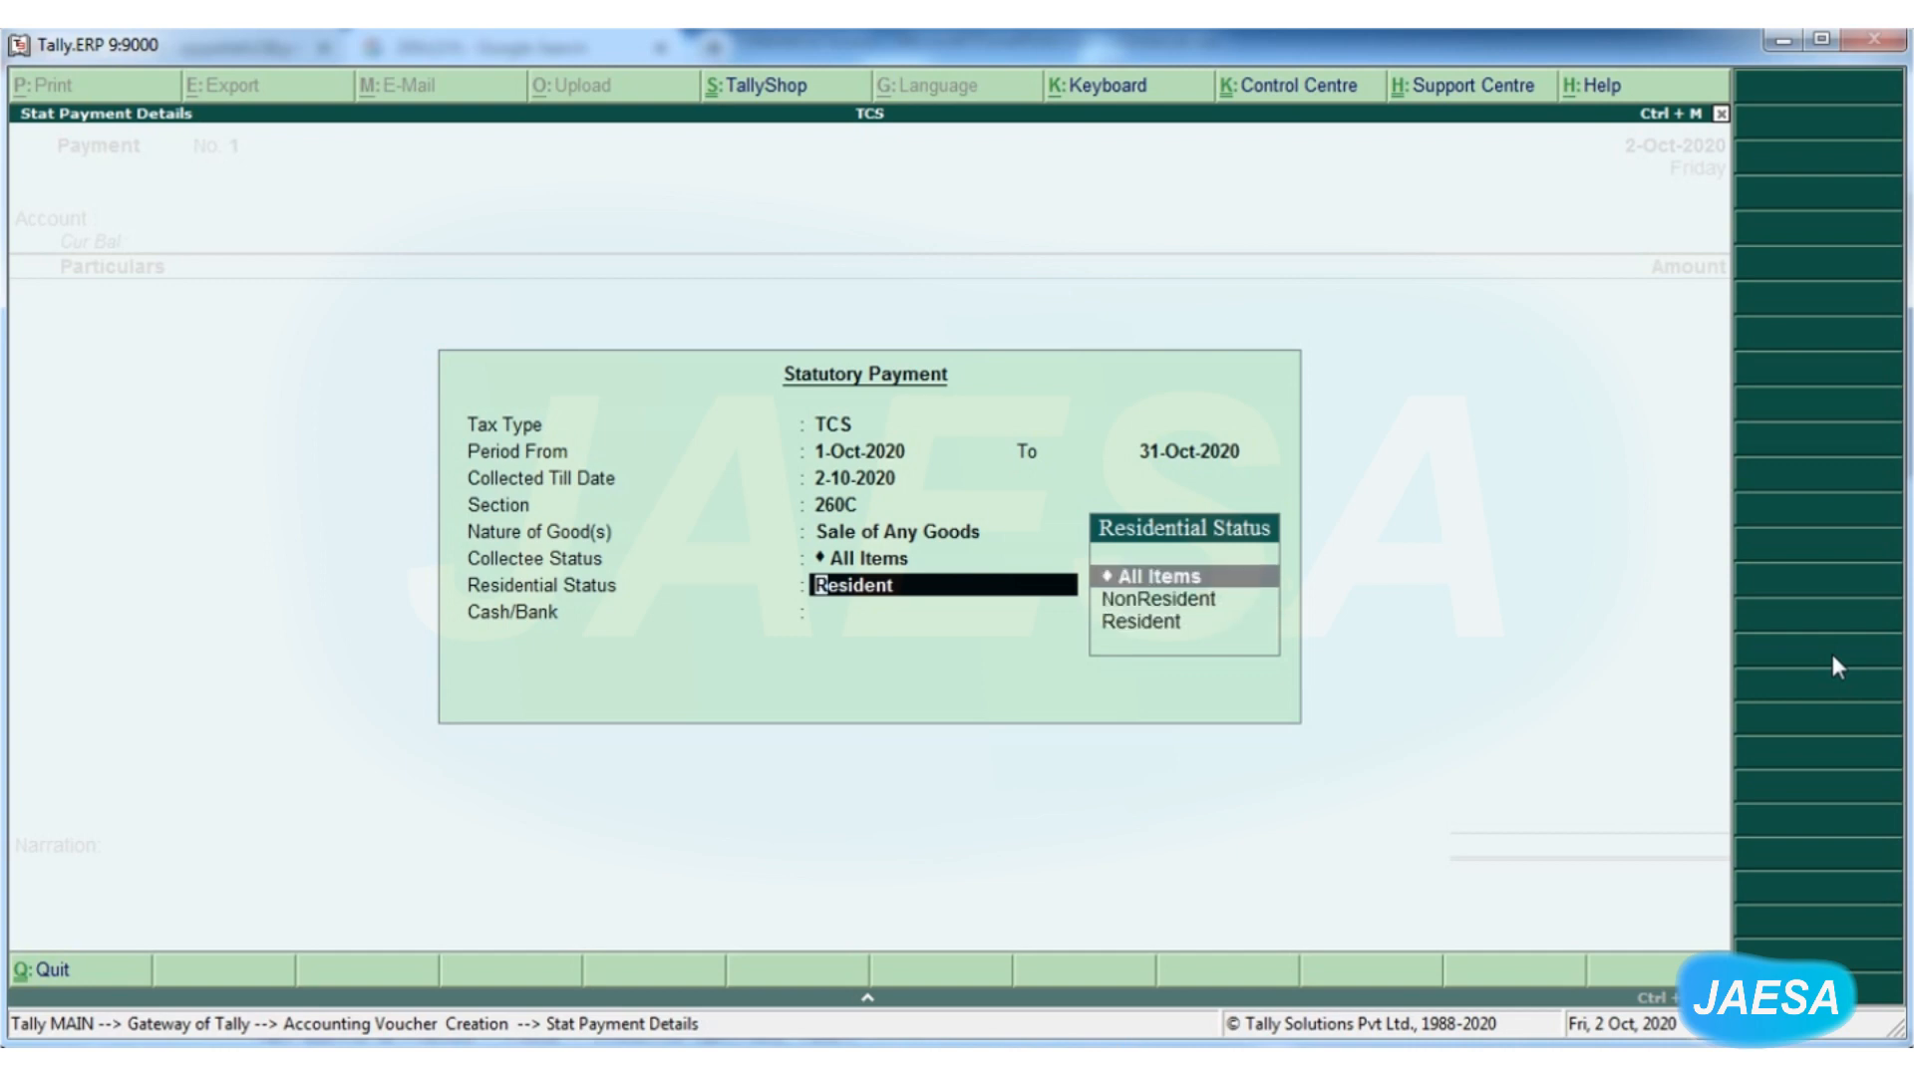
{"action": "key", "text": "Return"}
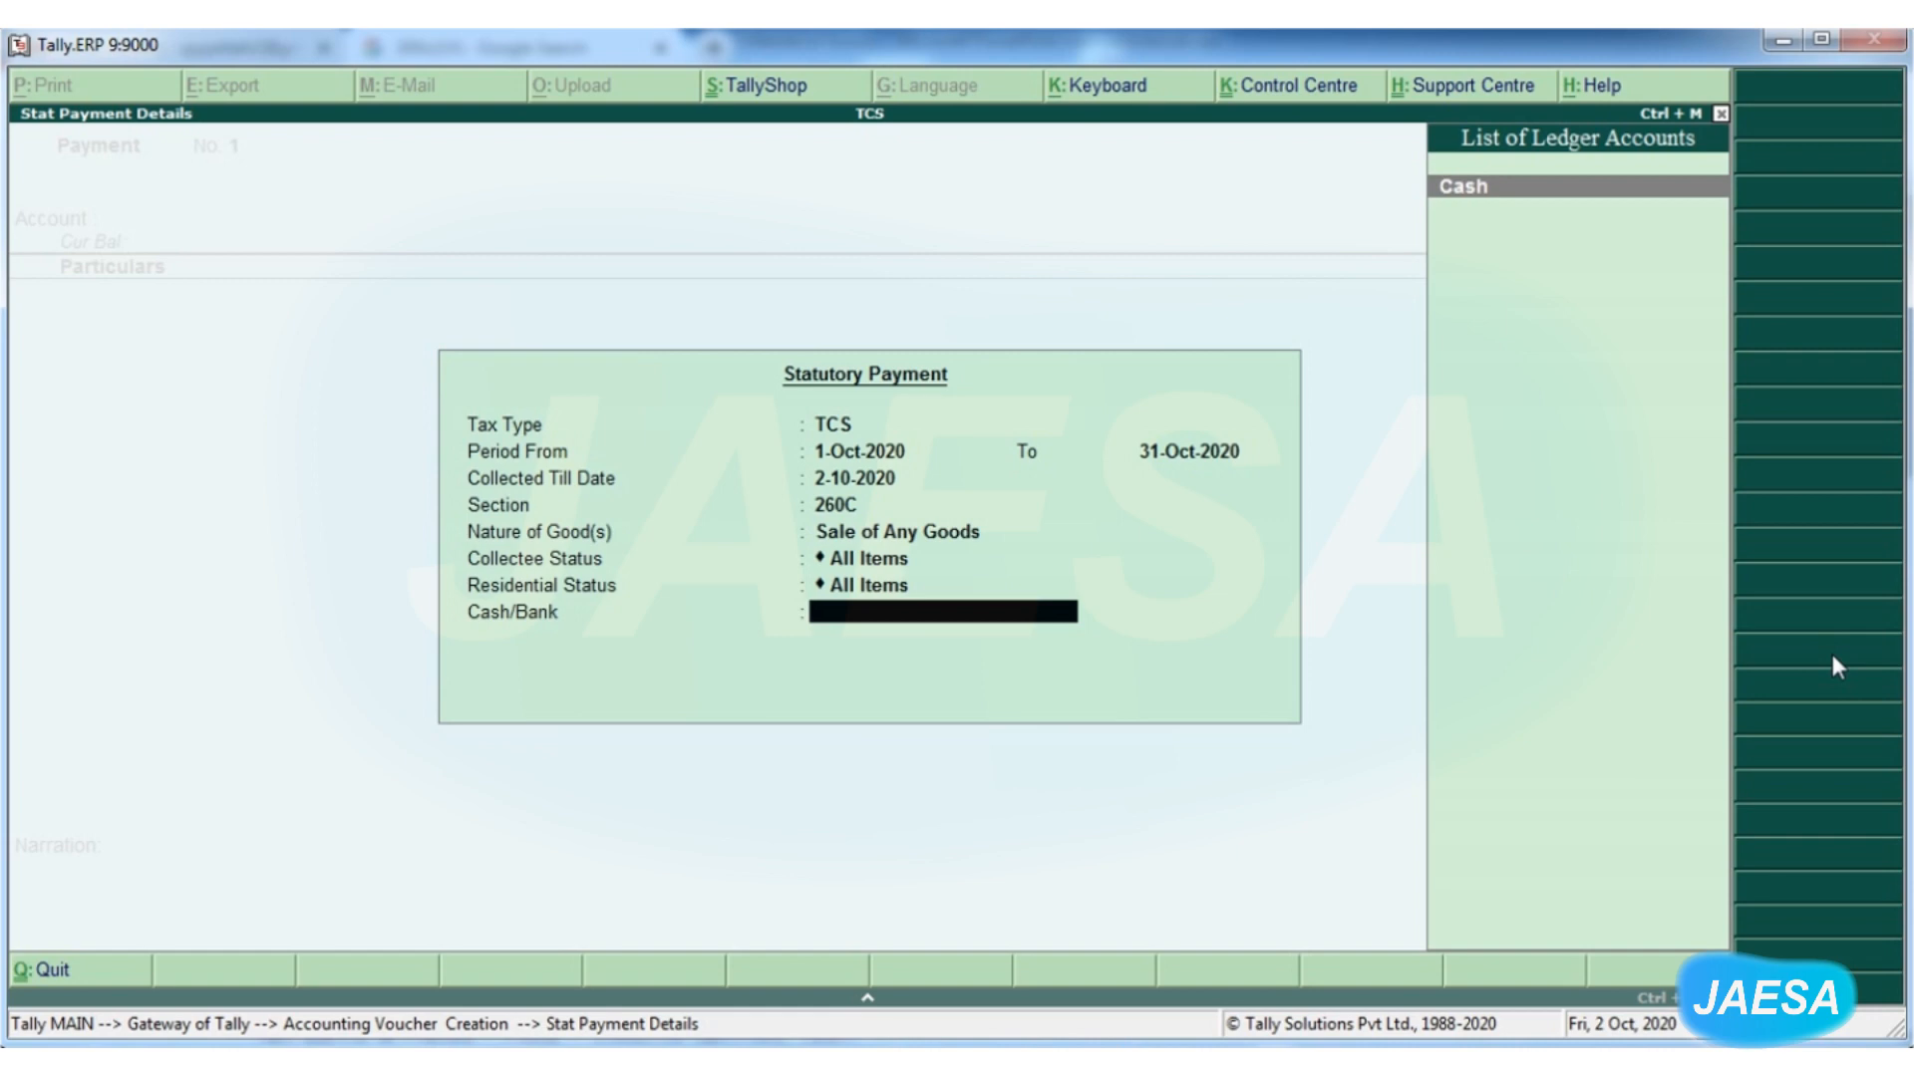
{"action": "key", "text": "Return"}
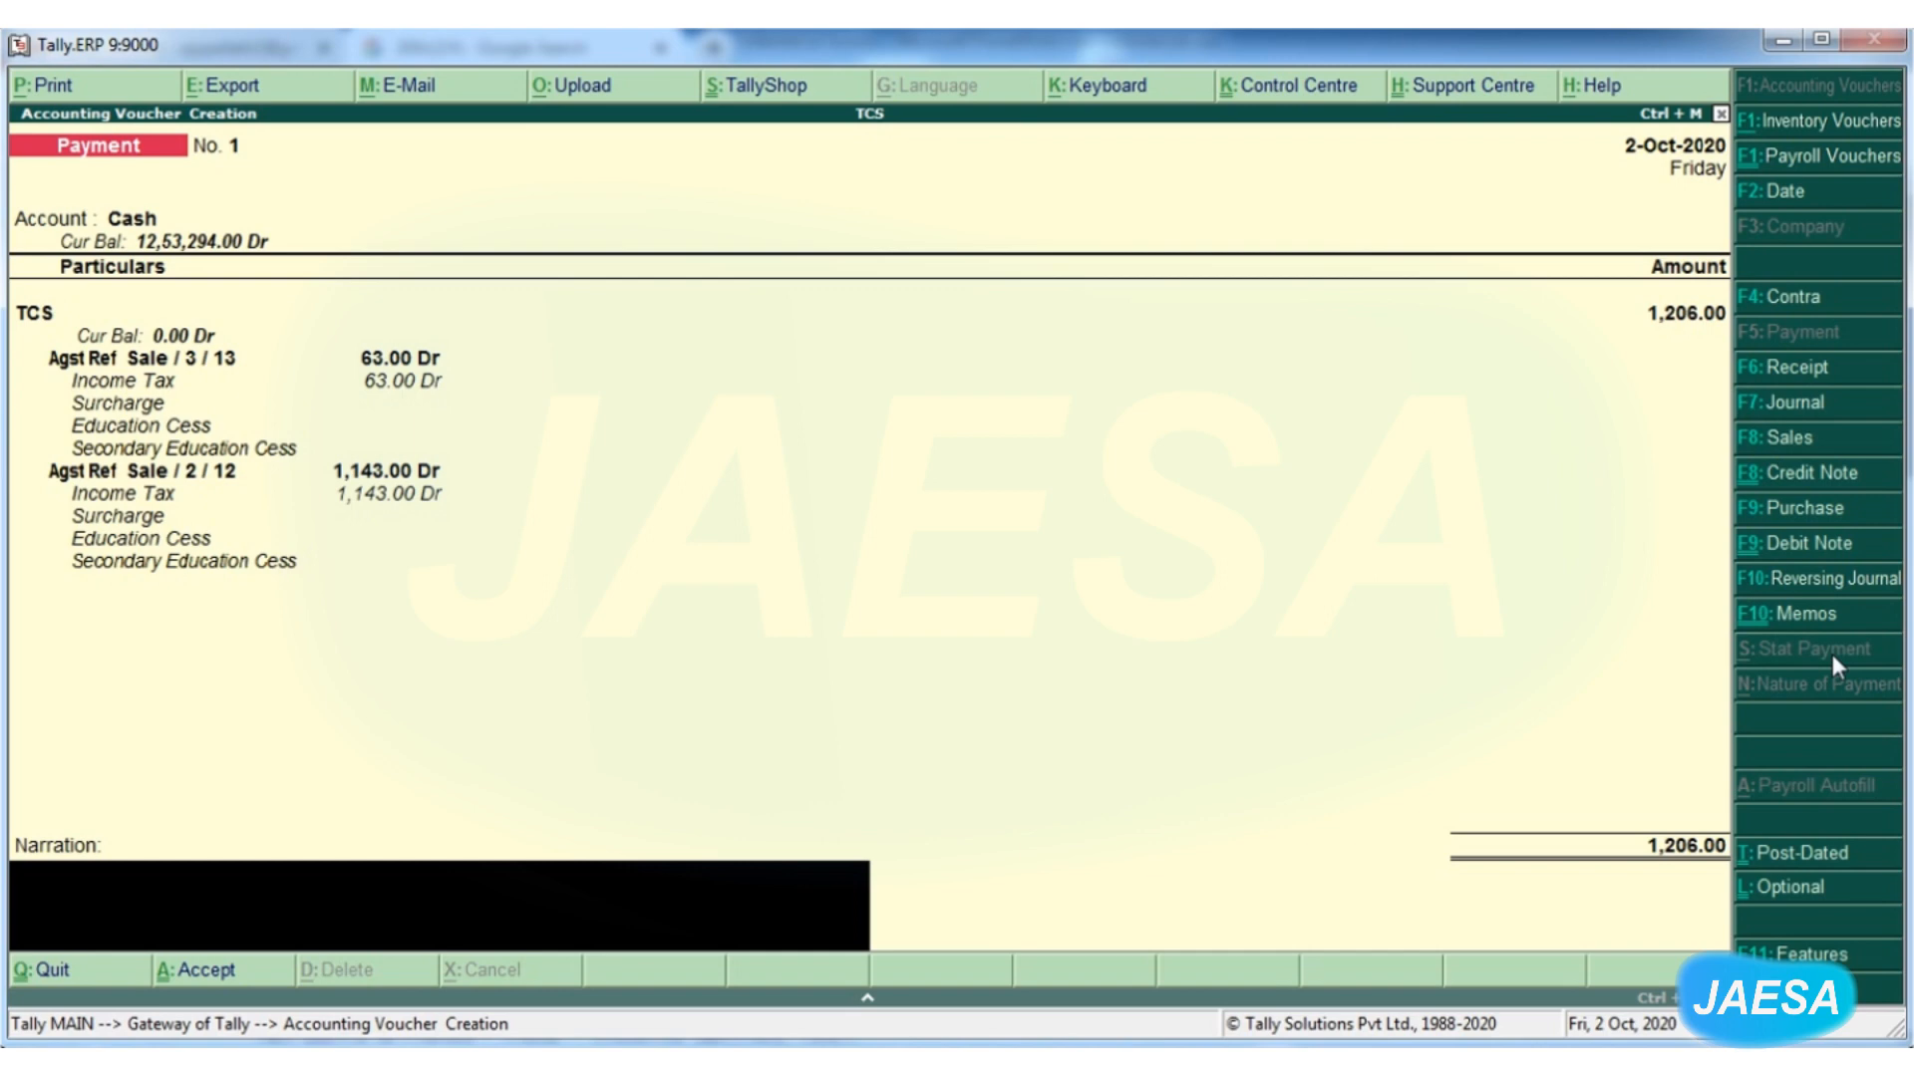
Save the TCS payment voucher without a narration and leave voucher entry
{"action": "key", "text": "Return"}
{"action": "key", "text": "Return"}
{"action": "key", "text": "Escape"}
{"action": "key", "text": "Return"}
Open the Form 27 EQ report from the statutory TCS reports
{"action": "key", "text": "d"}
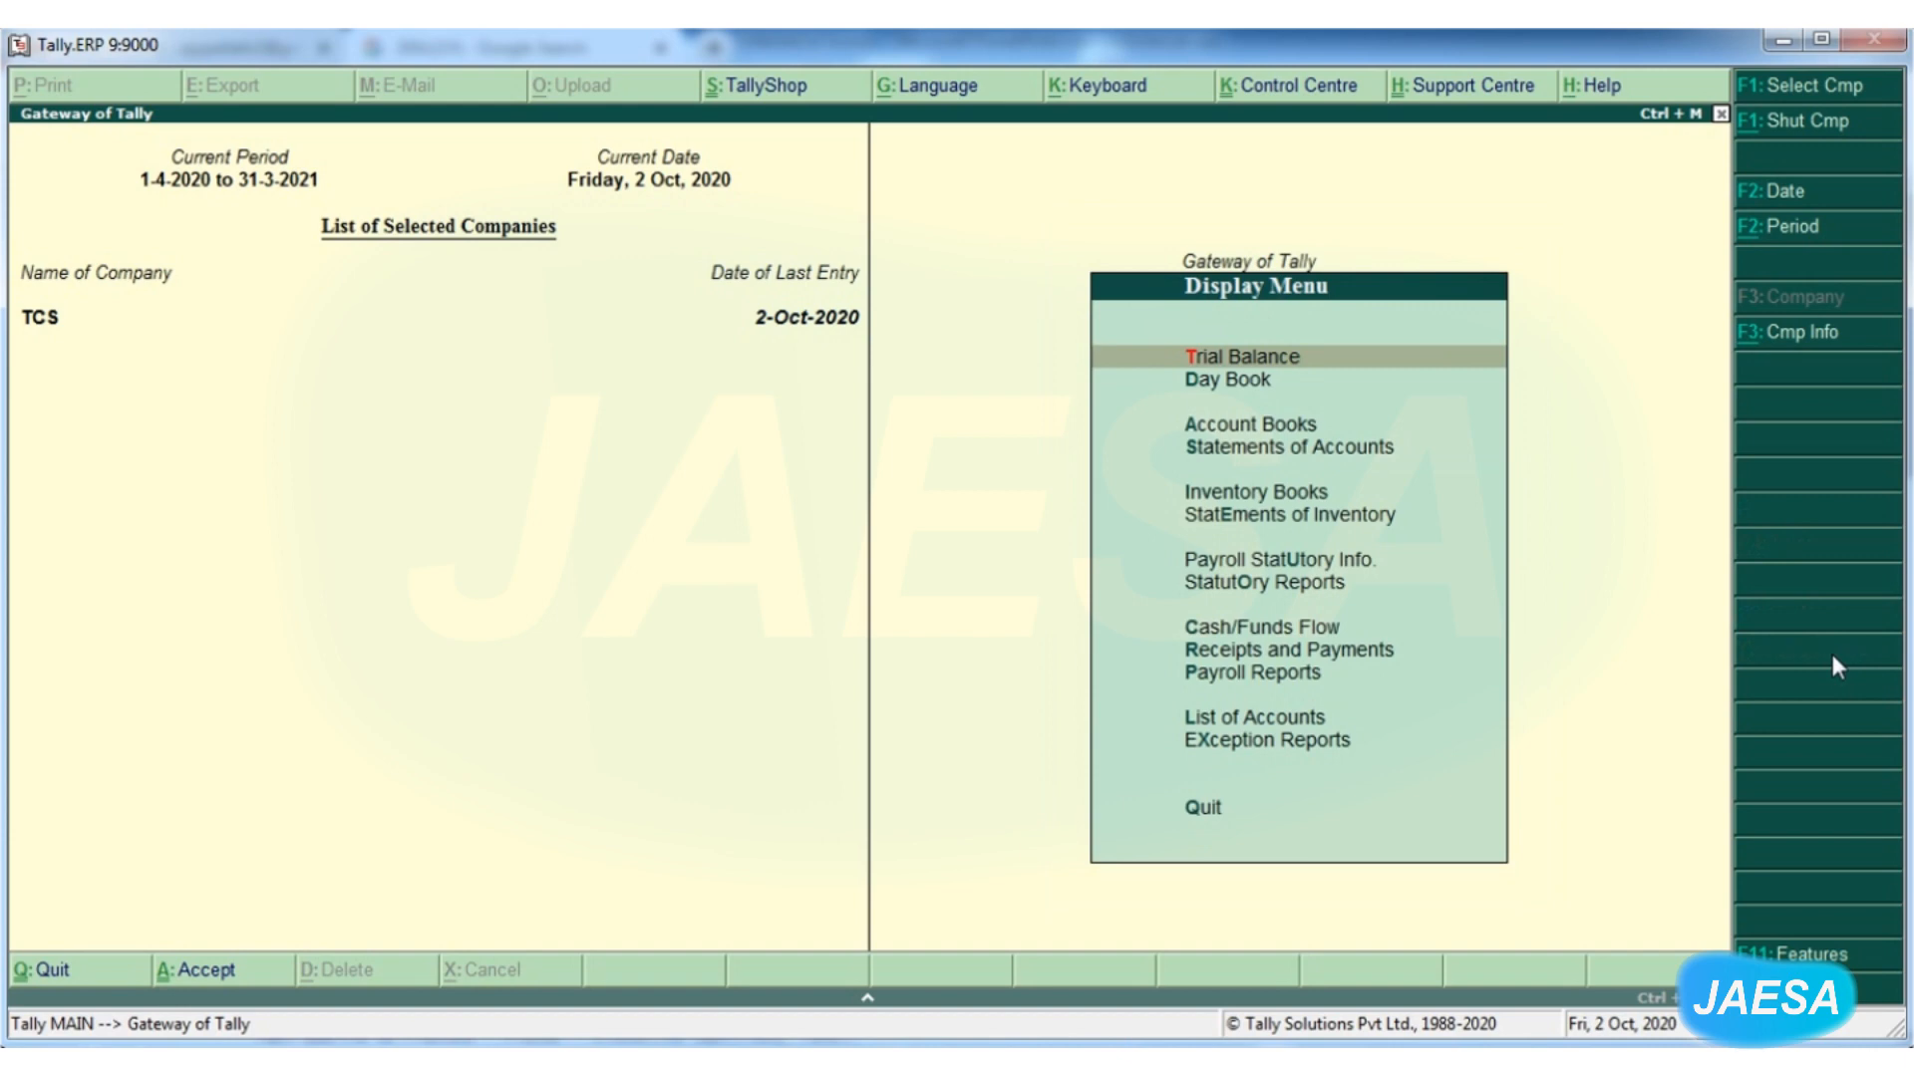
{"action": "key", "text": "Down"}
{"action": "key", "text": "Down"}
{"action": "key", "text": "Down"}
{"action": "key", "text": "Down"}
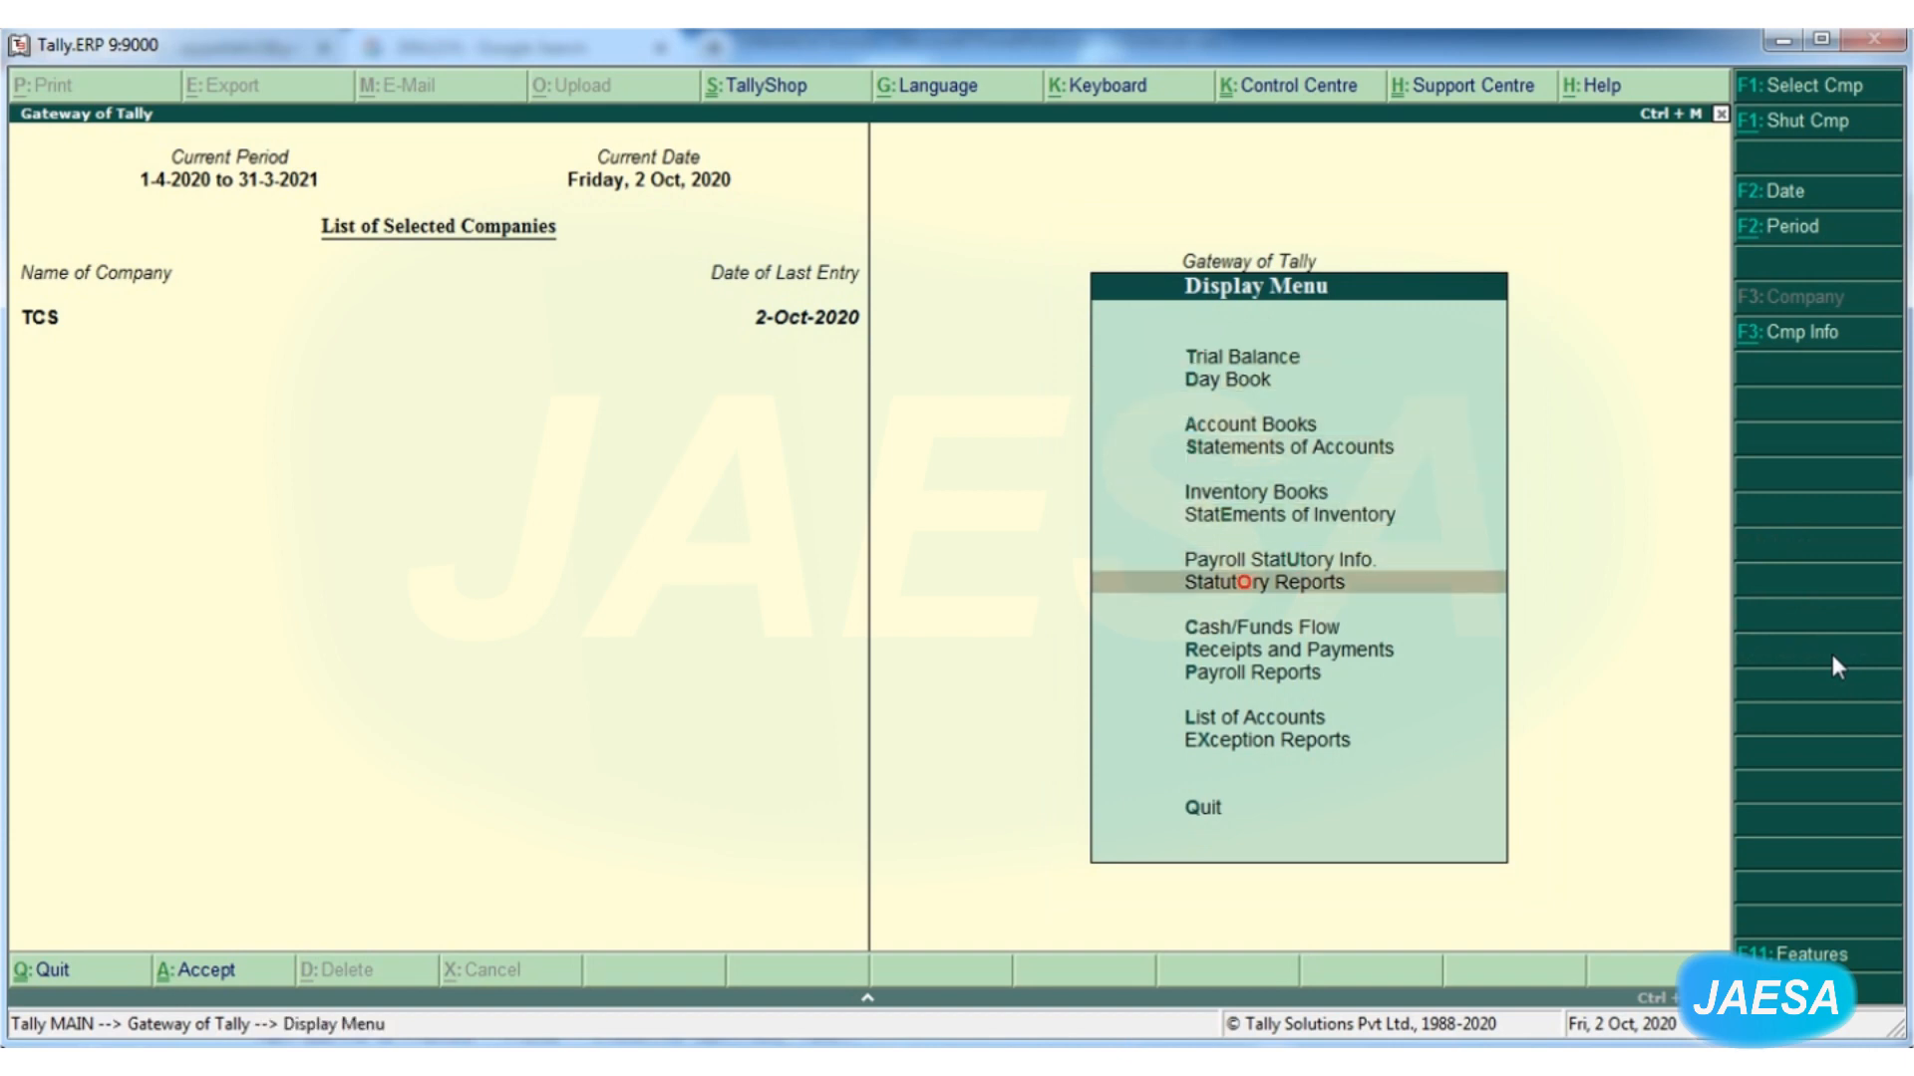
{"action": "key", "text": "Return"}
{"action": "key", "text": "Down"}
{"action": "key", "text": "Down"}
{"action": "key", "text": "Down"}
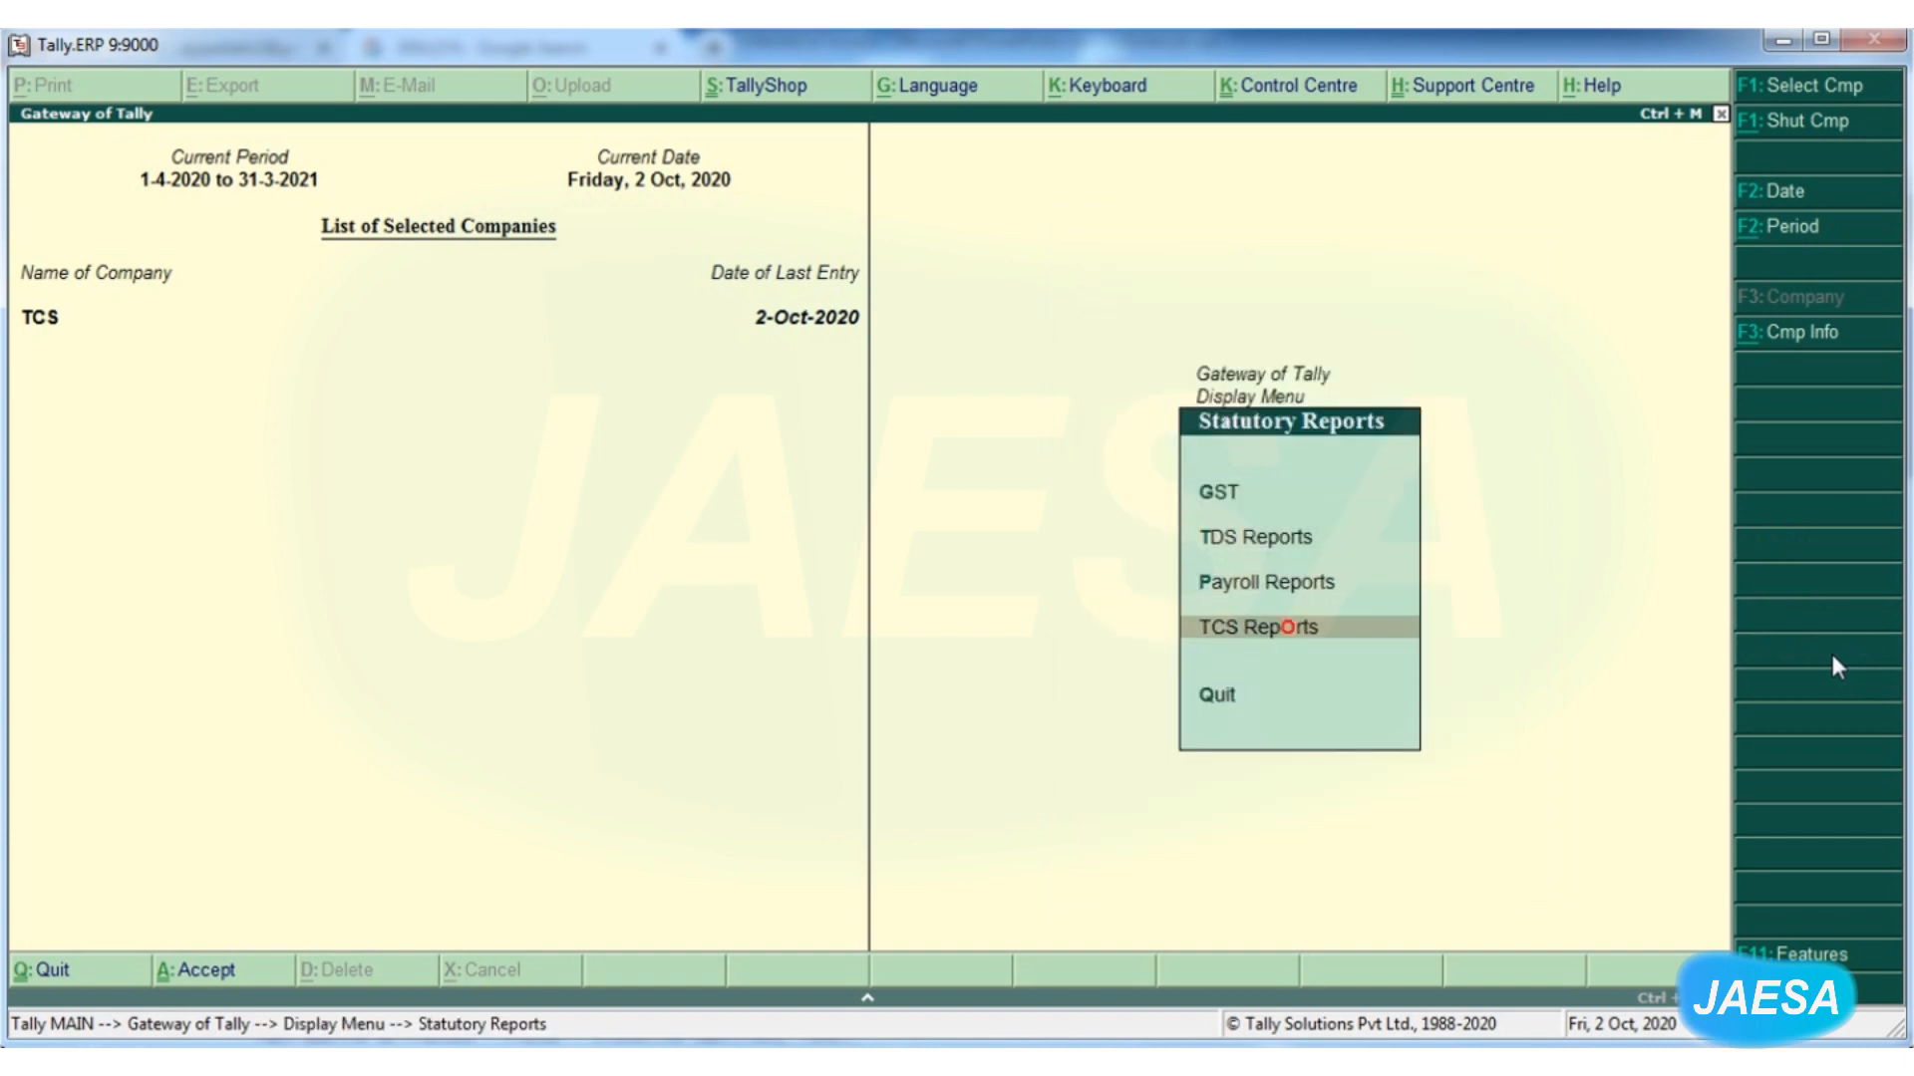
{"action": "key", "text": "Return"}
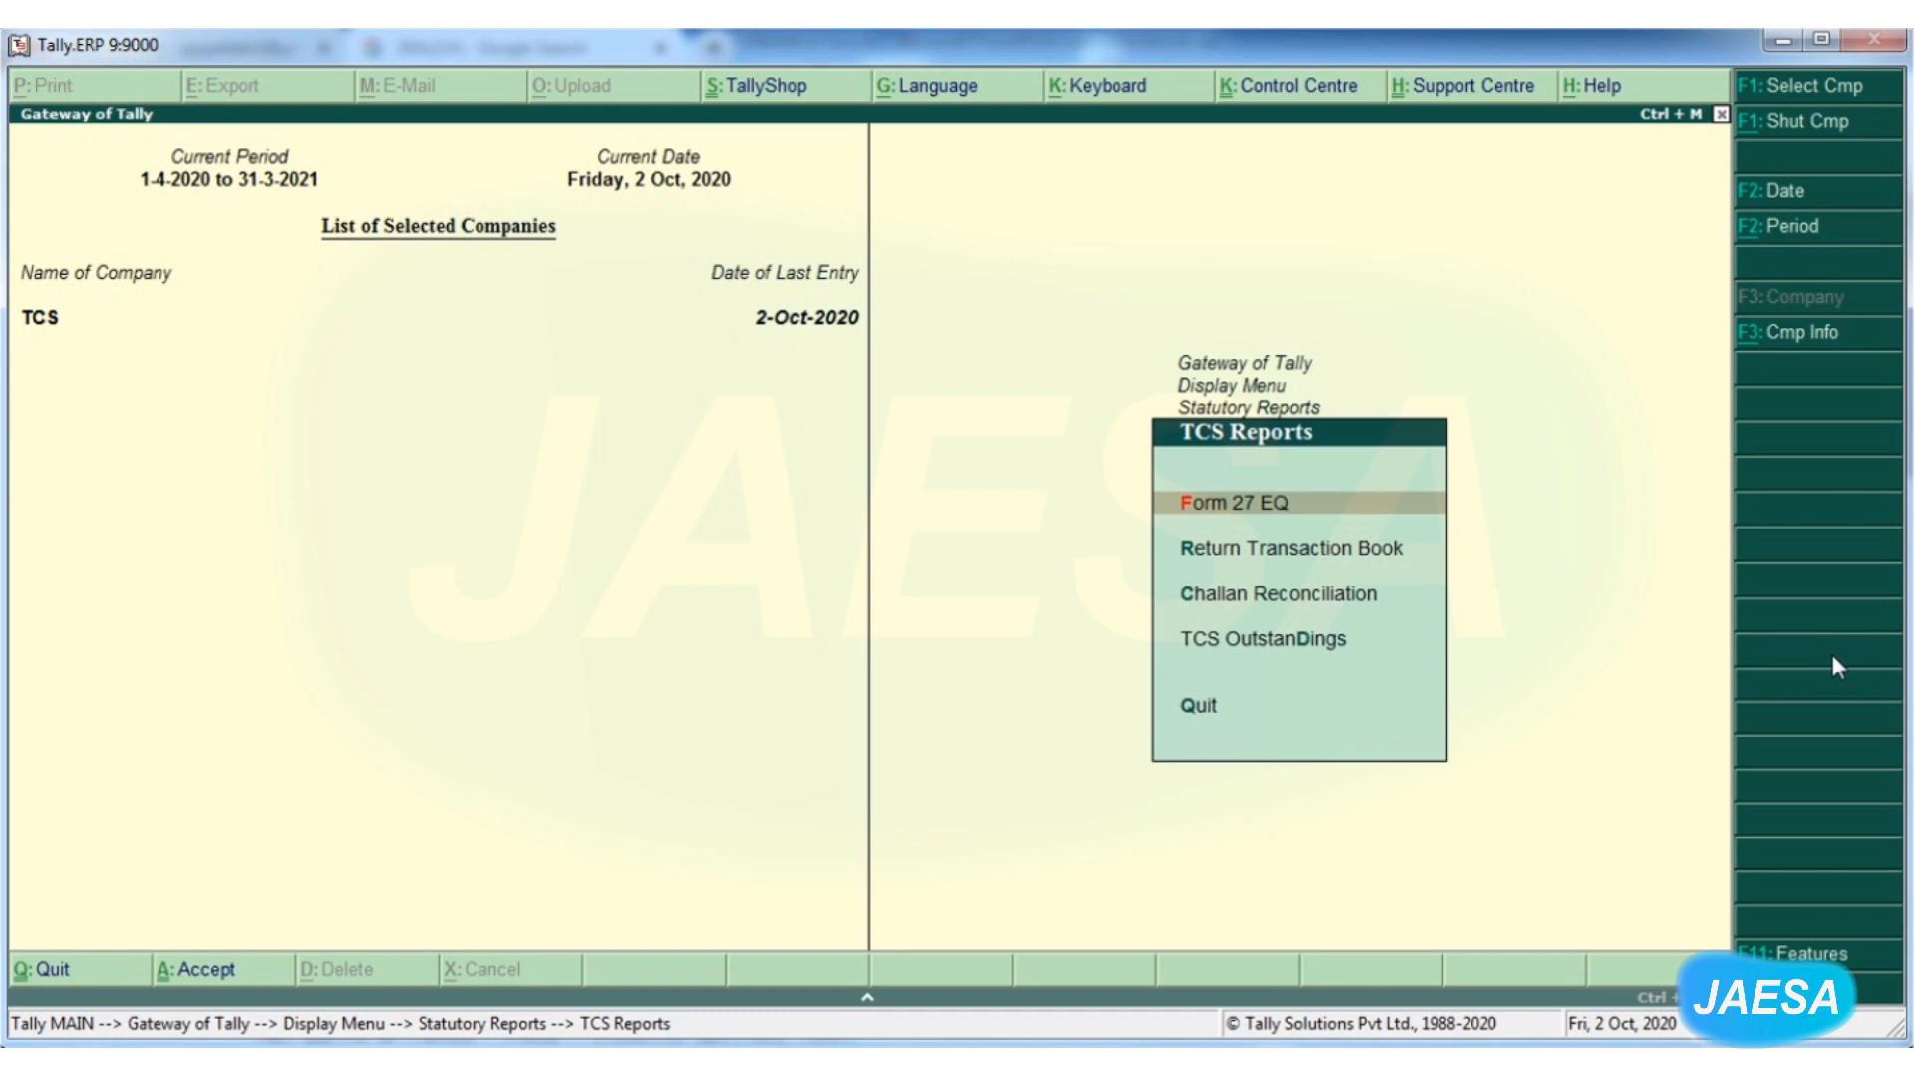
{"action": "key", "text": "Return"}
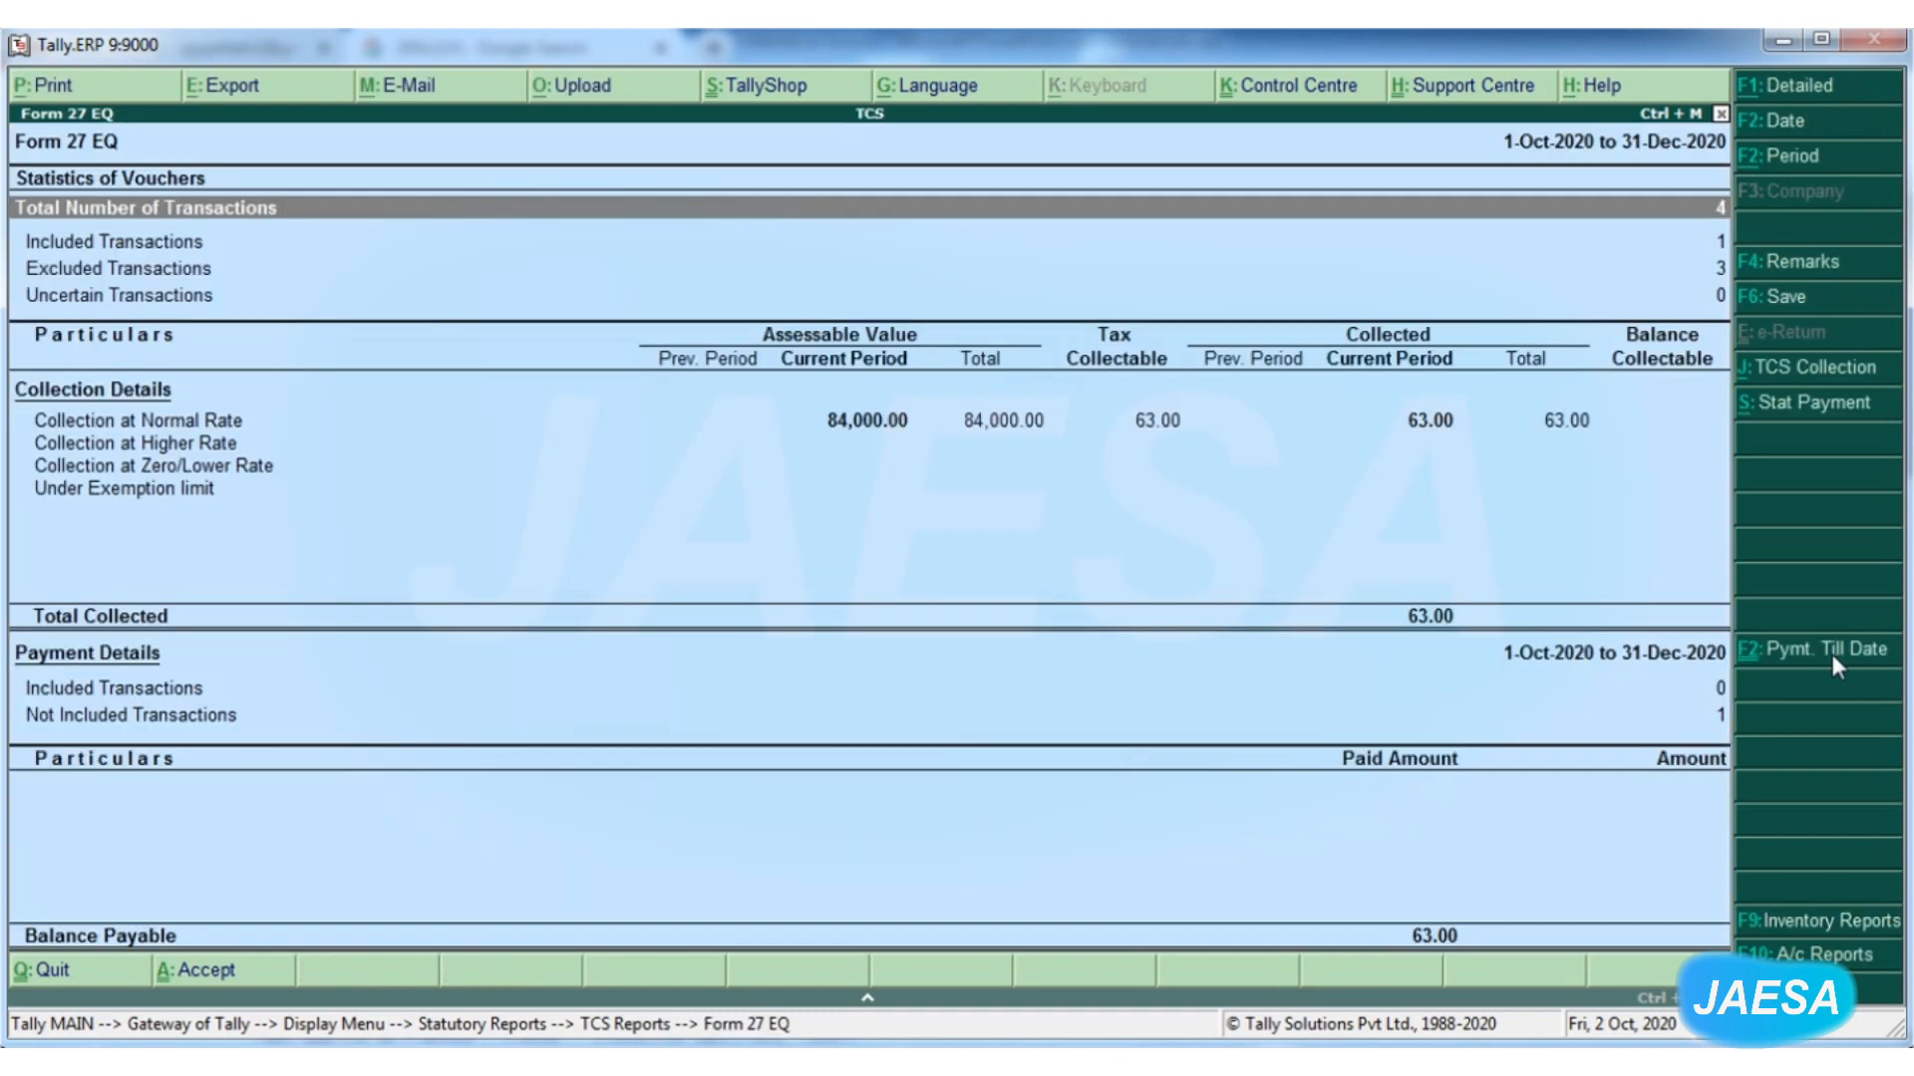
Examine the voucher statistics and collection details in Form 27 EQ, and close the report
{"action": "key", "text": "Down"}
{"action": "key", "text": "Down"}
{"action": "key", "text": "Down"}
{"action": "key", "text": "Down"}
{"action": "key", "text": "Down"}
{"action": "key", "text": "Up"}
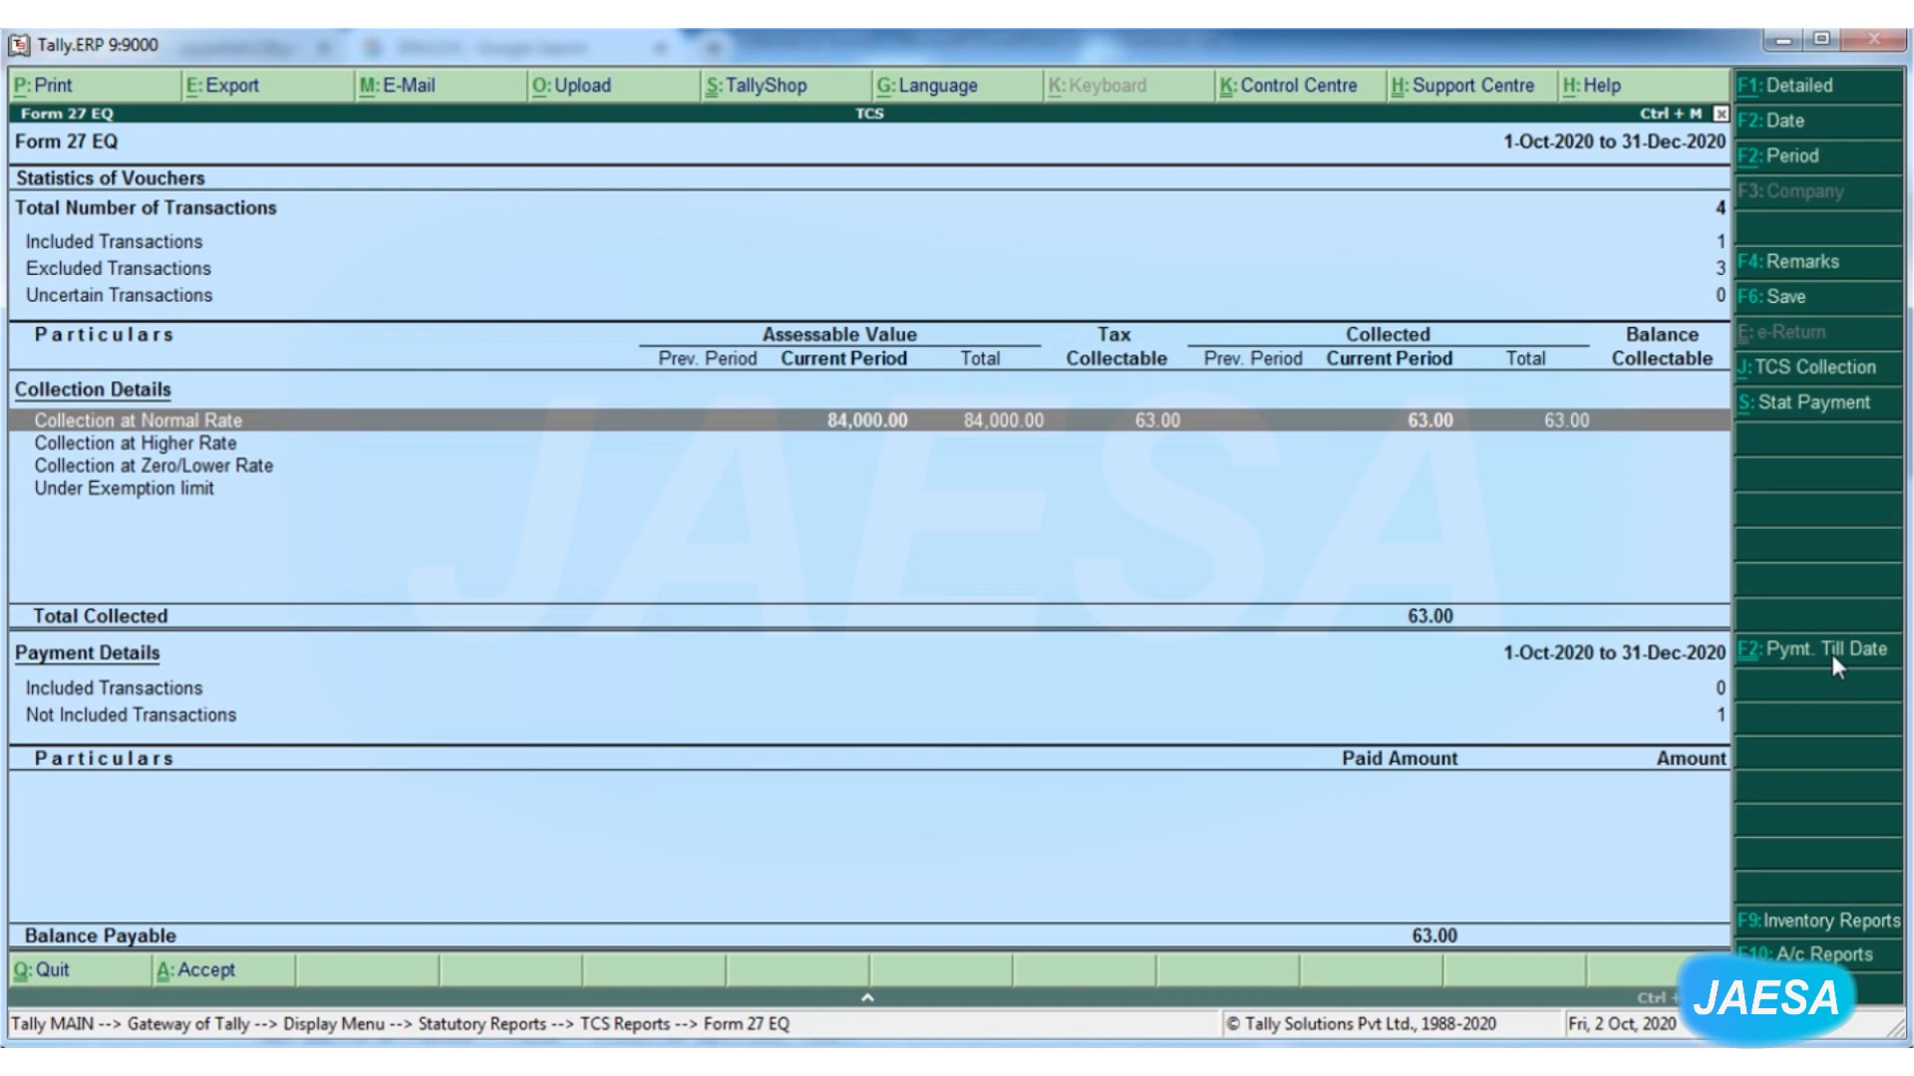
{"action": "key", "text": "Escape"}
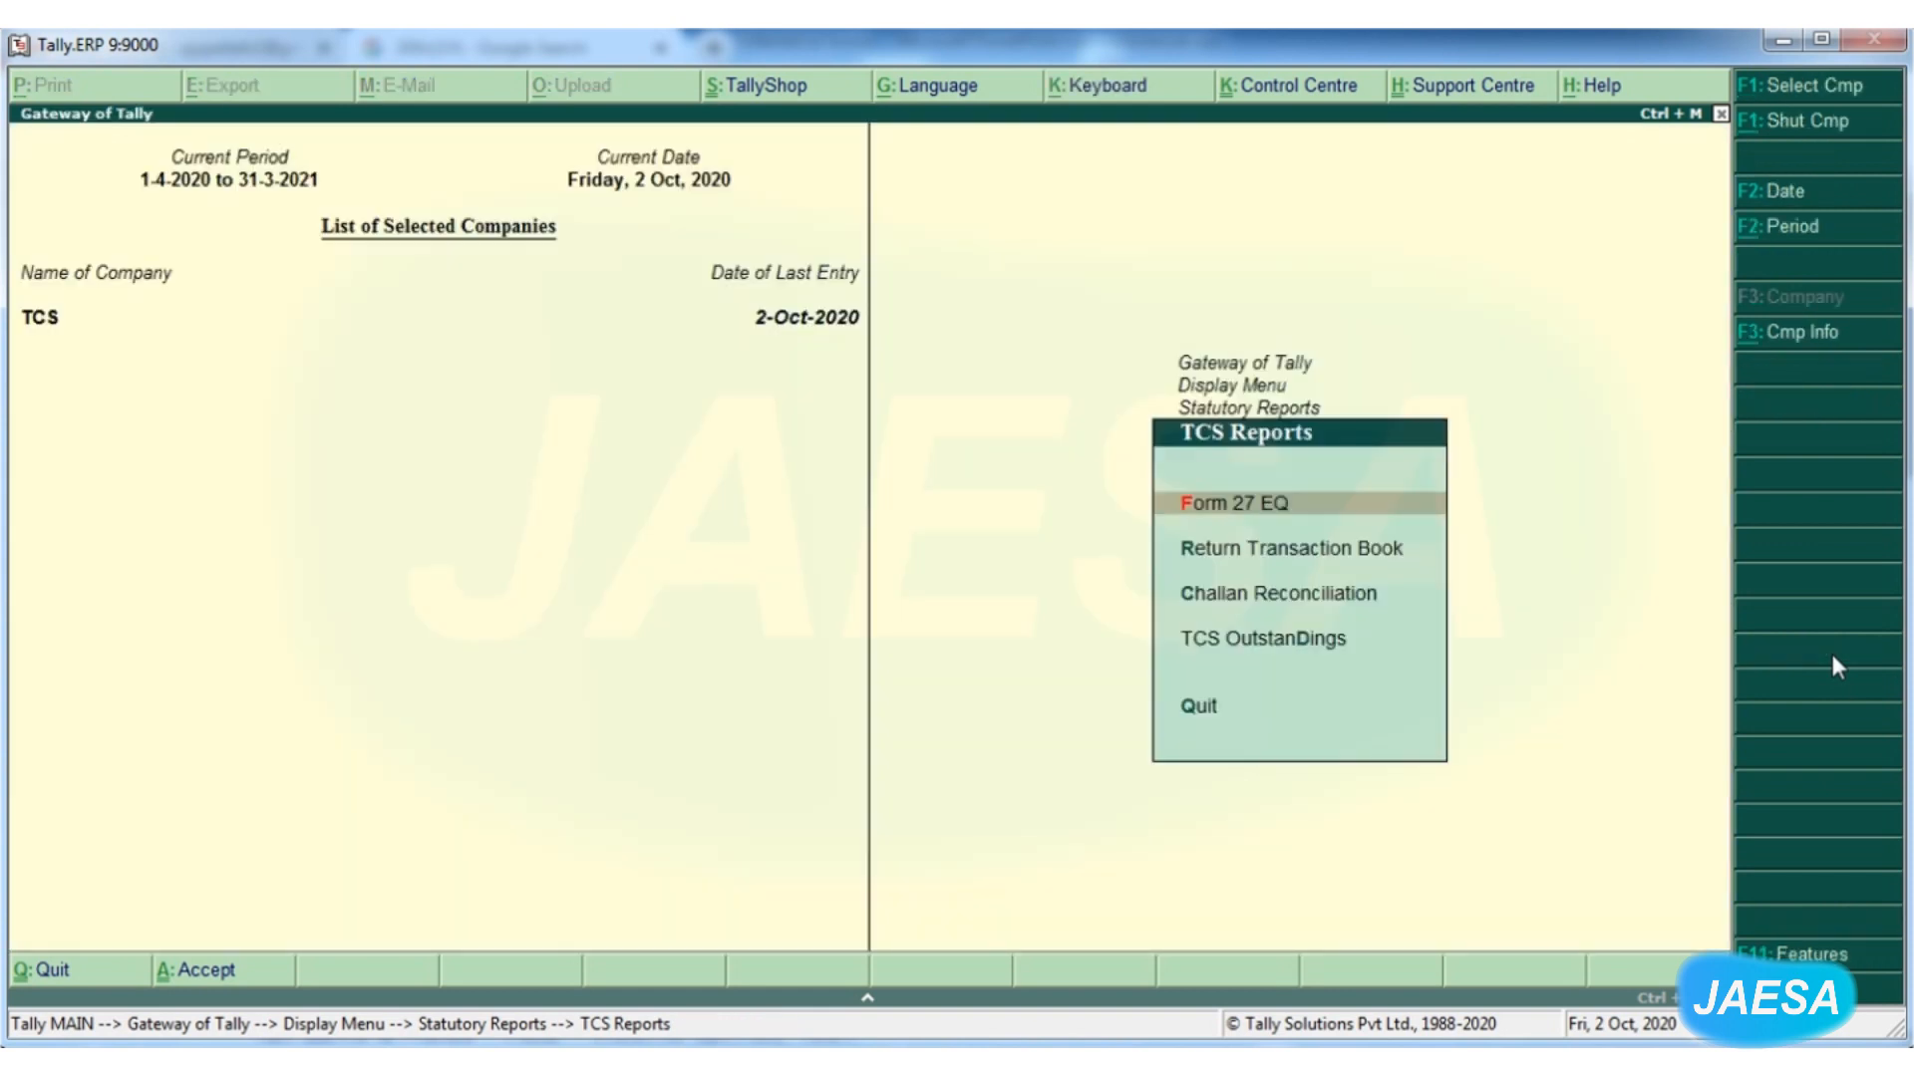
Check the TCS Outstandings report for pending amounts by nature of goods, and return to the Gateway of Tally
{"action": "key", "text": "Down"}
{"action": "key", "text": "Down"}
{"action": "key", "text": "Down"}
{"action": "key", "text": "Return"}
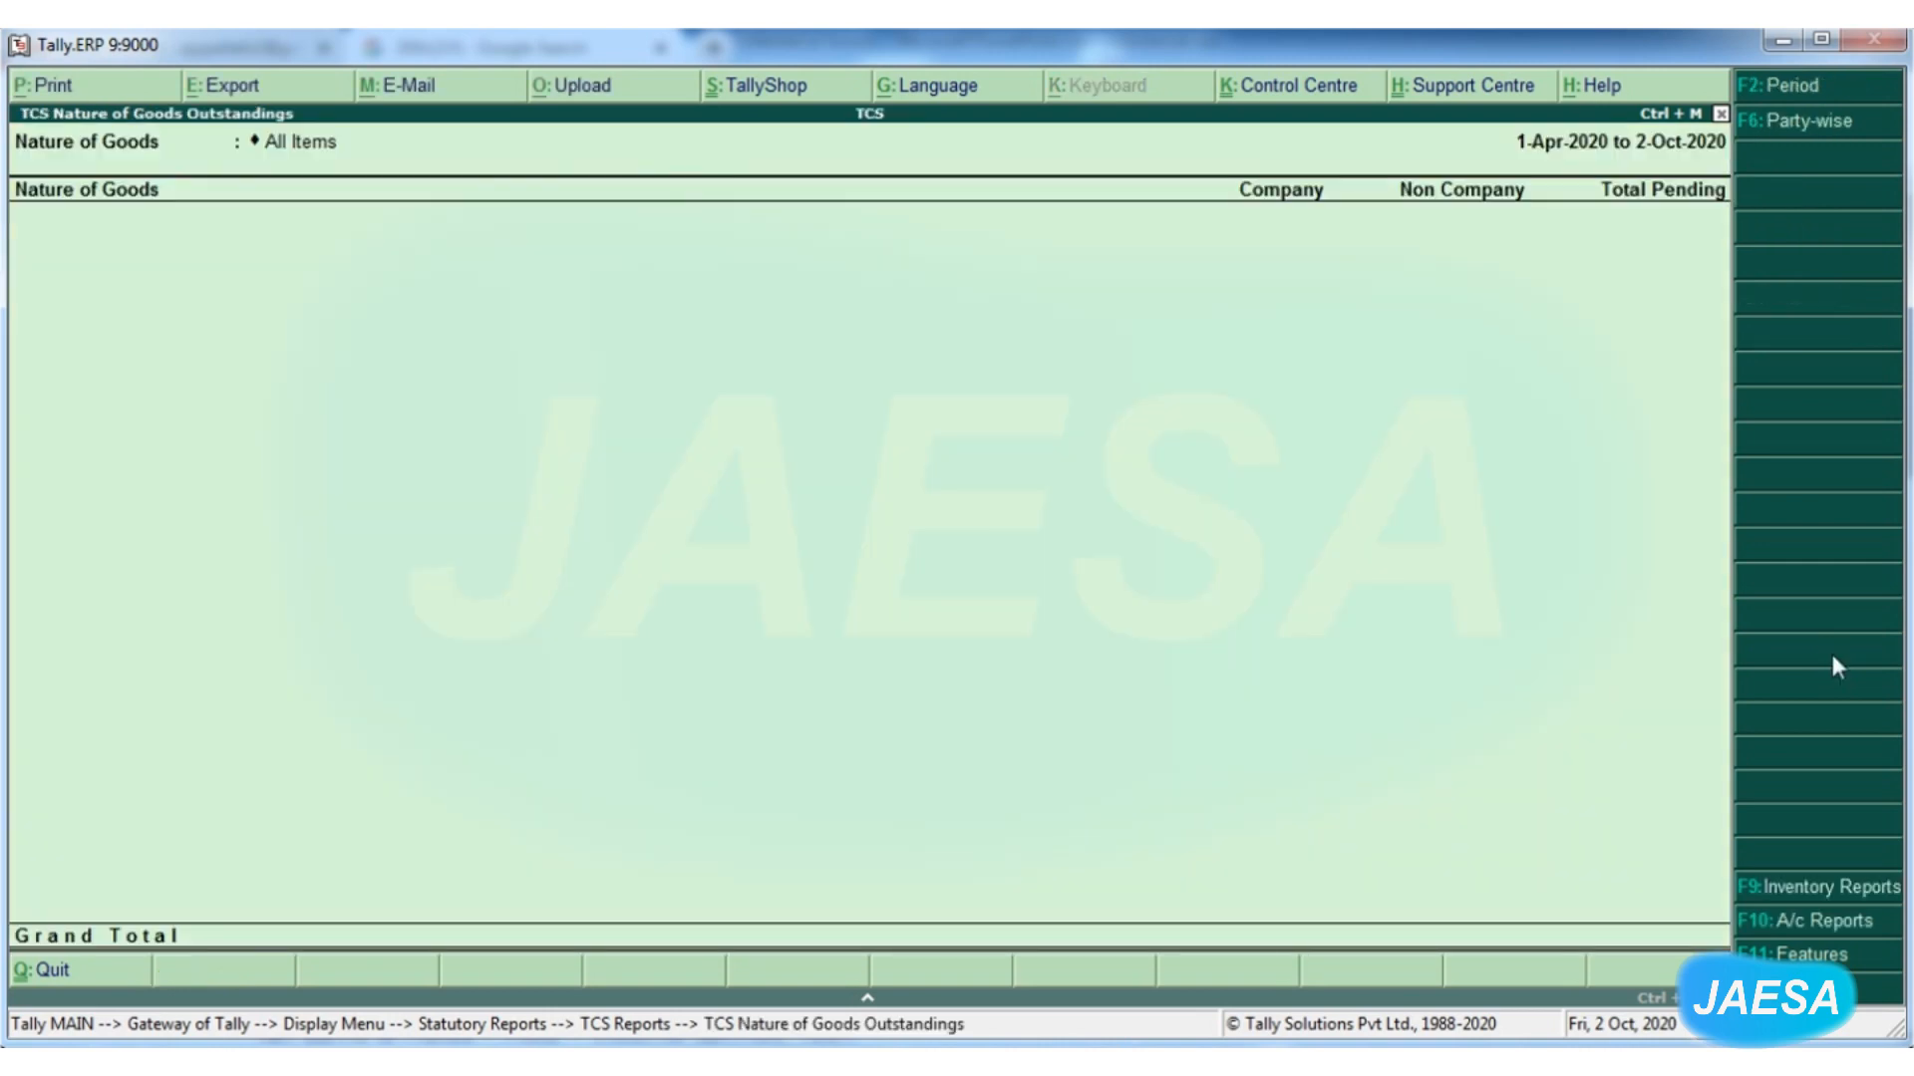
{"action": "key", "text": "Escape"}
{"action": "key", "text": "Escape"}
{"action": "key", "text": "Escape"}
{"action": "key", "text": "Escape"}
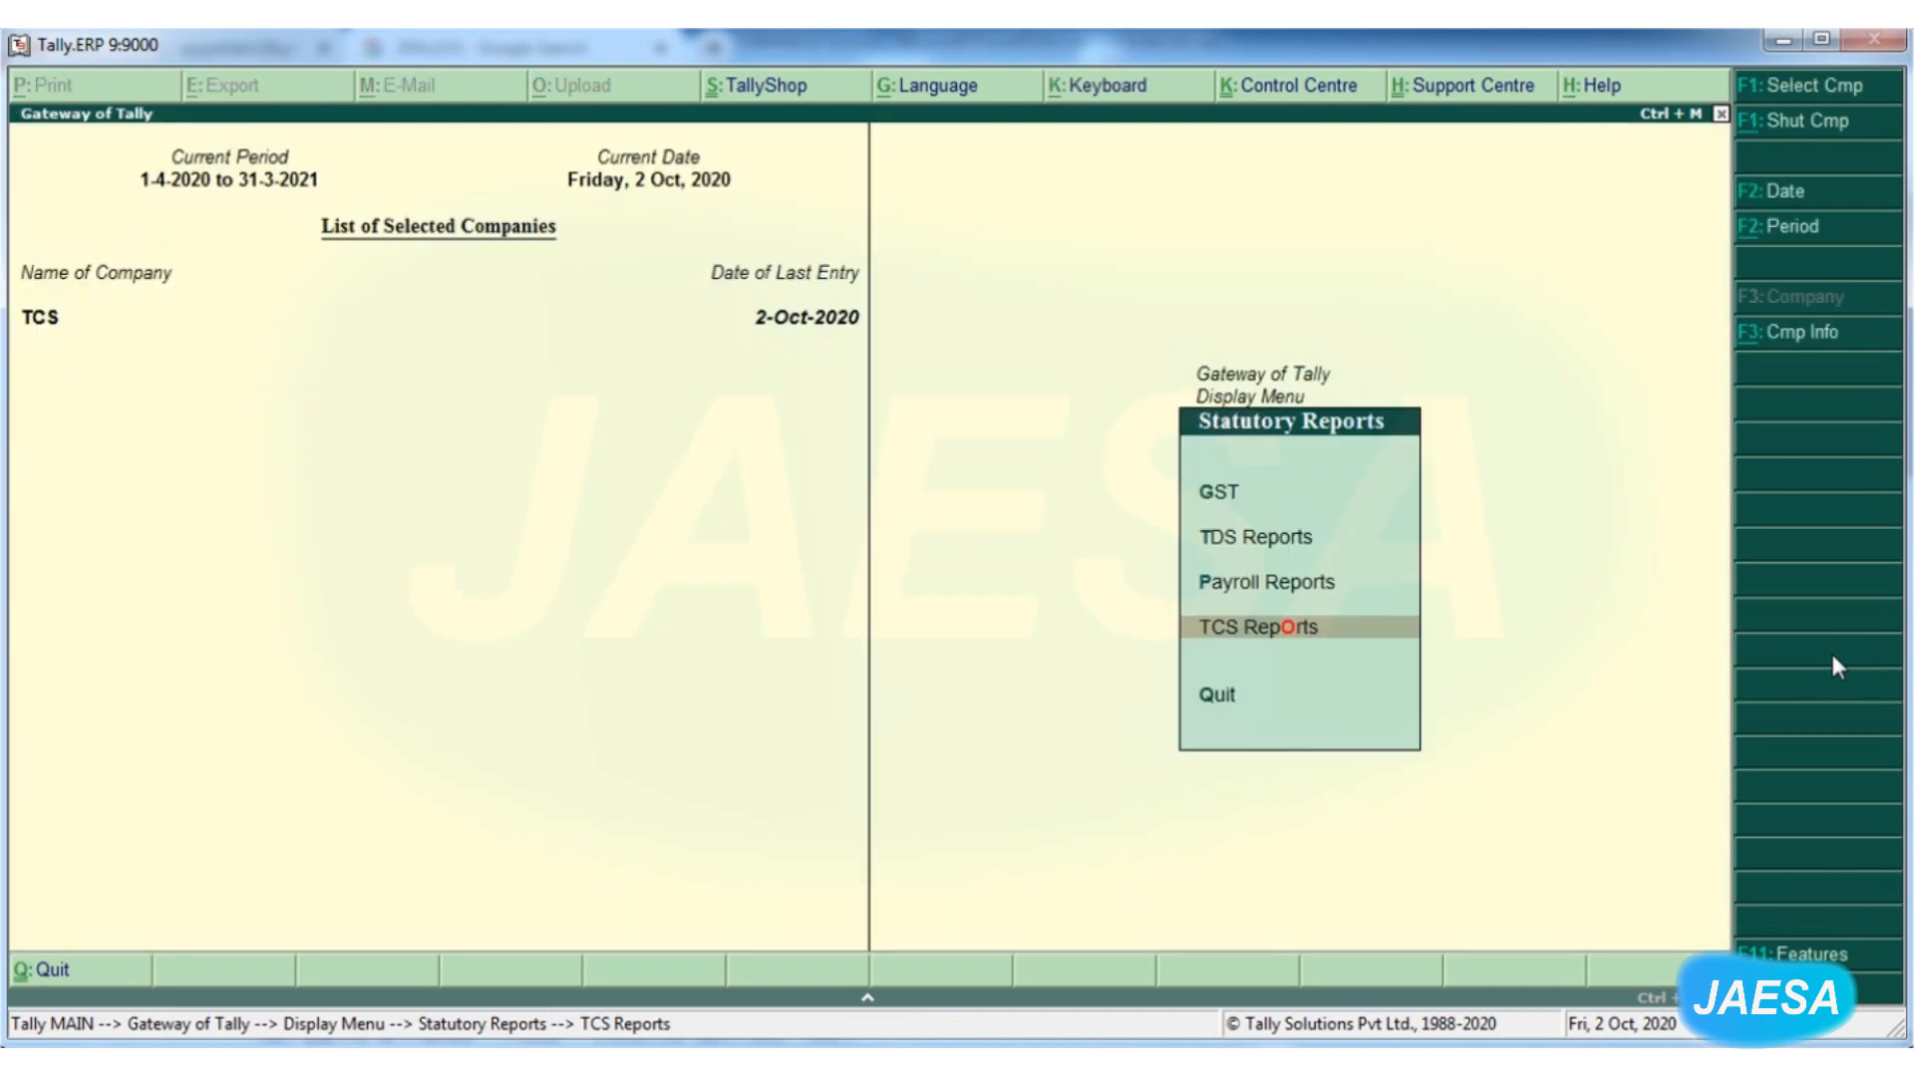
{"action": "key", "text": "n"}
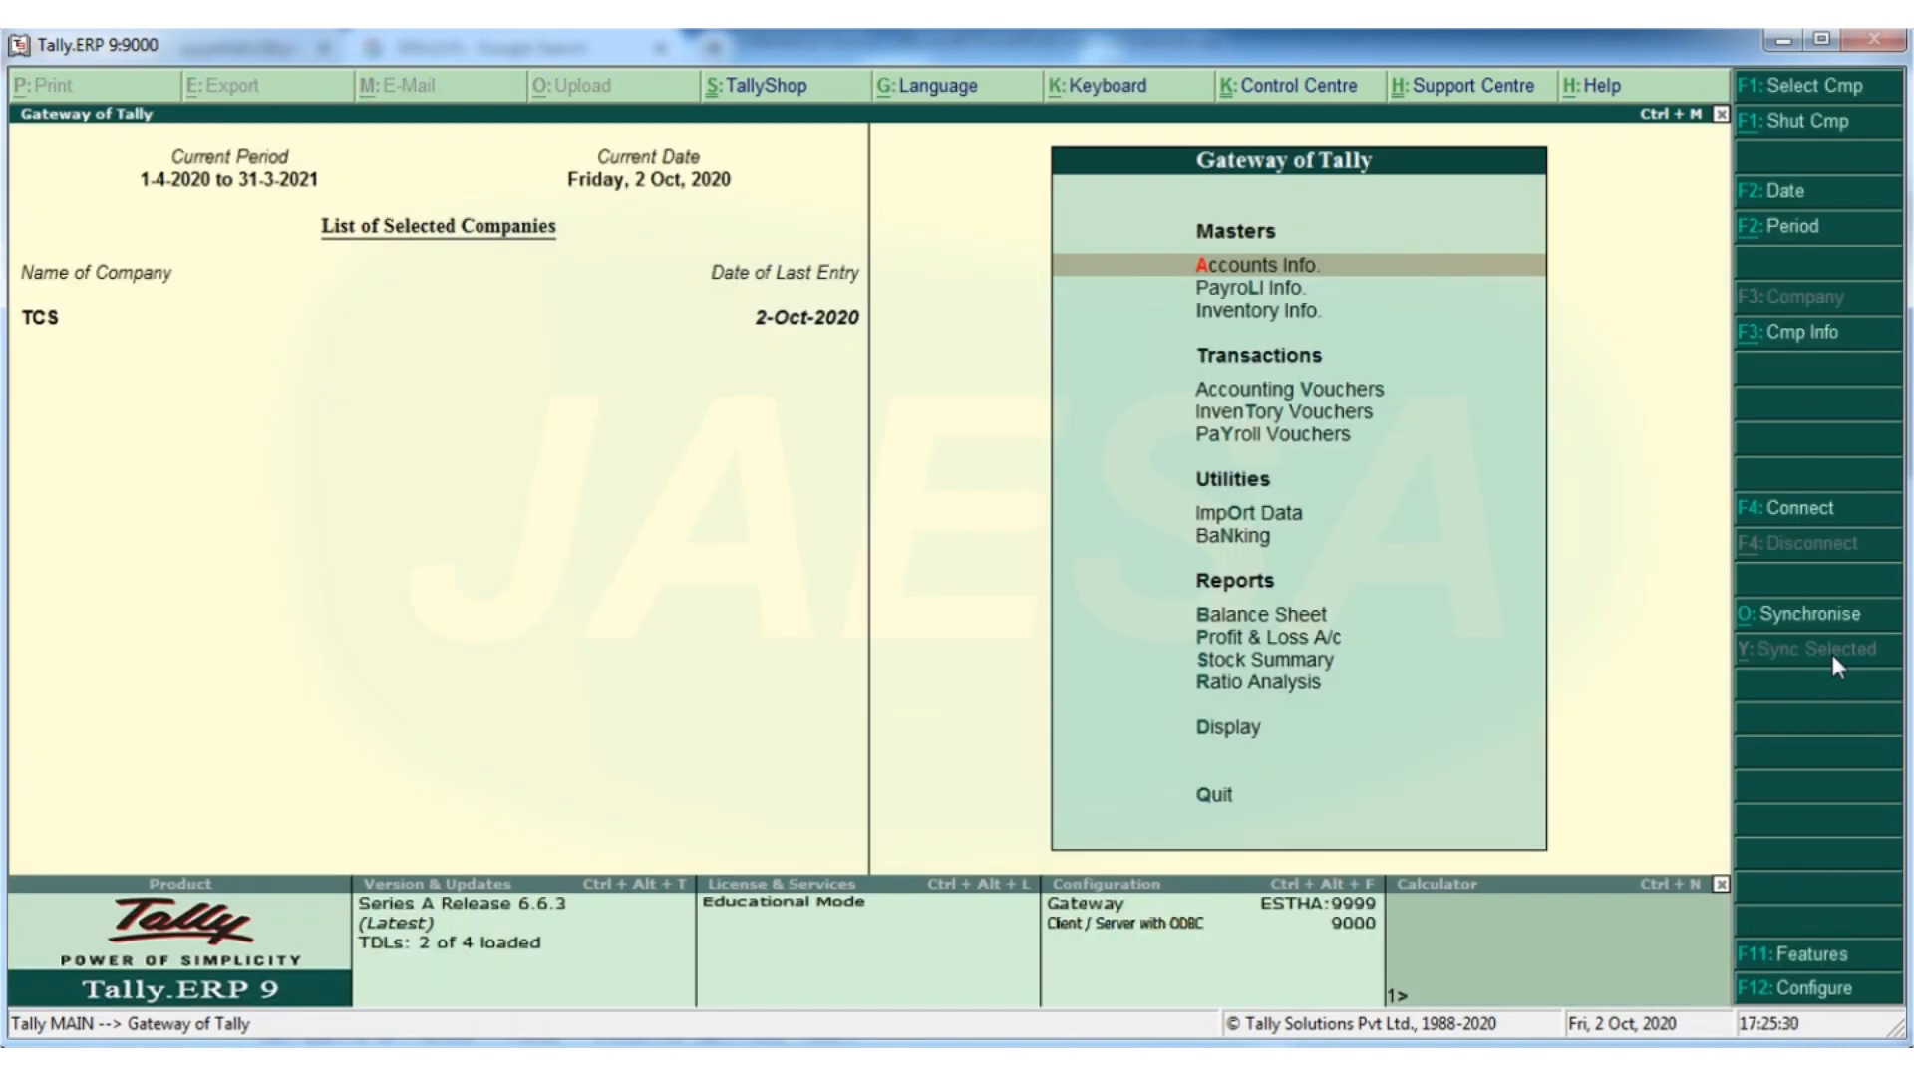